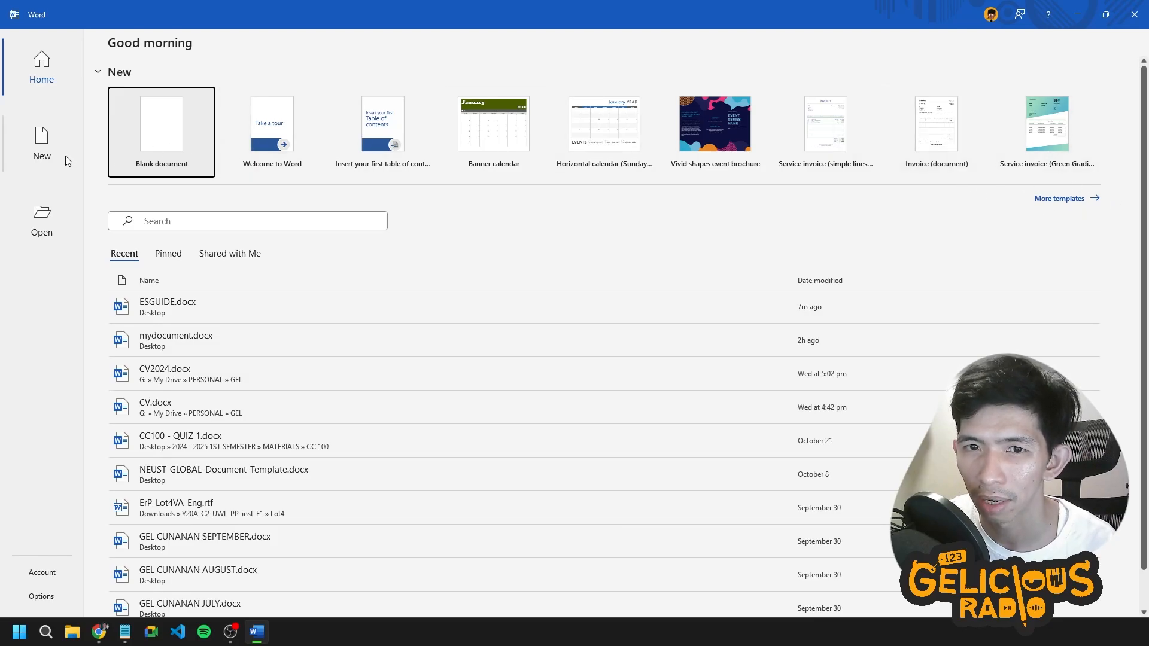
# Examine the available document templates and the list of recently used files that can be opened.
pyautogui.click(35, 149)
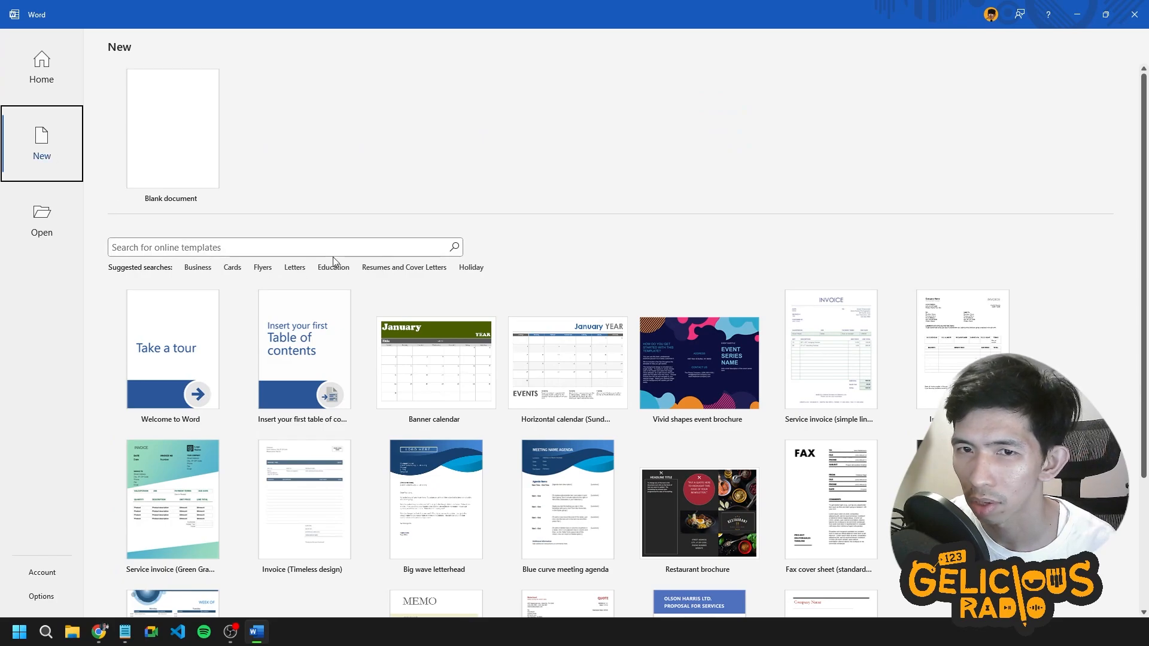
pyautogui.scroll(-3, 713, 455)
pyautogui.scroll(3, 712, 474)
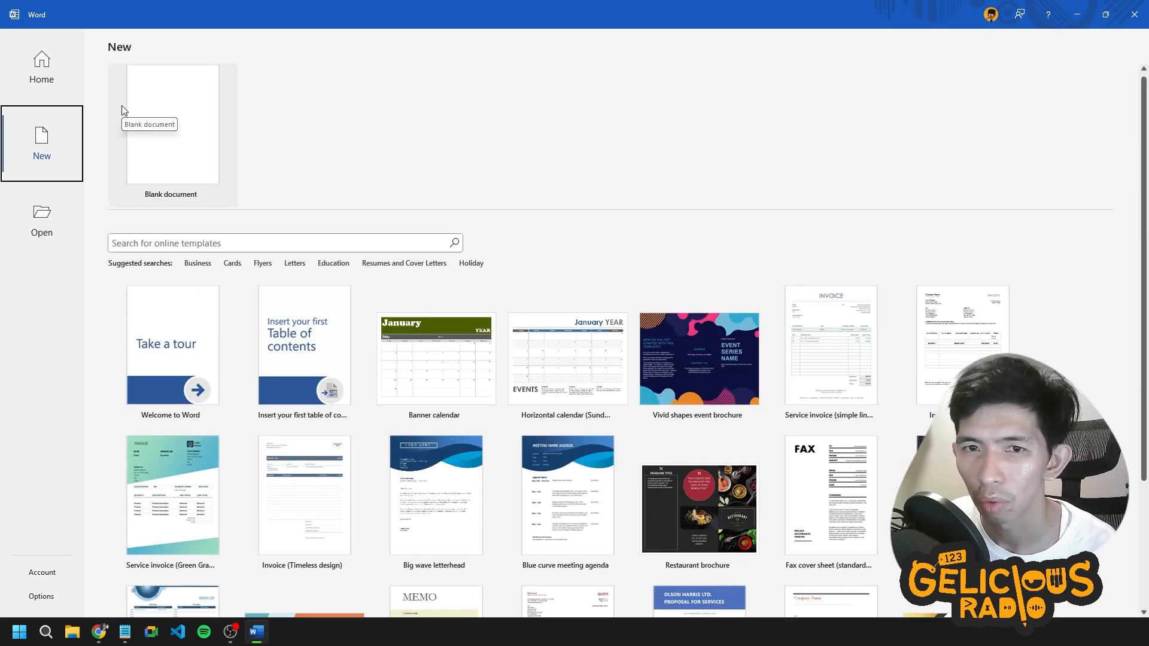
pyautogui.click(39, 226)
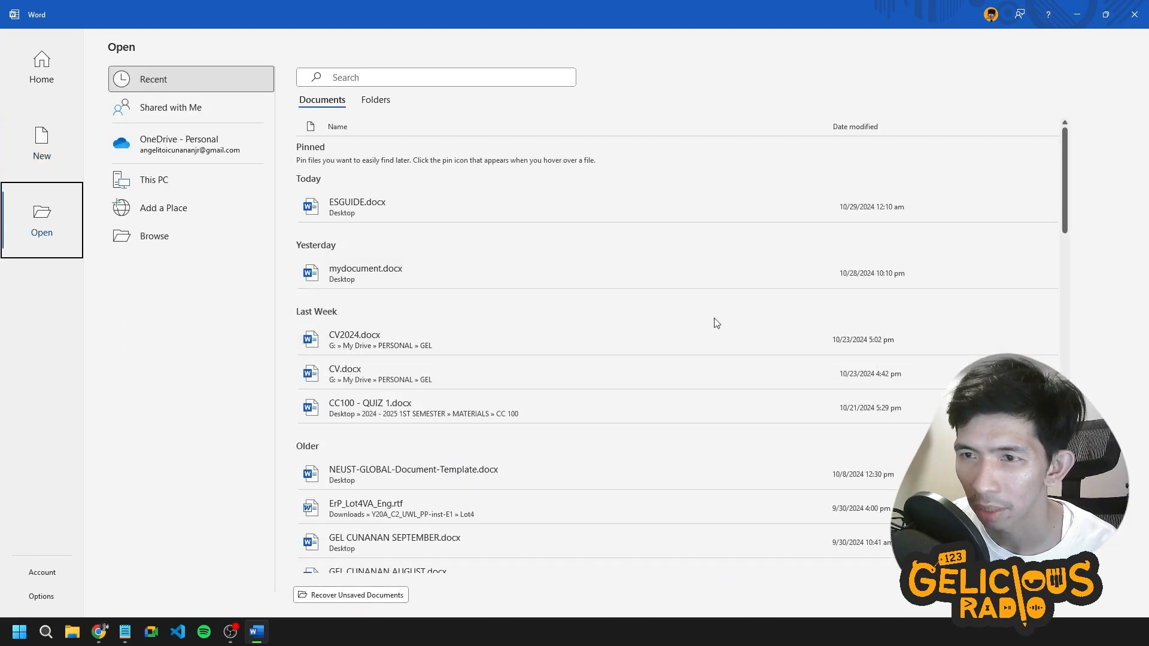
pyautogui.scroll(-10, 756, 270)
pyautogui.scroll(-12, 768, 318)
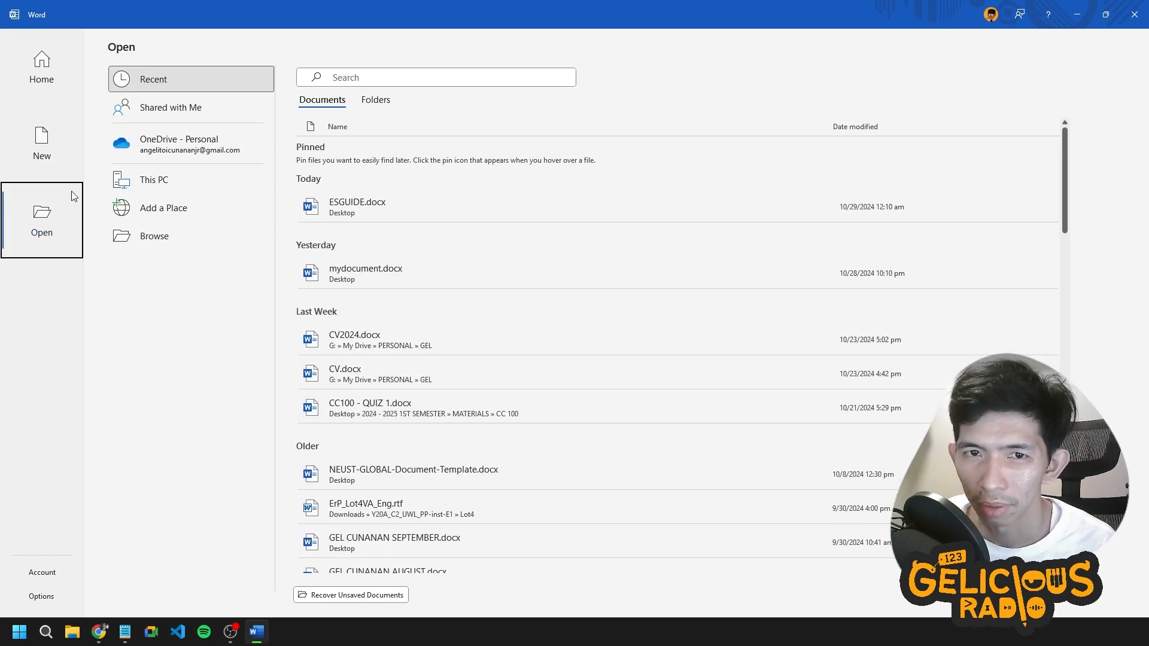
pyautogui.click(48, 157)
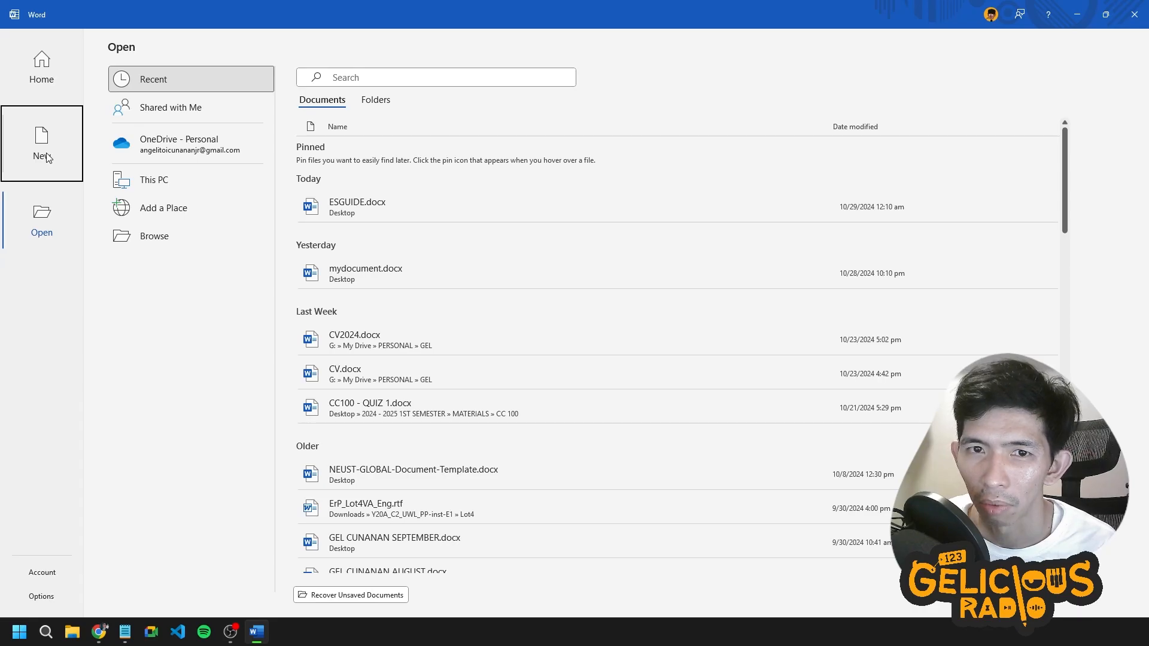
# Create a new blank document.
pyautogui.click(42, 67)
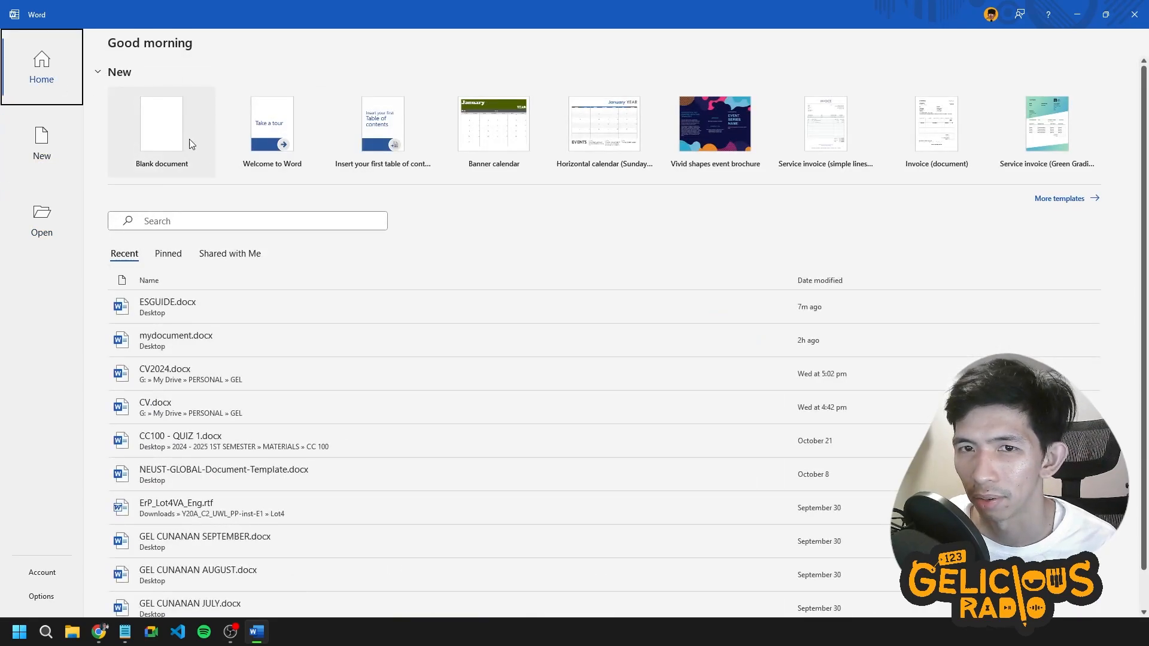
pyautogui.click(200, 147)
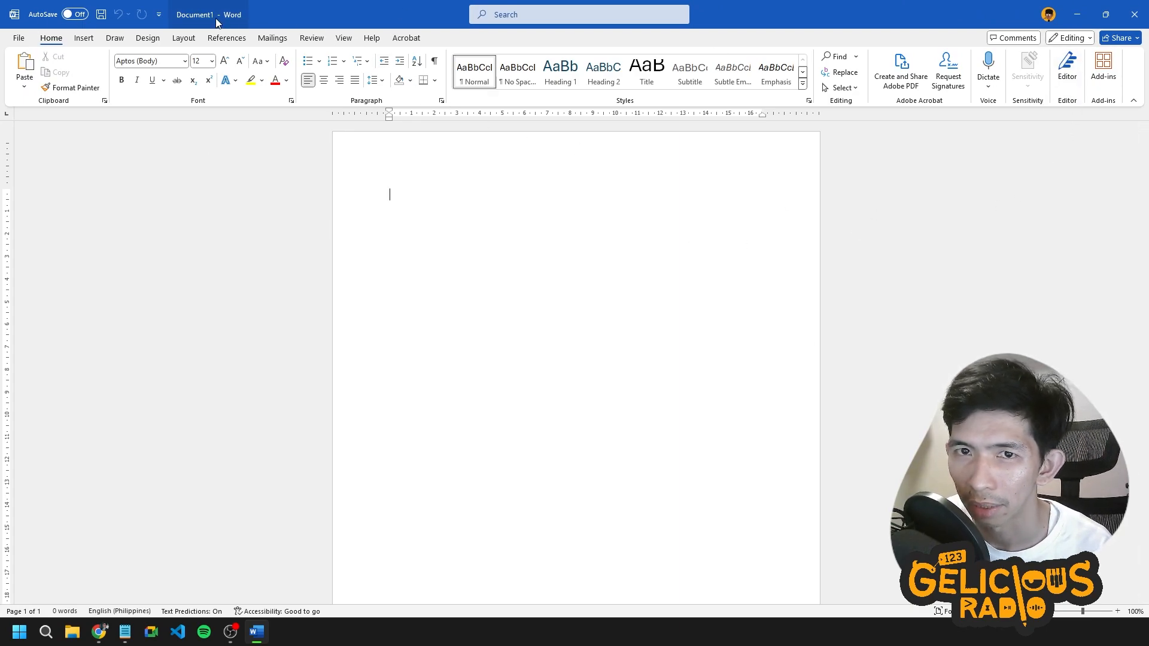
# Examine the Insert, Draw, Design, Layout and References command sets available for the blank document.
pyautogui.click(84, 38)
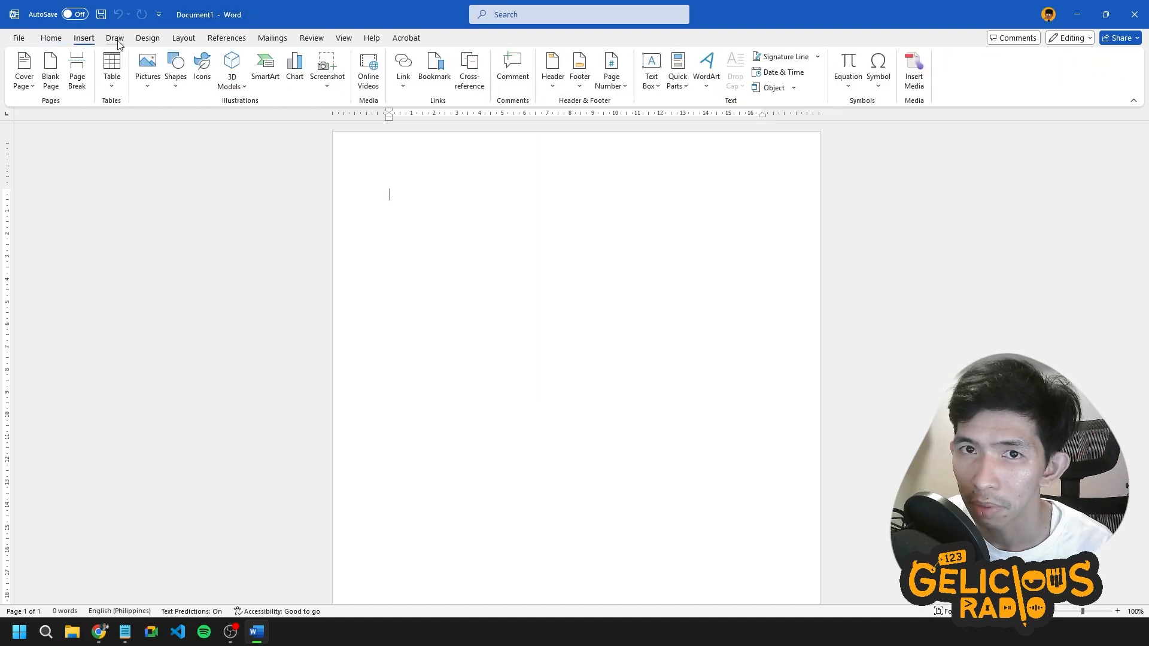
pyautogui.click(114, 38)
pyautogui.click(145, 39)
pyautogui.click(183, 39)
pyautogui.click(210, 39)
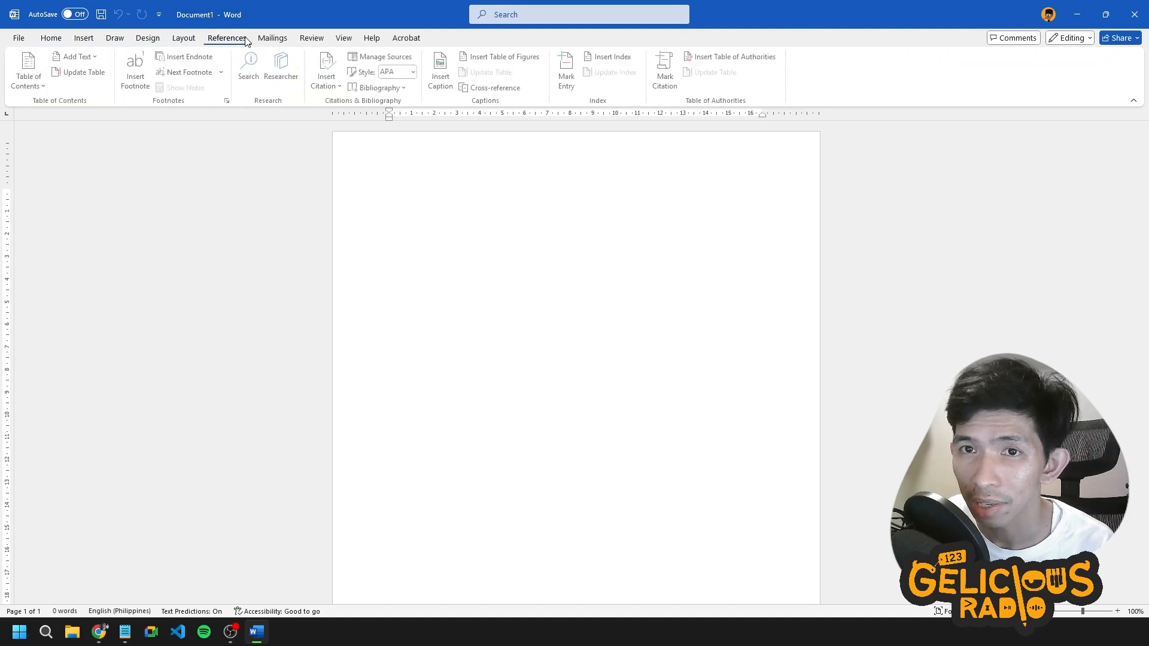
pyautogui.click(187, 39)
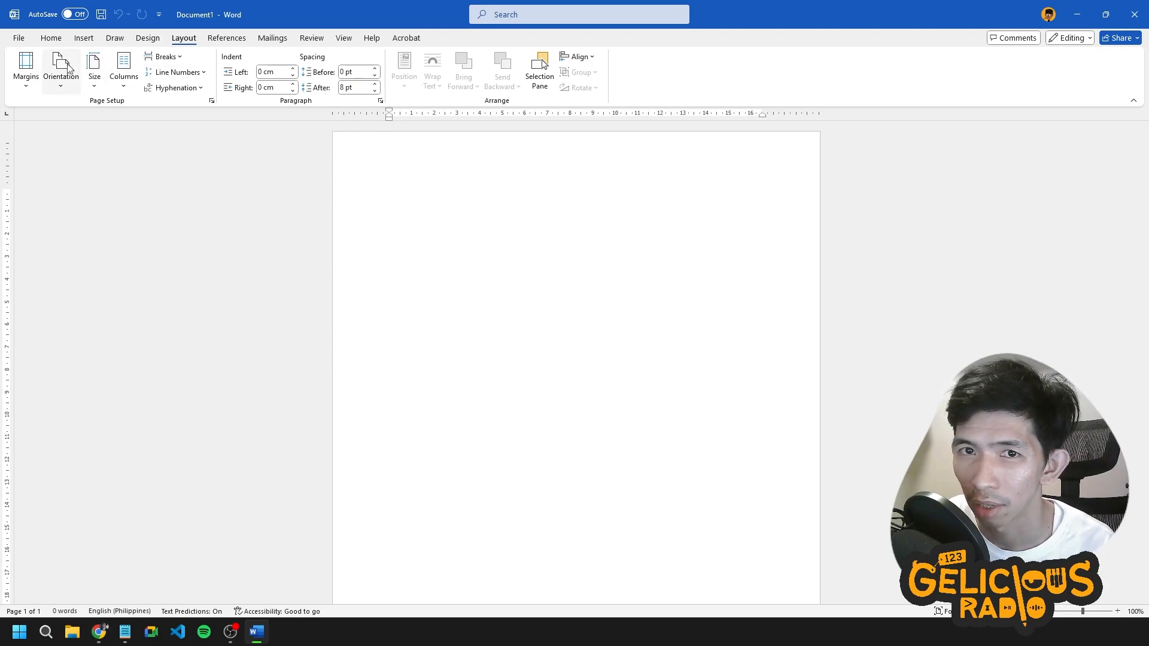
pyautogui.click(115, 38)
pyautogui.click(83, 38)
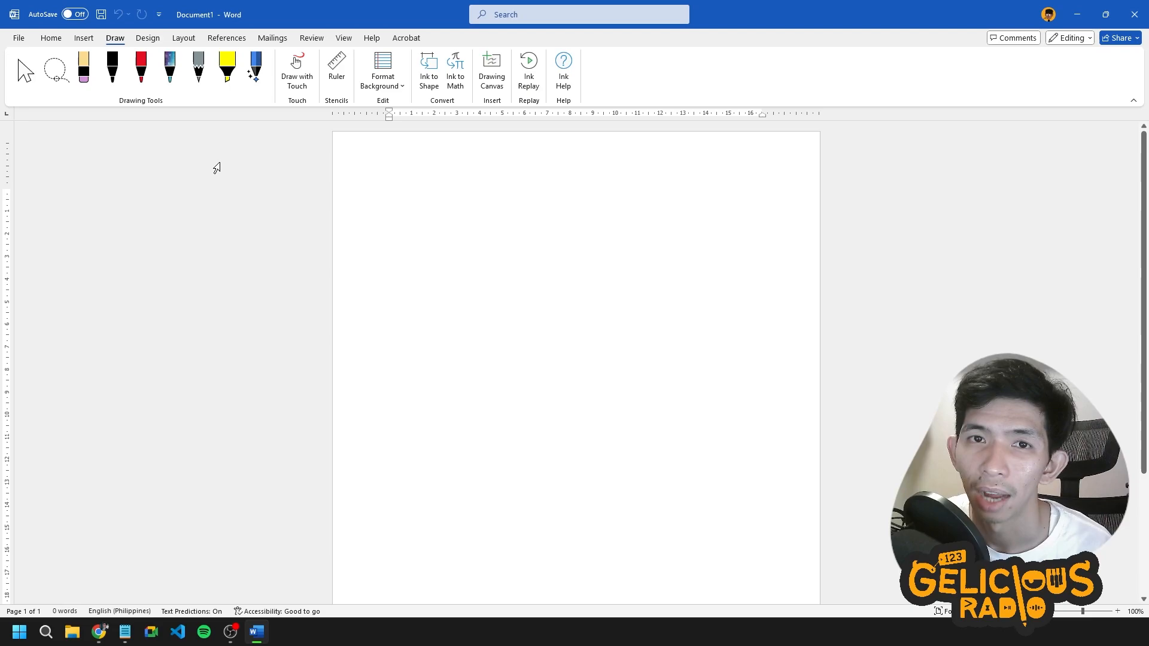
# Save the blank document to the Desktop as a Word Document (*.docx) named esguide.
pyautogui.click(20, 38)
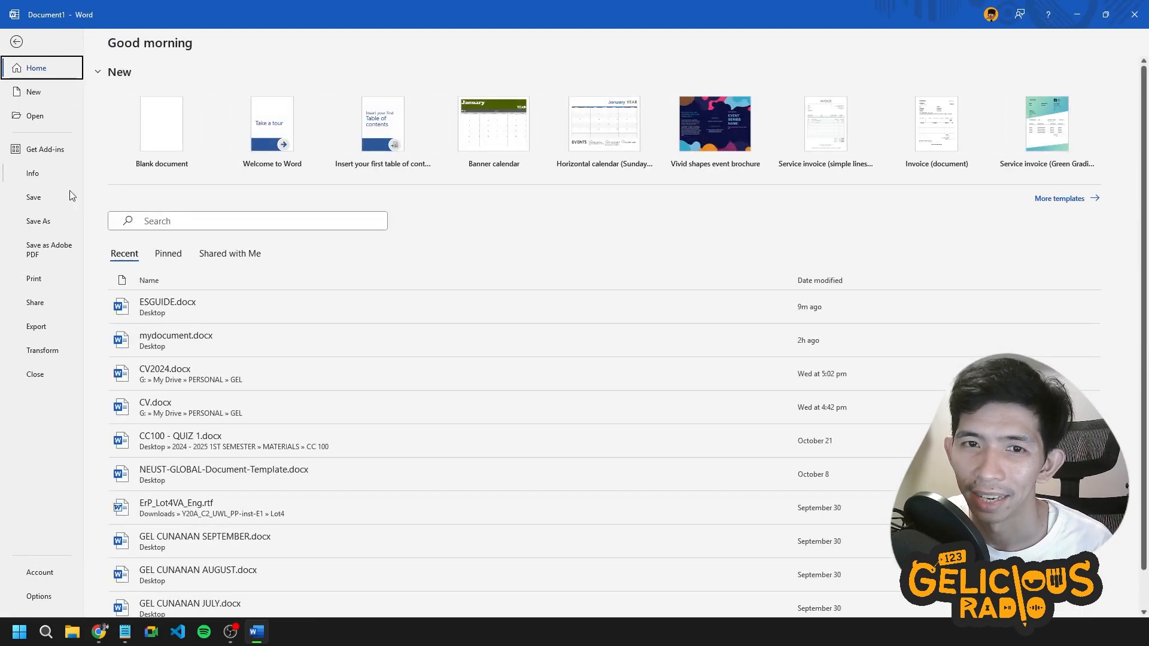
pyautogui.click(38, 221)
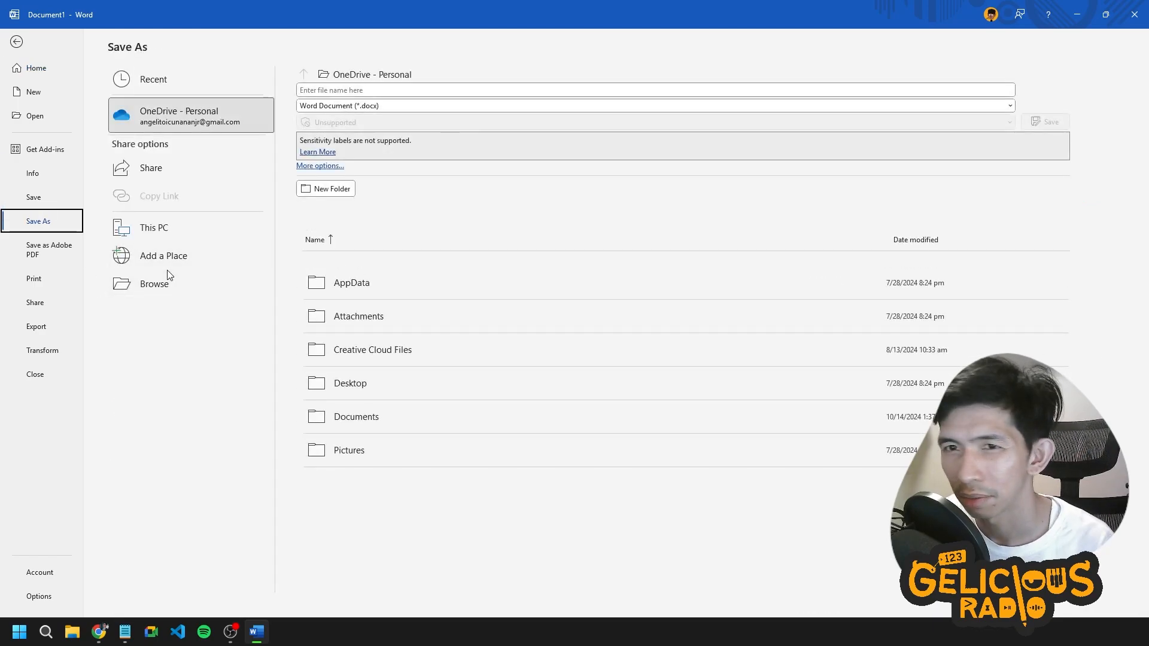
pyautogui.click(180, 282)
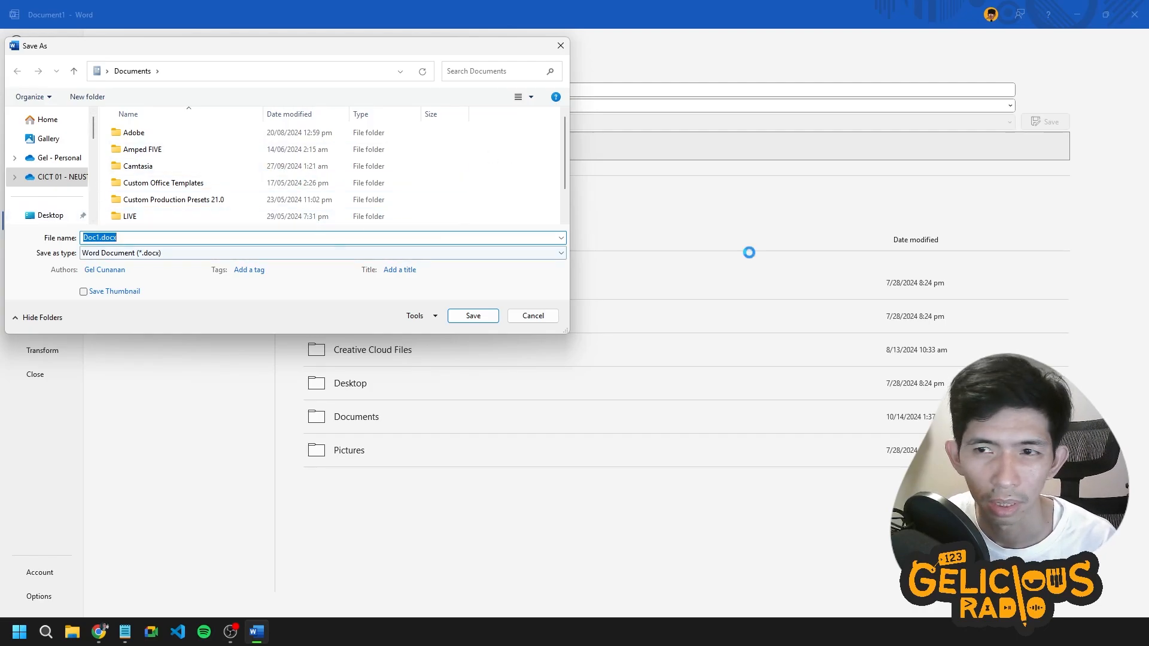
pyautogui.click(52, 216)
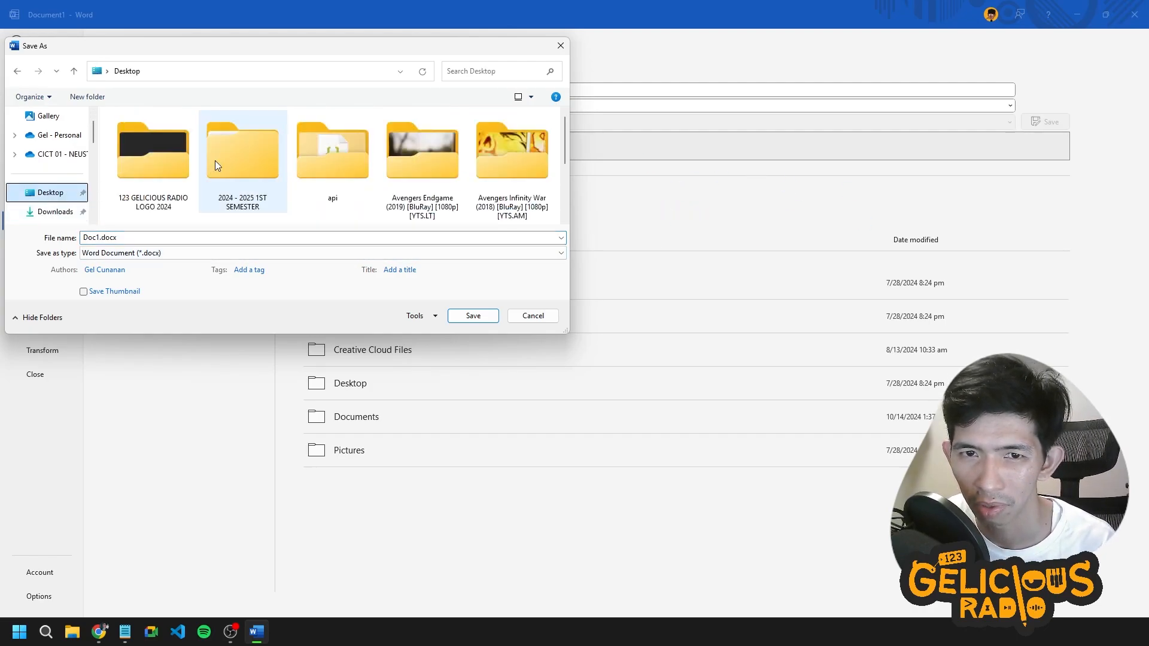
pyautogui.click(186, 238)
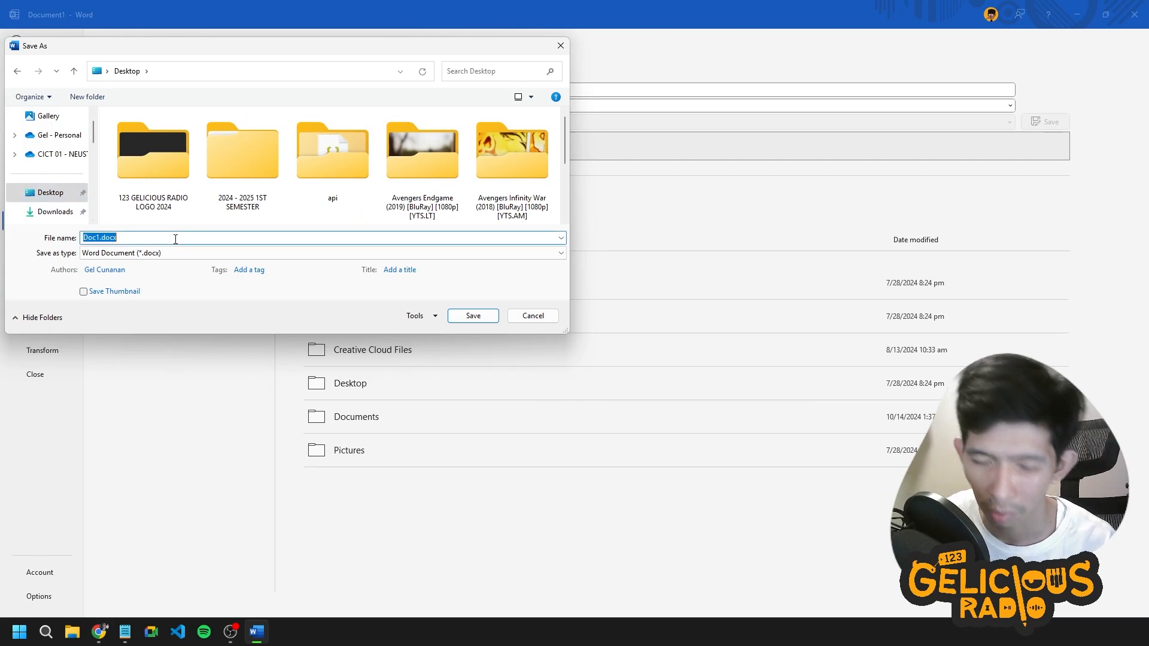
pyautogui.press('capslock')
pyautogui.write('esg')
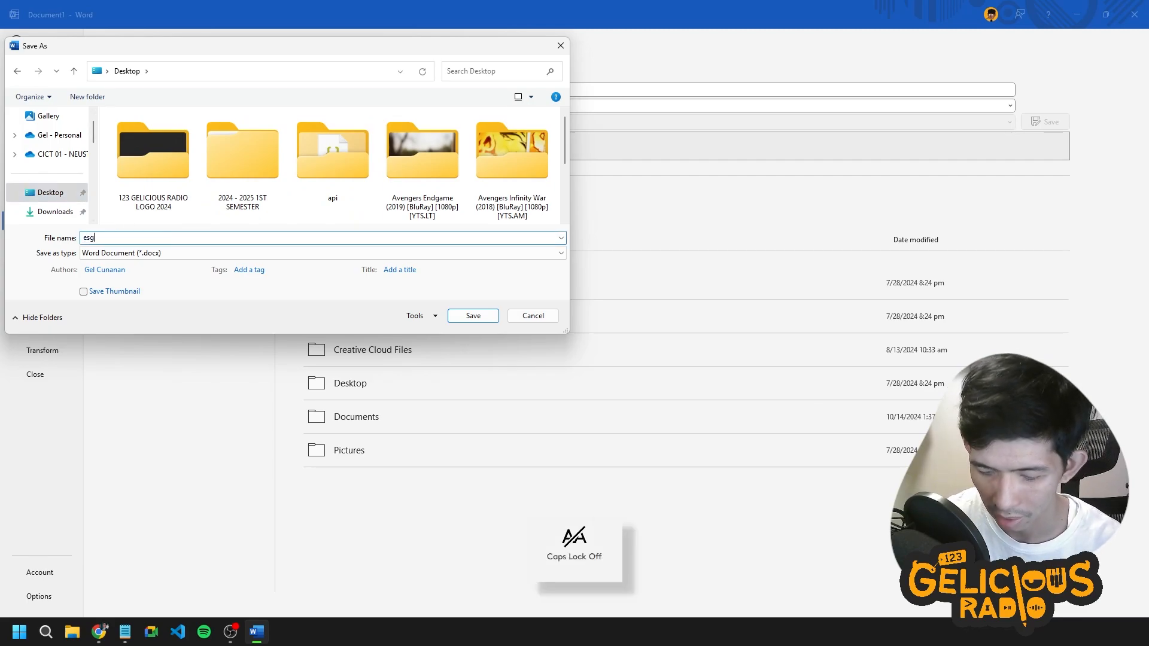
pyautogui.write('uide')
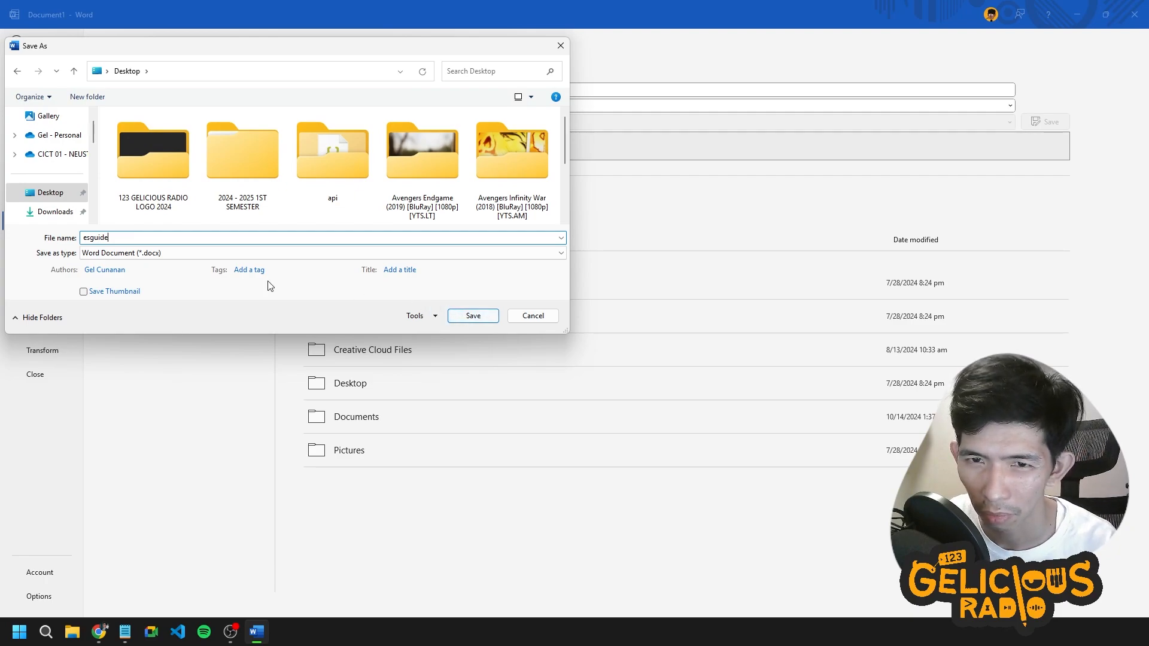
pyautogui.click(146, 255)
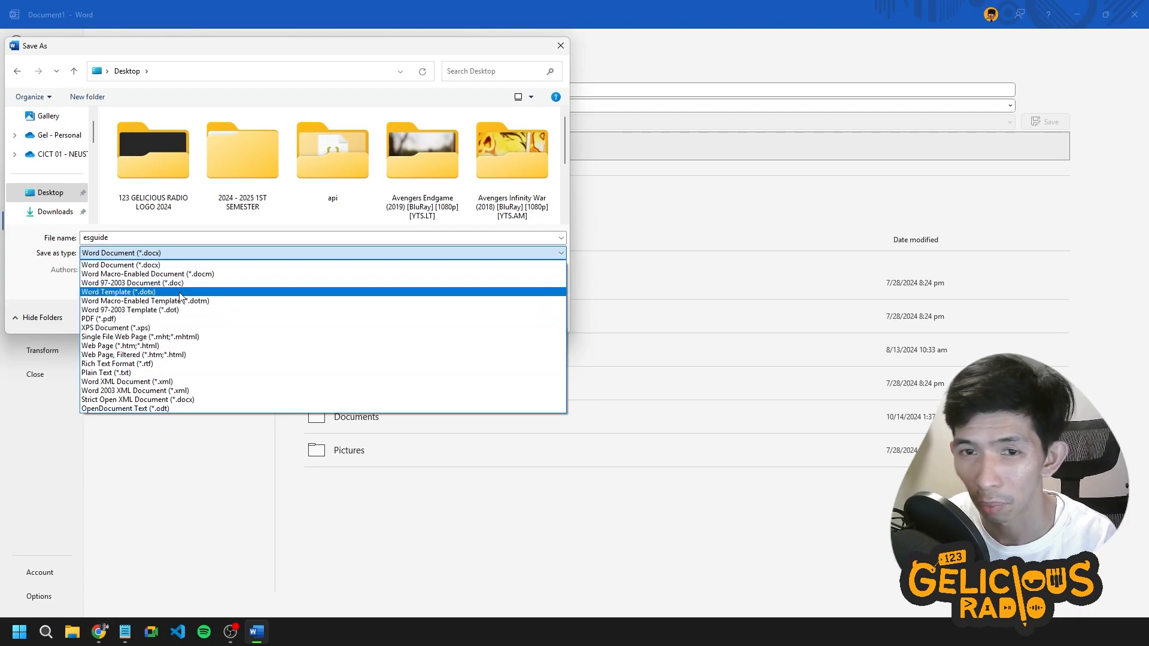
pyautogui.click(67, 297)
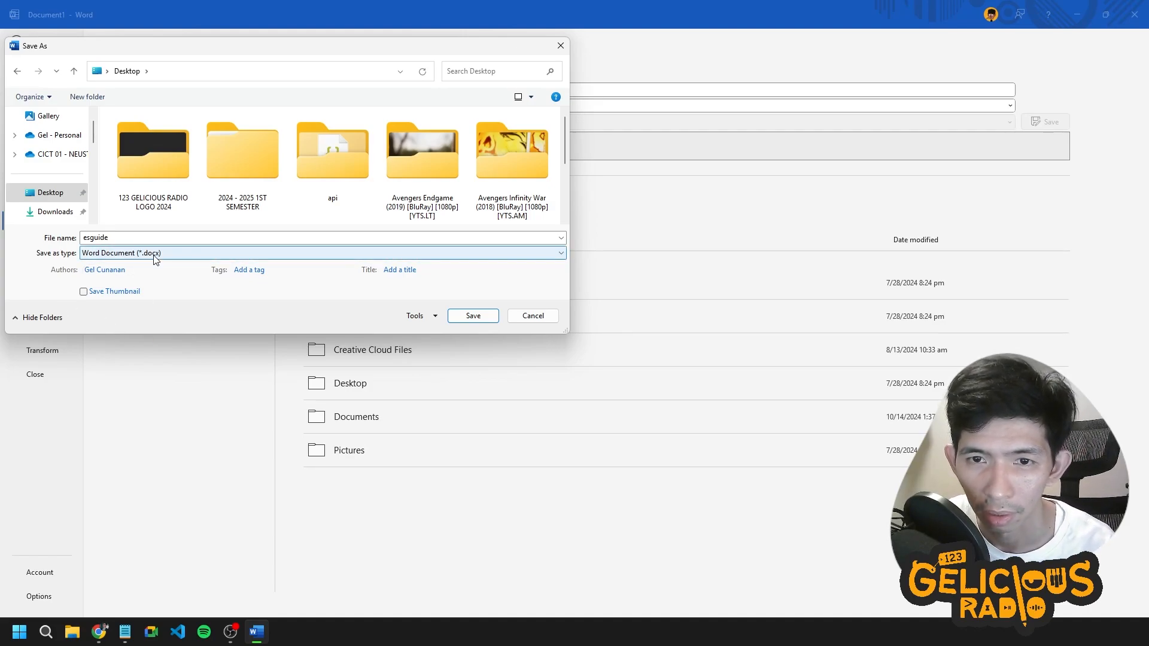
pyautogui.click(486, 317)
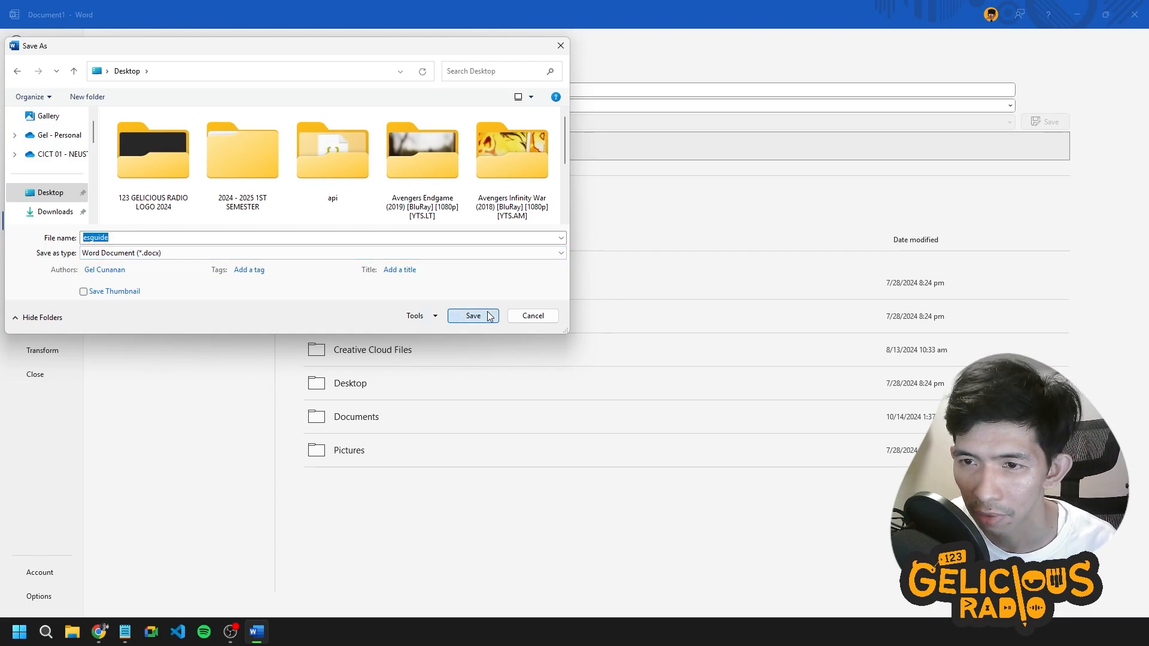
# Close the saved document and reopen esguide.docx from the Windows desktop.
pyautogui.click(1135, 14)
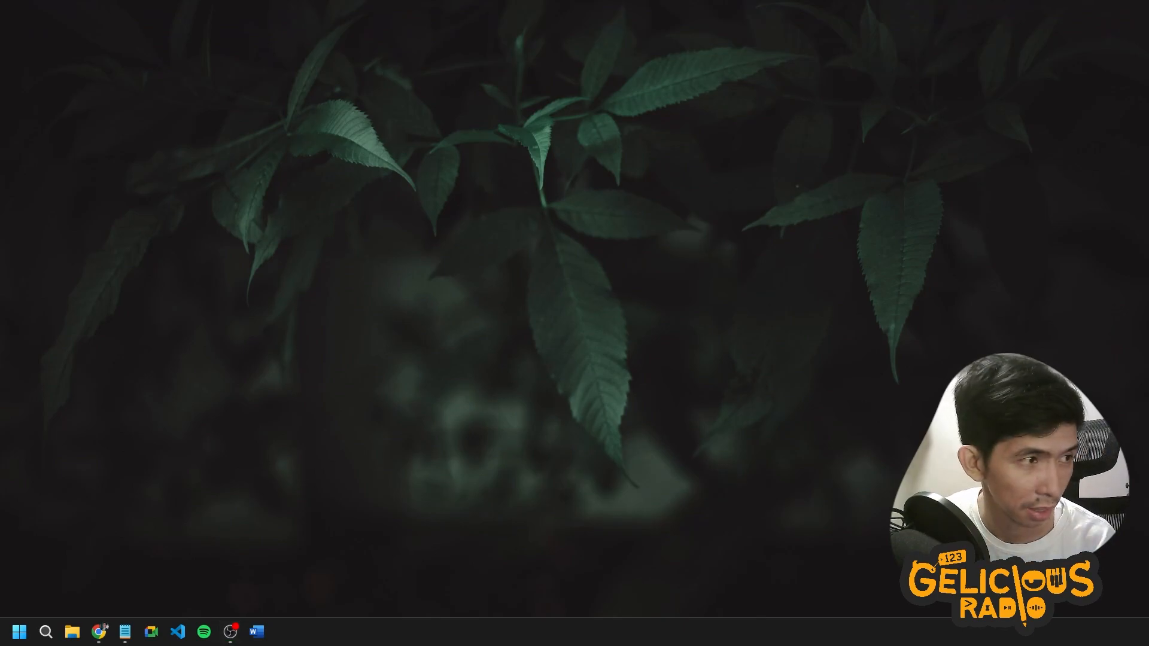
pyautogui.hotkey('alt', 'Tab')
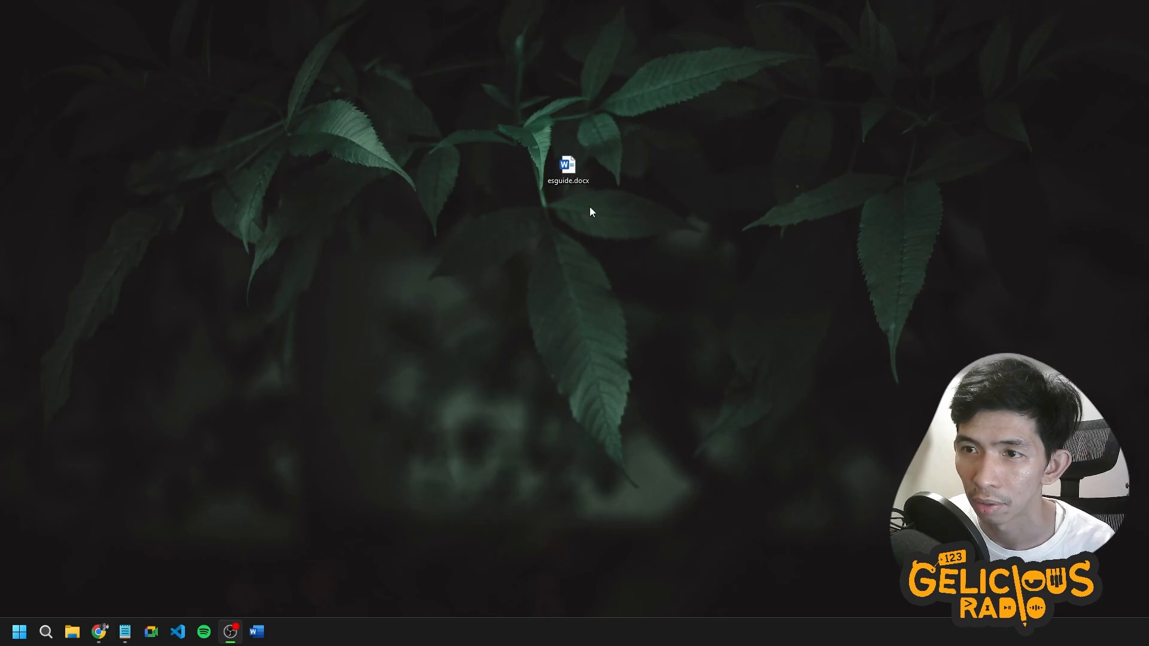
pyautogui.doubleClick(567, 168)
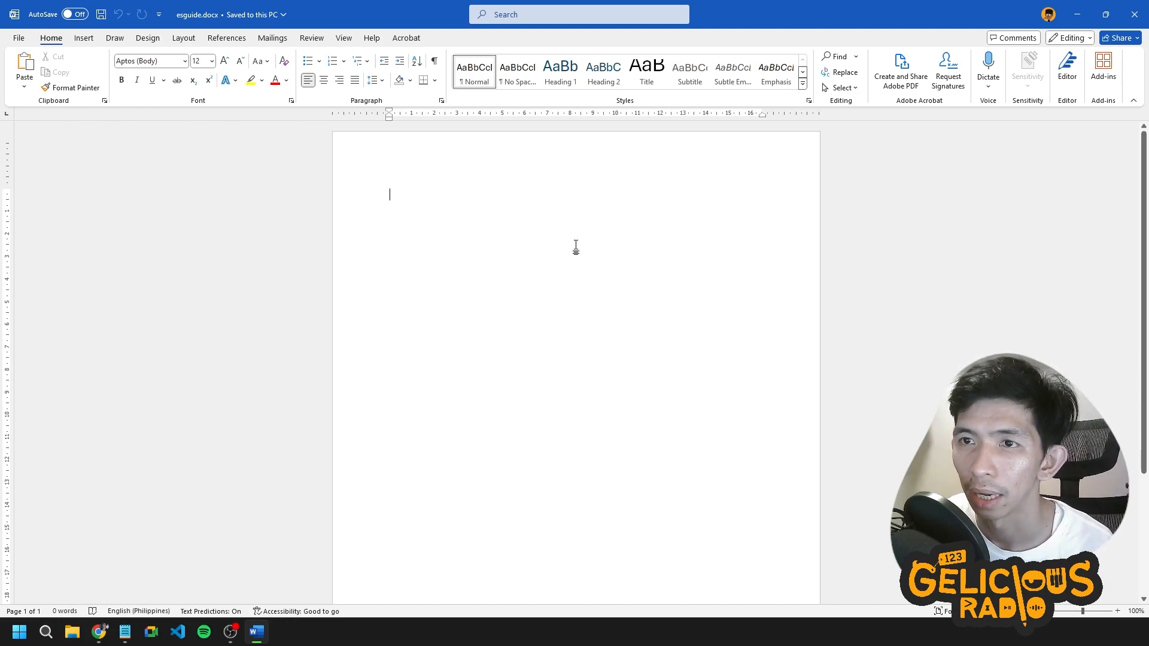
# Close the document, restart Word and reopen esguide.docx from the recent documents.
pyautogui.click(1134, 15)
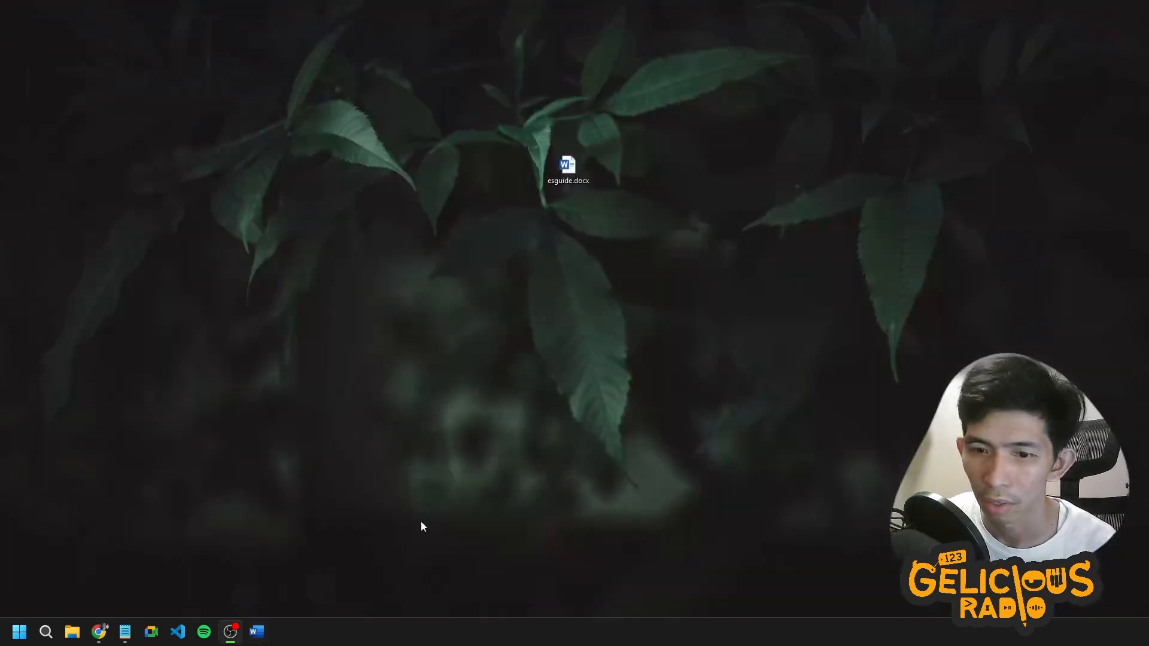
pyautogui.click(257, 631)
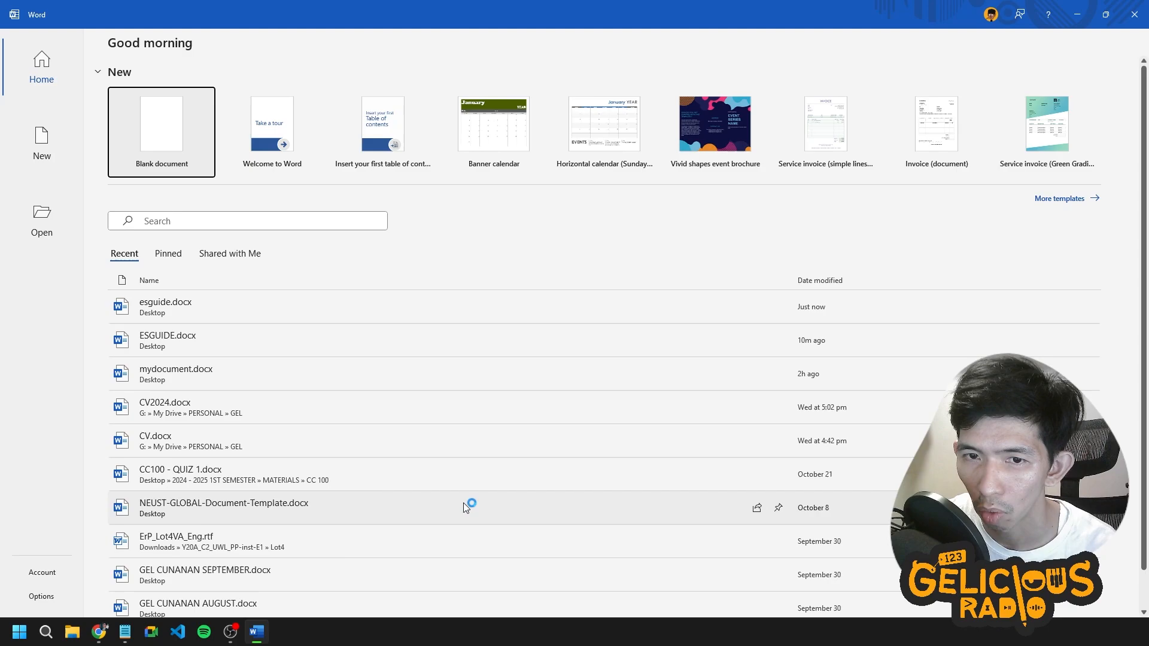
pyautogui.click(274, 307)
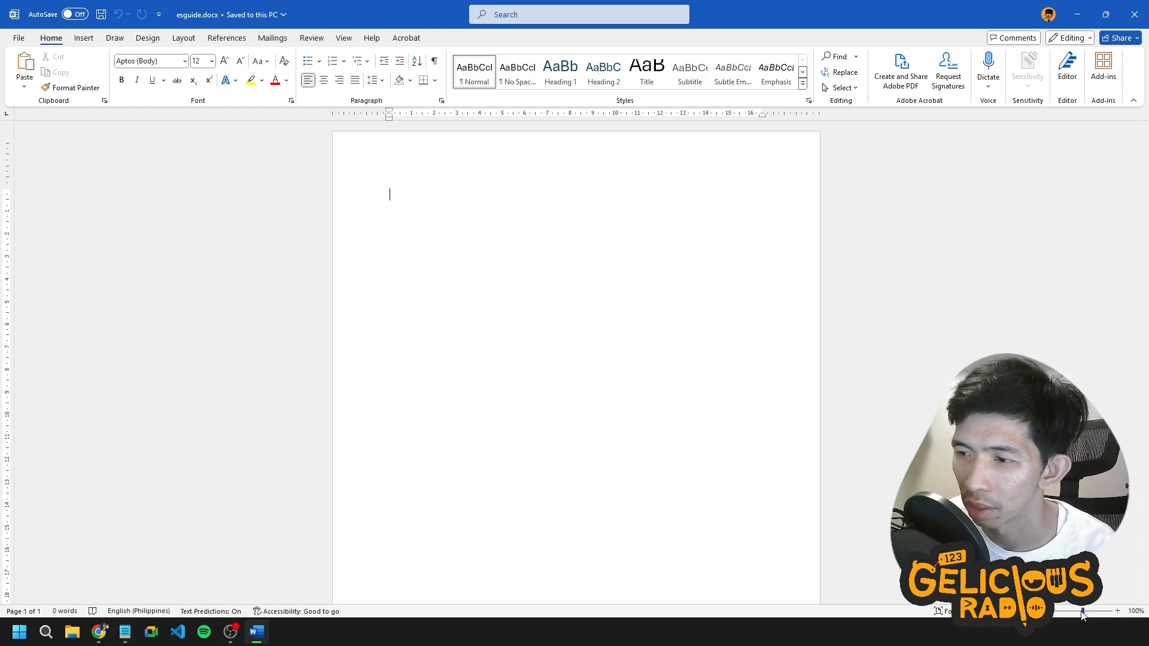
# Set the document zoom to 108%.
pyautogui.moveTo(1083, 612); pyautogui.dragTo(1089, 612)
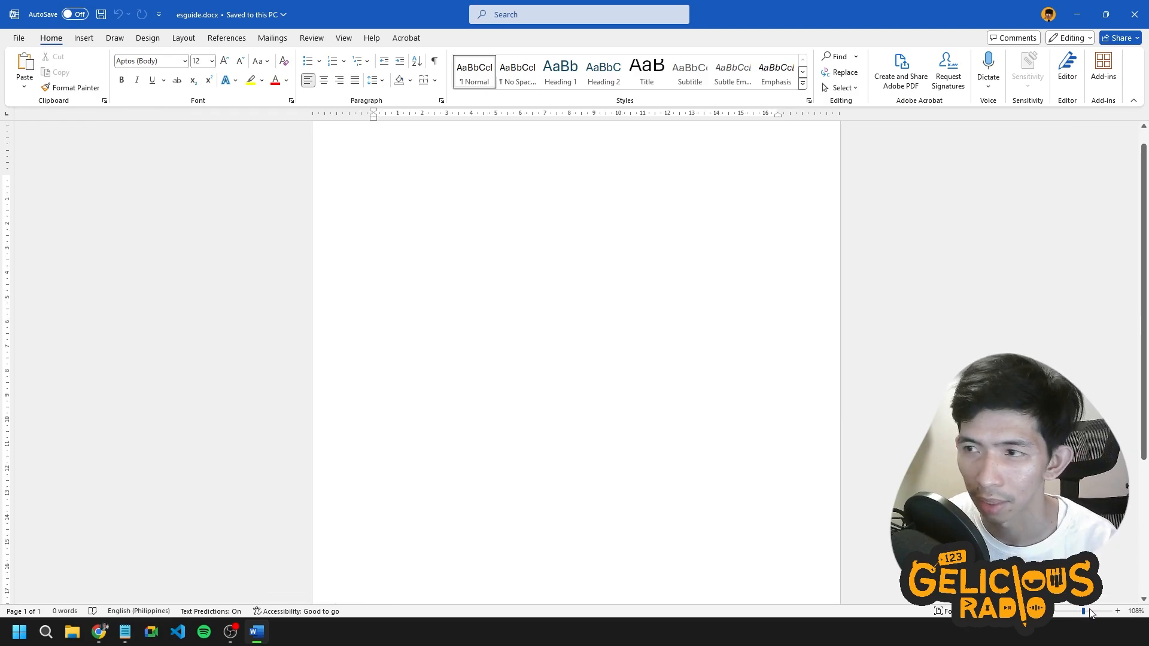
pyautogui.scroll(1, 577, 362)
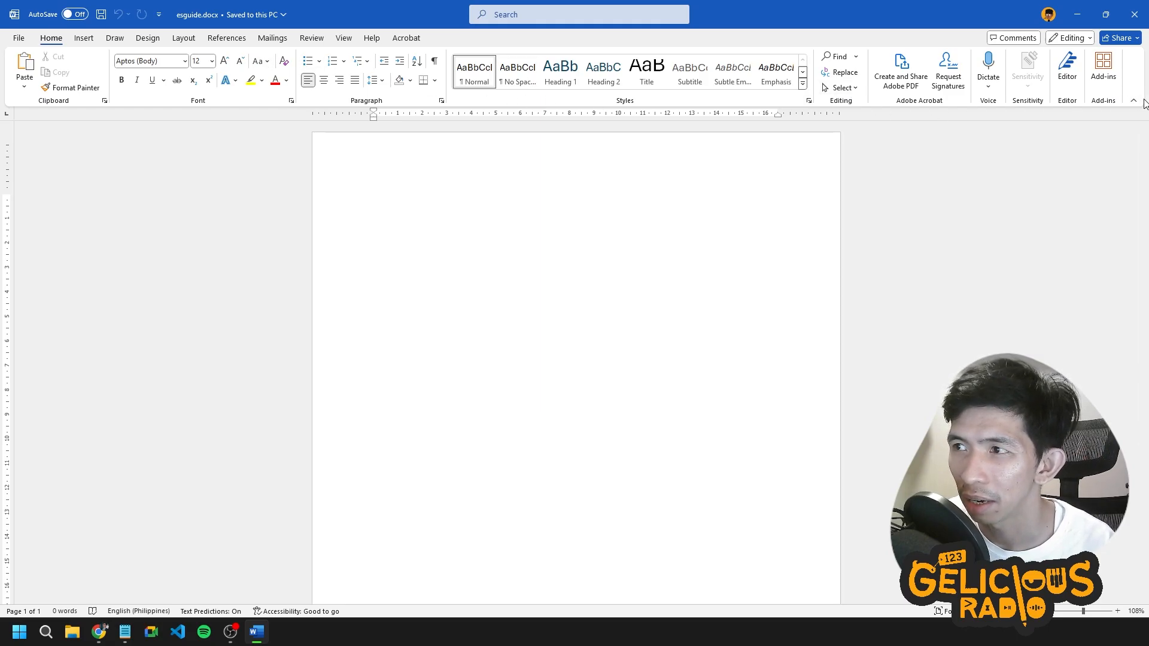
pyautogui.click(84, 39)
pyautogui.click(115, 39)
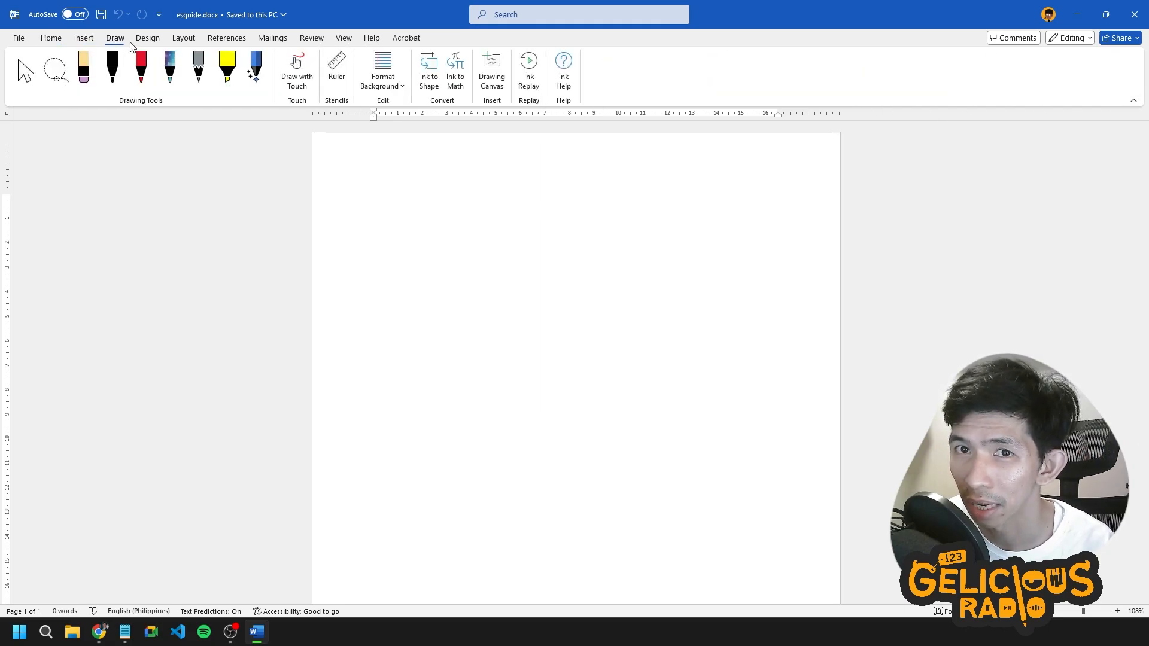
pyautogui.click(147, 39)
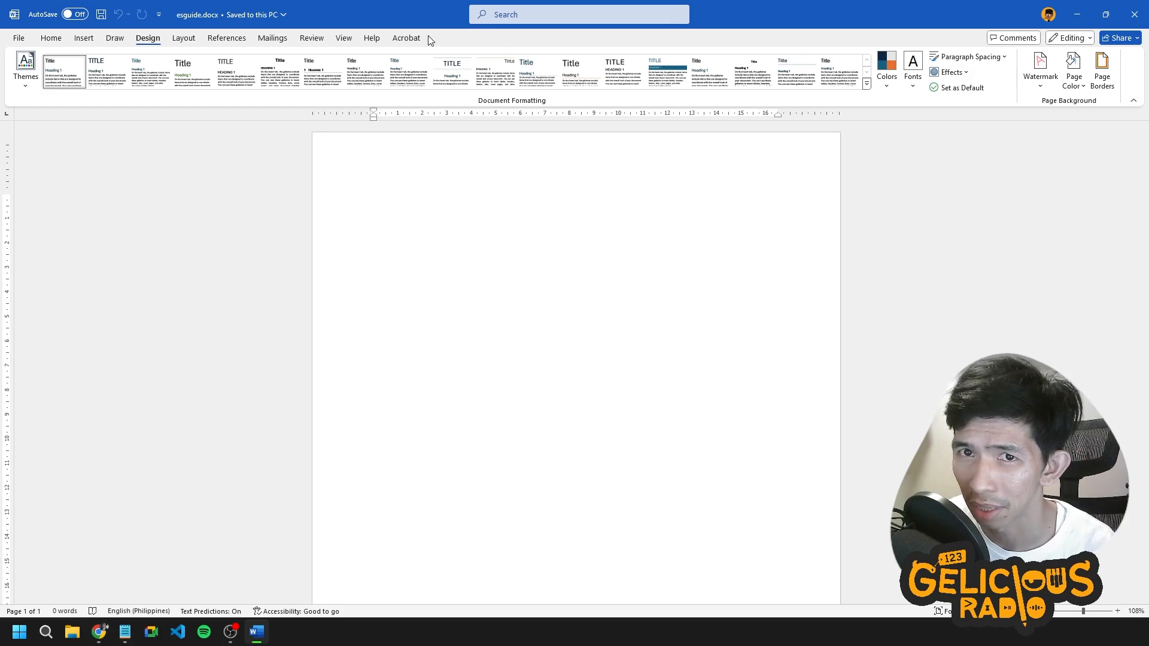
pyautogui.click(191, 42)
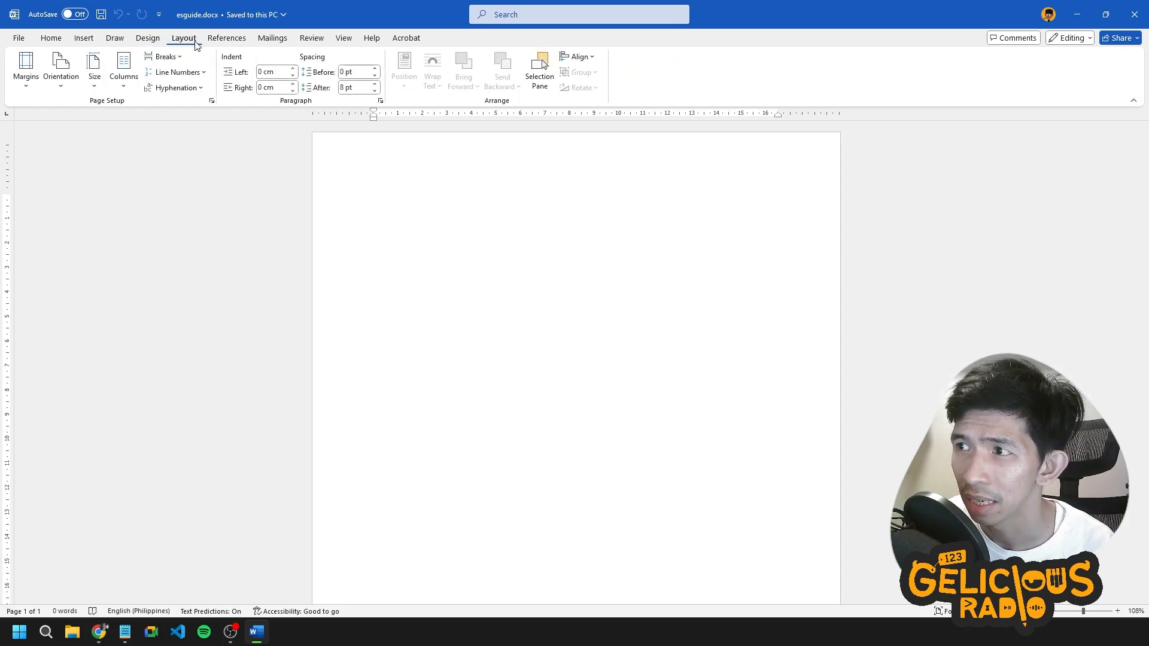
pyautogui.click(419, 40)
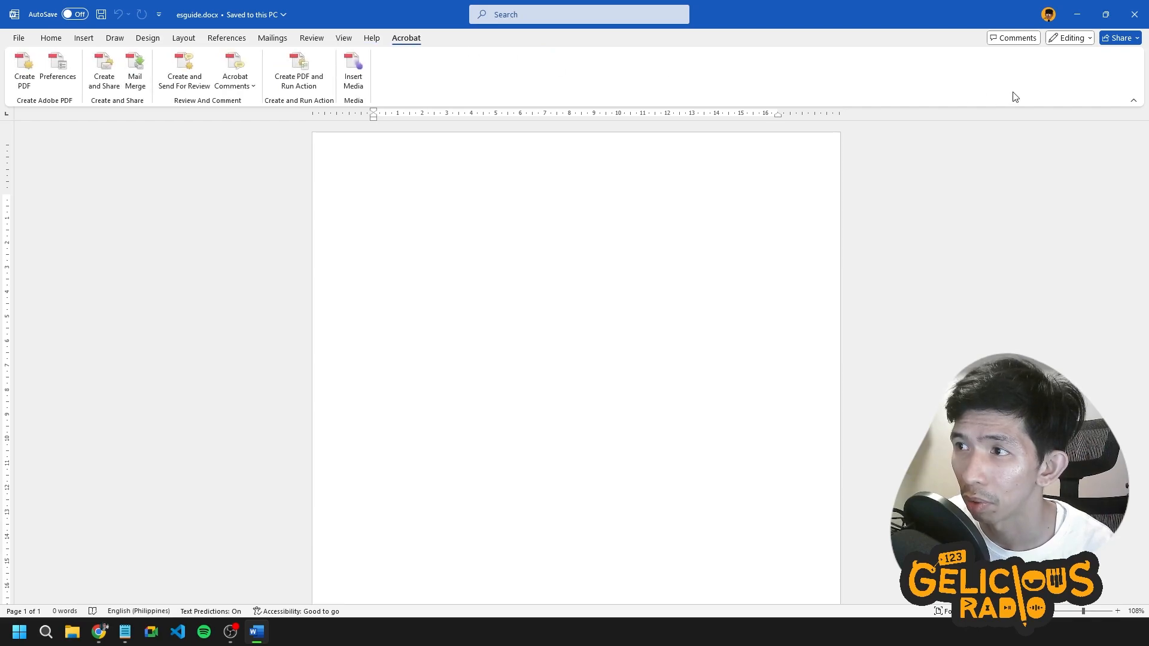
# Collapse the ribbon and temporarily display its Design commands.
pyautogui.click(1134, 100)
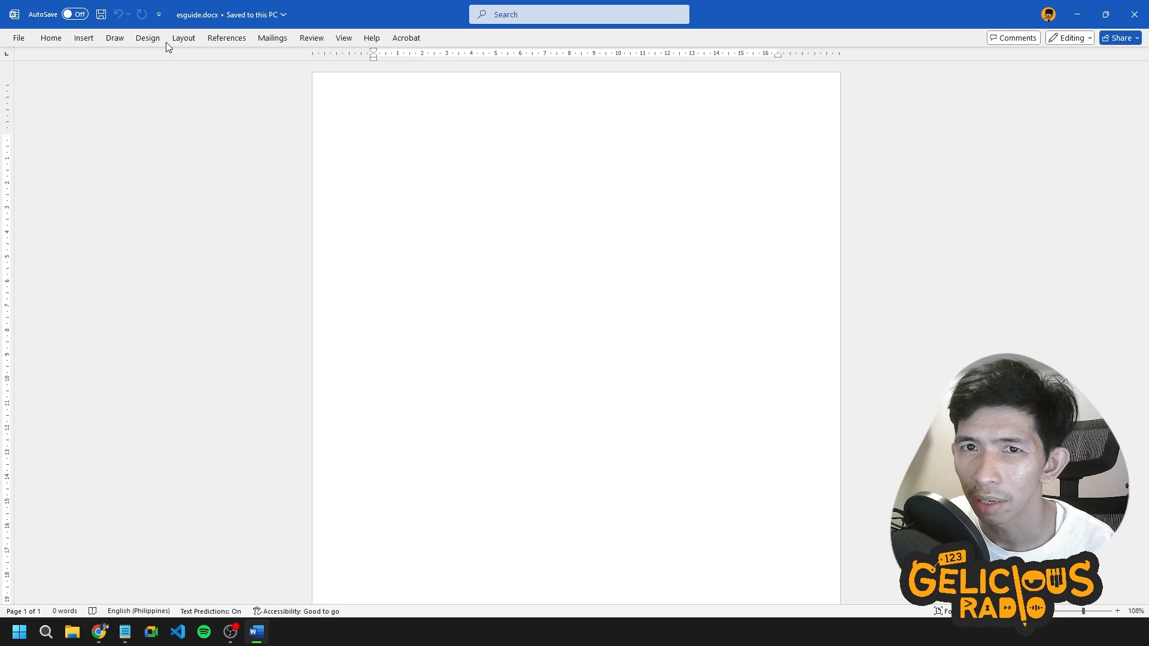
pyautogui.click(142, 40)
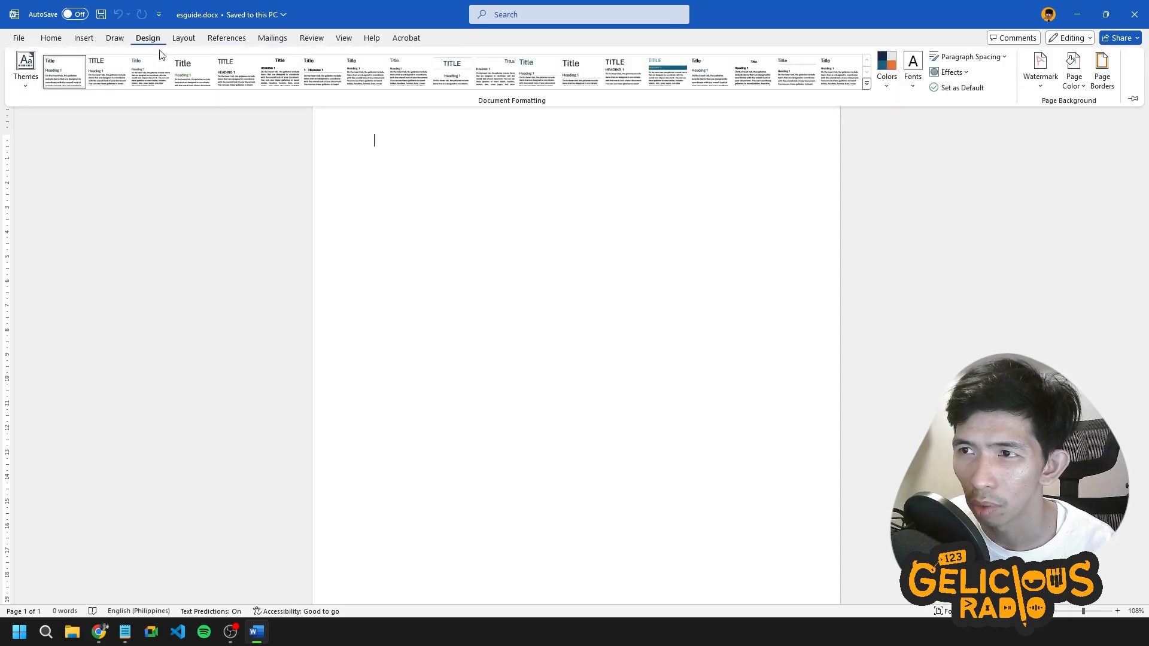
# Show the Layout commands and keep the ribbon permanently expanded.
pyautogui.click(184, 38)
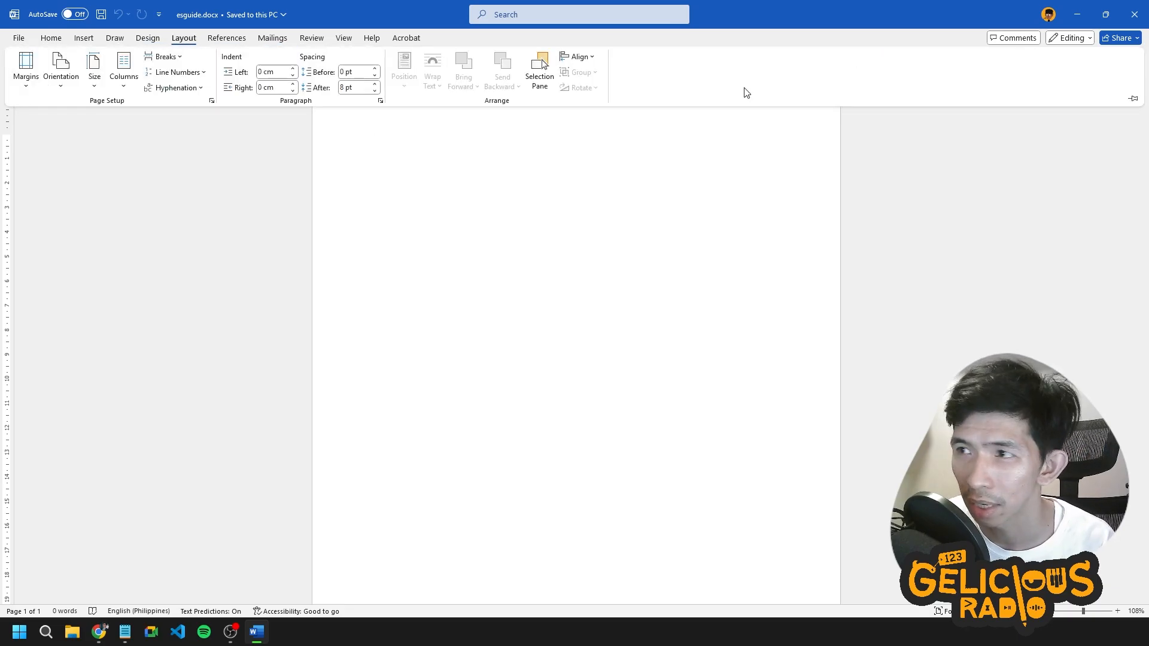
pyautogui.click(1133, 99)
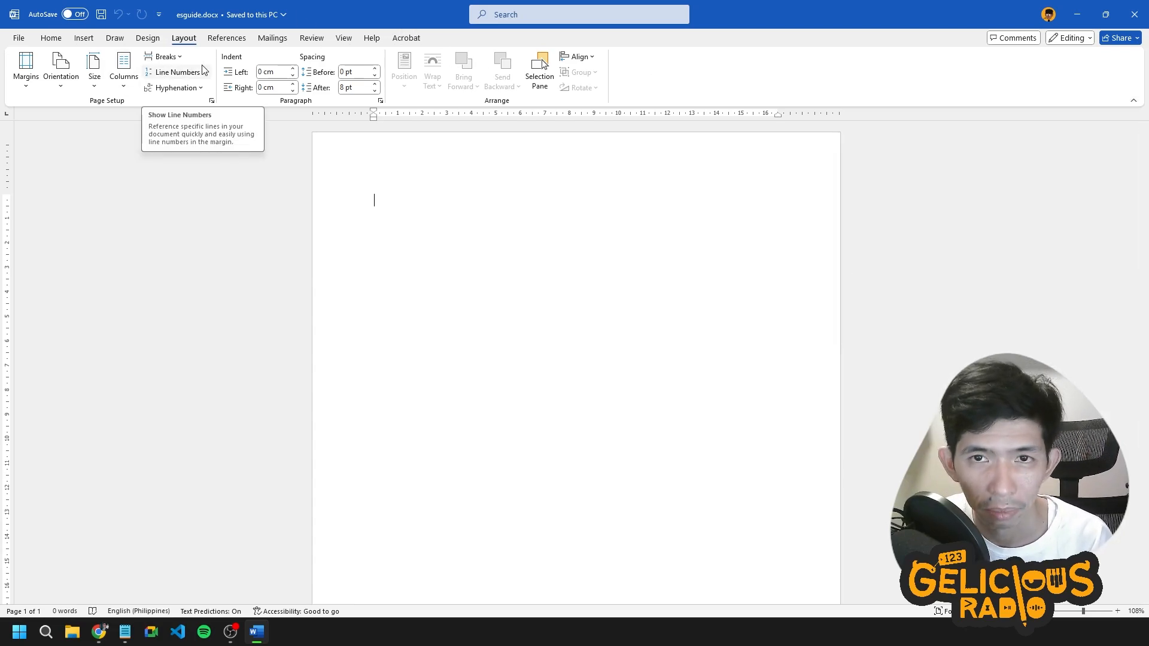
# View the document in Read Mode, Print Layout and Web Layout, and return it to Print Layout.
pyautogui.click(352, 42)
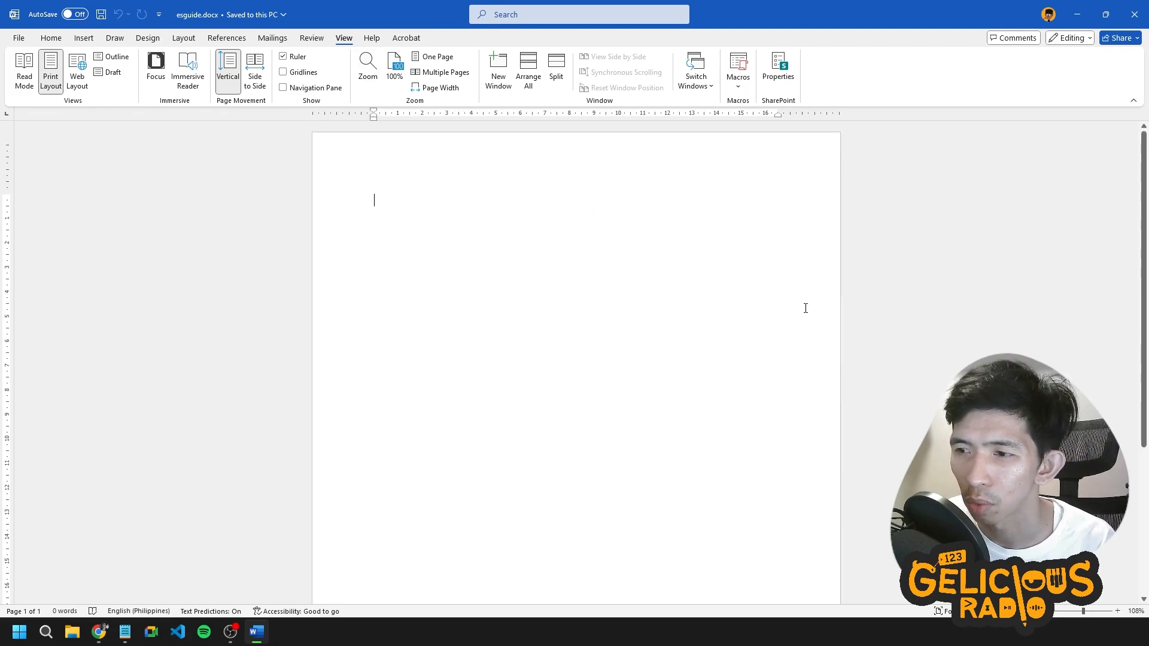
pyautogui.click(24, 71)
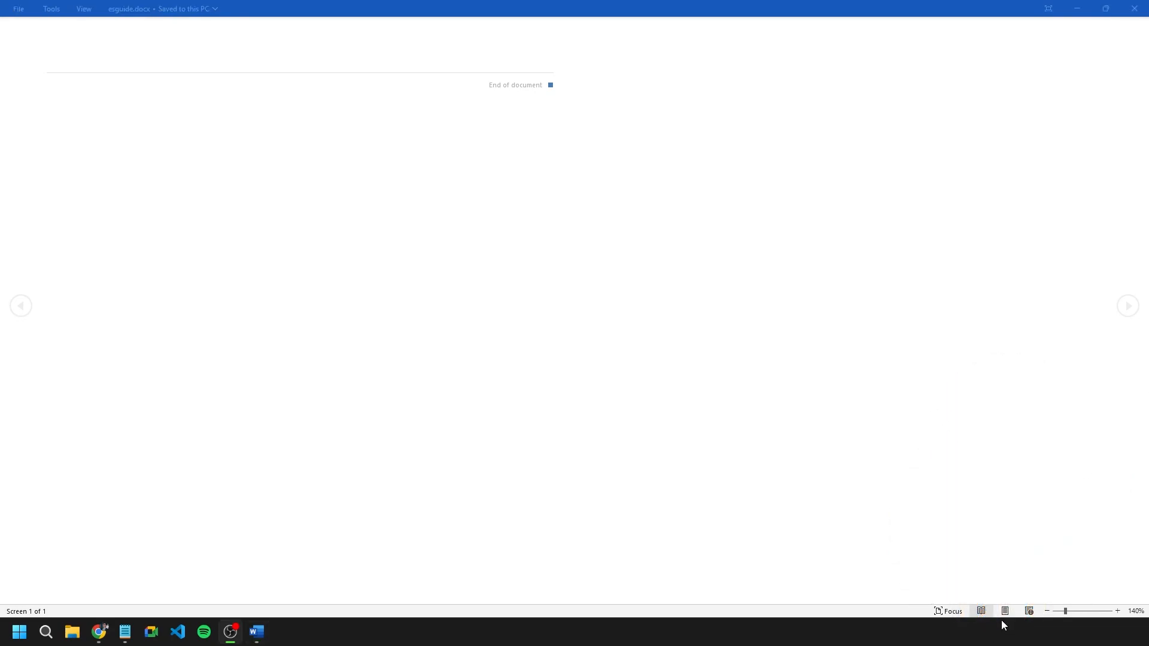
pyautogui.click(1005, 612)
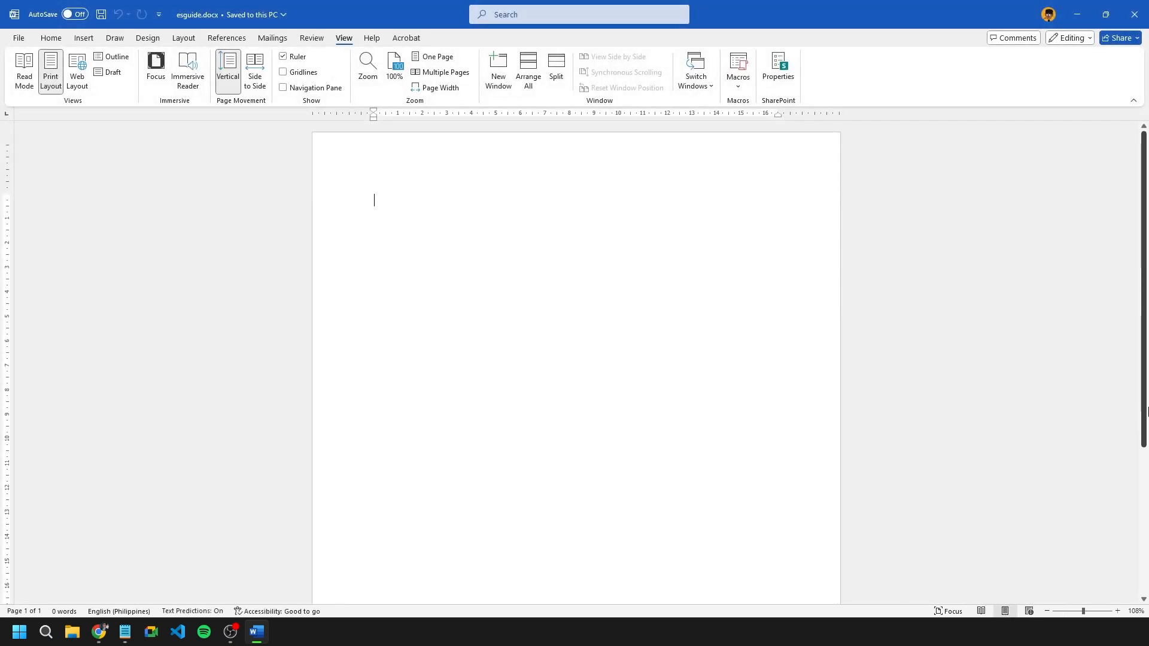
pyautogui.click(1031, 611)
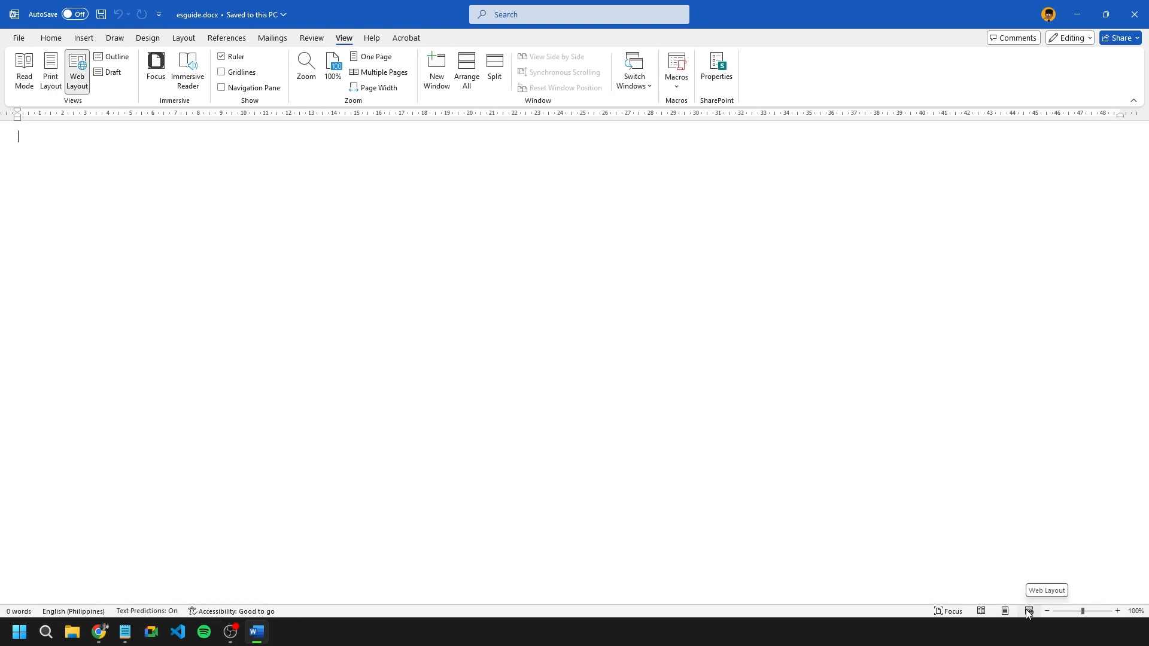
pyautogui.moveTo(1083, 612)
pyautogui.mouseDown()
pyautogui.moveTo(1072, 611)
pyautogui.moveTo(1088, 612)
pyautogui.mouseUp()
pyautogui.click(1009, 611)
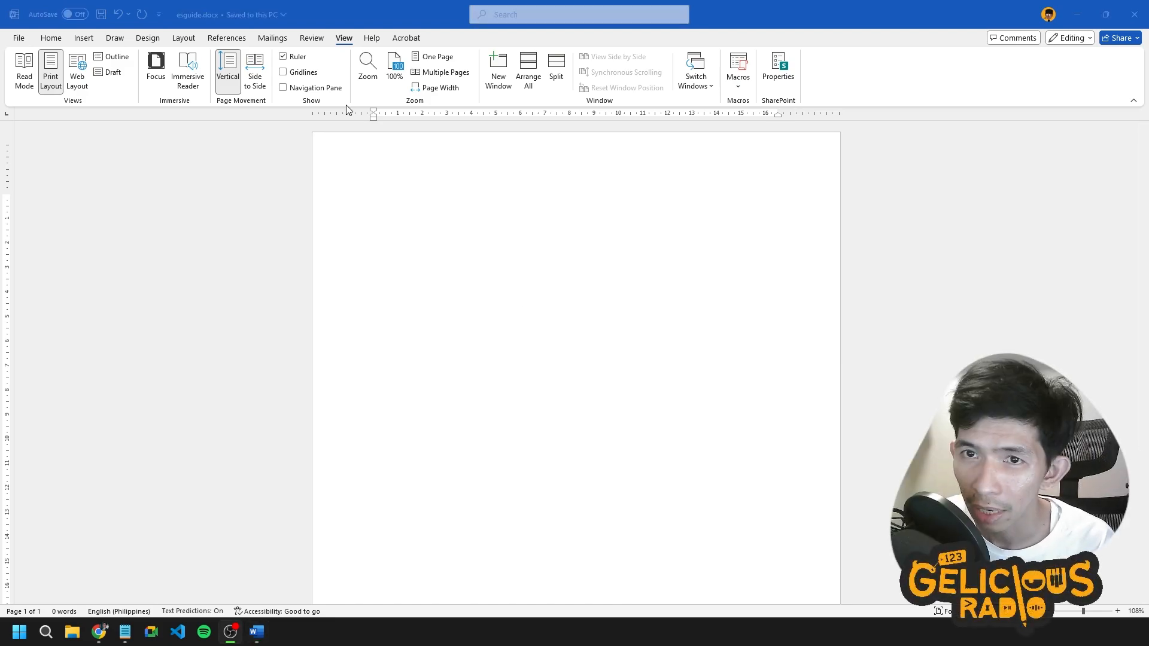
# Toggle the ruler off and on, and temporarily display the page gridlines, magnifying the document to 208%.
pyautogui.click(284, 60)
pyautogui.click(284, 61)
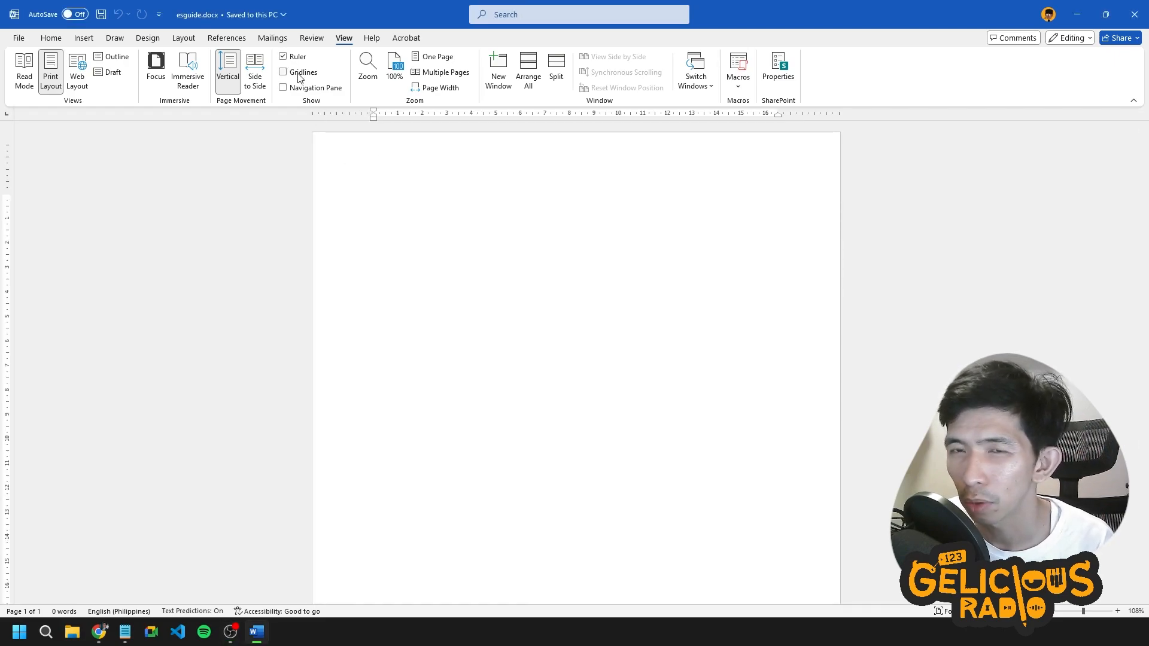
pyautogui.click(299, 74)
pyautogui.scroll(-3, 598, 359)
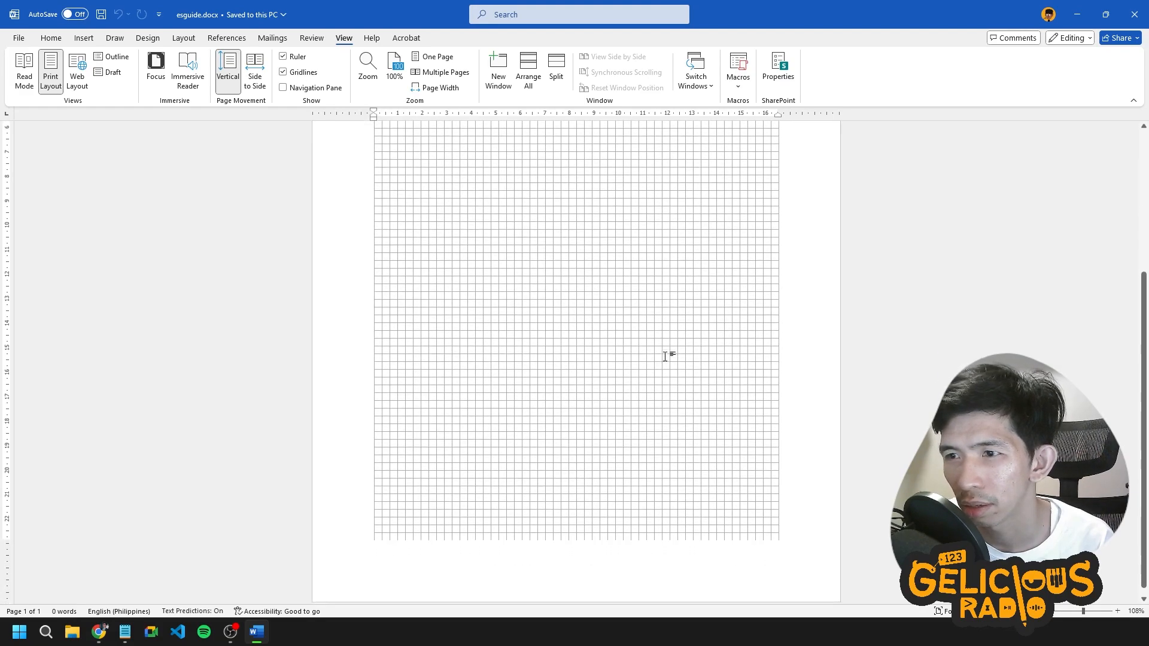
pyautogui.scroll(3, 660, 341)
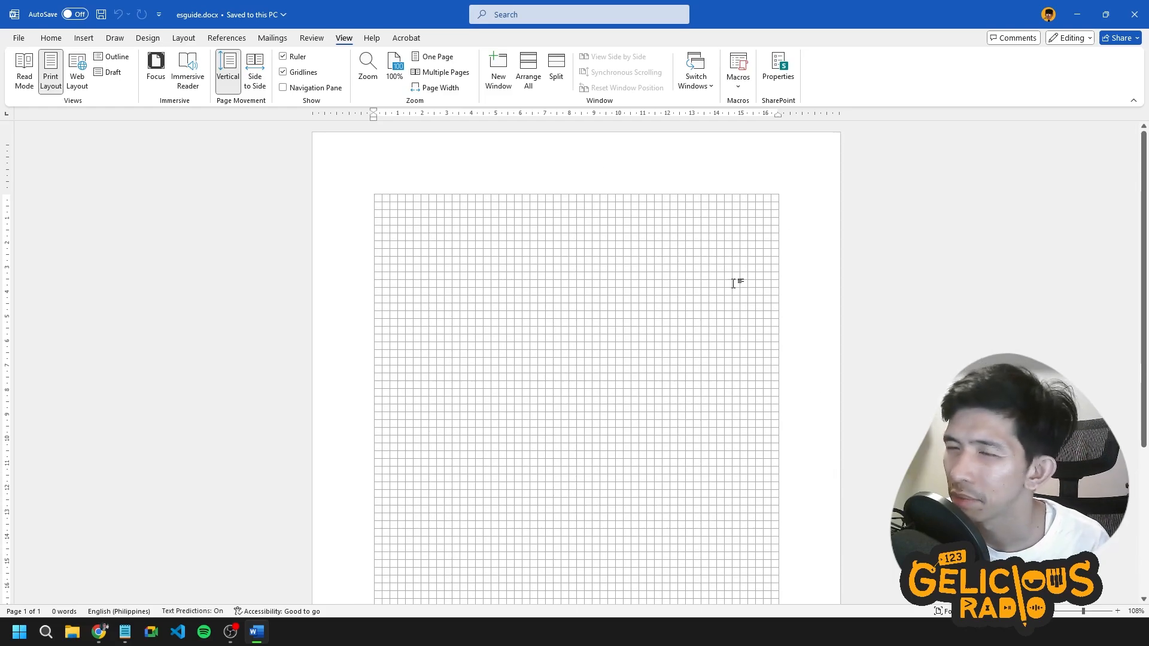
pyautogui.keyDown('ctrl'); pyautogui.scroll(10, 733, 283); pyautogui.keyUp('ctrl')
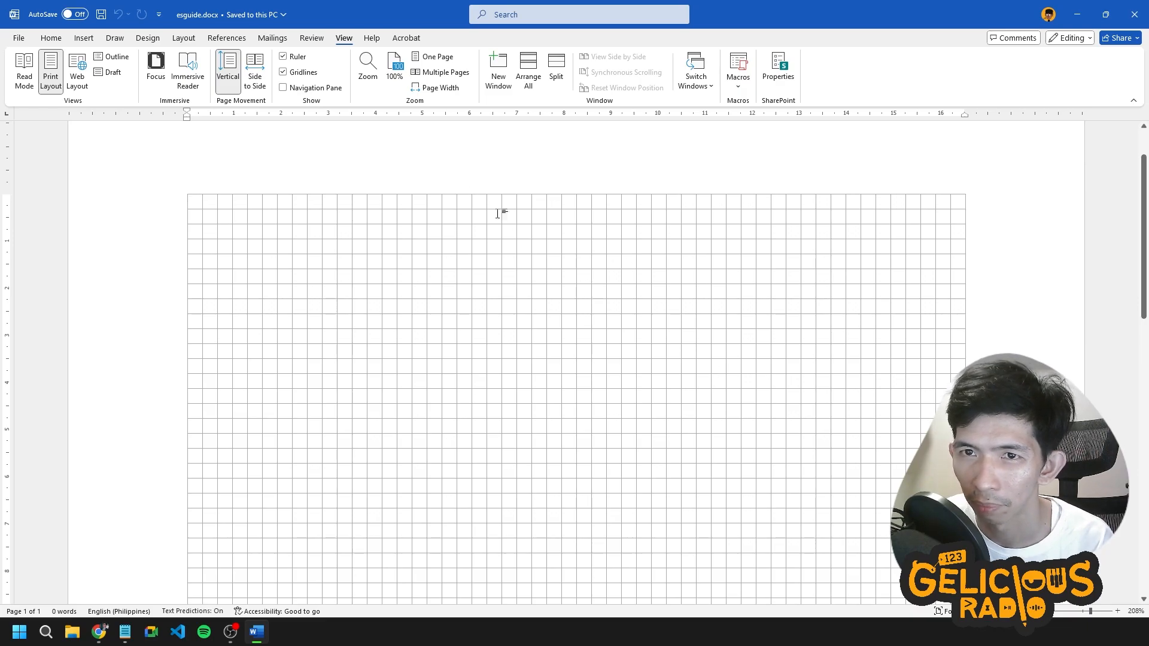
pyautogui.click(292, 75)
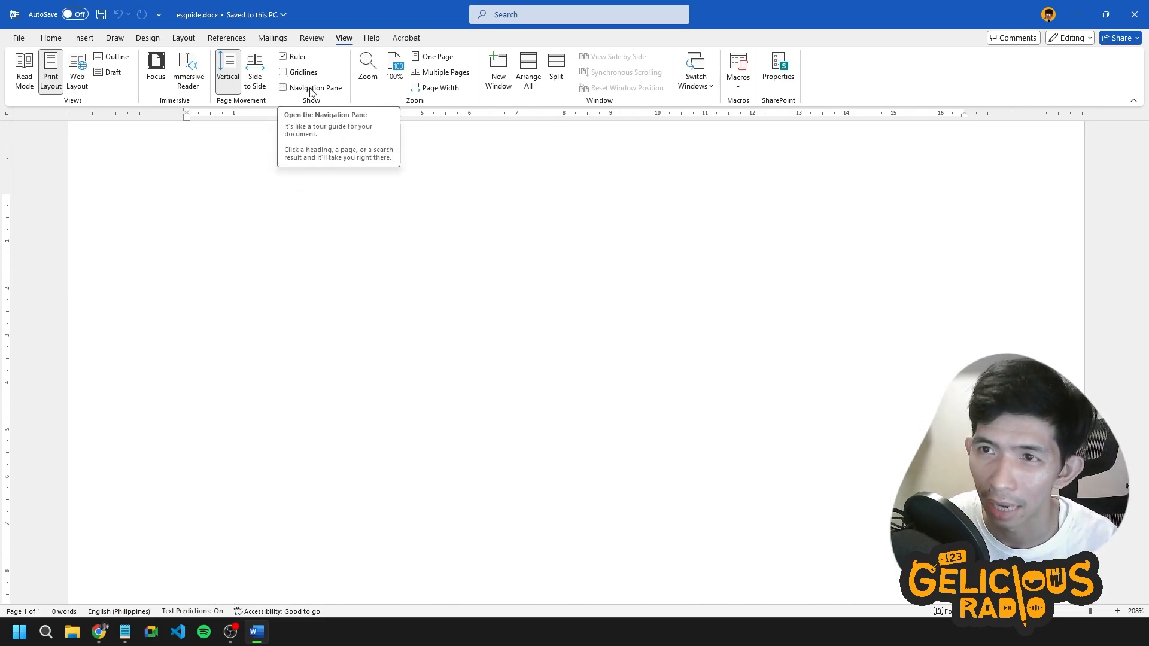
# Split the document window, look through both panes independently, and remove the split.
pyautogui.click(556, 75)
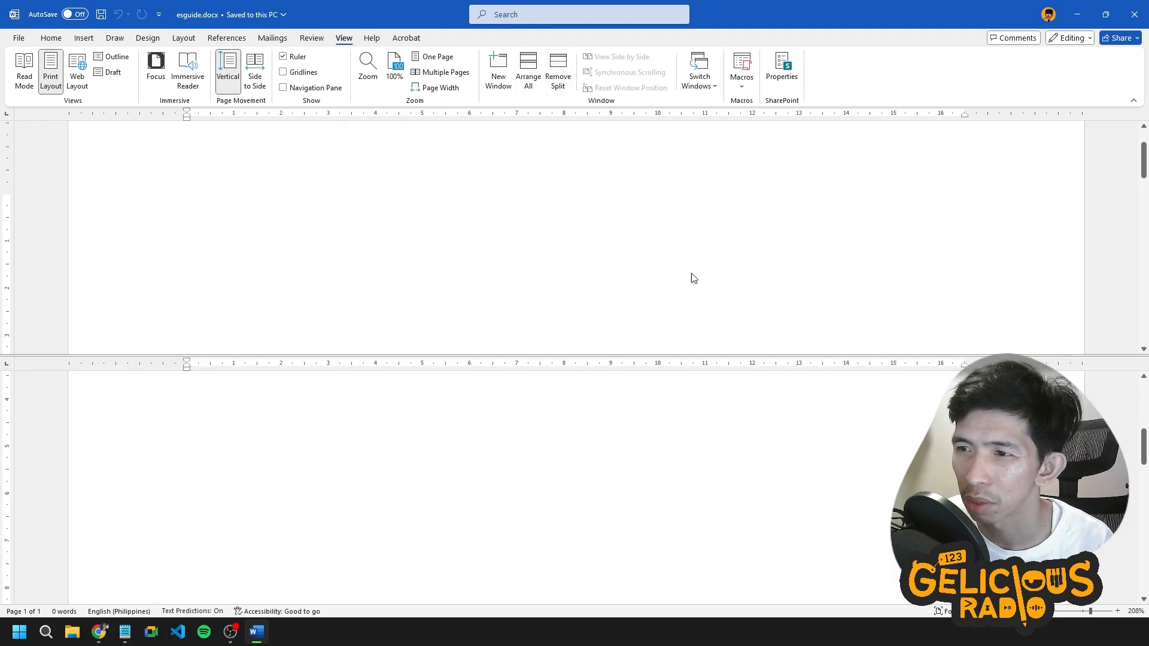
pyautogui.scroll(-6, 718, 426)
pyautogui.scroll(16, 717, 437)
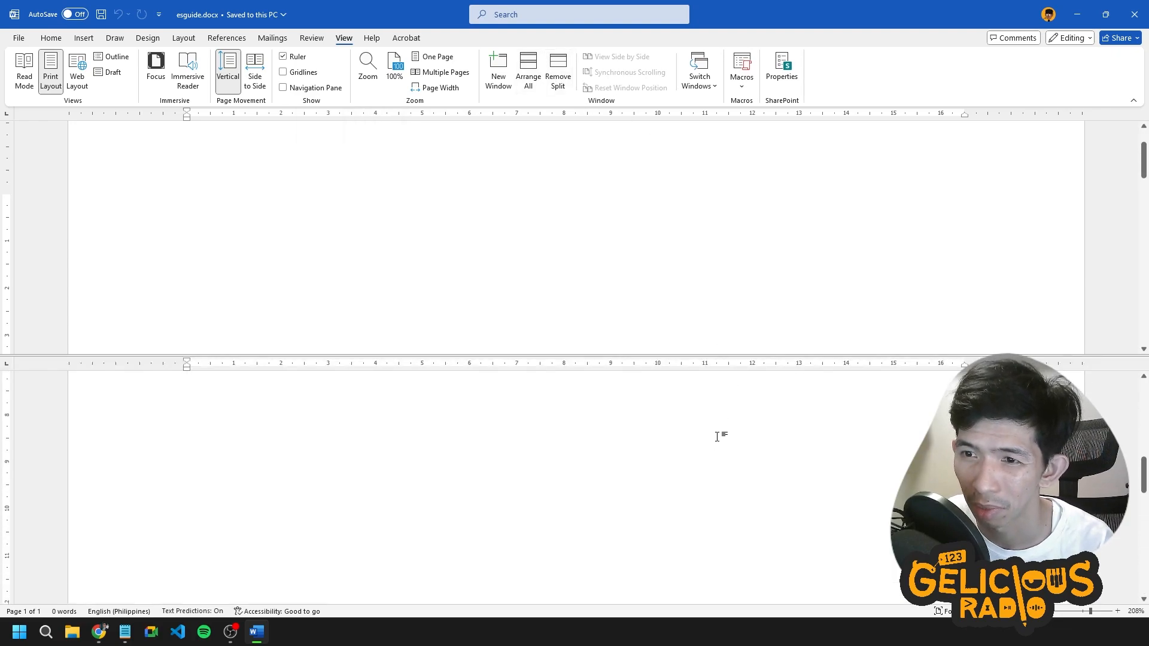
pyautogui.scroll(-10, 651, 261)
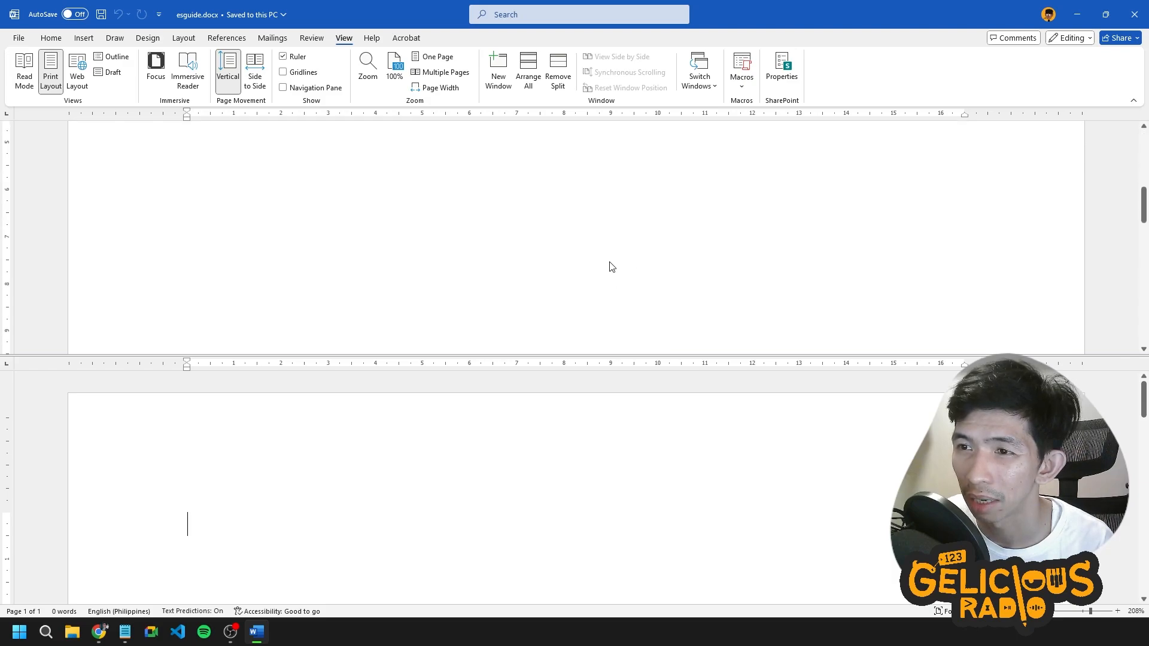
pyautogui.scroll(-1, 613, 267)
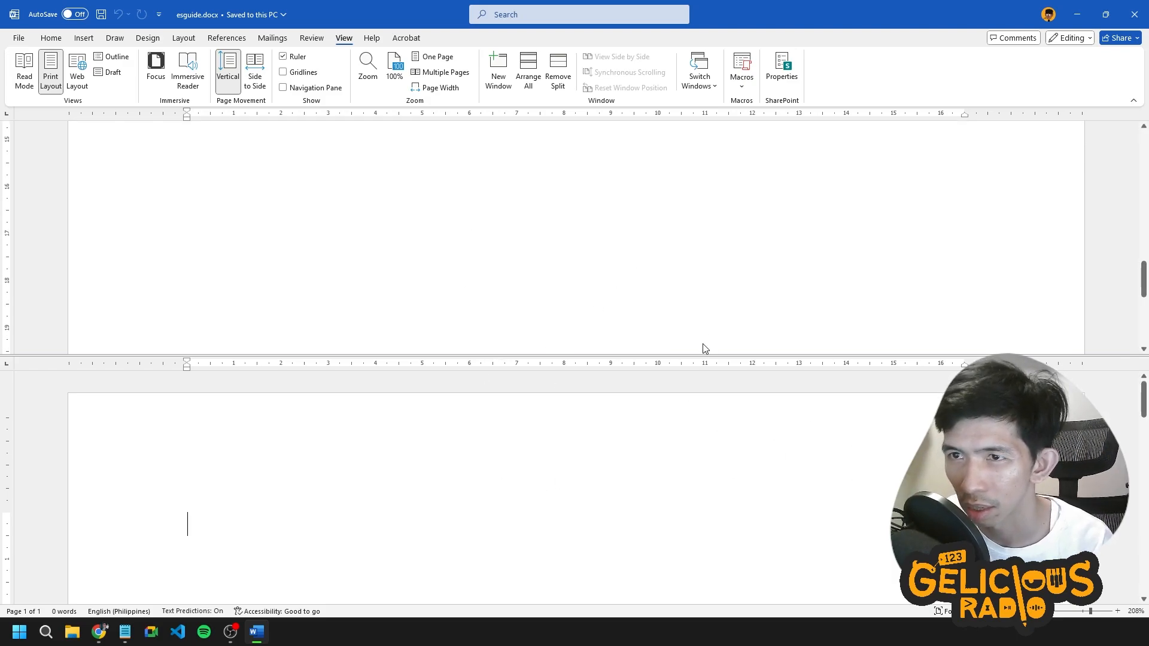
pyautogui.scroll(-6, 613, 449)
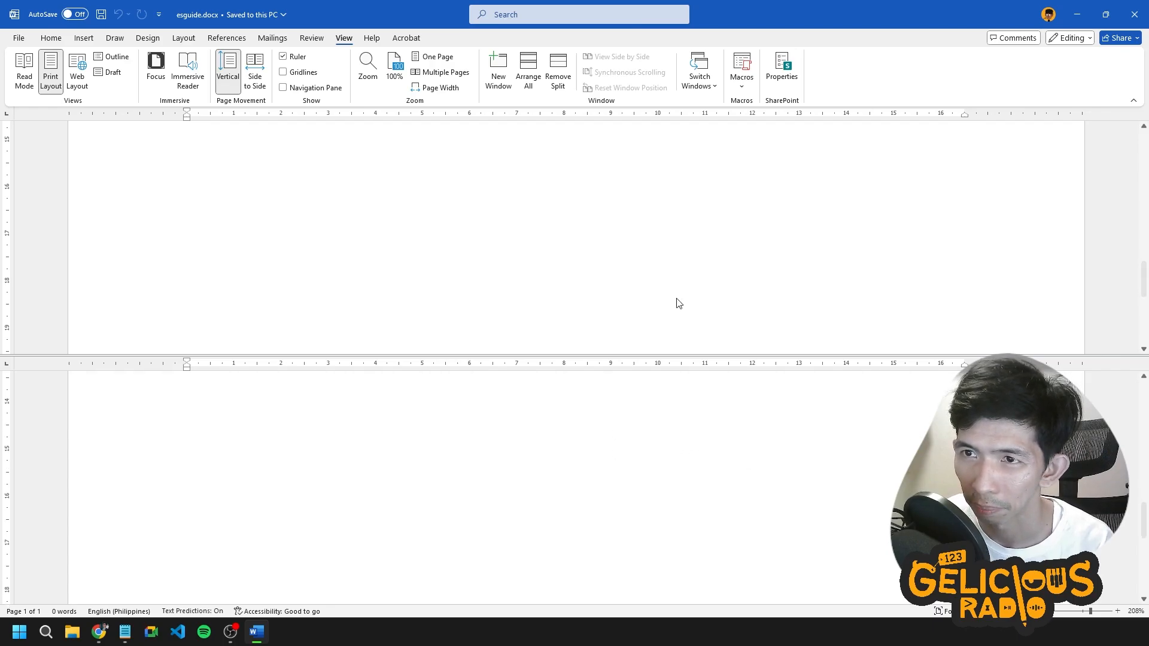
pyautogui.click(560, 71)
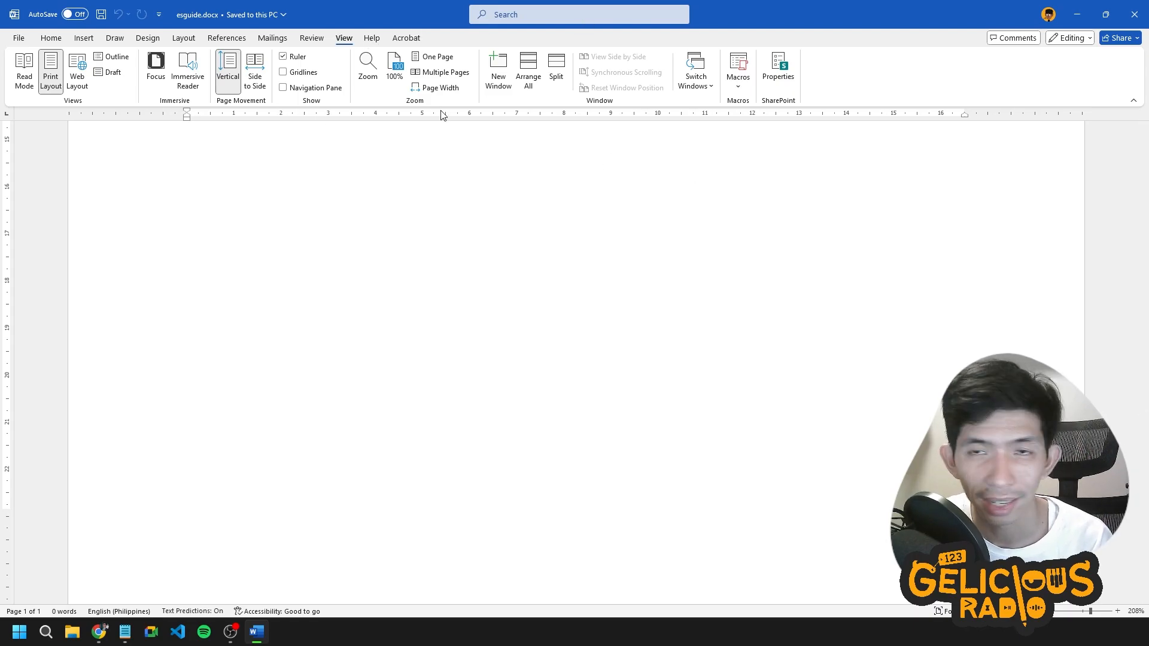
# Look over the ribbon's Home, Insert, Draw and Design commands.
pyautogui.click(51, 38)
pyautogui.click(84, 39)
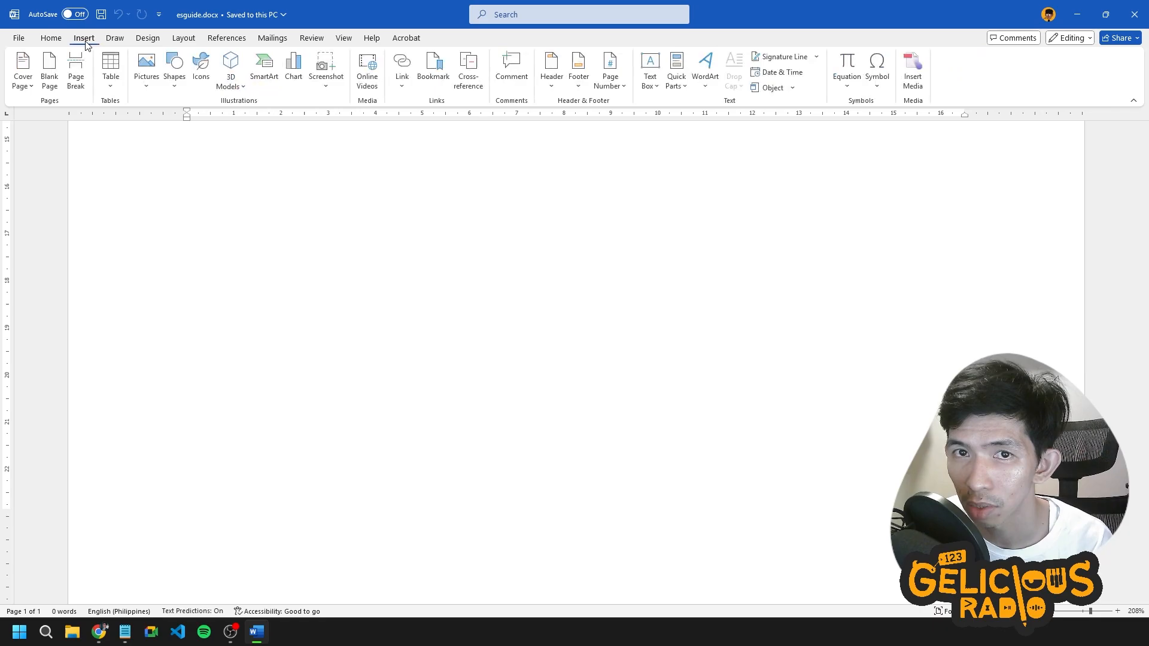
pyautogui.click(117, 41)
pyautogui.click(151, 39)
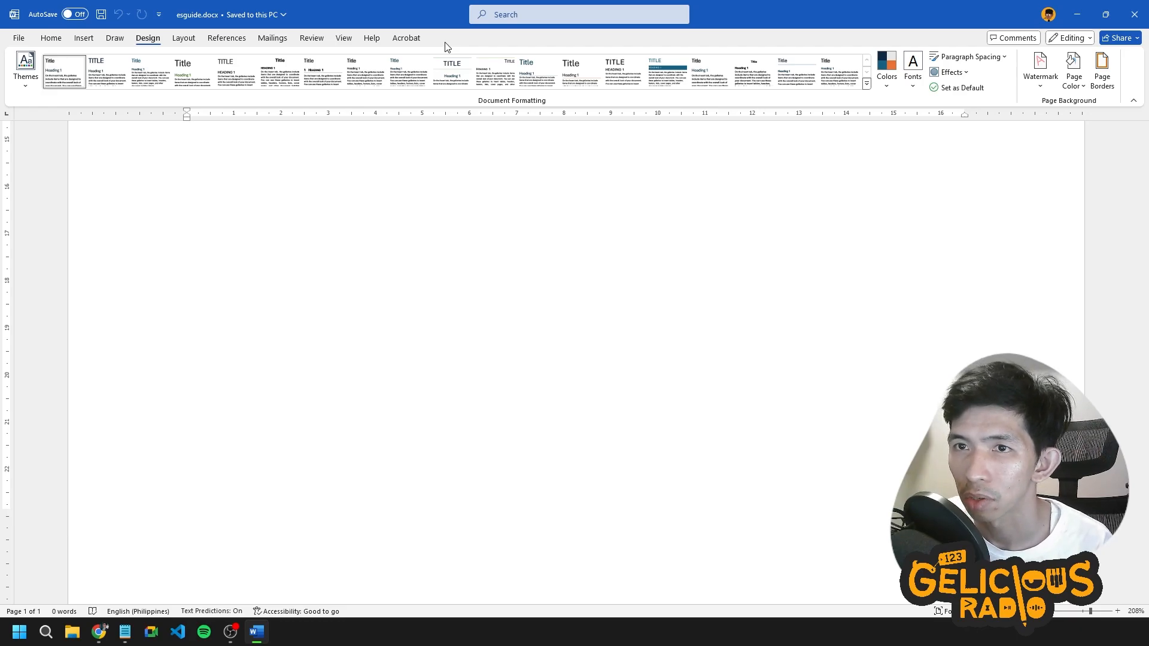
# Add a custom ribbon tab after Design and name it Gel Tabs.
pyautogui.rightClick(413, 41)
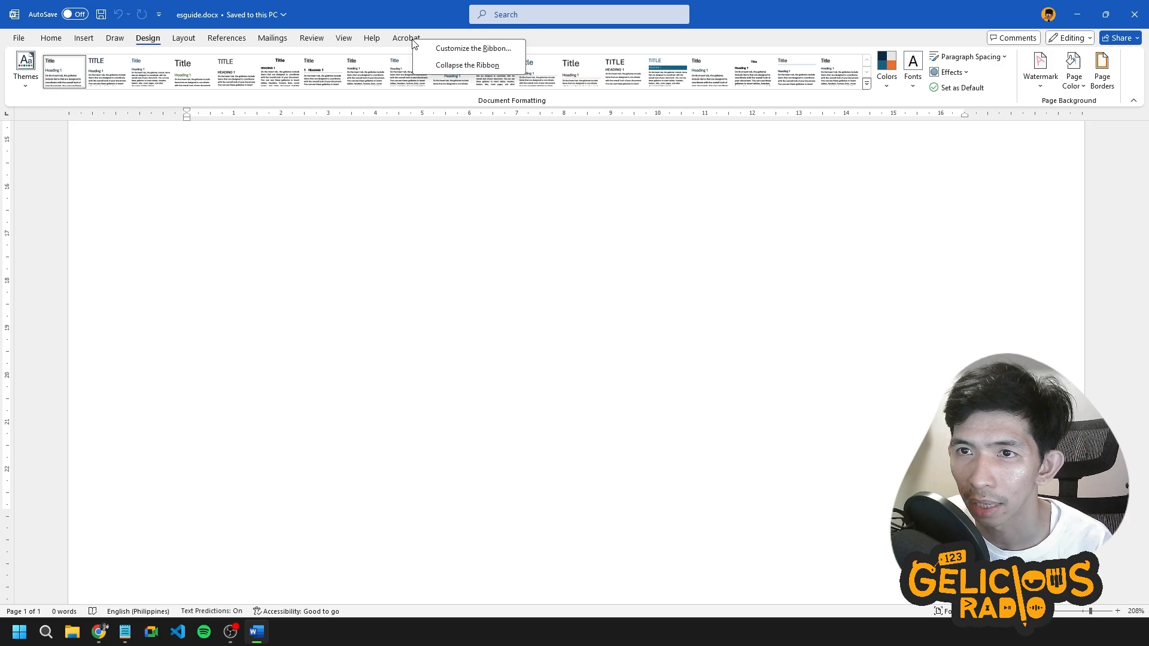
pyautogui.click(455, 50)
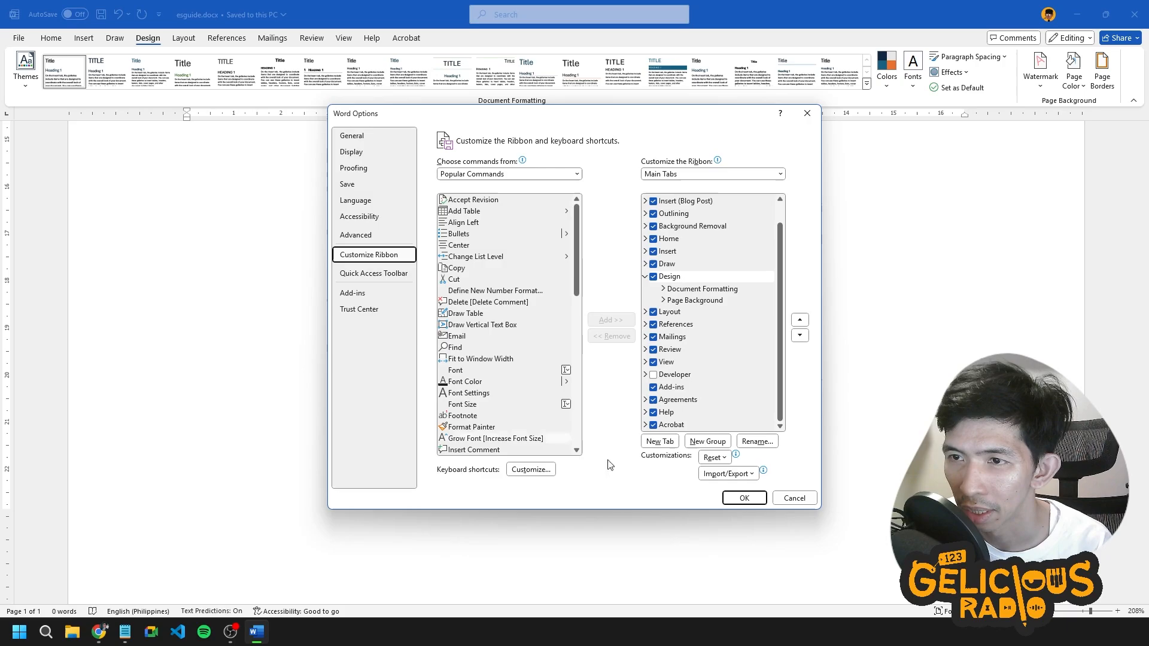
pyautogui.click(661, 443)
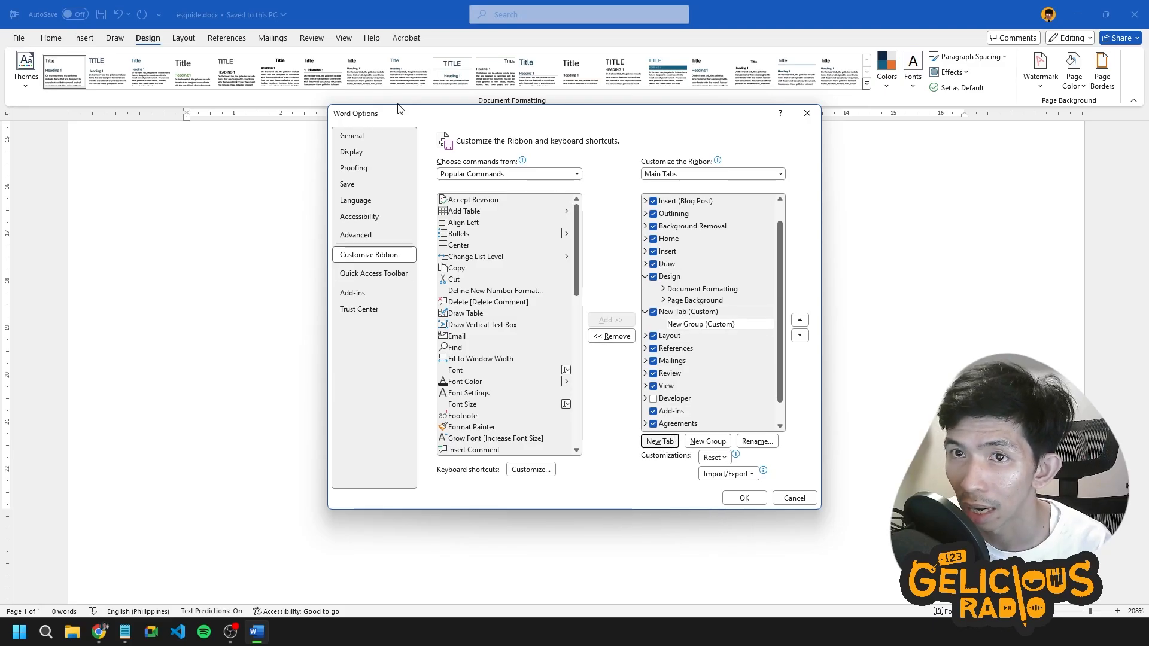
pyautogui.click(688, 311)
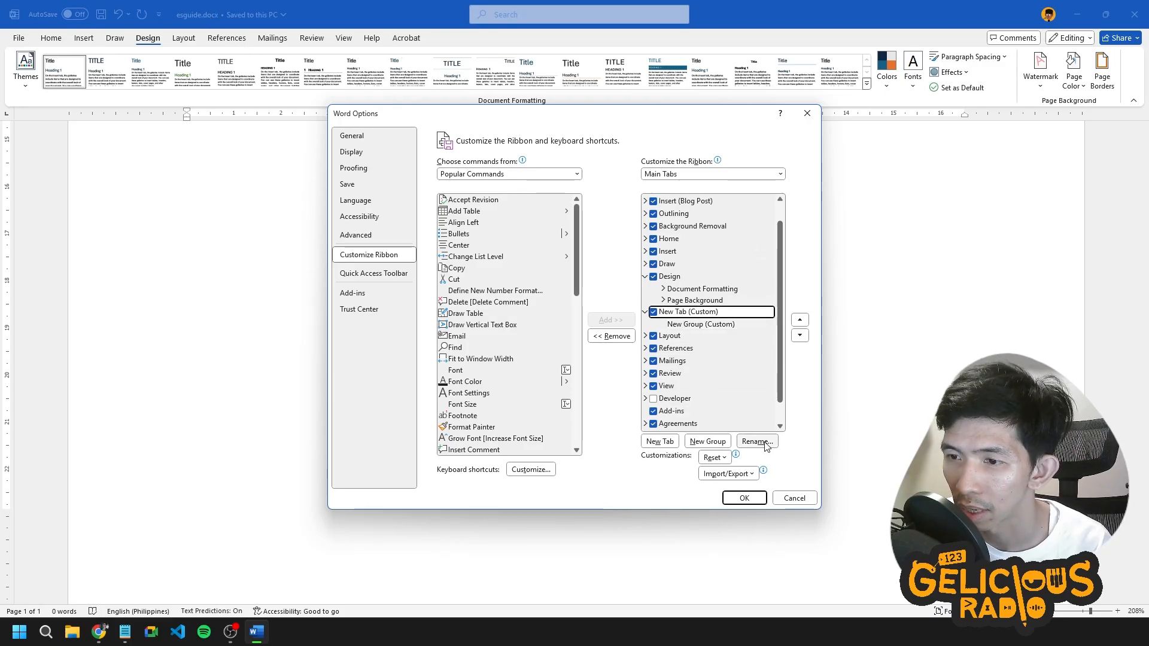
pyautogui.click(757, 442)
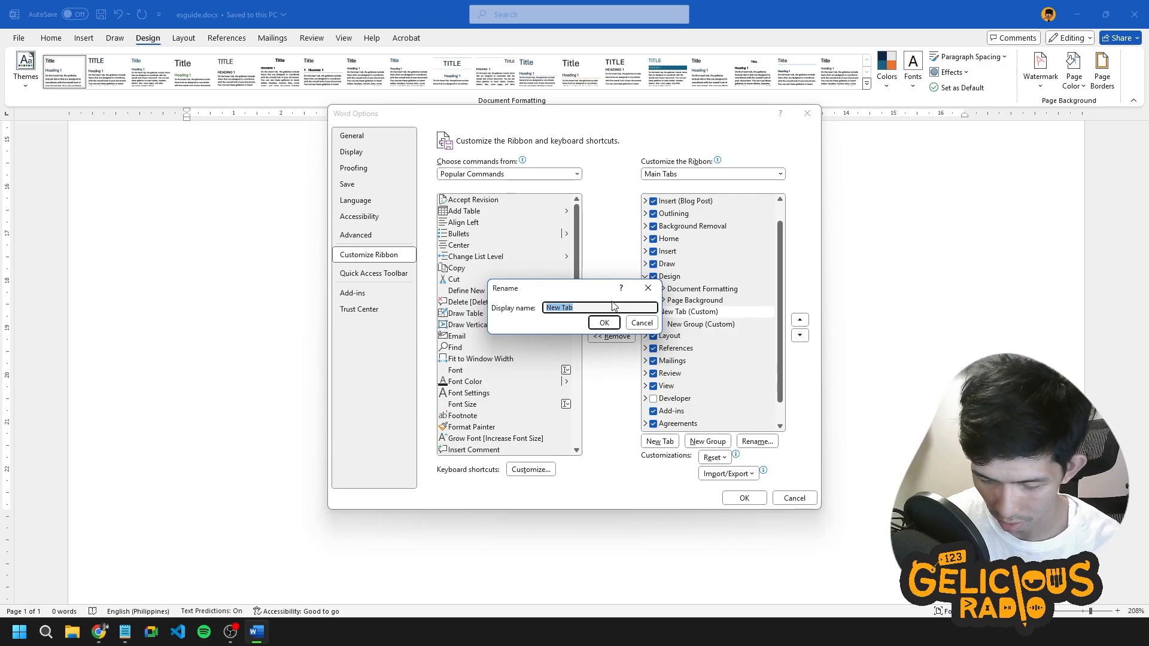
pyautogui.write('Gel Tabs')
pyautogui.press('Return')
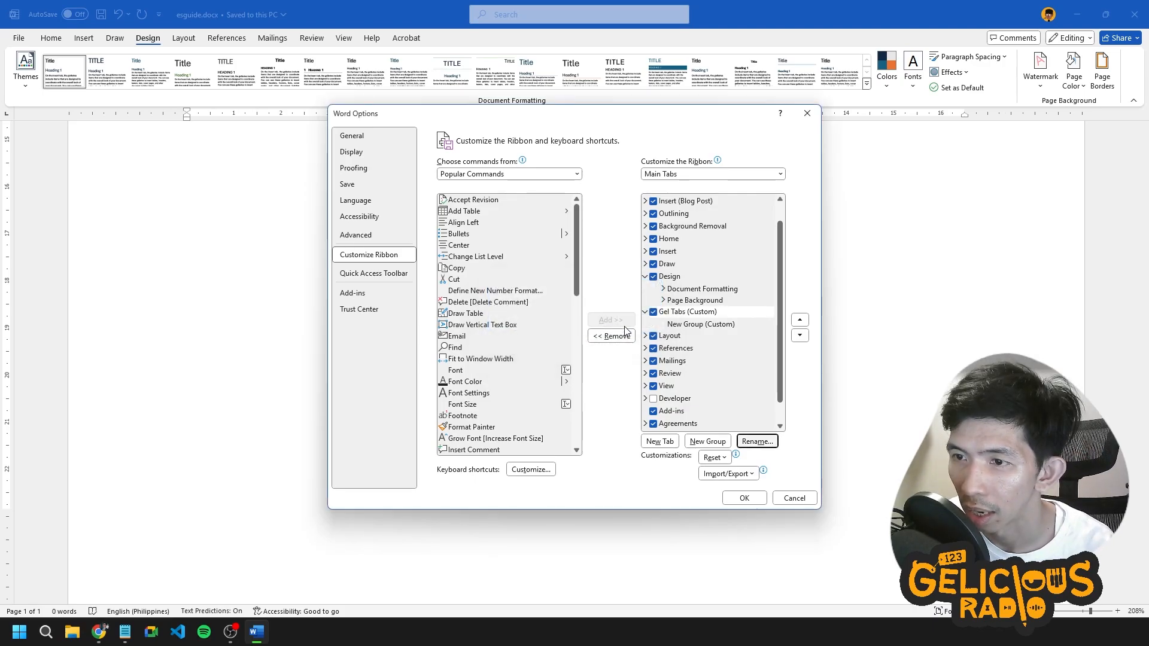
# Rename the new group in Gel Tabs to Favorites with the information symbol, and apply the ribbon customization.
pyautogui.click(701, 324)
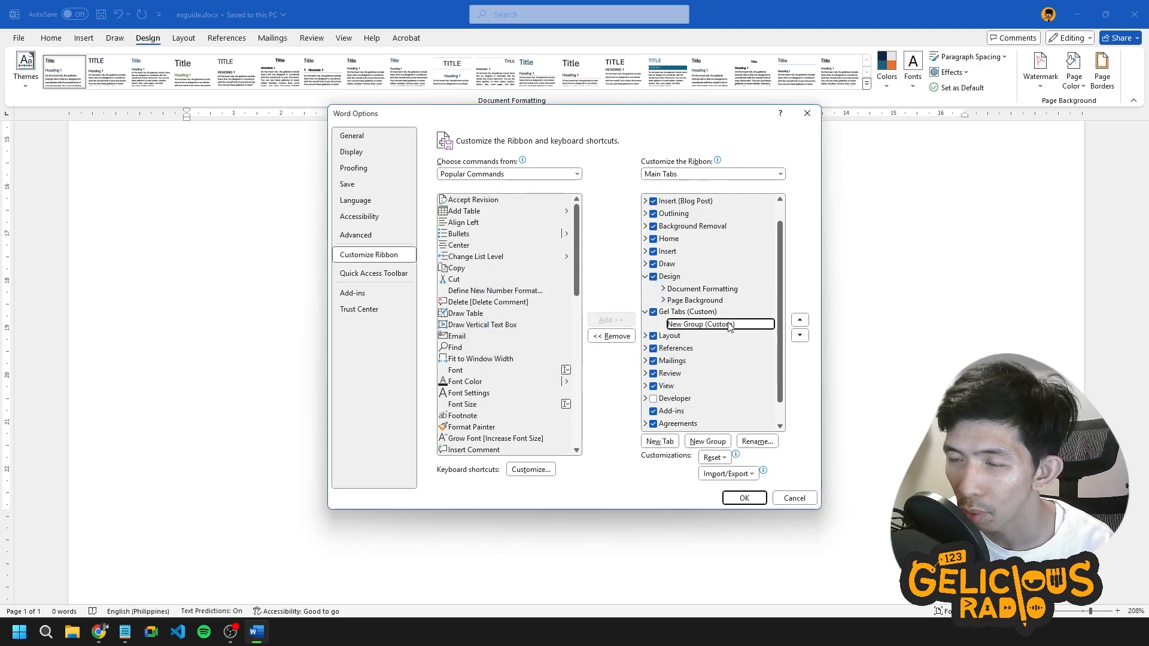
pyautogui.click(758, 442)
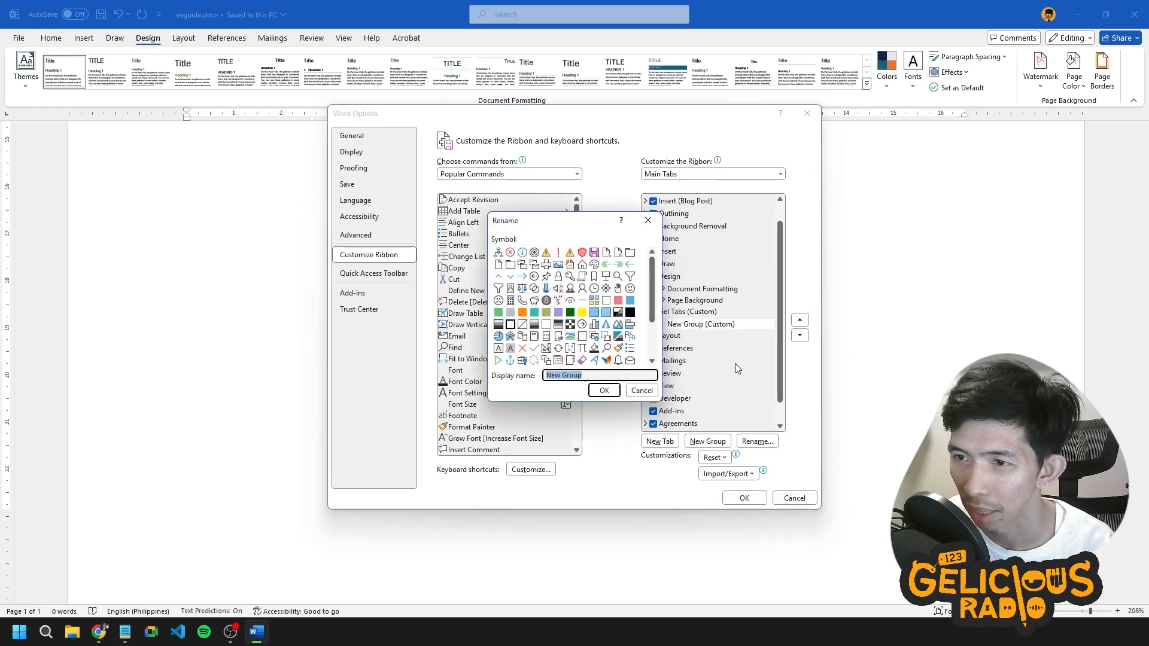
pyautogui.write('Favorites')
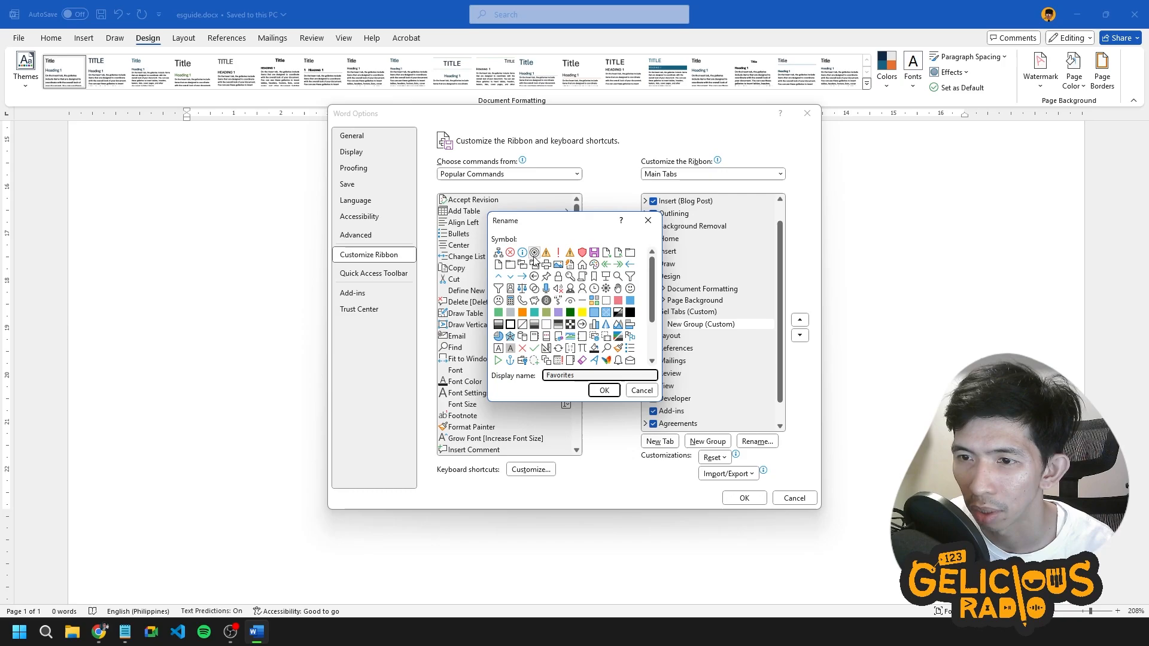
pyautogui.click(522, 252)
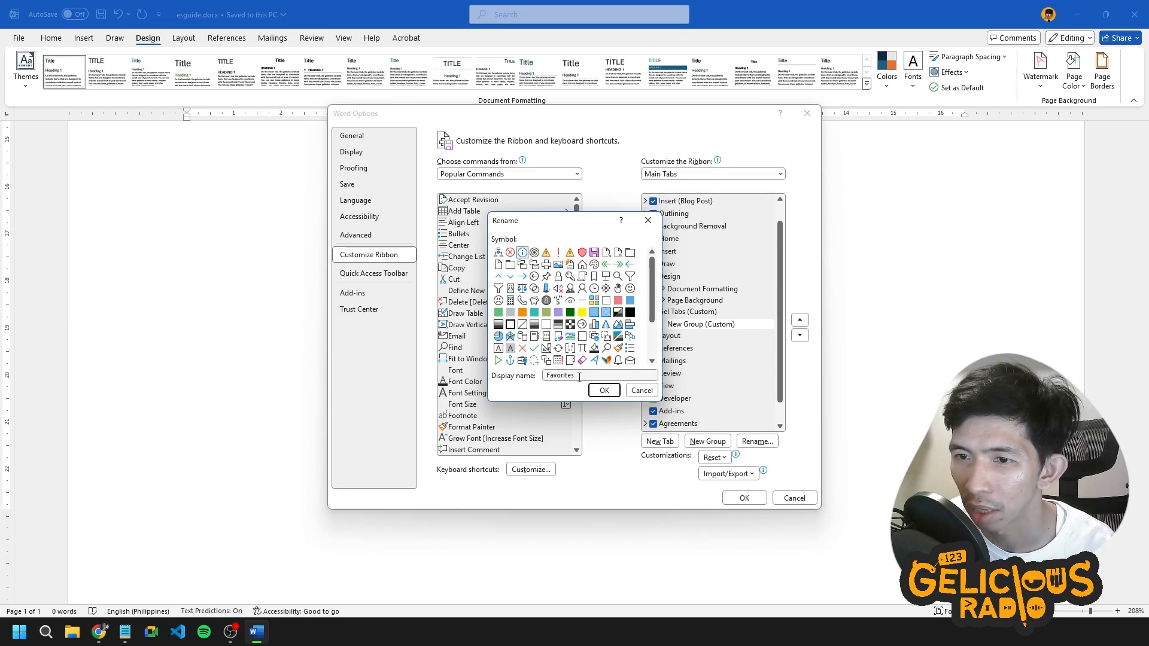
pyautogui.click(600, 390)
pyautogui.click(727, 498)
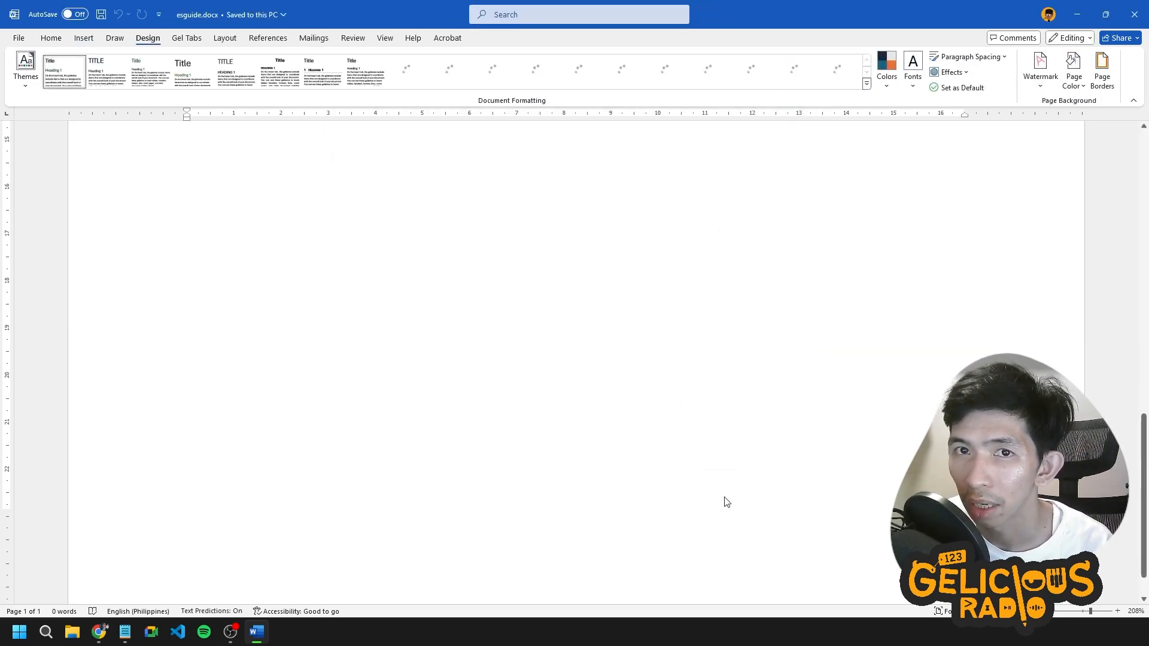
# Reopen the ribbon customization for Gel Tabs and browse the Popular Commands and All Commands lists, returning to Popular Commands.
pyautogui.click(186, 39)
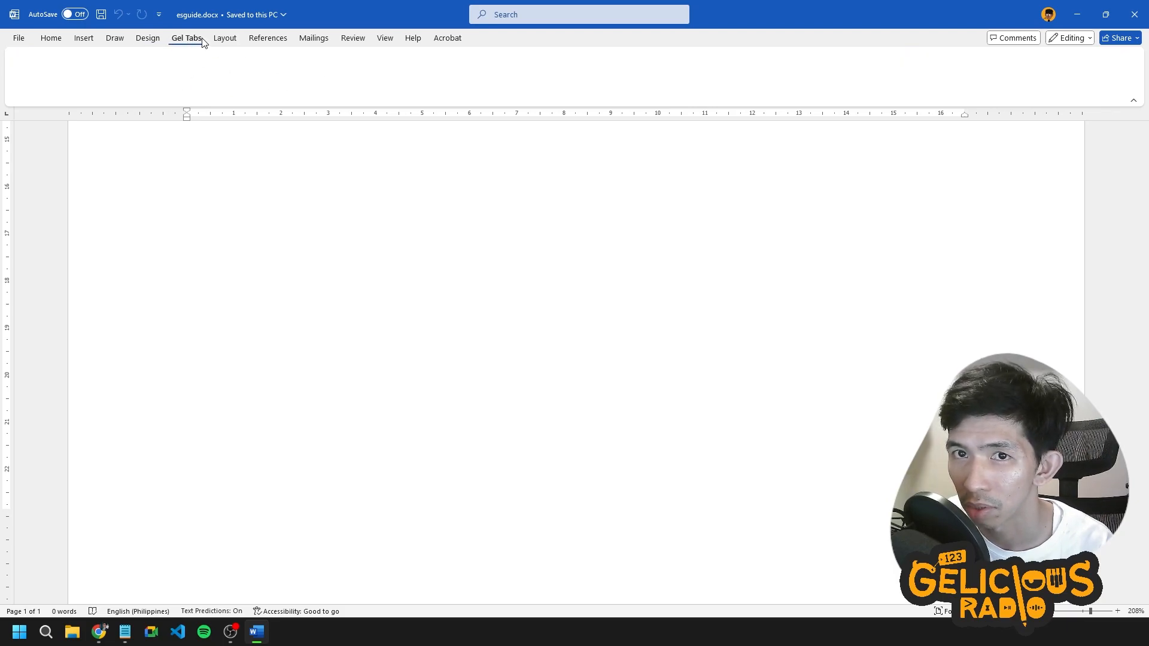
pyautogui.rightClick(202, 41)
pyautogui.click(236, 51)
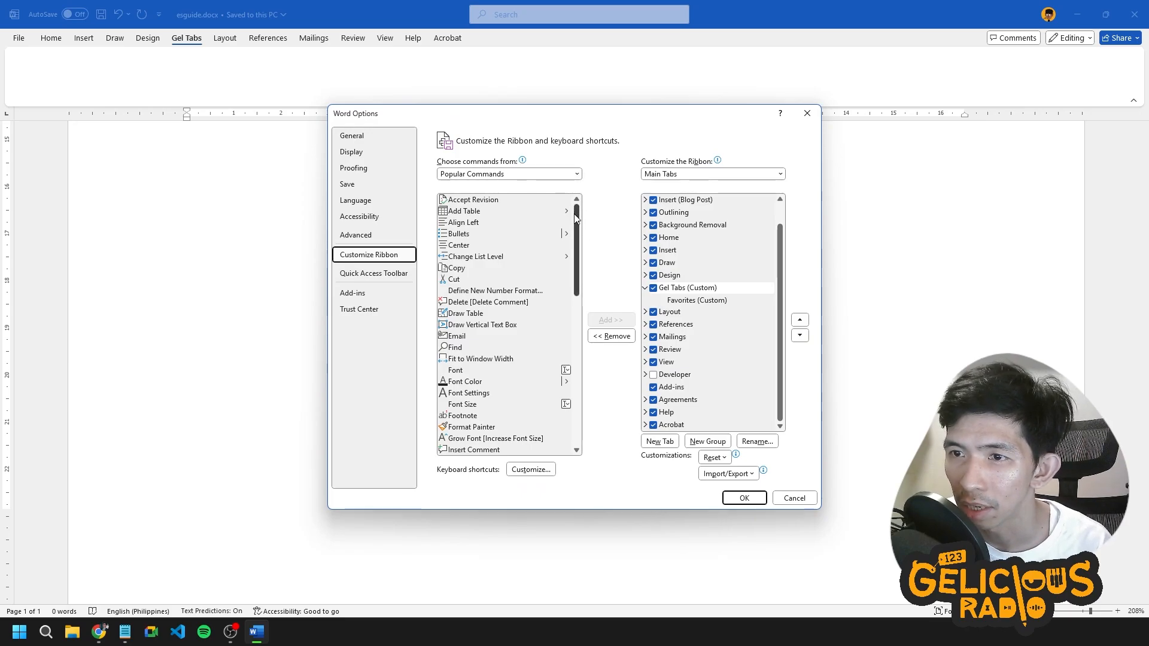
pyautogui.moveTo(576, 219); pyautogui.dragTo(568, 394)
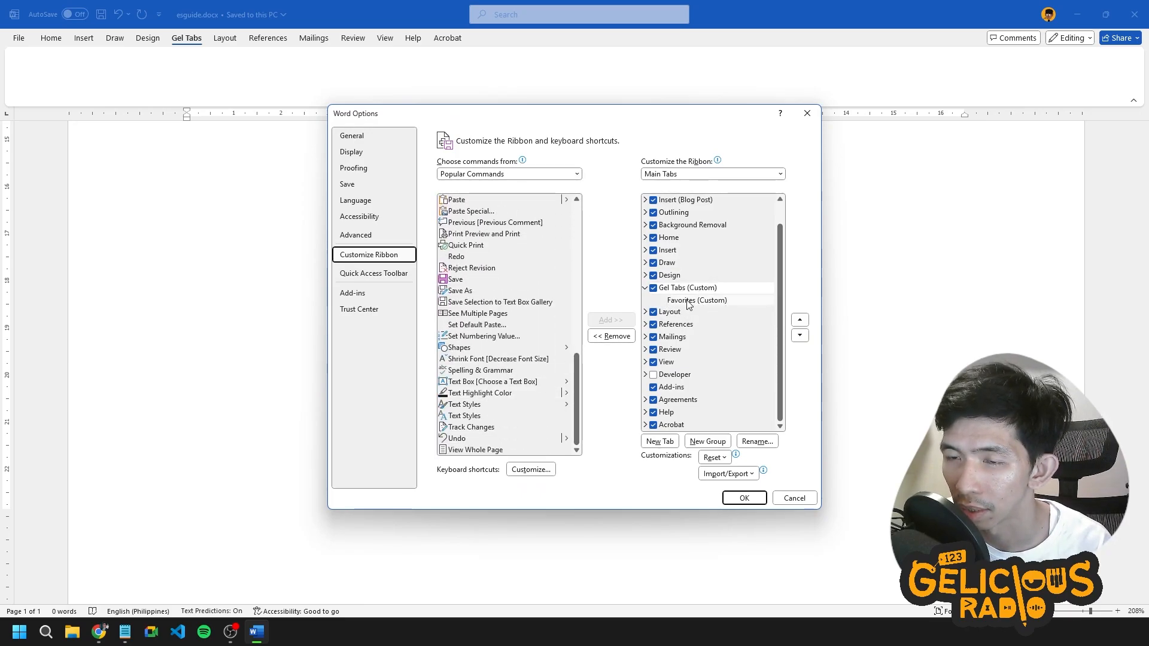
pyautogui.moveTo(578, 412); pyautogui.dragTo(587, 217)
pyautogui.click(576, 173)
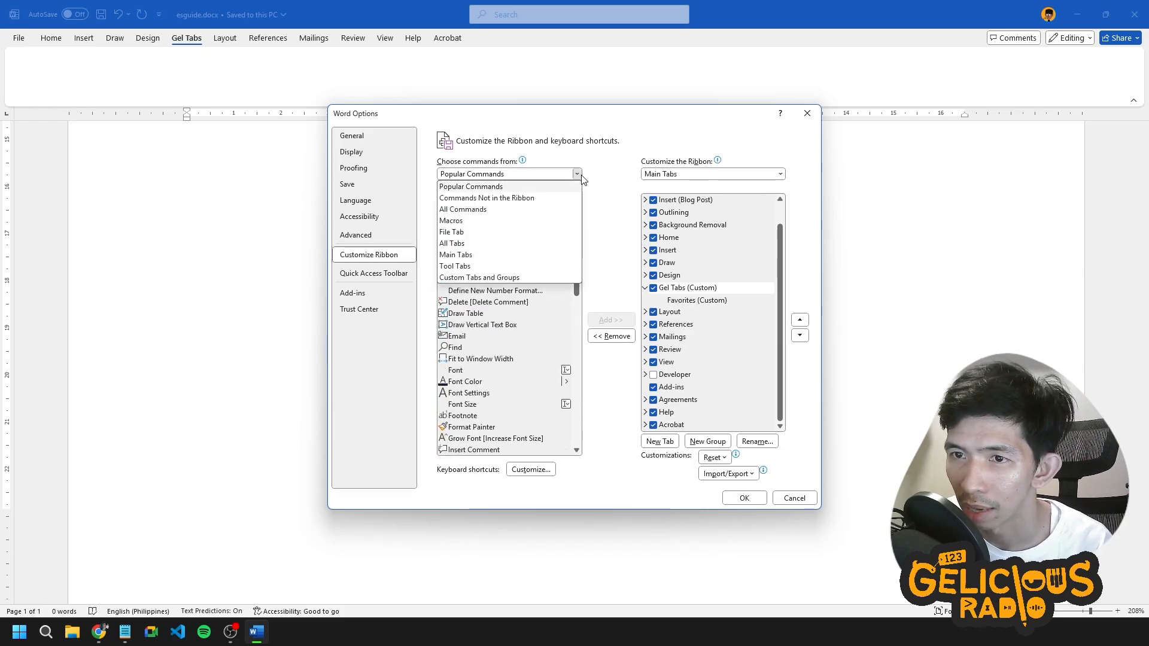
pyautogui.click(456, 211)
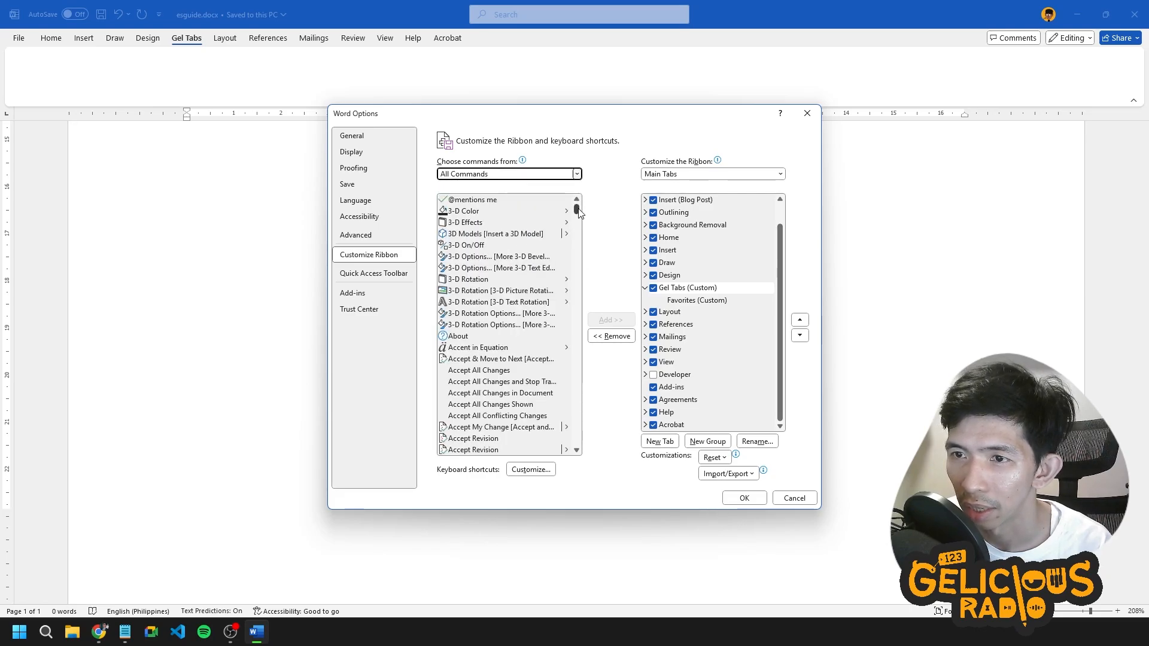
pyautogui.moveTo(579, 211)
pyautogui.mouseDown()
pyautogui.moveTo(579, 449)
pyautogui.moveTo(579, 199)
pyautogui.mouseUp()
pyautogui.click(576, 173)
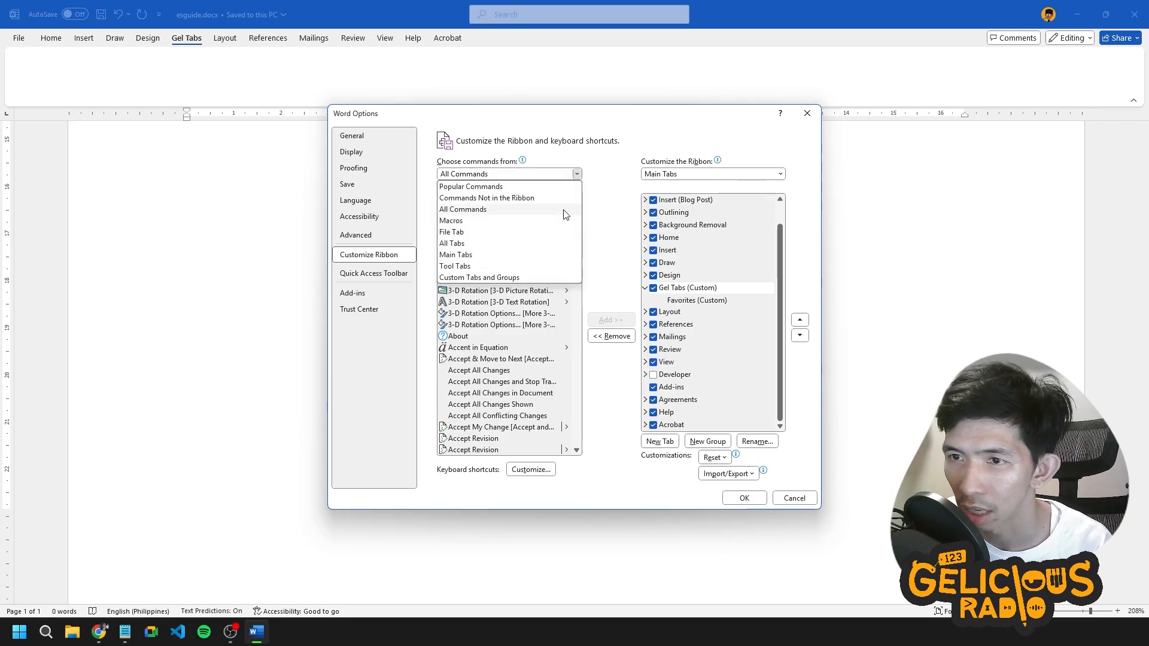
pyautogui.click(498, 188)
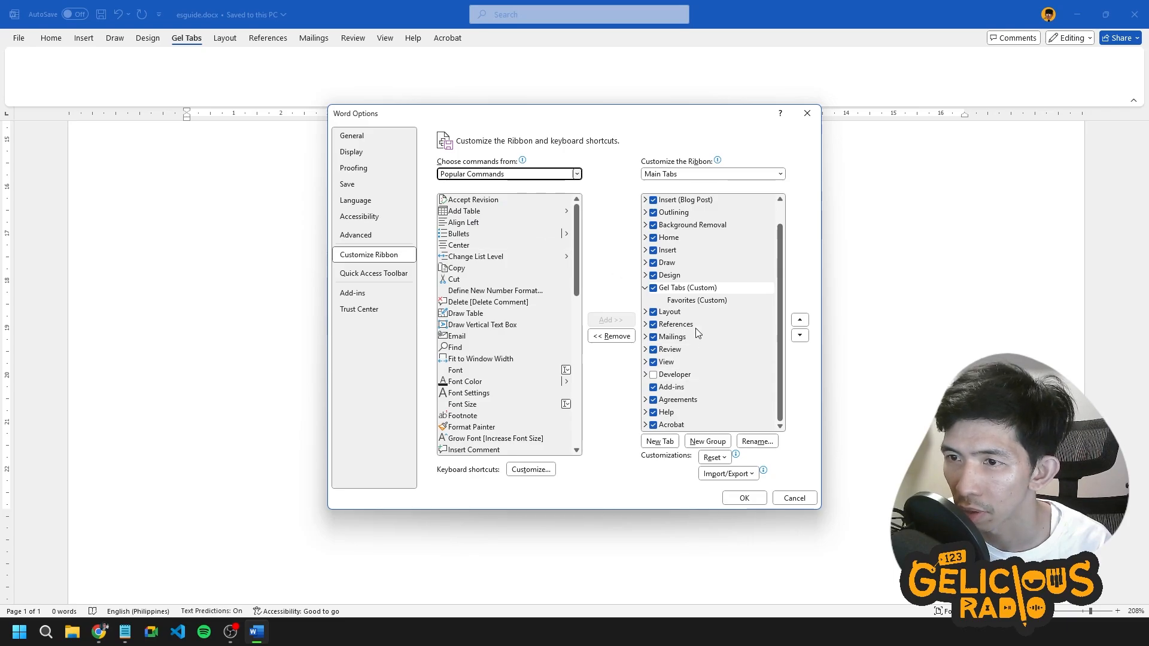
# Add the Add Table command to the Favorites group of the Gel Tabs ribbon tab.
pyautogui.click(678, 289)
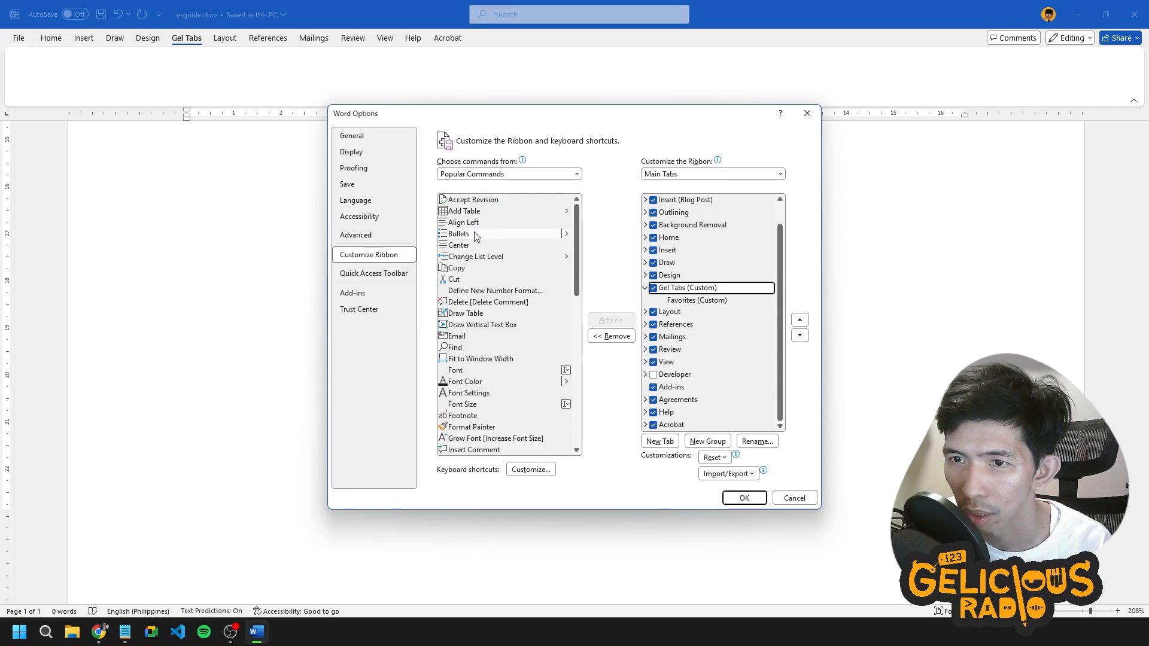
pyautogui.click(466, 213)
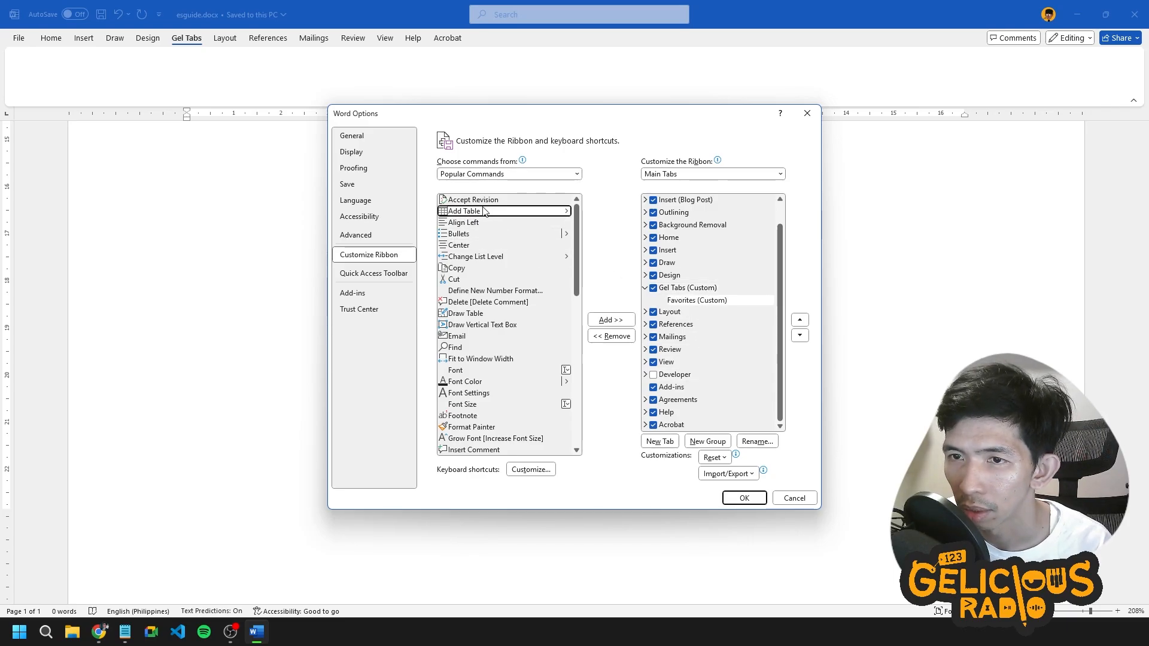
pyautogui.click(702, 301)
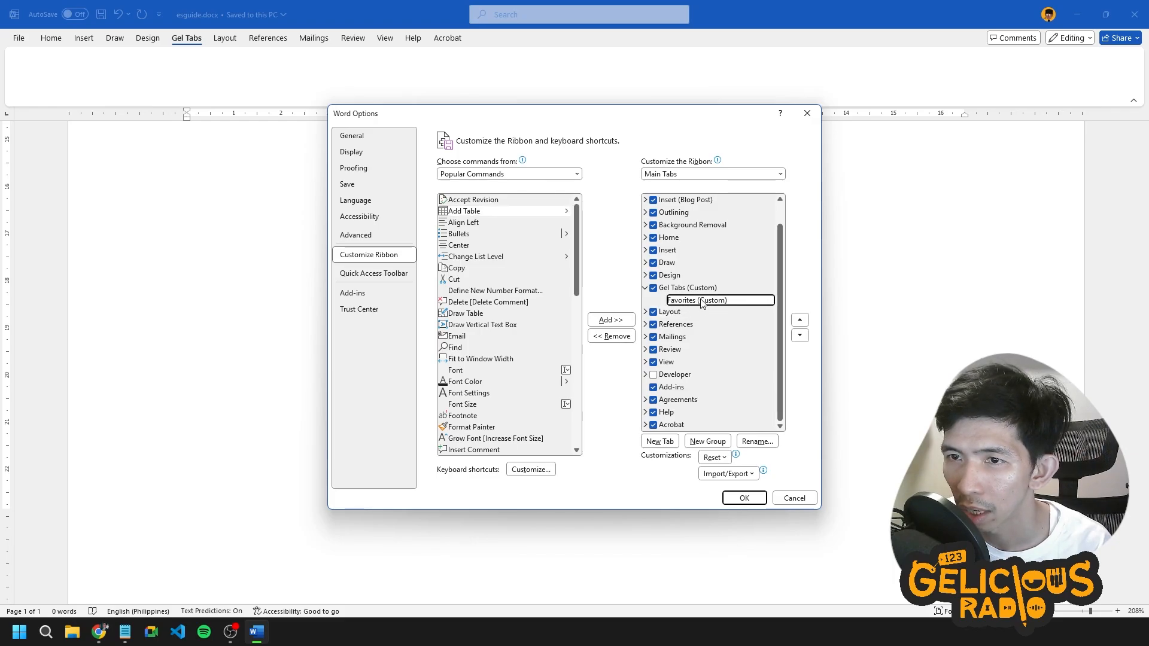
pyautogui.click(611, 320)
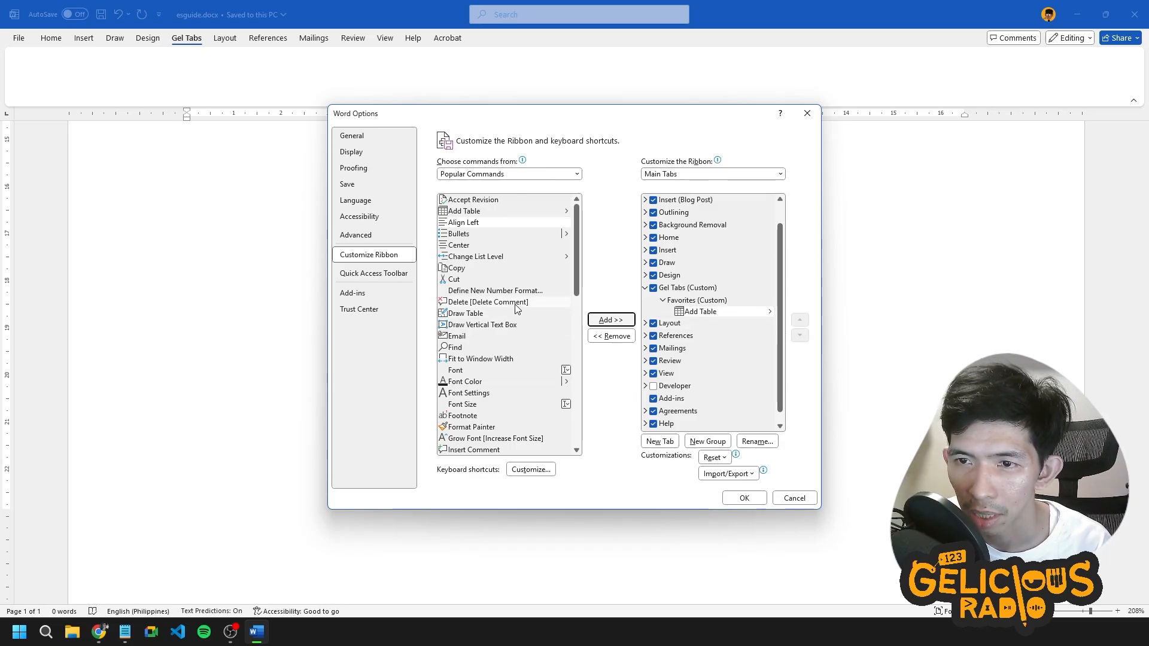
# Add the Font Size and Font Color commands to the Favorites group and apply the ribbon customization.
pyautogui.scroll(-2, 515, 306)
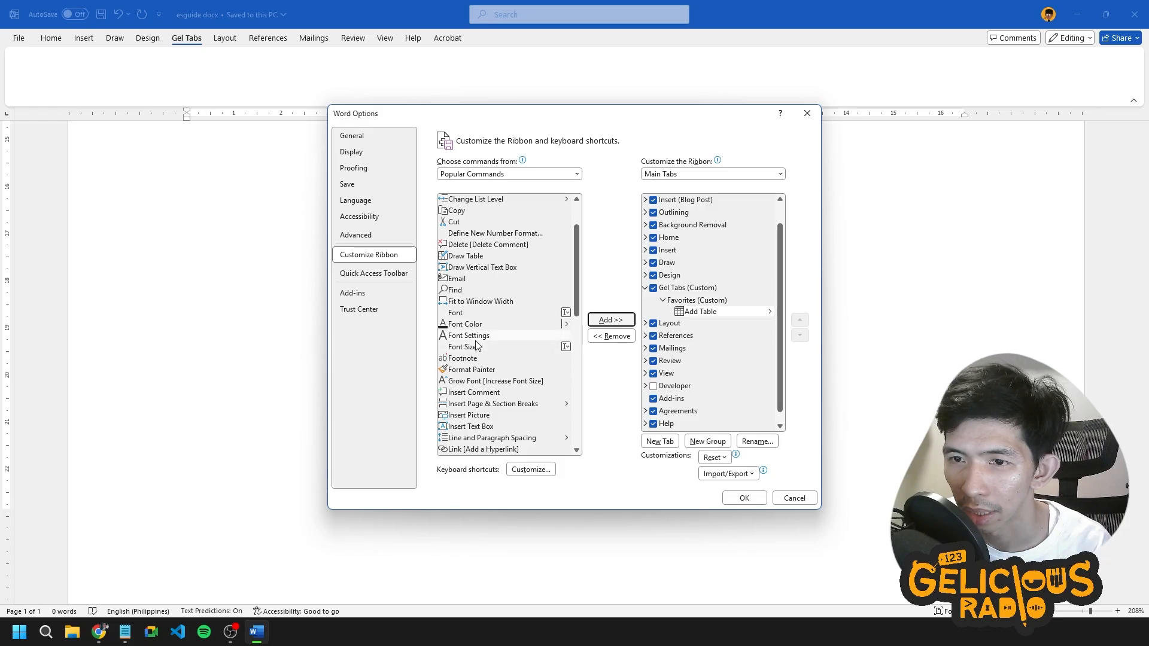
pyautogui.click(526, 348)
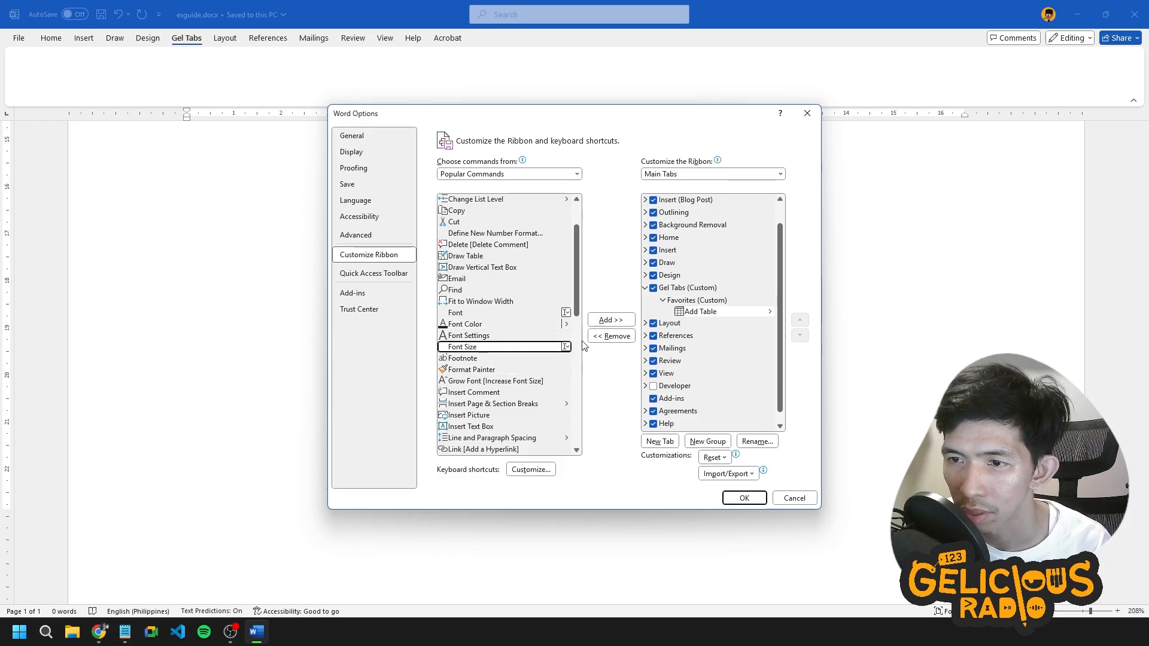
pyautogui.click(628, 324)
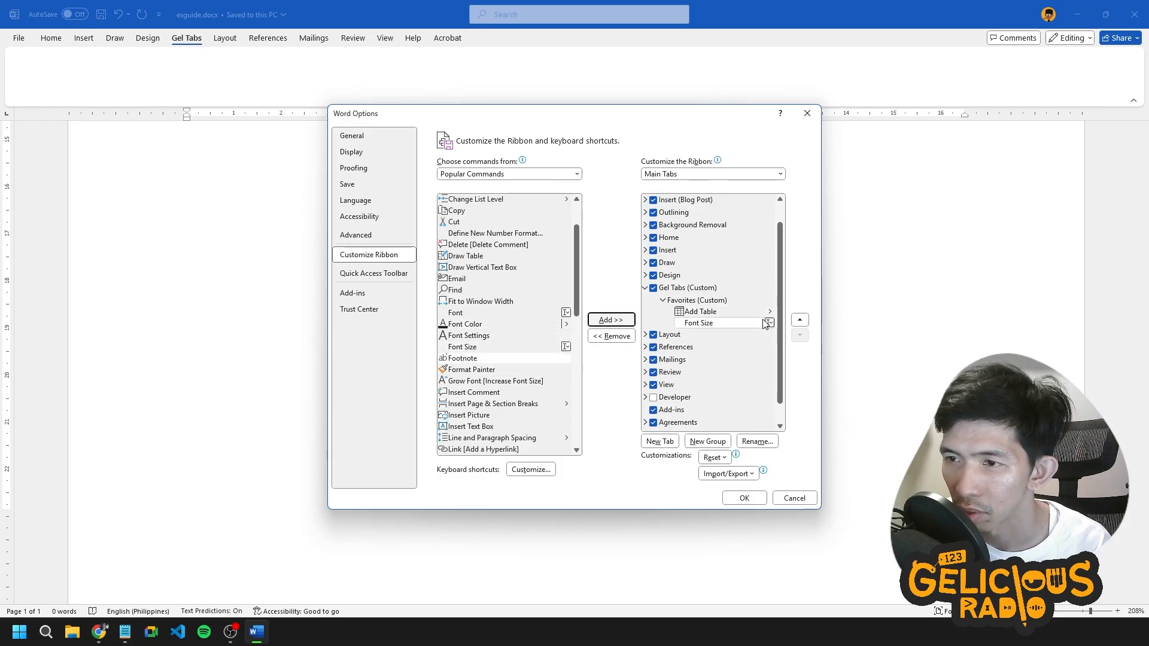
pyautogui.click(465, 324)
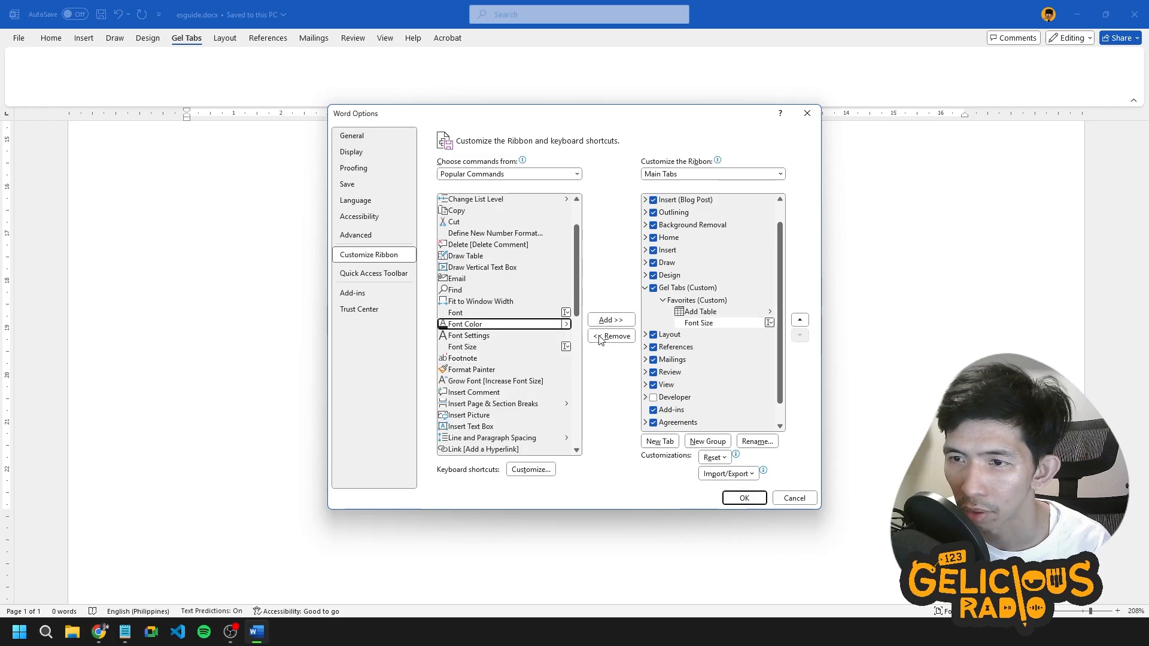
pyautogui.click(625, 322)
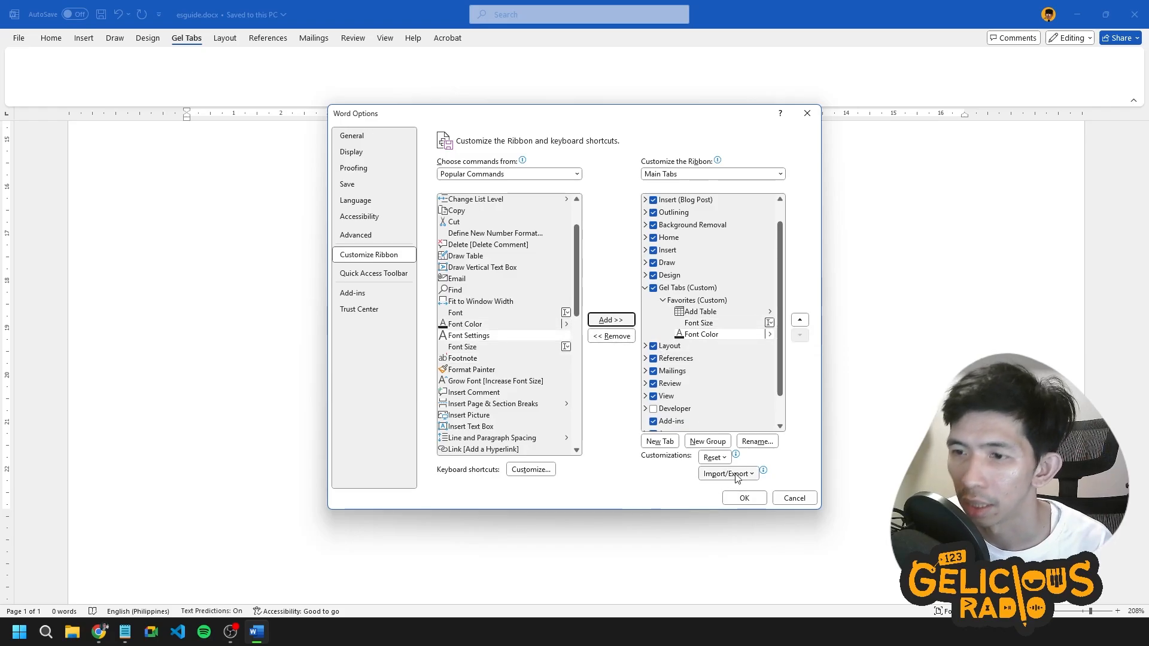
pyautogui.click(746, 498)
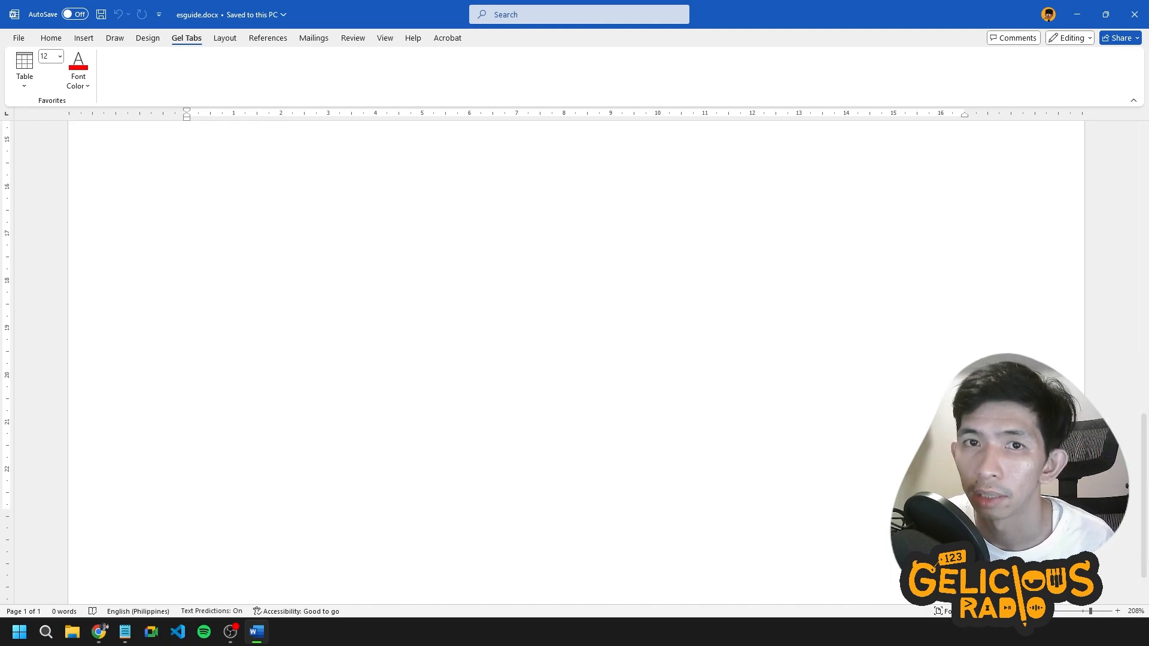
pyautogui.click(83, 38)
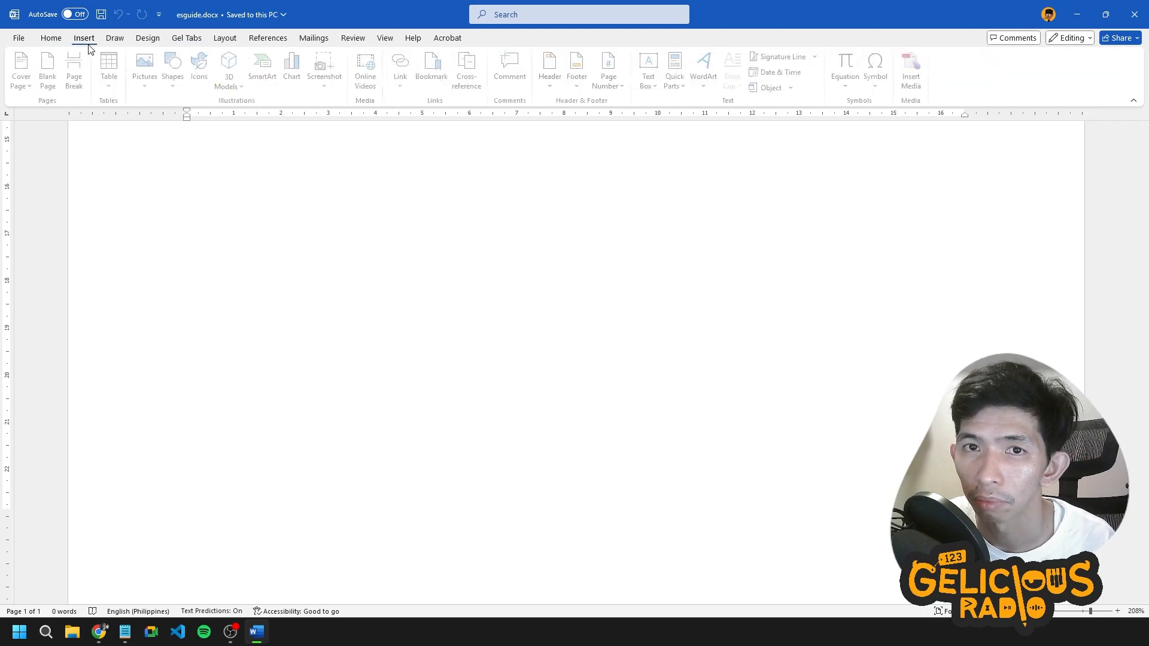
pyautogui.click(115, 37)
pyautogui.click(144, 39)
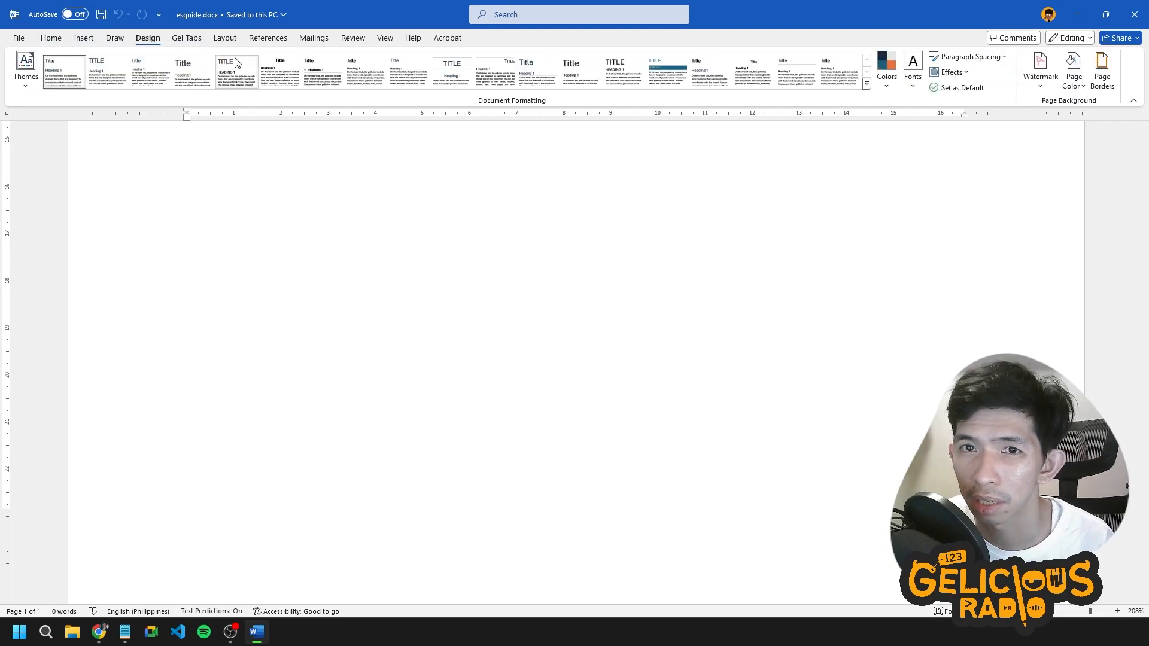
# Move the Gel Tabs ribbon tab to the top of the main tabs list, ahead of Home, and apply the change.
pyautogui.click(201, 39)
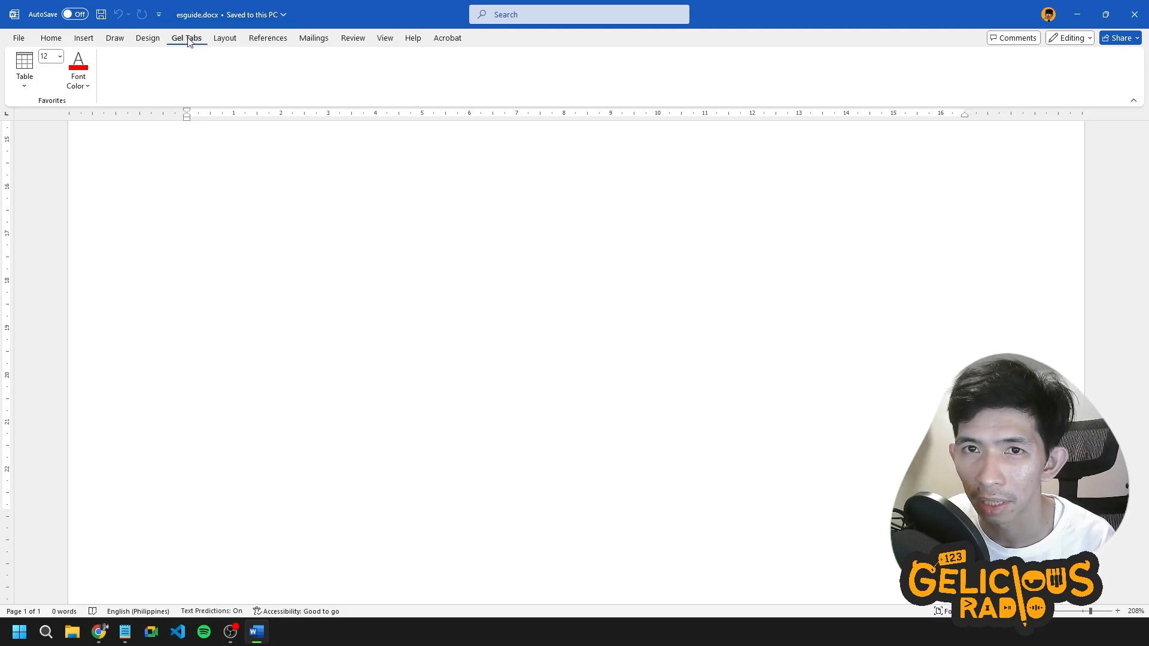
pyautogui.rightClick(188, 40)
pyautogui.click(212, 46)
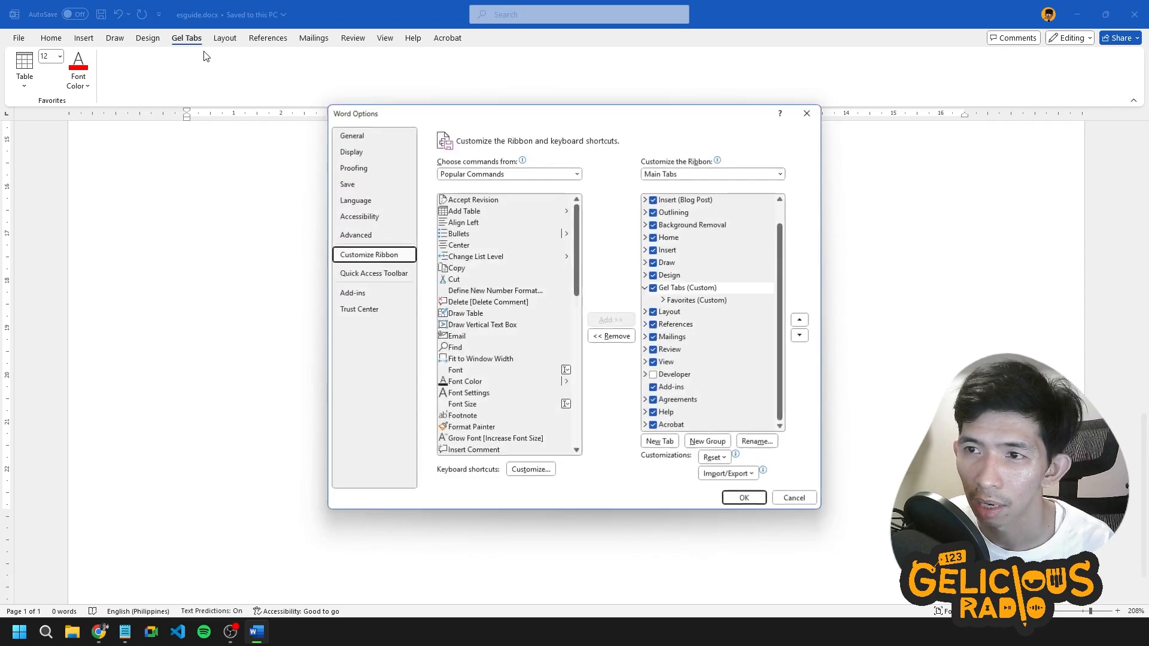
pyautogui.moveTo(675, 289); pyautogui.dragTo(703, 210)
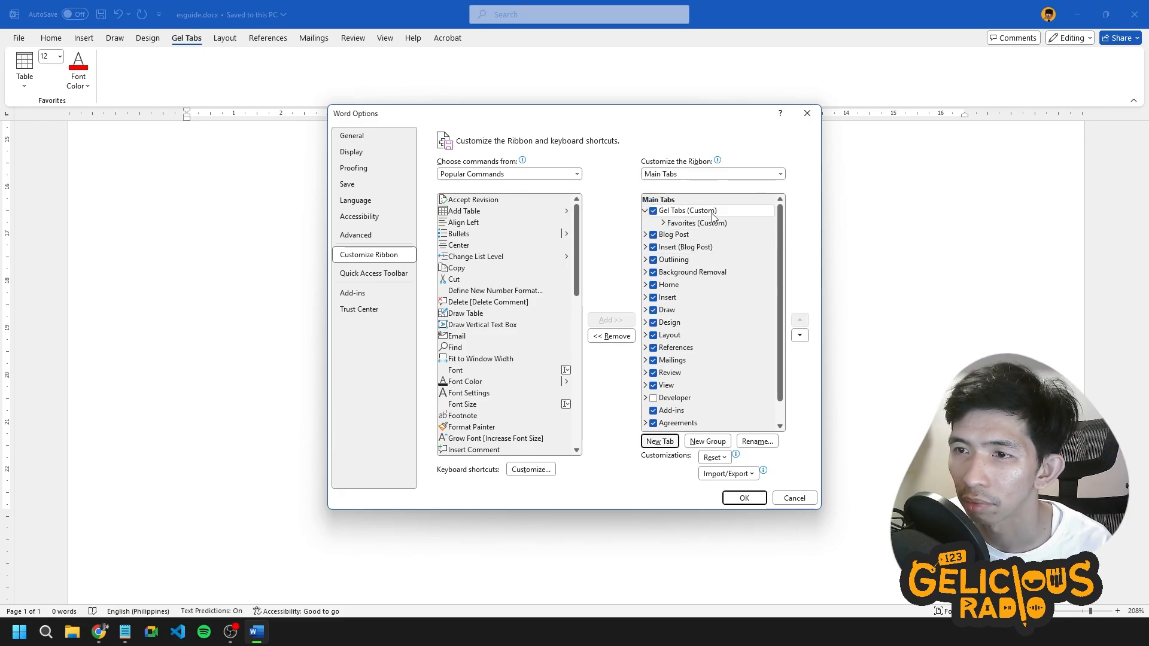
pyautogui.click(744, 498)
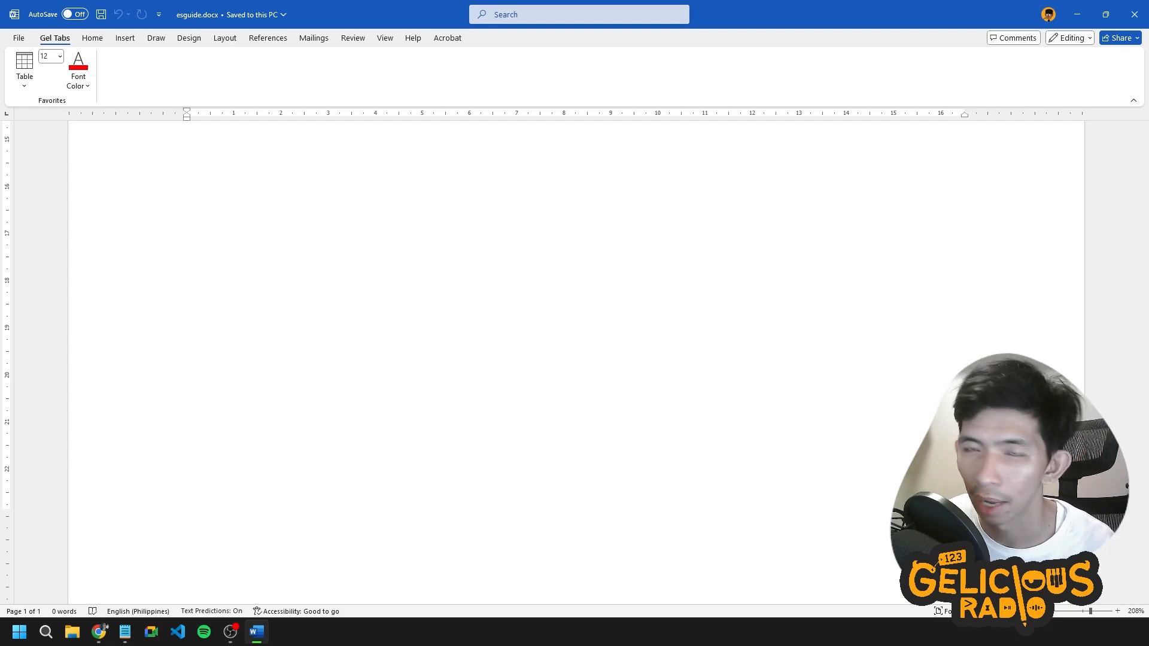
# Examine the page margin presets and the units of the custom margins in Page Setup, leaving the margins unchanged.
pyautogui.scroll(10, 290, 357)
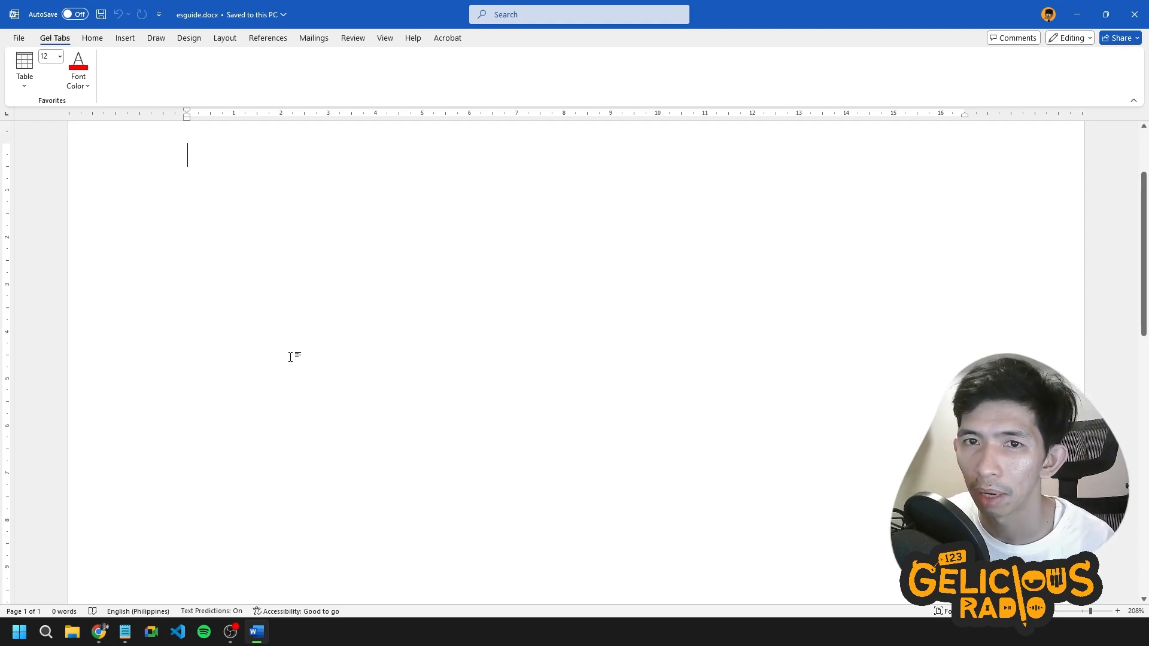
pyautogui.scroll(3, 398, 335)
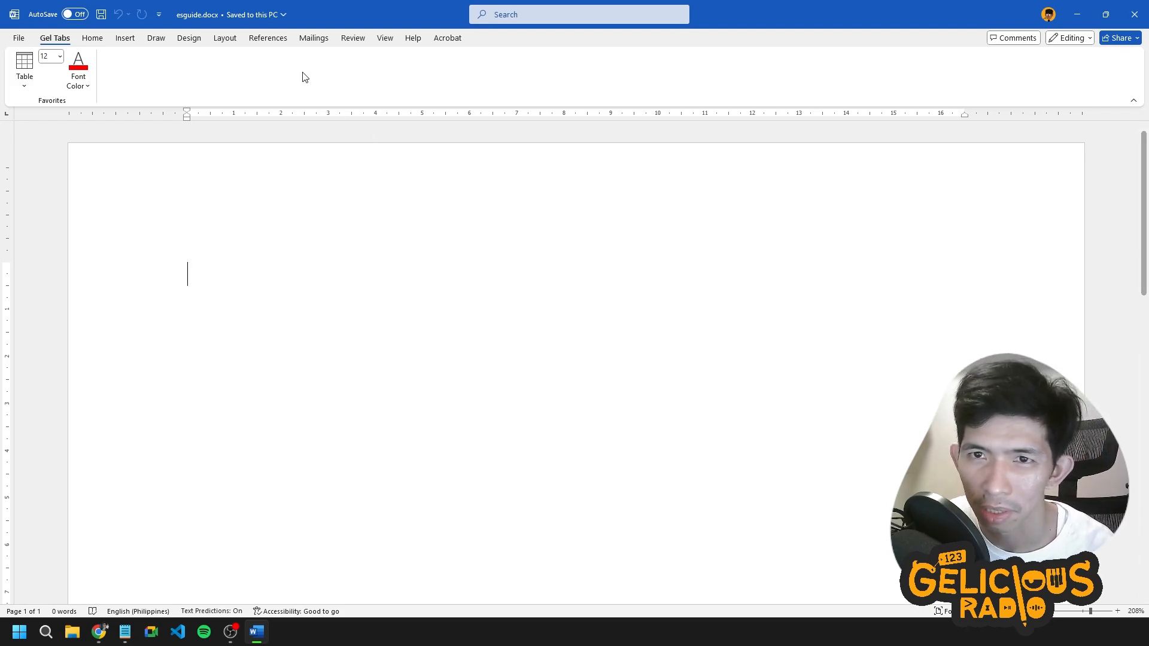
pyautogui.click(226, 39)
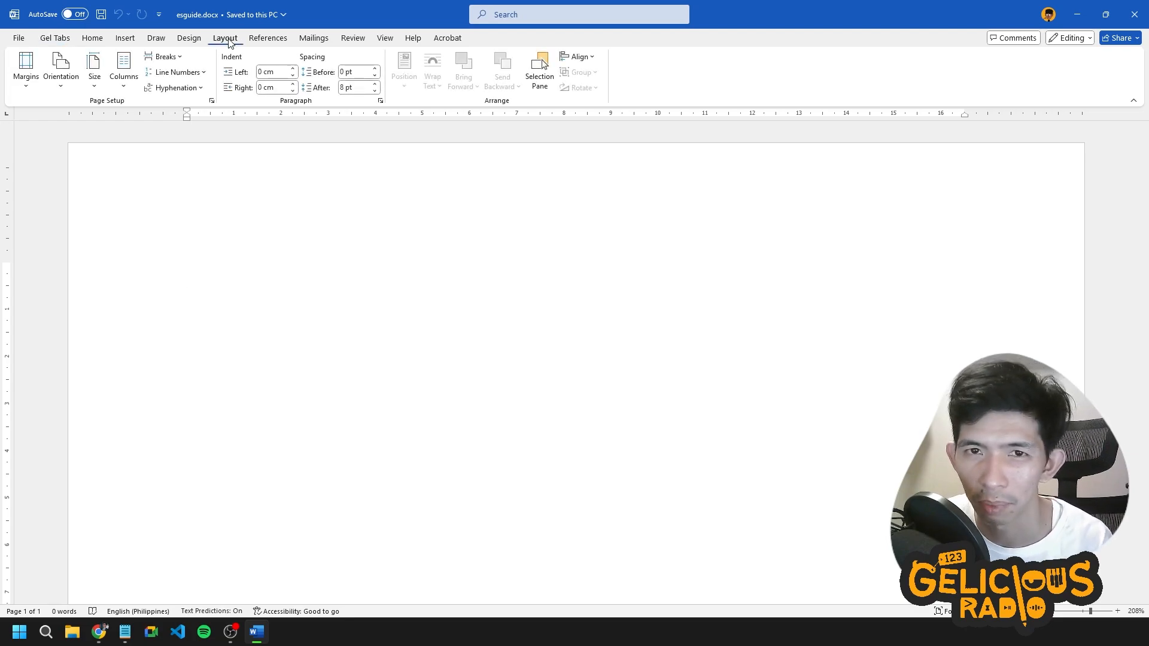
pyautogui.scroll(-4, 213, 117)
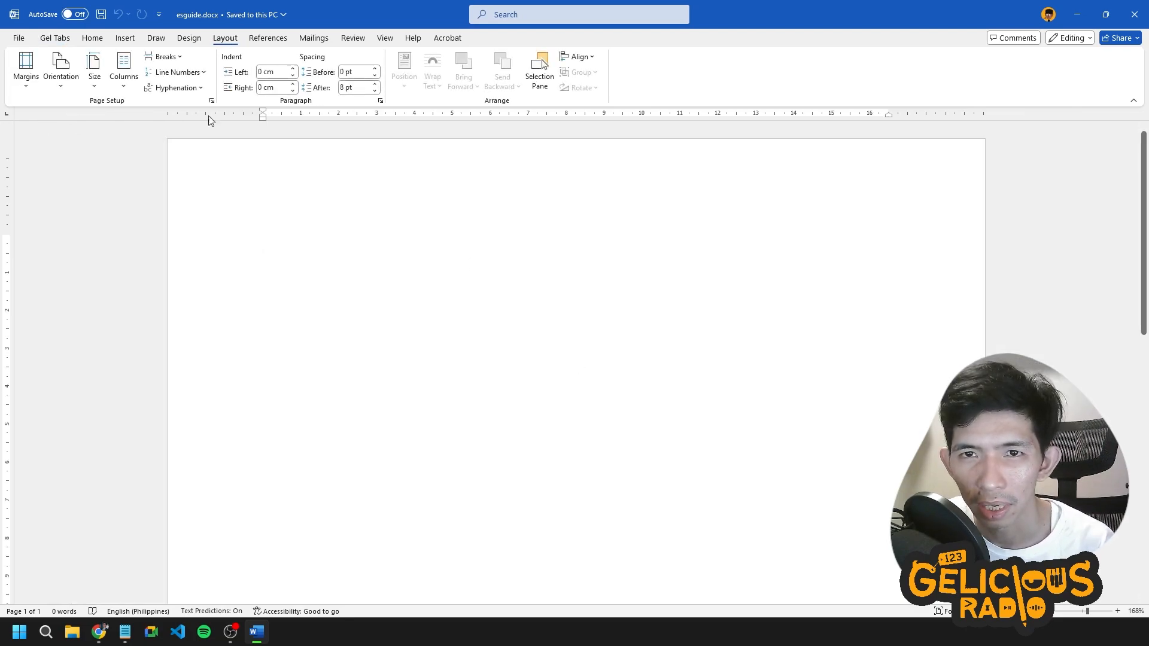
pyautogui.click(27, 90)
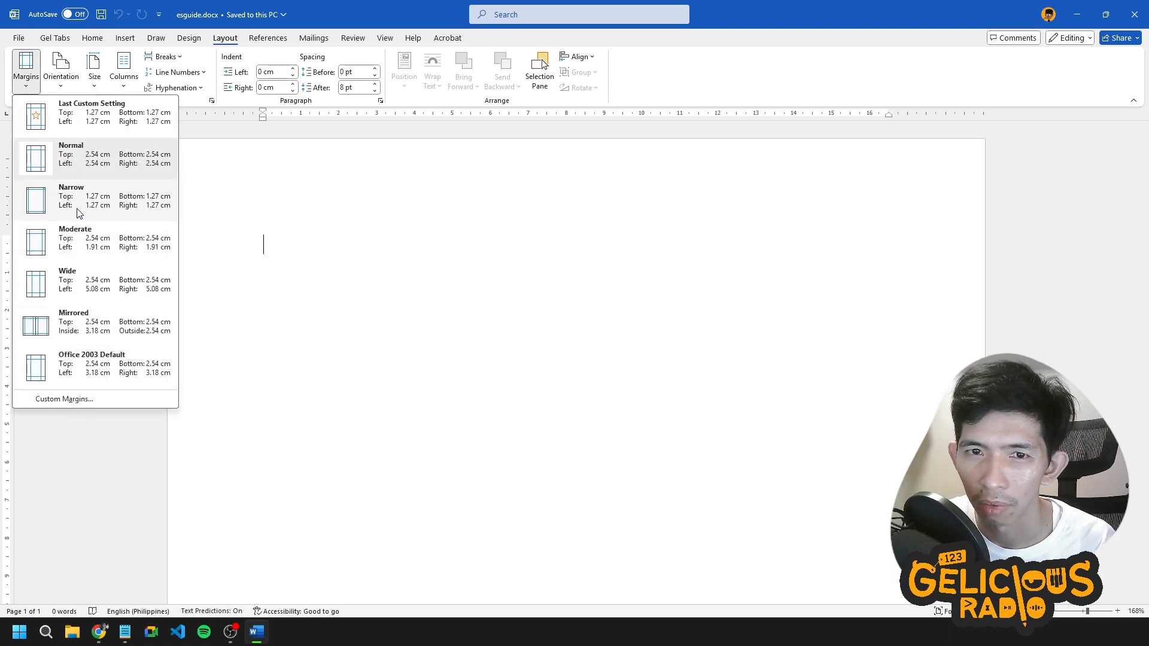
pyautogui.click(88, 401)
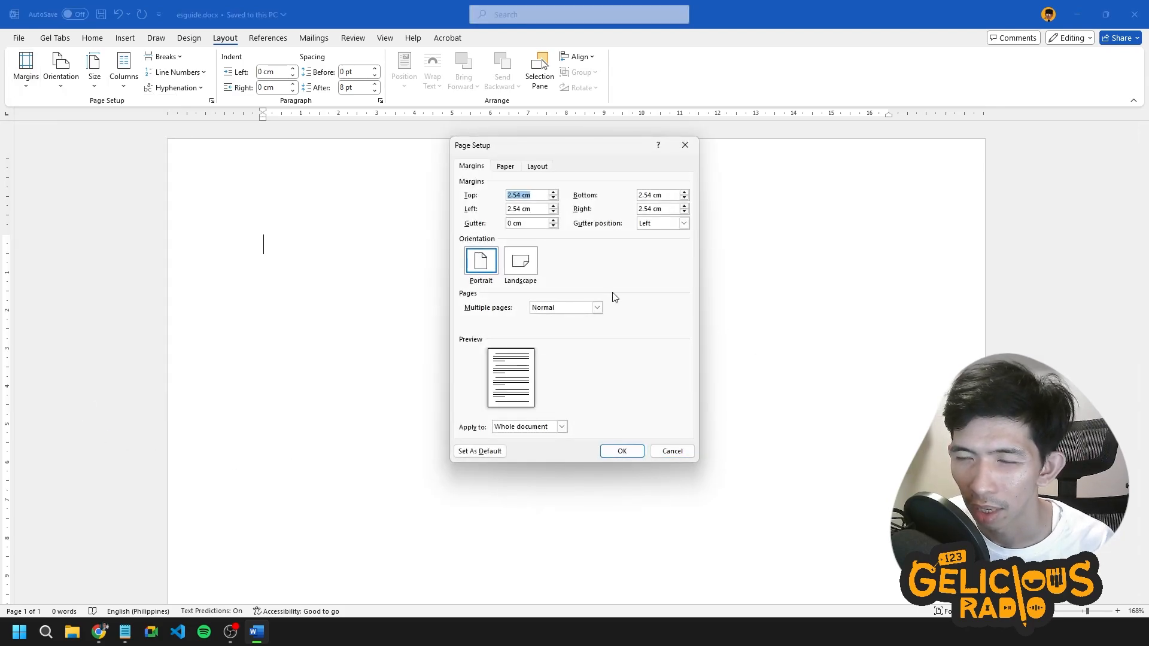
pyautogui.click(536, 196)
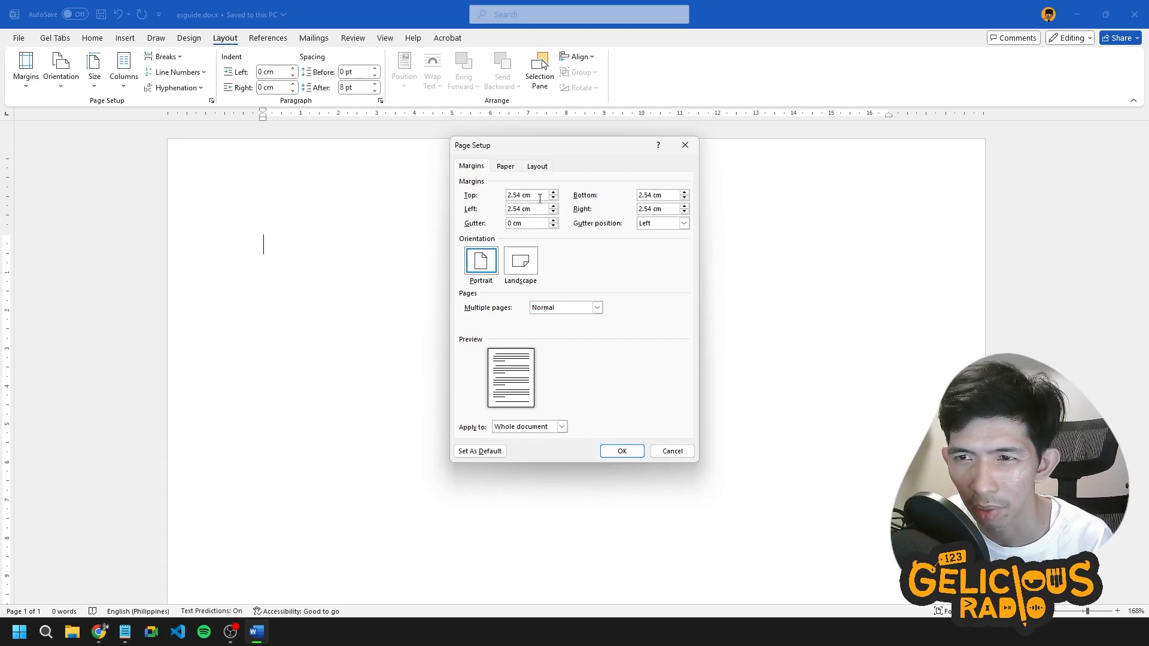
pyautogui.moveTo(530, 196); pyautogui.dragTo(519, 195)
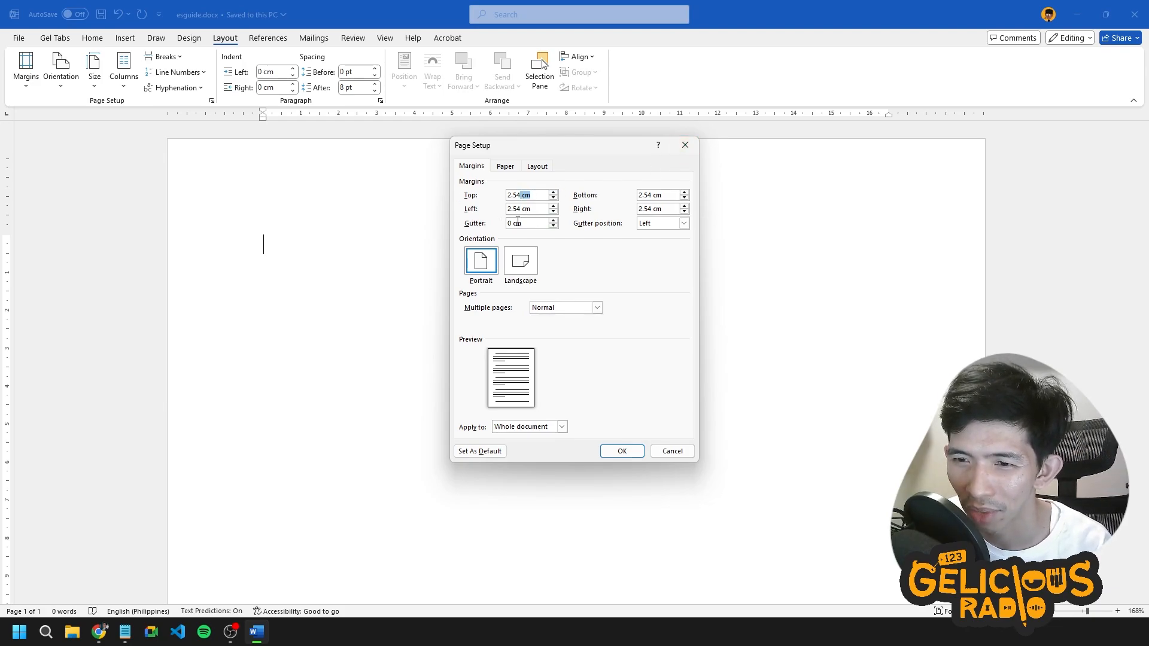
pyautogui.click(686, 453)
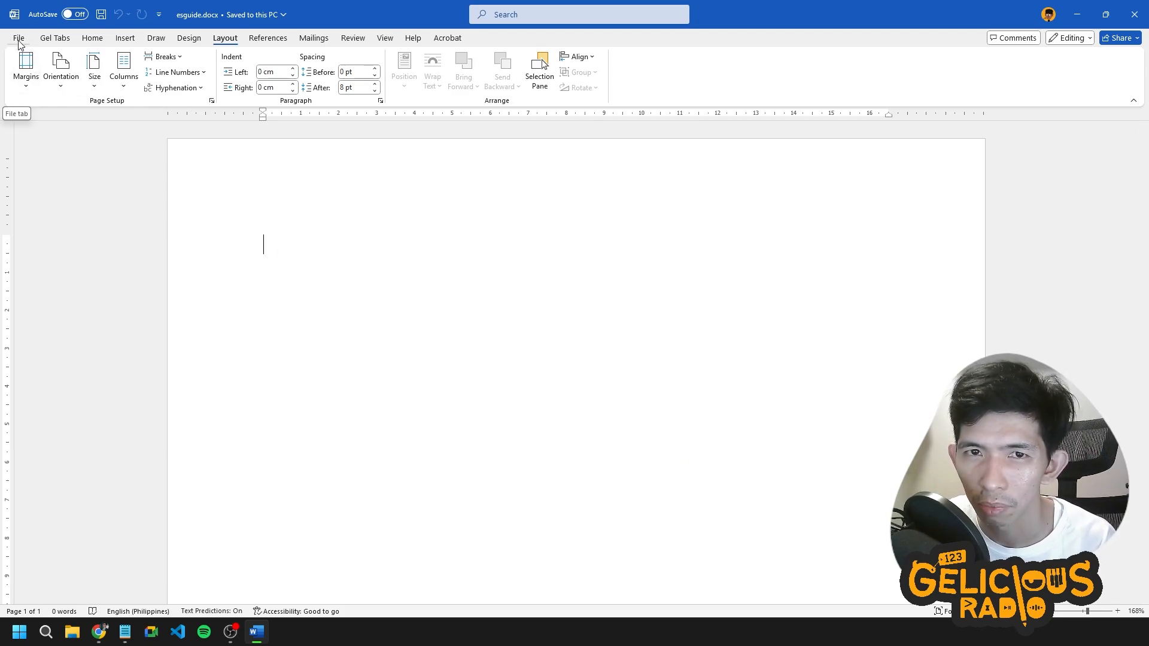
# Change the measurement units to inches in the advanced Word options.
pyautogui.click(17, 39)
pyautogui.click(44, 603)
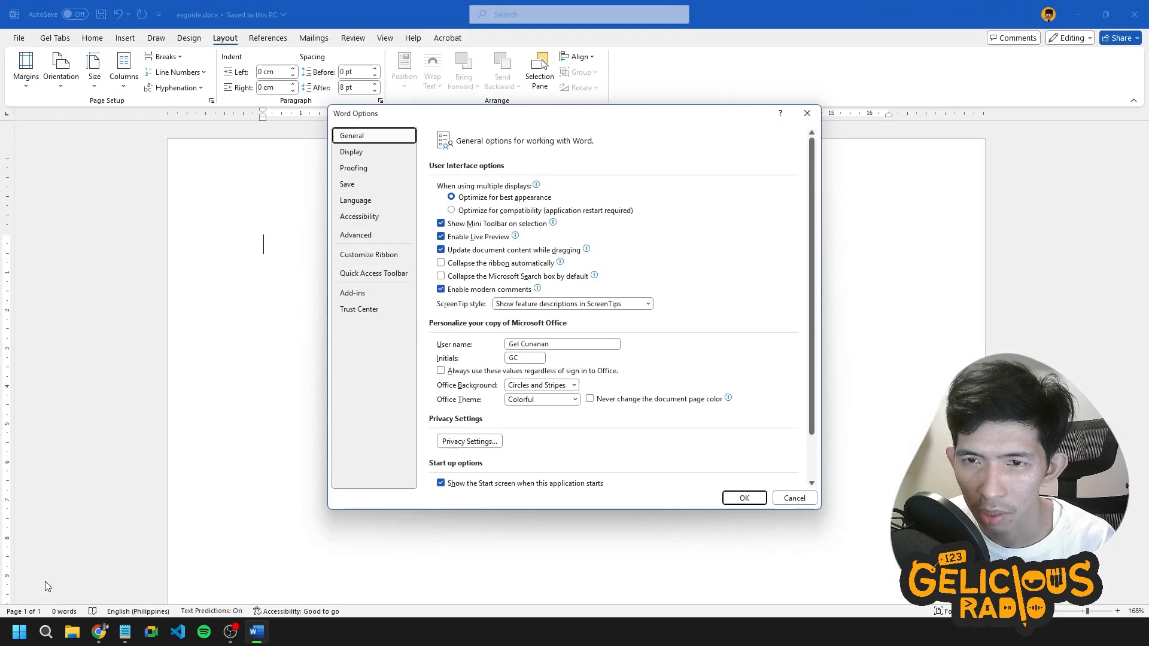
pyautogui.click(374, 236)
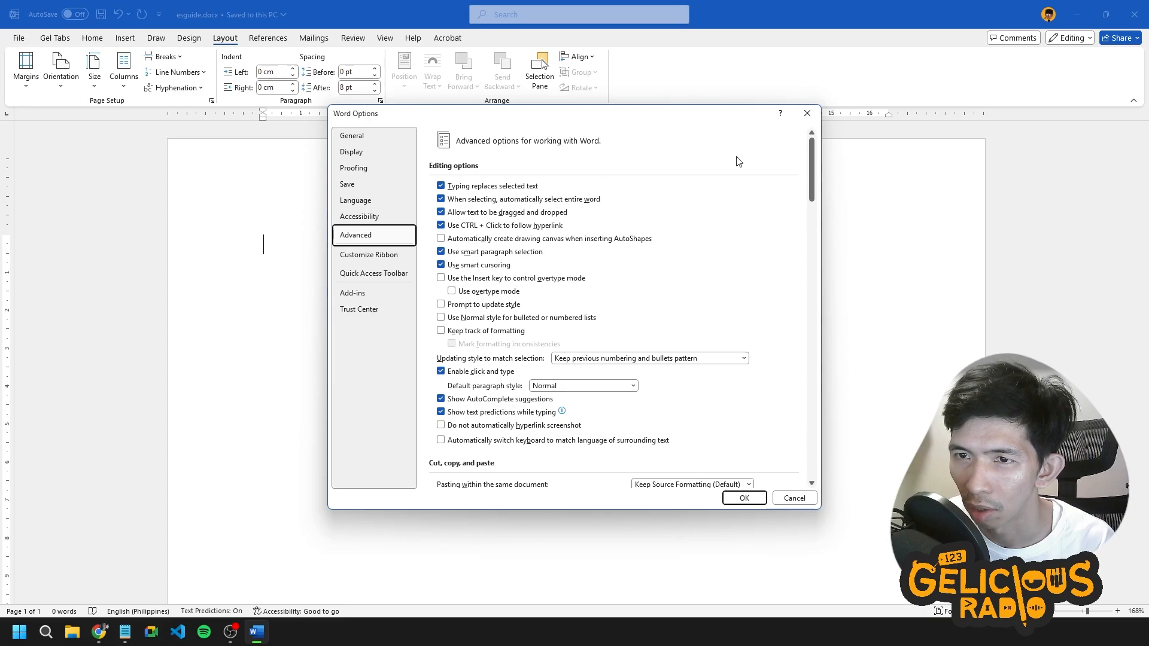
pyautogui.moveTo(812, 179); pyautogui.dragTo(820, 283)
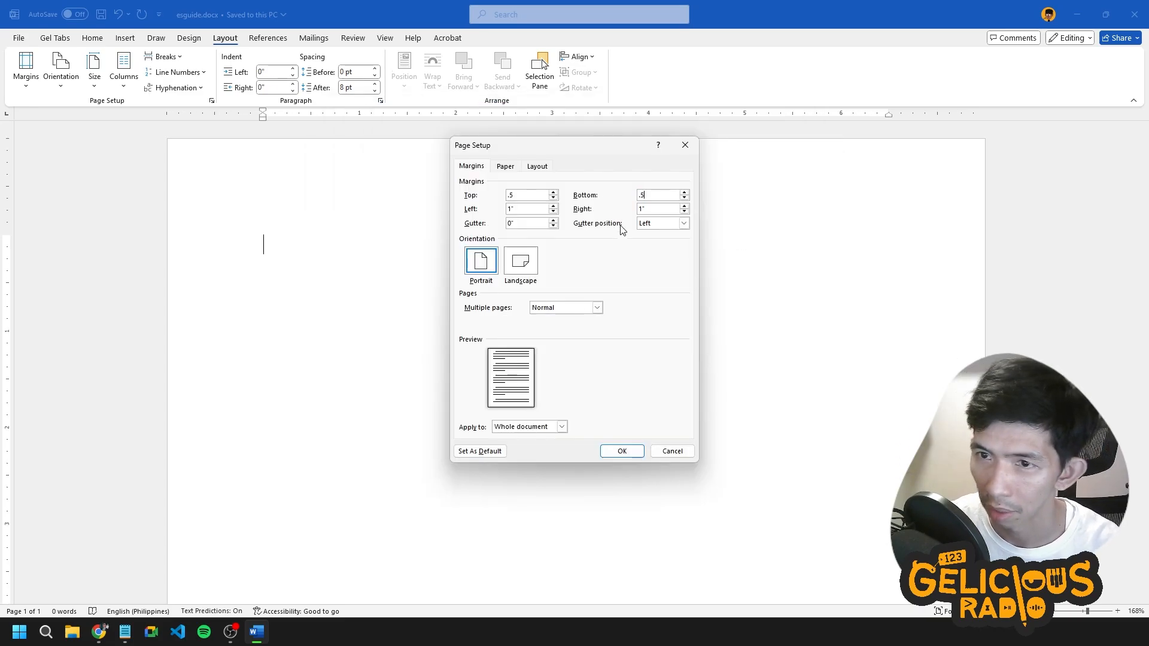
# Set the left page margin to 2.5 inches and apply the custom margins to the whole document.
pyautogui.press('Tab')
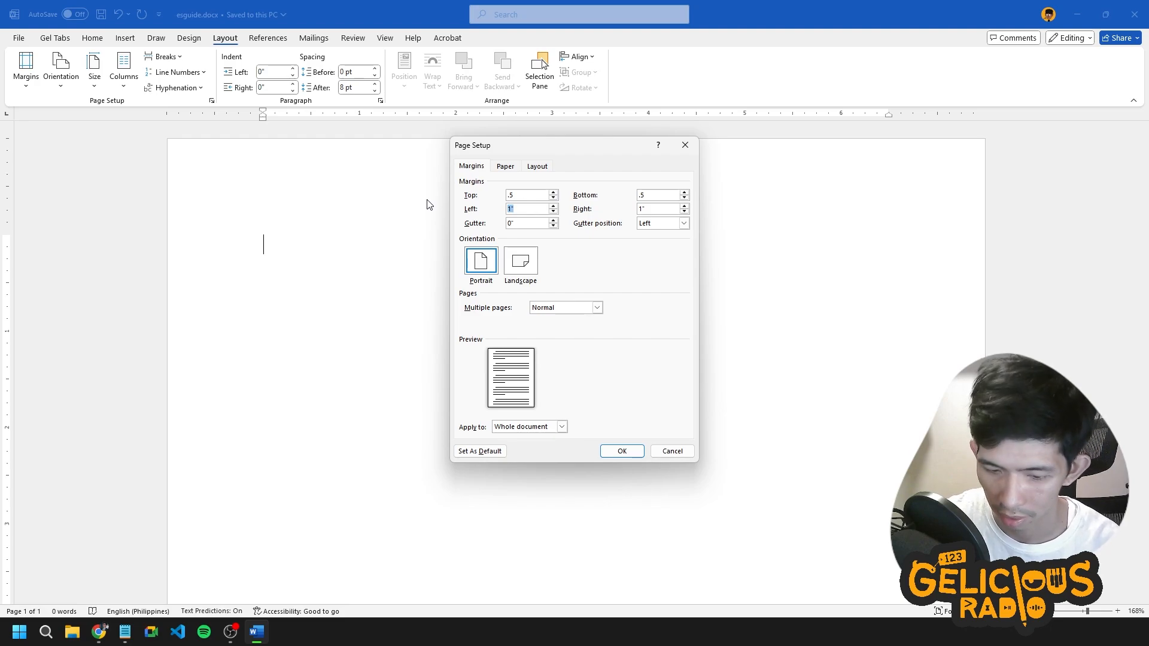
pyautogui.write('2.5')
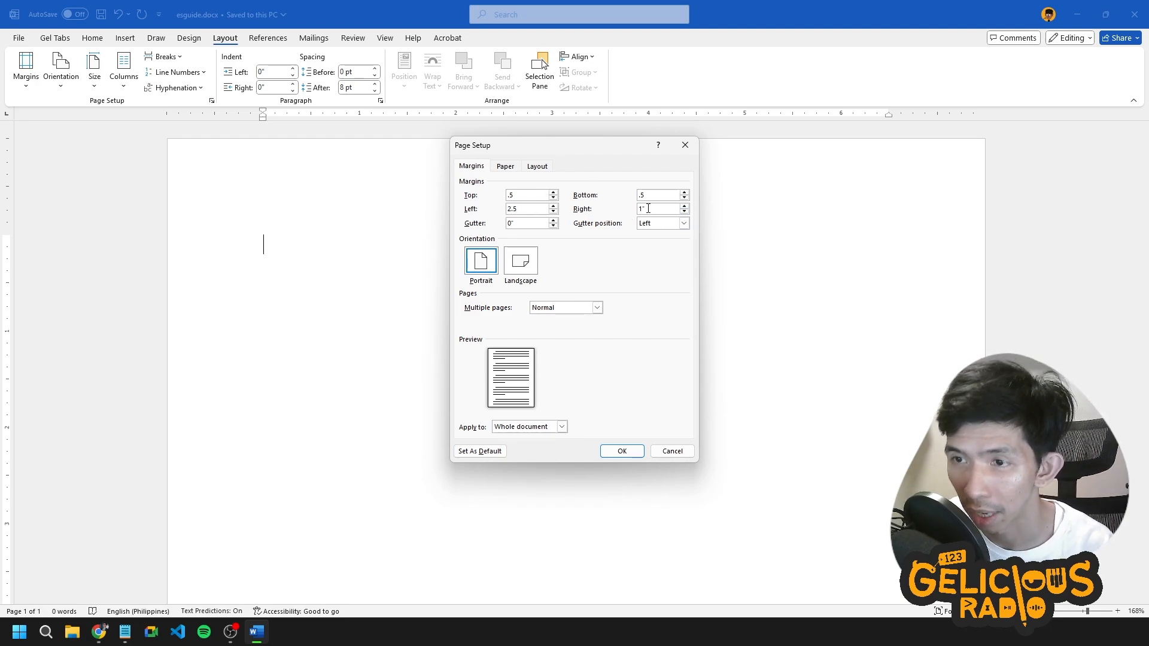
pyautogui.click(635, 451)
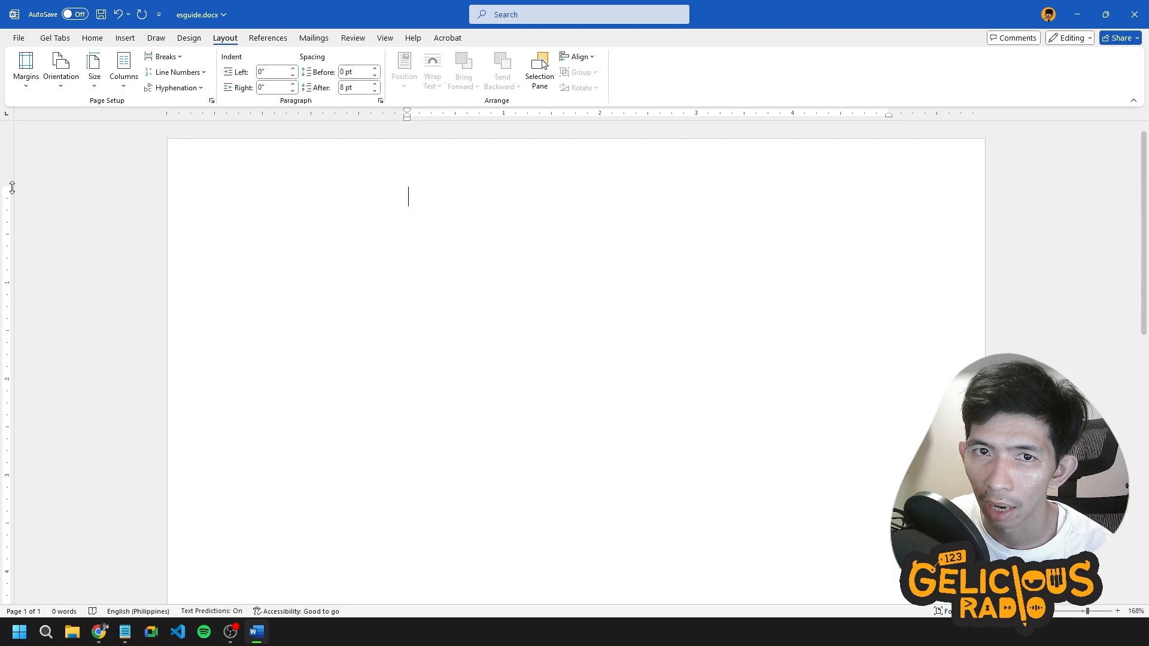
# Switch the page to landscape orientation and set a custom paper width of 13 inches.
pyautogui.click(69, 83)
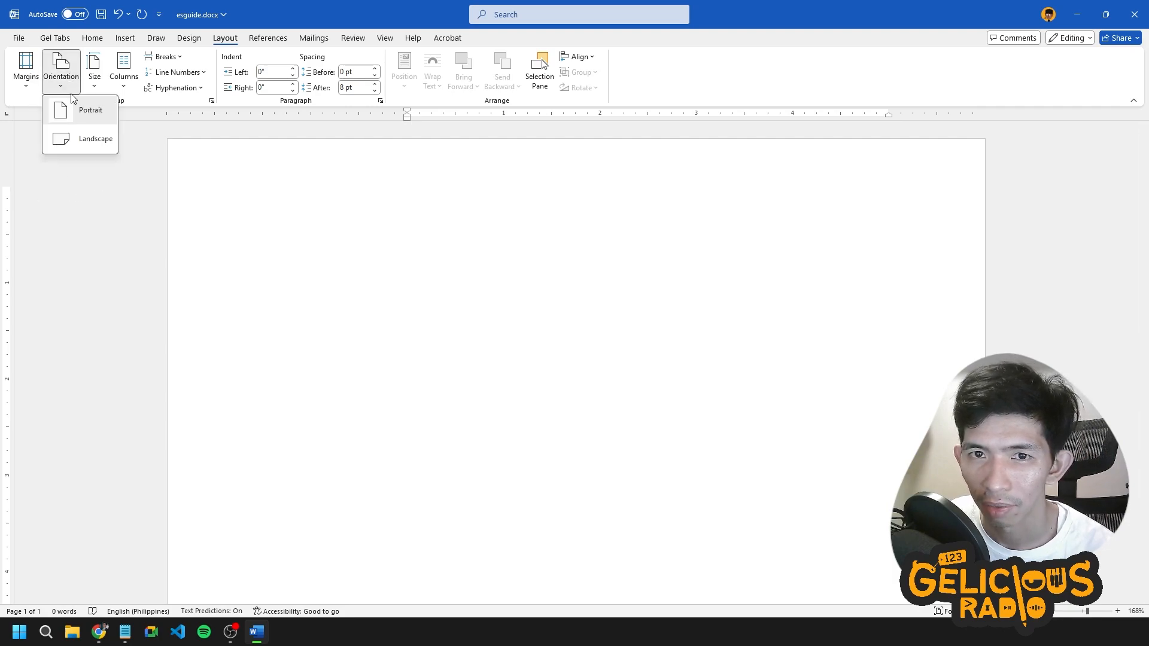
pyautogui.click(112, 139)
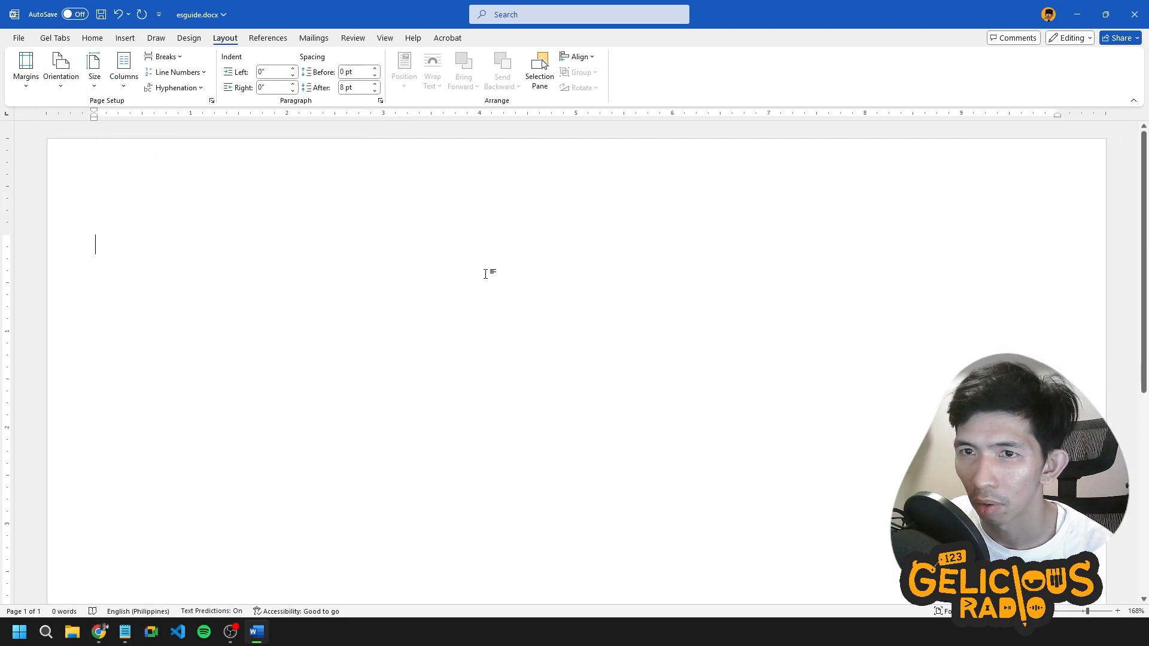
pyautogui.click(89, 83)
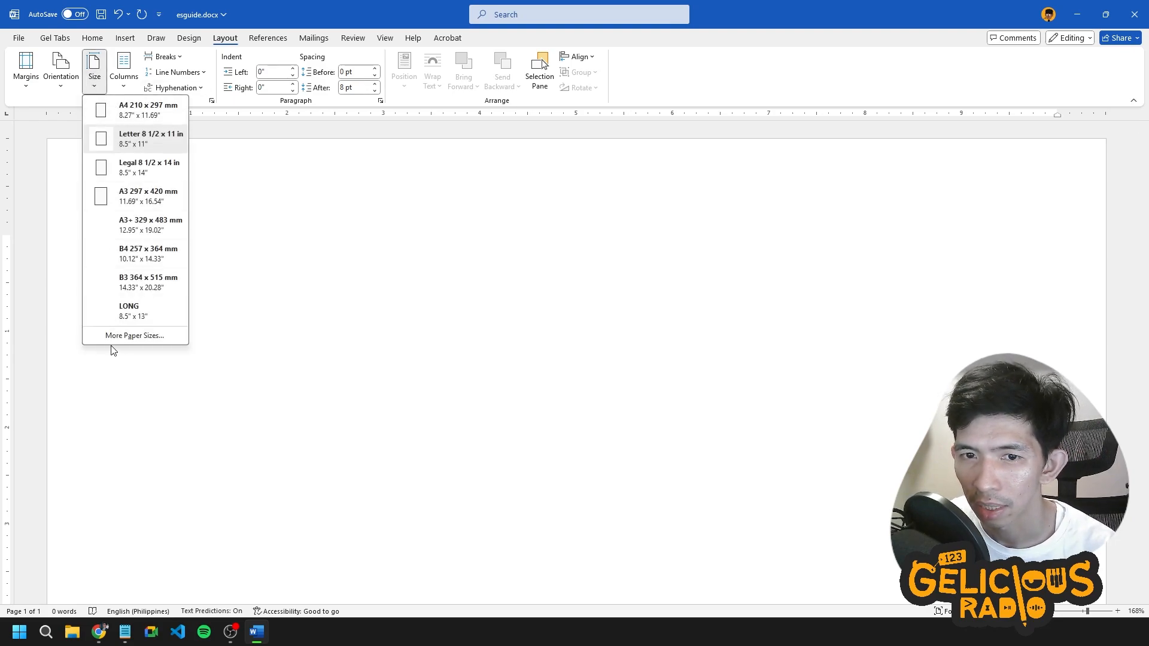
pyautogui.click(142, 336)
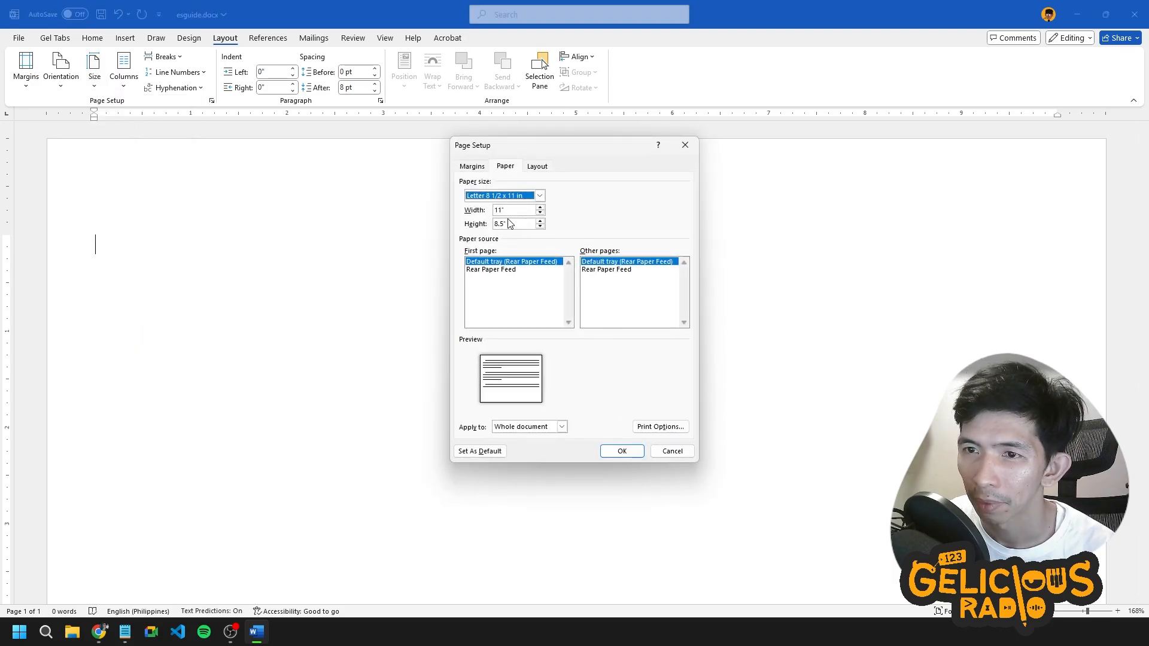
pyautogui.doubleClick(514, 210)
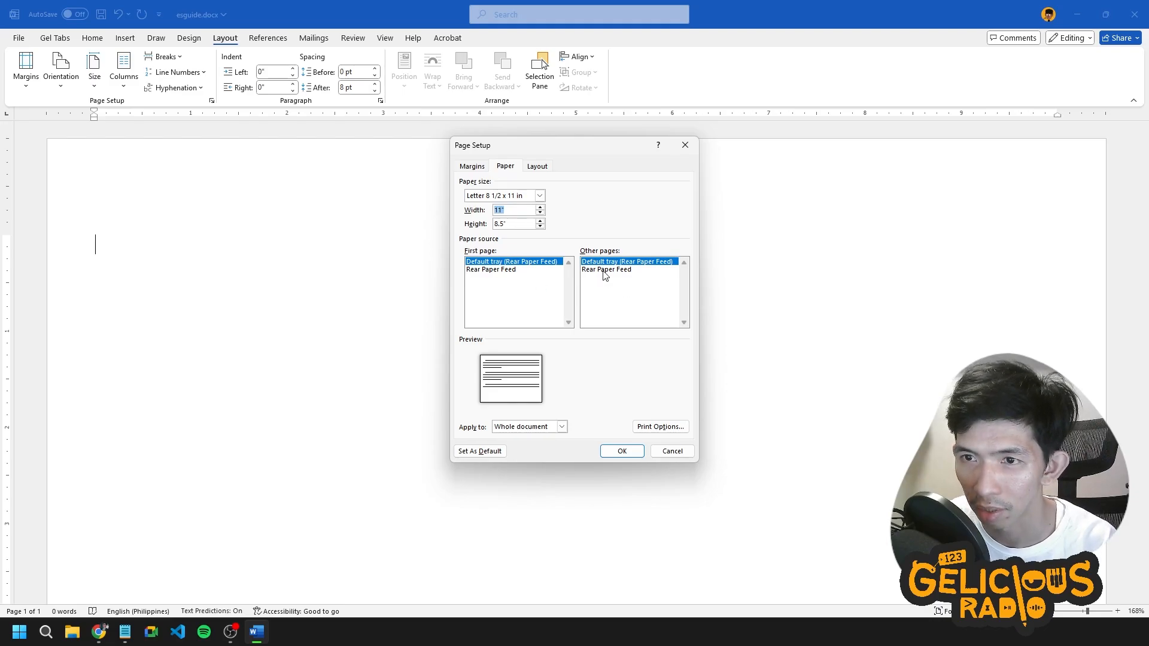
pyautogui.write('13')
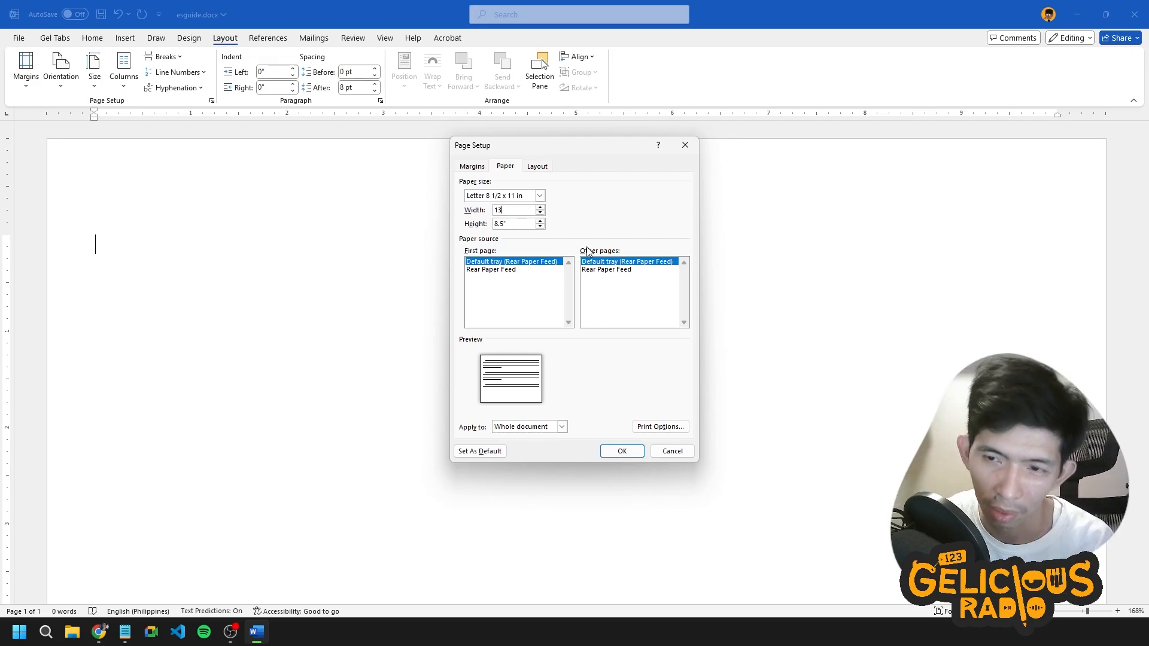
pyautogui.press('Tab')
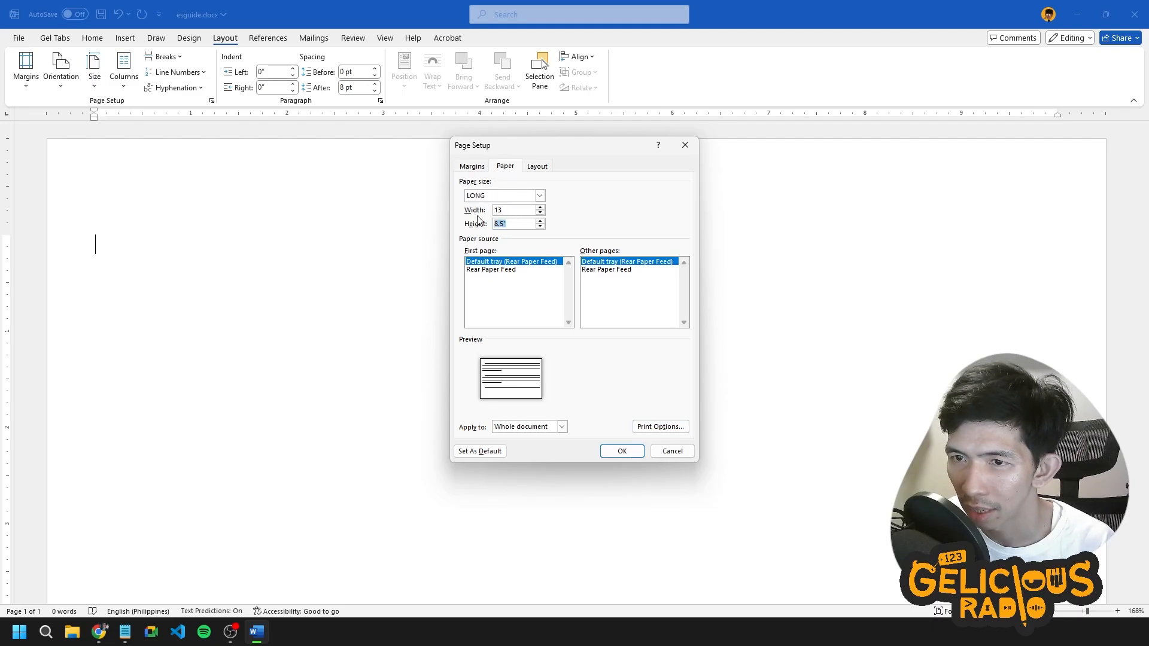
pyautogui.click(615, 453)
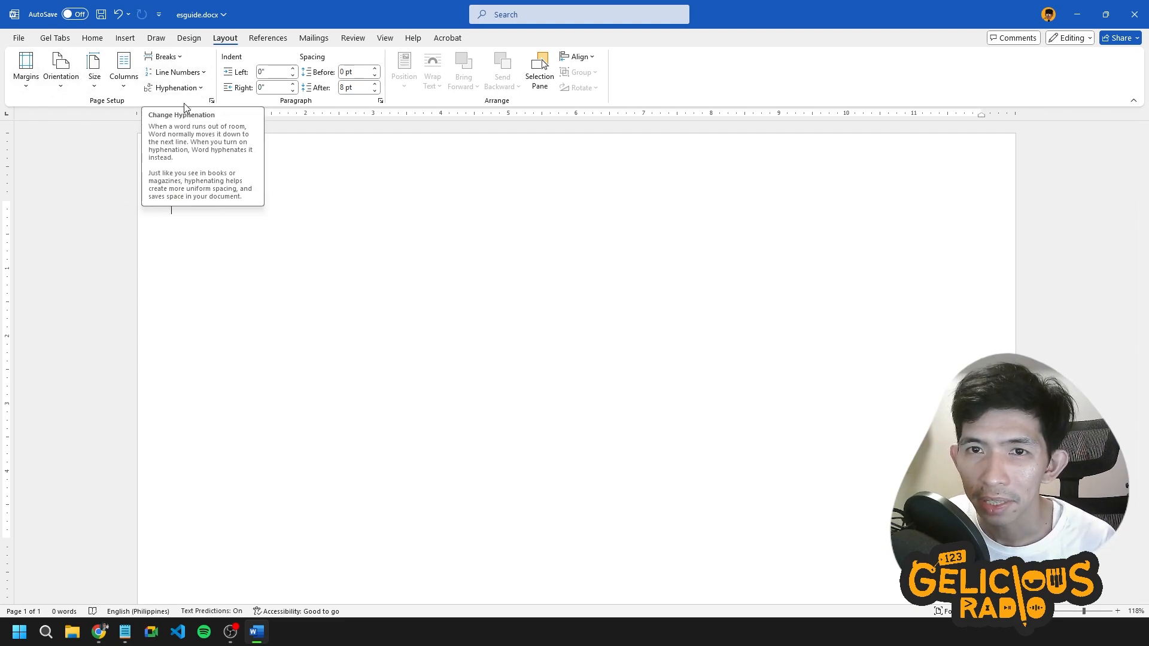
# Examine the command groups of the Home, Insert, Draw and Design ribbon categories.
pyautogui.click(93, 40)
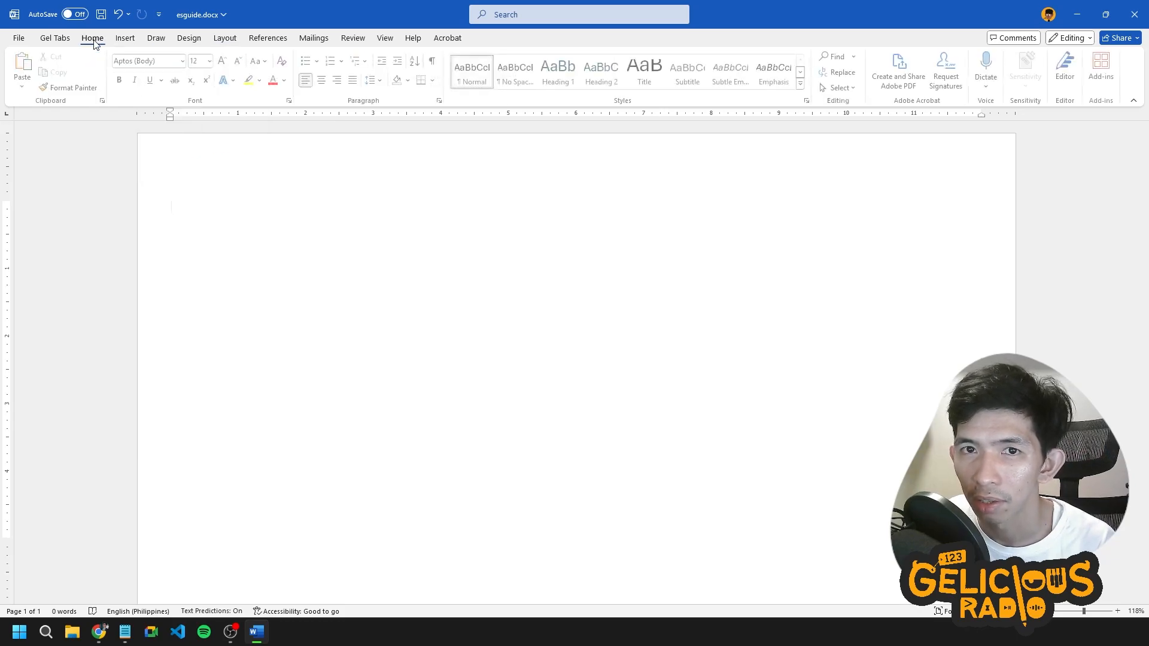
pyautogui.click(125, 38)
pyautogui.click(156, 38)
pyautogui.click(188, 39)
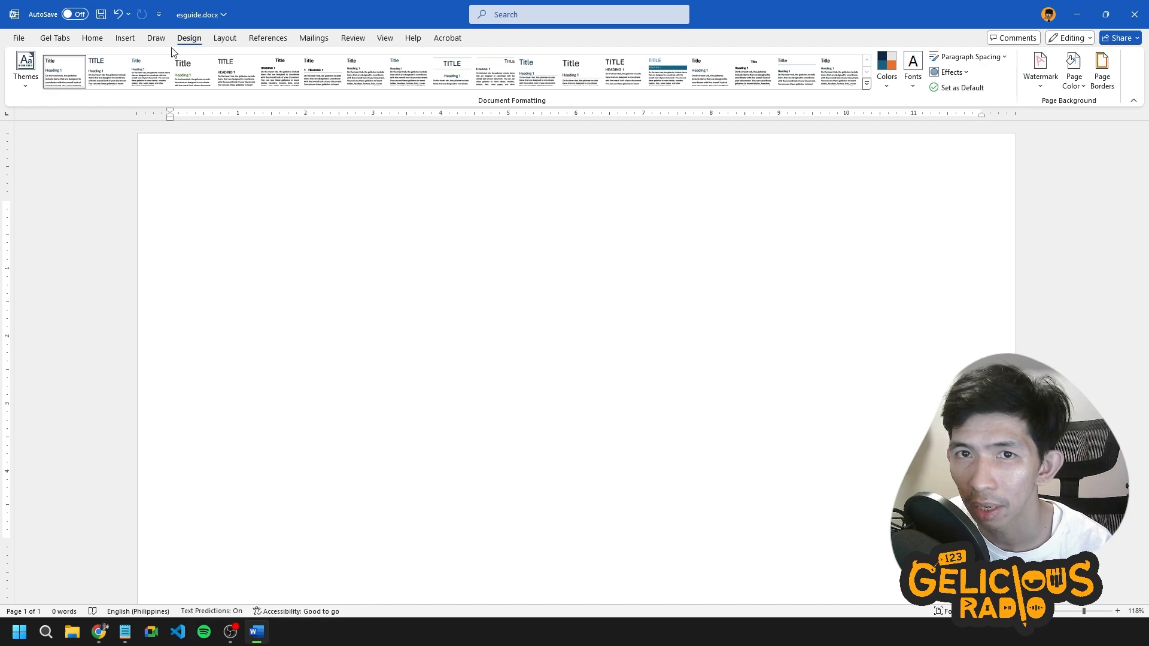
pyautogui.click(125, 39)
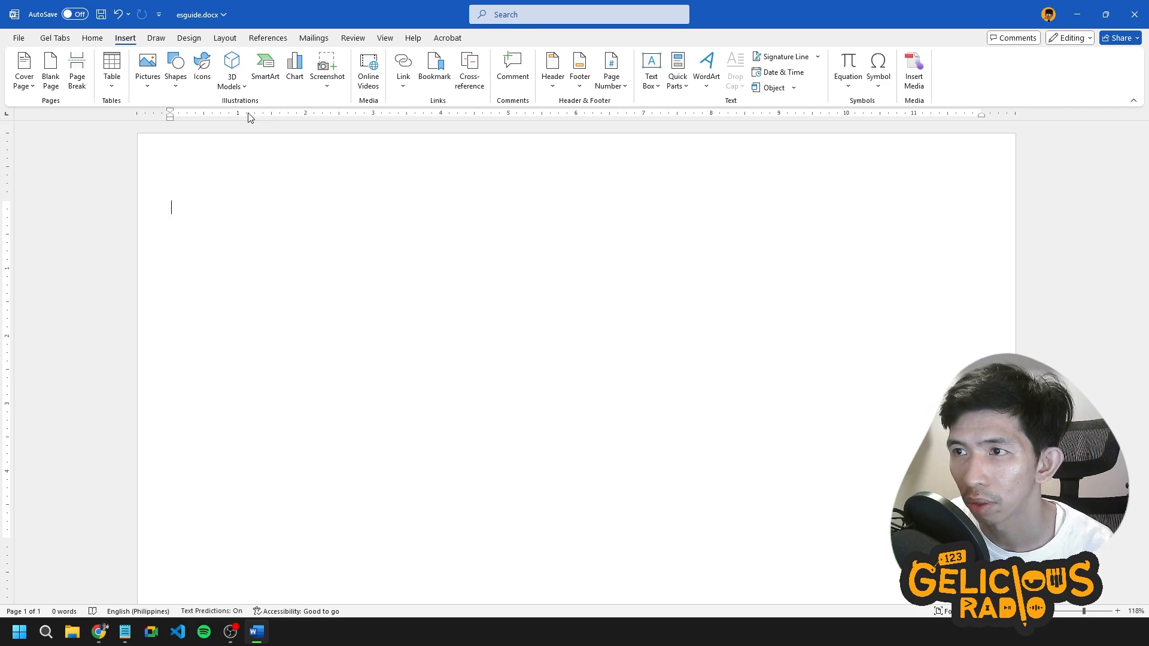
pyautogui.click(92, 38)
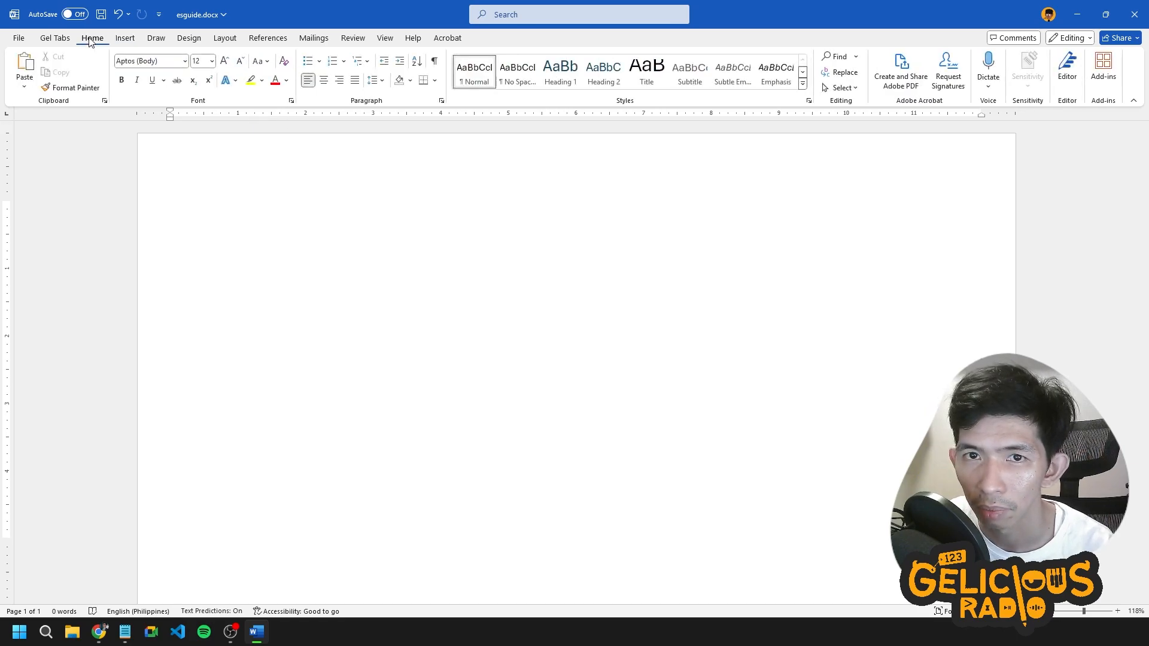
# Show the Clipboard pane and examine the Font and Paragraph dialogs, including Line and Page Breaks, without changing any setting.
pyautogui.click(105, 102)
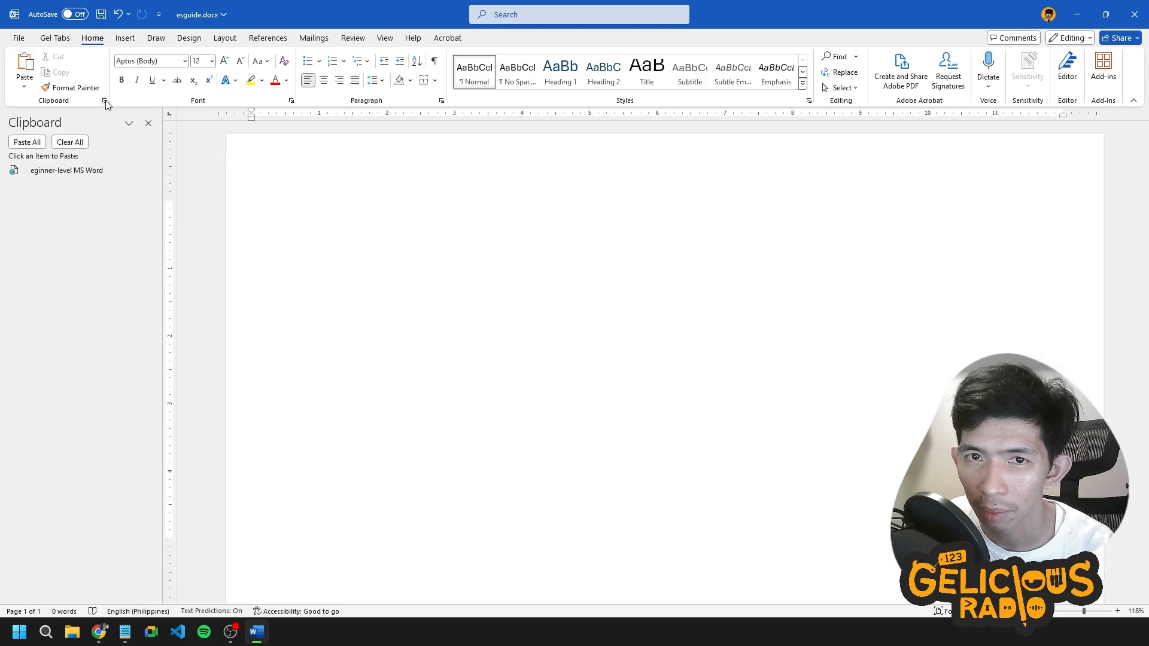
pyautogui.click(292, 101)
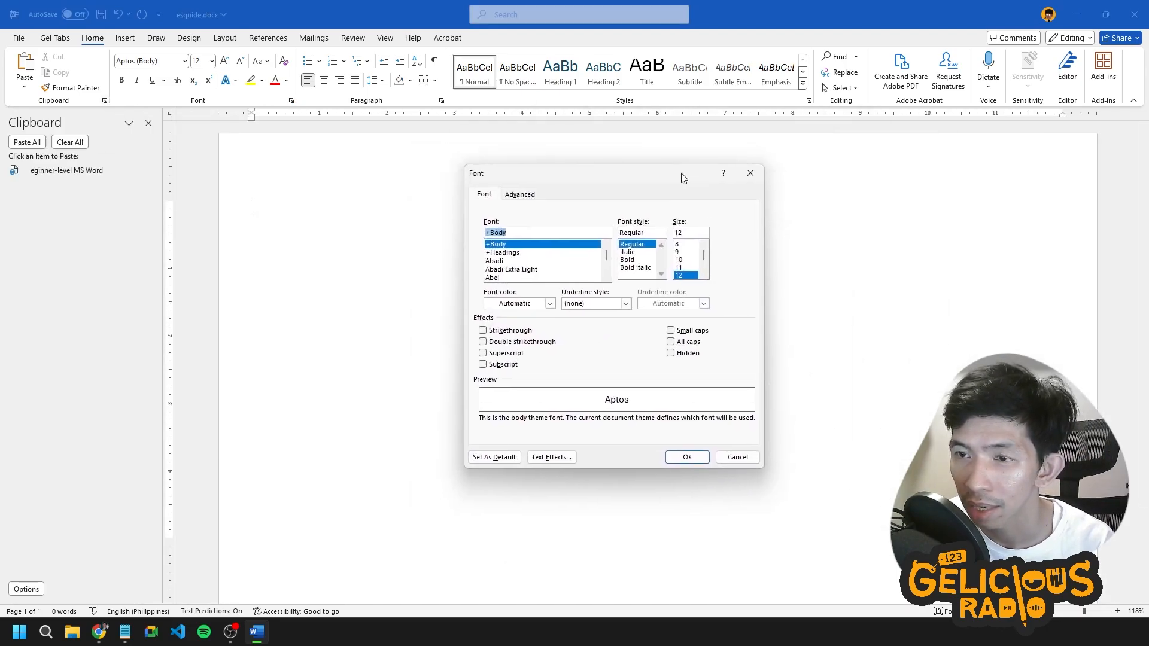
pyautogui.moveTo(683, 177); pyautogui.dragTo(677, 173)
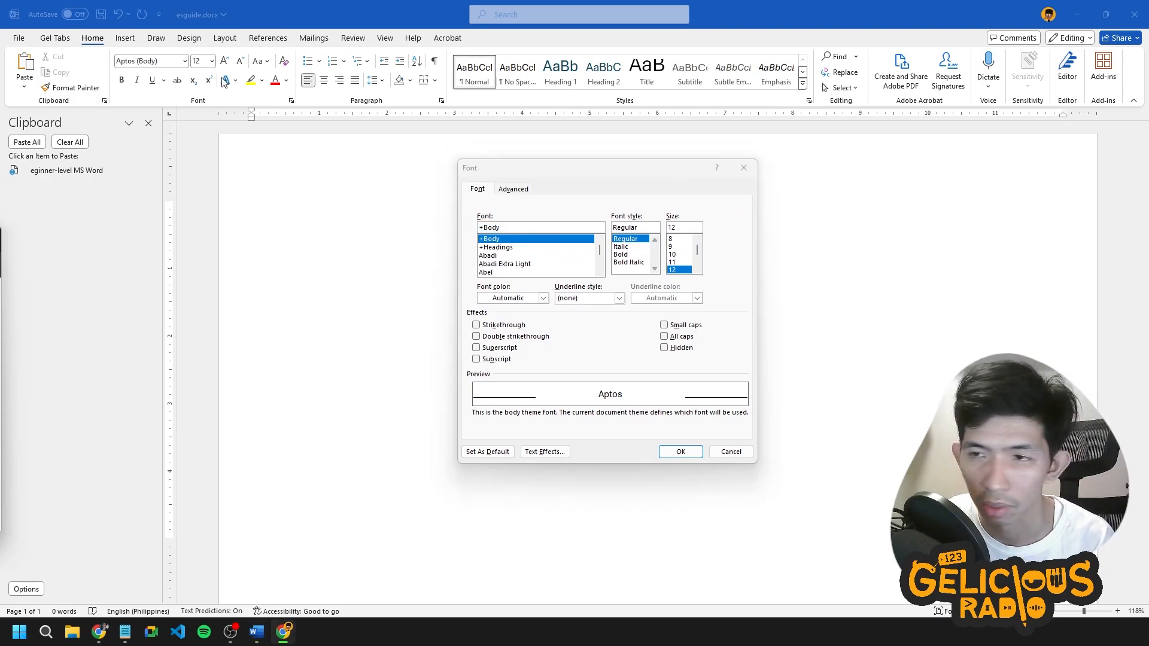
pyautogui.click(744, 168)
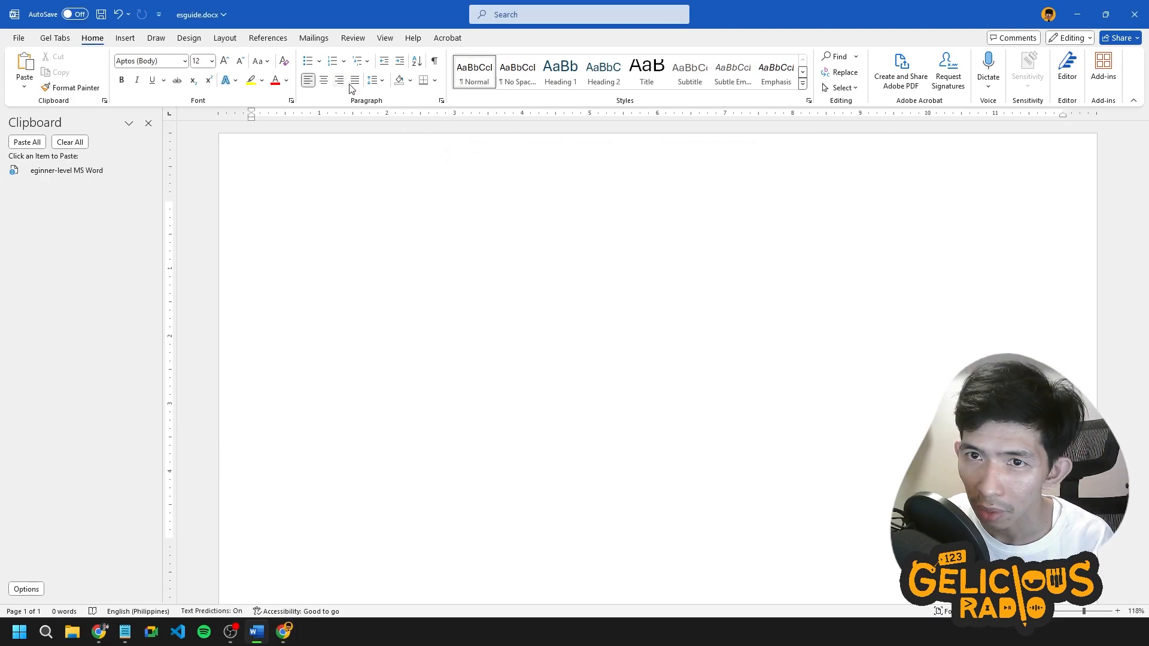
pyautogui.click(442, 101)
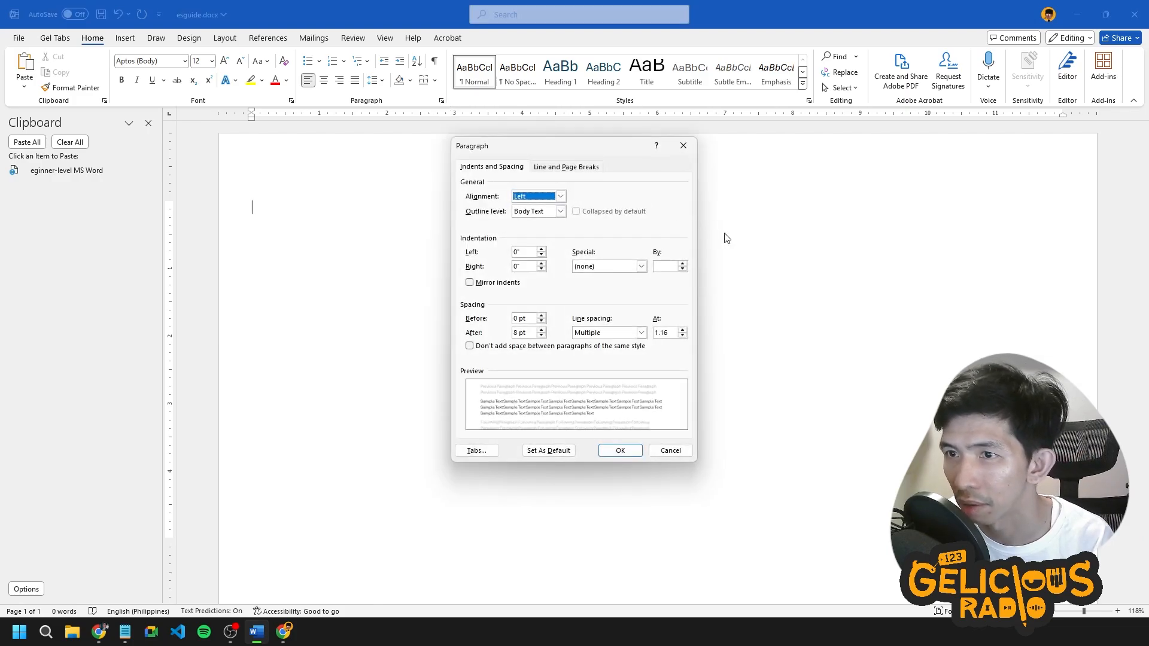
pyautogui.click(573, 168)
pyautogui.click(490, 168)
pyautogui.click(560, 167)
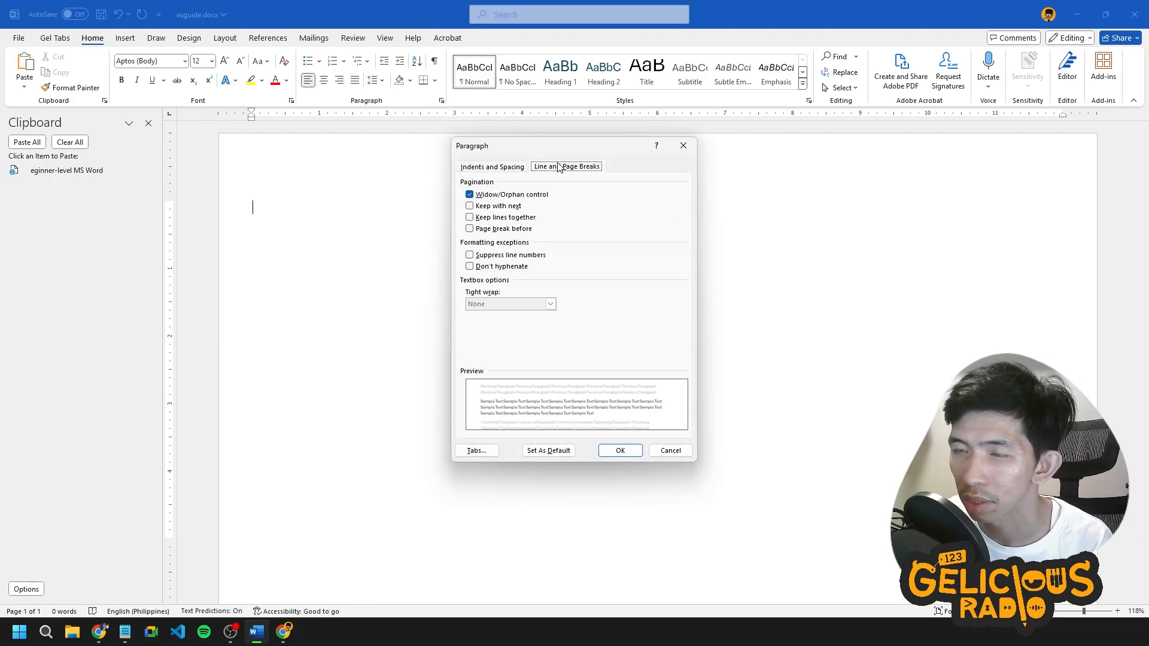
pyautogui.click(683, 146)
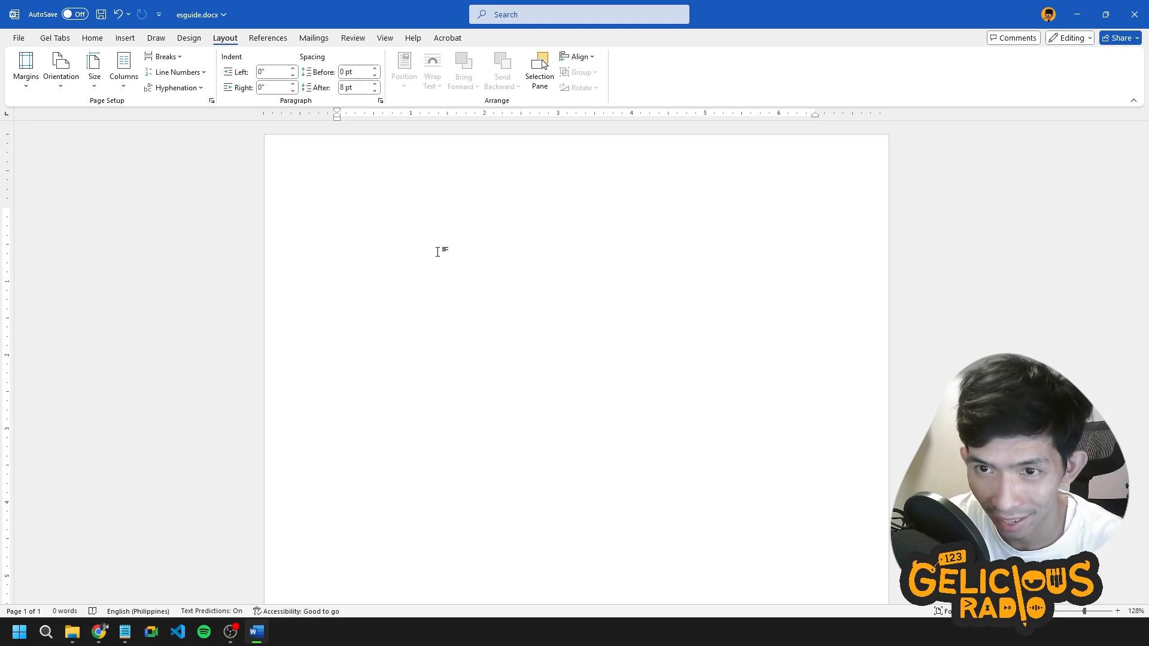
pyautogui.write('aldfkgsdlfjgbsdkfjhgbdlkfgb')
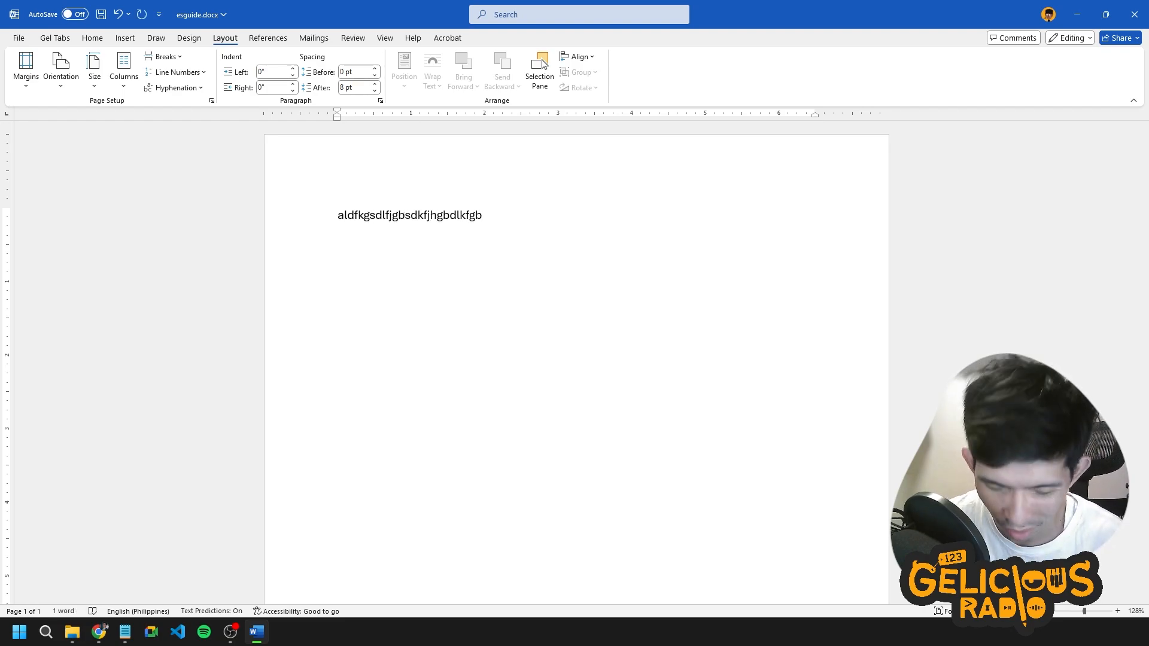
pyautogui.hotkey('ctrl', 'a')
pyautogui.press('BackSpace')
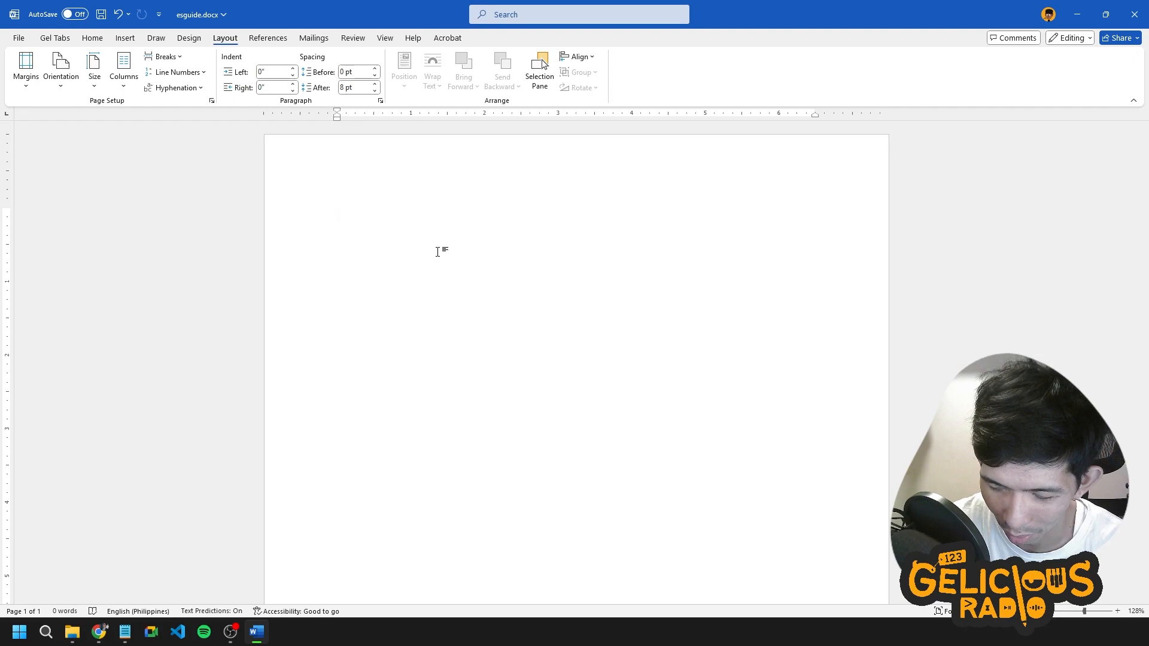
# Generate sample English paragraphs in the blank document with the =rand() function.
pyautogui.write('=')
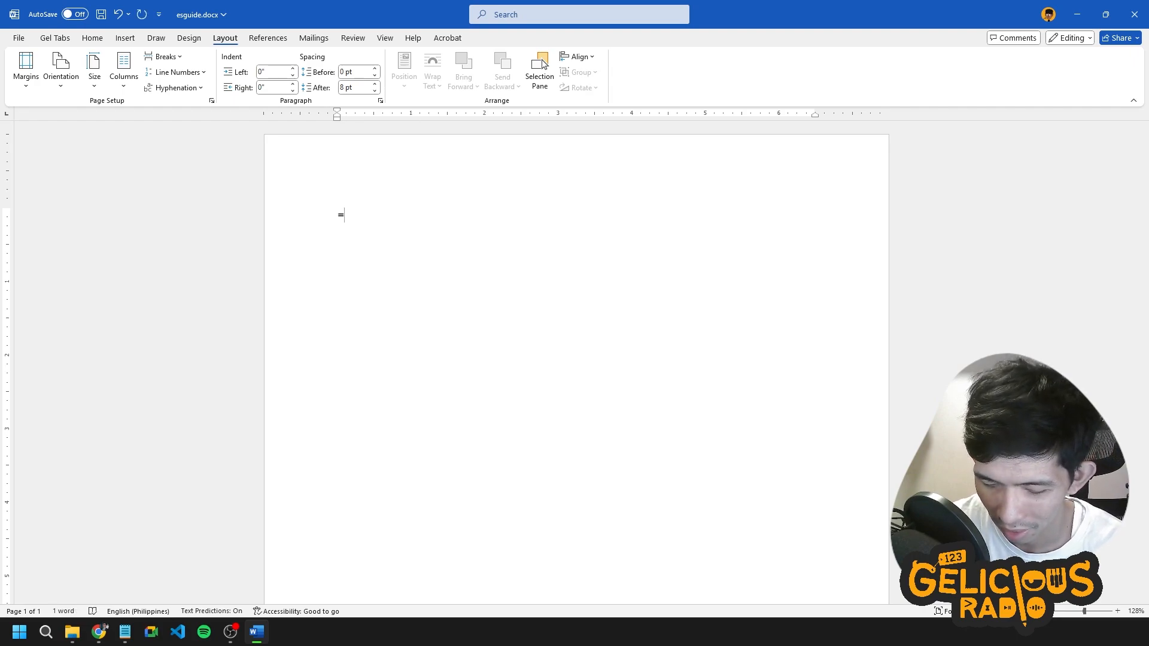
pyautogui.write('rand()')
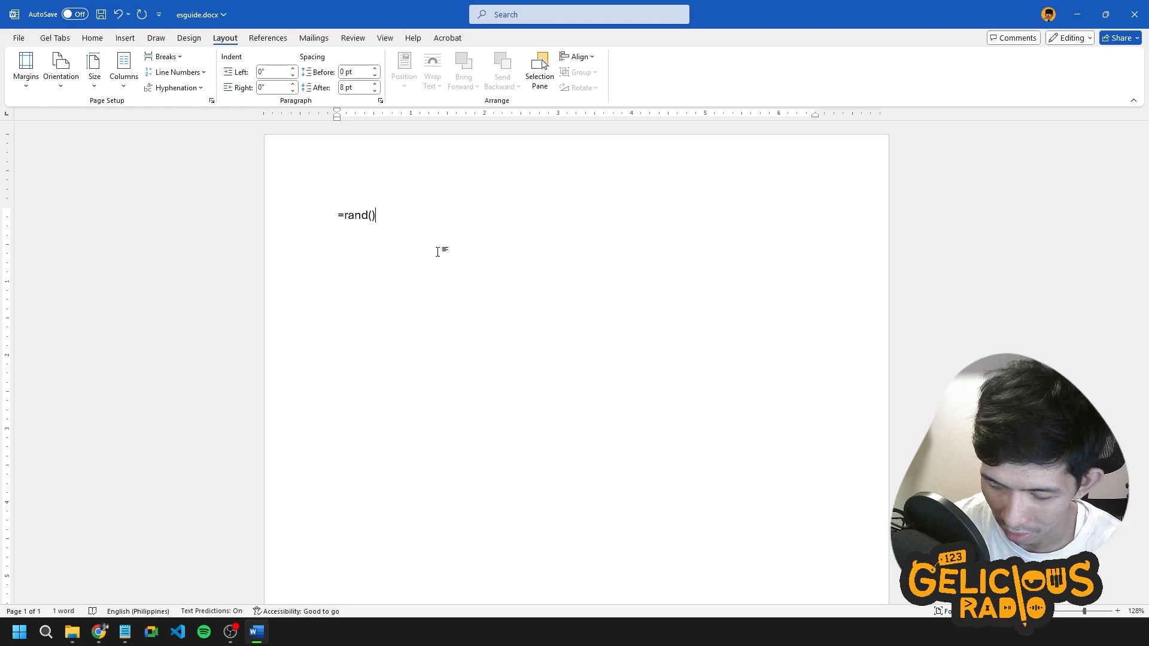
pyautogui.press('Return')
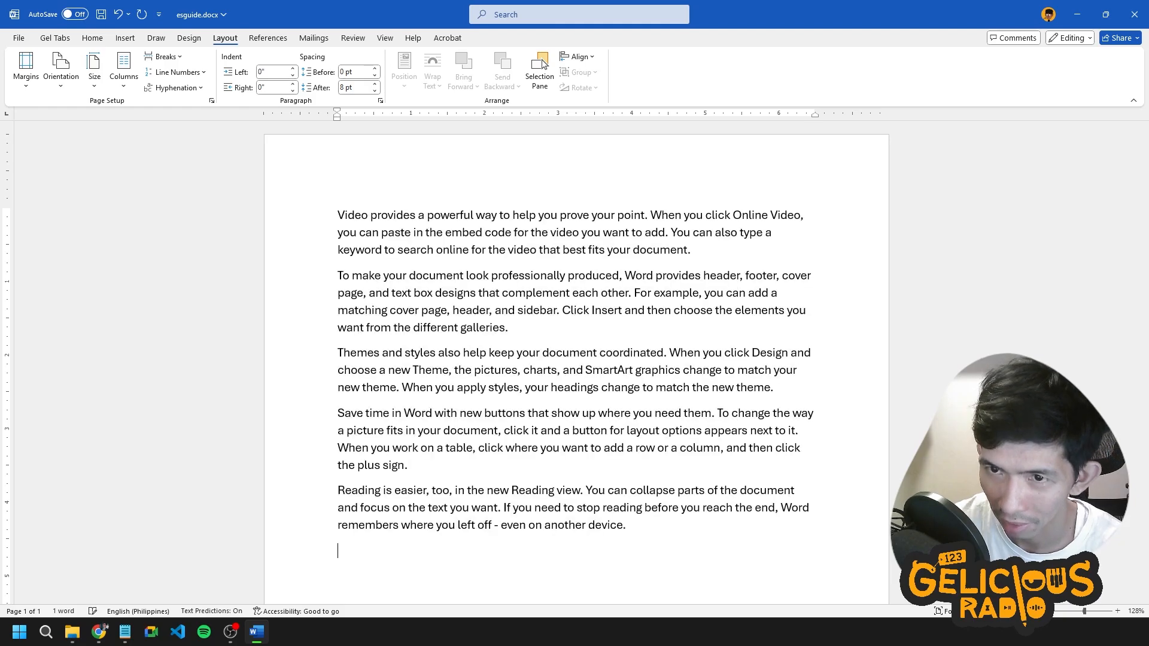
pyautogui.moveTo(344, 219); pyautogui.dragTo(803, 556)
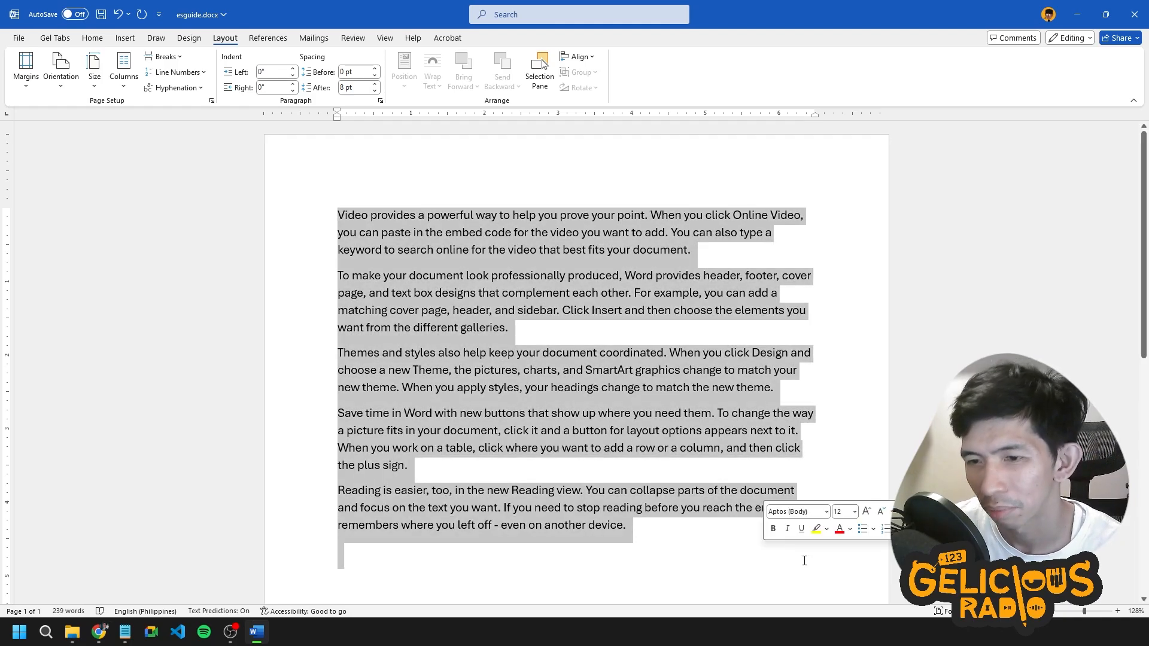
pyautogui.click(546, 565)
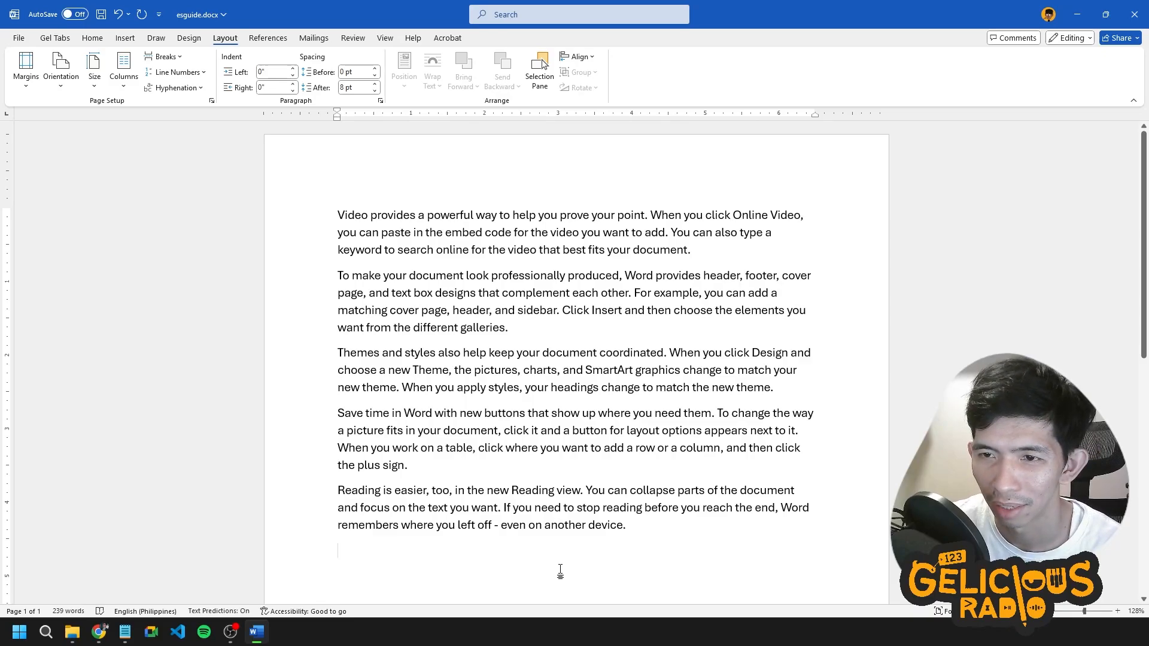
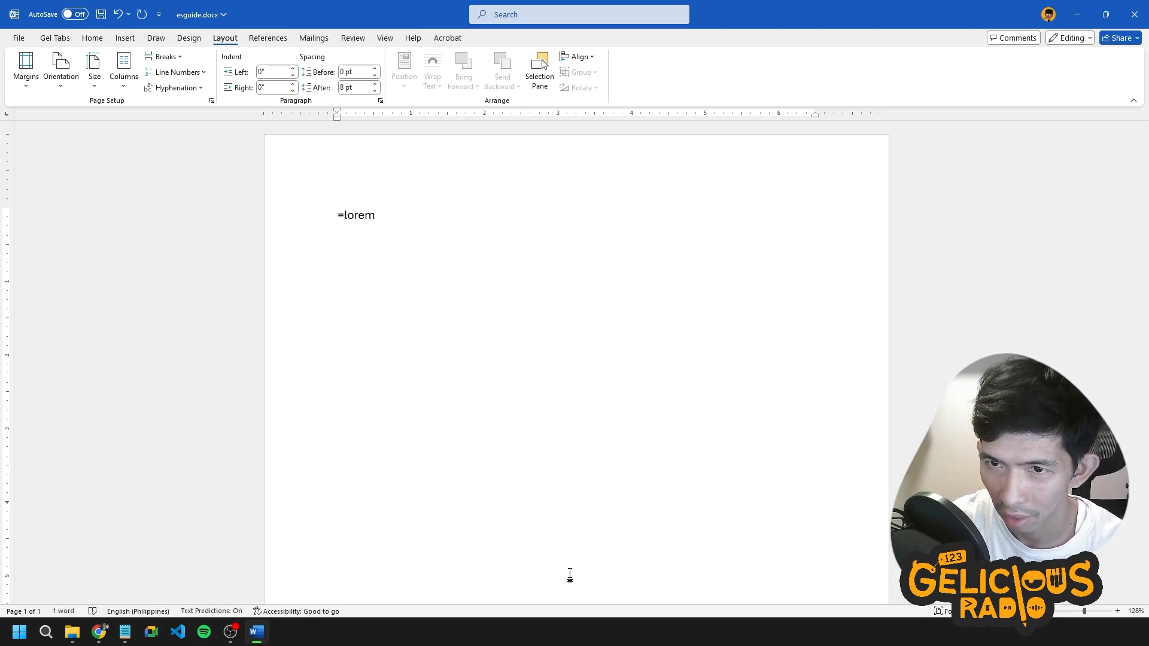
# Generate Latin placeholder paragraphs with the =lorem() function, and delete all of the generated text.
pyautogui.write('()')
pyautogui.press('Return')
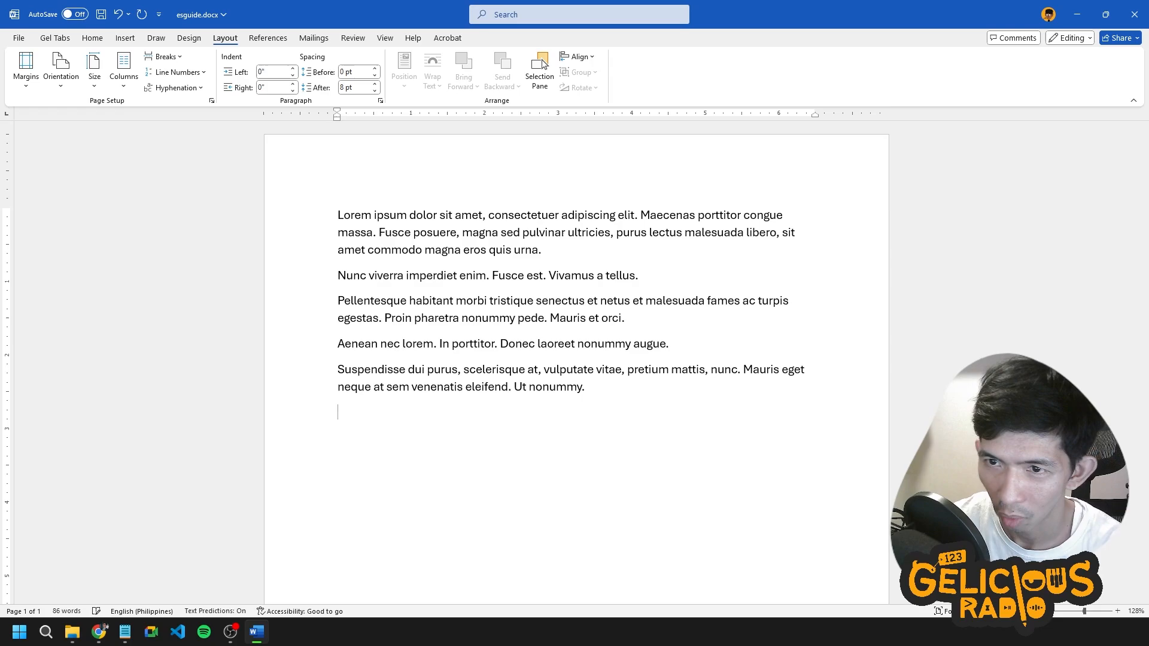
pyautogui.hotkey('ctrl', 'a')
pyautogui.press('Delete')
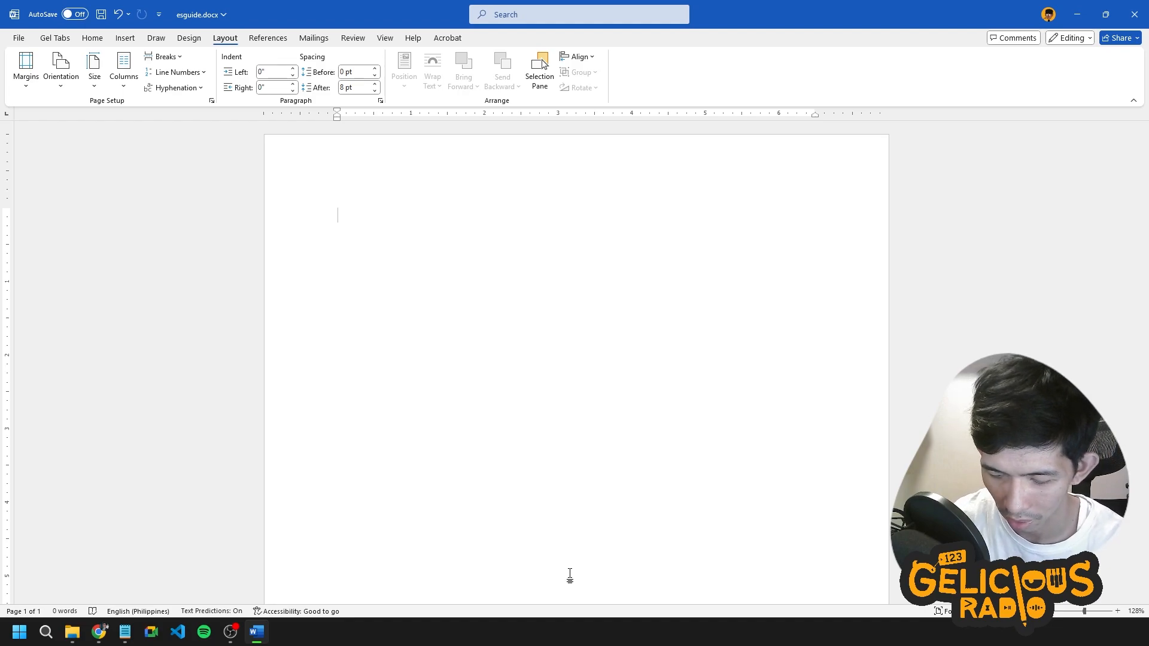
# Generate two sample paragraphs of five sentences each in the blank document with =rand(2, 5).
pyautogui.write('=rand')
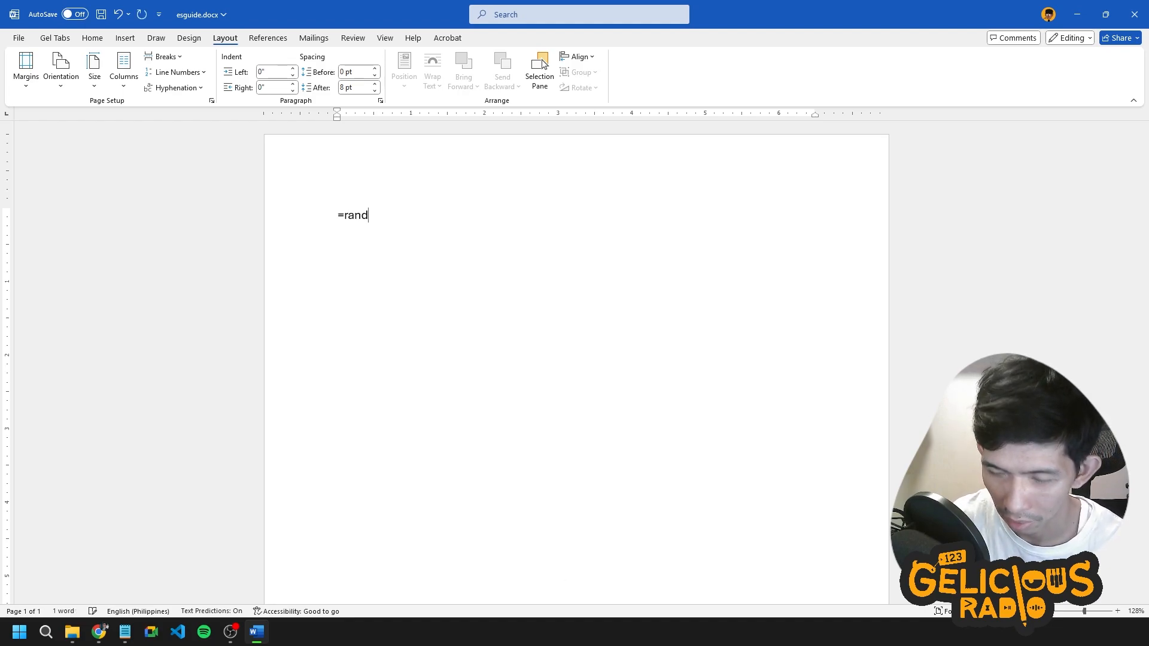
pyautogui.write('(')
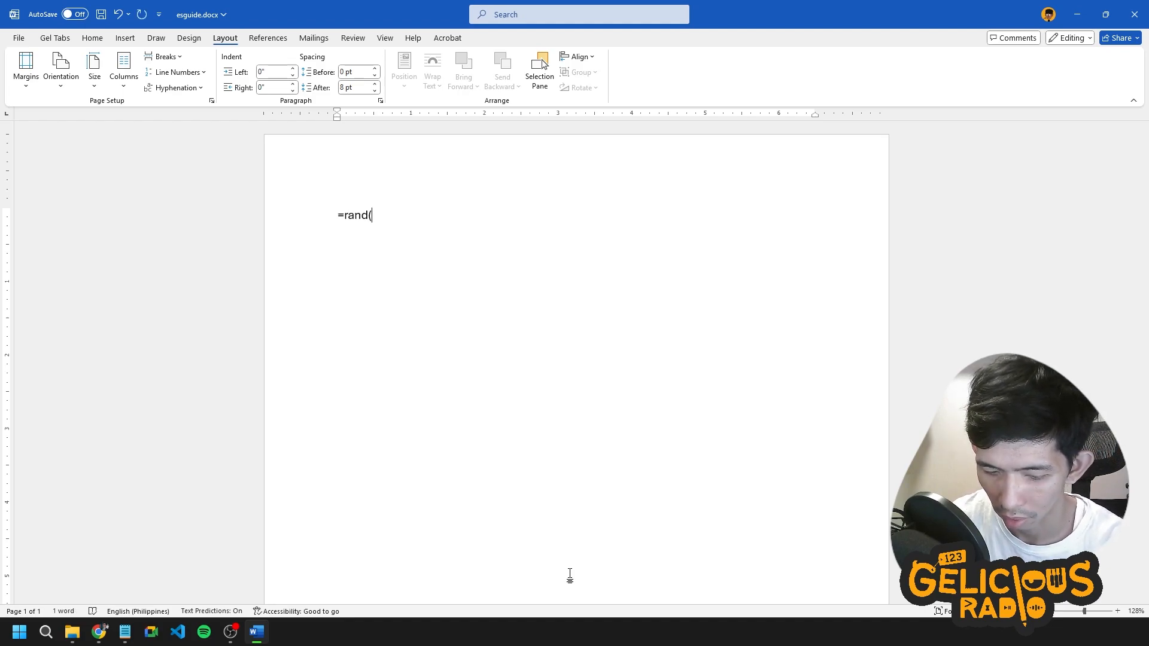
pyautogui.write('2')
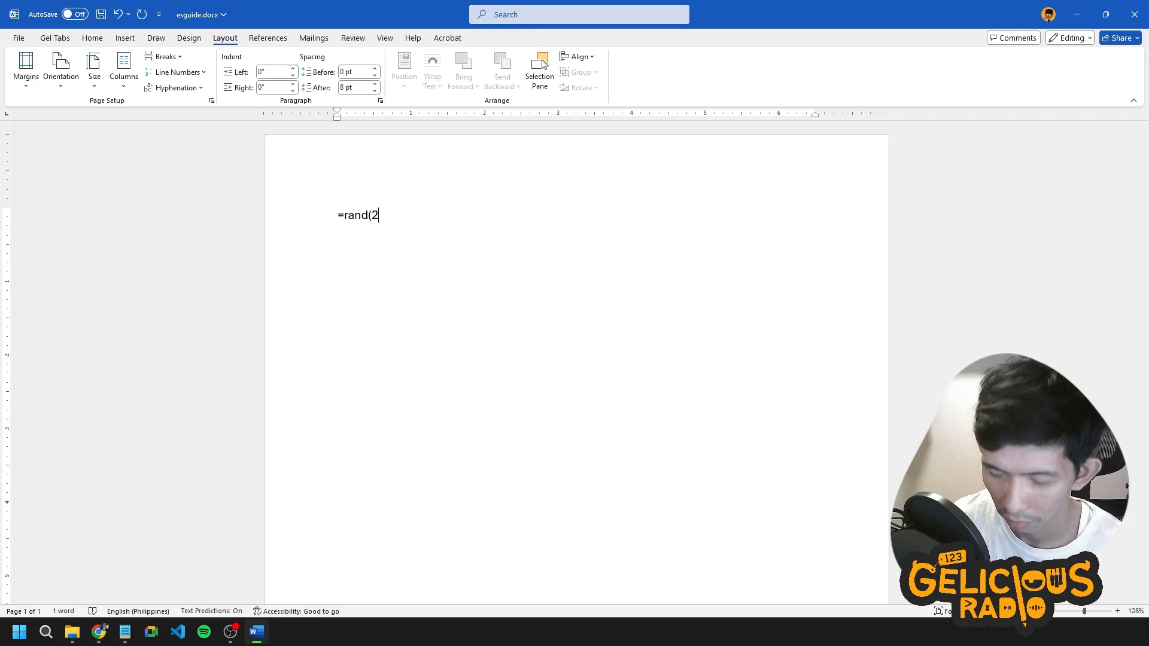
pyautogui.write(', 5')
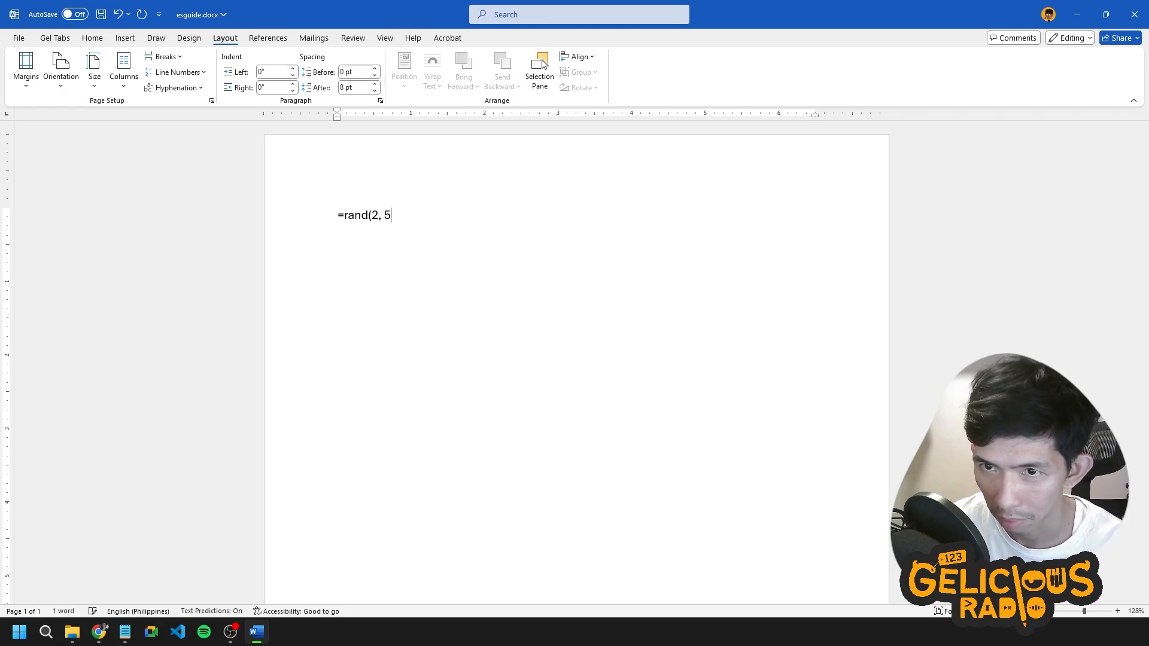
pyautogui.write(')')
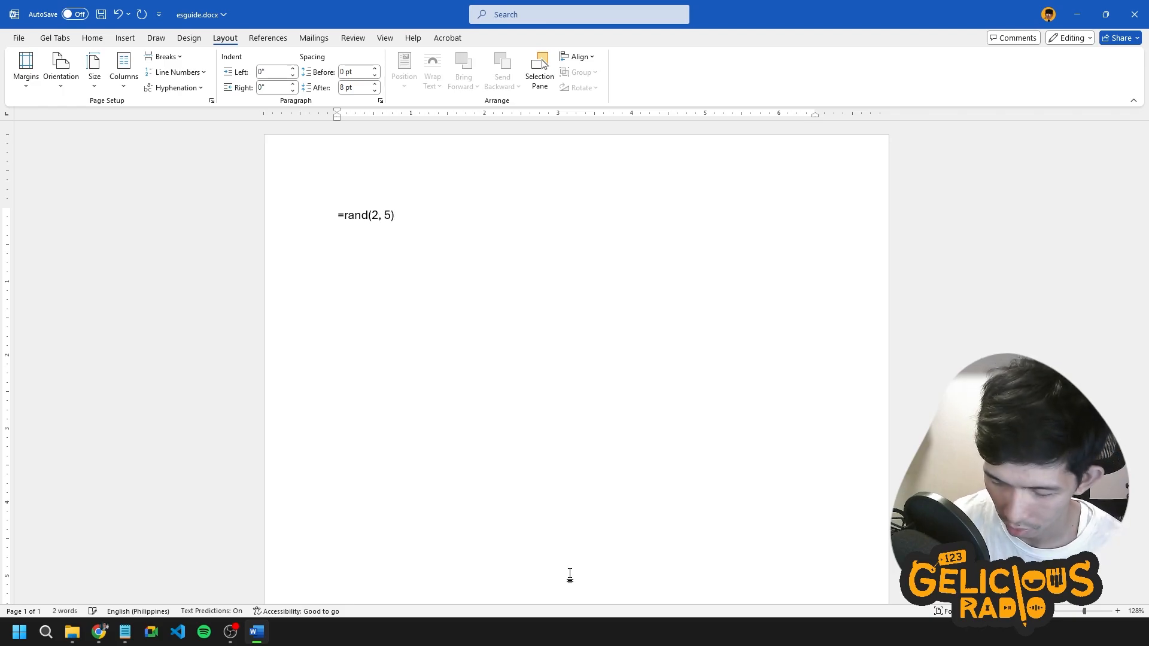
pyautogui.press('Return')
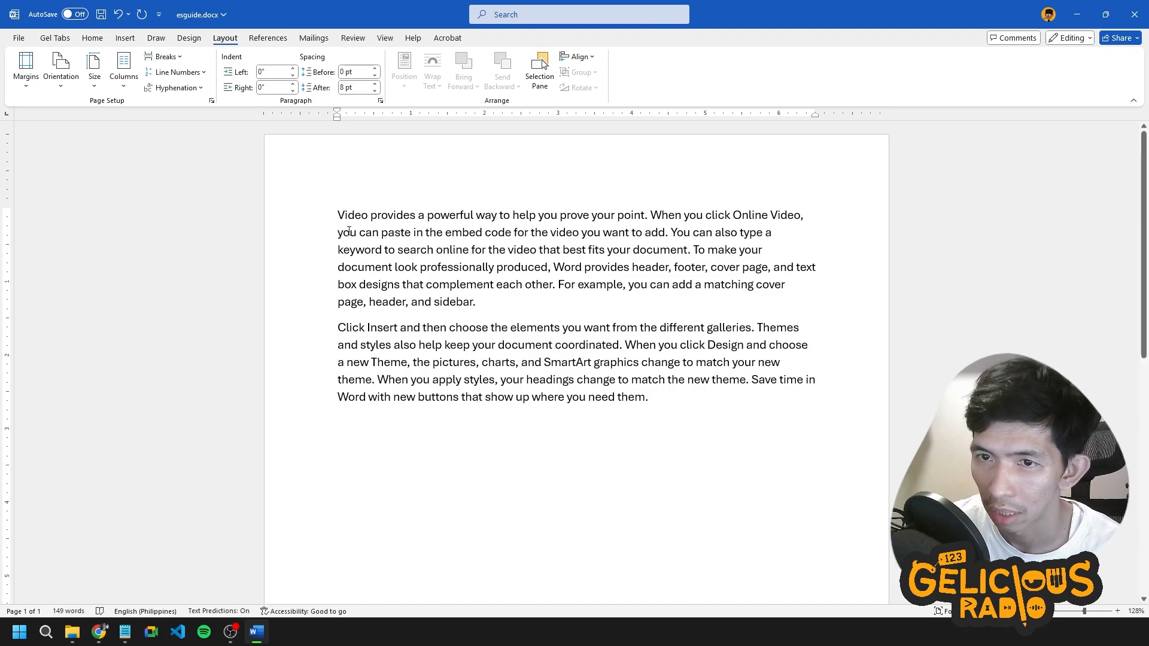
pyautogui.tripleClick(348, 231)
pyautogui.click(569, 375)
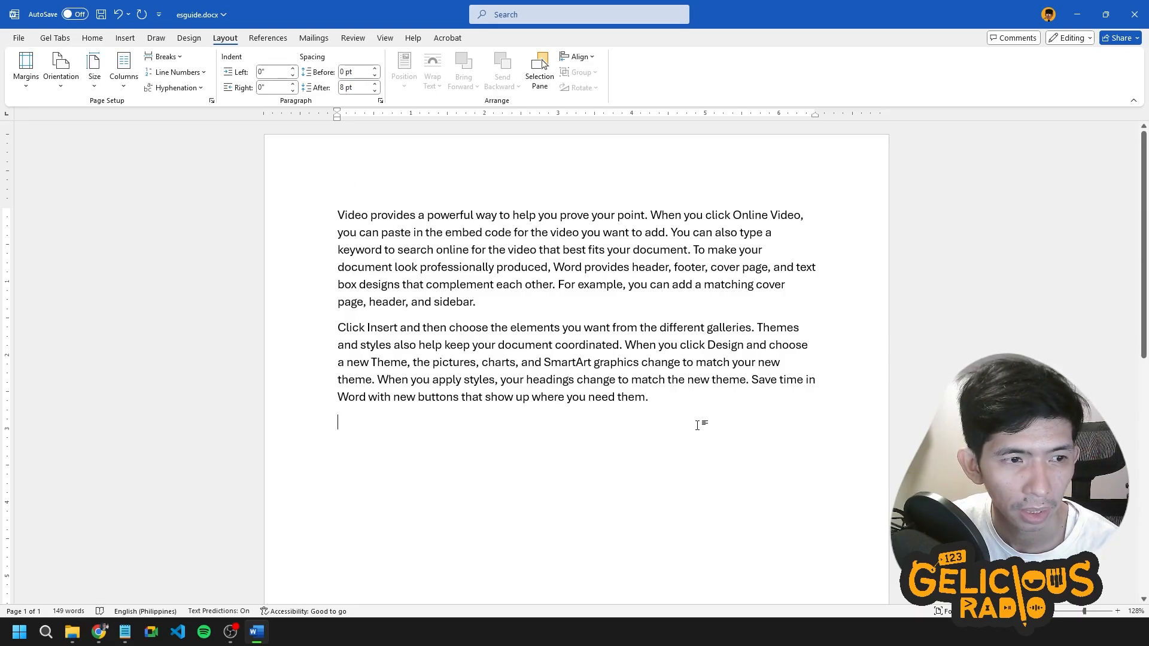
# Set the first sample paragraph's font to Abadi at size 20.
pyautogui.click(95, 39)
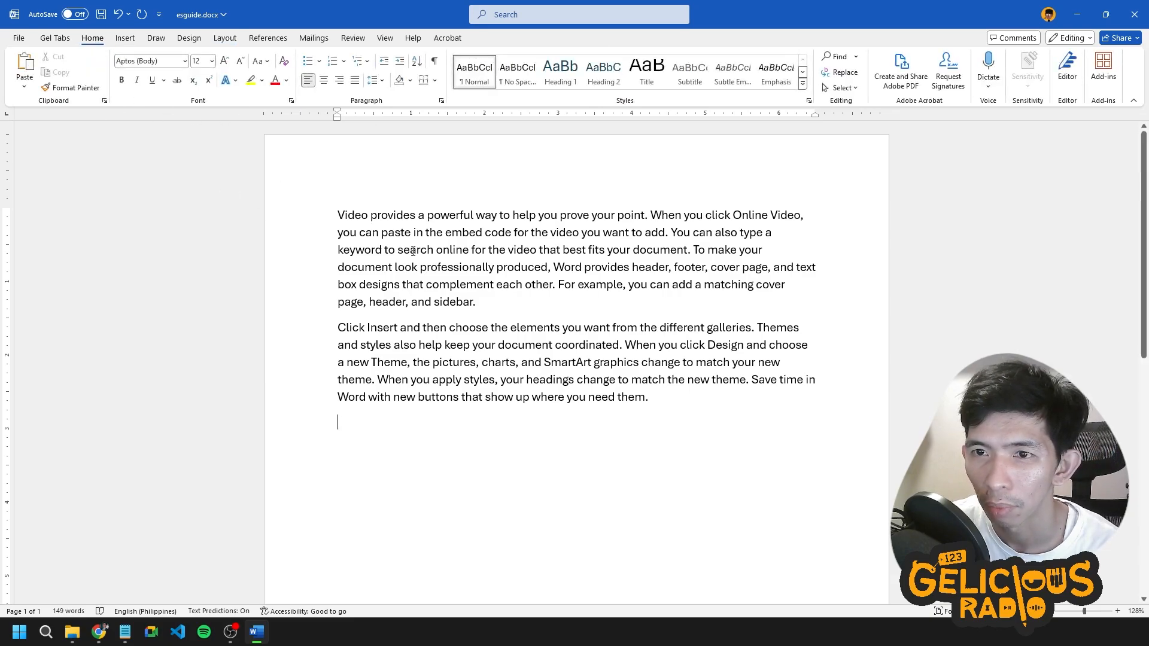
pyautogui.moveTo(334, 217); pyautogui.dragTo(686, 379)
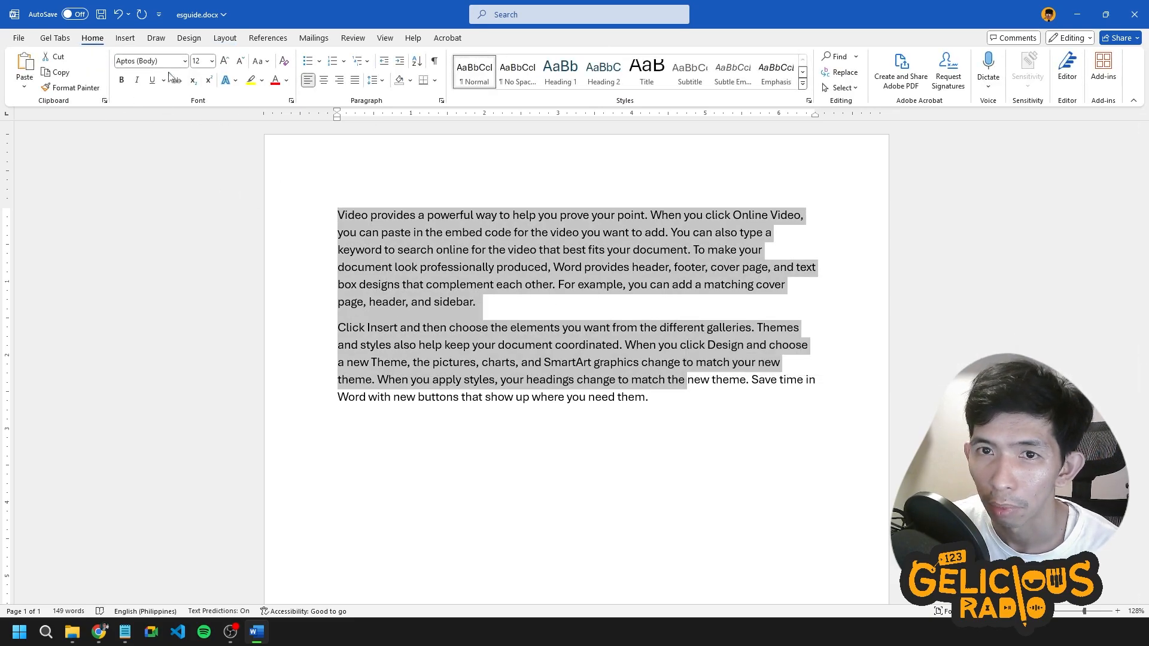
pyautogui.click(411, 233)
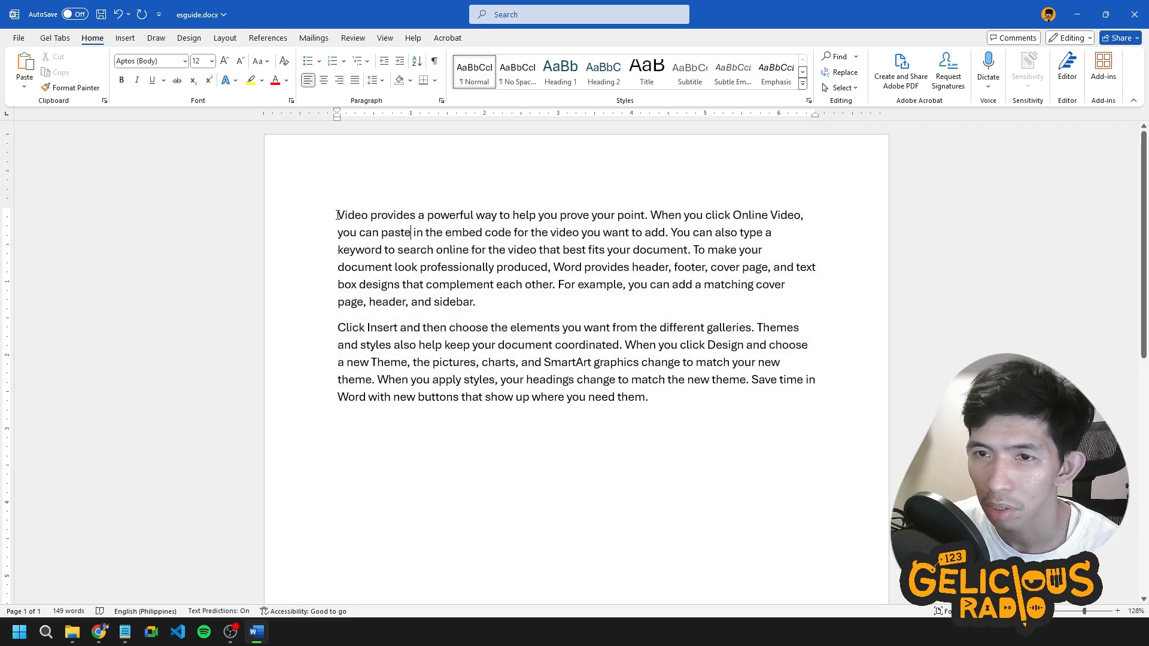
pyautogui.moveTo(338, 215); pyautogui.dragTo(488, 302)
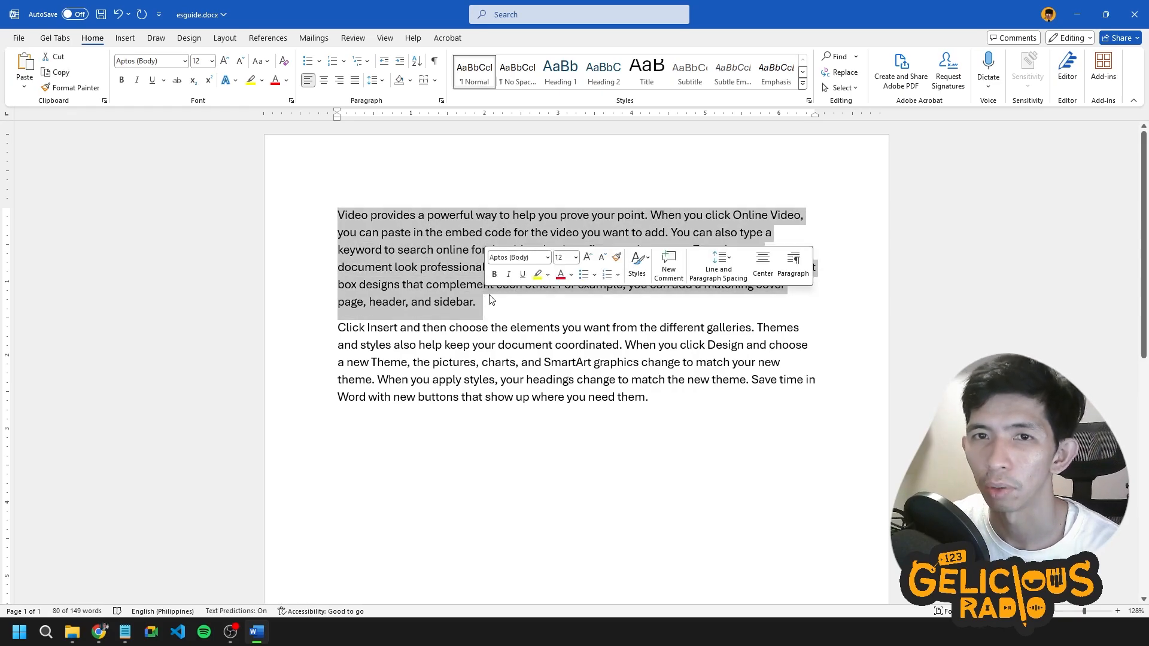
pyautogui.click(185, 64)
pyautogui.click(186, 63)
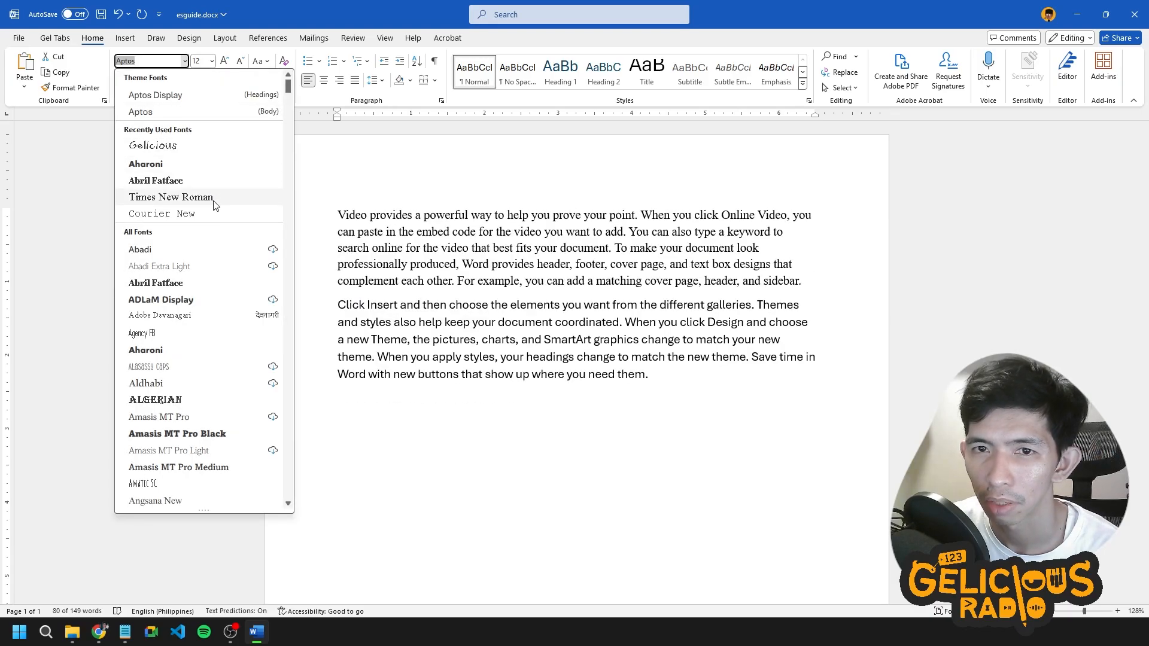
pyautogui.click(180, 249)
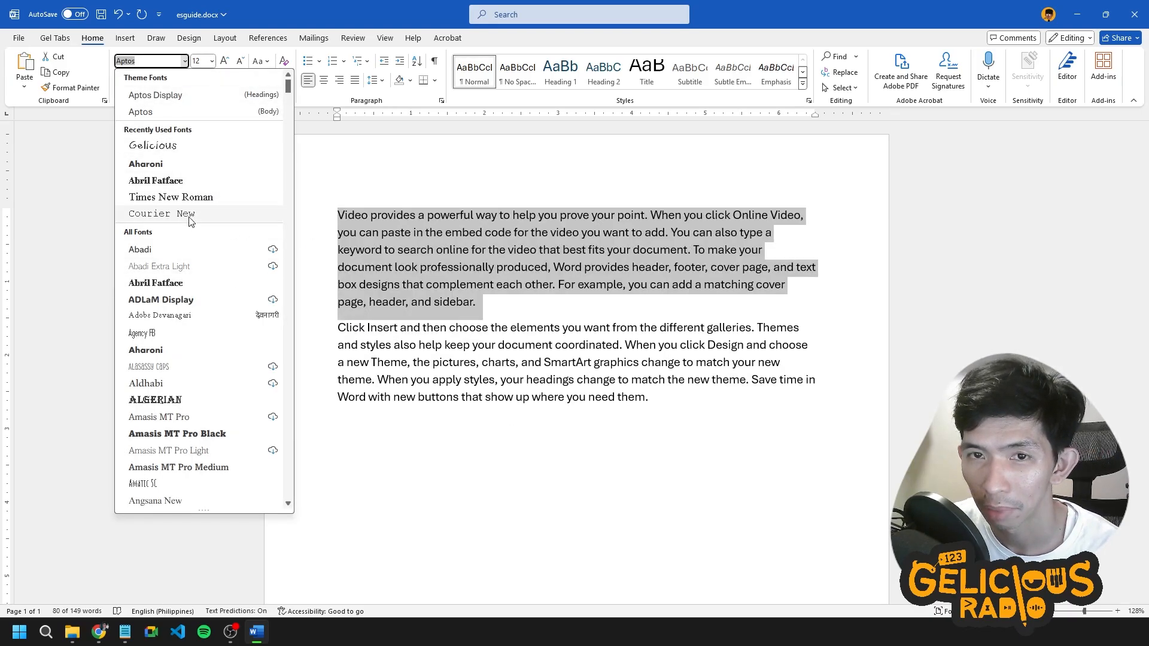
pyautogui.click(212, 61)
pyautogui.click(203, 186)
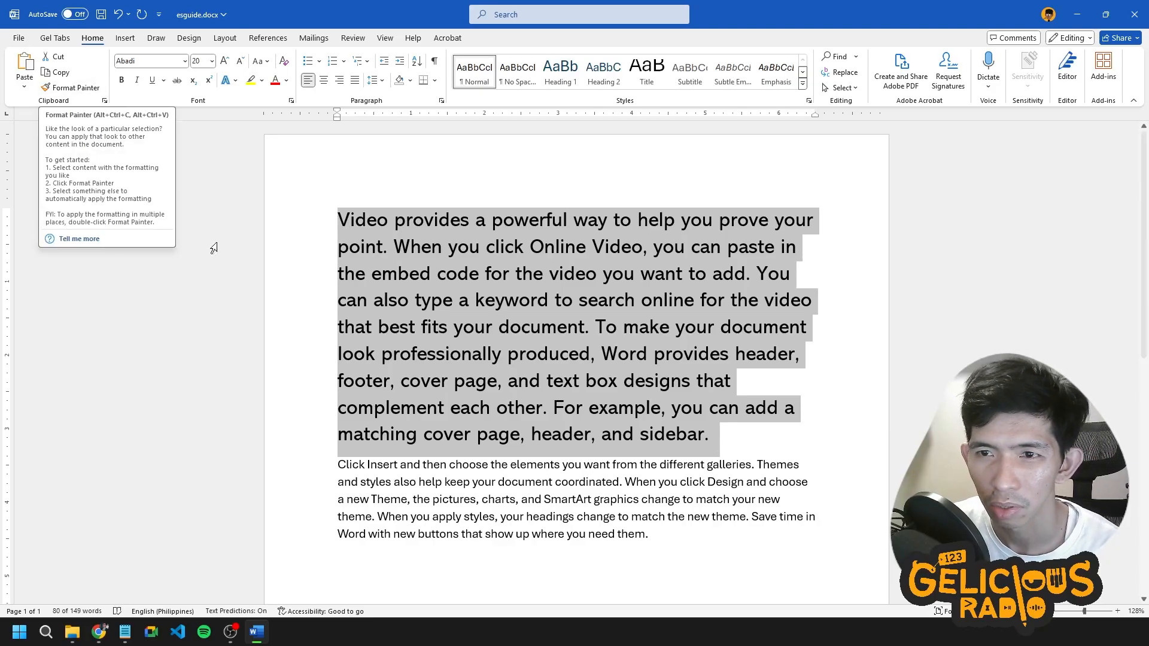
pyautogui.click(776, 446)
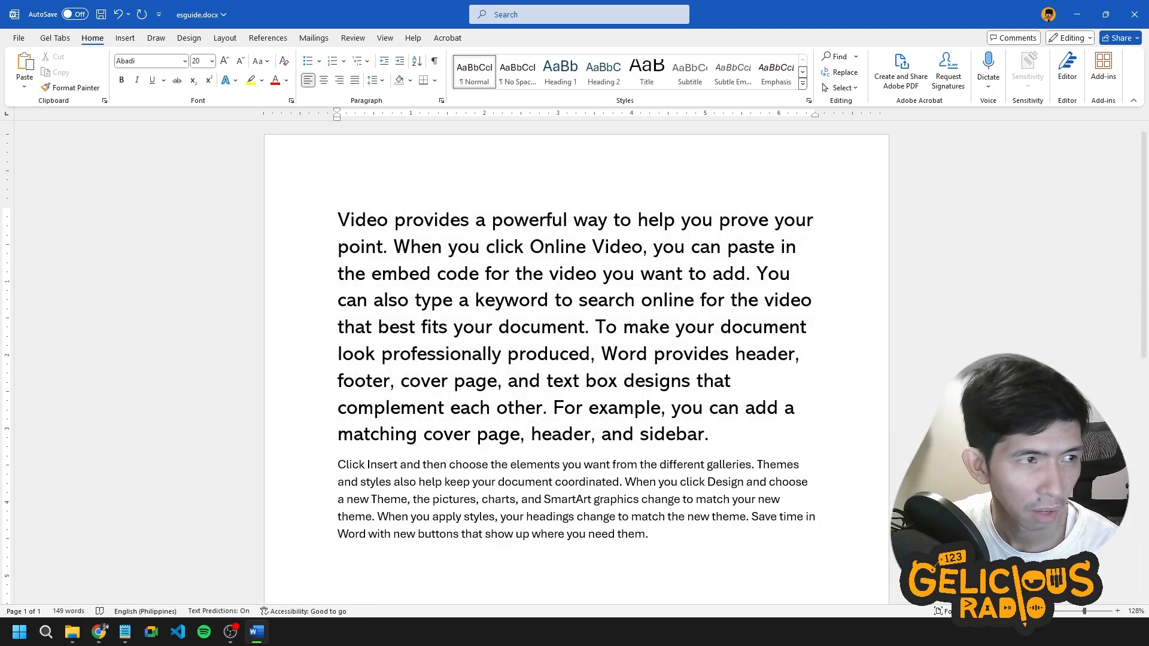
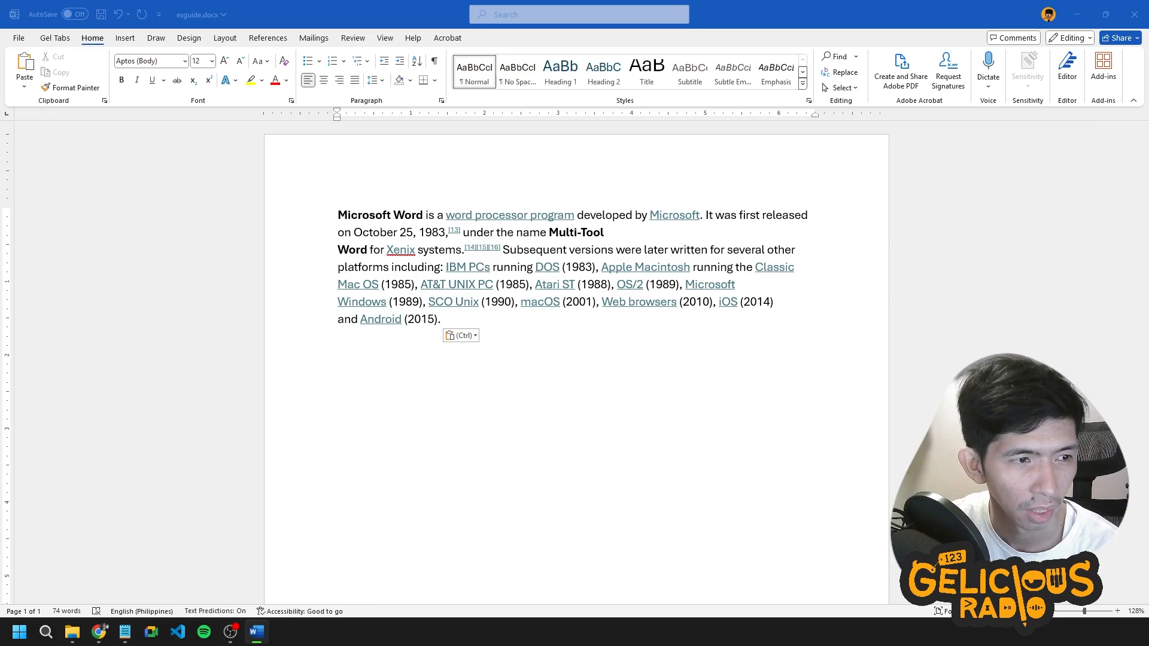
# Remove the underline from the "word processor program" link in the Microsoft Word paragraph.
pyautogui.click(544, 178)
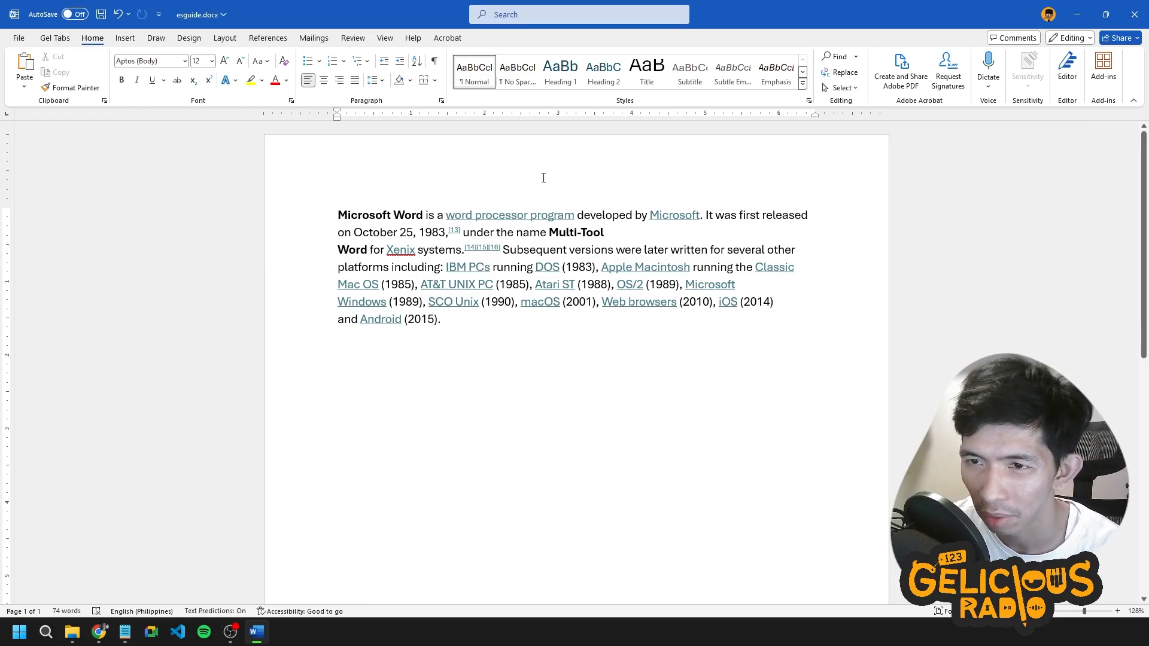
pyautogui.moveTo(466, 215); pyautogui.dragTo(575, 216)
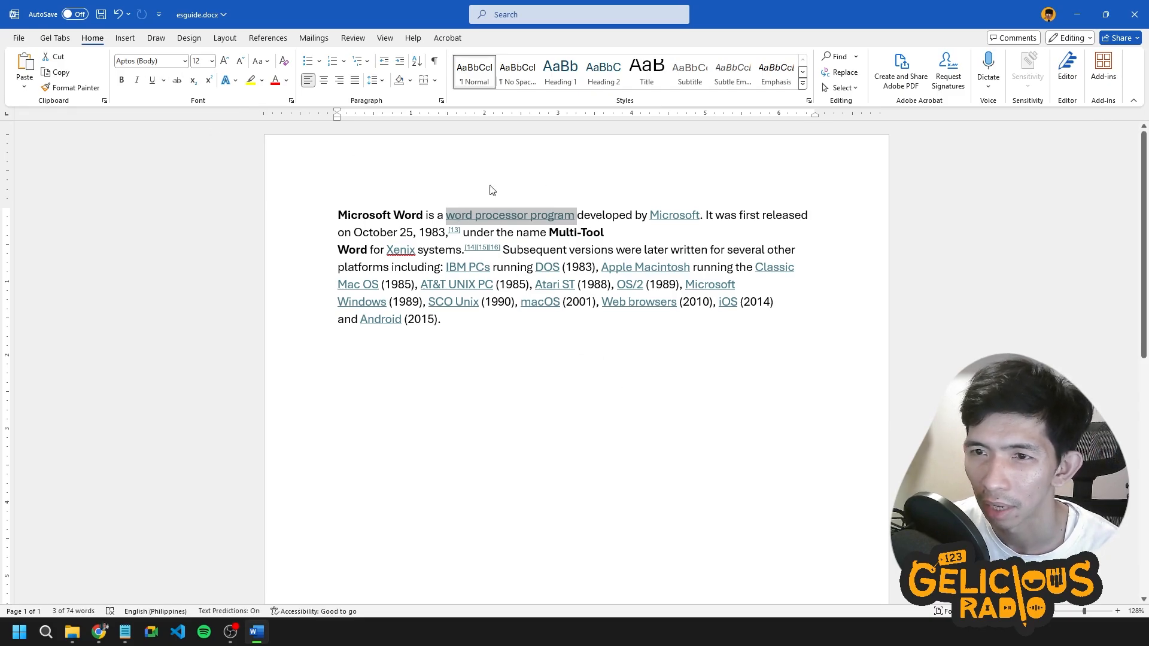
pyautogui.click(152, 82)
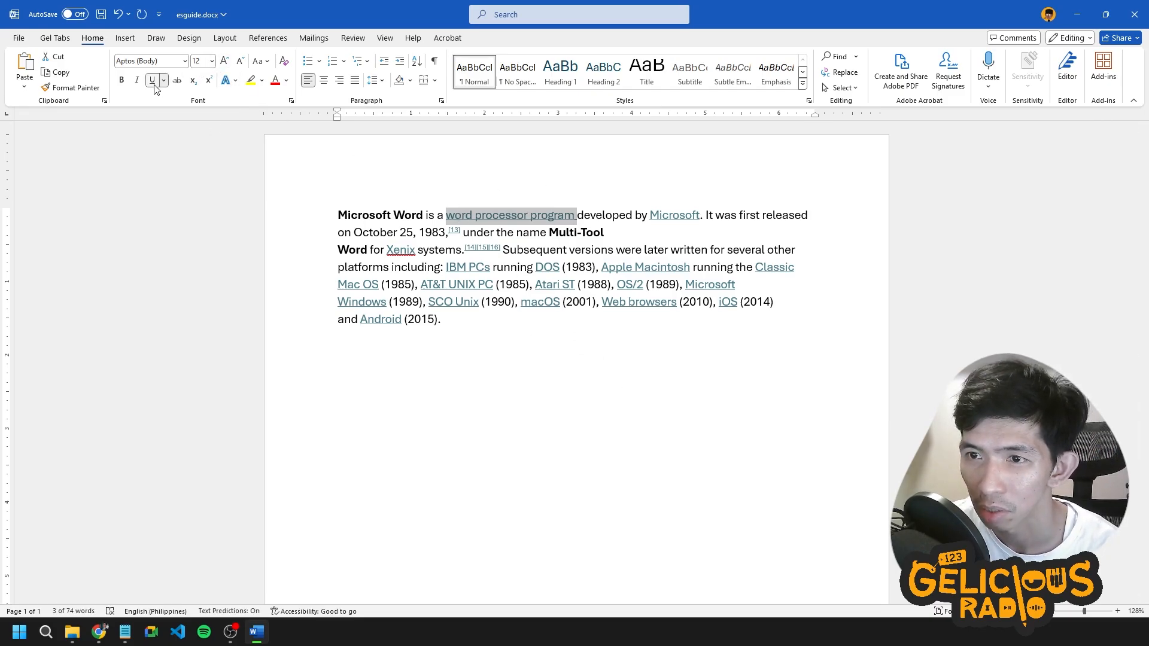
pyautogui.click(572, 326)
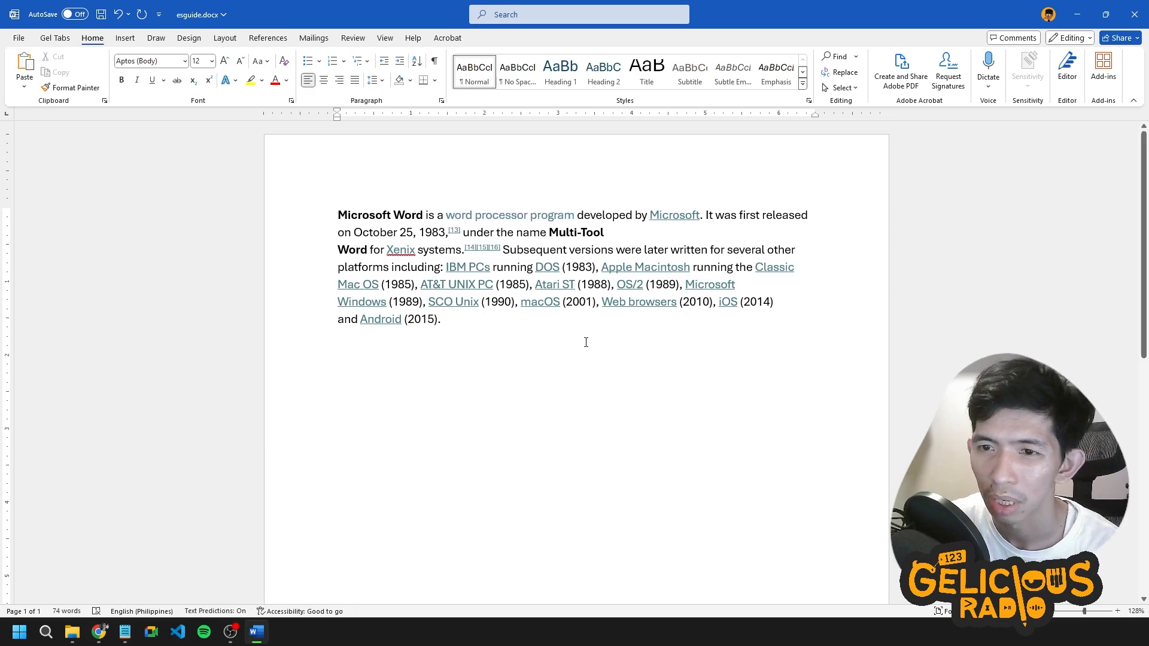
# Add the test word "kajshdfkjg" three lines below the Microsoft Word paragraph.
pyautogui.press('Return')
pyautogui.press('Return')
pyautogui.press('Return')
pyautogui.write('kajshdfkjg')
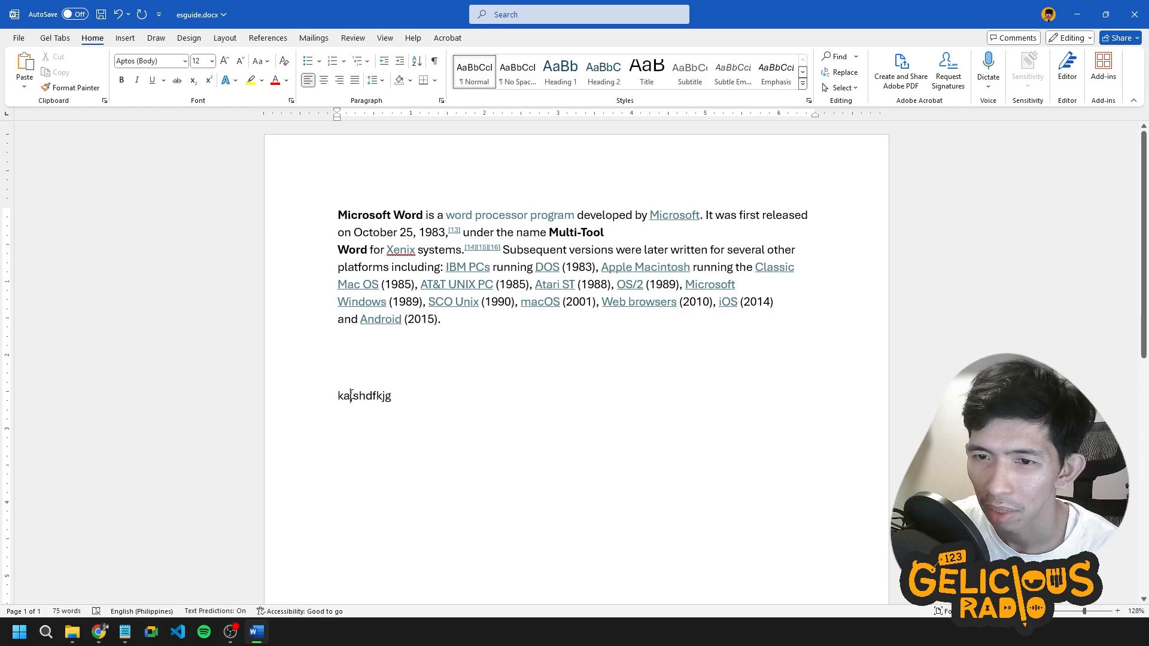
# Format the test word "kajshdfkjg" as red, bold text in the Abadi font.
pyautogui.tripleClick(393, 406)
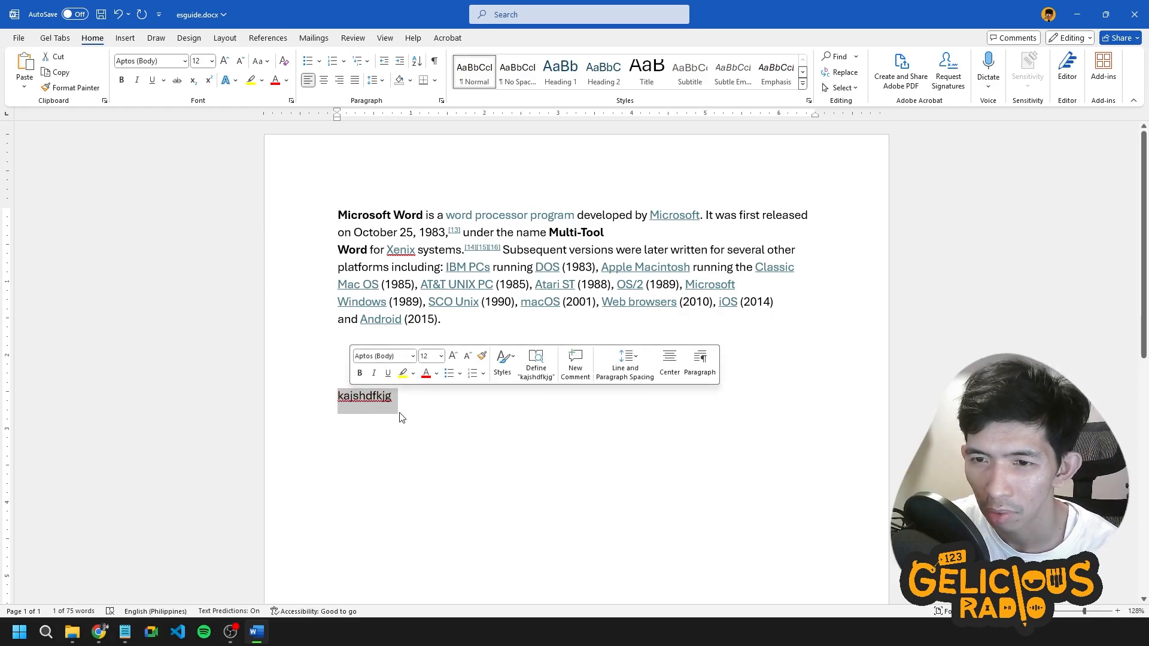
pyautogui.click(401, 398)
pyautogui.moveTo(402, 398); pyautogui.dragTo(304, 402)
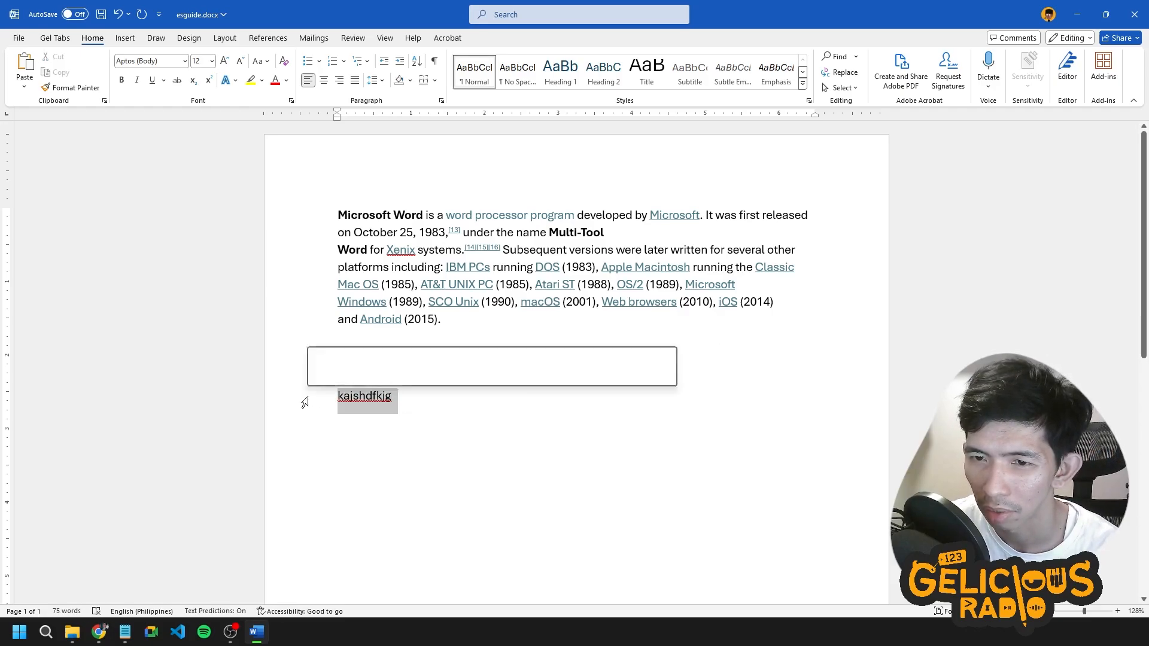
pyautogui.click(384, 375)
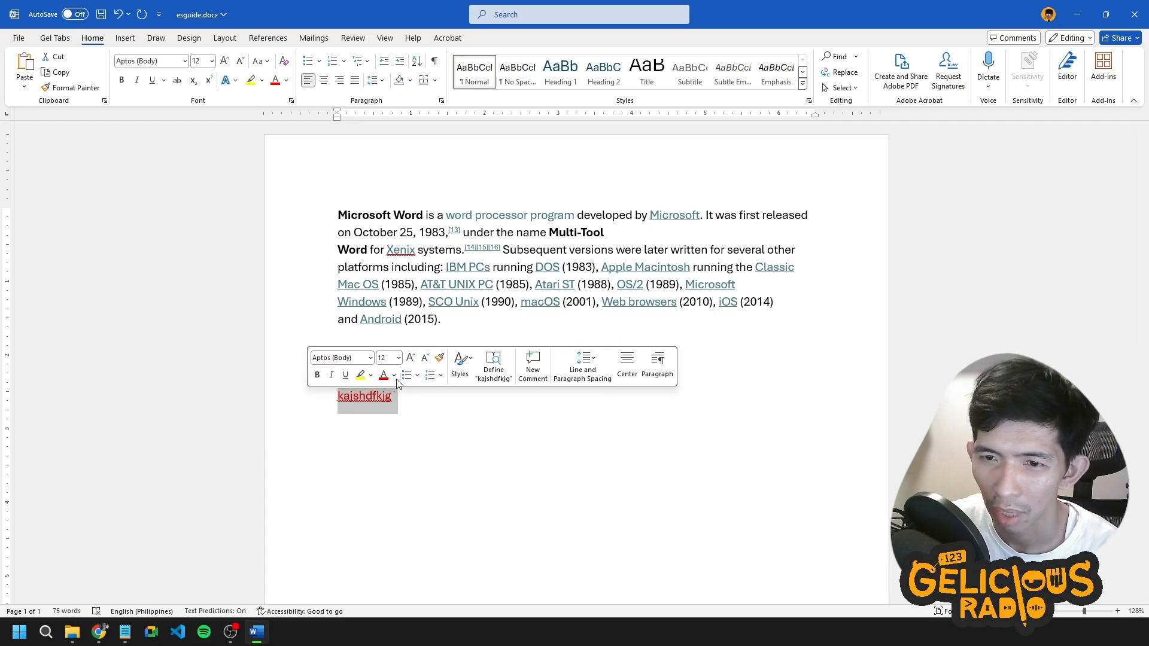
pyautogui.click(317, 375)
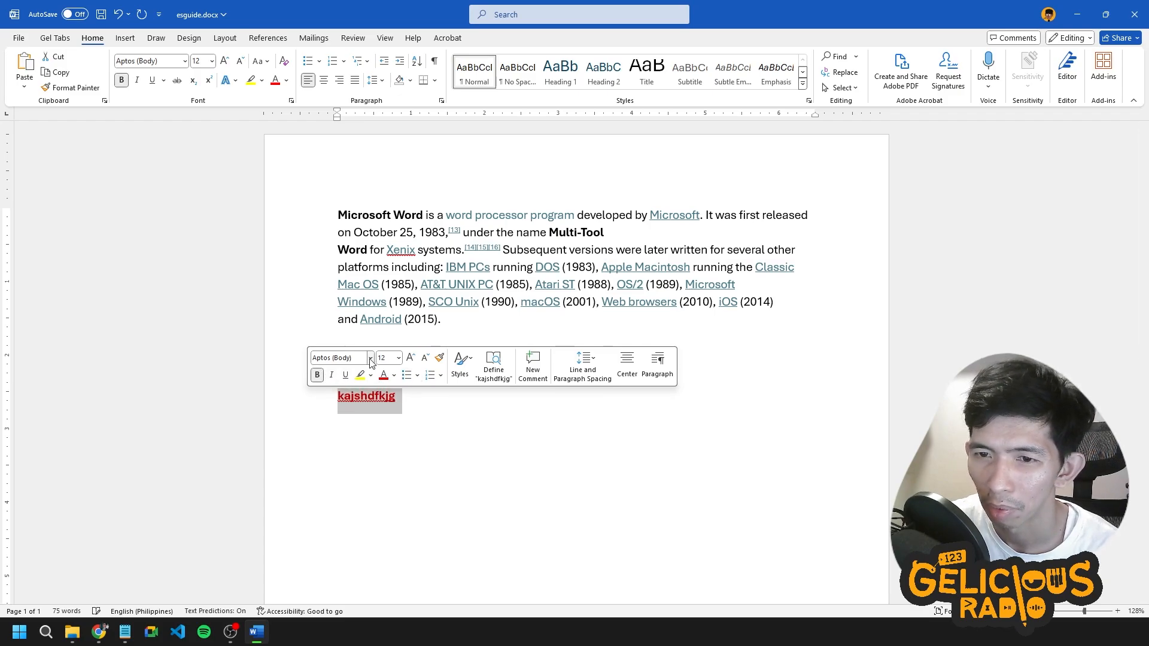
pyautogui.click(370, 358)
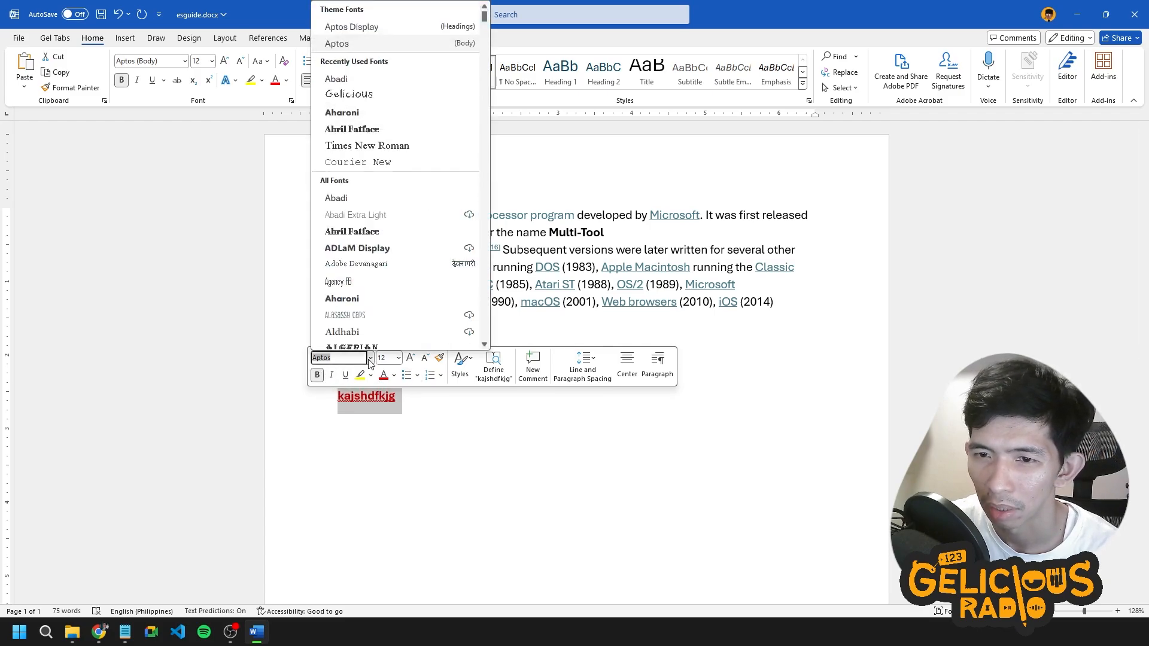
pyautogui.click(361, 198)
pyautogui.click(453, 431)
# Copy the test word's formatting onto the whole Microsoft Word paragraph with Format Painter.
pyautogui.doubleClick(364, 395)
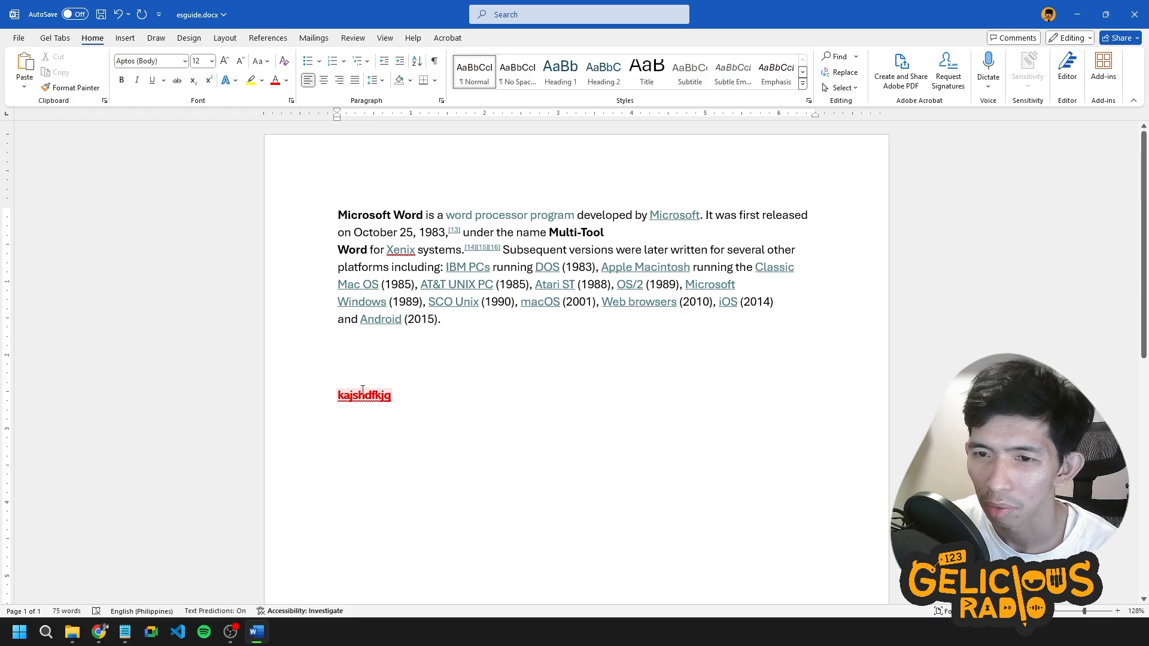
pyautogui.click(71, 87)
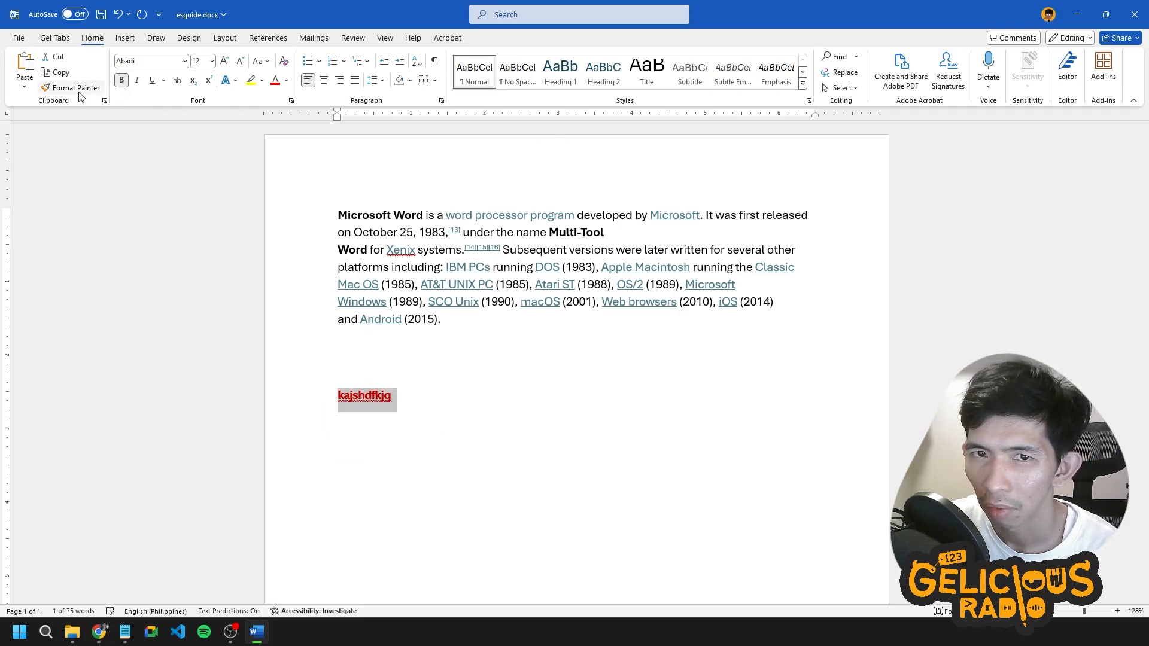
pyautogui.moveTo(333, 215)
pyautogui.mouseDown()
pyautogui.moveTo(443, 267)
pyautogui.moveTo(491, 339)
pyautogui.mouseUp()
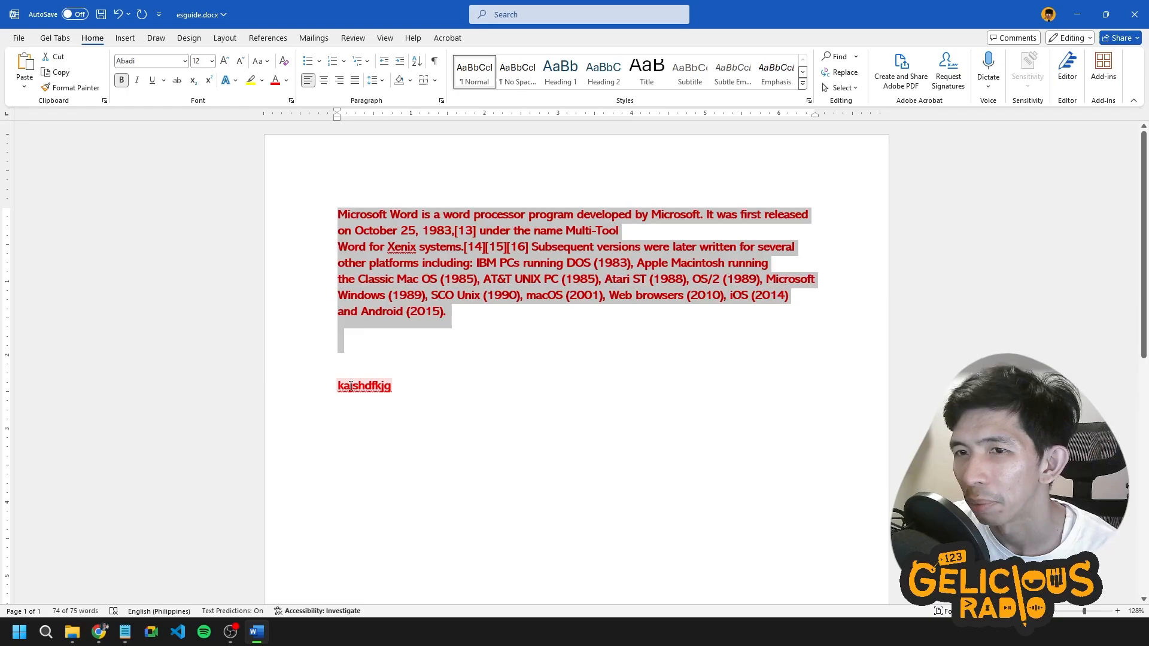
# Undo the copied formatting, the test word's formatting, and the test word with its blank lines.
pyautogui.click(477, 404)
pyautogui.hotkey('ctrl', 'z')
pyautogui.hotkey('ctrl', 'z')
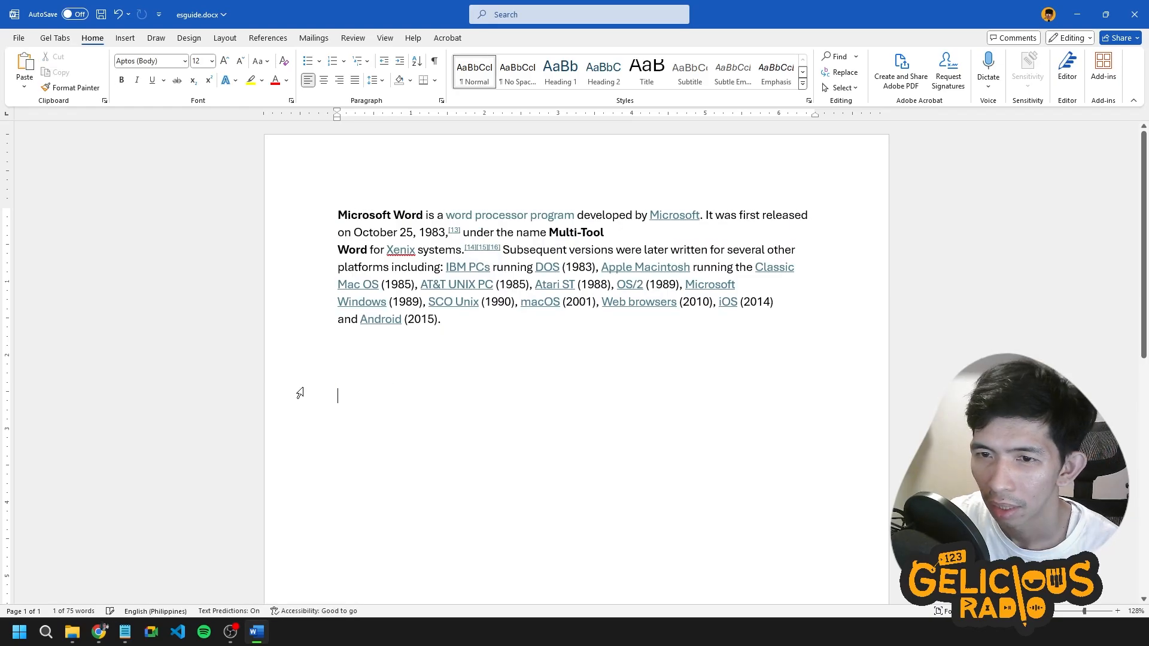
pyautogui.hotkey('ctrl', 'z')
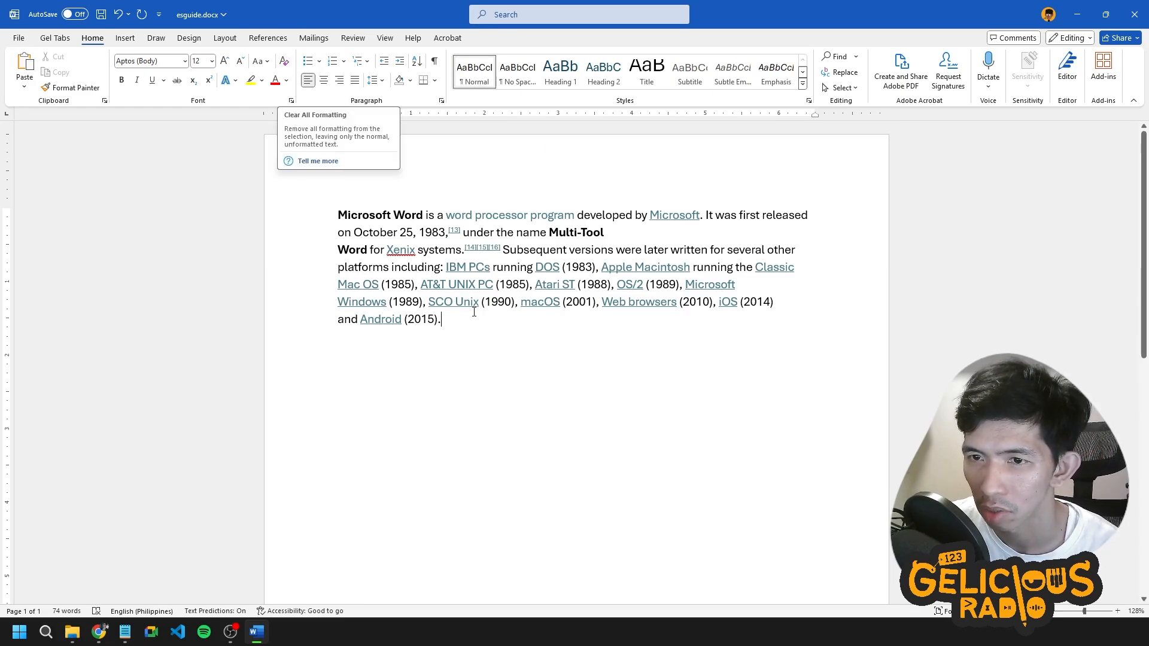
# Clear all formatting from the Microsoft Word paragraph, and select its opening text through "October 25,".
pyautogui.moveTo(479, 336); pyautogui.dragTo(285, 215)
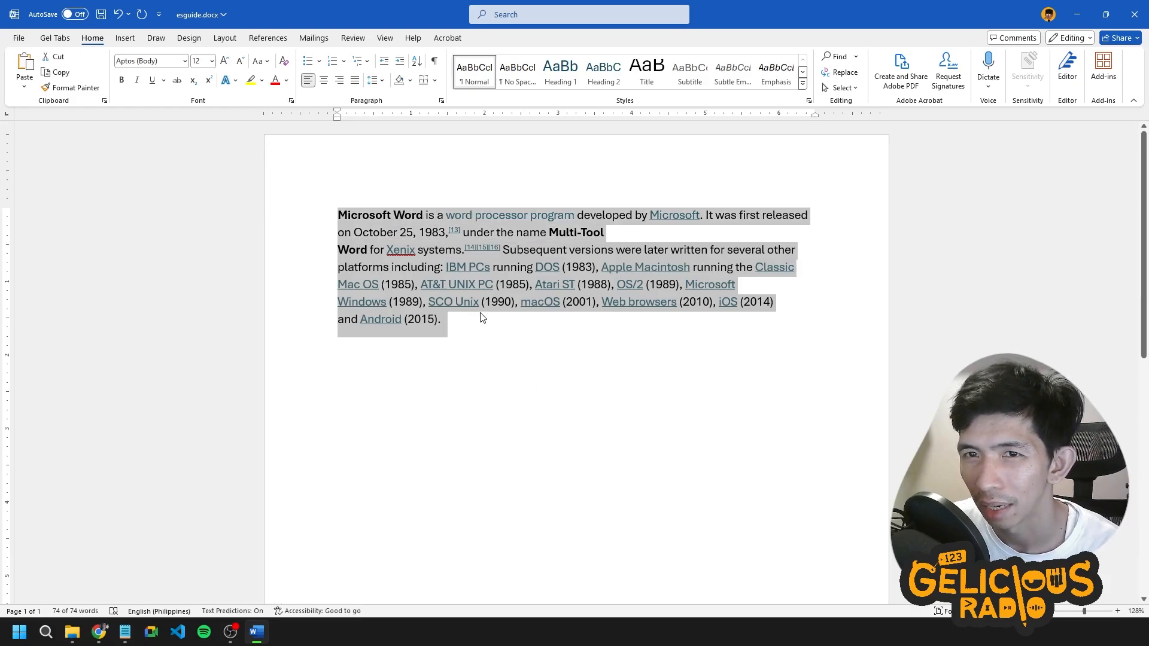
pyautogui.click(286, 63)
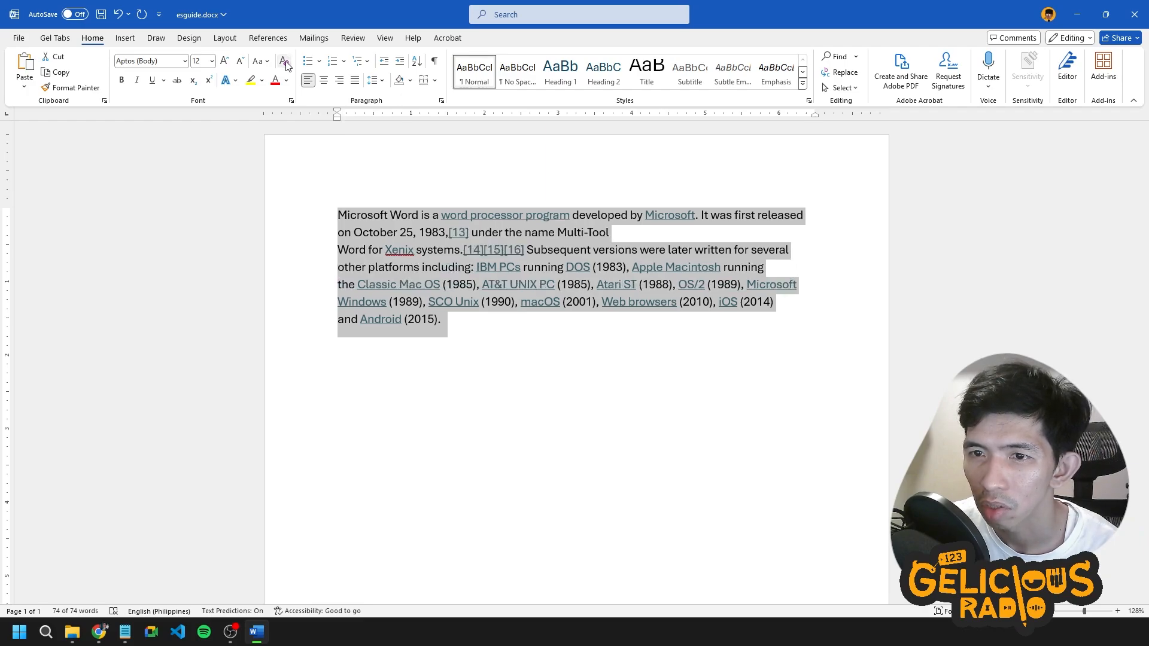
pyautogui.click(390, 217)
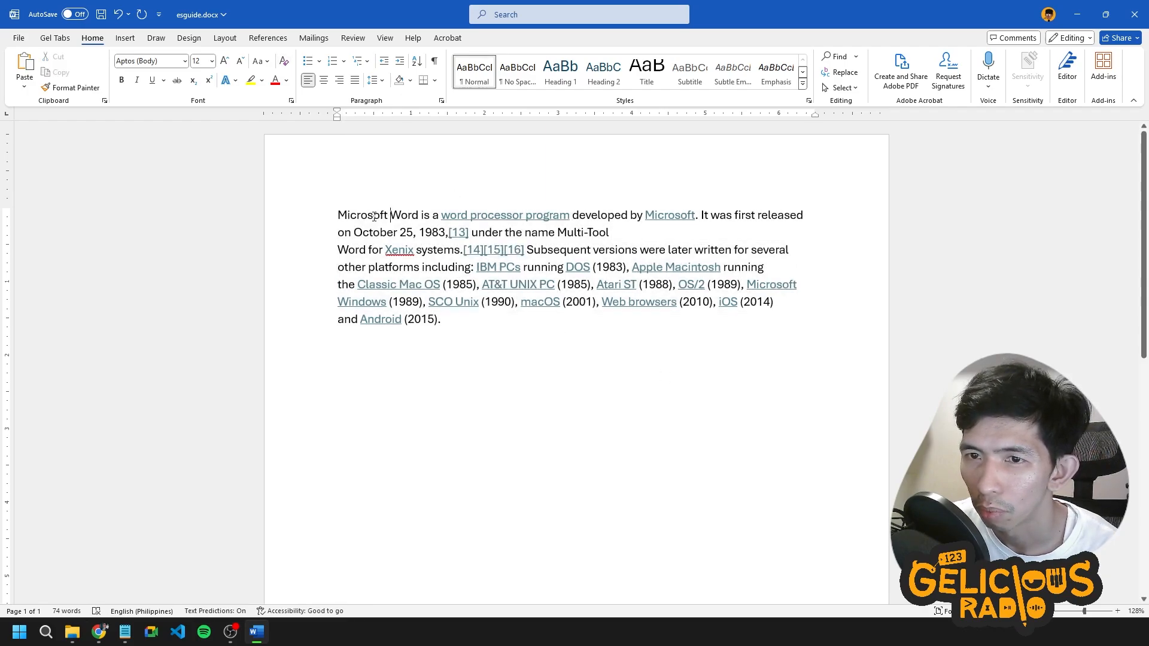
pyautogui.moveTo(339, 217); pyautogui.dragTo(416, 234)
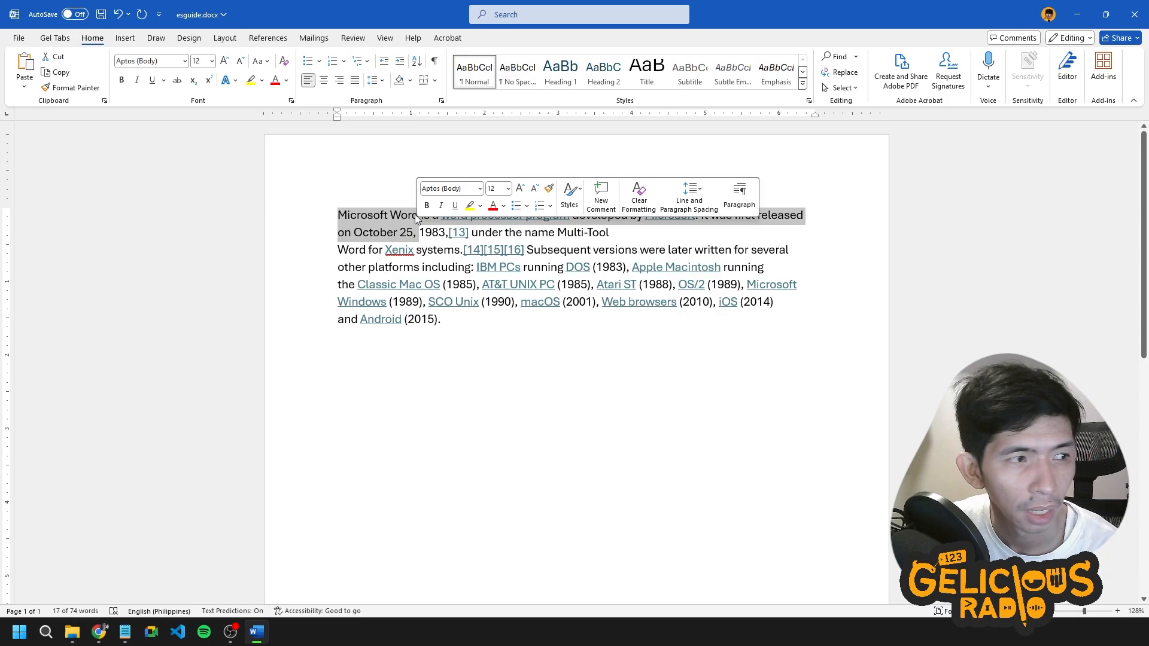
pyautogui.click(424, 264)
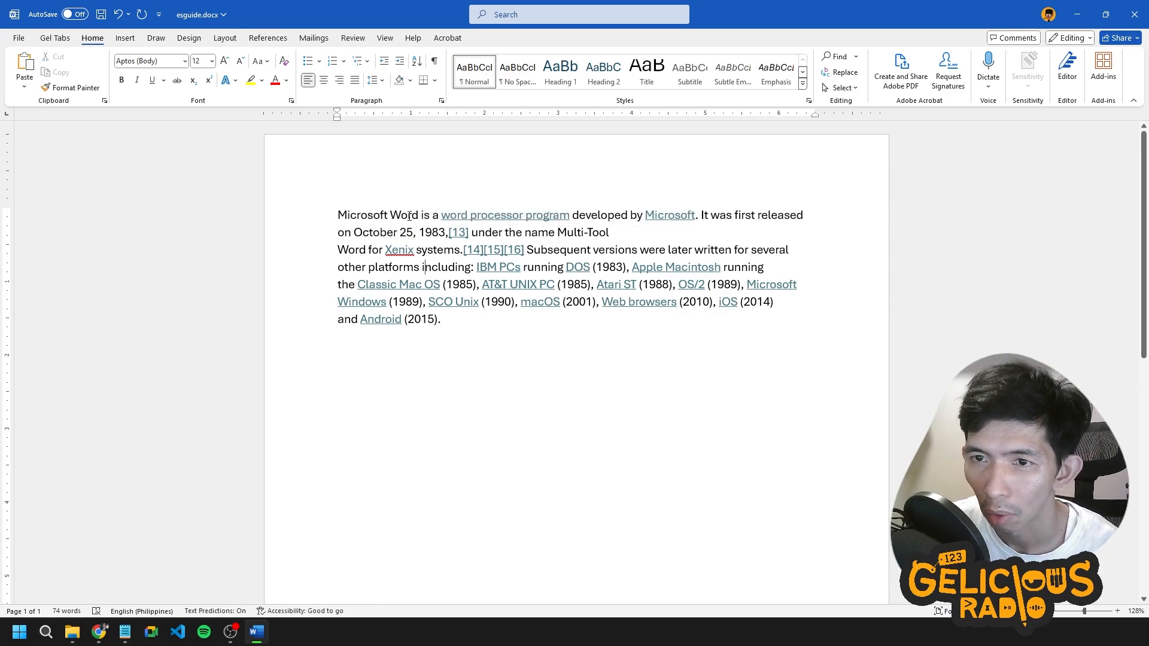
pyautogui.moveTo(421, 215); pyautogui.dragTo(338, 213)
pyautogui.click(595, 349)
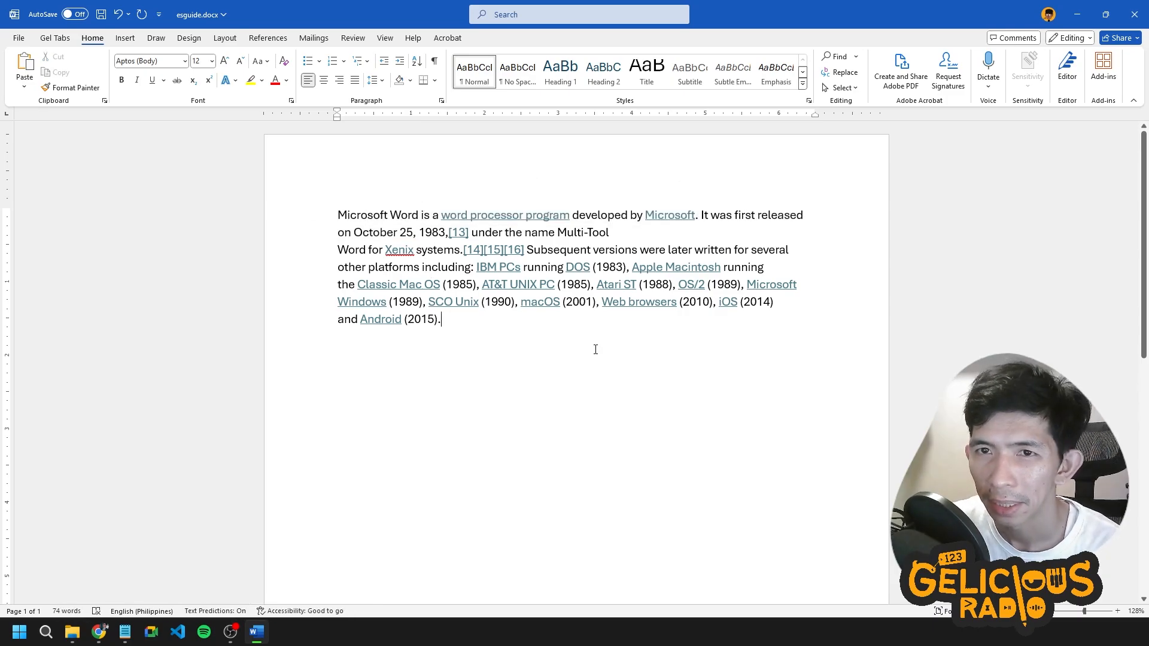
# Try centre and right alignment on the whole Microsoft Word paragraph, and finish with it justified.
pyautogui.moveTo(596, 350); pyautogui.dragTo(247, 210)
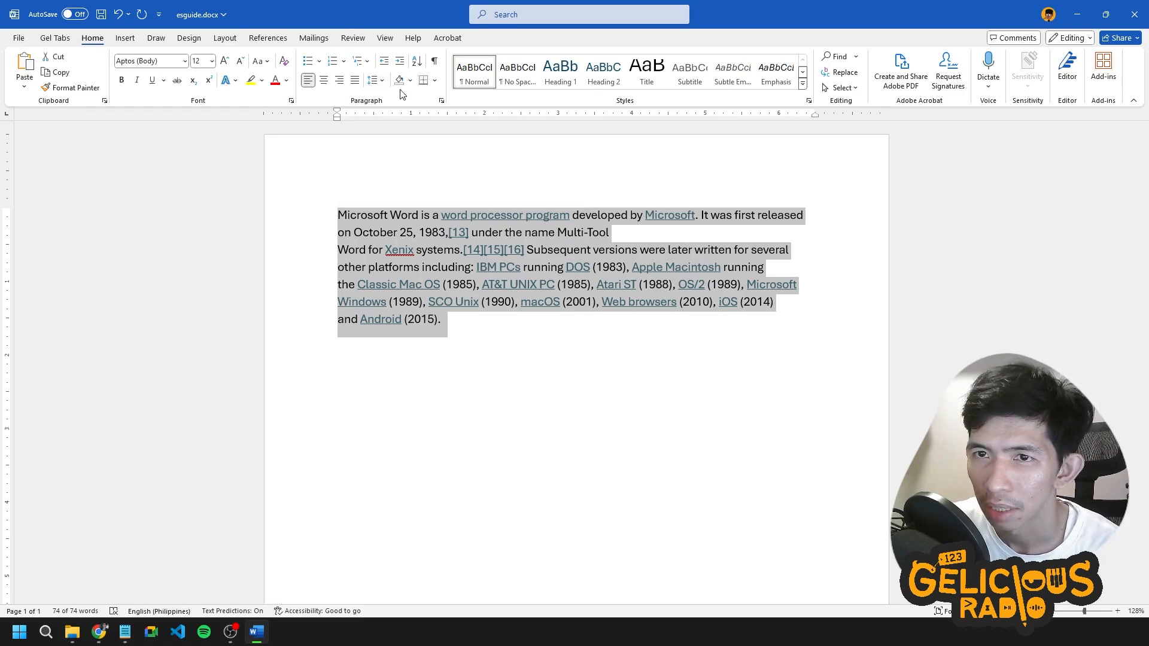
pyautogui.click(324, 79)
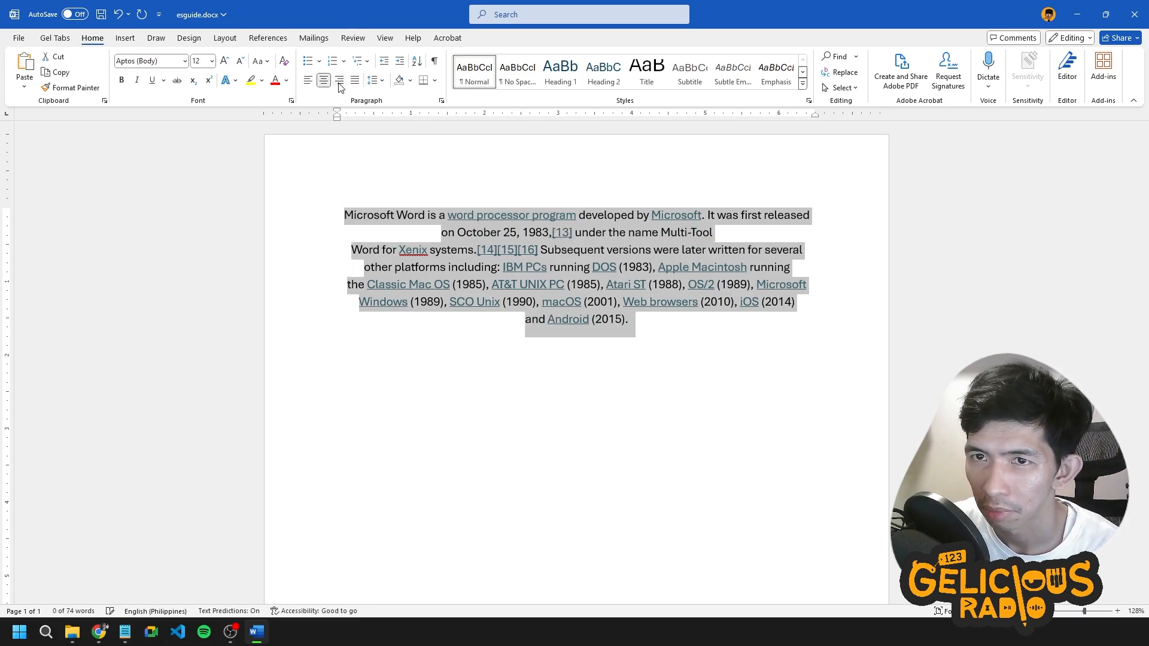
pyautogui.click(340, 81)
pyautogui.click(355, 80)
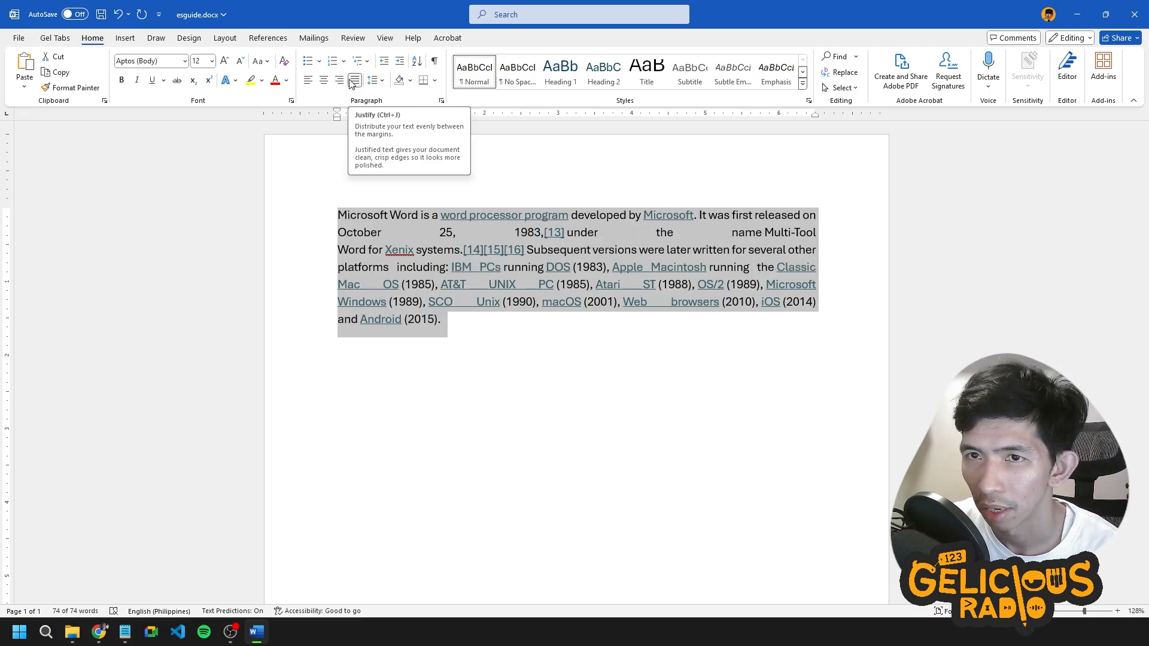
# Set the Microsoft Word paragraph to single line spacing with 0 spacing after and no space added between paragraphs of the same style.
pyautogui.click(384, 82)
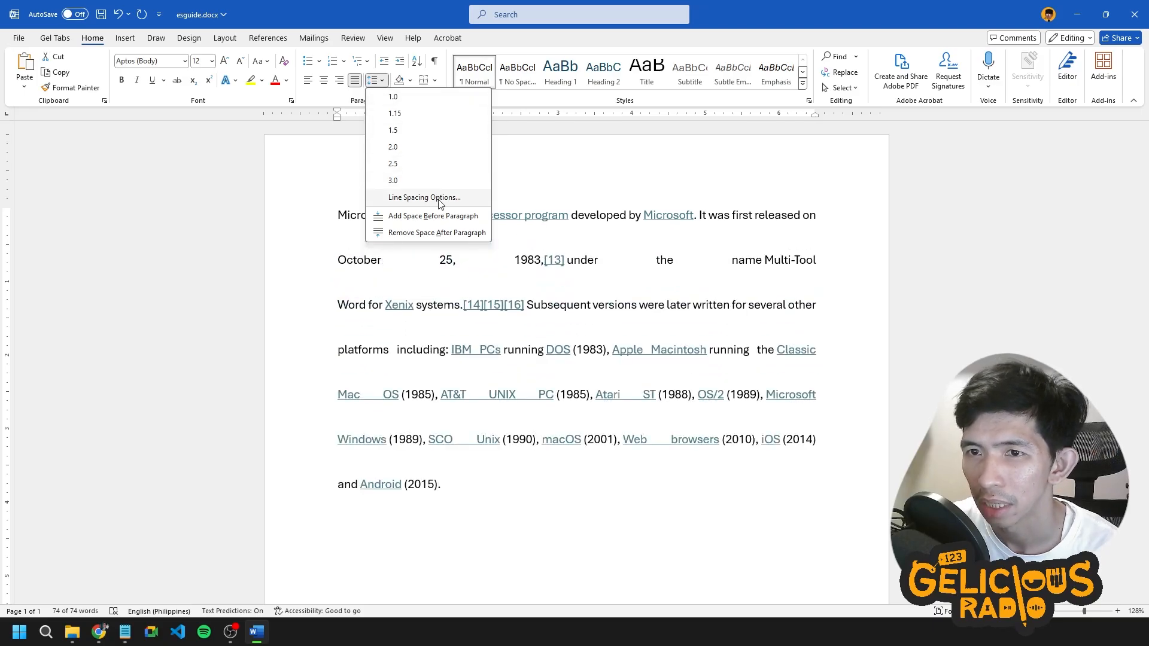
pyautogui.click(407, 199)
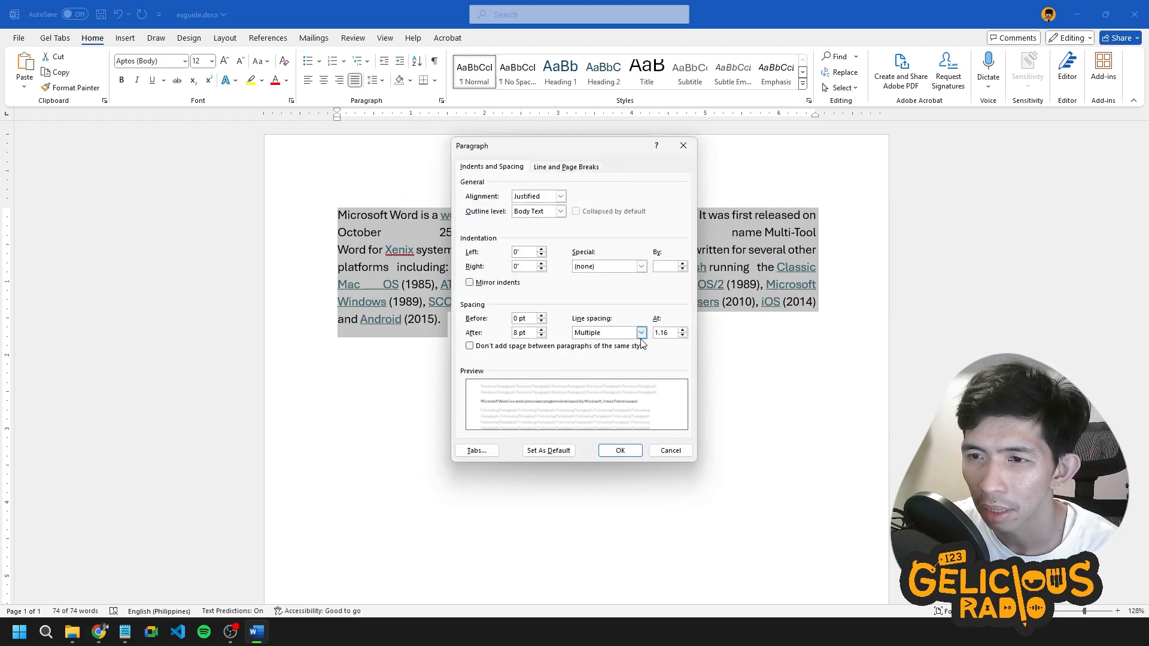
pyautogui.click(615, 334)
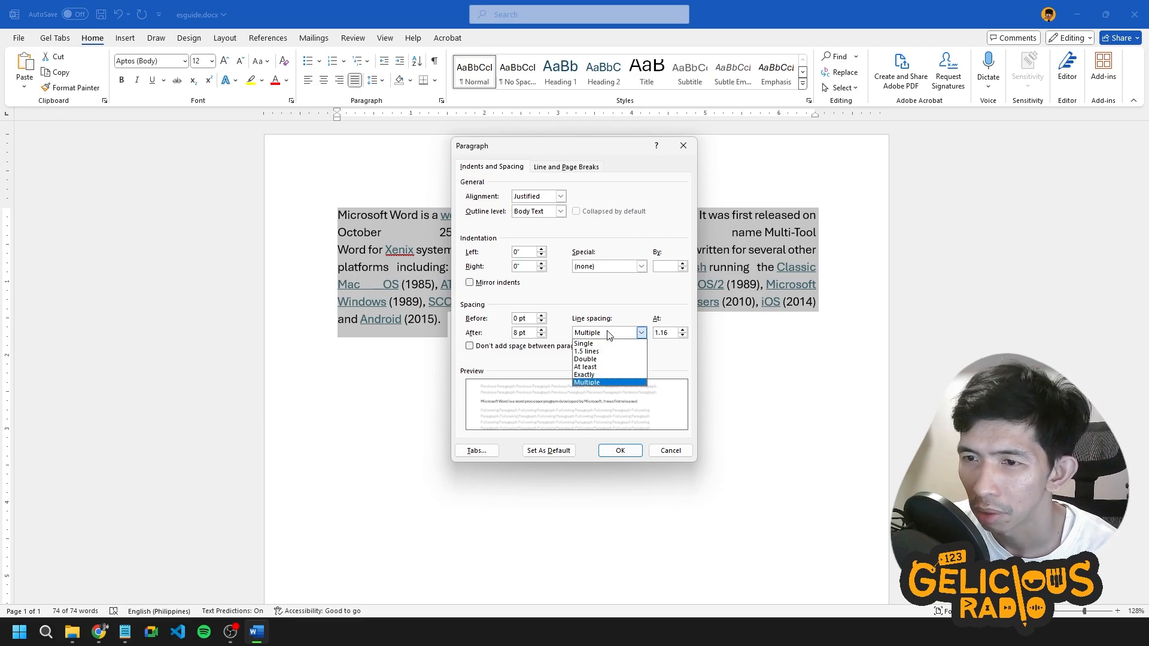
pyautogui.click(612, 347)
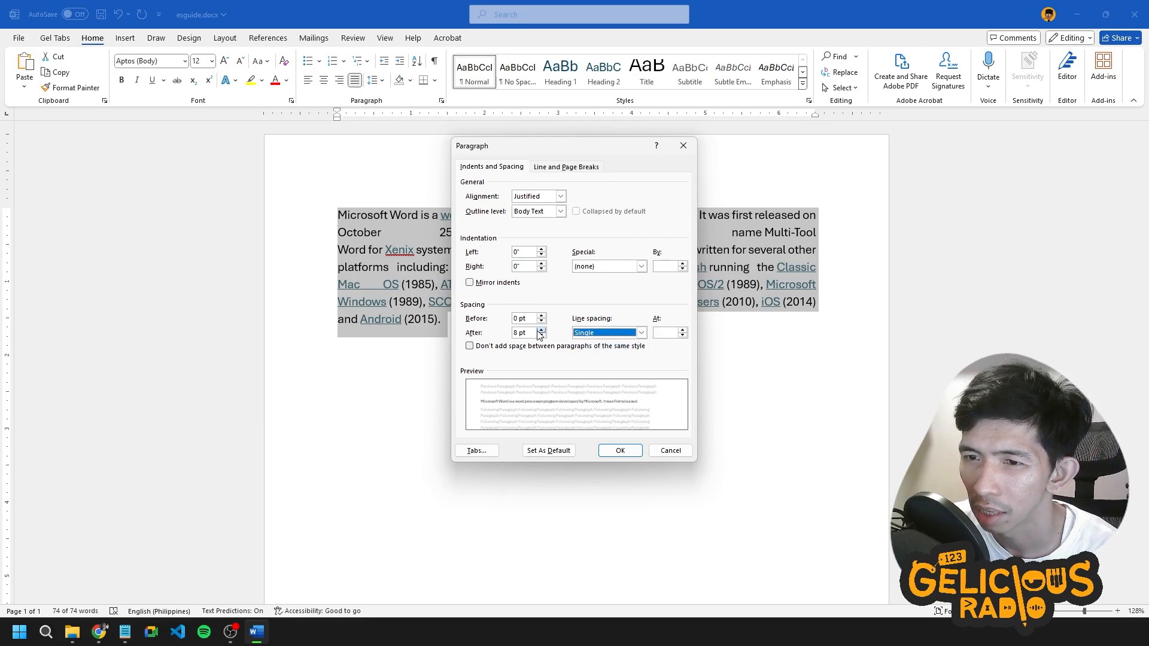
pyautogui.moveTo(531, 333); pyautogui.dragTo(482, 322)
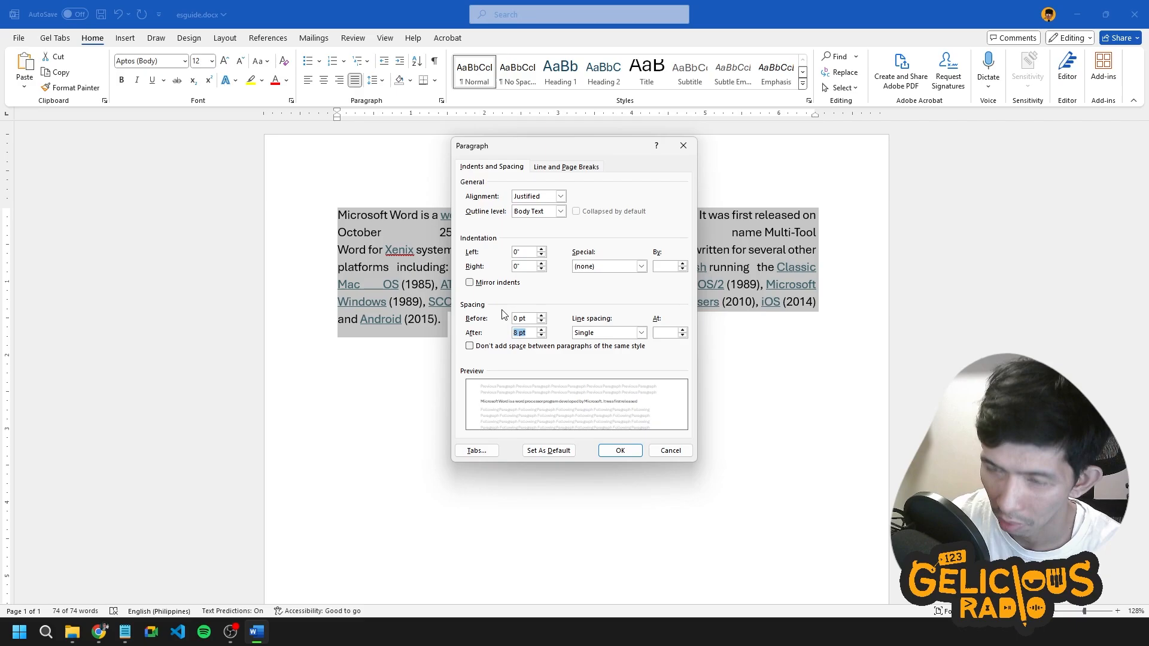
pyautogui.write('0')
pyautogui.press('Tab')
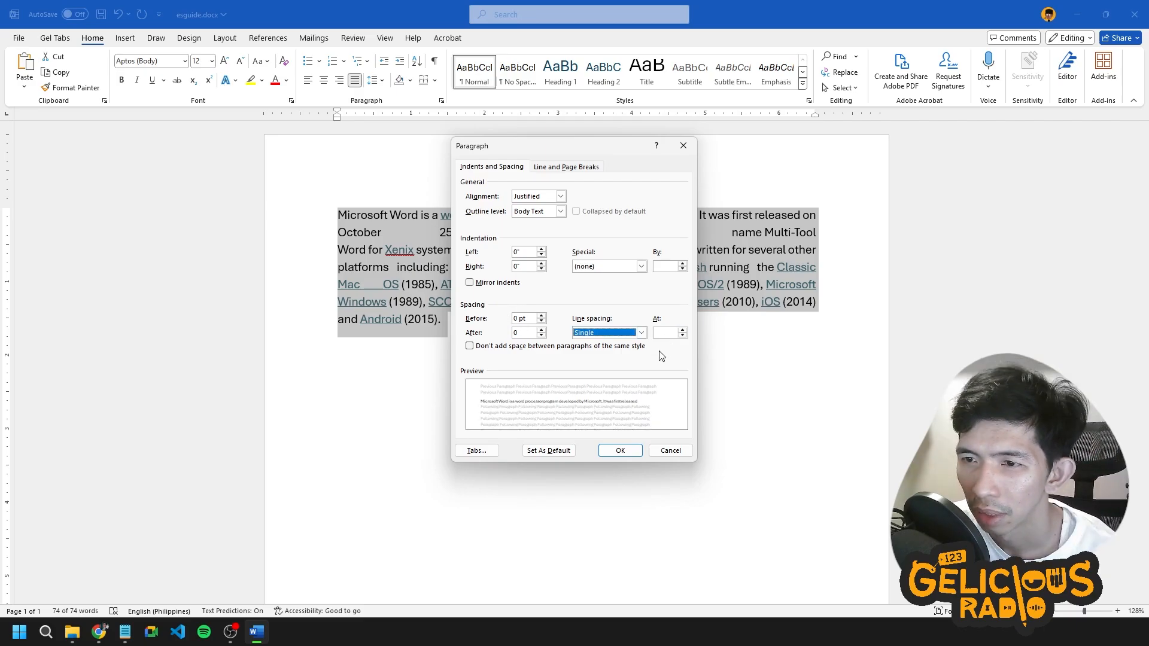
pyautogui.click(489, 348)
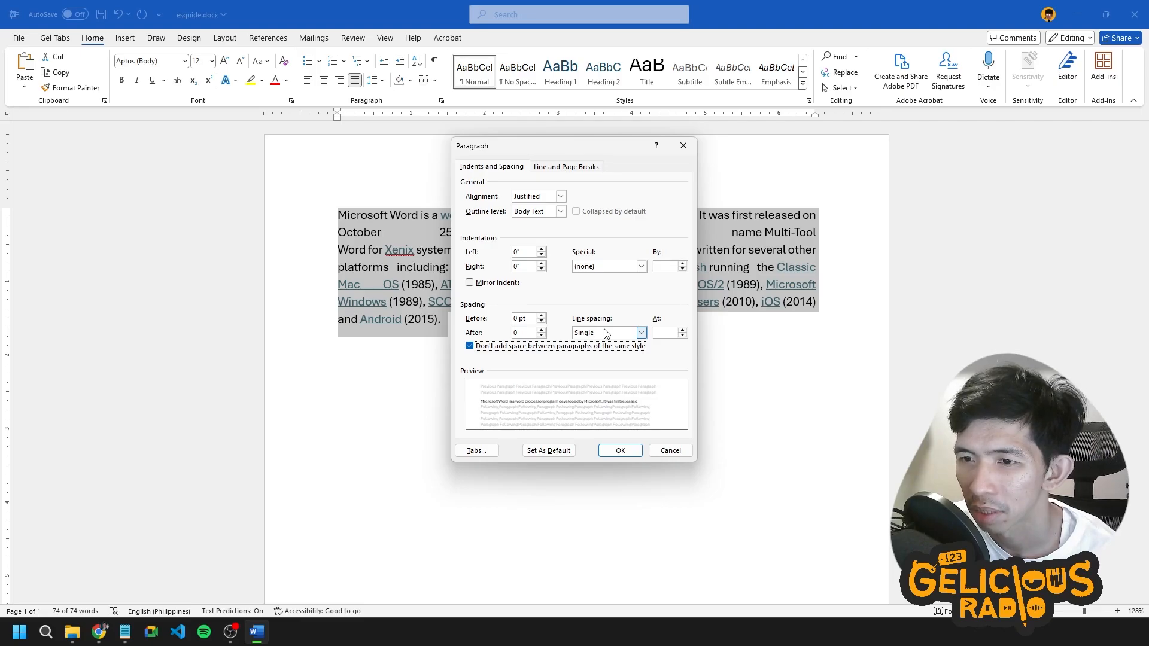
pyautogui.click(623, 453)
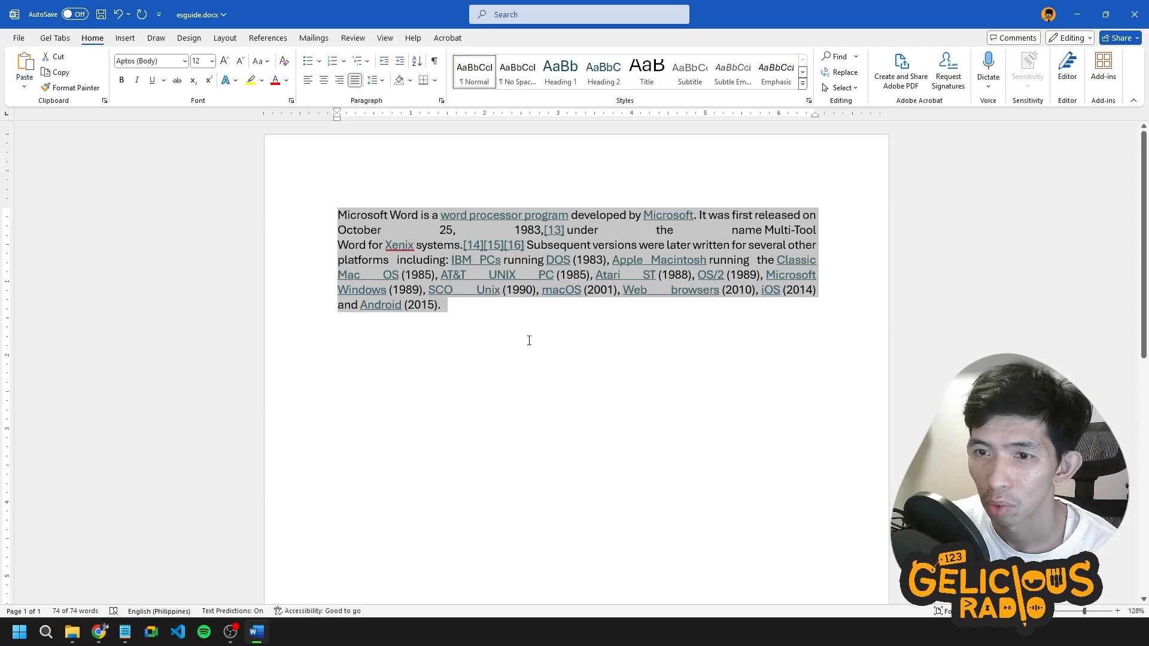
# Generate placeholder text below the Microsoft Word paragraph with =lorem().
pyautogui.click(548, 328)
pyautogui.press('Return')
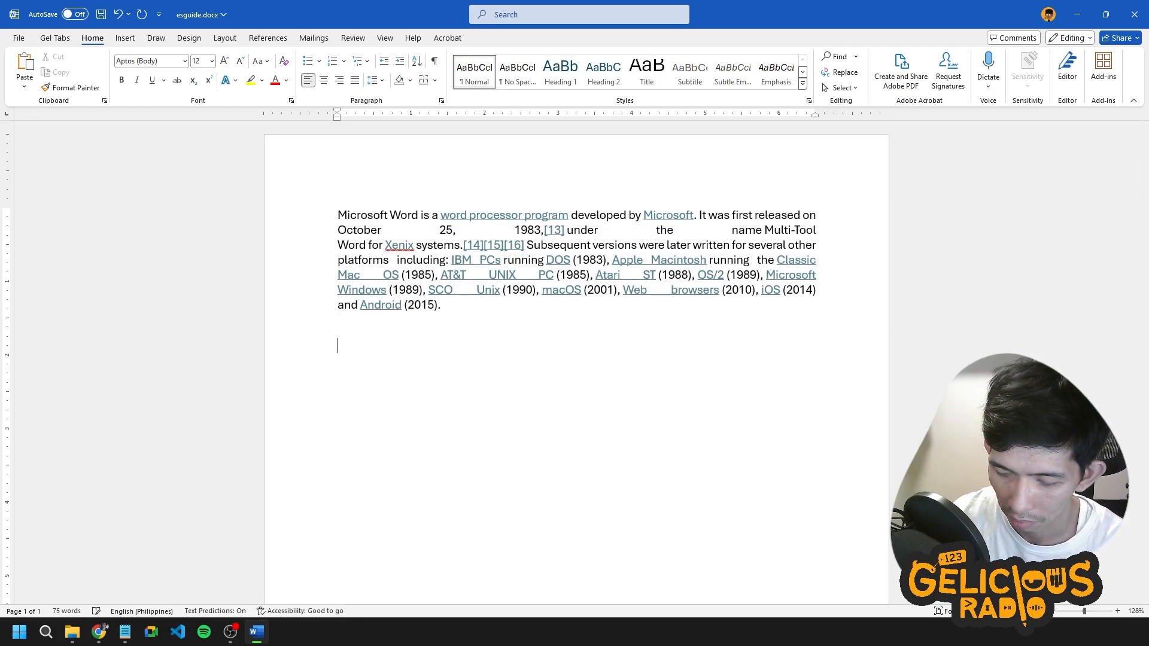
pyautogui.write('=lorem(')
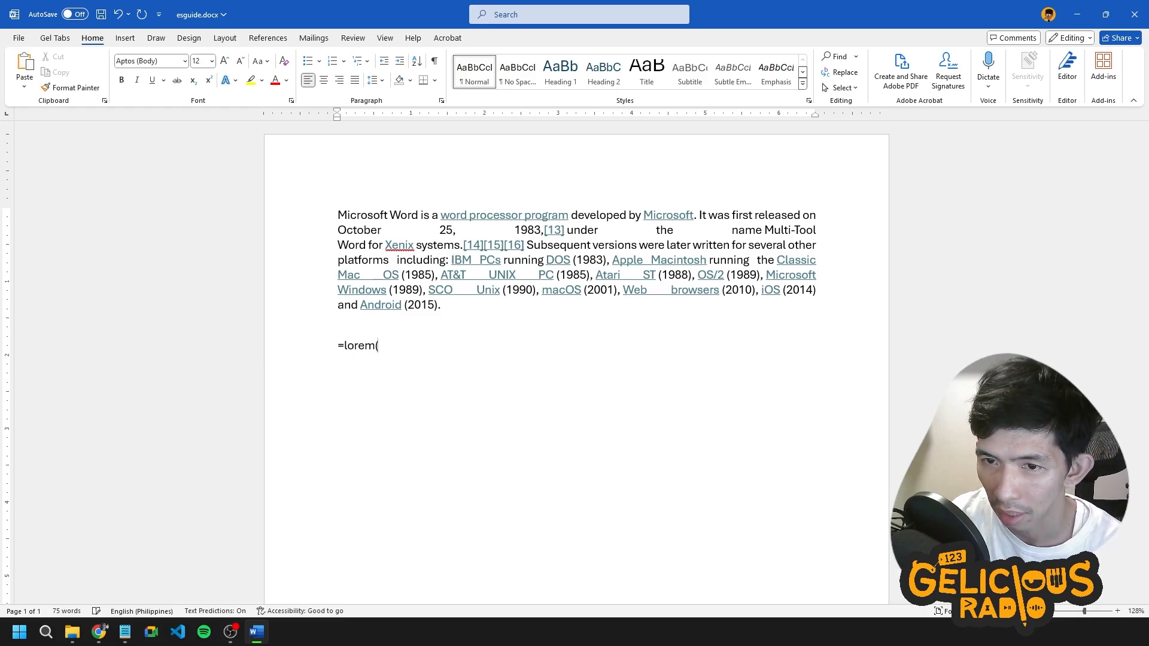
pyautogui.write(')')
pyautogui.press('Return')
# Set all Lorem ipsum paragraphs to single line spacing with 0 spacing after and no space added between paragraphs of the same style.
pyautogui.moveTo(622, 527); pyautogui.dragTo(179, 334)
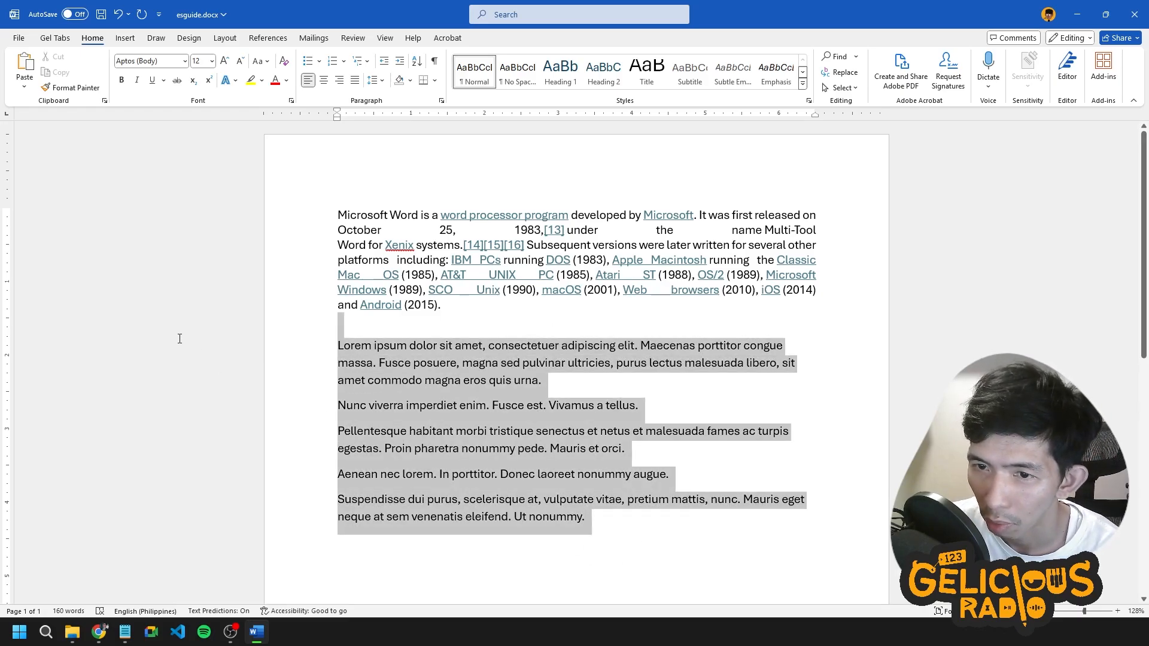
pyautogui.click(626, 454)
pyautogui.moveTo(313, 518); pyautogui.dragTo(301, 334)
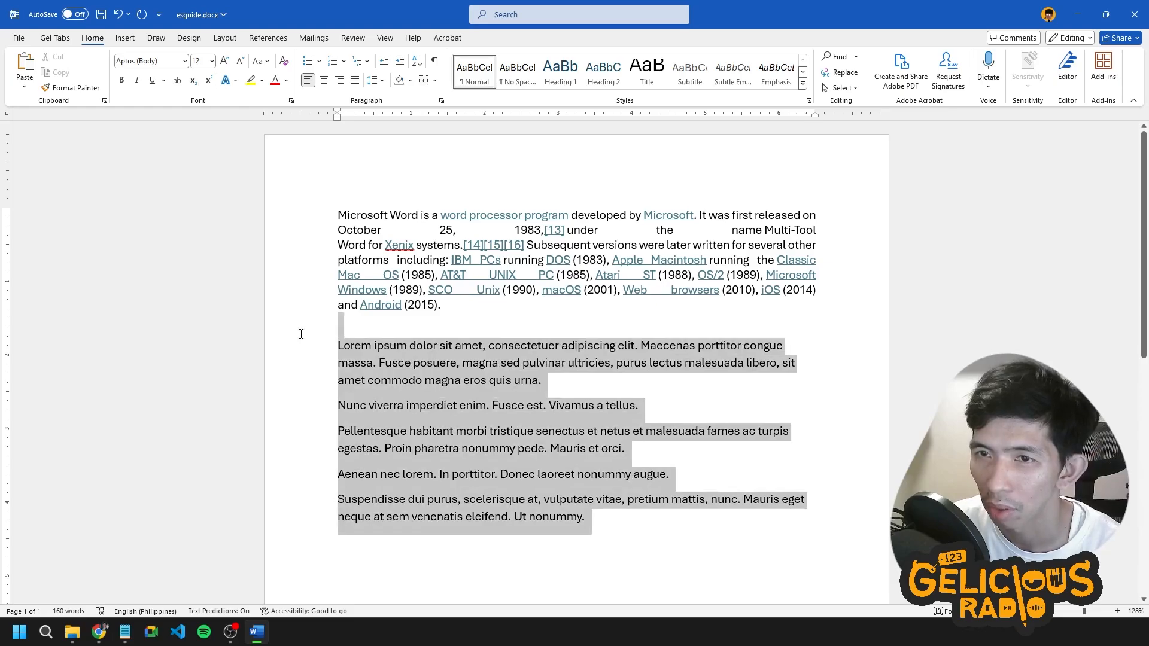
pyautogui.click(376, 81)
pyautogui.click(411, 197)
pyautogui.click(615, 334)
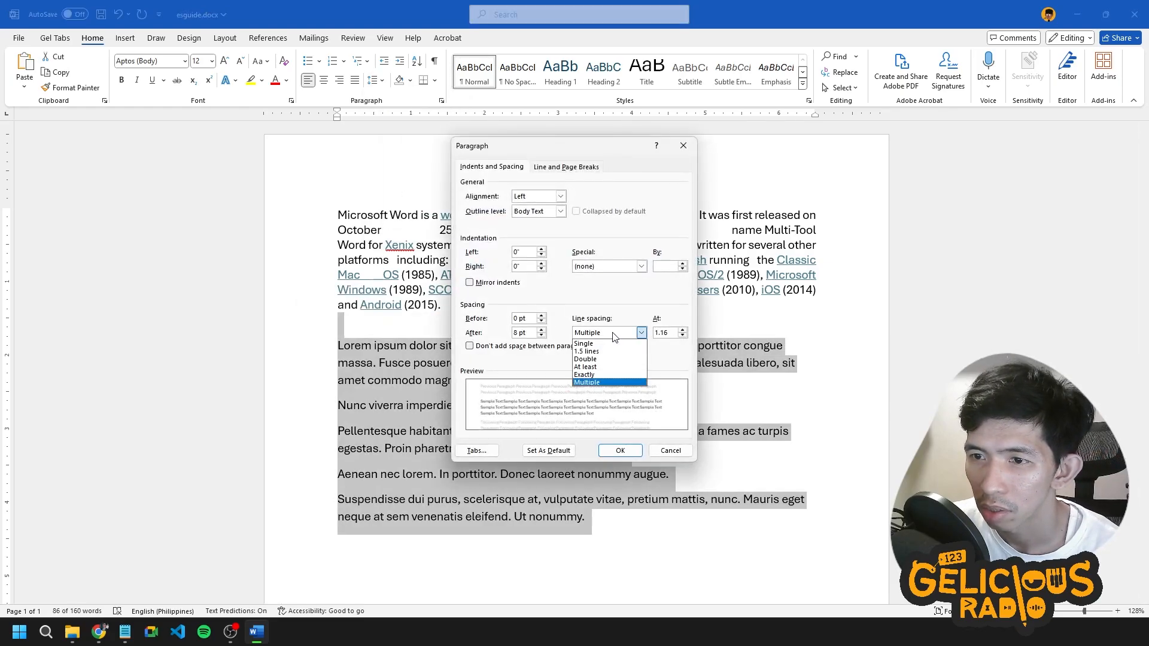
pyautogui.click(580, 343)
pyautogui.moveTo(529, 333); pyautogui.dragTo(418, 295)
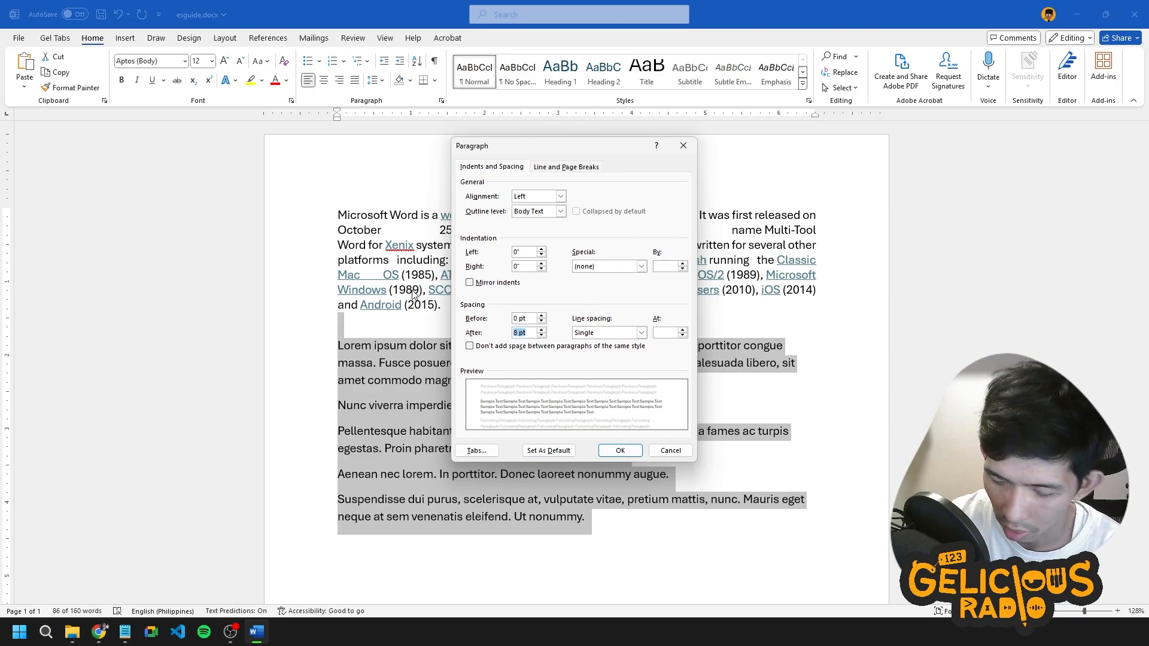
pyautogui.write('0')
pyautogui.click(484, 347)
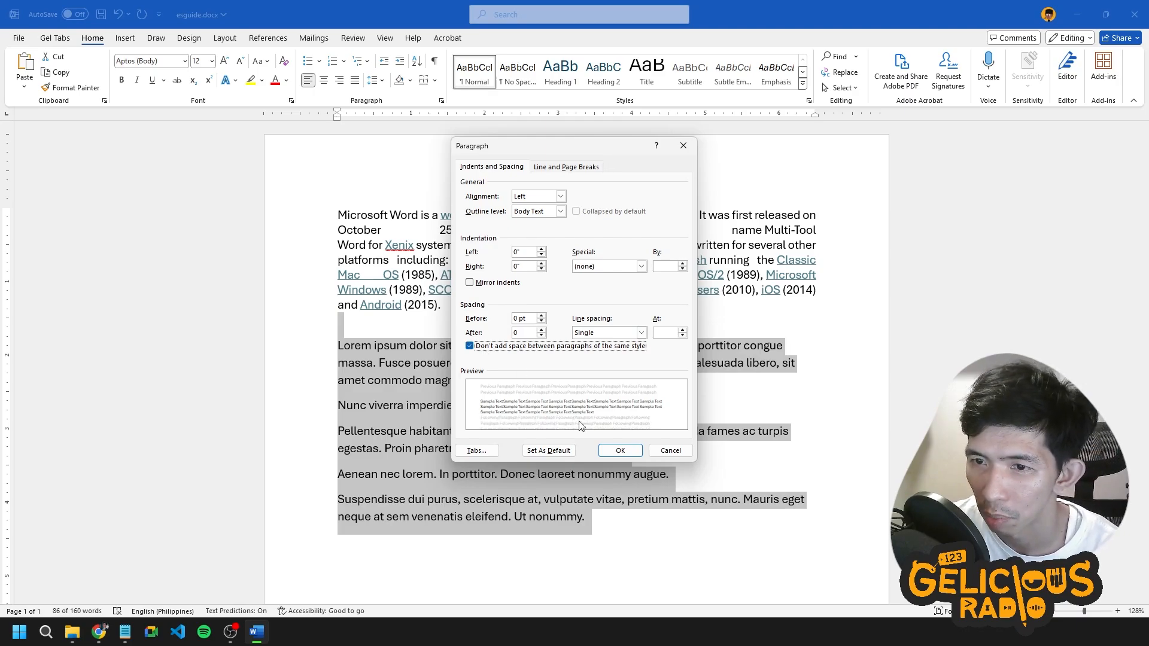
pyautogui.click(620, 451)
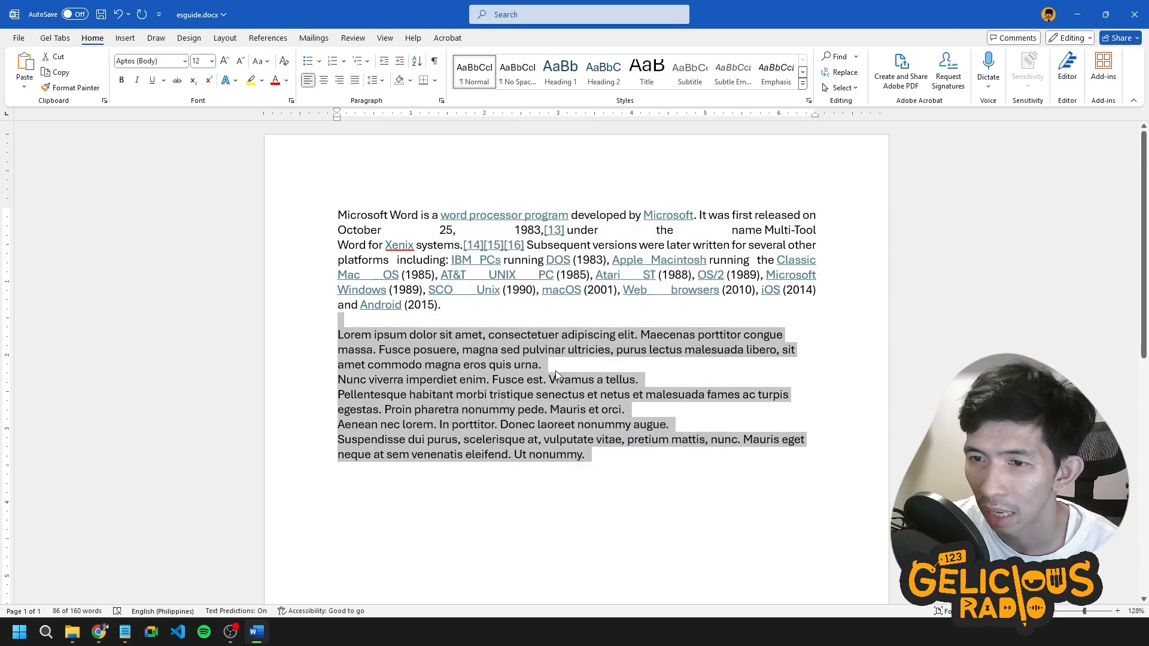
# Insert a blank line before each of the paragraphs starting with "Nunc viverra", "Pellentesque habitant" and "Aenean nec lorem".
pyautogui.click(348, 379)
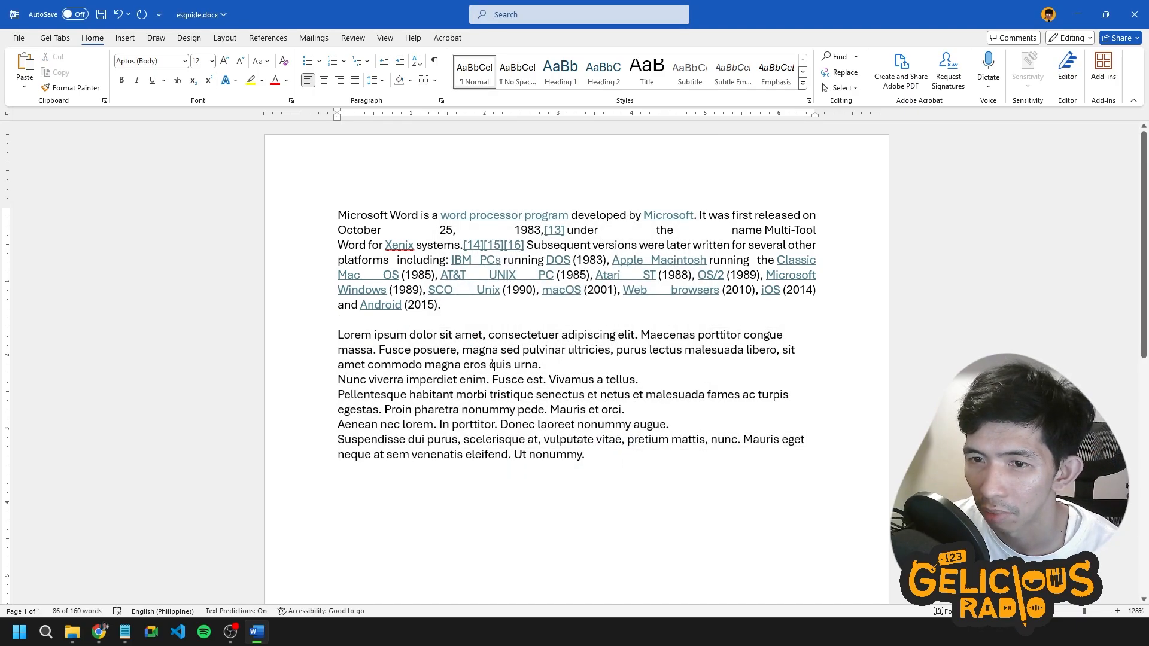
pyautogui.click(338, 379)
pyautogui.press('Return')
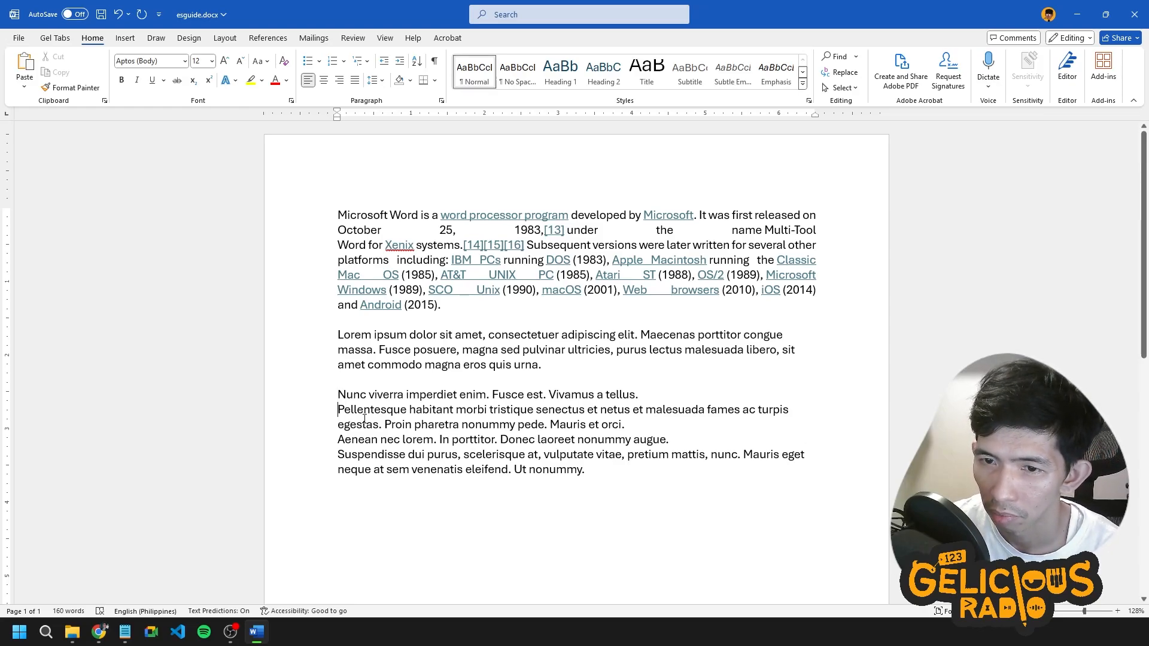
pyautogui.press('Return')
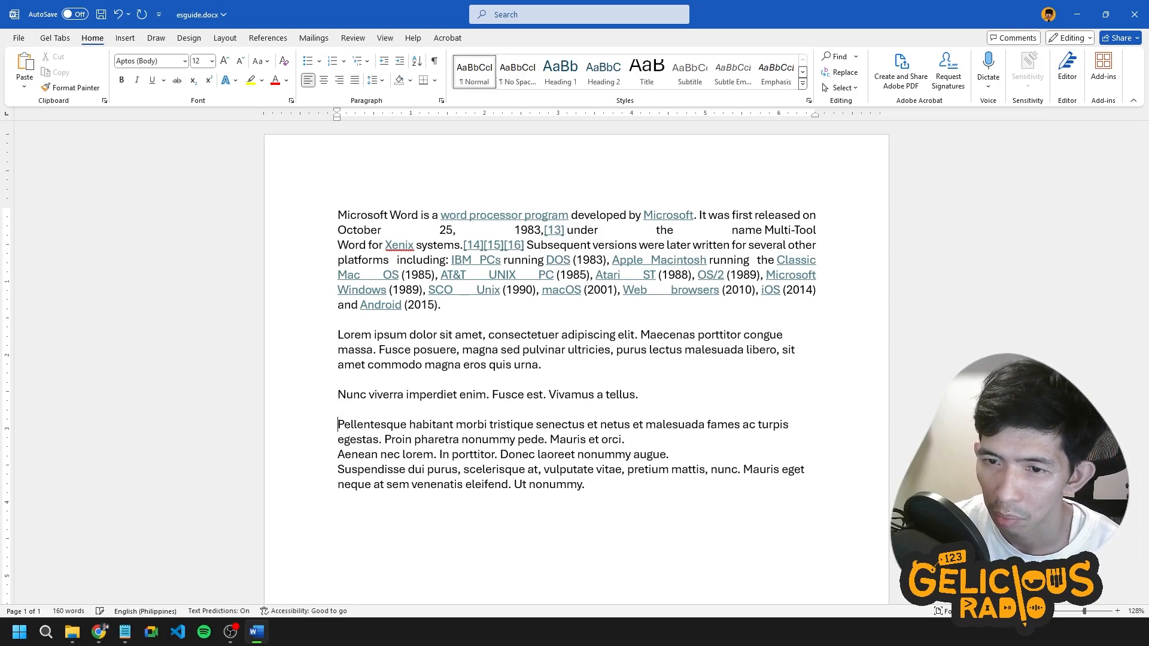
pyautogui.click(339, 454)
pyautogui.press('Return')
pyautogui.click(774, 537)
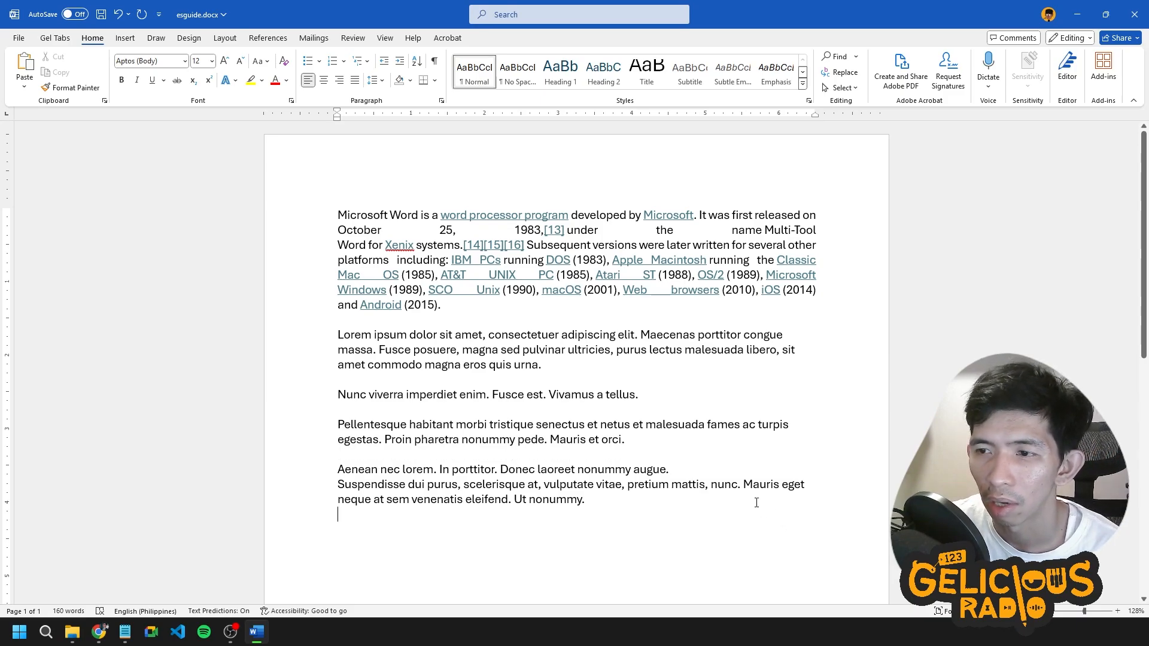
# Review the line spacing choices for the Lorem ipsum paragraphs without changing them.
pyautogui.moveTo(340, 329); pyautogui.dragTo(634, 502)
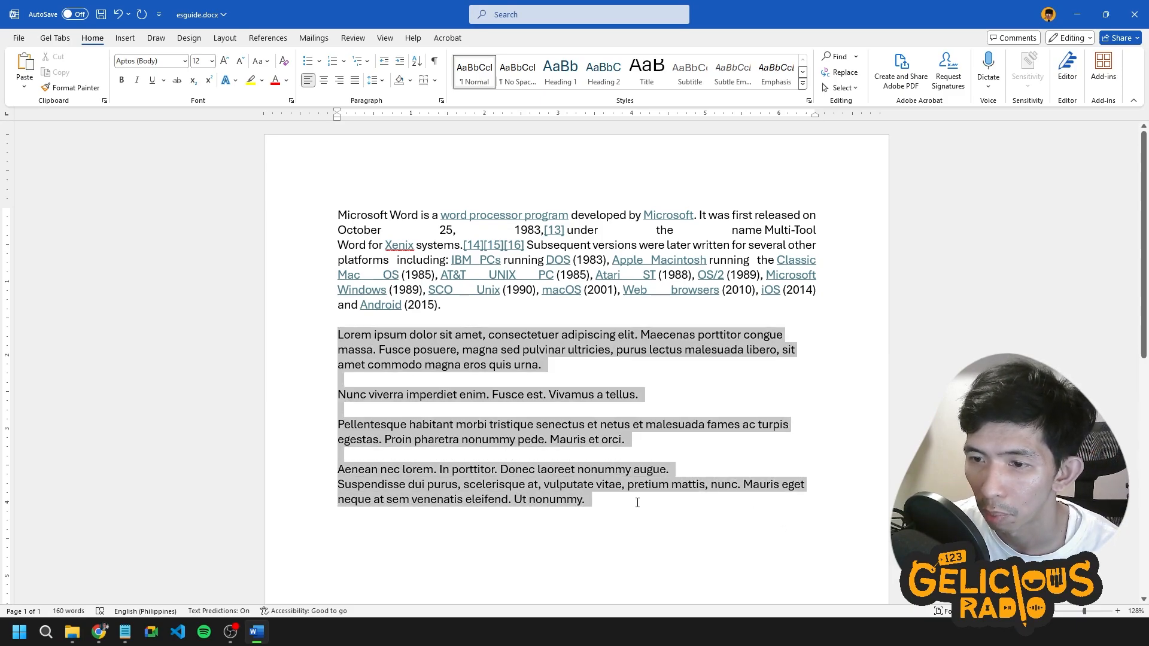
pyautogui.click(376, 81)
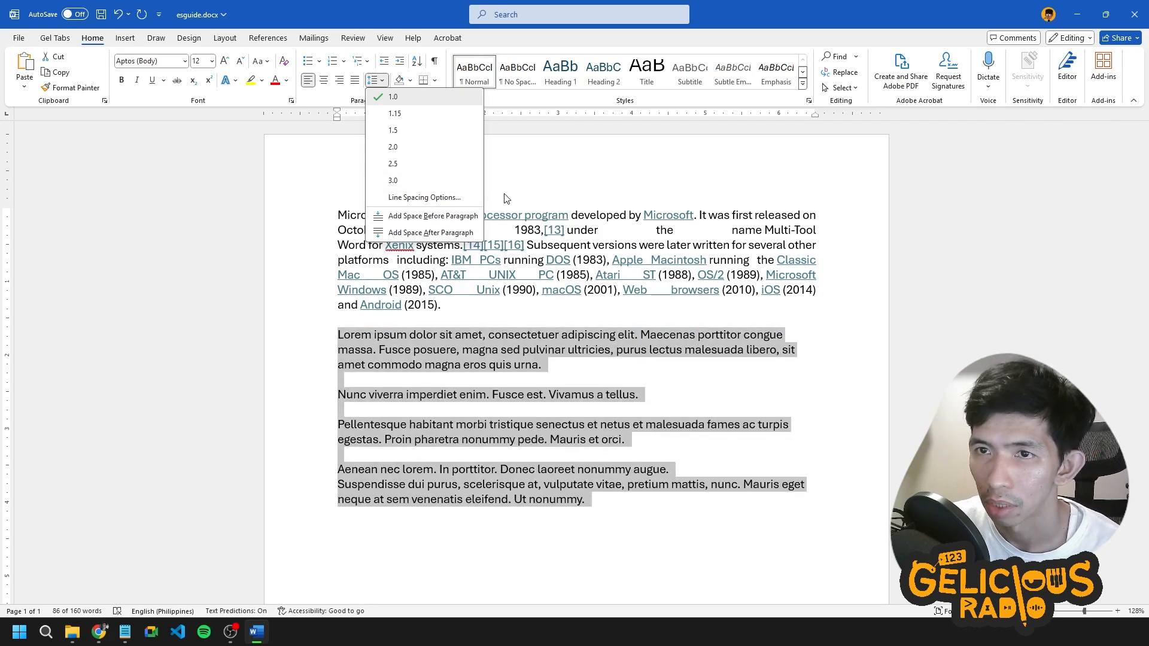
pyautogui.click(536, 176)
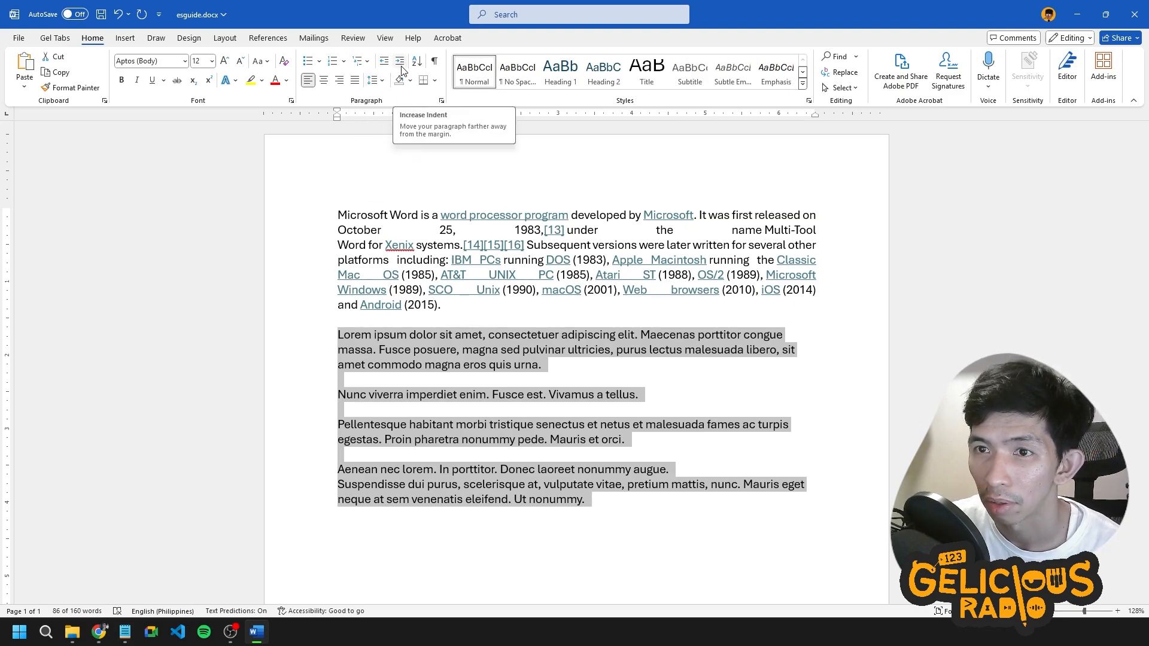
# Try a two-level tab indent at the start of the first Lorem ipsum paragraph, and remove it again.
pyautogui.click(549, 412)
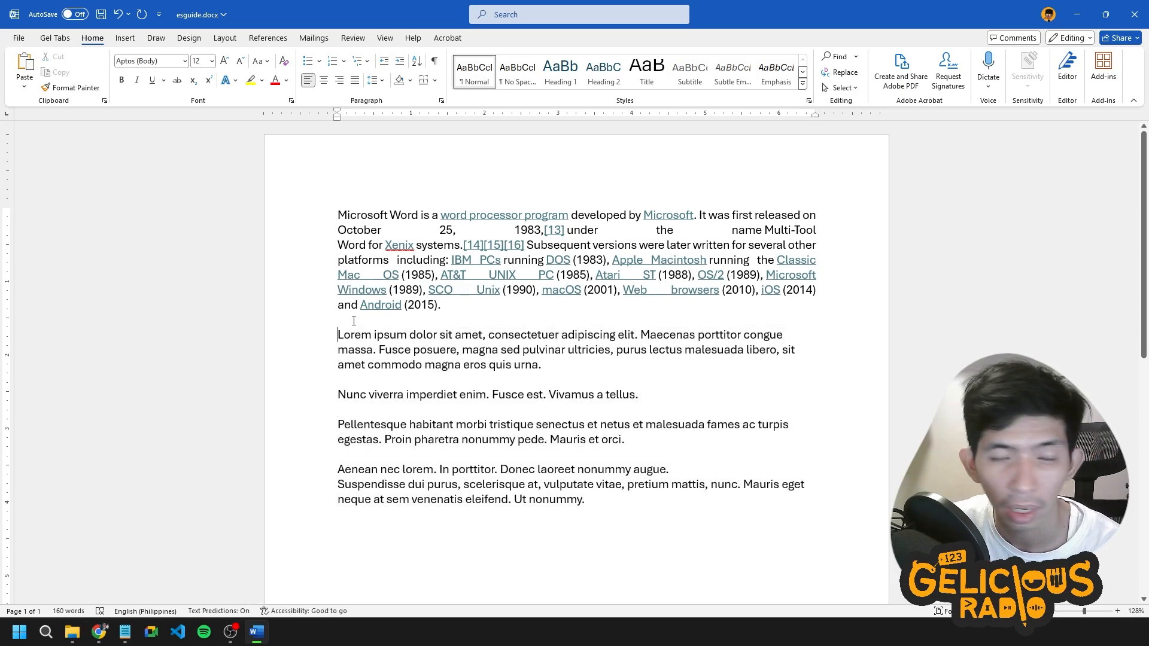
pyautogui.press('Tab')
pyautogui.press('Tab')
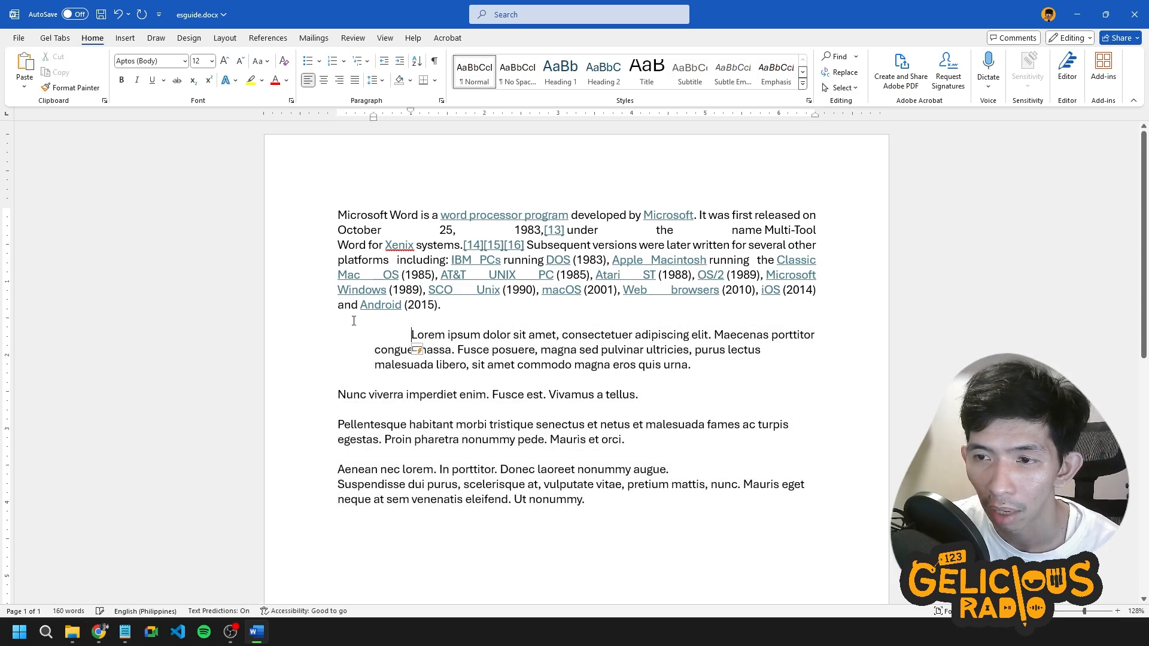
pyautogui.press('BackSpace')
pyautogui.press('BackSpace')
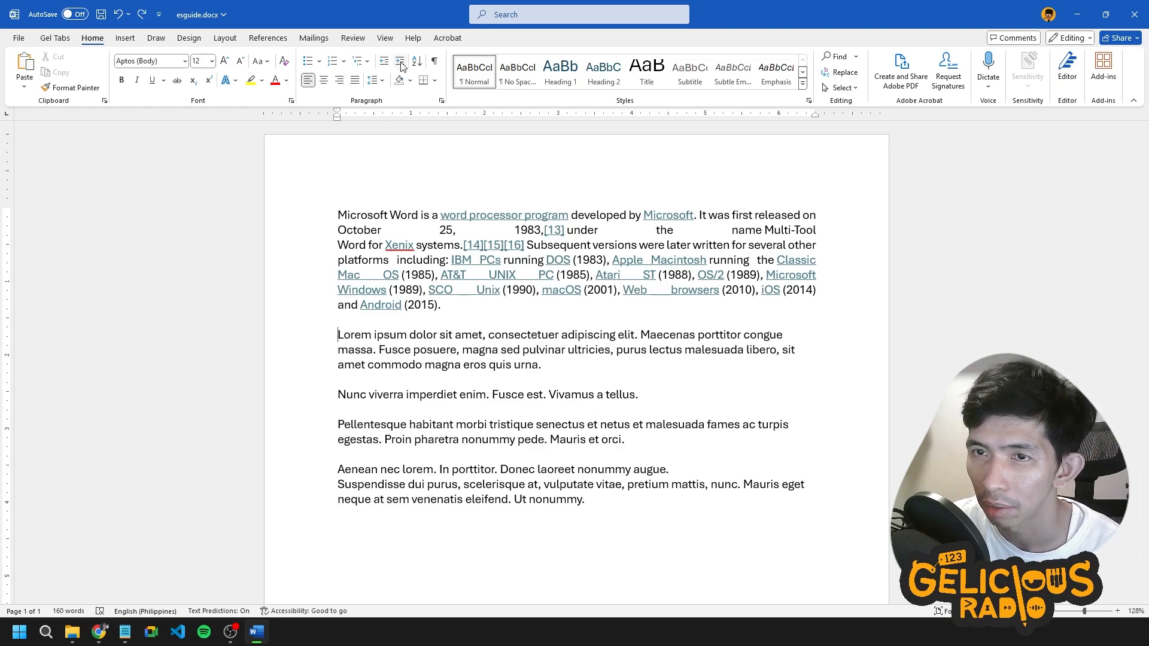
# Delete all the text in the document and insert a table with two columns and one row.
pyautogui.moveTo(662, 513); pyautogui.dragTo(144, 220)
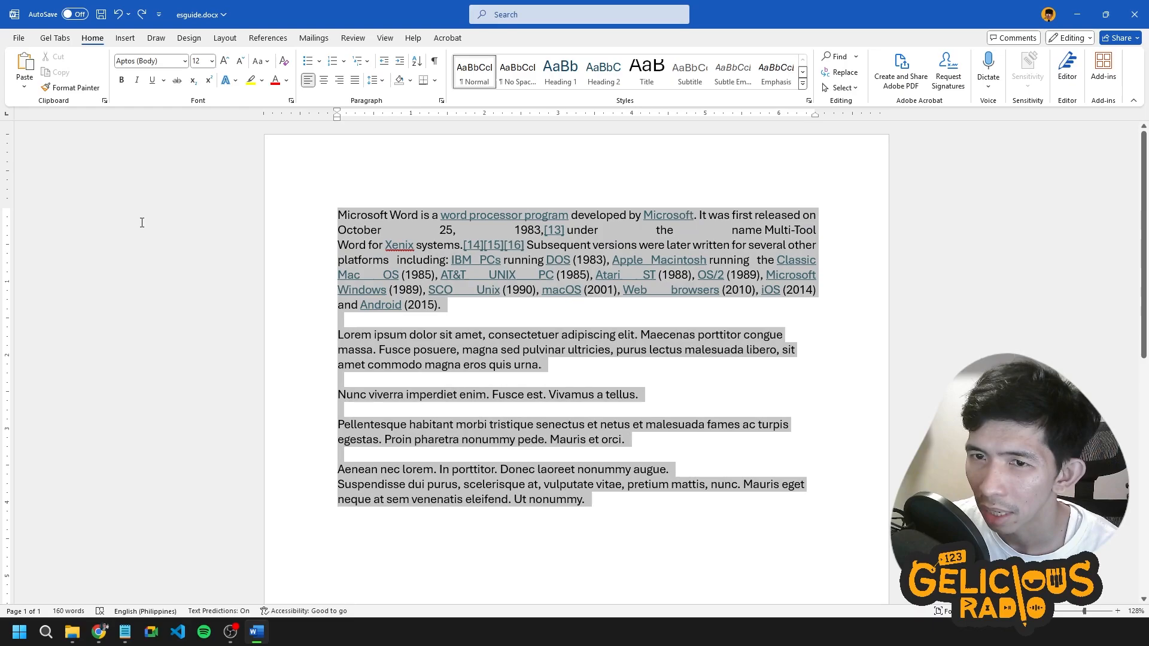
pyautogui.press('BackSpace')
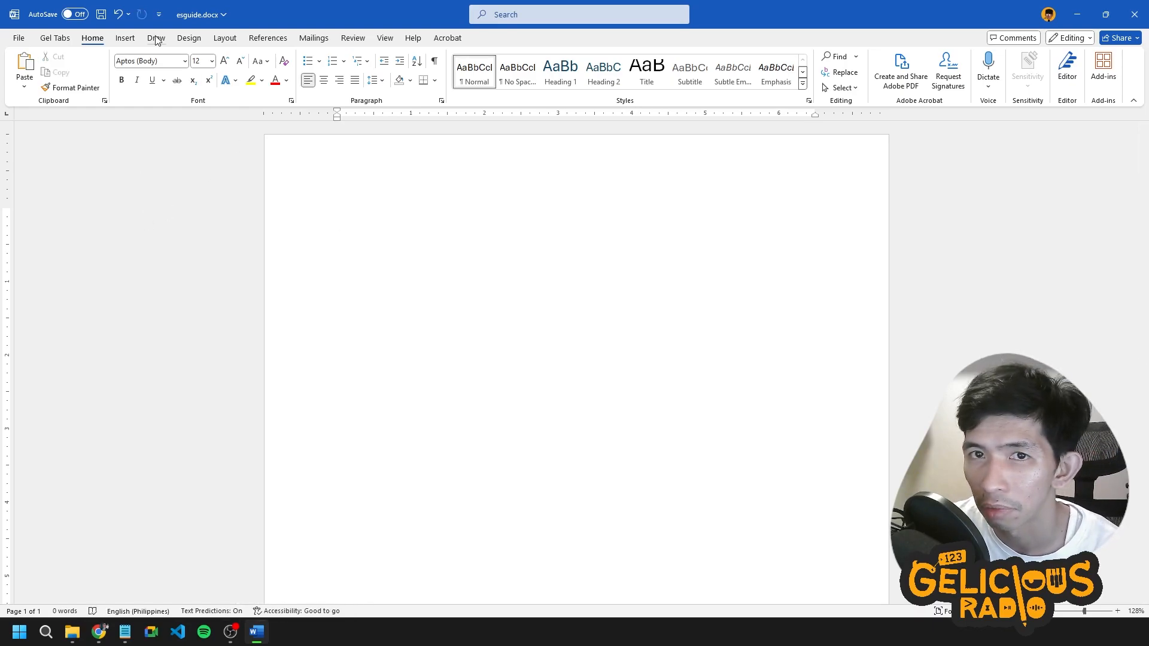
pyautogui.click(125, 37)
pyautogui.click(111, 69)
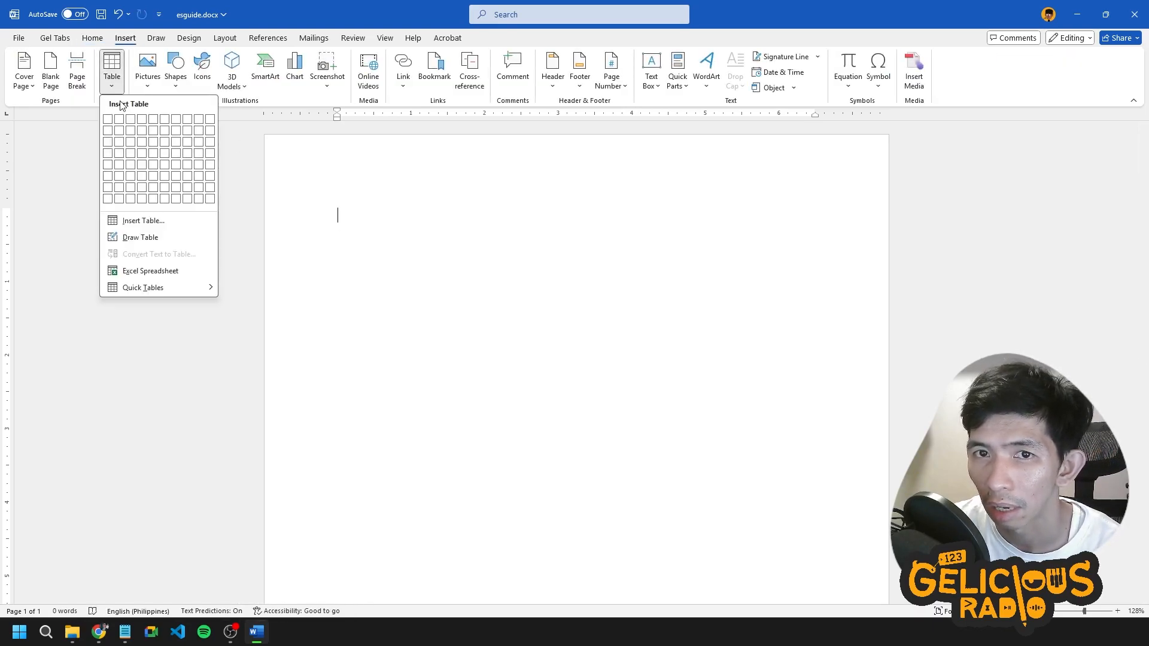
pyautogui.click(119, 119)
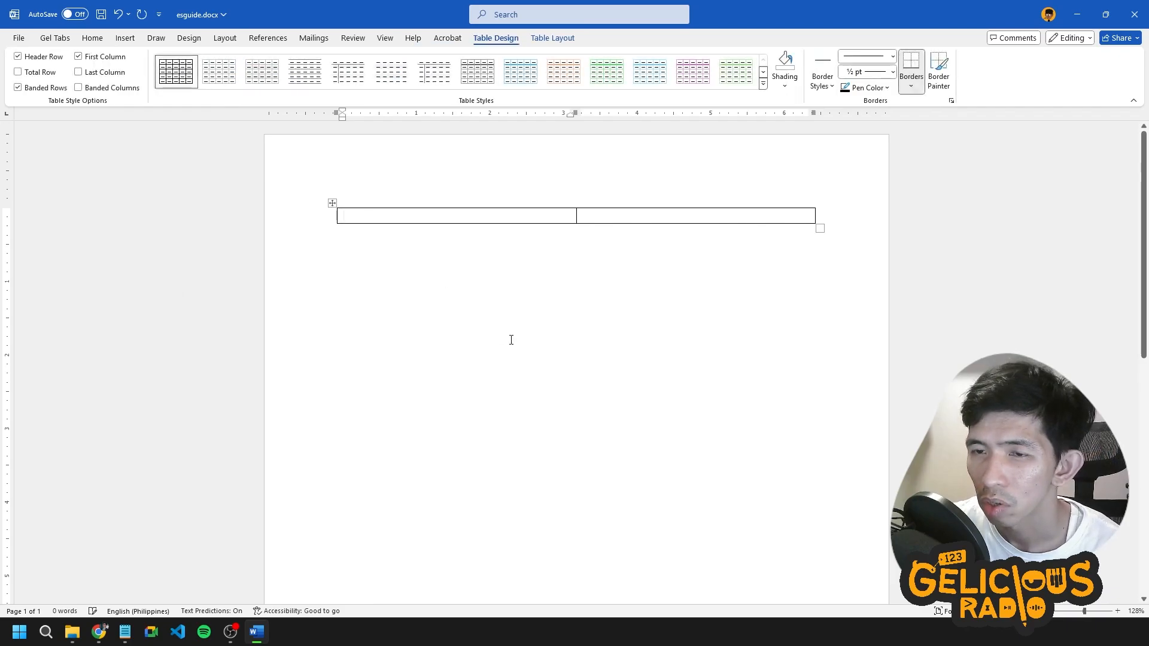
# Fill the first cell of the table with Lorem ipsum sample text using =lorem().
pyautogui.write('=lorem(')
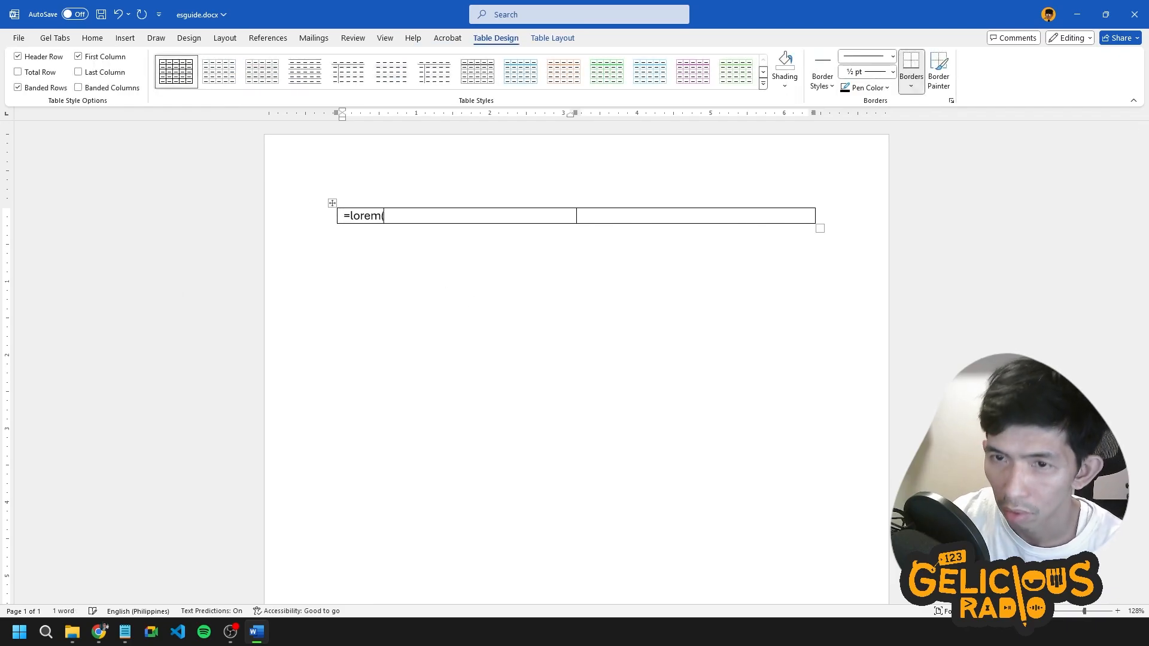
pyautogui.write(')')
pyautogui.press('Return')
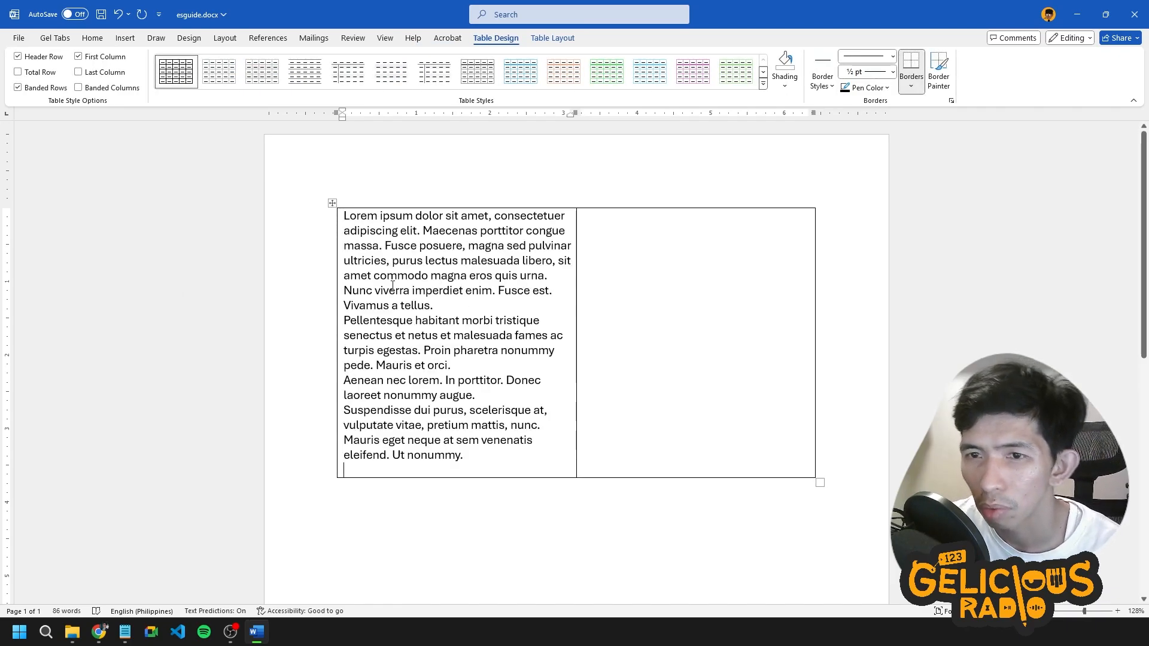
# Try to tab-indent the first Lorem ipsum paragraph inside the table cell, and return to the start of that paragraph.
pyautogui.click(352, 218)
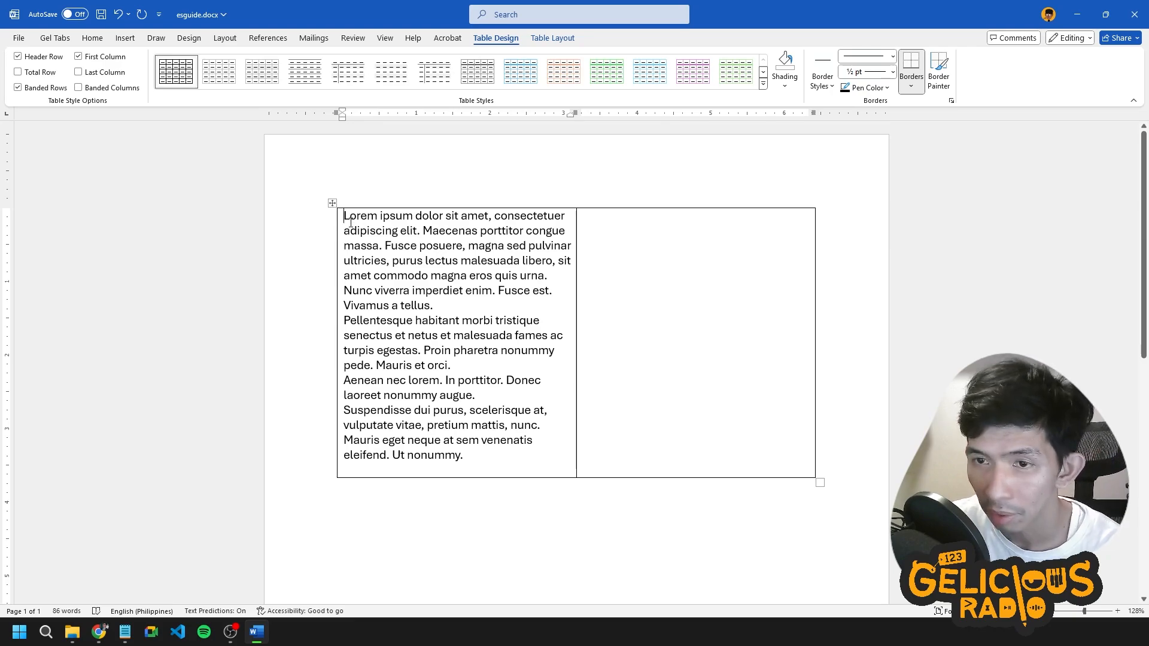
pyautogui.press('Tab')
pyautogui.click(339, 221)
pyautogui.click(349, 222)
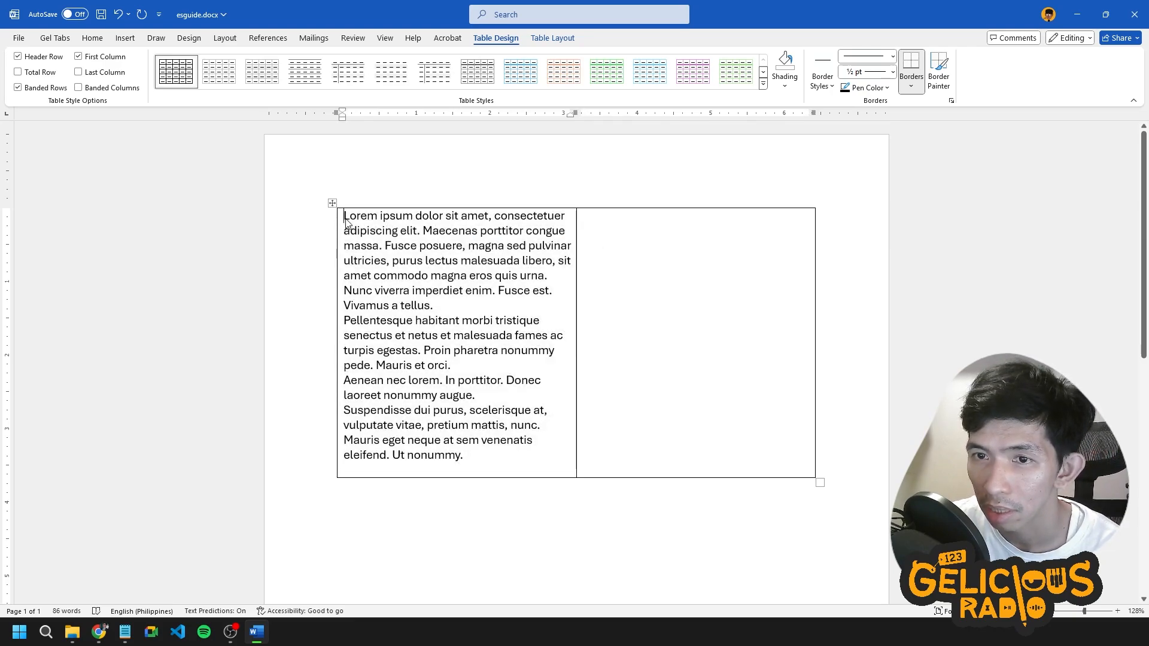
pyautogui.press('capslock')
pyautogui.press('Tab')
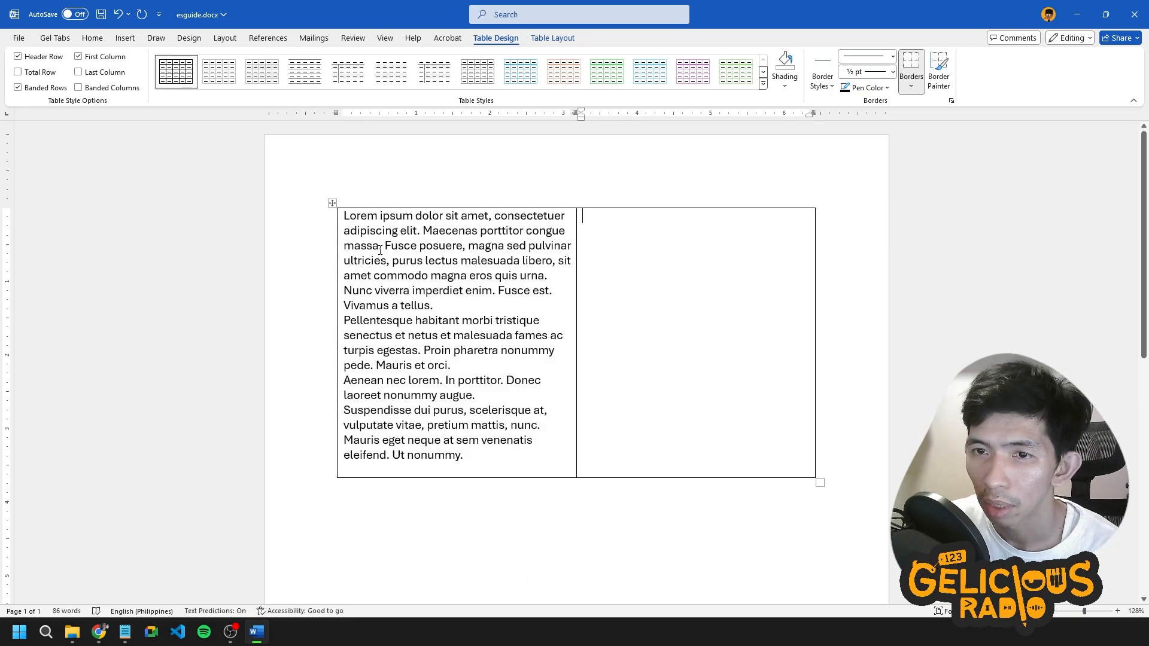
pyautogui.click(358, 218)
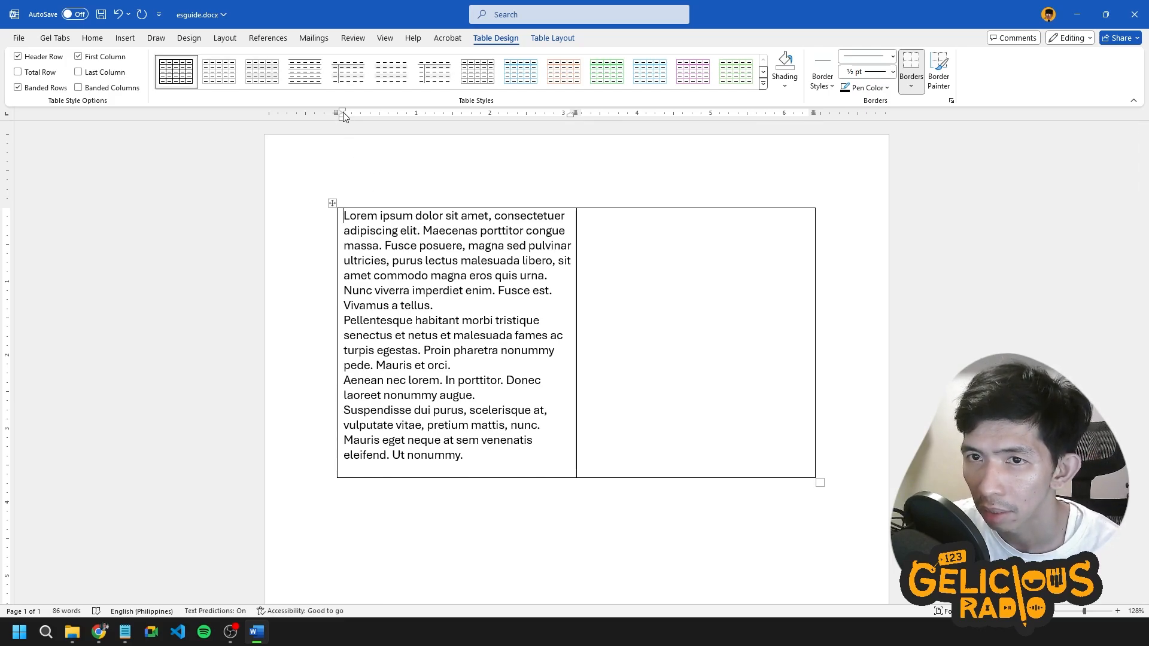
# Increase the indent of the first paragraph in the table cell by two levels, and decrease it back to the cell margin.
pyautogui.click(92, 39)
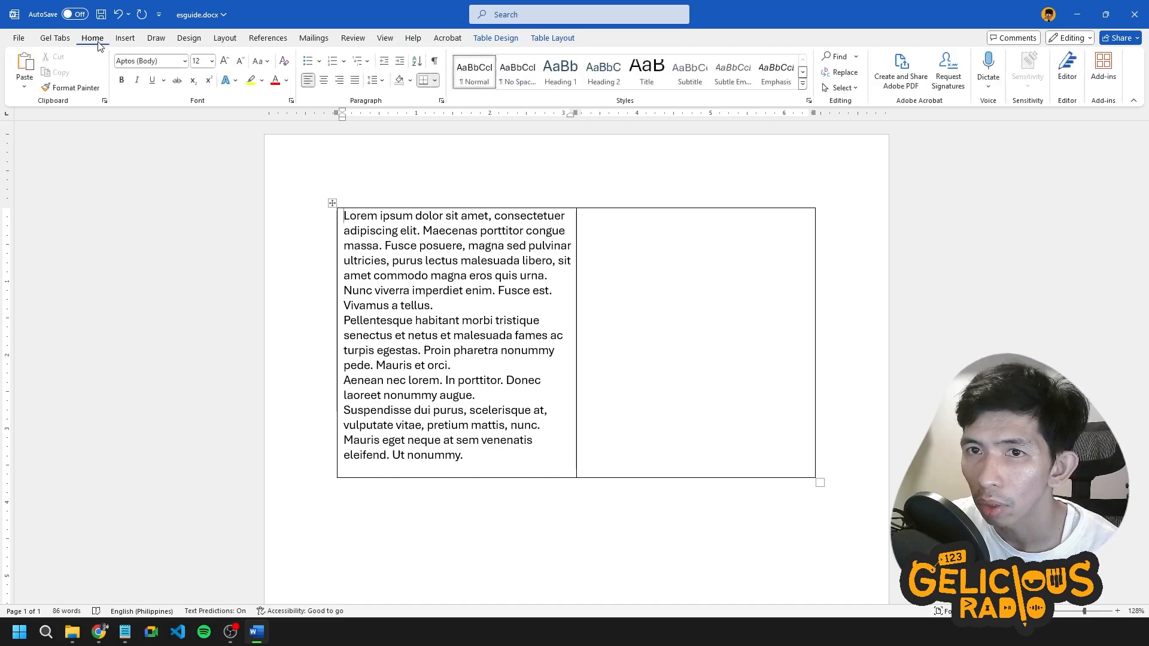
pyautogui.click(400, 63)
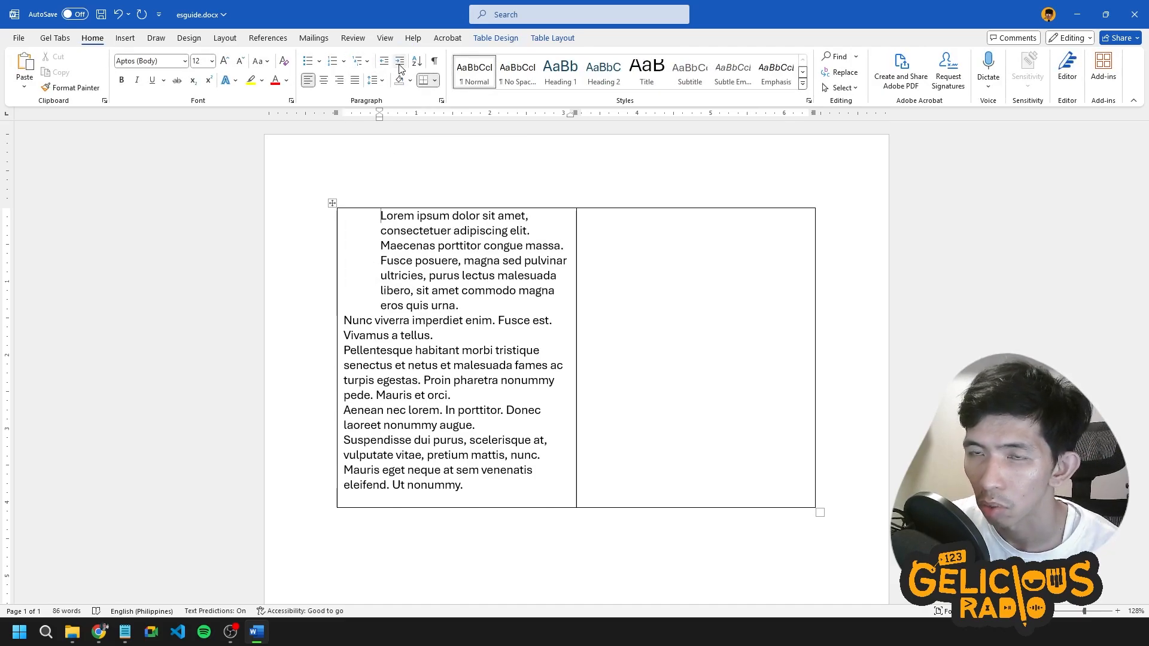
pyautogui.click(400, 63)
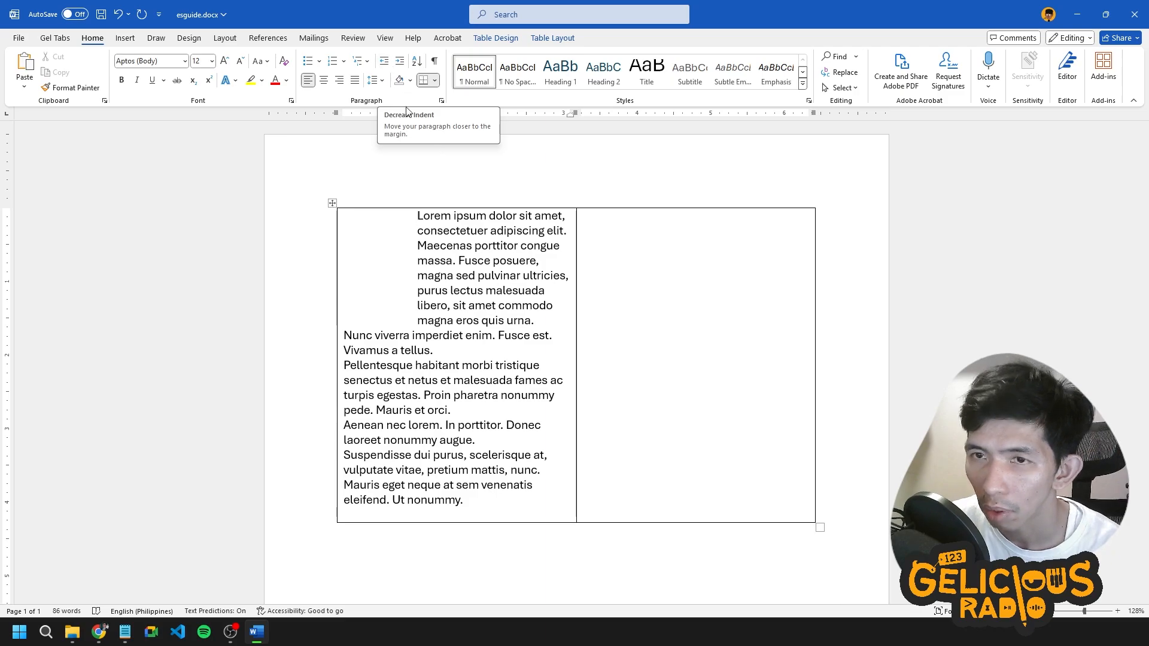
pyautogui.click(384, 63)
pyautogui.click(384, 62)
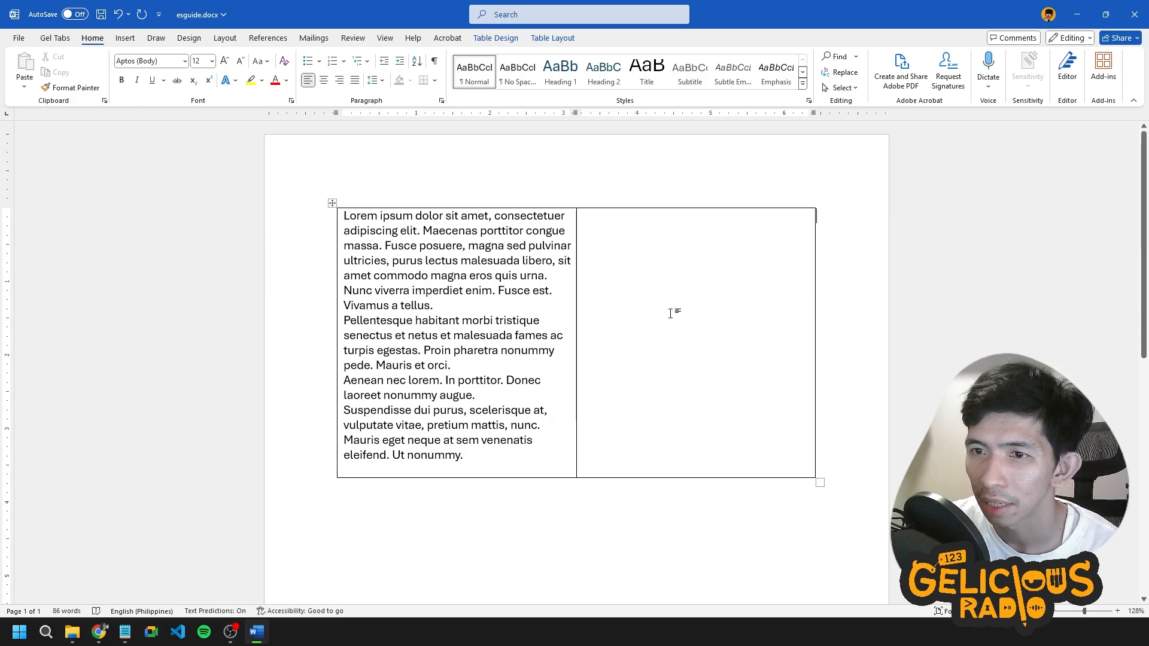
# Undo the indent changes, the sample text in the cell, the table insertion and the text deletion to restore the original paragraphs.
pyautogui.hotkey('ctrl', 'z')
pyautogui.hotkey('ctrl', 'z')
pyautogui.hotkey('ctrl', 'z')
pyautogui.hotkey('ctrl', 'z')
pyautogui.hotkey('ctrl', 'z')
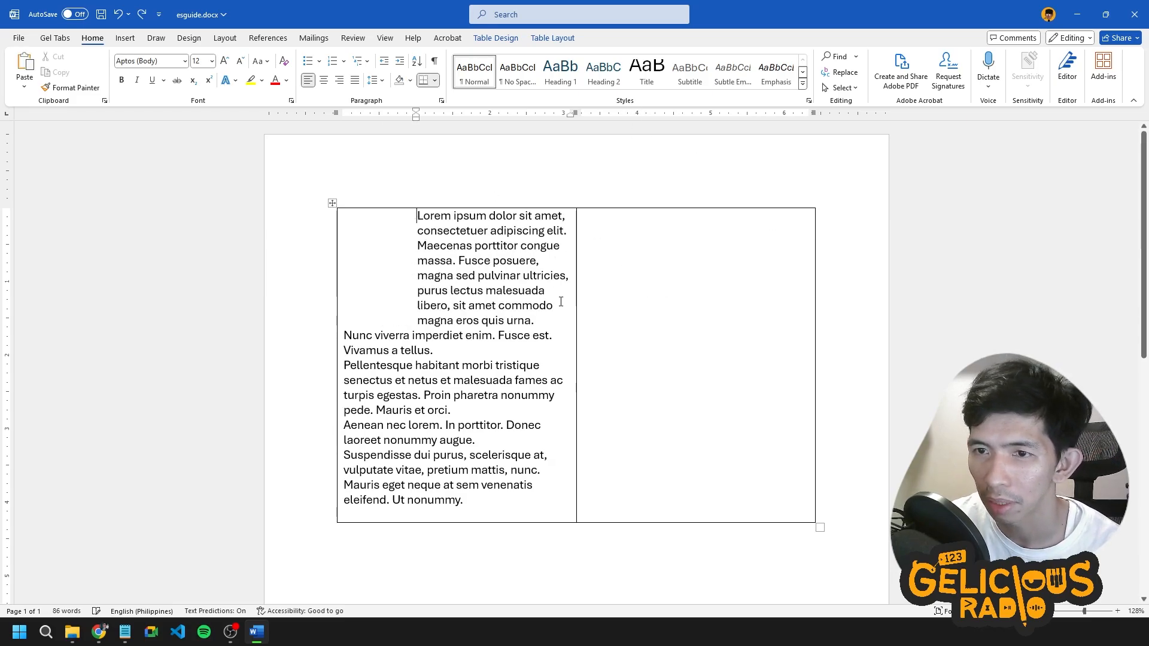
pyautogui.hotkey('ctrl', 'z')
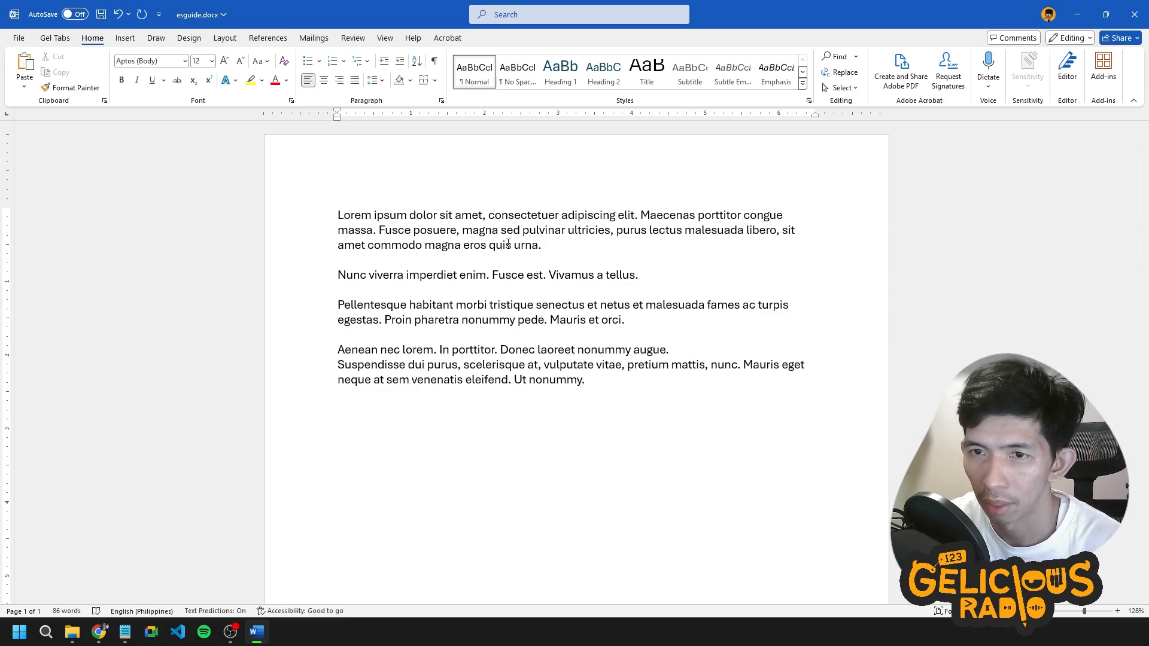
# Add the line "This is a title" above the first Lorem ipsum paragraph, with a blank line between them.
pyautogui.press('Return')
pyautogui.press('Return')
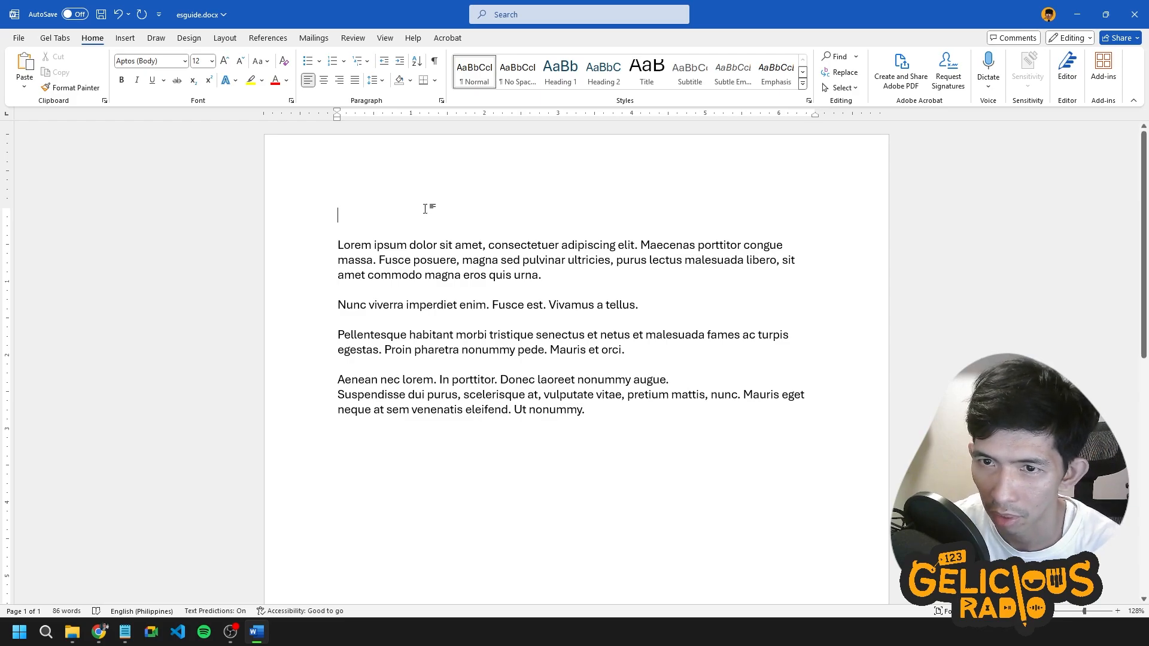
pyautogui.write('This ')
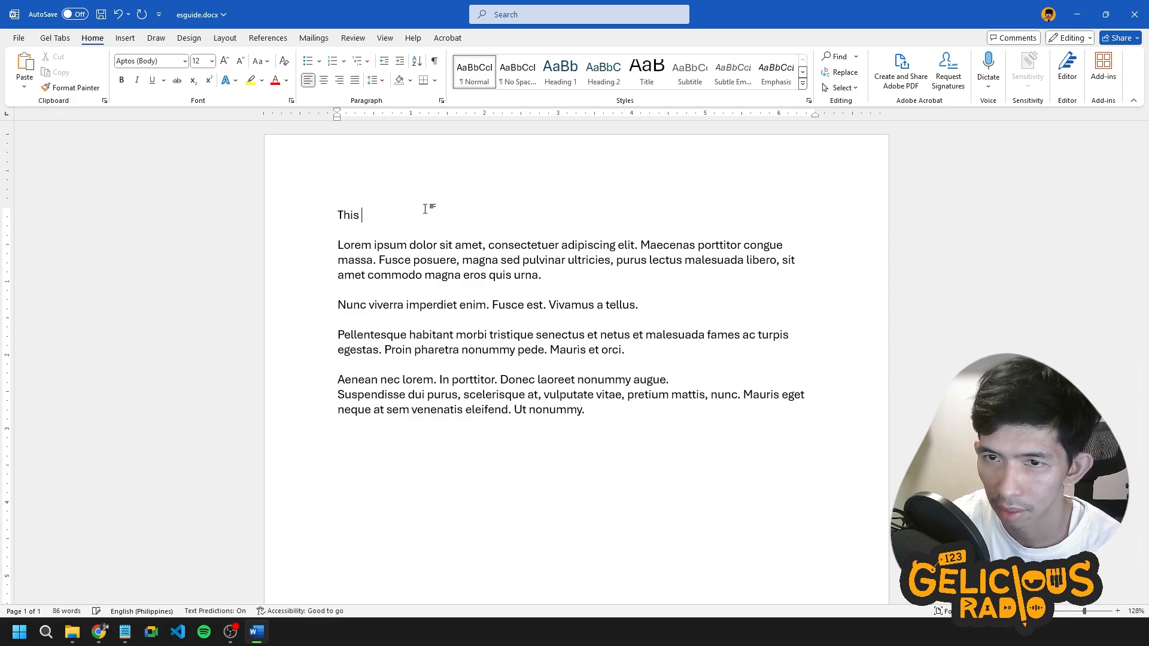
pyautogui.write('is a tit')
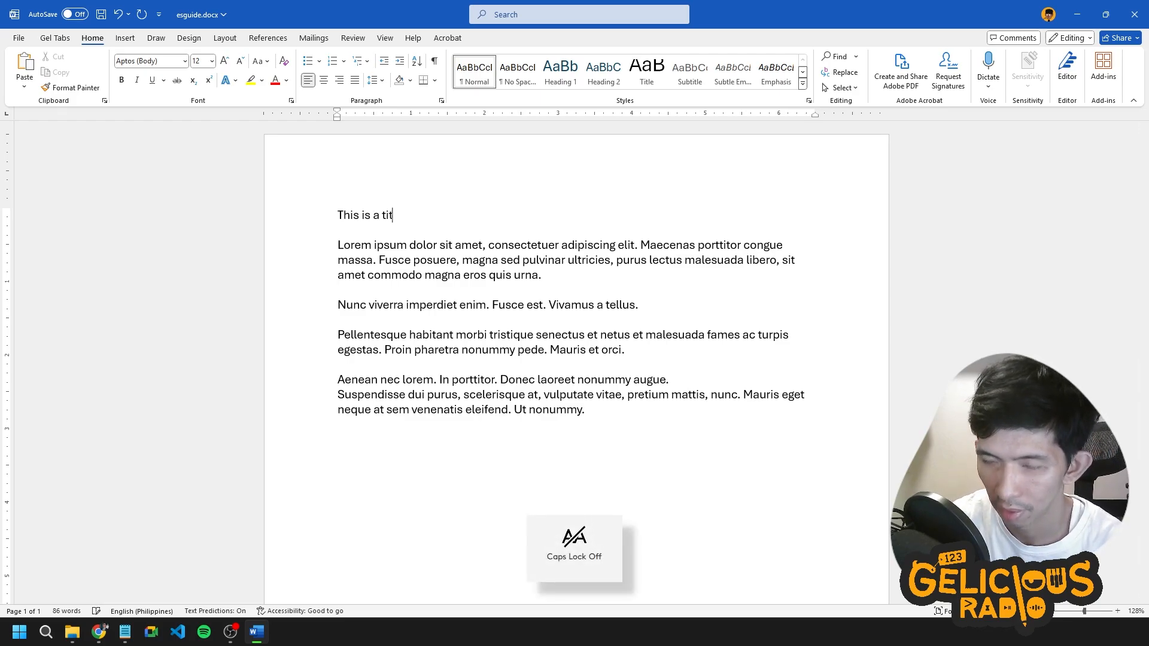
pyautogui.write('le')
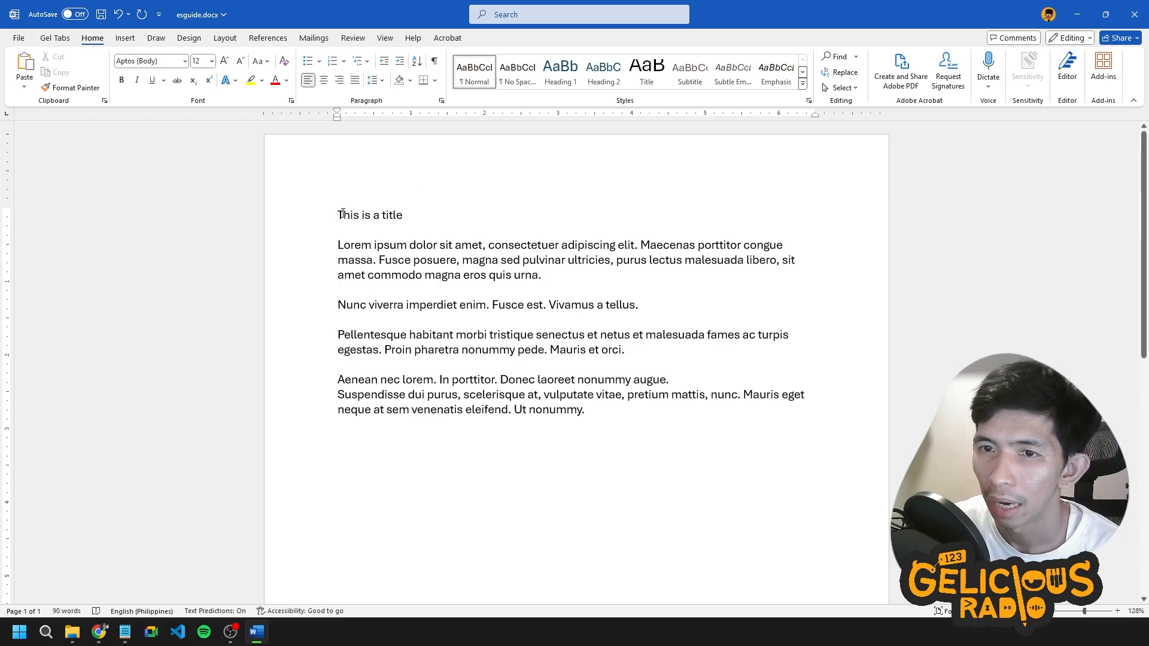
# Apply the Heading 1 style to the line "This is a title".
pyautogui.moveTo(338, 215); pyautogui.dragTo(419, 203)
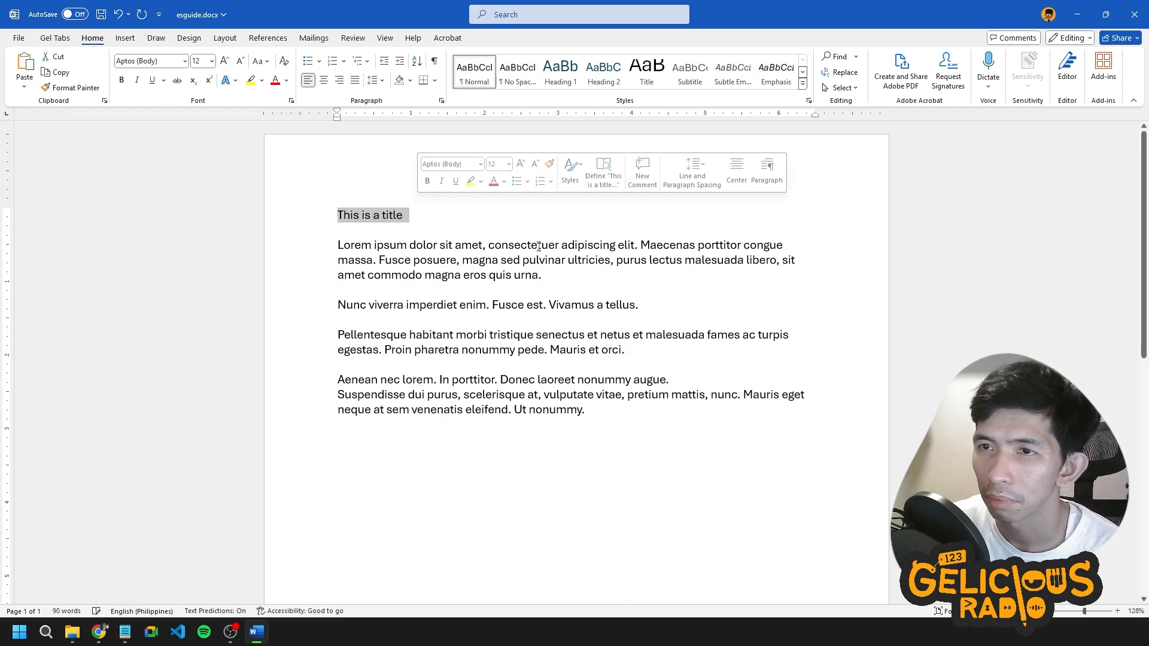
pyautogui.click(559, 75)
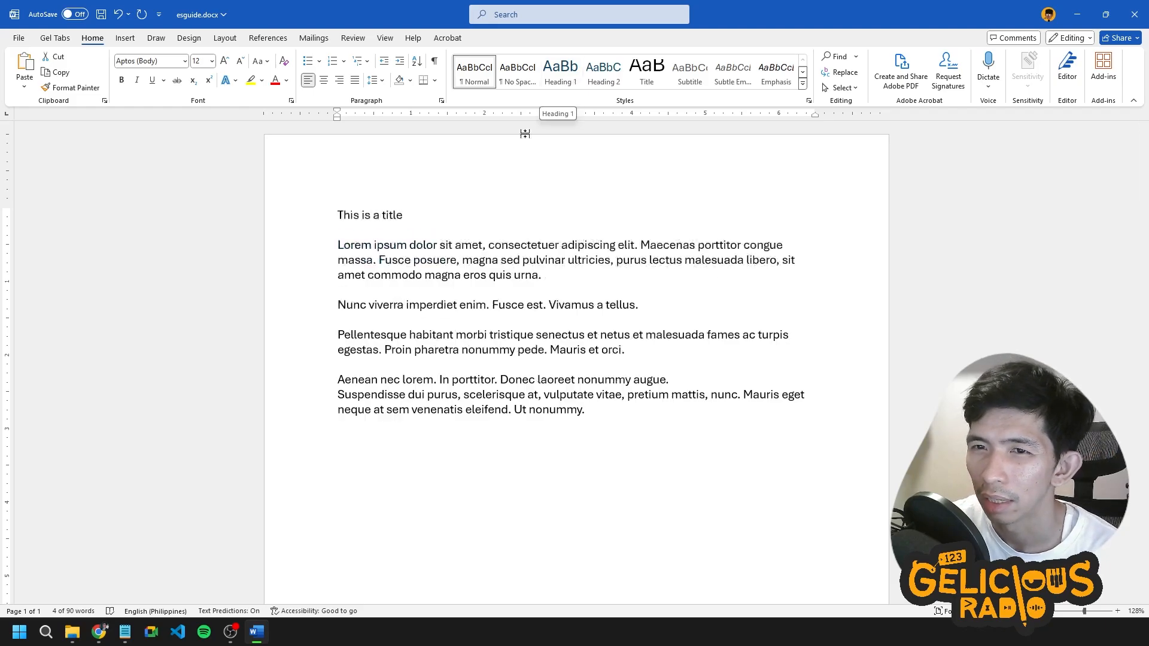
pyautogui.click(556, 72)
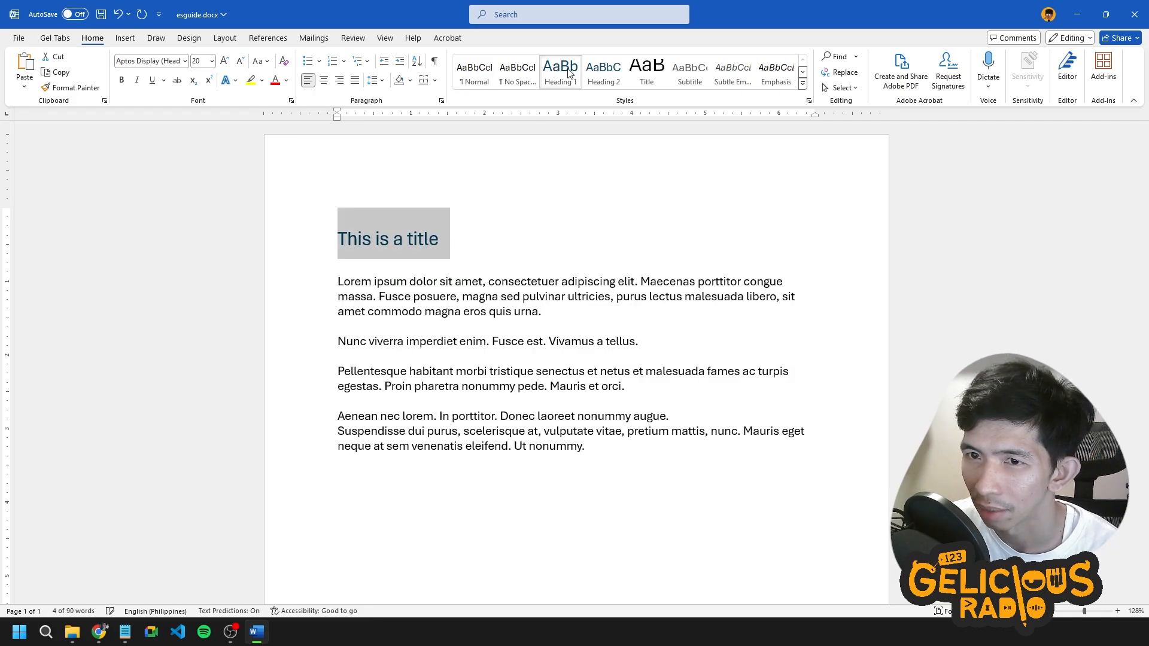
# Review the full set of available text styles without changing the heading.
pyautogui.click(804, 84)
pyautogui.press('Escape')
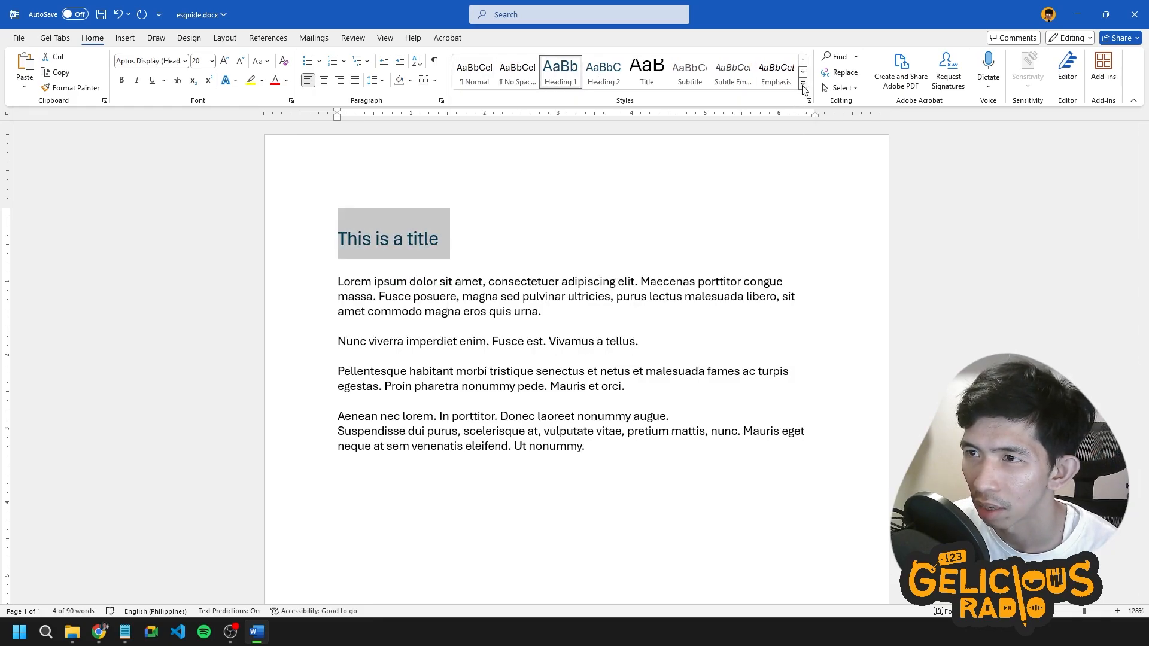
pyautogui.click(803, 87)
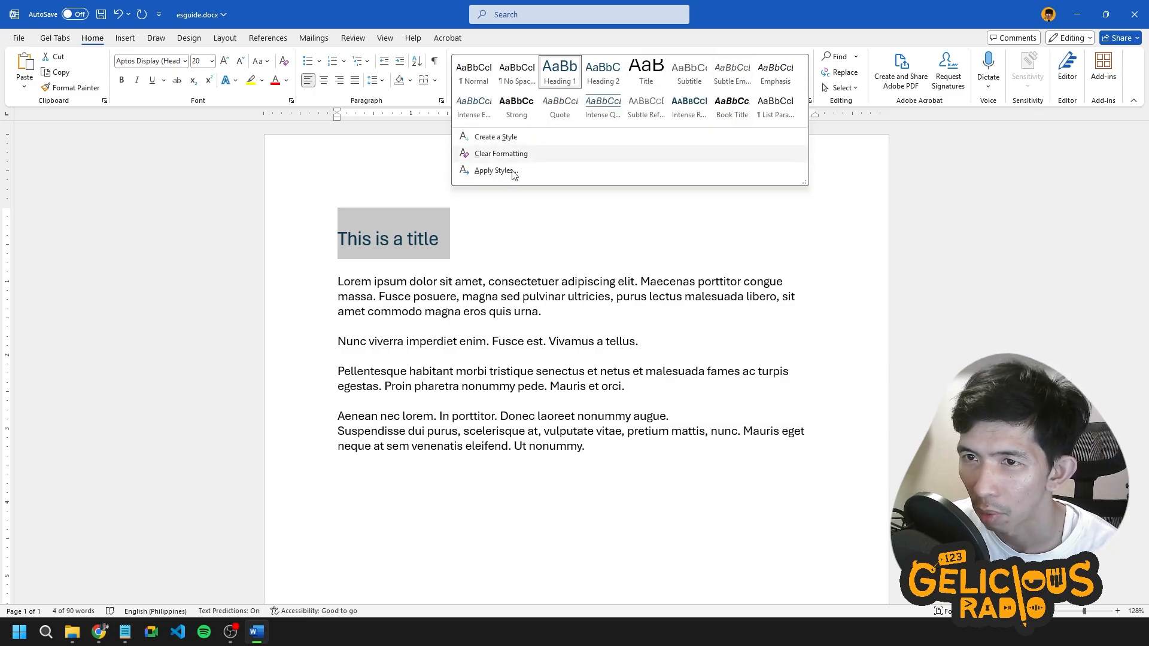
pyautogui.click(495, 244)
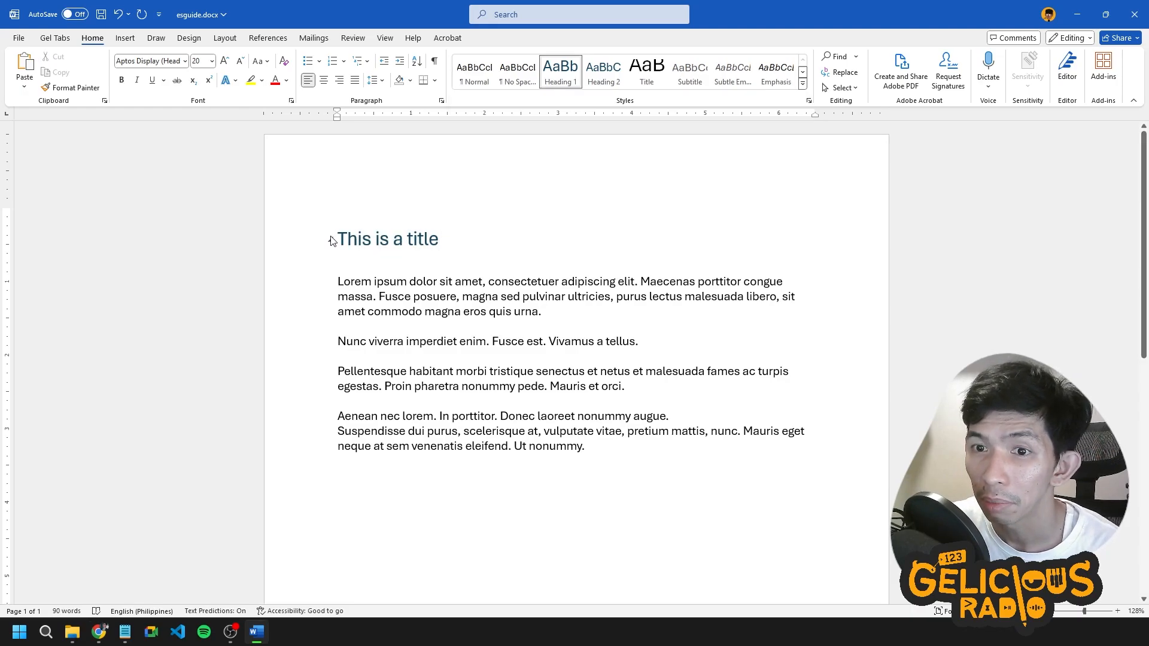
# Insert a blank line above the "This is a title" heading and set that line to the Normal style.
pyautogui.click(331, 240)
pyautogui.click(331, 240)
pyautogui.click(338, 240)
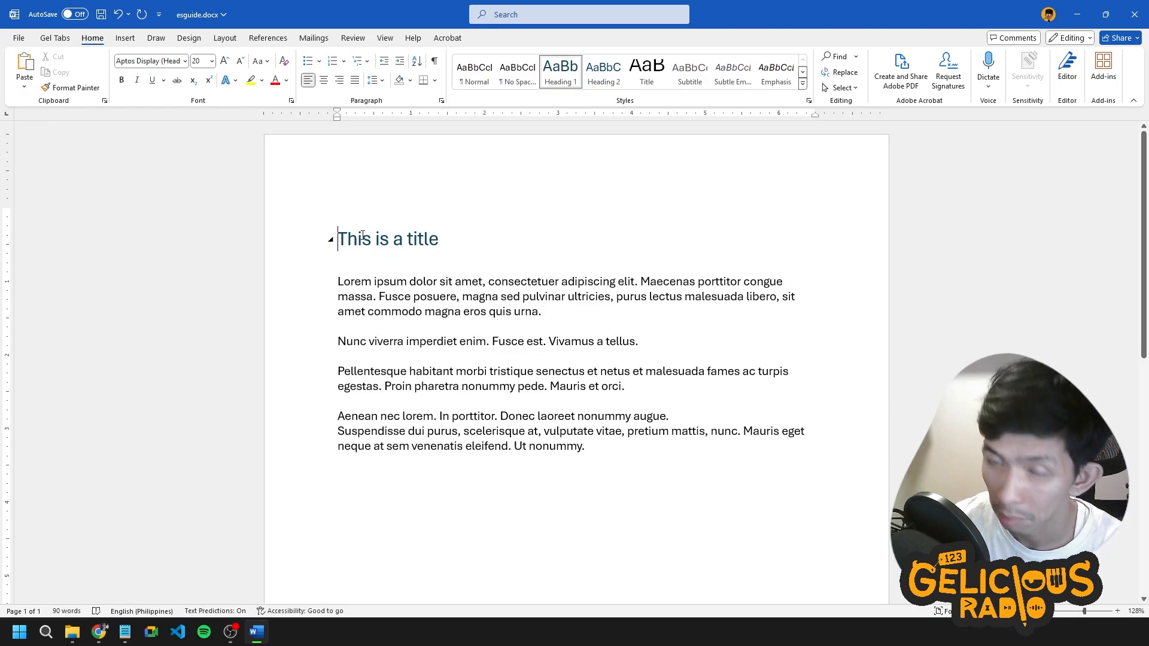
pyautogui.hotkey('ctrl', 'z')
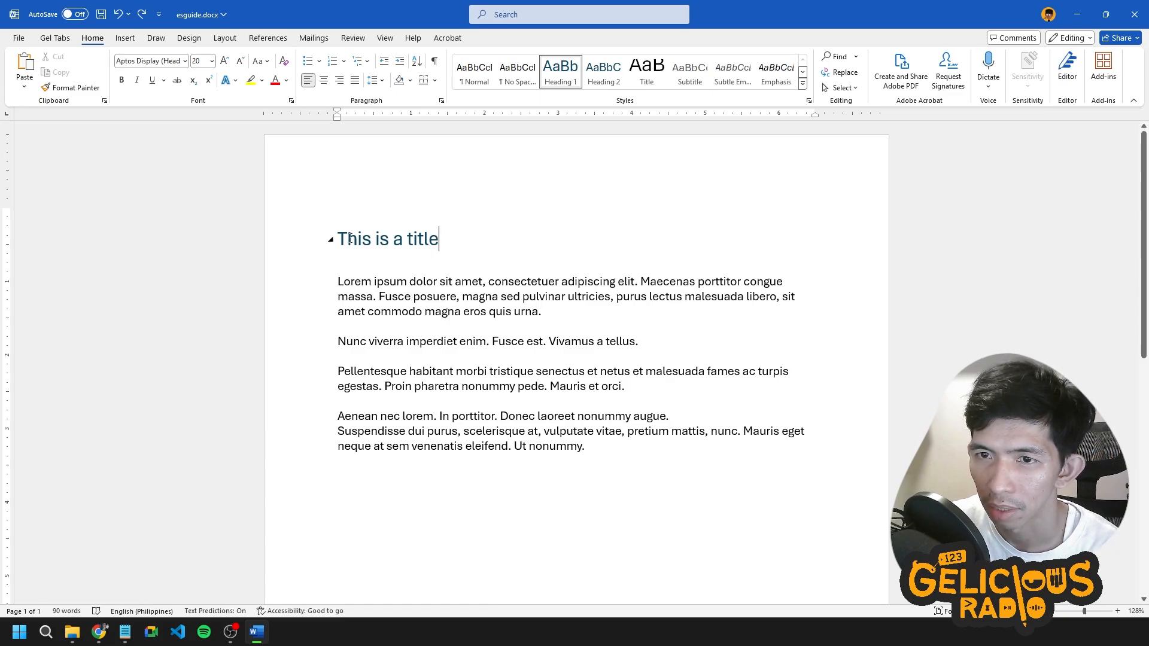
pyautogui.press('Return')
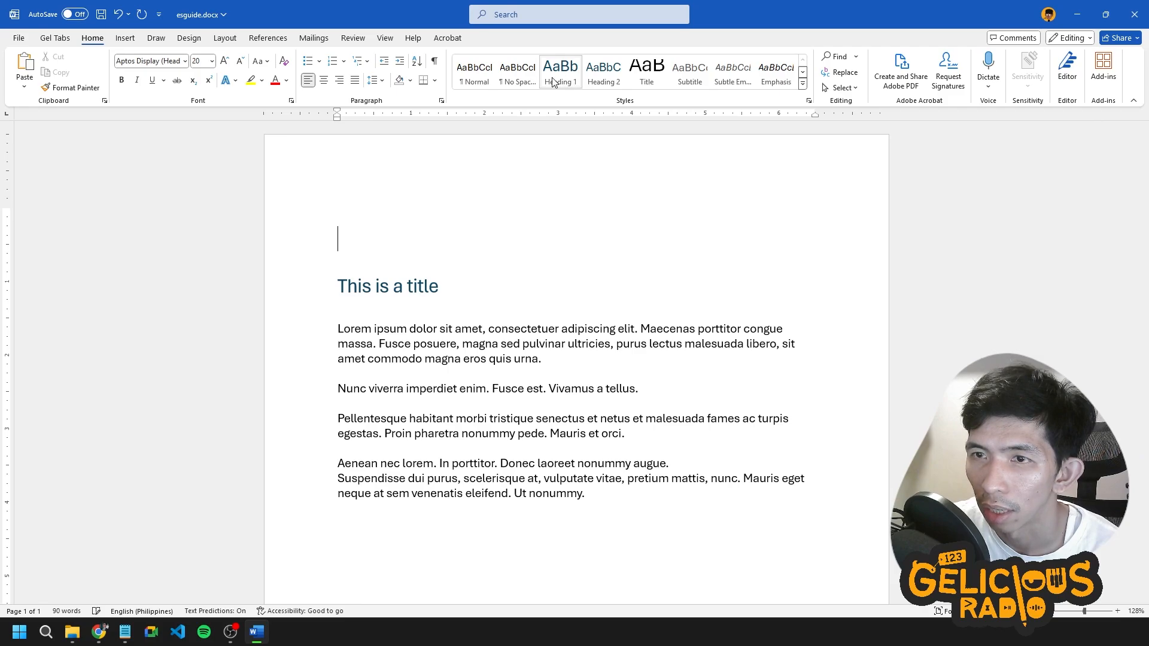
pyautogui.click(475, 70)
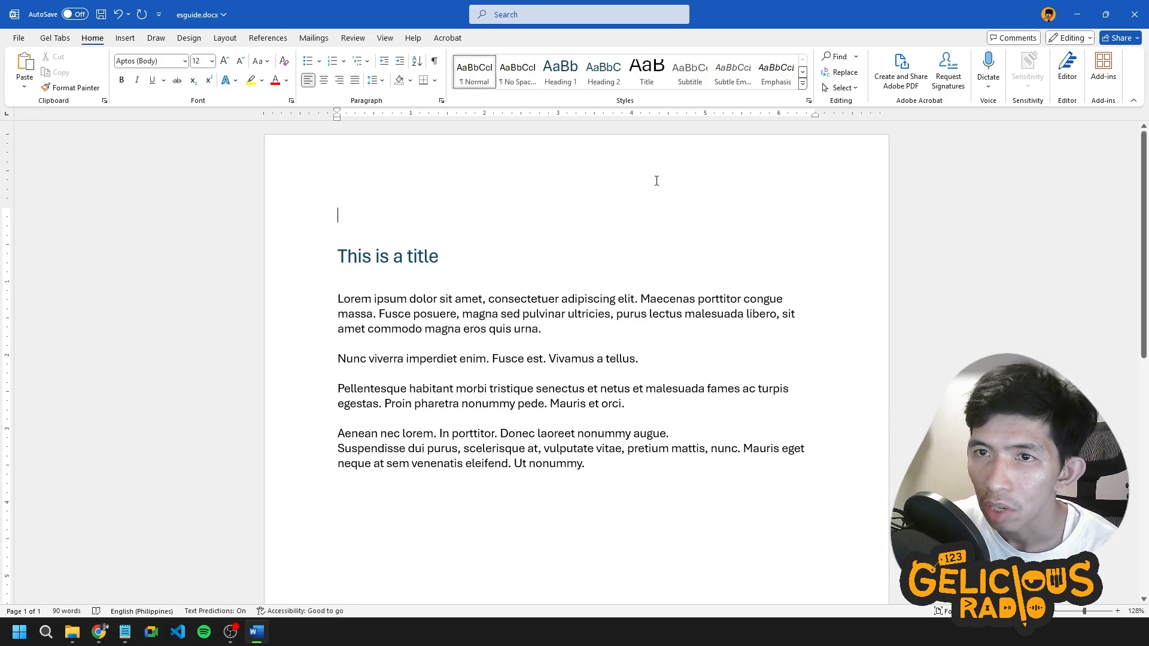
# Insert an Automatic Table 1 table of contents on the blank line above the heading.
pyautogui.click(127, 38)
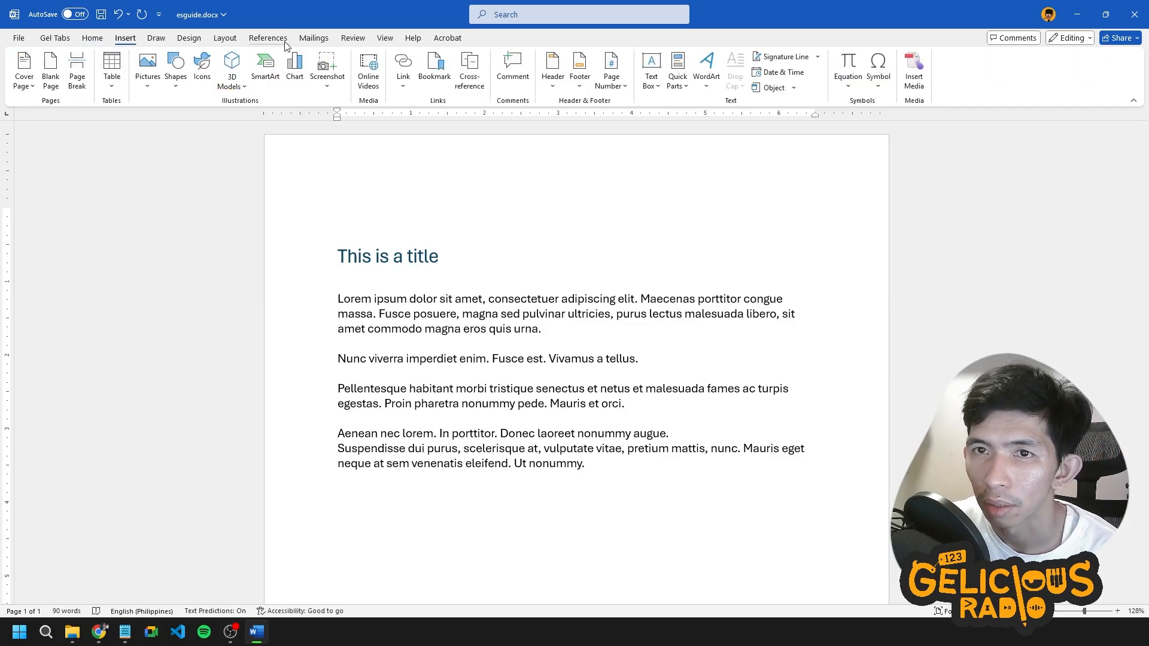
pyautogui.click(269, 38)
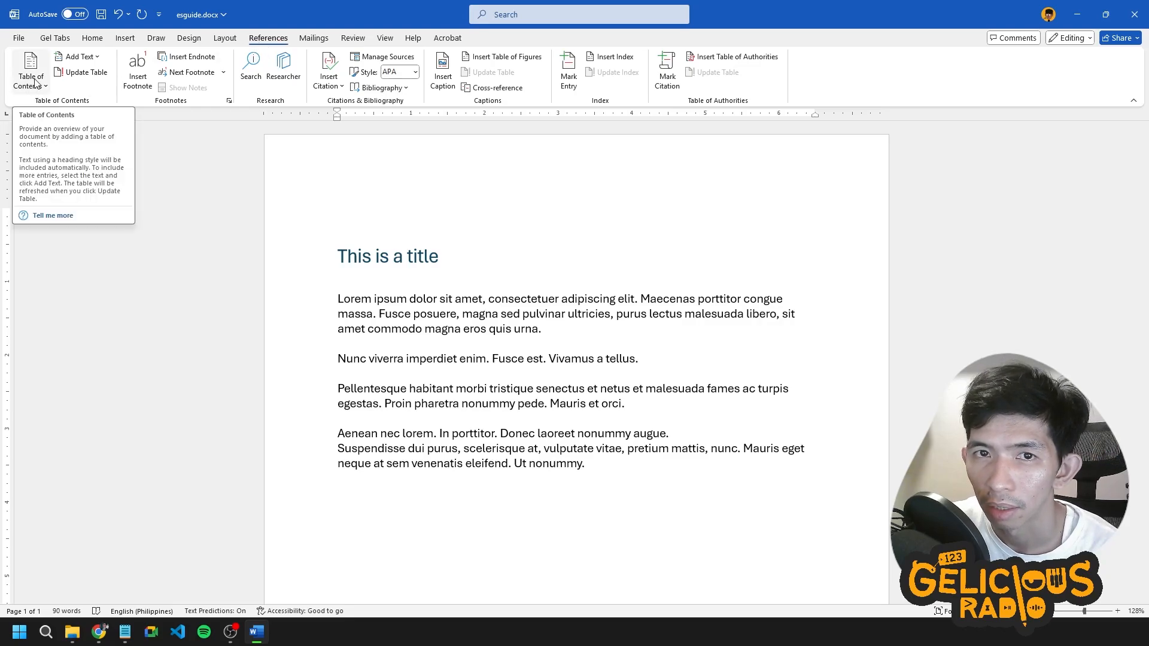
pyautogui.click(18, 67)
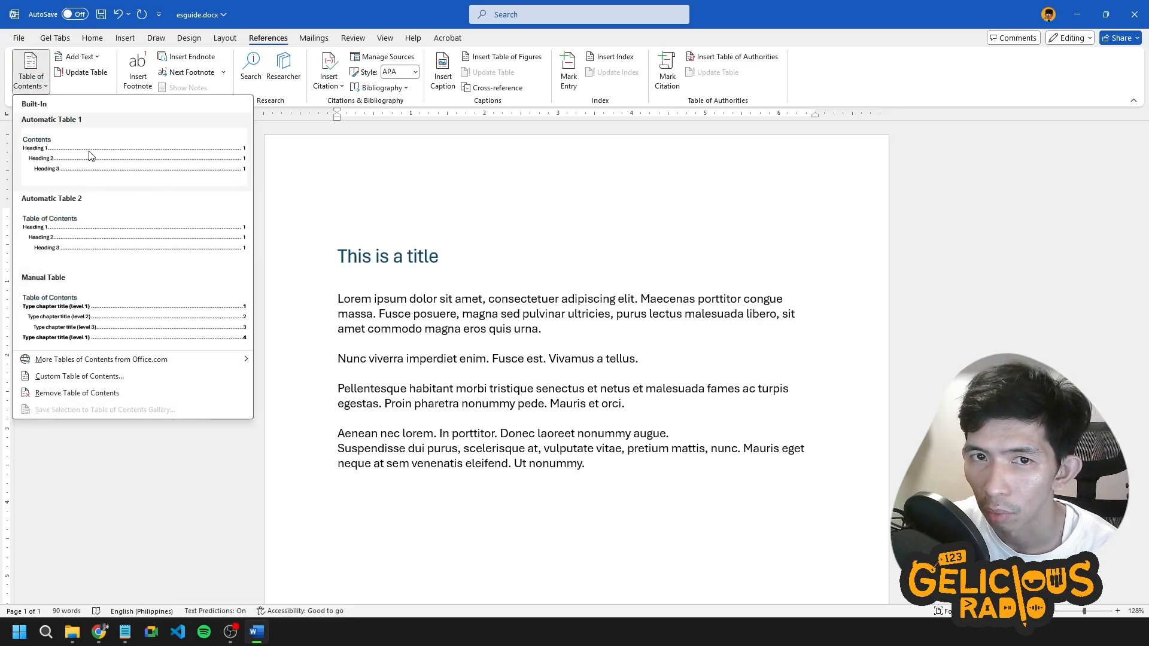
pyautogui.click(154, 149)
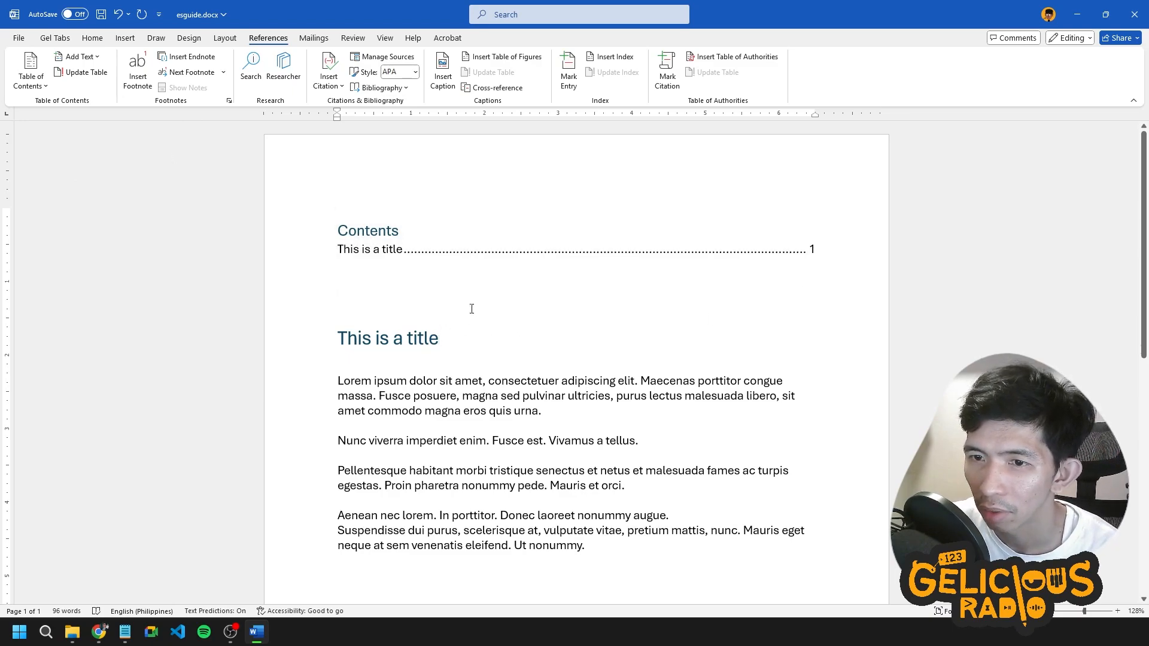
# Append the person's name to the "This is a title" heading and update the entire table of contents.
pyautogui.write('gel cunanan')
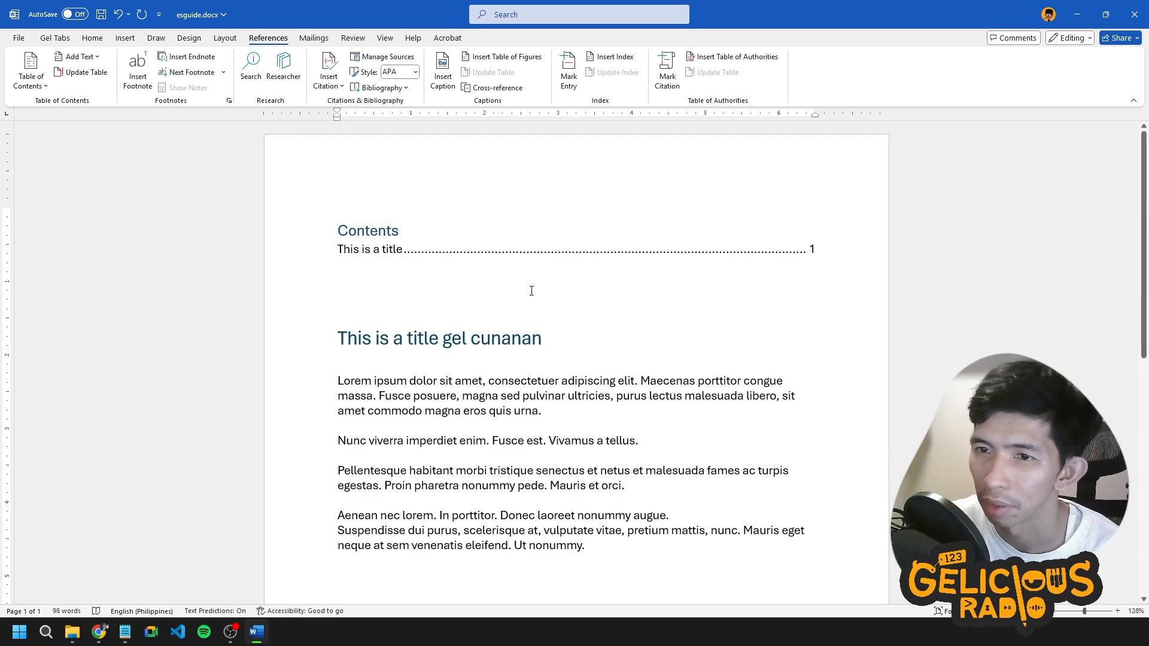
pyautogui.click(509, 241)
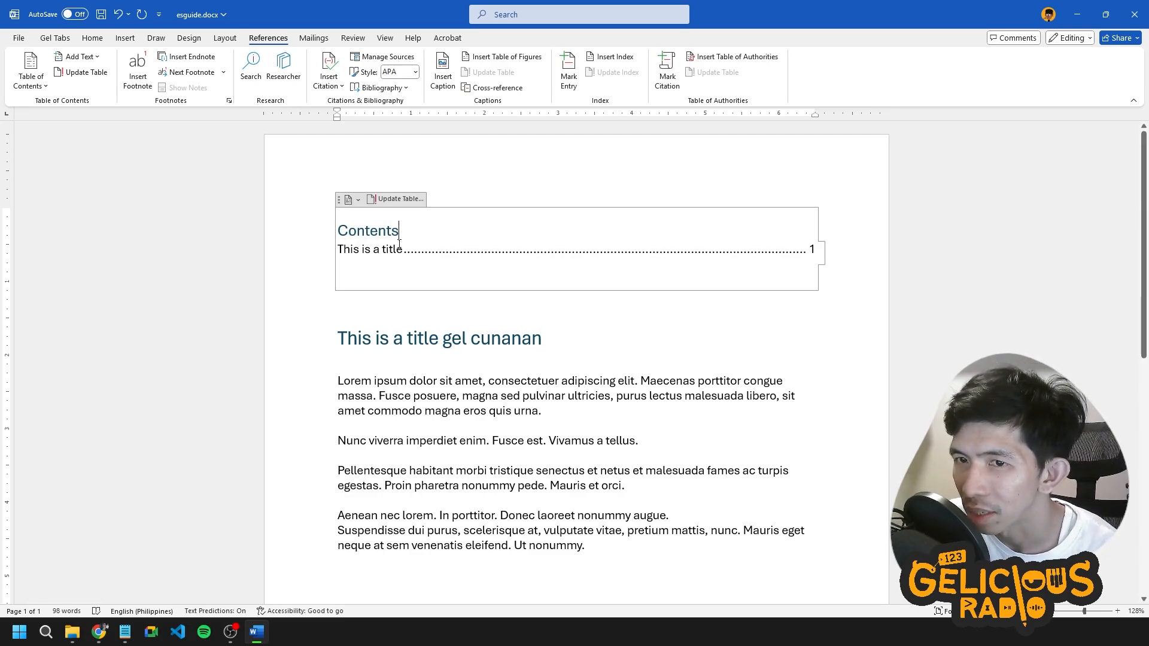
pyautogui.click(398, 201)
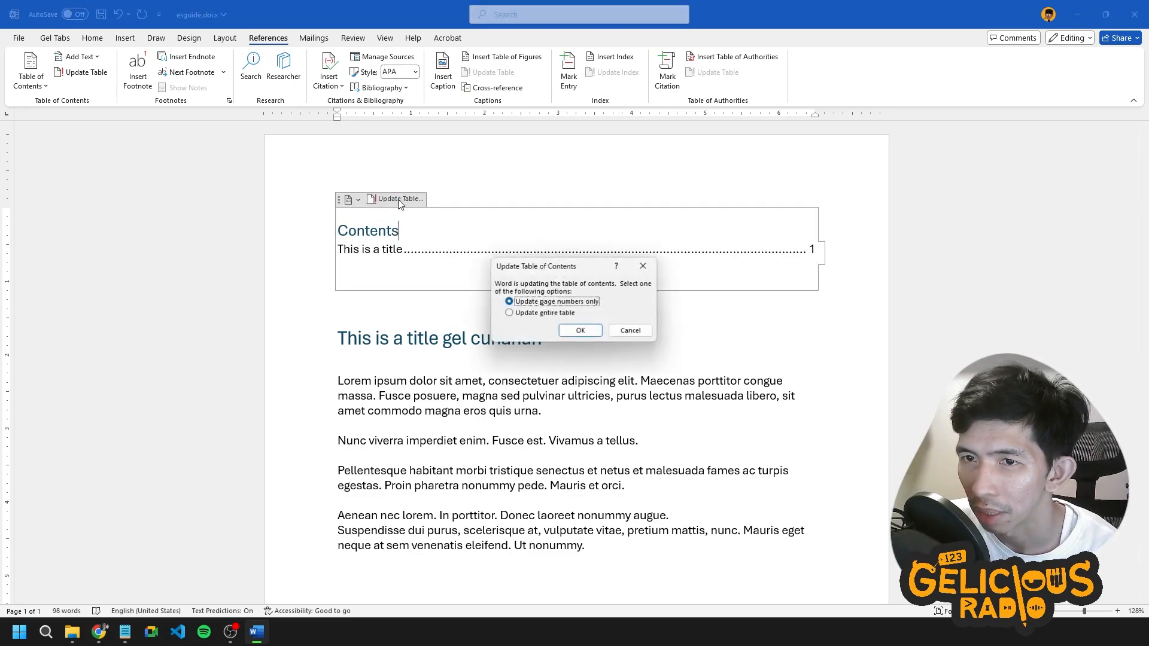
pyautogui.click(532, 317)
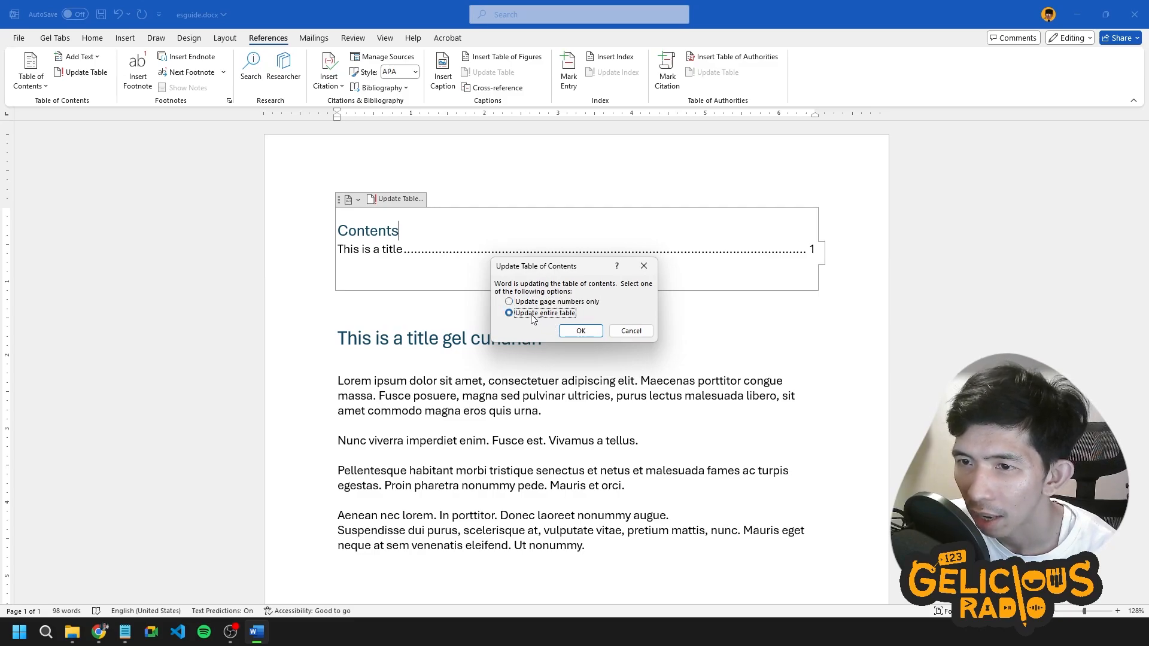
pyautogui.click(581, 332)
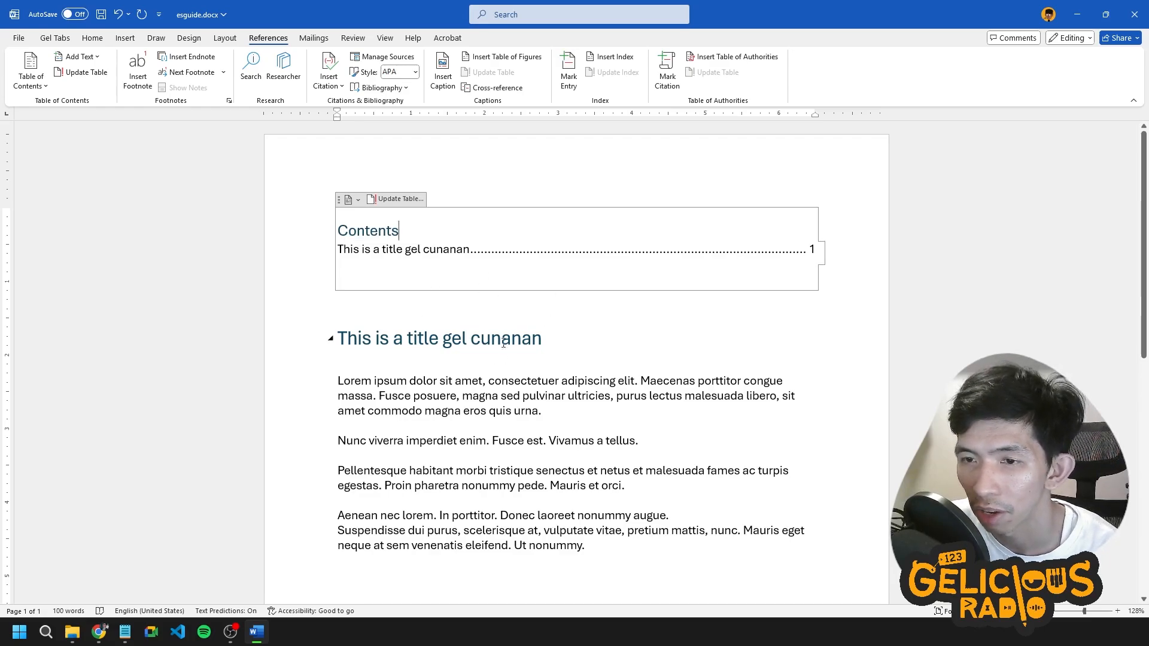
# Copy the title heading with all its body paragraphs and paste the copy at the start of a new second page.
pyautogui.tripleClick(539, 342)
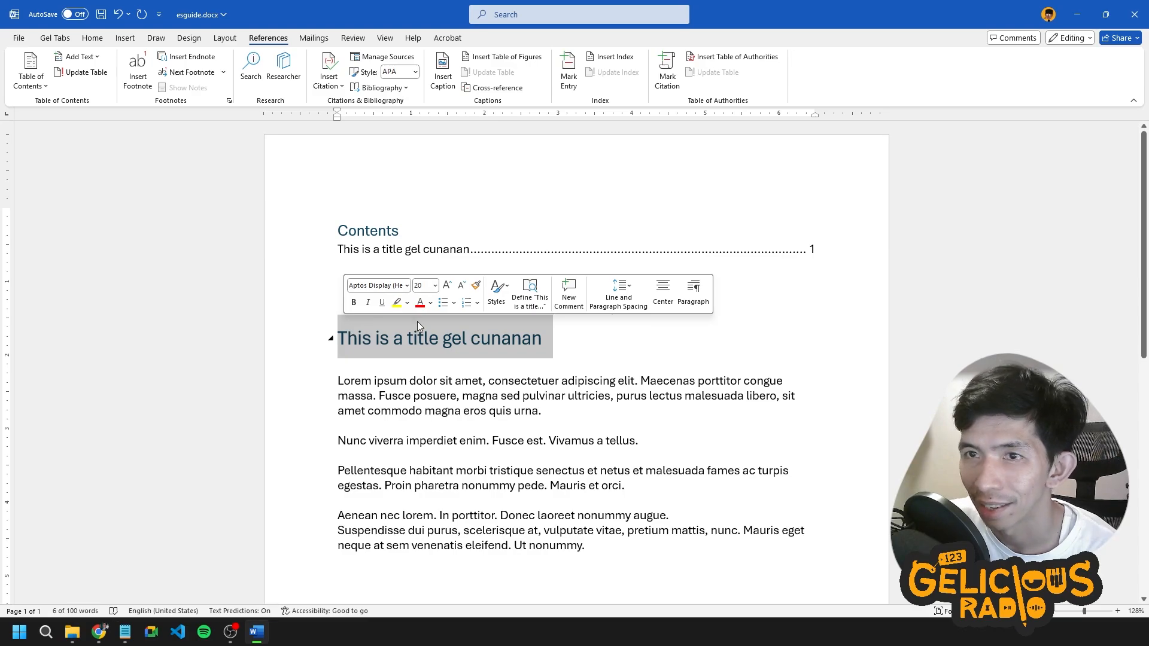
pyautogui.click(626, 343)
pyautogui.scroll(-1, 628, 347)
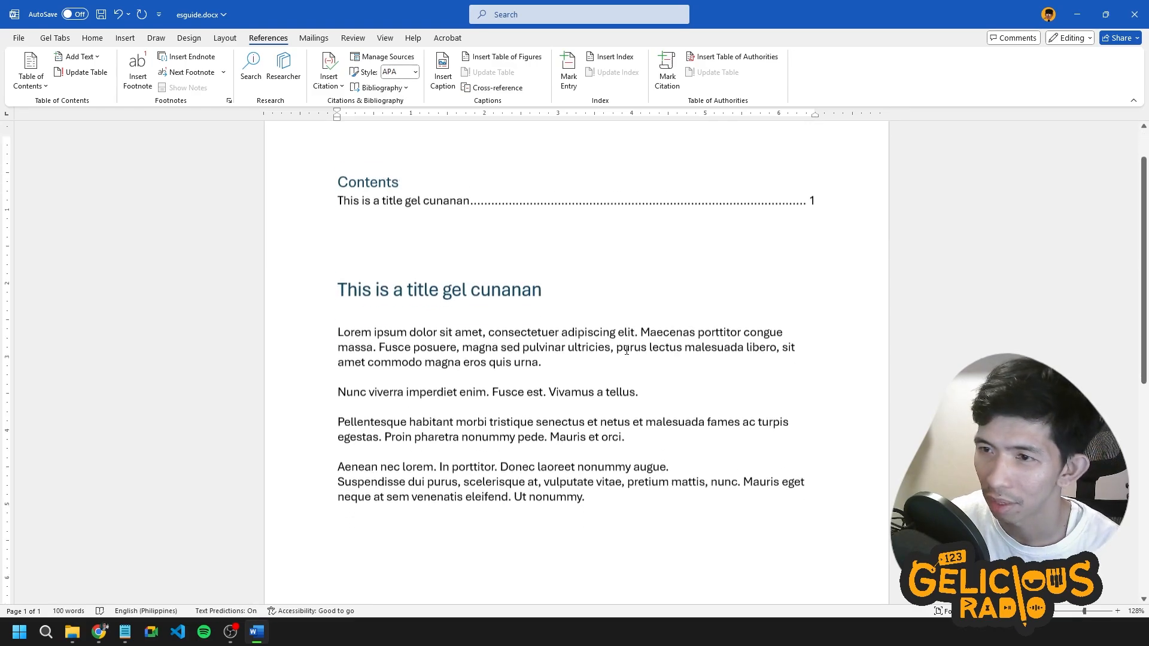
pyautogui.scroll(-2, 628, 350)
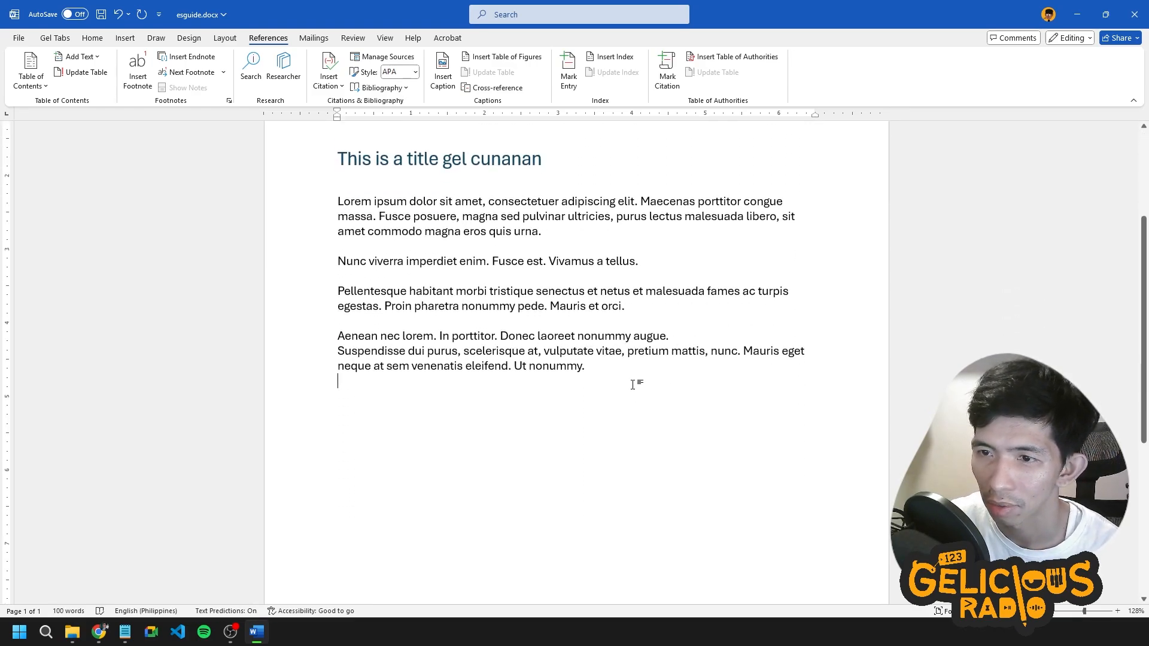
pyautogui.moveTo(633, 385); pyautogui.dragTo(266, 131)
pyautogui.hotkey('ctrl', 'c')
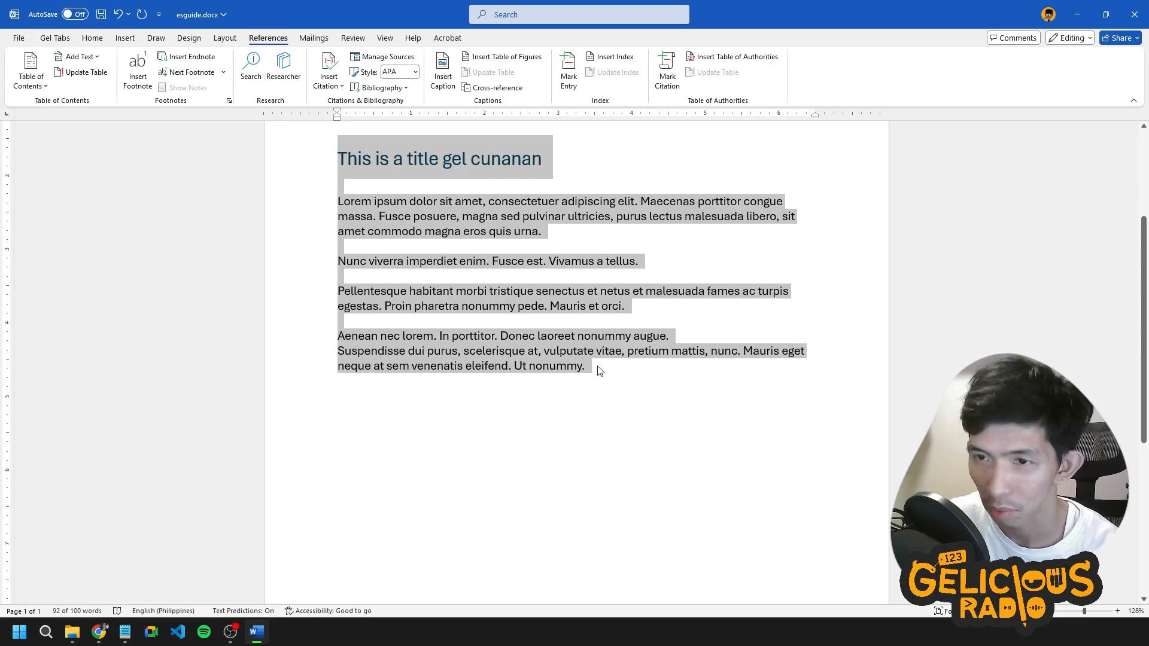
pyautogui.click(676, 378)
pyautogui.hotkey('ctrl', 'v')
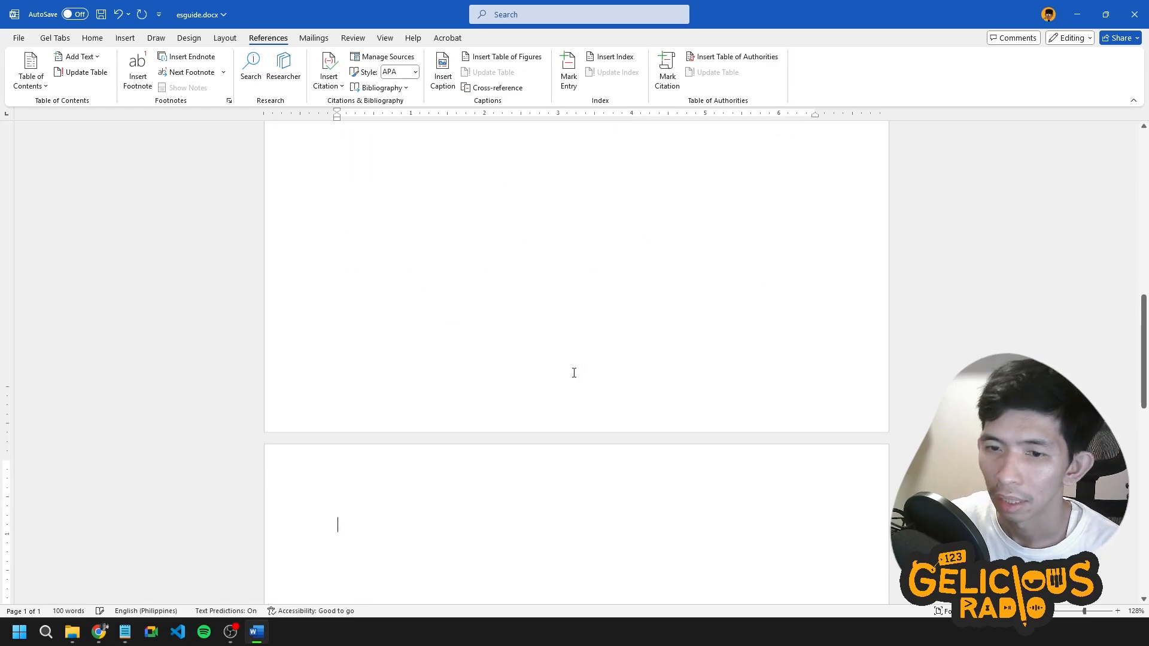
pyautogui.scroll(-8, 581, 375)
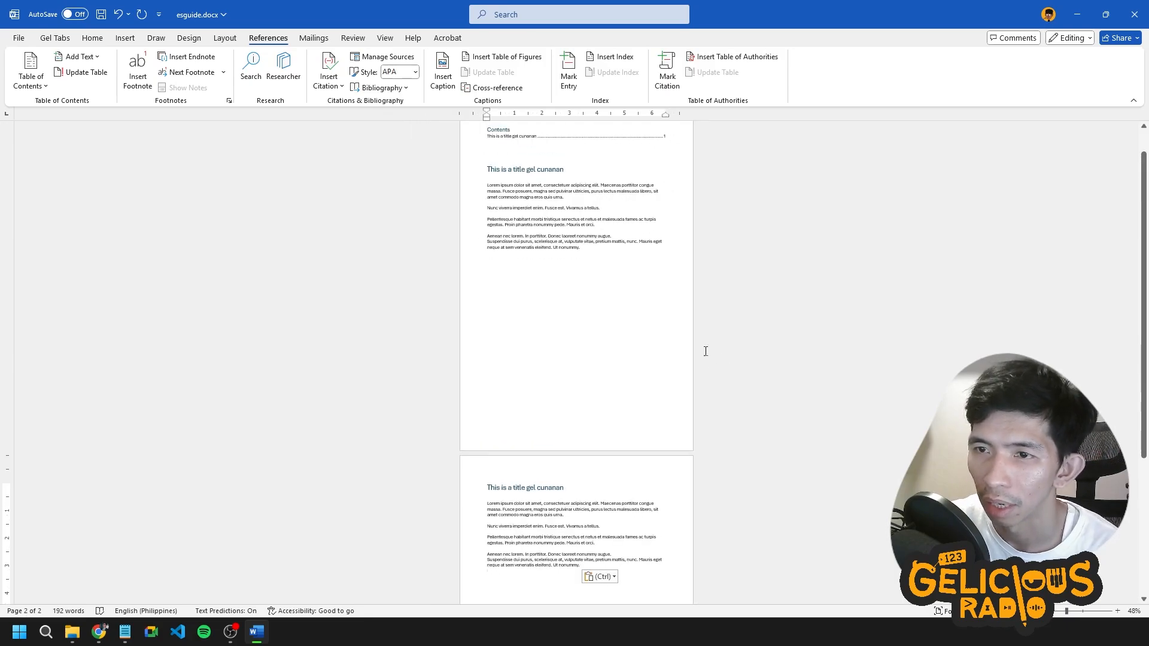
pyautogui.scroll(1, 551, 196)
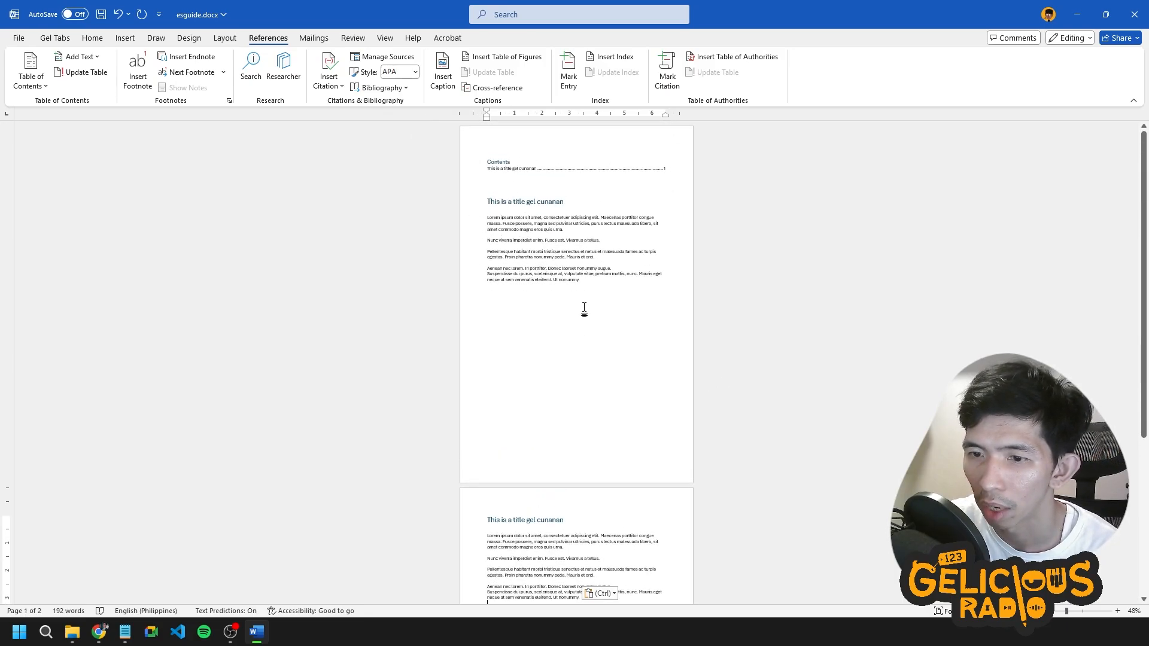
# Add a 2 at the end of the heading on the second page.
pyautogui.scroll(8, 576, 528)
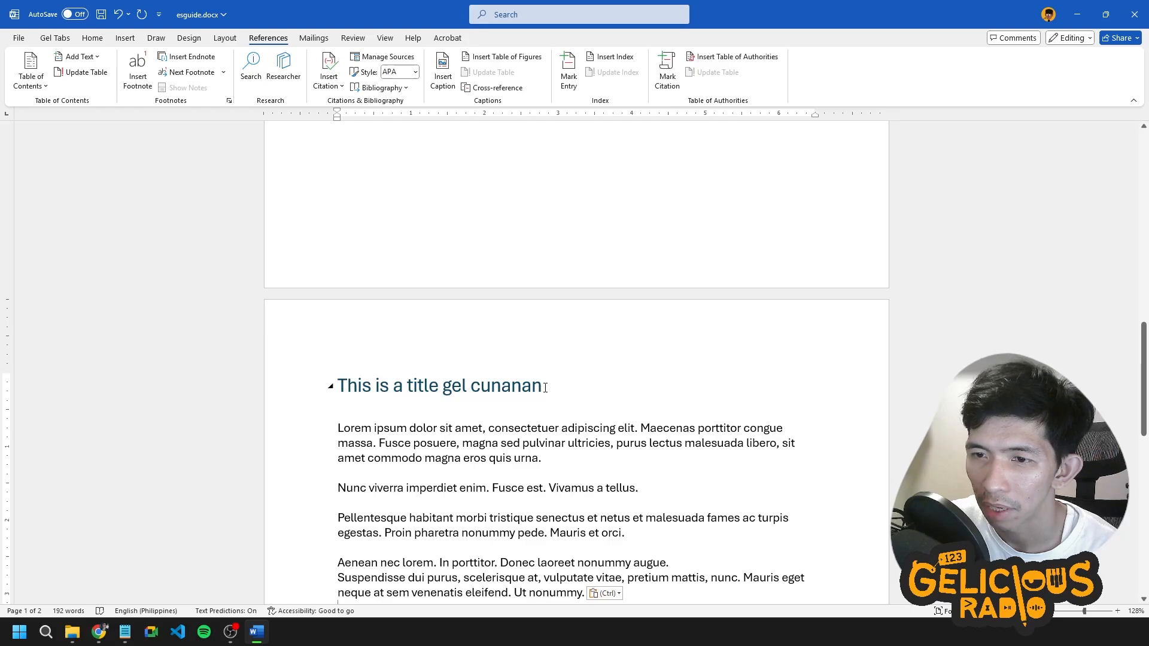
pyautogui.write('2')
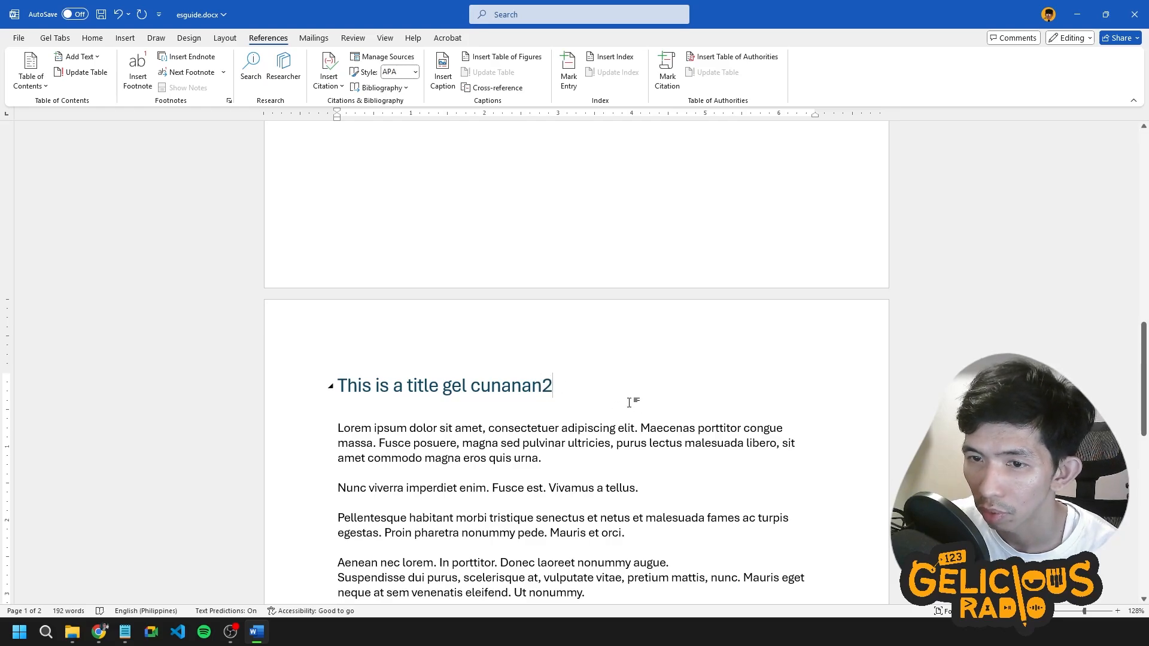
pyautogui.hotkey('ctrl', 'z')
pyautogui.hotkey('ctrl', 'z')
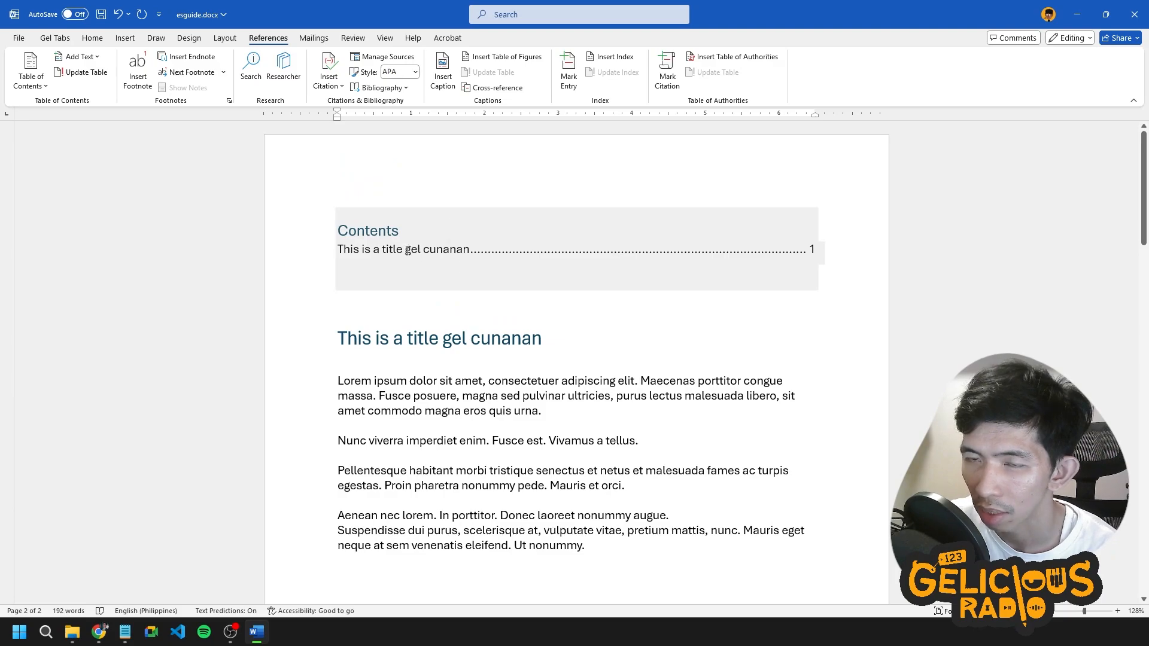
# Update the entire table of contents on the first page, including its entries as well as the page numbers.
pyautogui.click(408, 250)
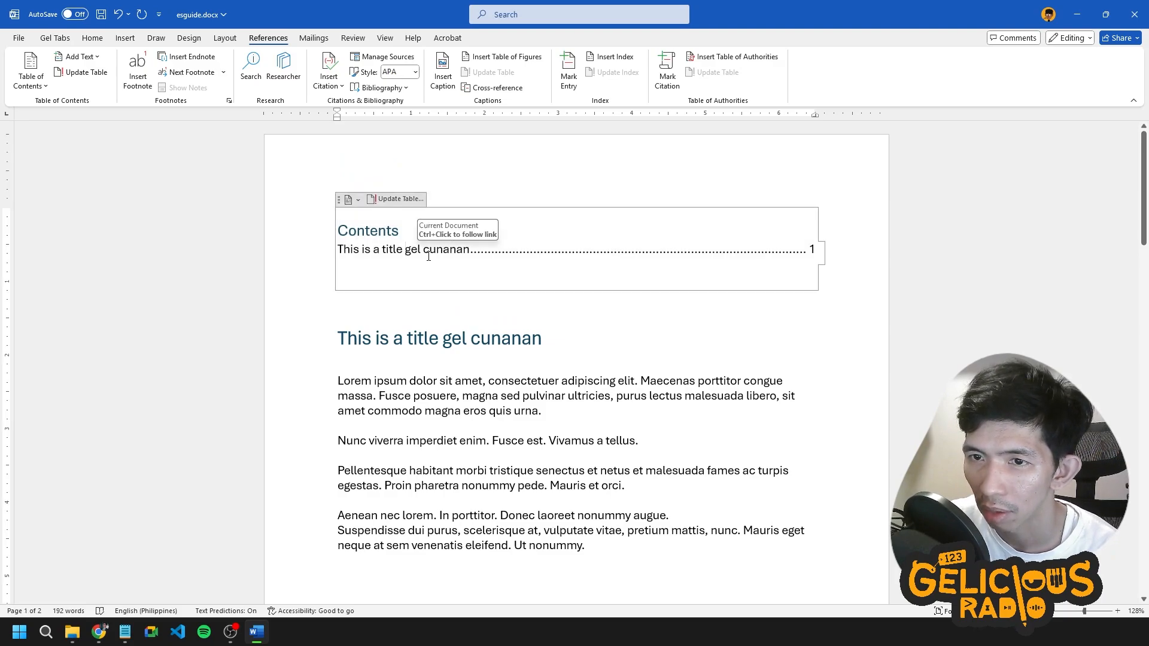
pyautogui.click(395, 201)
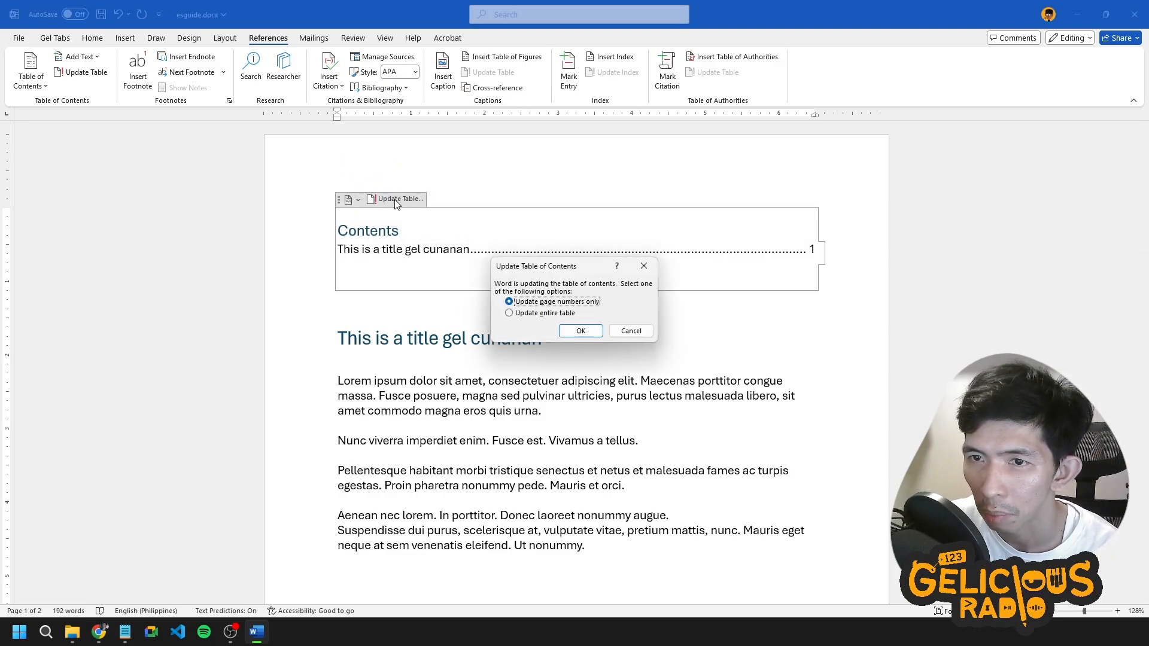
pyautogui.click(551, 314)
pyautogui.click(579, 332)
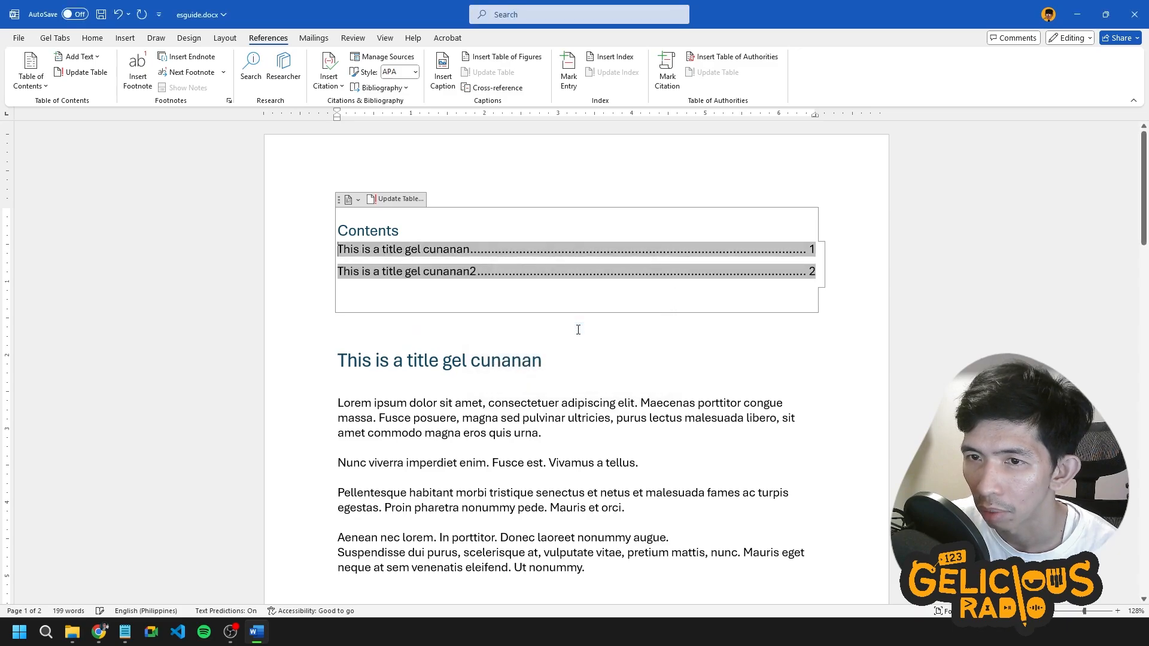
pyautogui.click(498, 292)
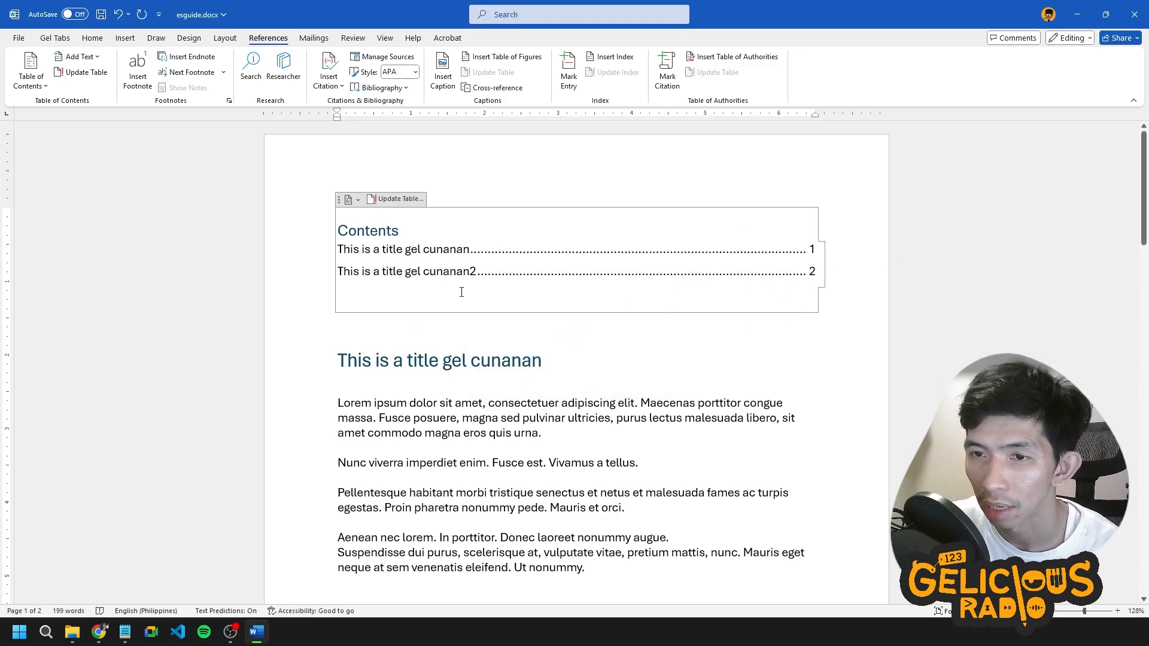
pyautogui.click(471, 274)
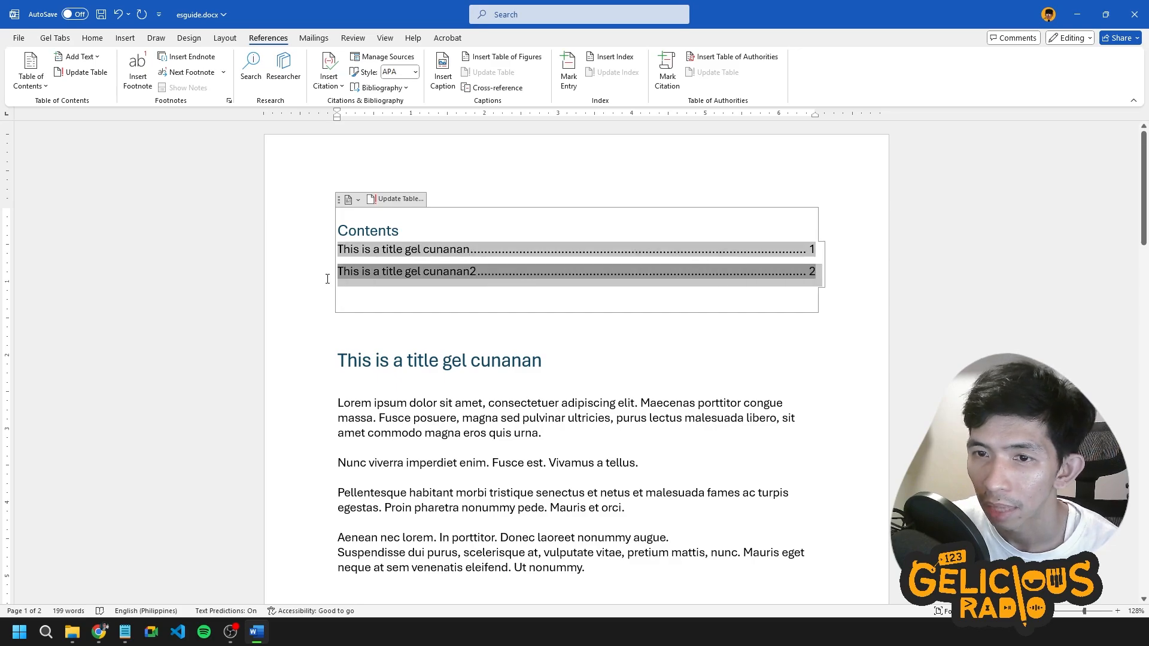
pyautogui.click(519, 296)
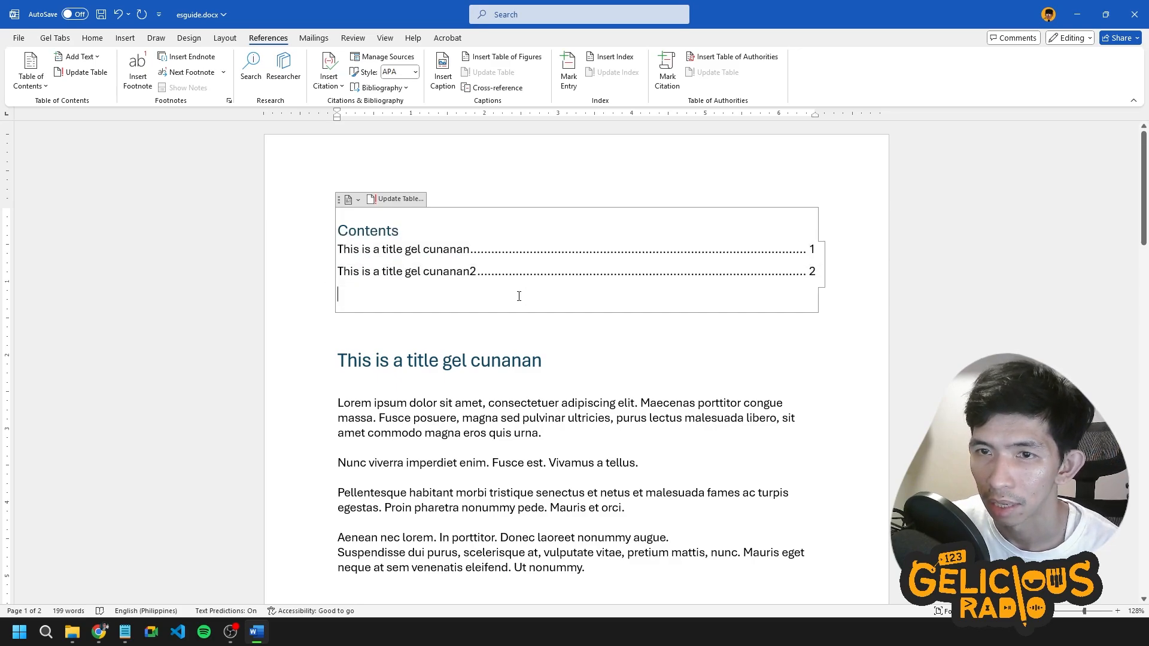
# Change the font color of the first page's heading to red.
pyautogui.click(92, 38)
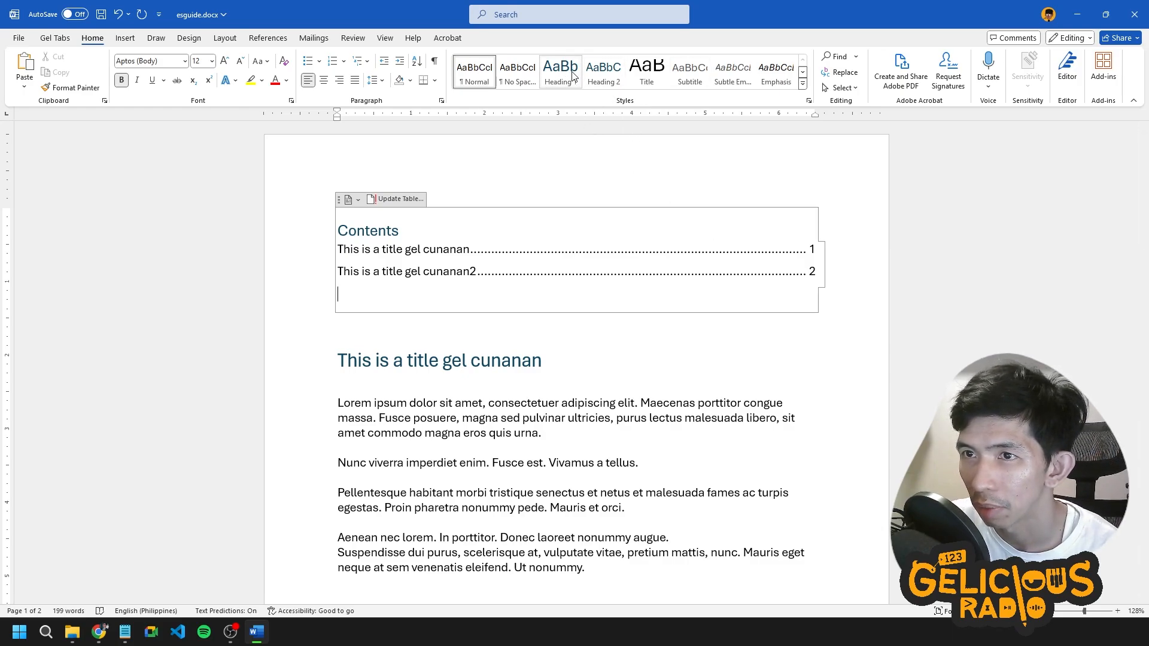
pyautogui.moveTo(345, 360); pyautogui.dragTo(561, 372)
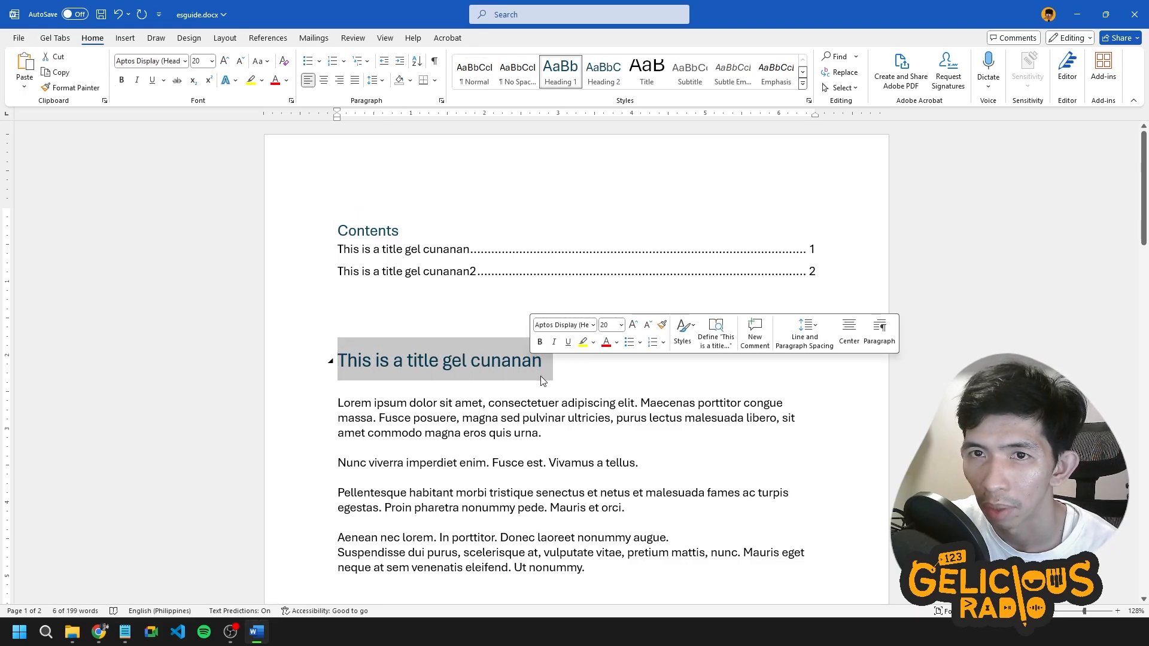
pyautogui.click(275, 80)
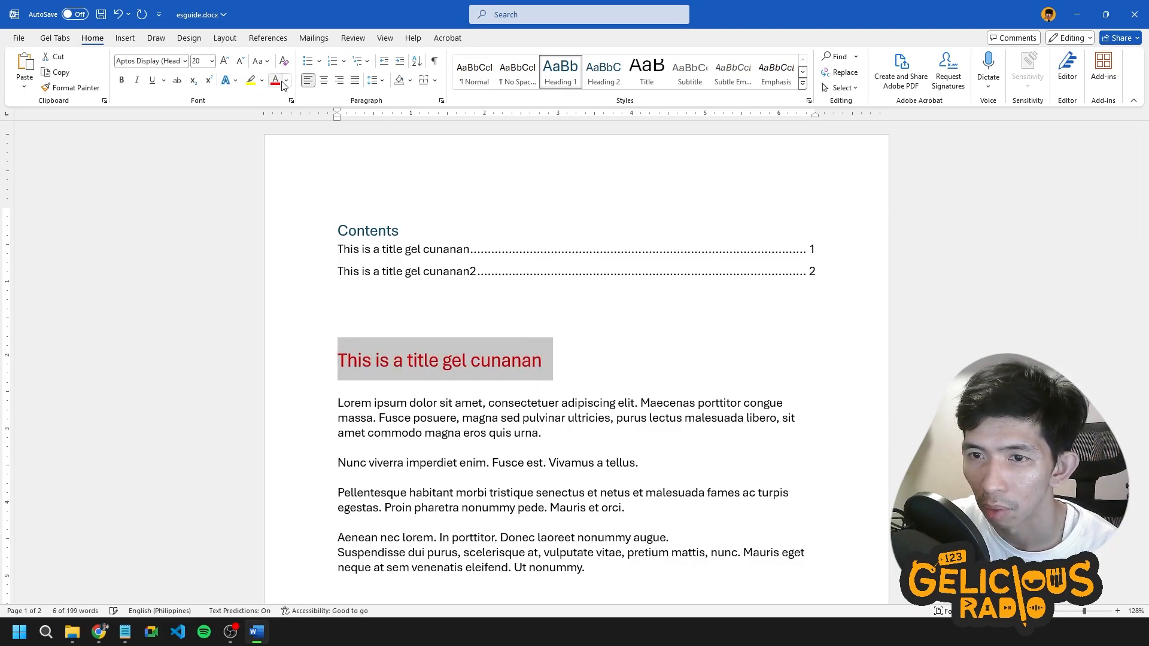
pyautogui.click(625, 388)
# Change the font color of the second page's heading to red.
pyautogui.scroll(-10, 580, 386)
pyautogui.scroll(-5, 546, 415)
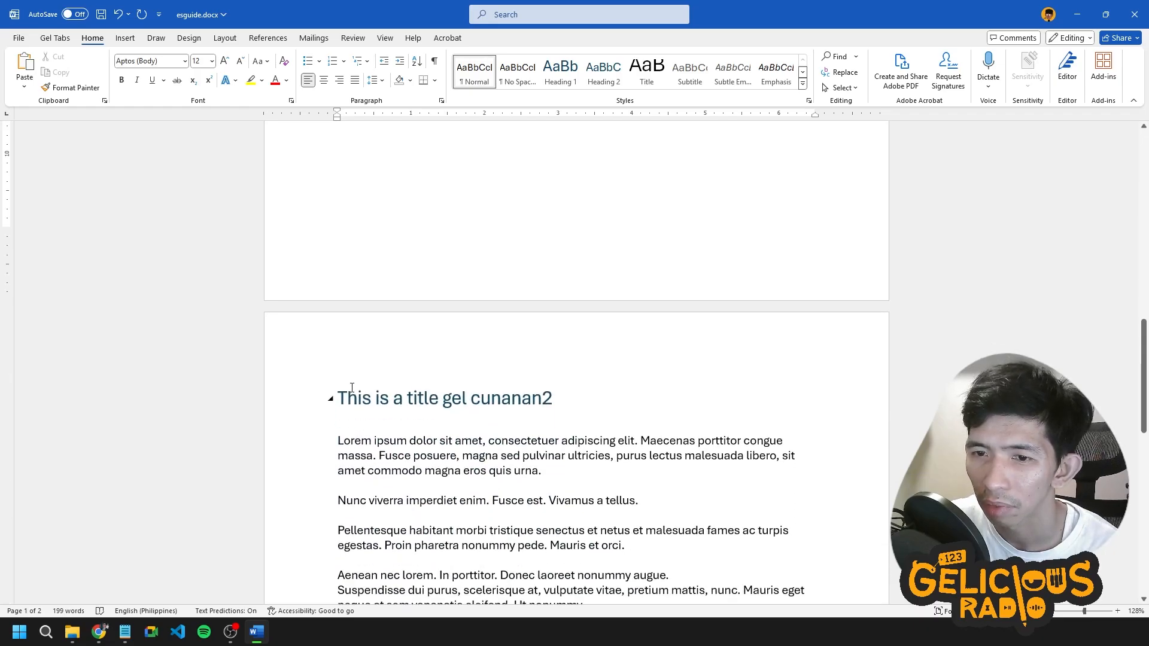
pyautogui.moveTo(341, 399); pyautogui.dragTo(554, 399)
pyautogui.click(275, 80)
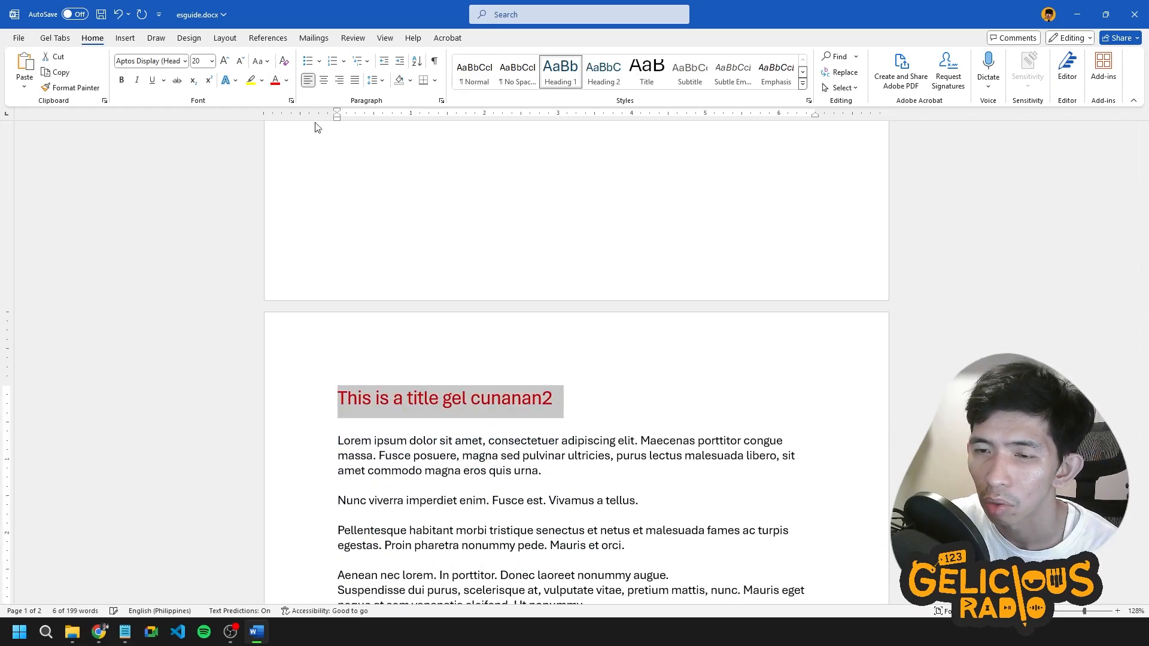
# Start a new paragraph style based on the selected Heading 1 title and name it gel Style.
pyautogui.scroll(3, 663, 364)
pyautogui.scroll(8, 662, 364)
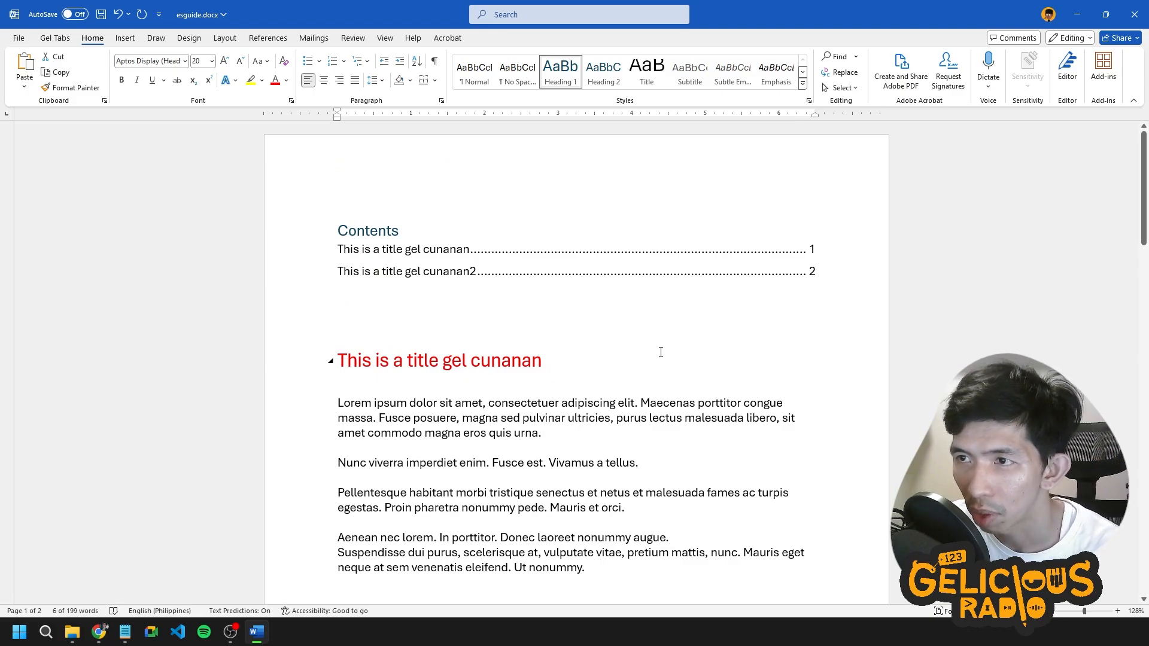
pyautogui.click(809, 102)
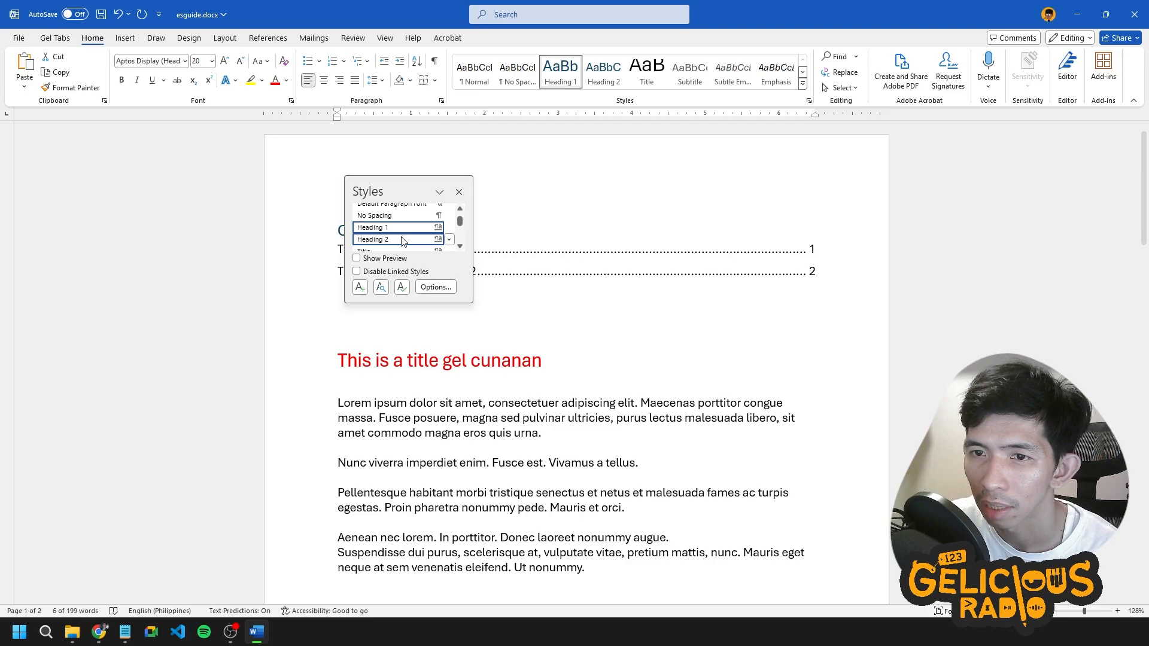
pyautogui.click(360, 288)
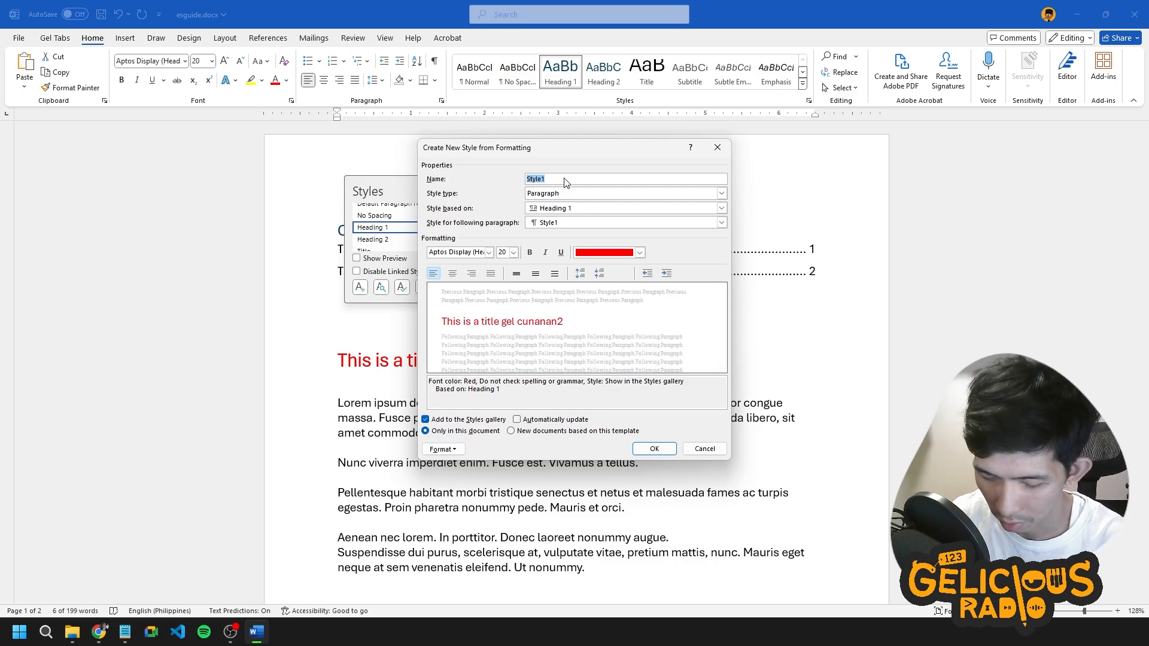
pyautogui.write('gel')
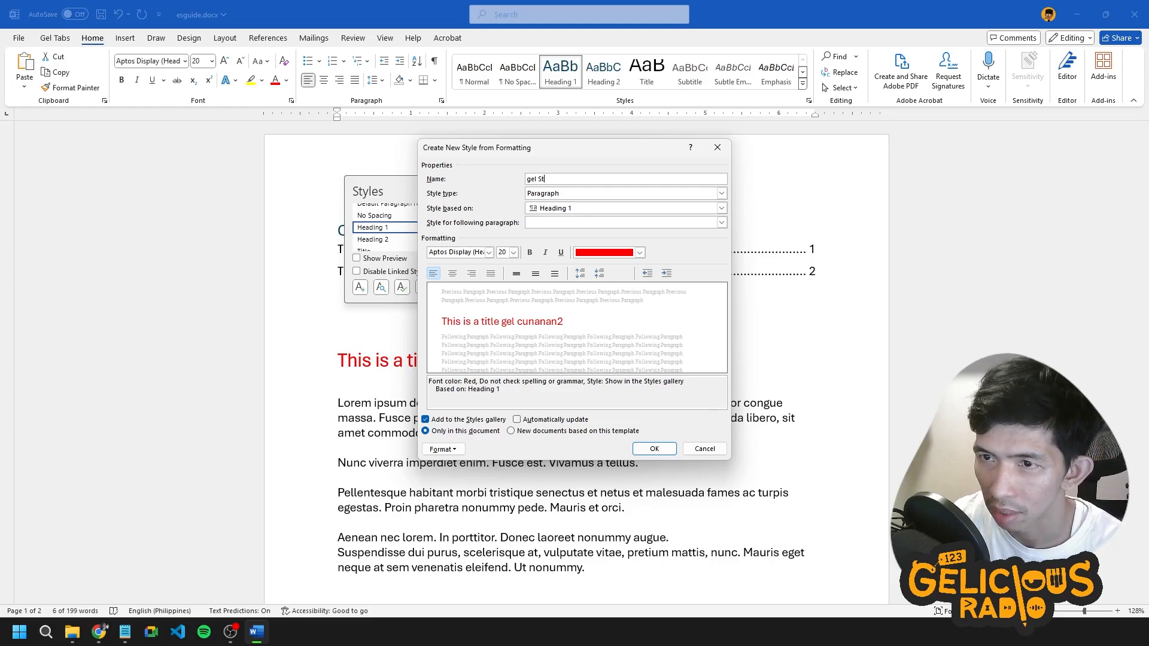
# Give the new style the green Accent 6 font color and the Aharoni font, and create it.
pyautogui.click(639, 254)
pyautogui.click(671, 303)
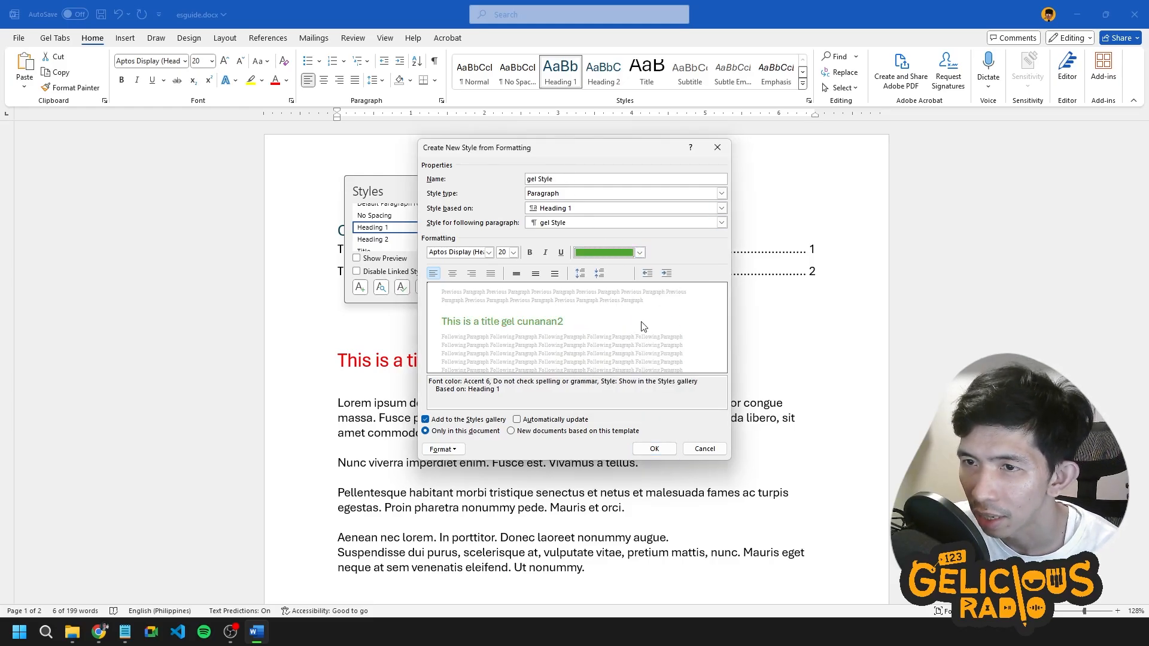
pyautogui.click(489, 253)
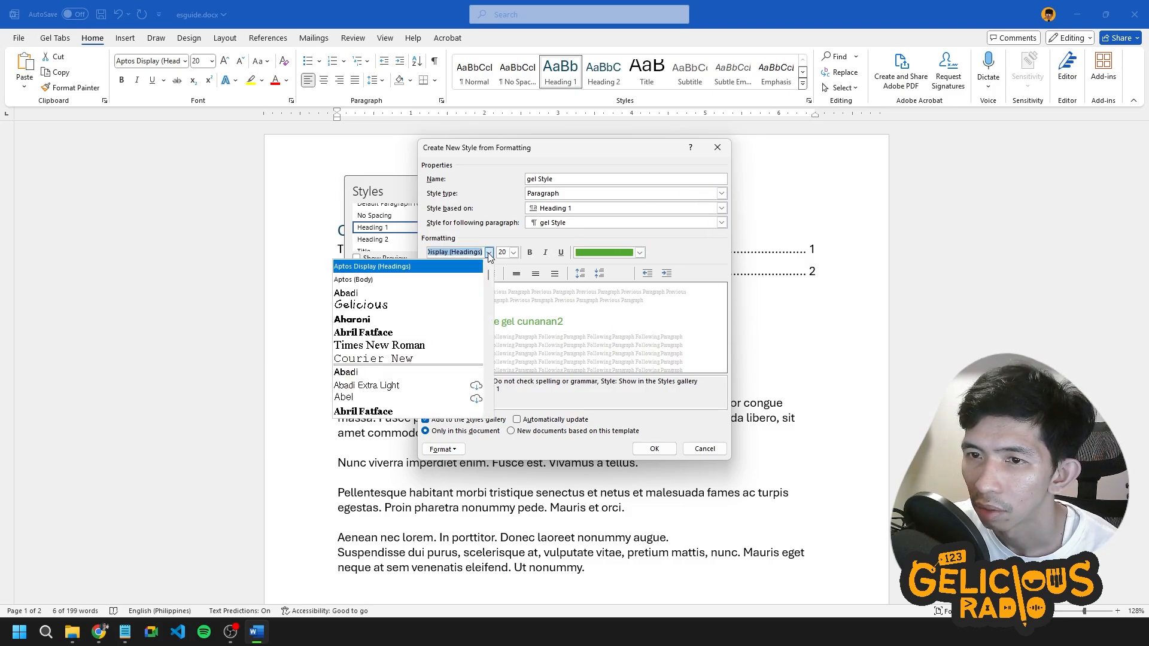
pyautogui.click(361, 323)
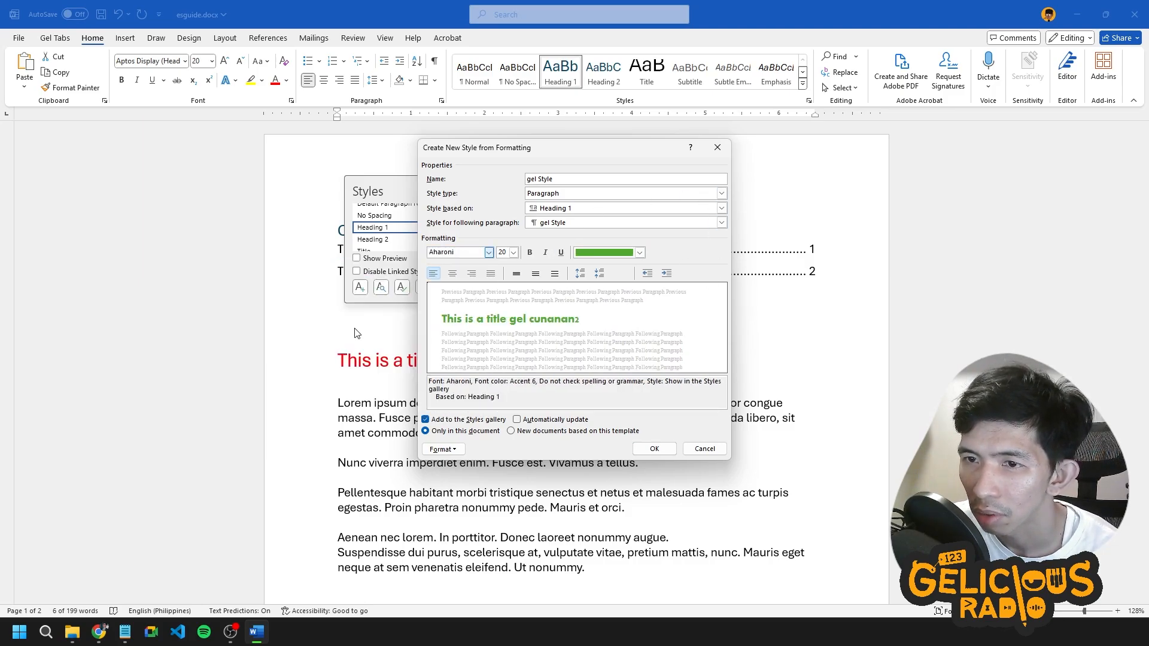
pyautogui.click(658, 452)
# Apply gel Style to the heading on the first page and close the list of styles.
pyautogui.scroll(-5, 670, 486)
pyautogui.scroll(4, 672, 483)
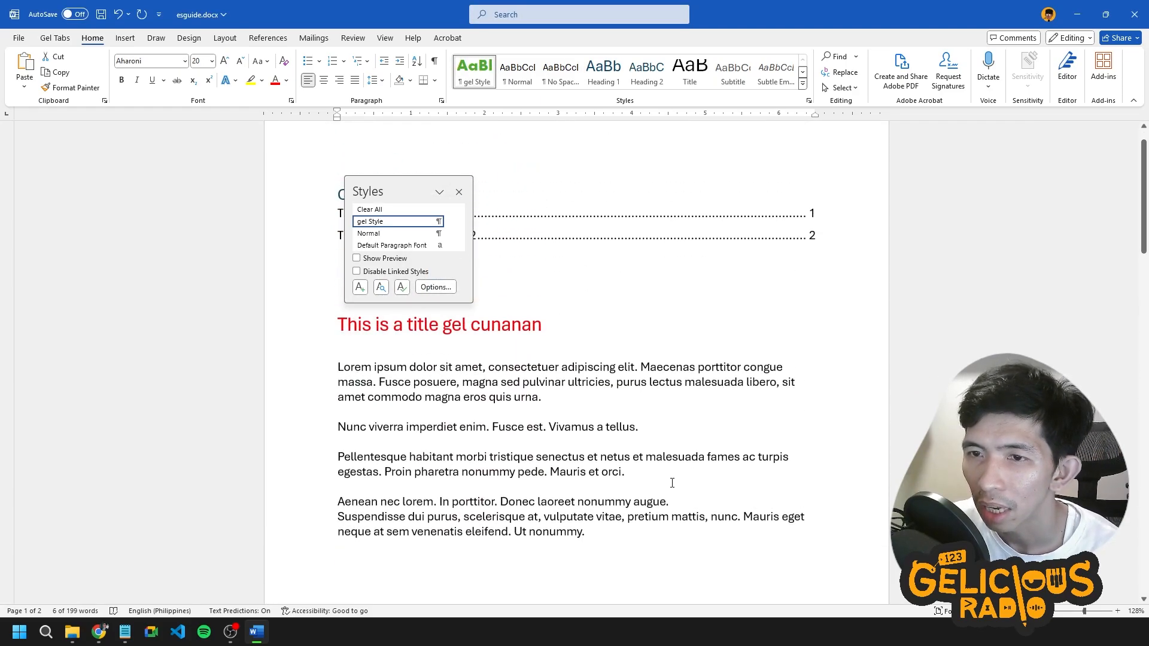
pyautogui.scroll(1, 672, 483)
pyautogui.moveTo(346, 364); pyautogui.dragTo(553, 366)
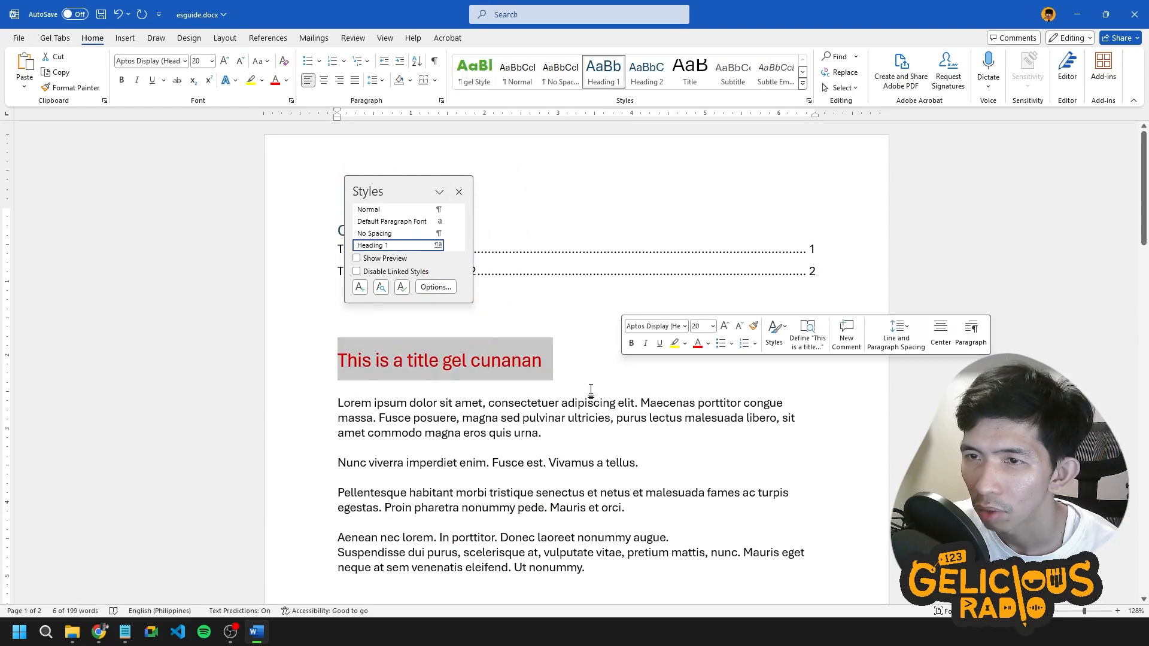
pyautogui.click(465, 72)
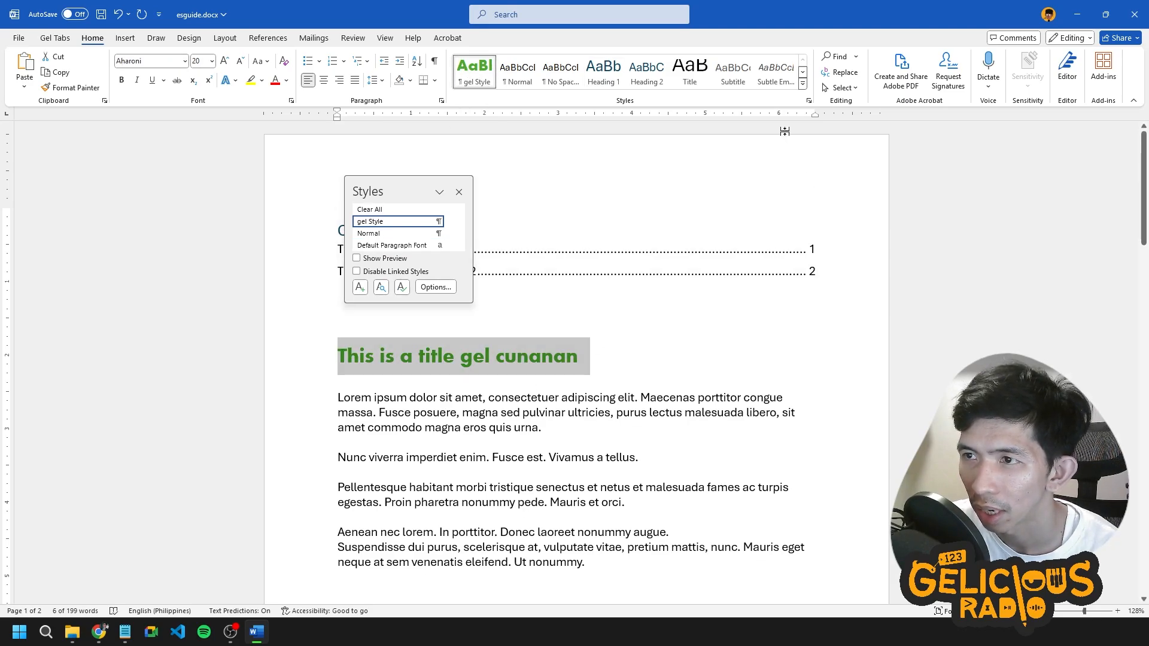
pyautogui.click(809, 101)
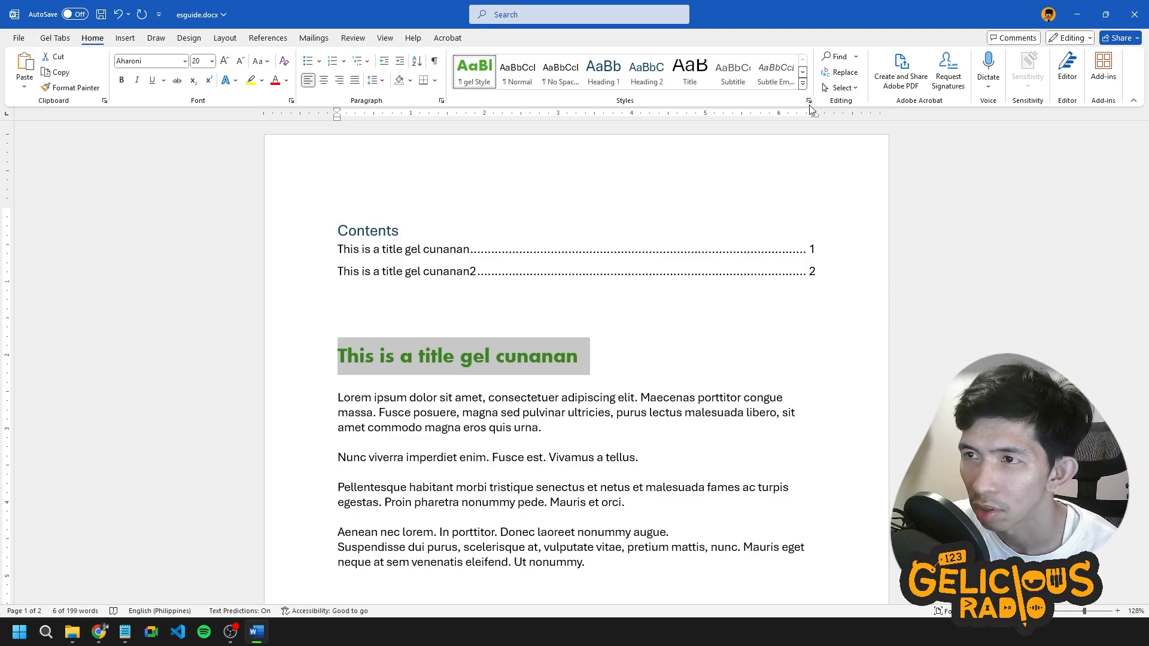
pyautogui.click(811, 103)
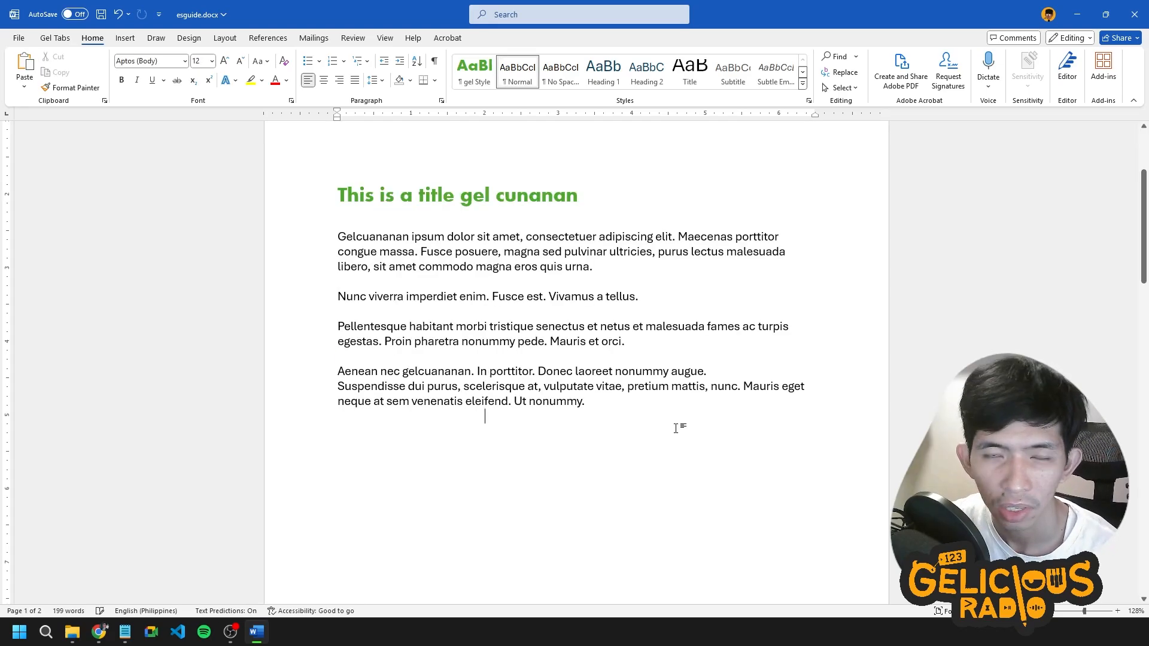
pyautogui.click(126, 38)
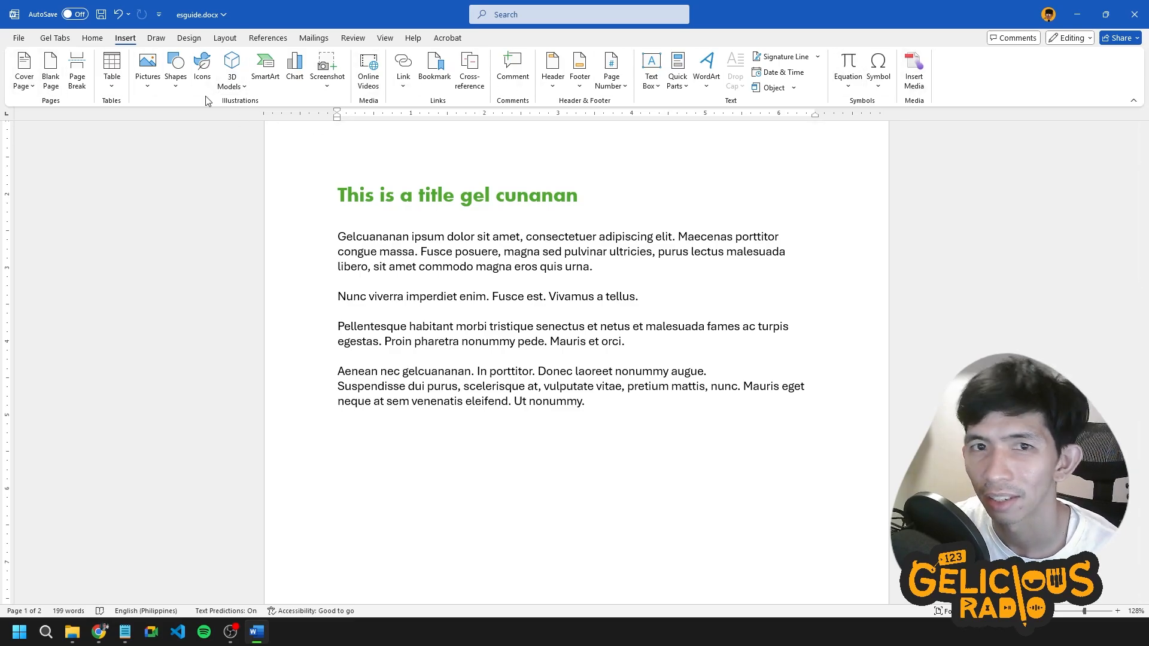
pyautogui.click(25, 81)
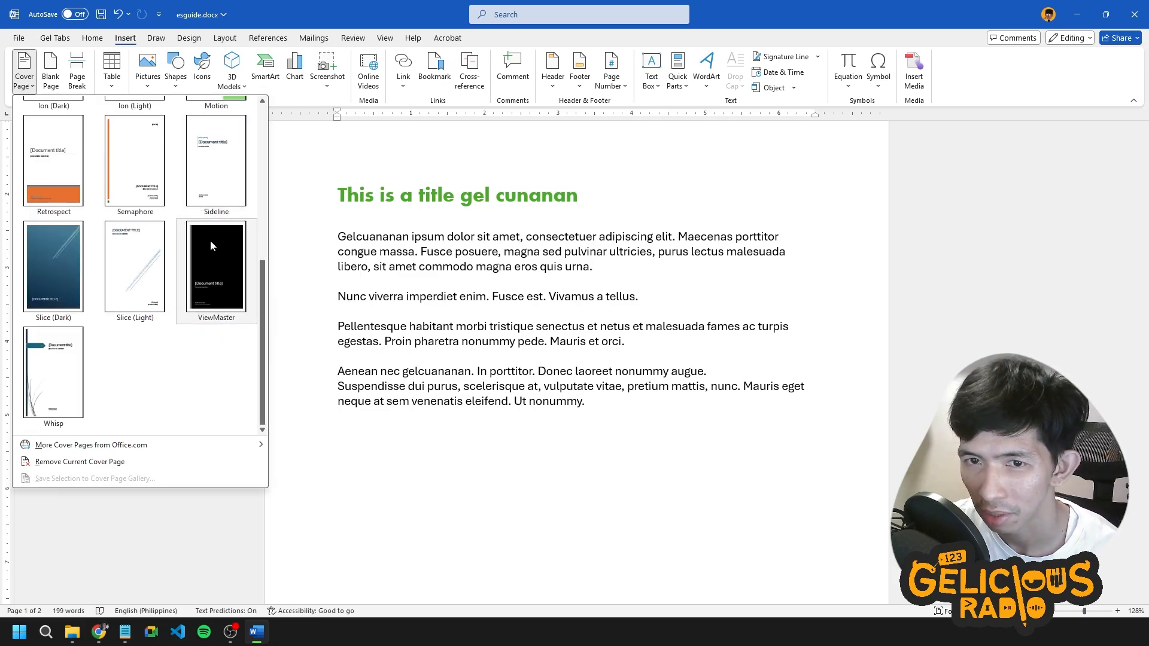
pyautogui.click(119, 88)
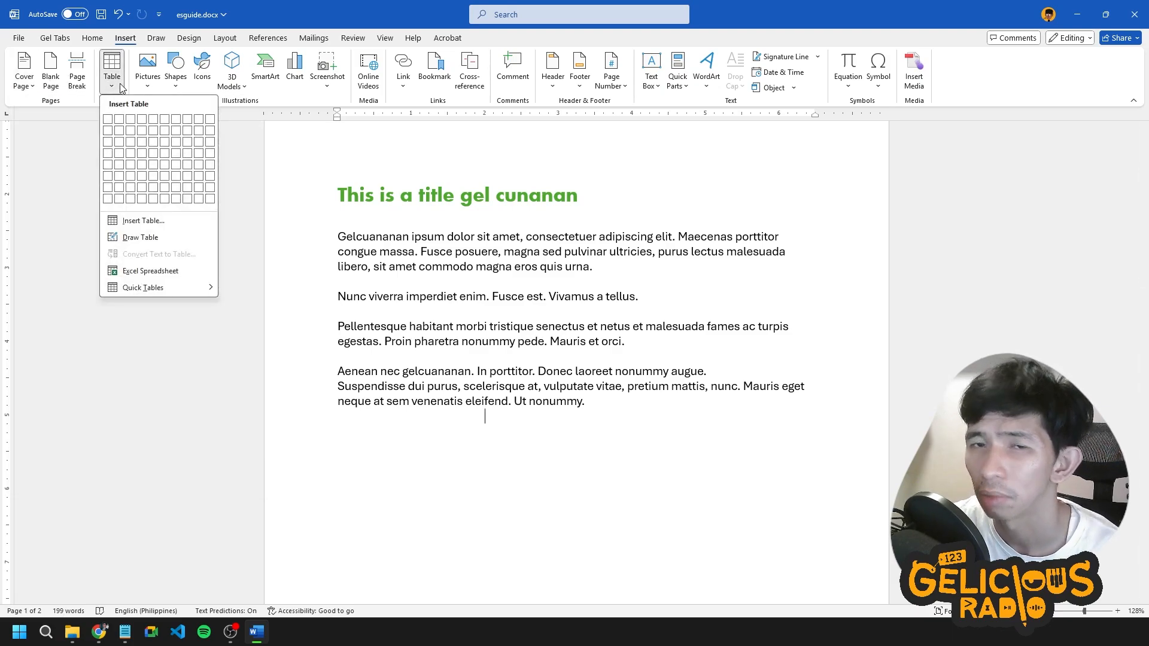
# Insert the blue LEGO brick picture from the Screenshots folder on this device after the first page's text.
pyautogui.click(149, 87)
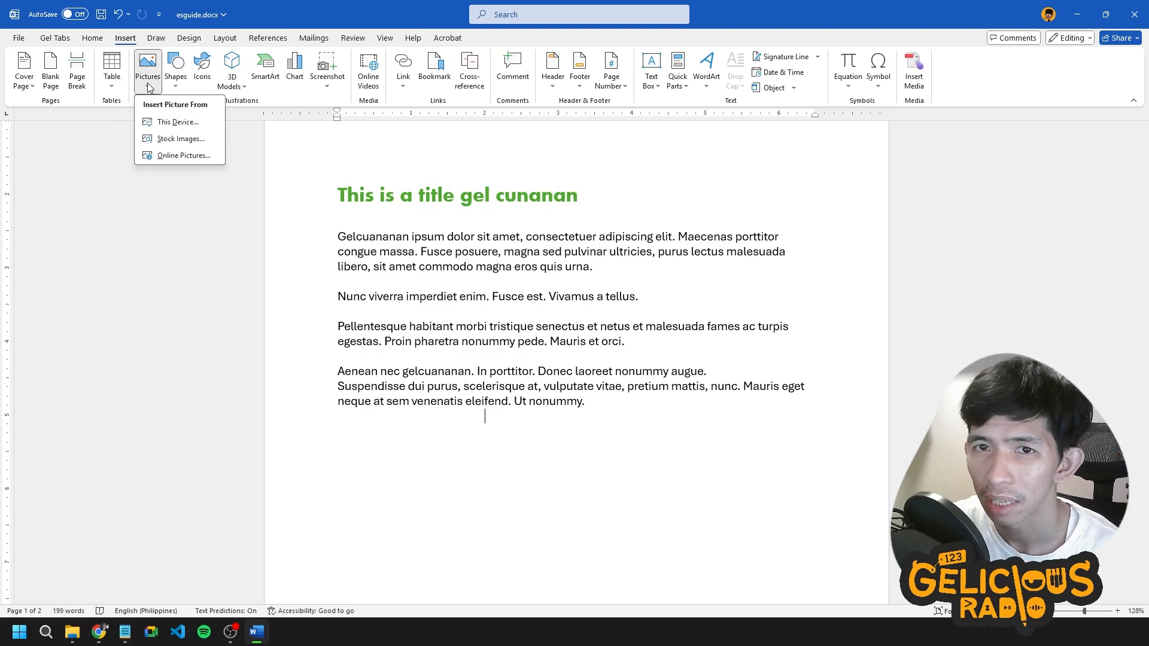
pyautogui.click(180, 122)
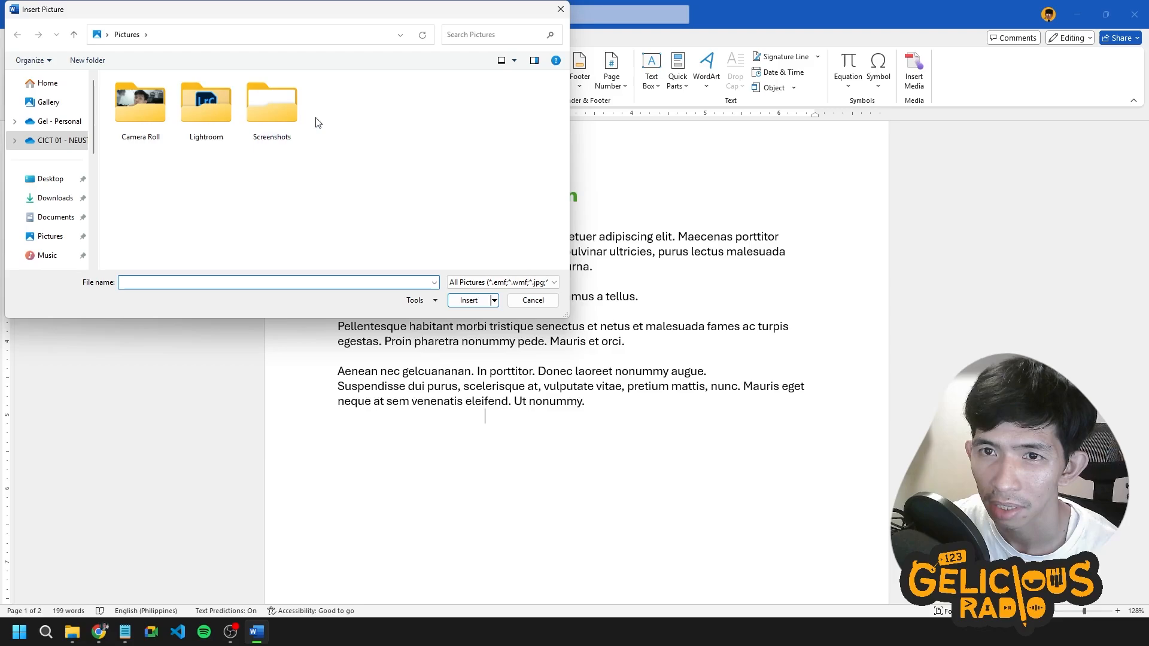
pyautogui.doubleClick(263, 112)
pyautogui.doubleClick(218, 145)
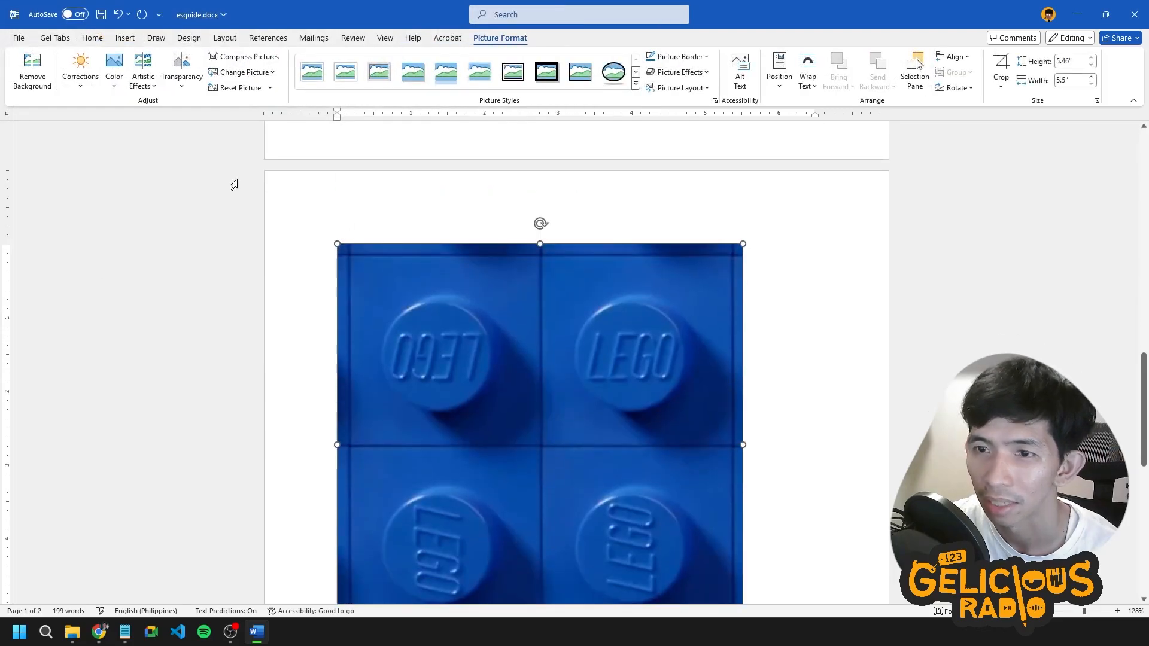
# Move the LEGO picture to below the last paragraph of the second page.
pyautogui.scroll(10, 732, 419)
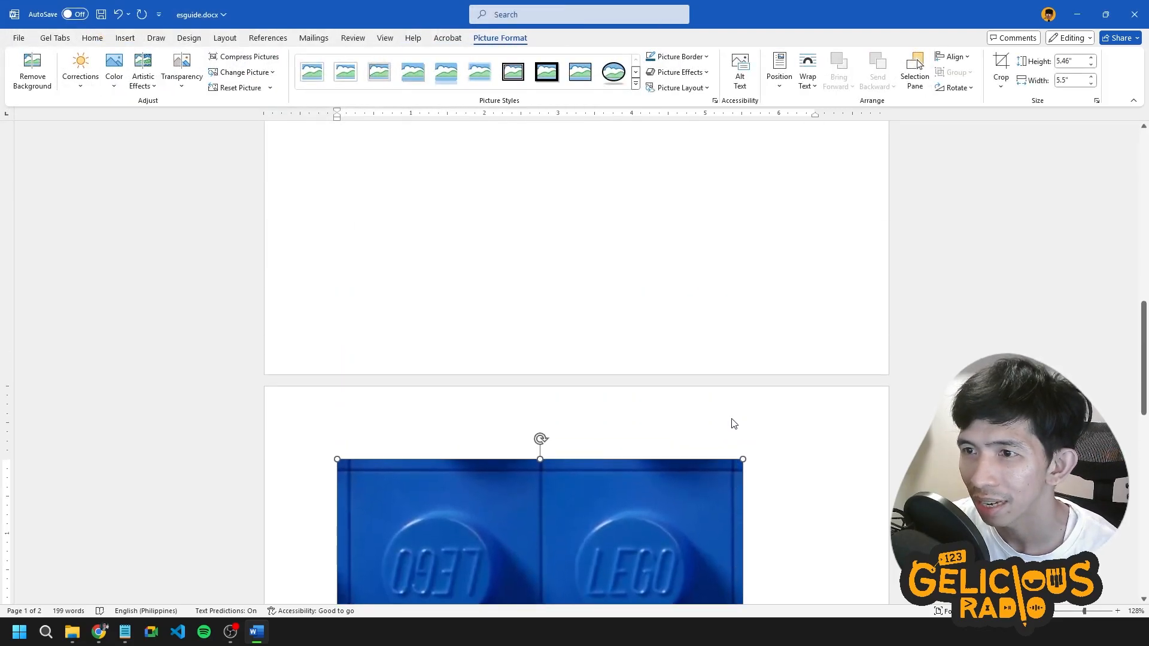
pyautogui.scroll(-10, 731, 418)
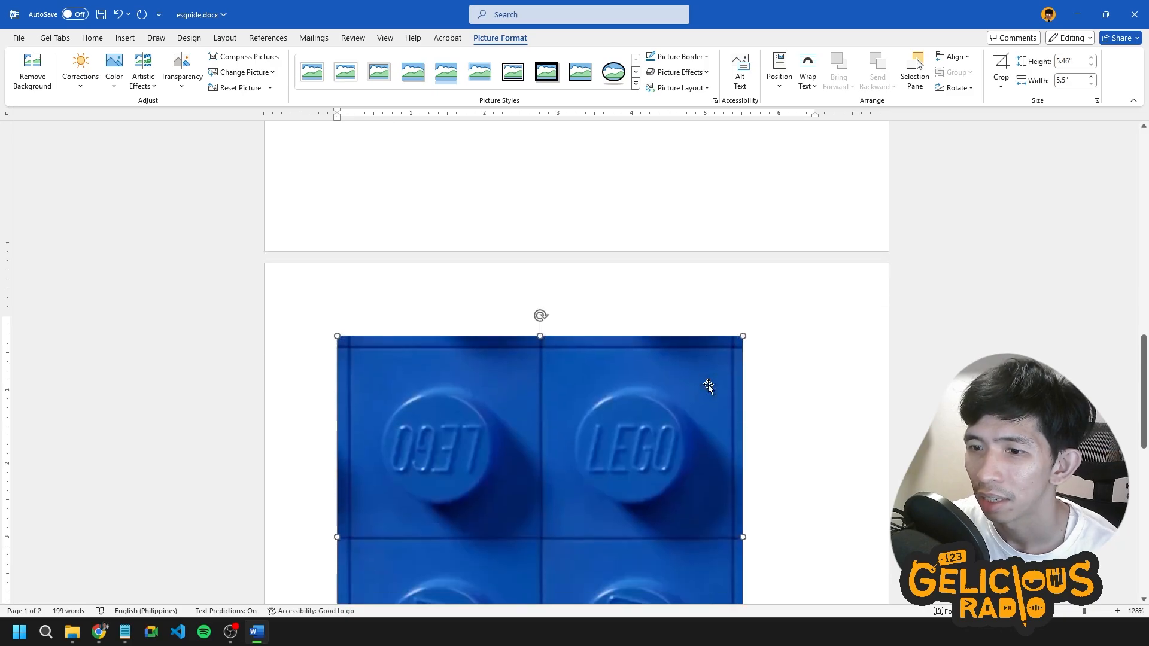
pyautogui.moveTo(689, 376); pyautogui.dragTo(487, 382)
pyautogui.moveTo(524, 523); pyautogui.dragTo(826, 536)
pyautogui.scroll(-4, 782, 488)
pyautogui.moveTo(532, 267); pyautogui.dragTo(594, 523)
pyautogui.scroll(5, 705, 456)
pyautogui.scroll(-1, 723, 414)
pyautogui.scroll(-5, 723, 415)
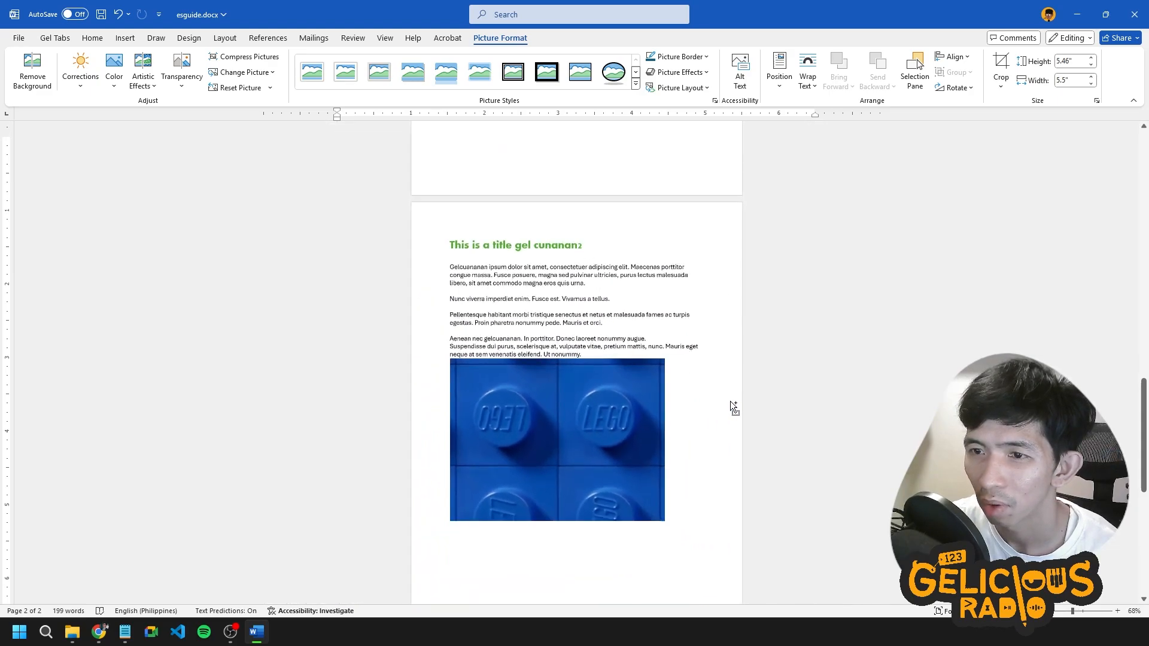
# Move the LEGO picture up through the second page's text to above that page's heading.
pyautogui.moveTo(580, 368); pyautogui.dragTo(591, 351)
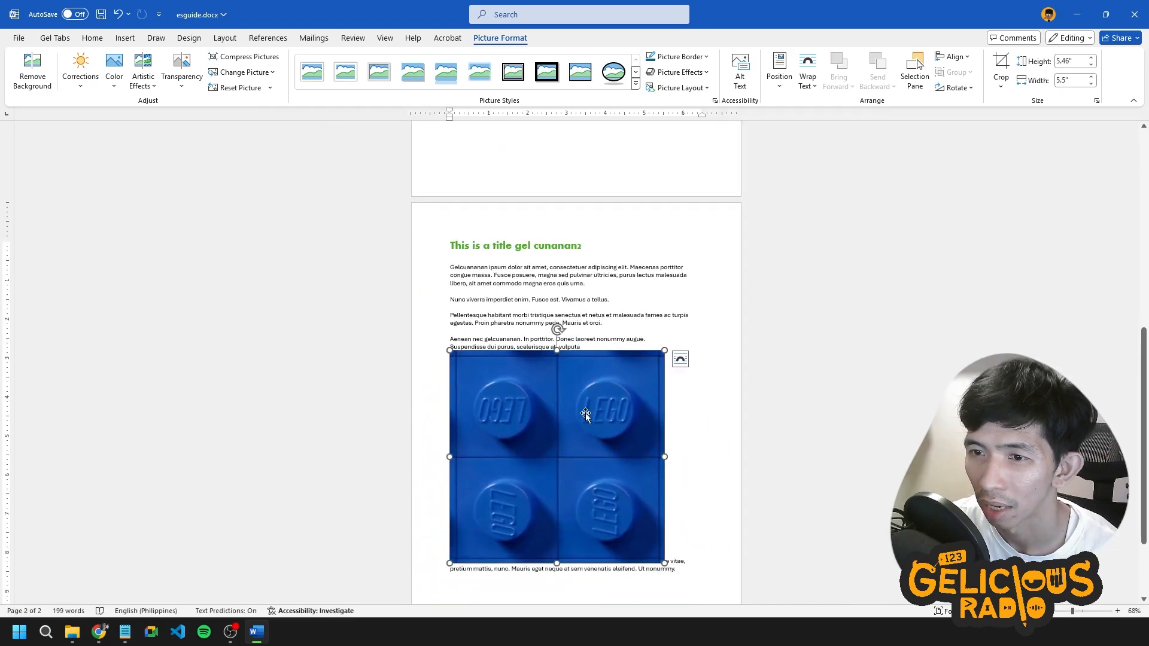
pyautogui.moveTo(586, 413); pyautogui.dragTo(608, 309)
pyautogui.moveTo(598, 401); pyautogui.dragTo(637, 173)
pyautogui.moveTo(636, 174); pyautogui.dragTo(637, 174)
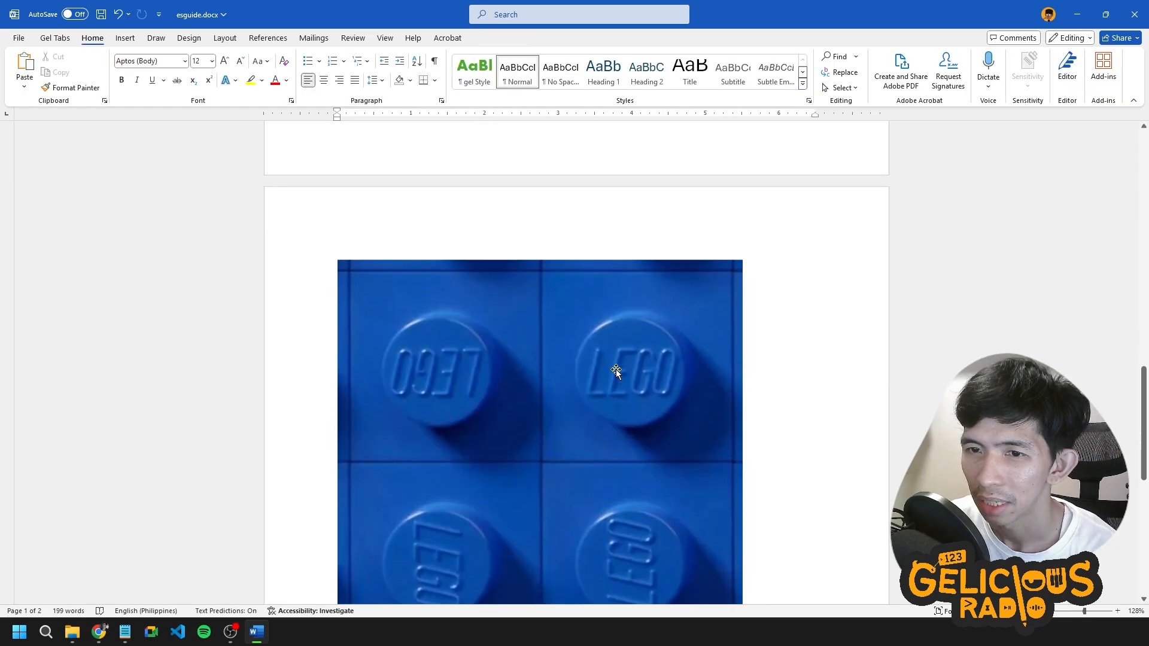
# Select the LEGO picture above the second page's heading and show its picture formatting options.
pyautogui.scroll(-3, 613, 368)
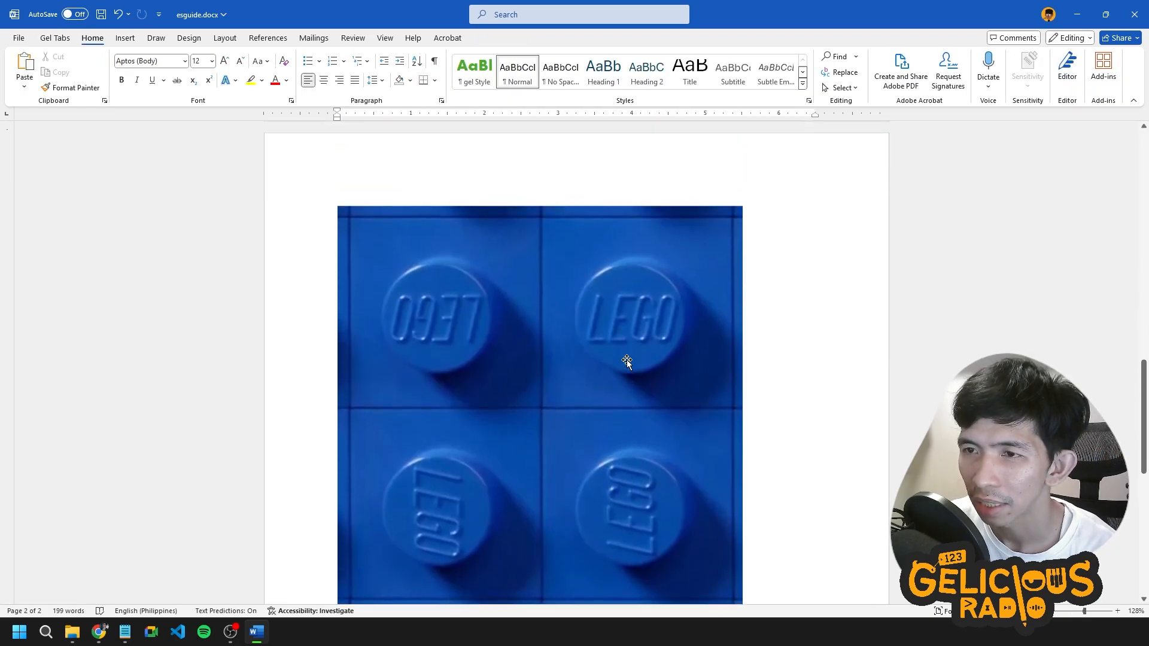
pyautogui.click(623, 359)
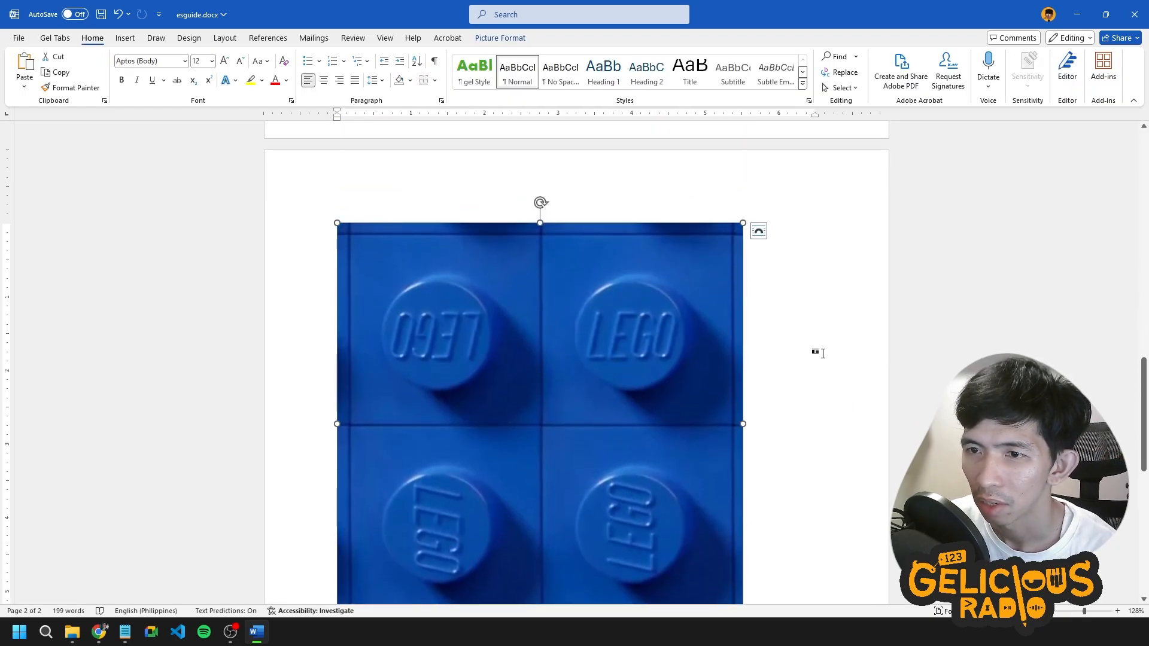
pyautogui.scroll(-1, 641, 351)
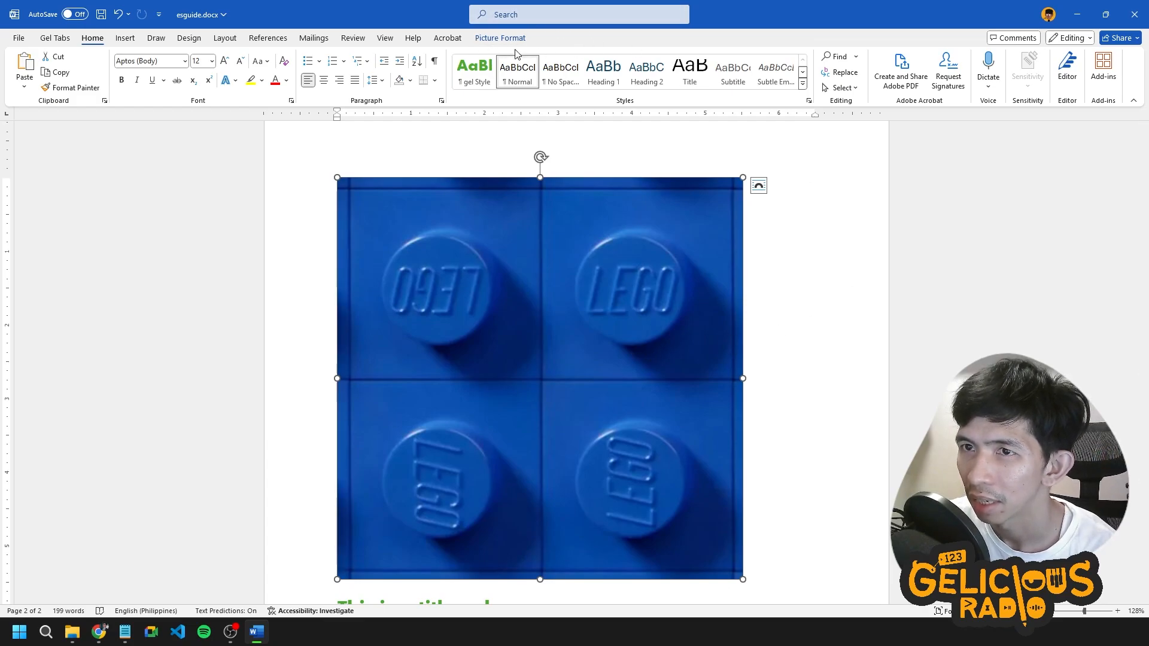
pyautogui.click(839, 339)
pyautogui.click(608, 346)
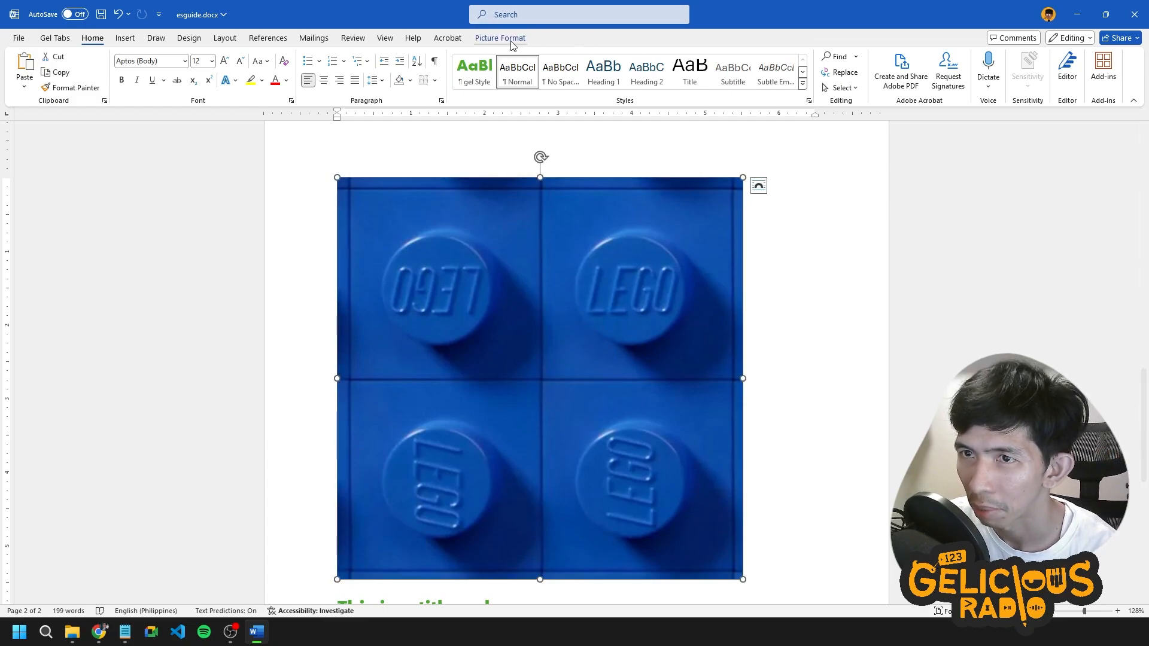
pyautogui.click(852, 354)
pyautogui.click(659, 355)
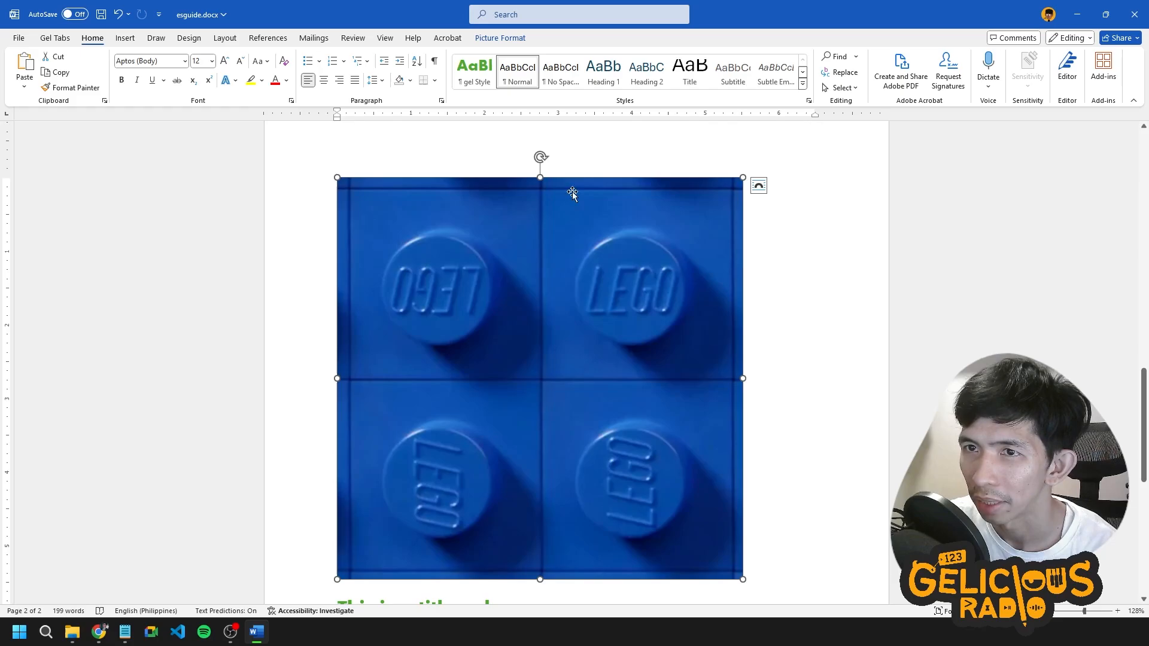
pyautogui.click(502, 38)
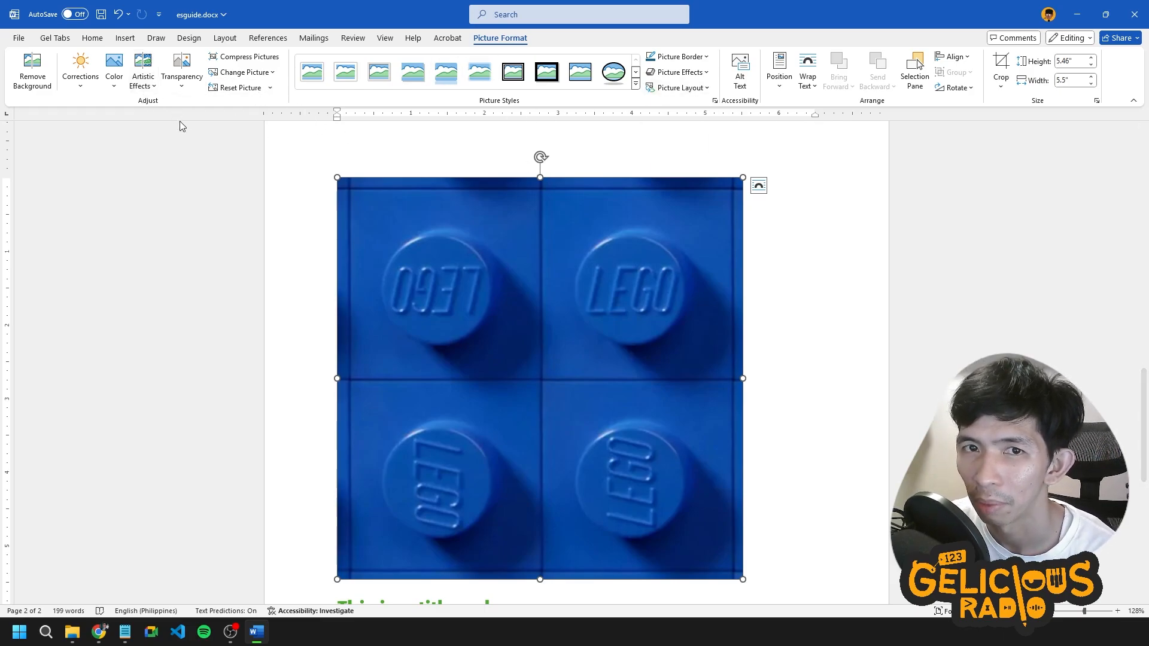
# Shrink the LEGO picture to about 2.01 by 2.02 inches and move it below the third paragraph of the first page.
pyautogui.scroll(-2, 726, 441)
pyautogui.moveTo(743, 437); pyautogui.dragTo(603, 282)
pyautogui.moveTo(390, 411); pyautogui.dragTo(501, 168)
pyautogui.moveTo(436, 461); pyautogui.dragTo(531, 326)
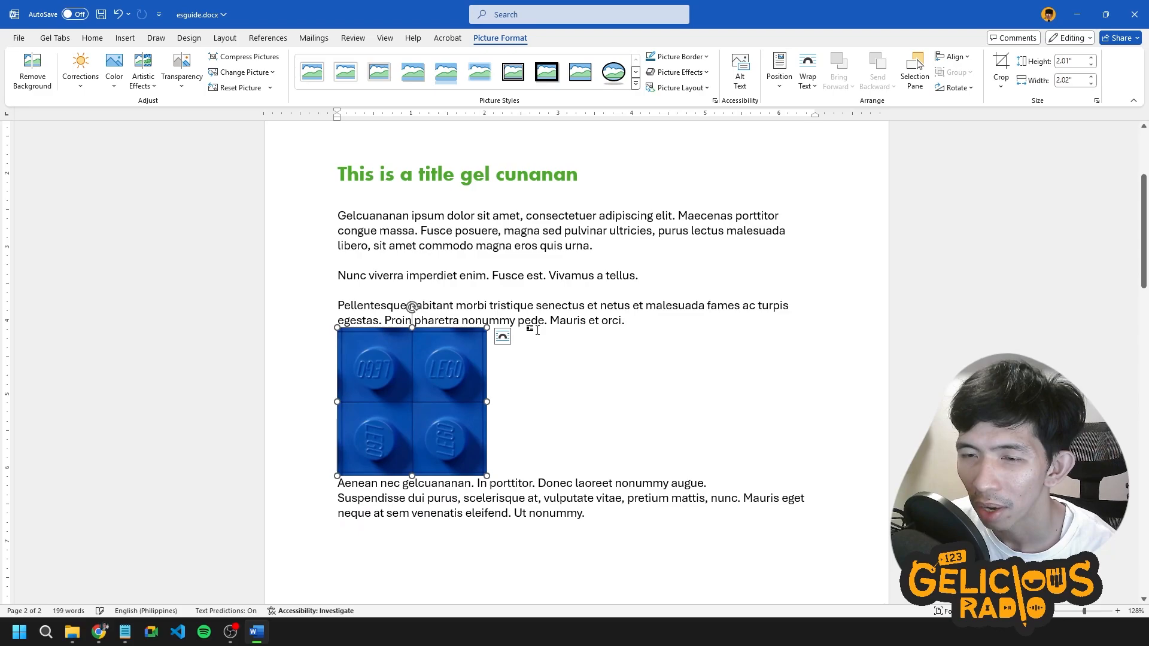
# Try enlarging the LEGO picture and stretching it to about 5.15 inches wide, and undo the stretch.
pyautogui.moveTo(487, 476); pyautogui.dragTo(596, 519)
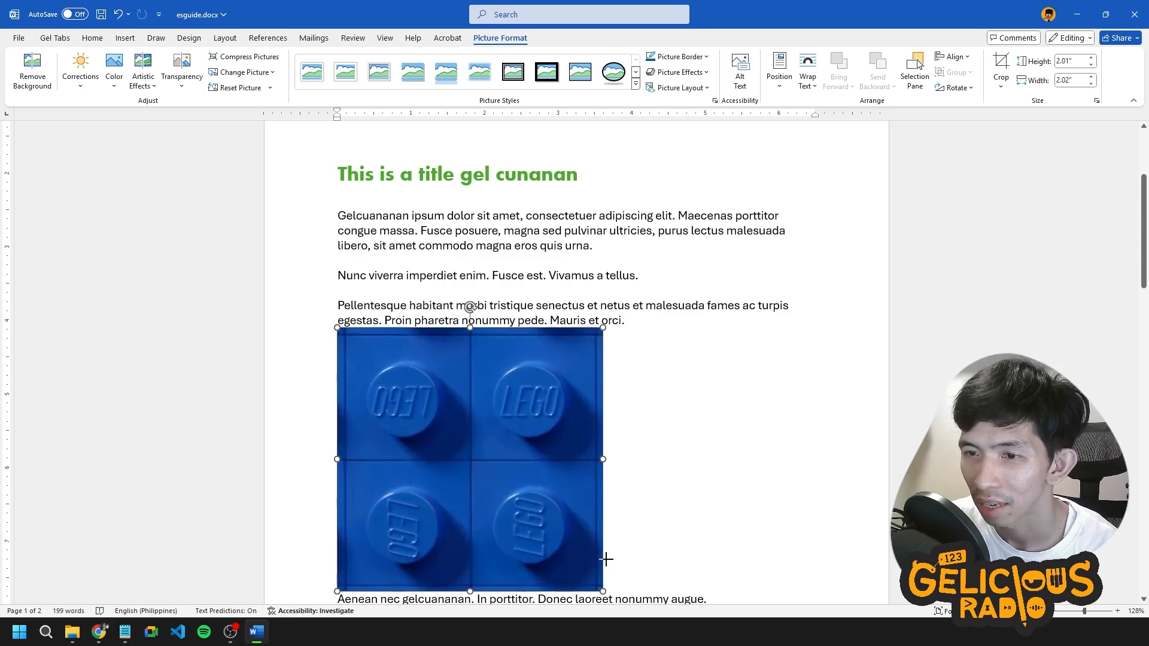
pyautogui.moveTo(603, 459); pyautogui.dragTo(727, 435)
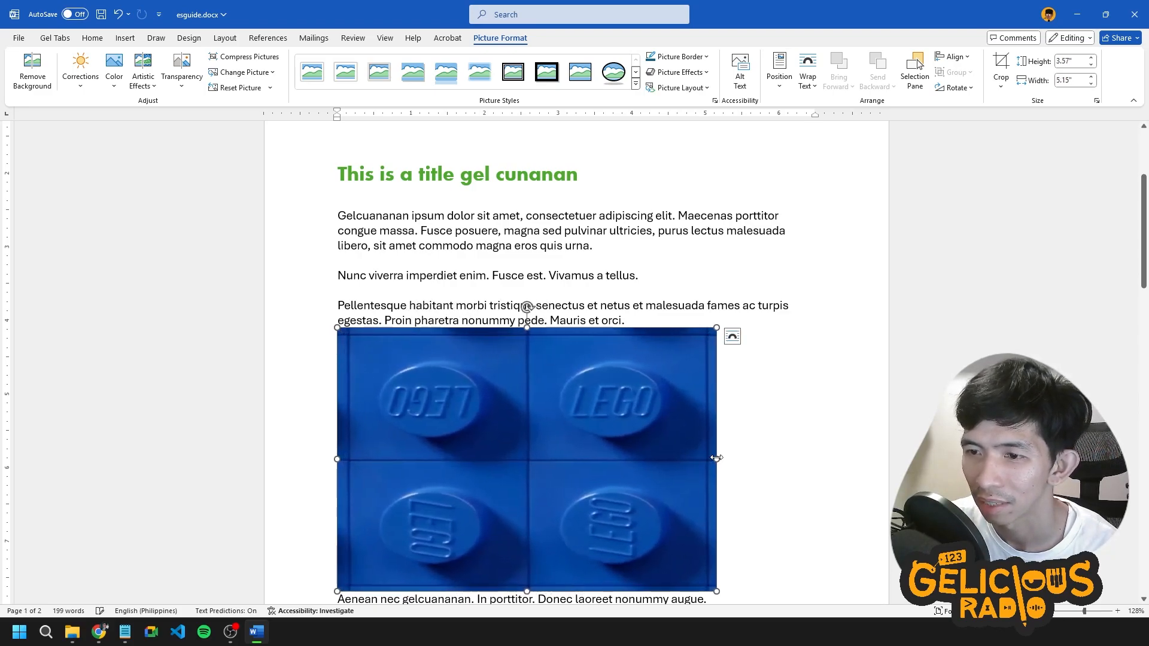
pyautogui.hotkey('ctrl', 'z')
# Shrink the LEGO picture proportionally to about 2.4 inches high and 2.42 inches wide.
pyautogui.scroll(-3, 688, 420)
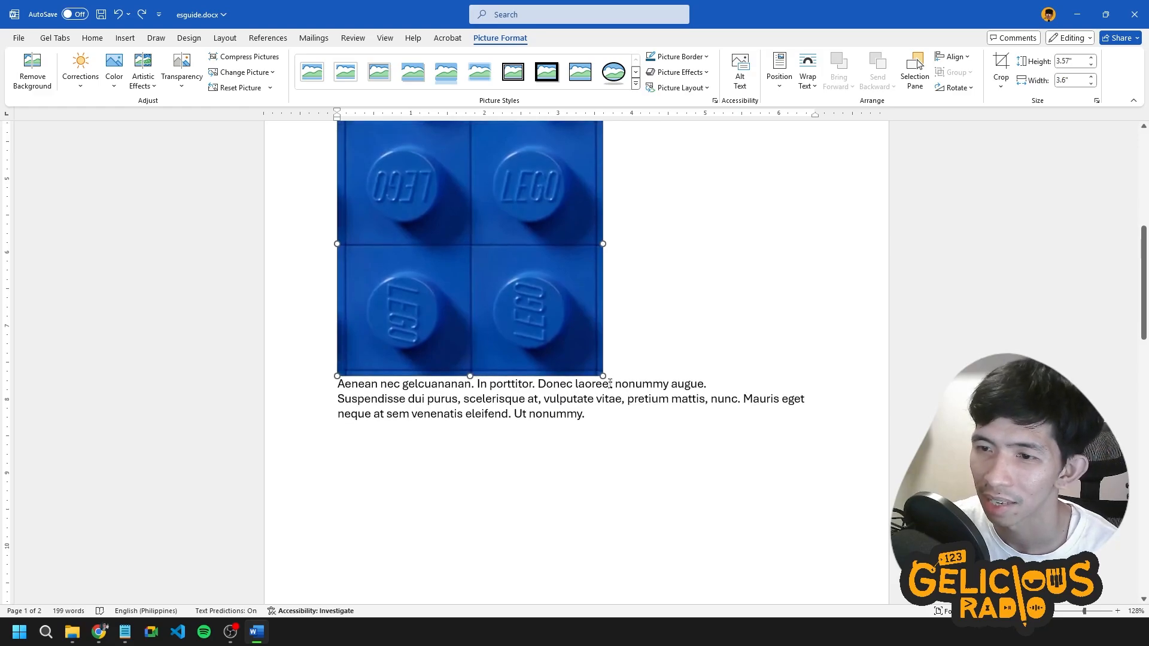
pyautogui.moveTo(603, 379); pyautogui.dragTo(529, 302)
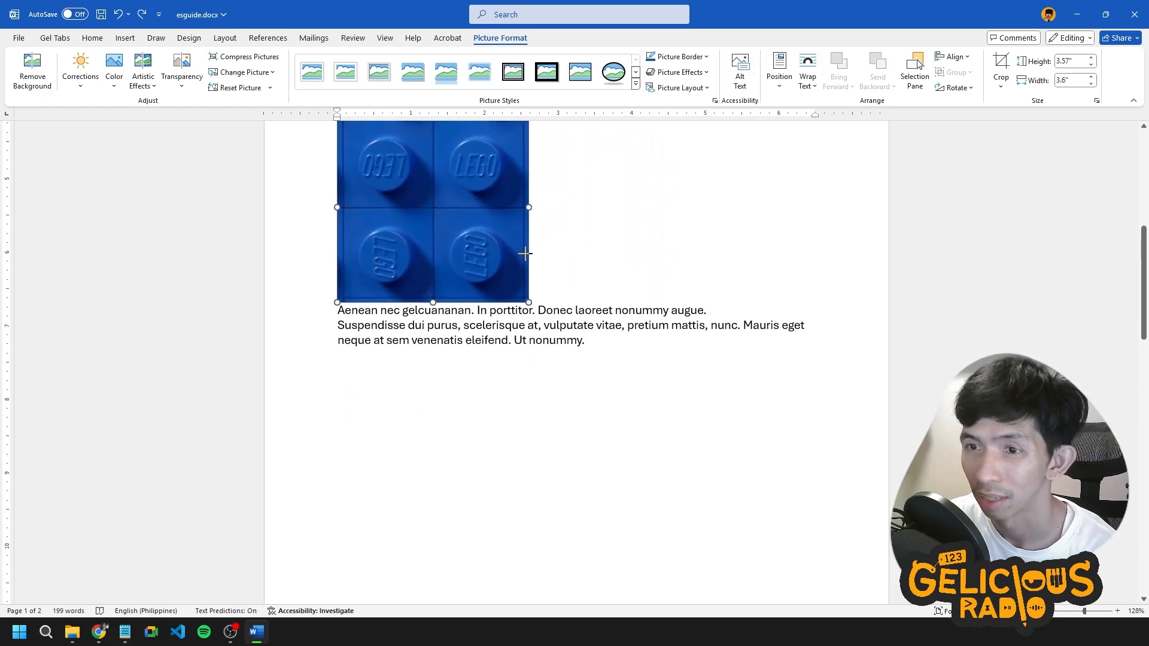
pyautogui.scroll(2, 549, 236)
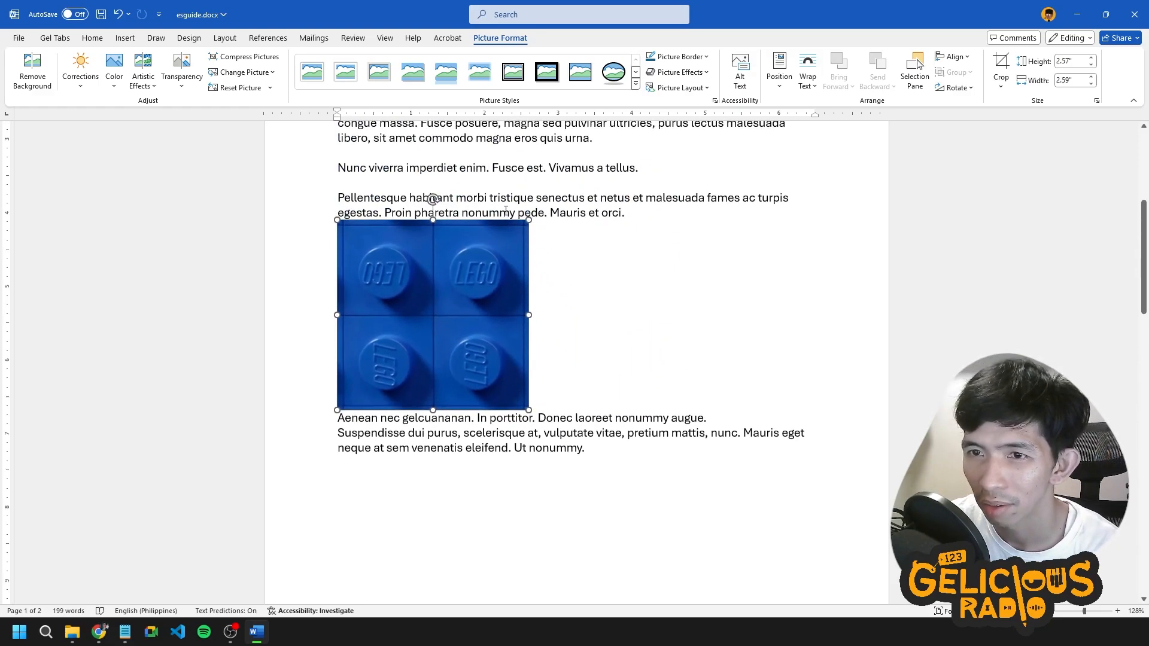
pyautogui.moveTo(528, 410)
pyautogui.mouseDown()
pyautogui.moveTo(577, 464)
pyautogui.moveTo(629, 487)
pyautogui.moveTo(495, 377)
pyautogui.moveTo(516, 397)
pyautogui.mouseUp()
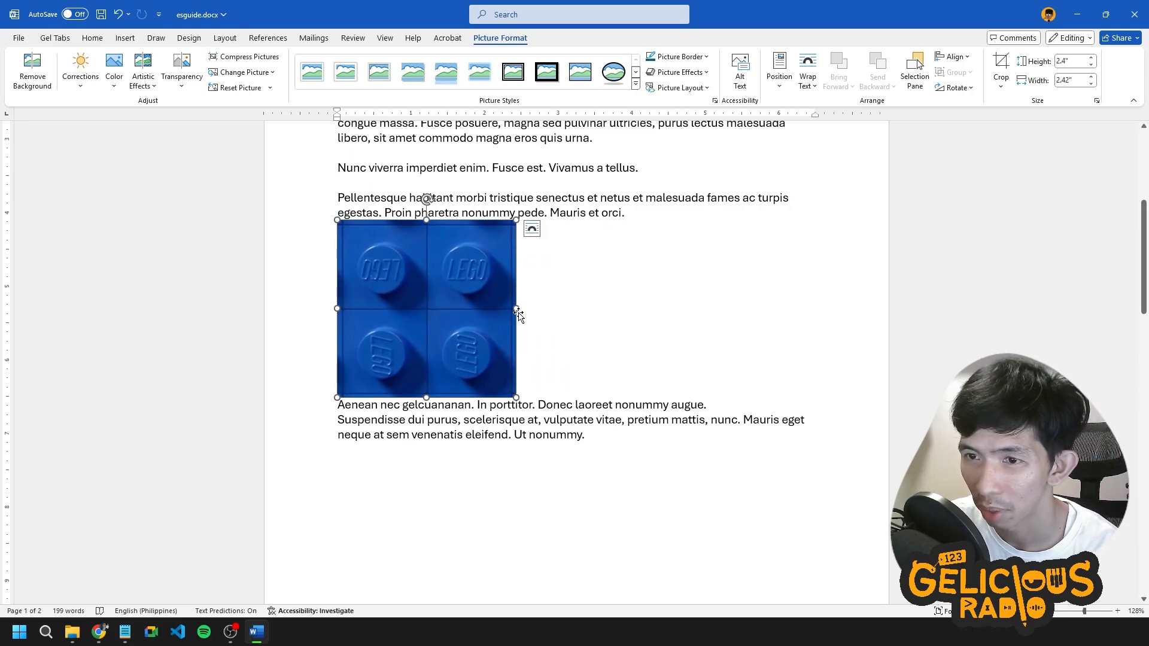
# Try stretching the LEGO picture to about 5.02 inches wide and altering its height, and undo these distortions.
pyautogui.moveTo(546, 316); pyautogui.dragTo(708, 309)
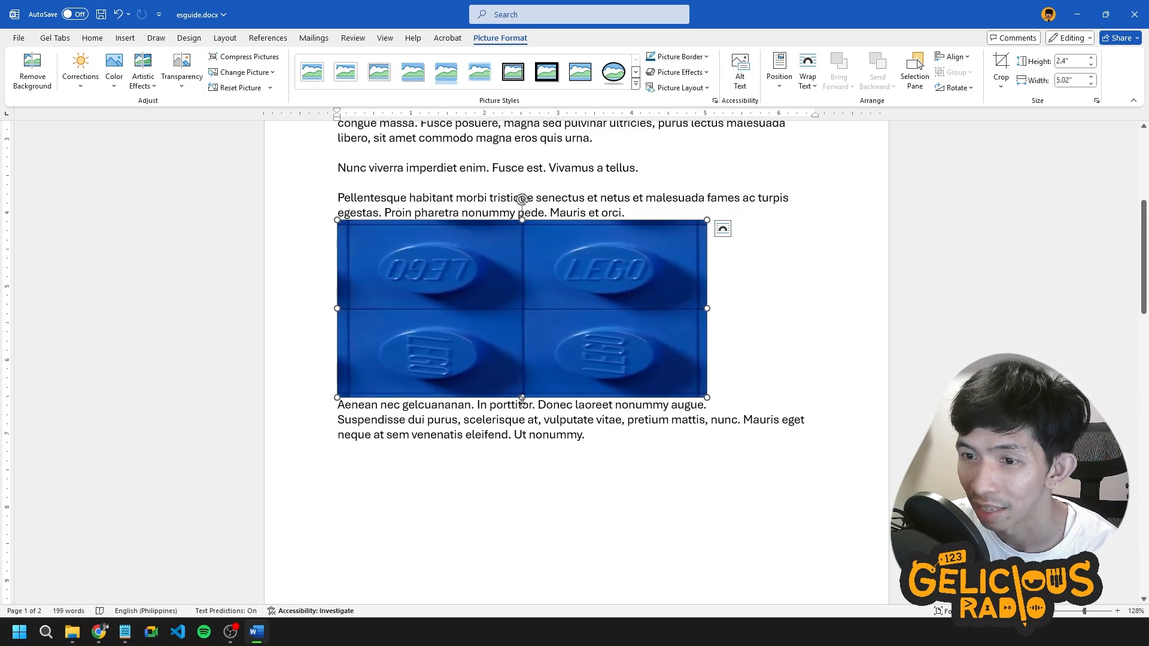
pyautogui.moveTo(522, 397); pyautogui.dragTo(525, 476)
pyautogui.moveTo(522, 474); pyautogui.dragTo(522, 352)
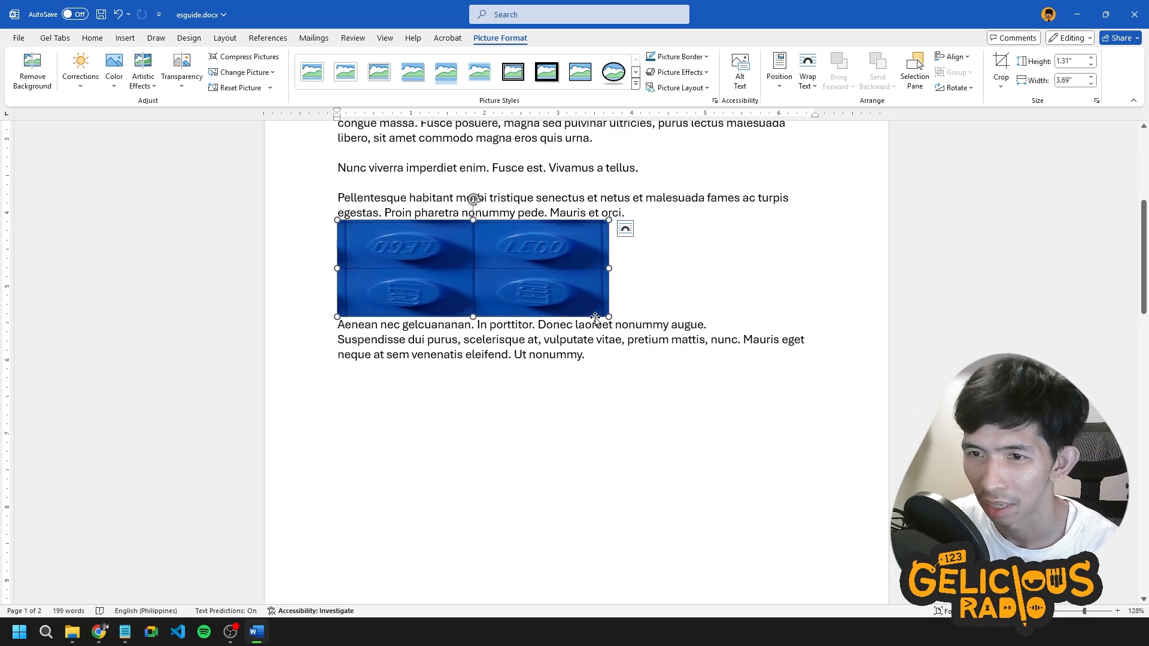
pyautogui.hotkey('ctrl', 'z')
pyautogui.hotkey('ctrl', 'z')
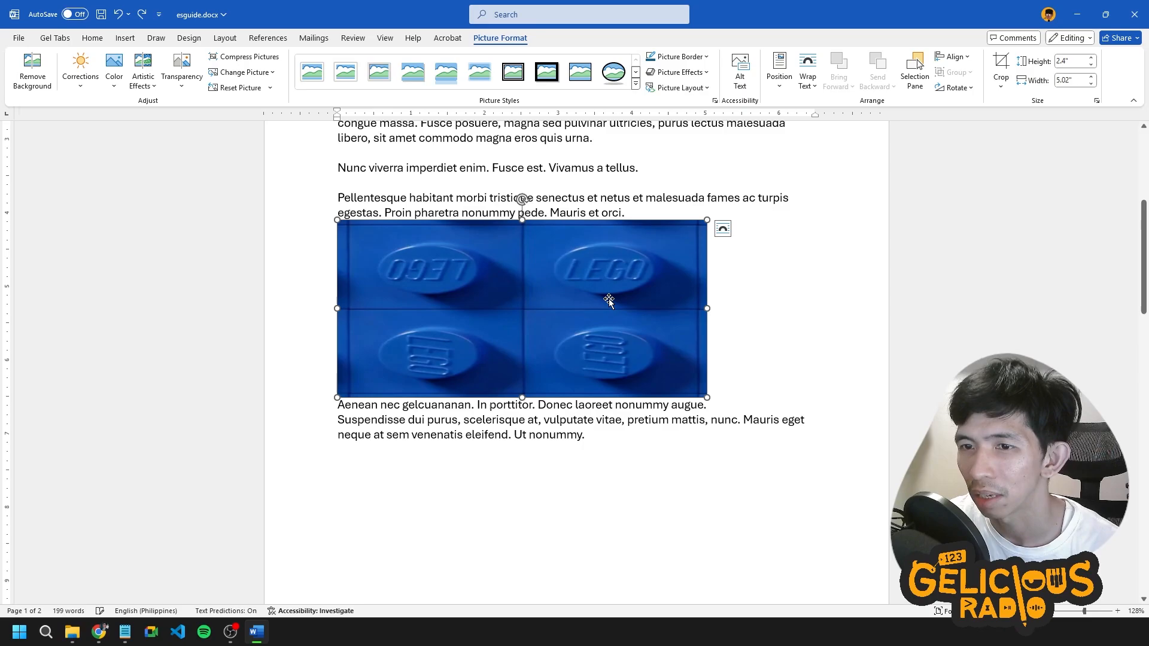
pyautogui.hotkey('ctrl', 'z')
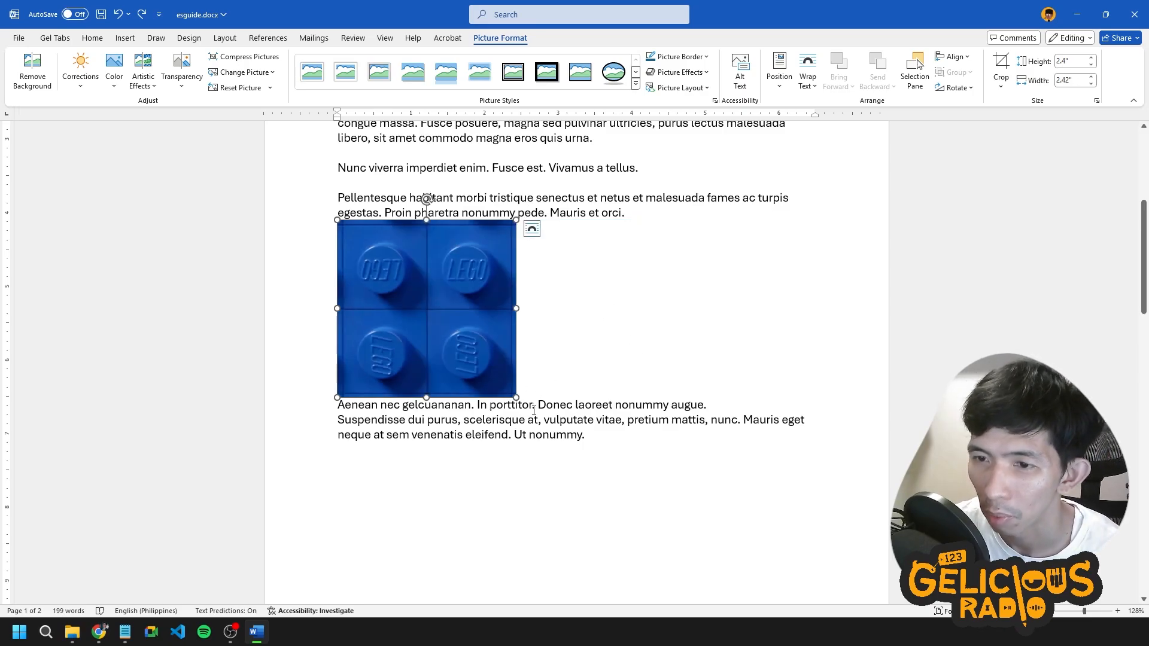
# Resize the LEGO picture to about 2.77 by 2.79 inches and move it into the third paragraph's first line.
pyautogui.moveTo(514, 396); pyautogui.dragTo(565, 328)
pyautogui.scroll(3, 556, 401)
pyautogui.moveTo(644, 442); pyautogui.dragTo(549, 303)
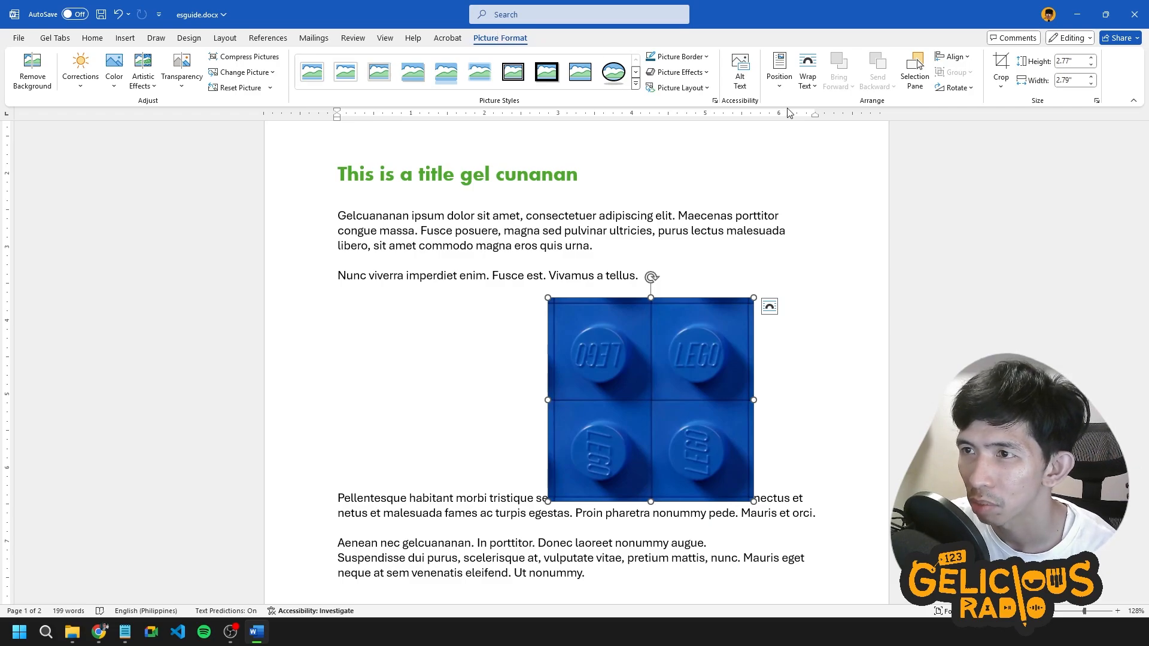
# Set the LEGO picture's text wrapping to In Front of Text.
pyautogui.click(815, 90)
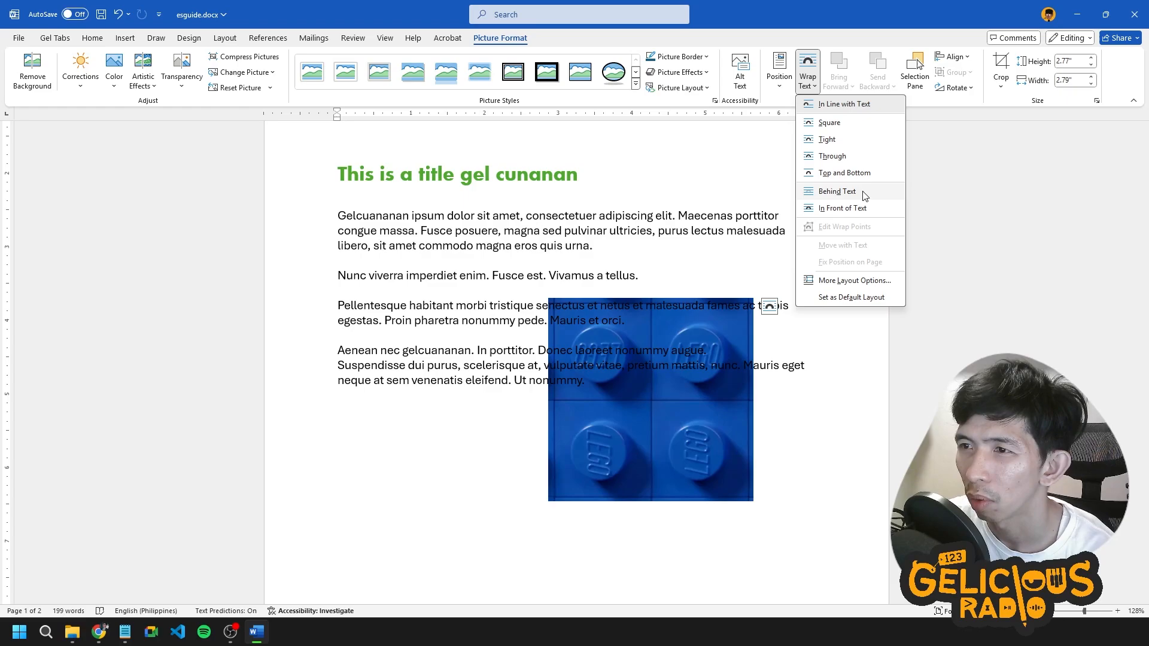
pyautogui.click(852, 209)
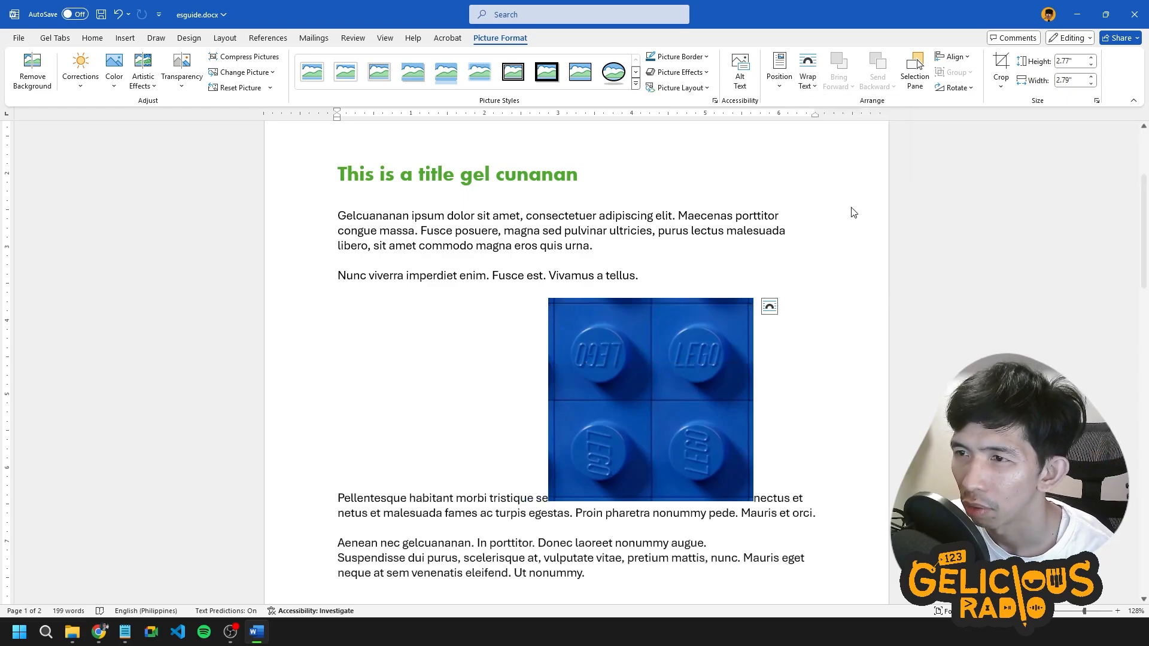
pyautogui.click(808, 78)
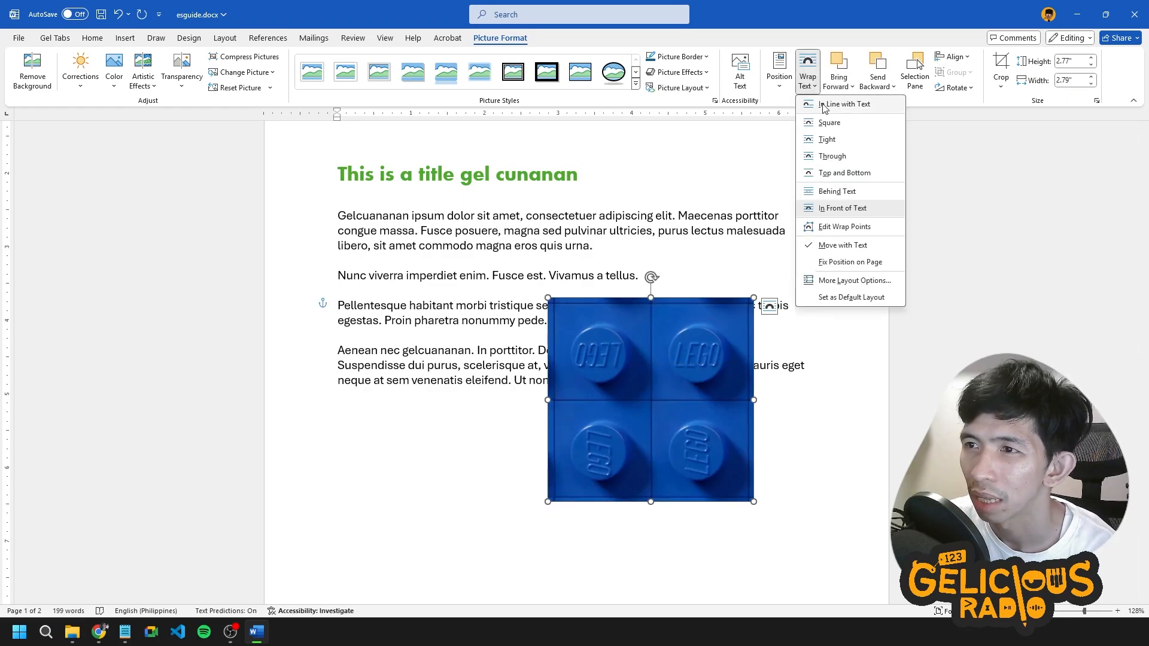
pyautogui.click(857, 208)
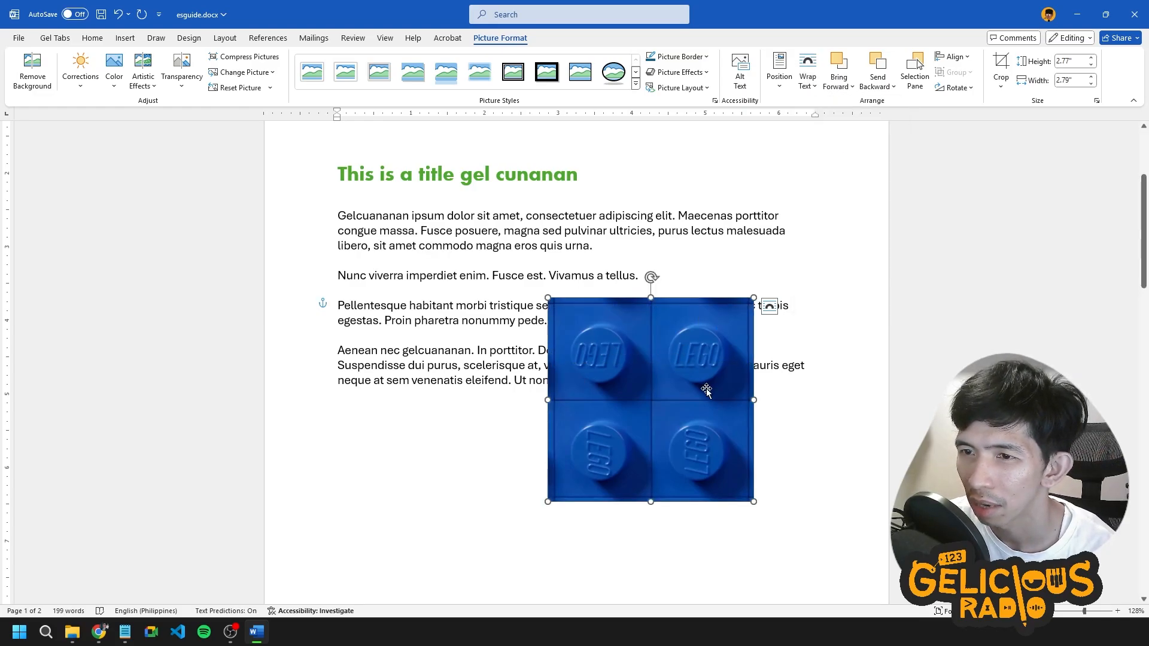
# Move the LEGO picture to the right side of the text and over to the left, covering the heading's start.
pyautogui.moveTo(697, 380); pyautogui.dragTo(791, 262)
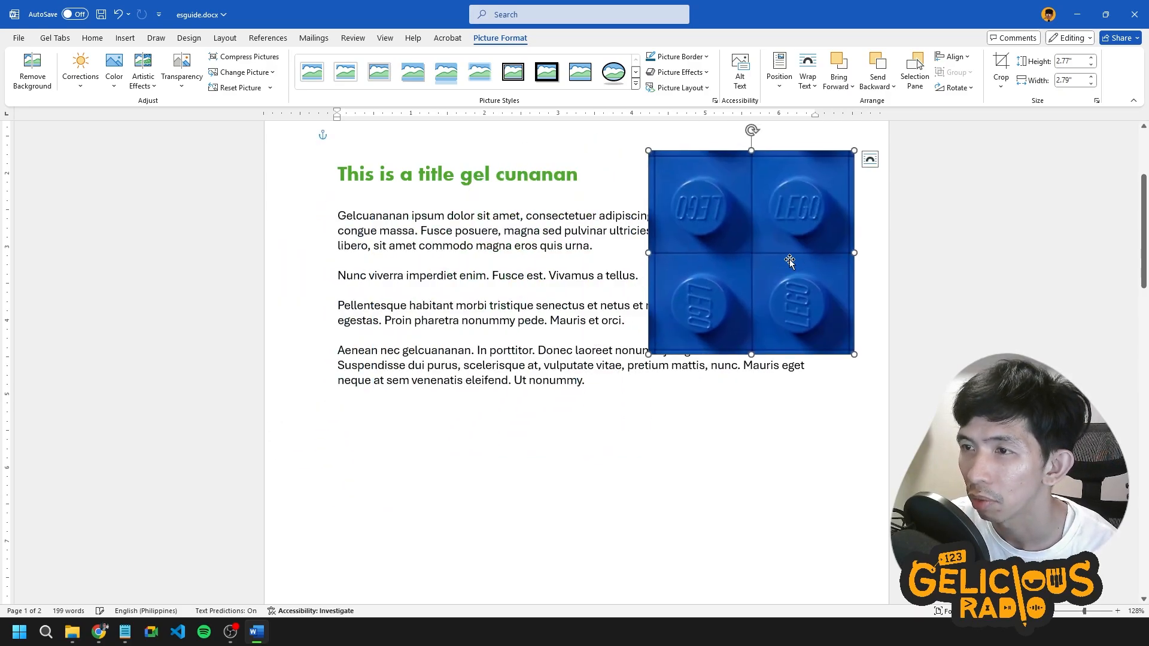
pyautogui.scroll(2, 790, 262)
pyautogui.moveTo(806, 383); pyautogui.dragTo(407, 308)
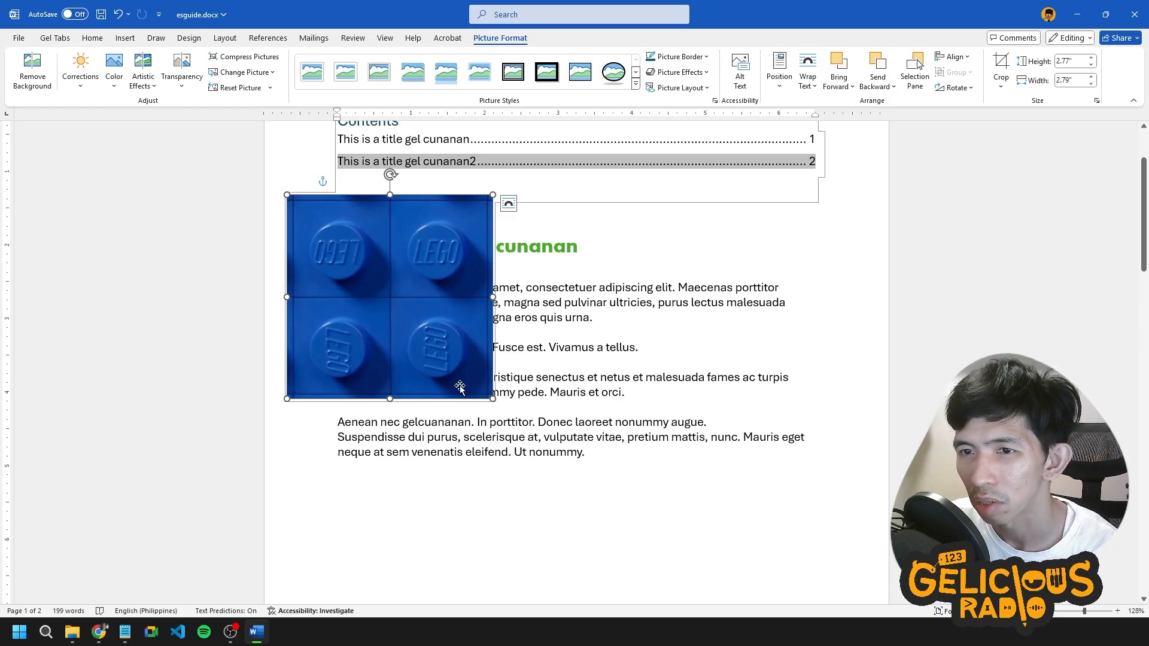
# Set the LEGO picture's wrapping to Behind Text and move it just below the last paragraph of the first page.
pyautogui.click(812, 90)
pyautogui.click(825, 197)
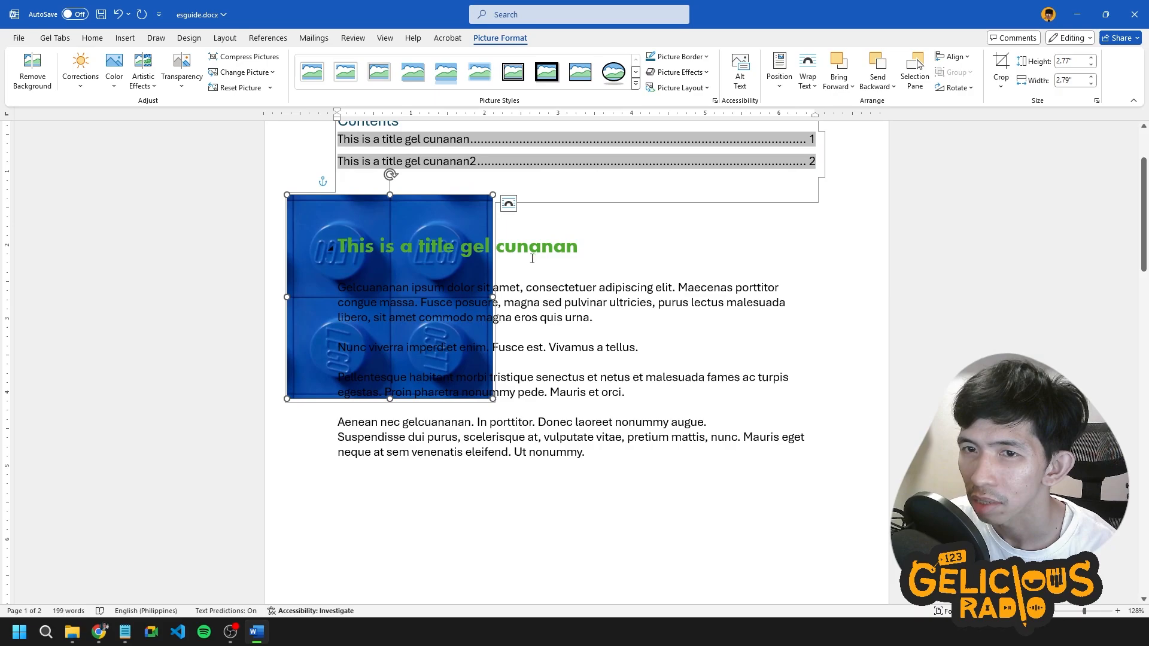
pyautogui.moveTo(300, 289); pyautogui.dragTo(315, 450)
pyautogui.moveTo(447, 449); pyautogui.dragTo(583, 536)
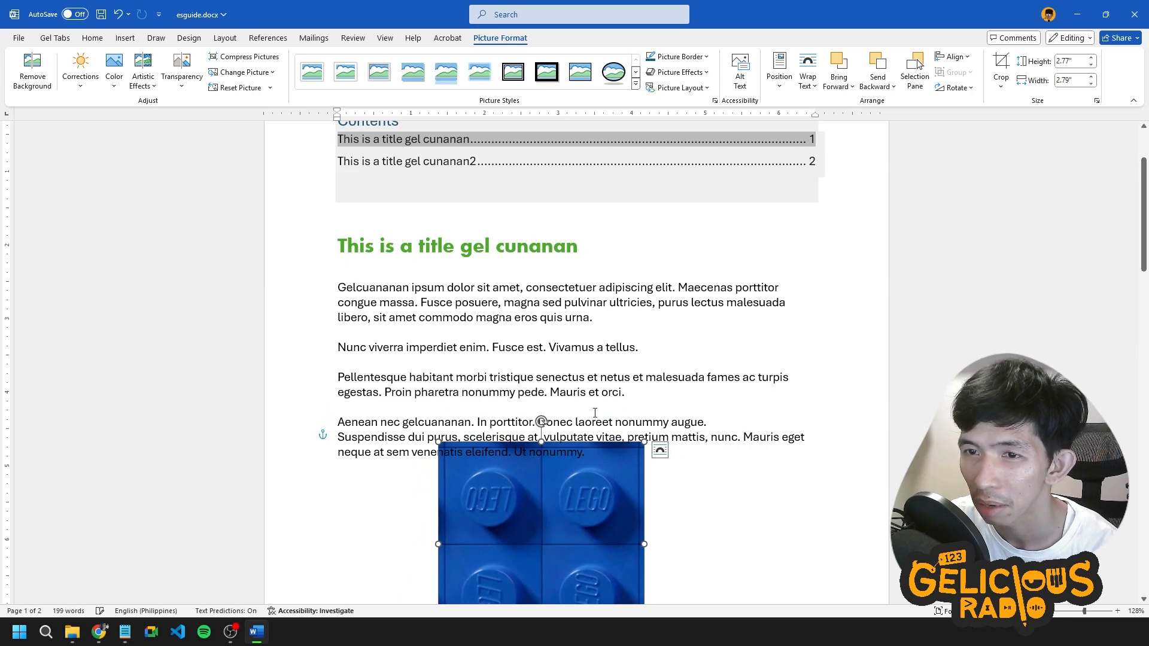
pyautogui.scroll(-2, 595, 469)
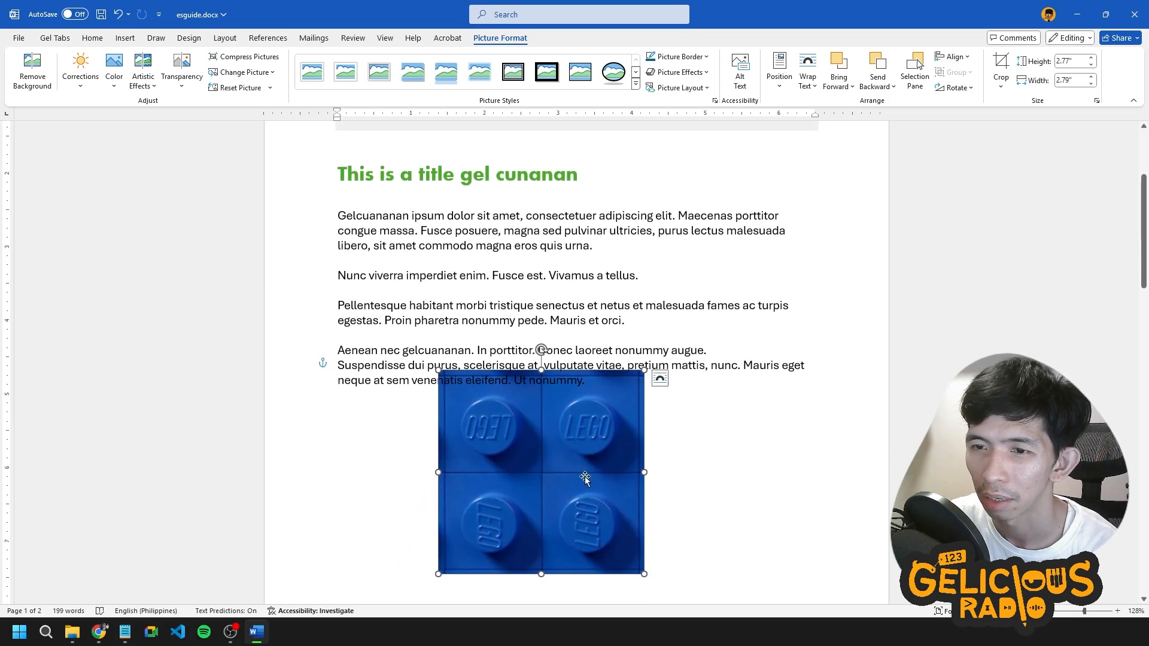
pyautogui.moveTo(585, 477); pyautogui.dragTo(586, 493)
pyautogui.click(820, 518)
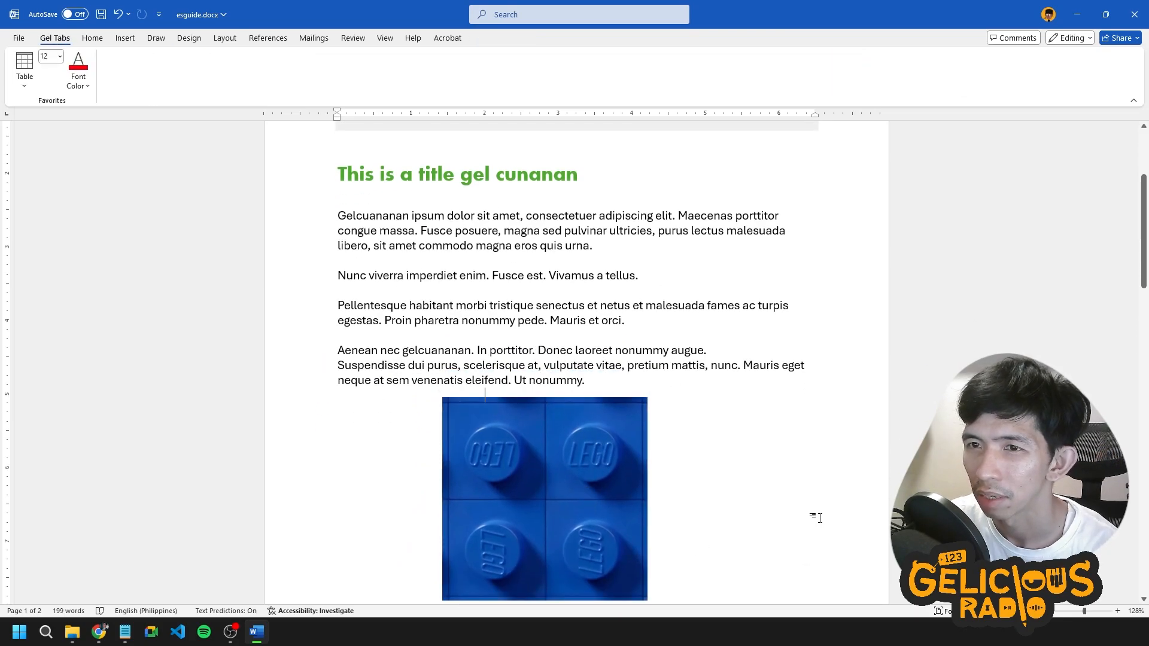
# Increase the font size of the first page's green heading by five points.
pyautogui.click(333, 176)
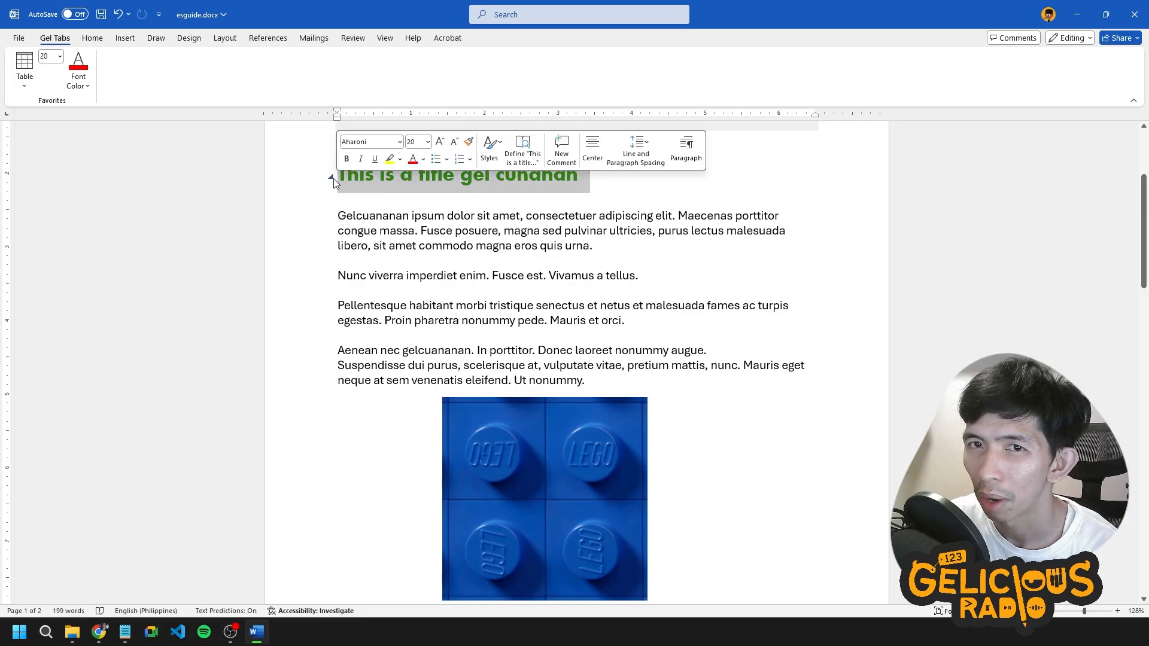
pyautogui.hotkey('ctrl', ']')
pyautogui.hotkey('ctrl', ']')
pyautogui.hotkey('ctrl', ']')
pyautogui.hotkey('ctrl', ']')
pyautogui.hotkey('ctrl', ']')
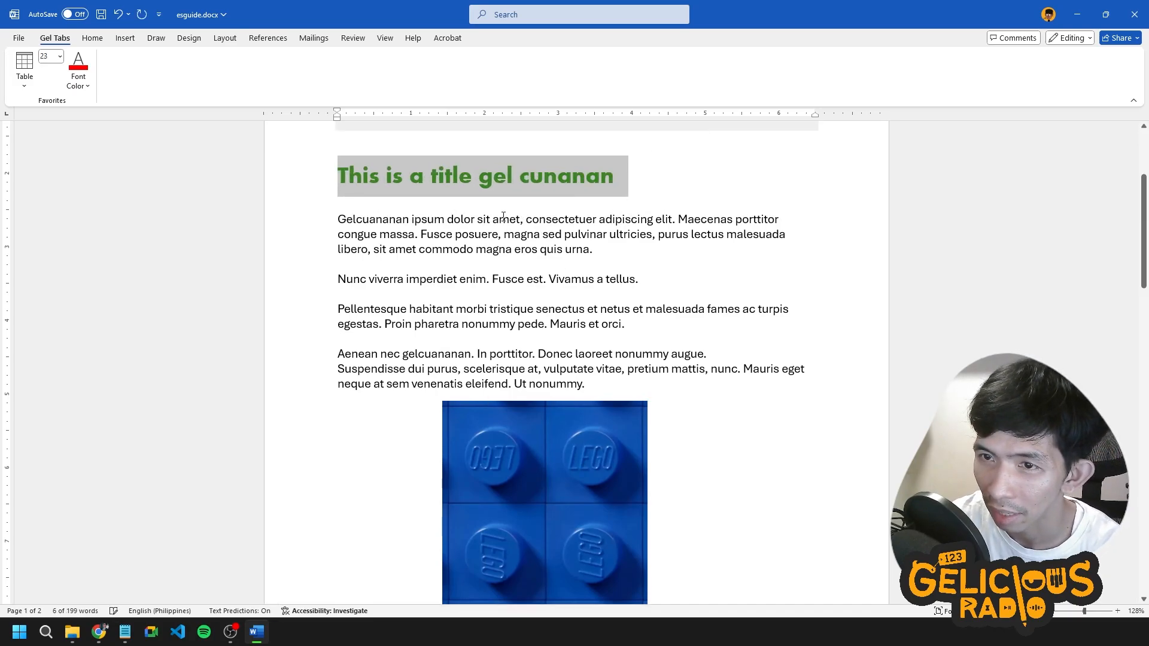
# Insert four blank lines after the first paragraph and move the LEGO picture up behind the last paragraph.
pyautogui.click(475, 264)
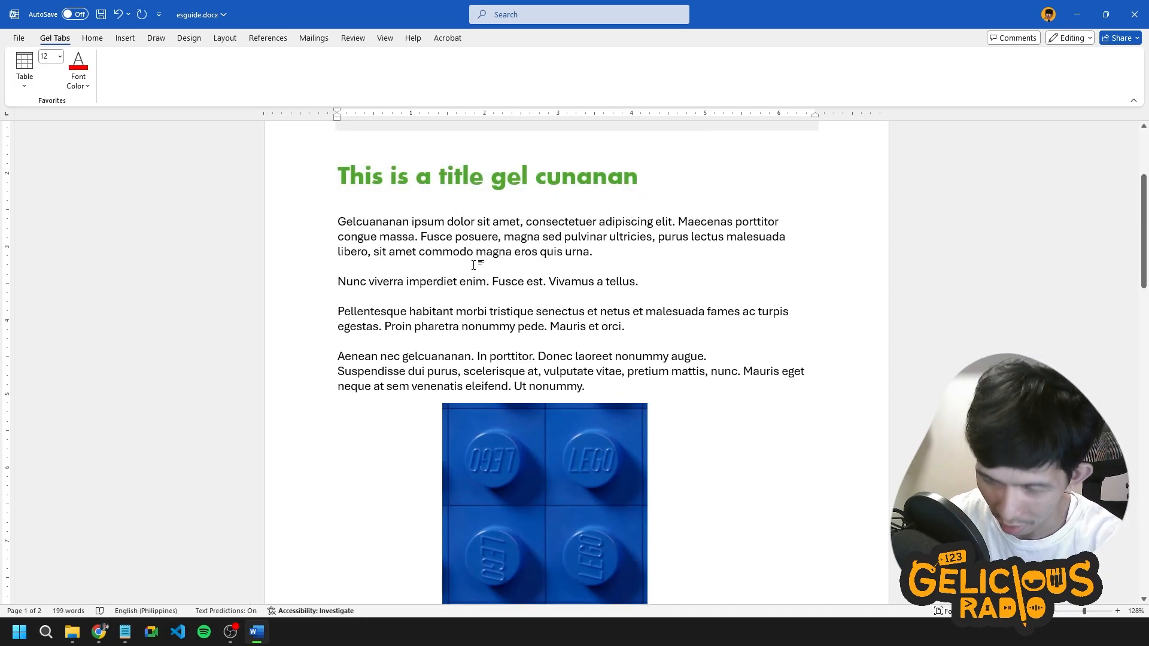
pyautogui.press('Return')
pyautogui.press('Return')
pyautogui.press('Return')
pyautogui.press('Return')
pyautogui.moveTo(568, 541); pyautogui.dragTo(565, 496)
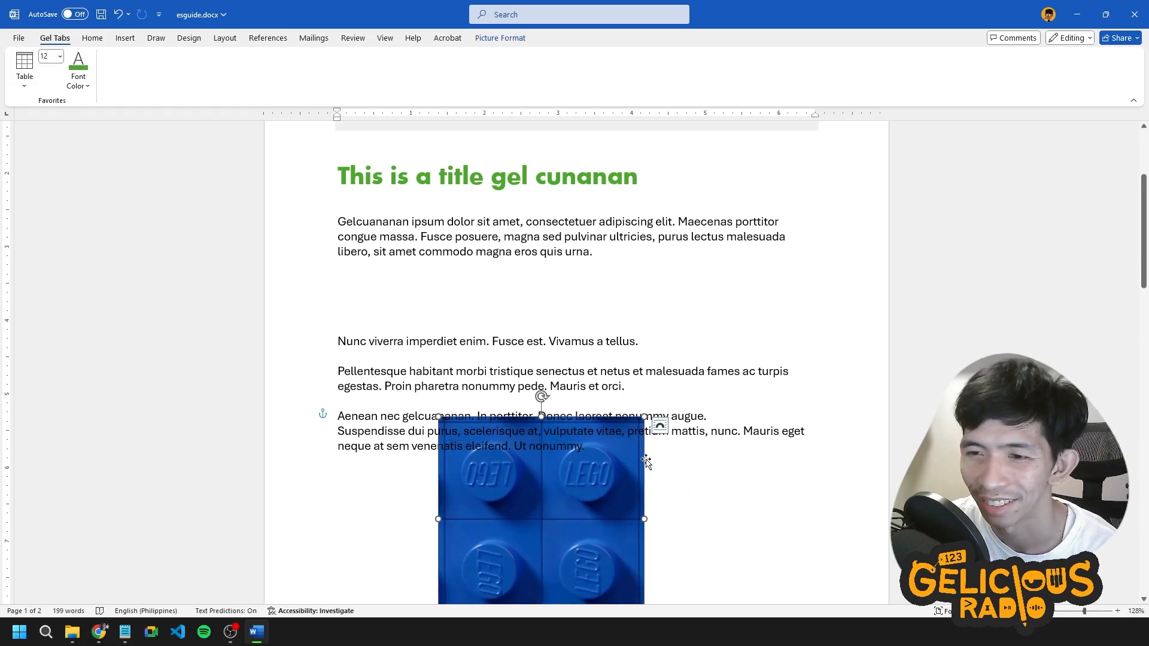
pyautogui.scroll(-2, 675, 453)
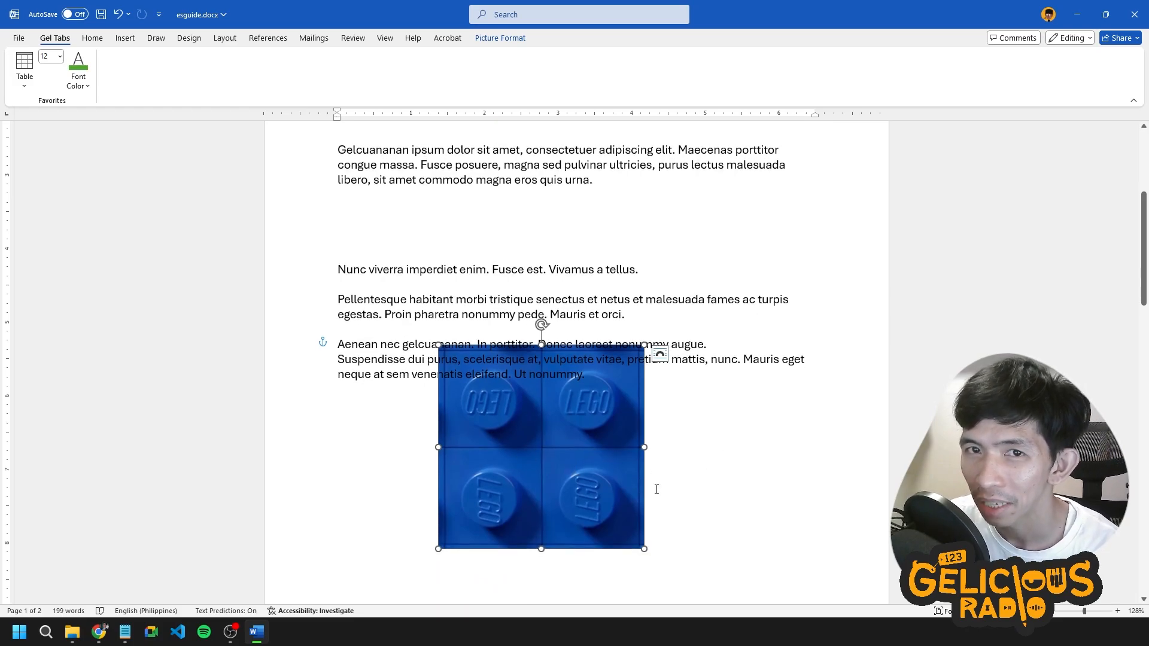
# Set the LEGO picture's text wrapping to In Front of Text.
pyautogui.click(655, 457)
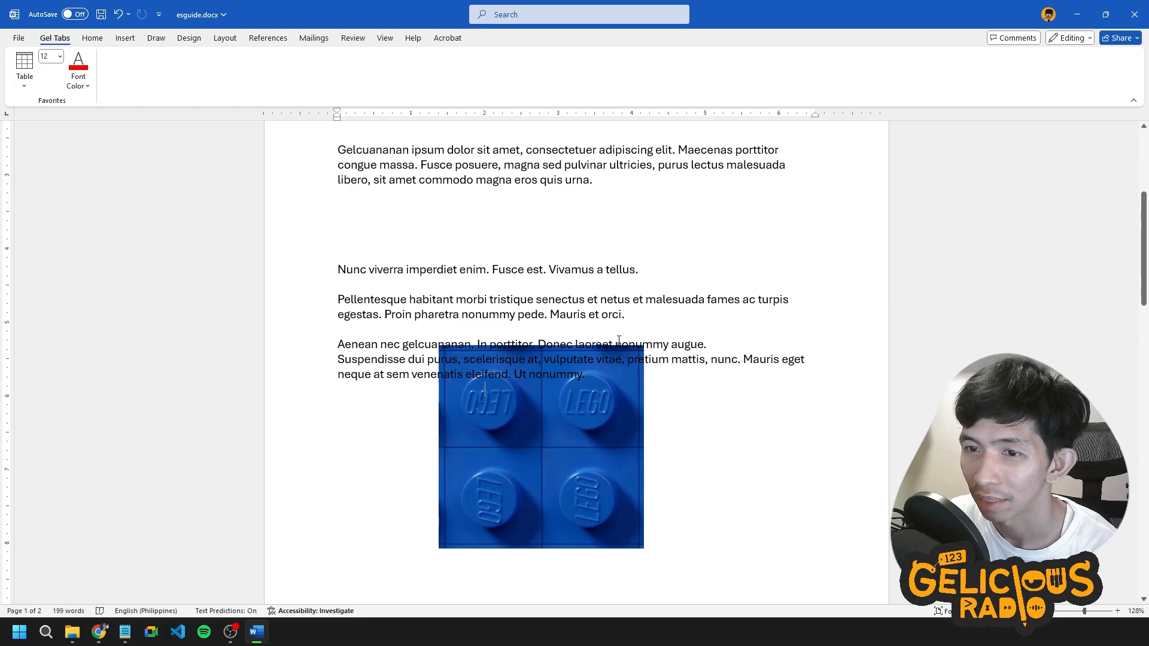
pyautogui.click(559, 460)
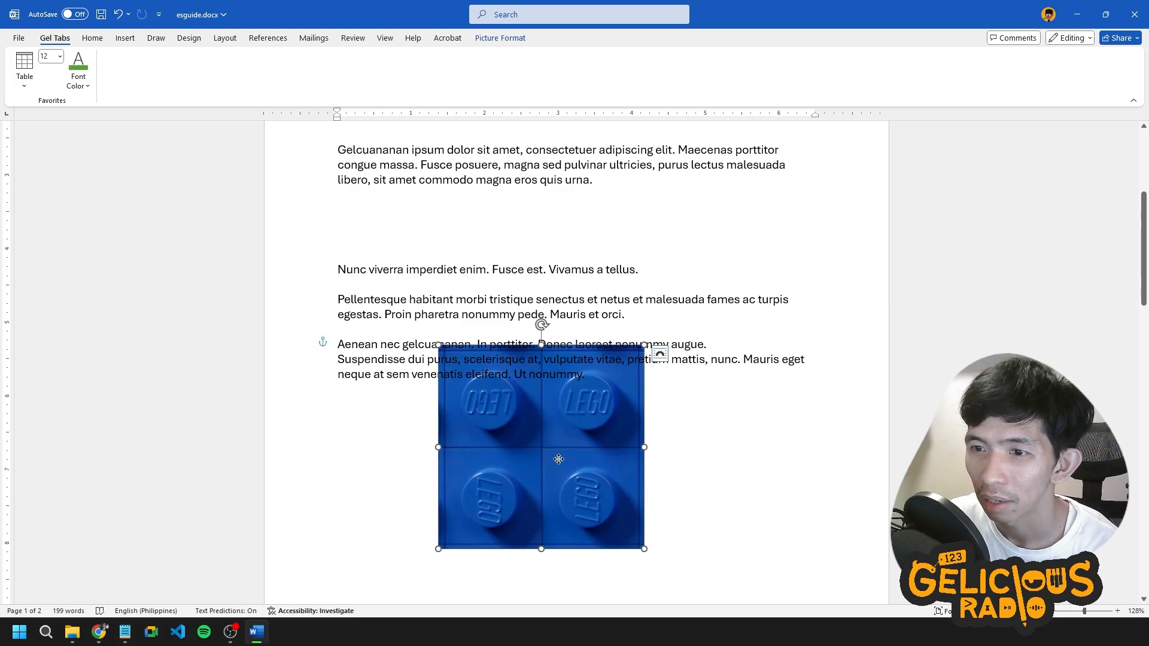
pyautogui.rightClick(558, 460)
pyautogui.click(533, 472)
pyautogui.rightClick(533, 472)
pyautogui.click(533, 472)
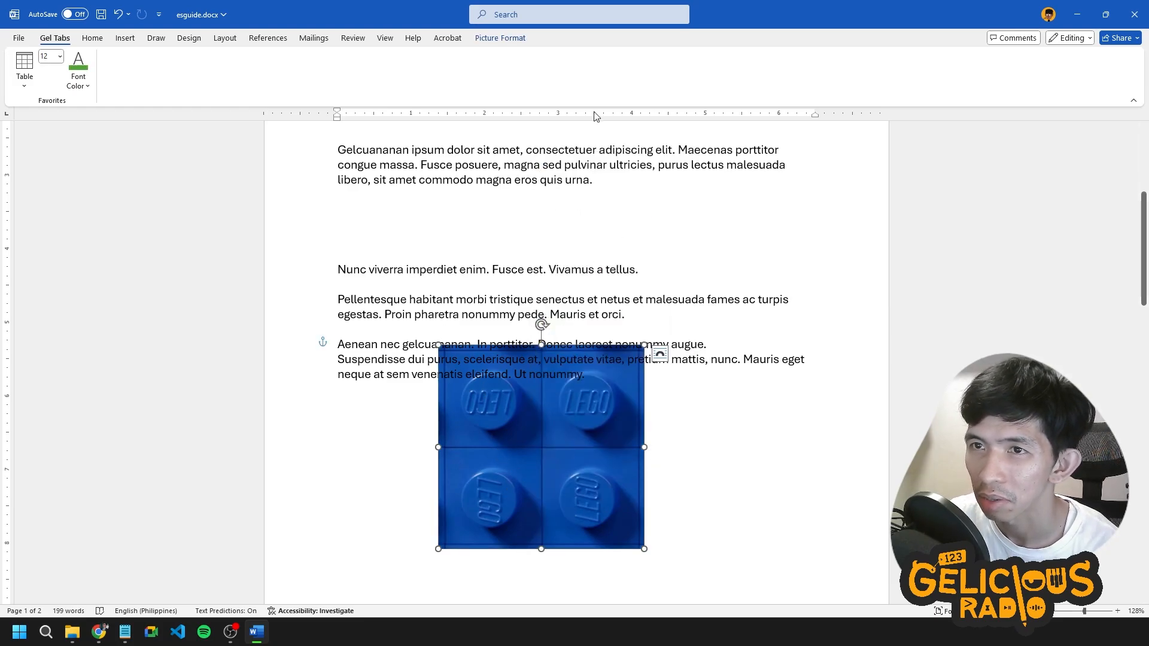
pyautogui.click(500, 38)
pyautogui.click(805, 78)
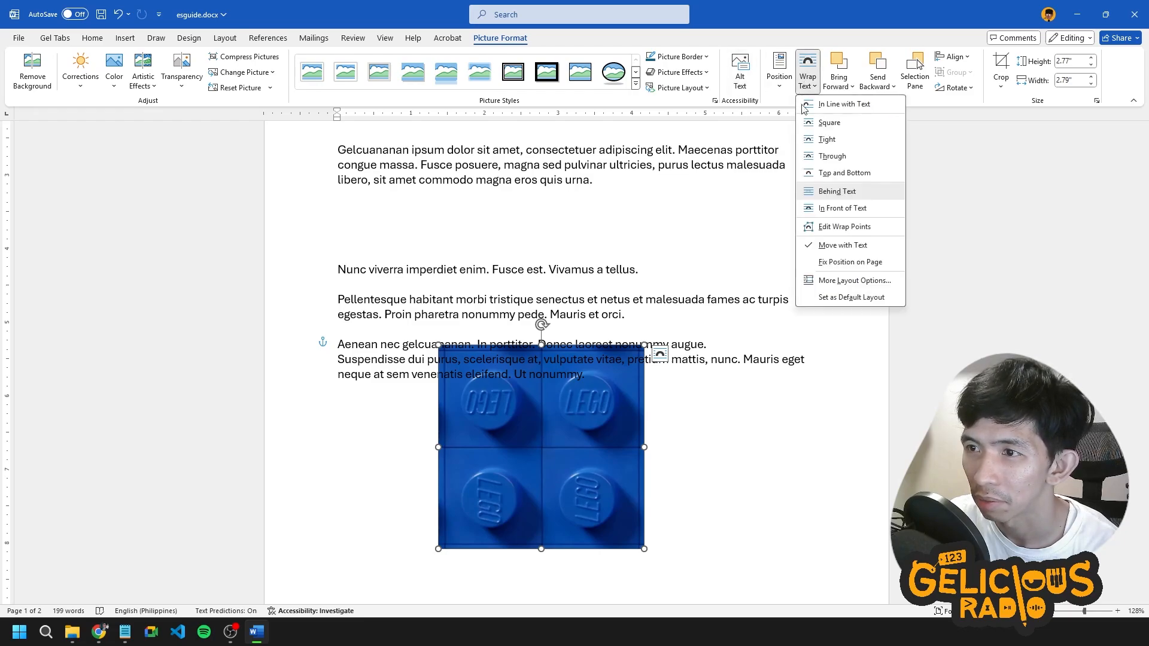
pyautogui.click(838, 212)
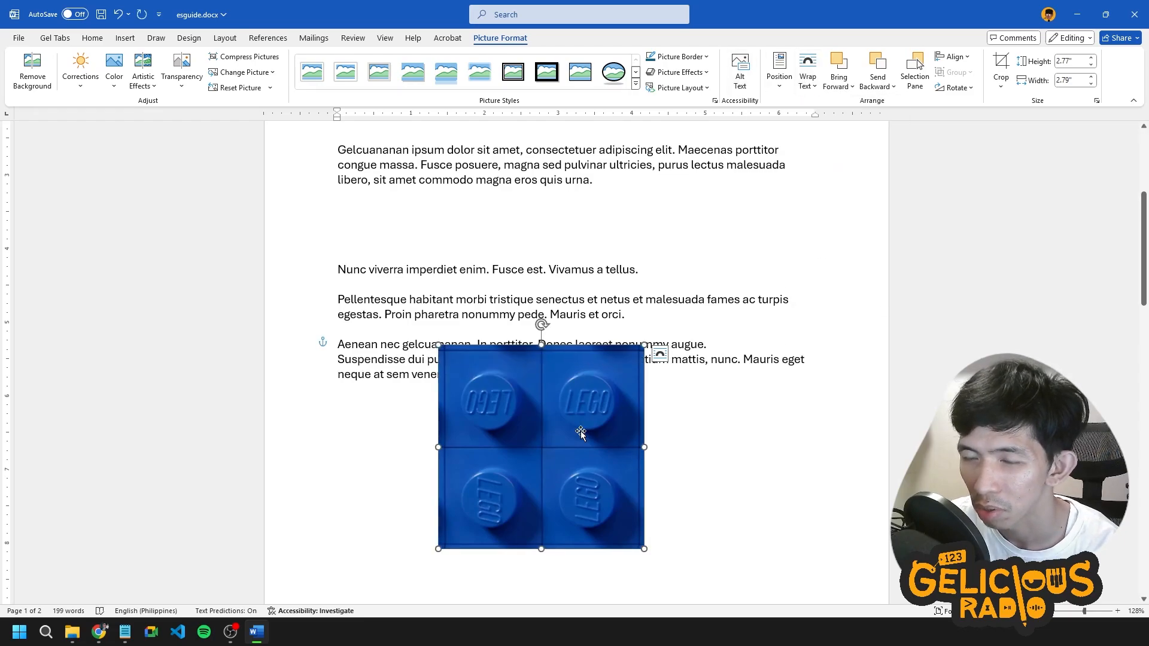
# Move the LEGO picture to the text's left margin over the last paragraph, stretch it across the page, and undo the stretch.
pyautogui.moveTo(591, 481); pyautogui.dragTo(877, 426)
pyautogui.press('Escape')
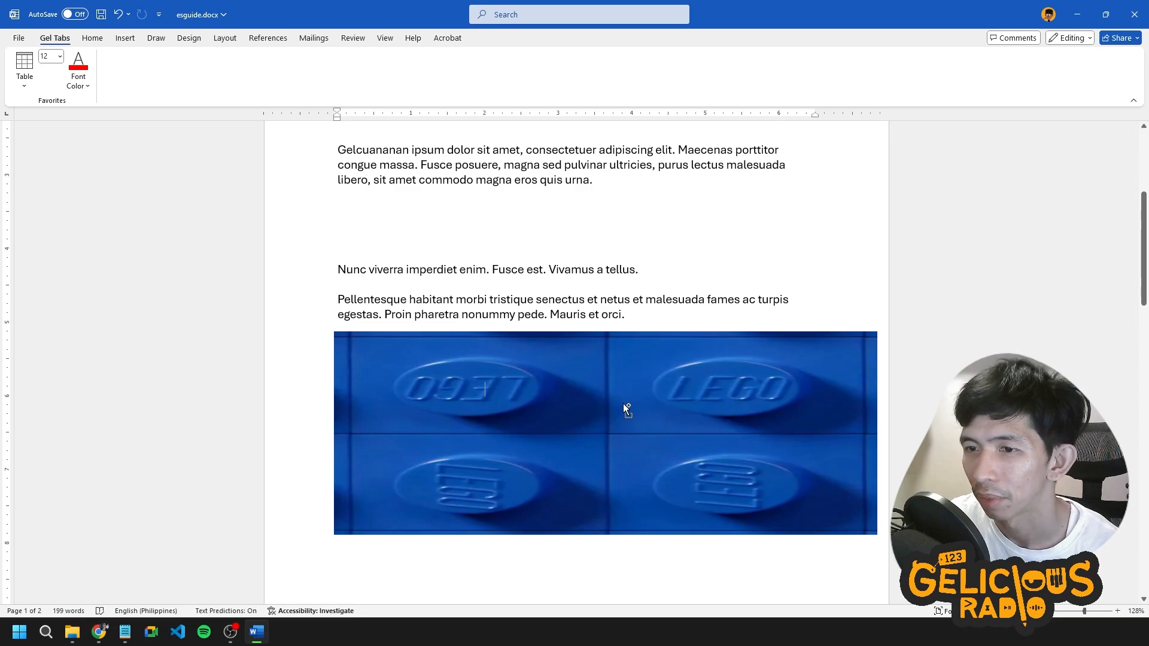
pyautogui.hotkey('ctrl', 'z')
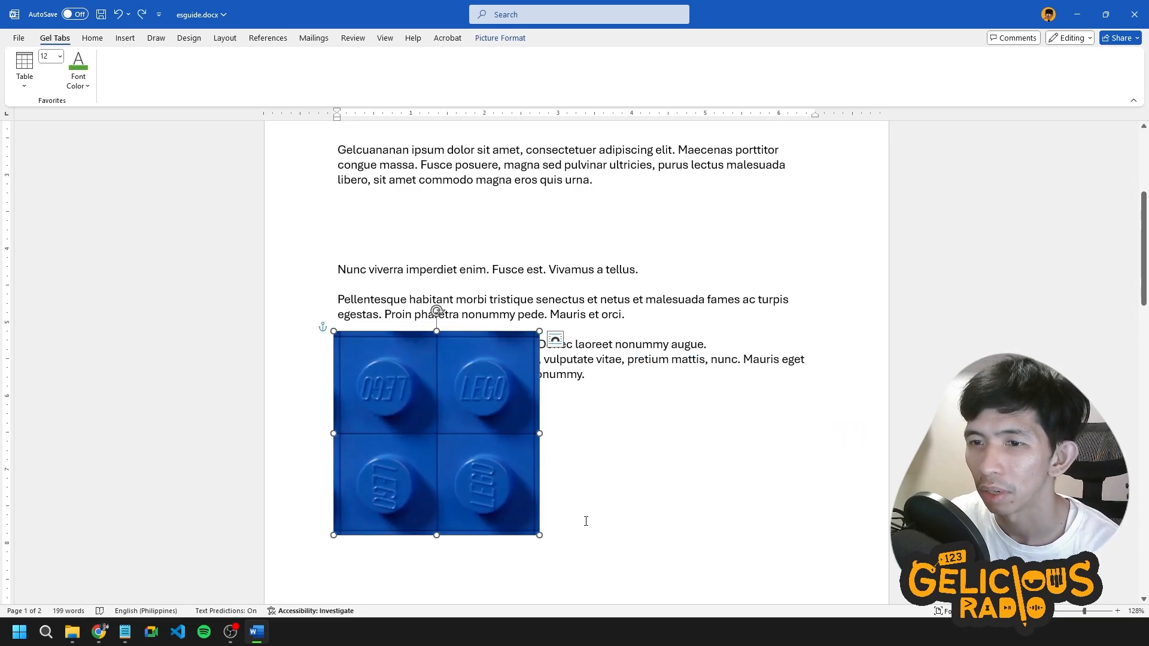
# Examine the LEGO picture's layout options, the picture style gallery and the picture border choices.
pyautogui.click(619, 461)
pyautogui.click(464, 407)
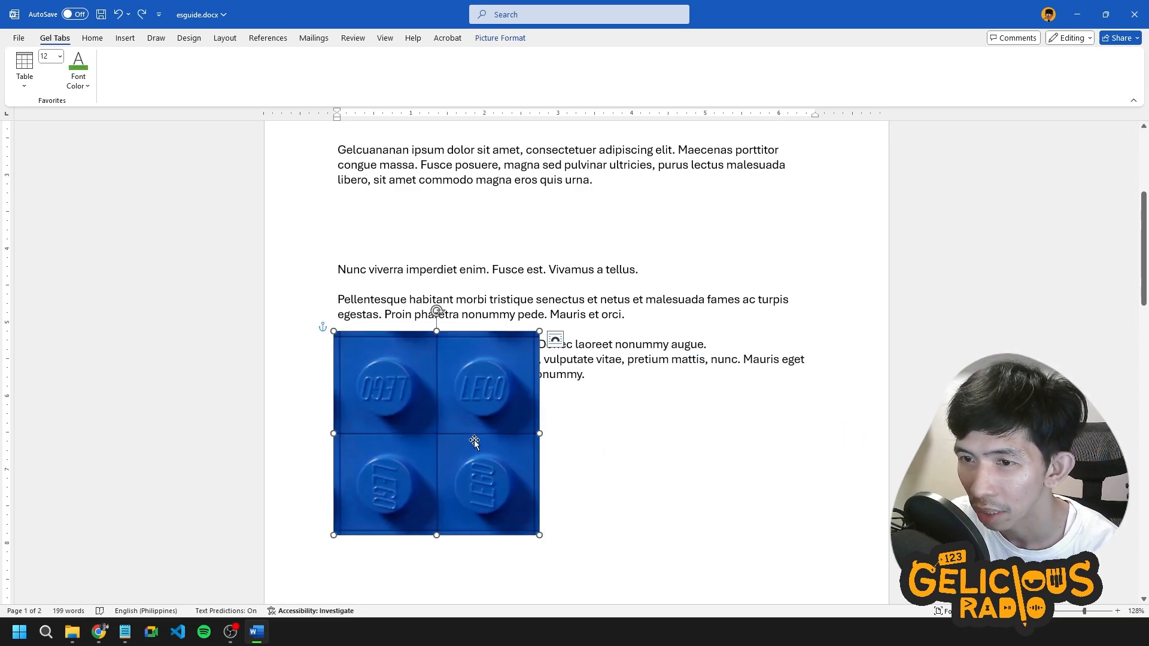
pyautogui.click(555, 340)
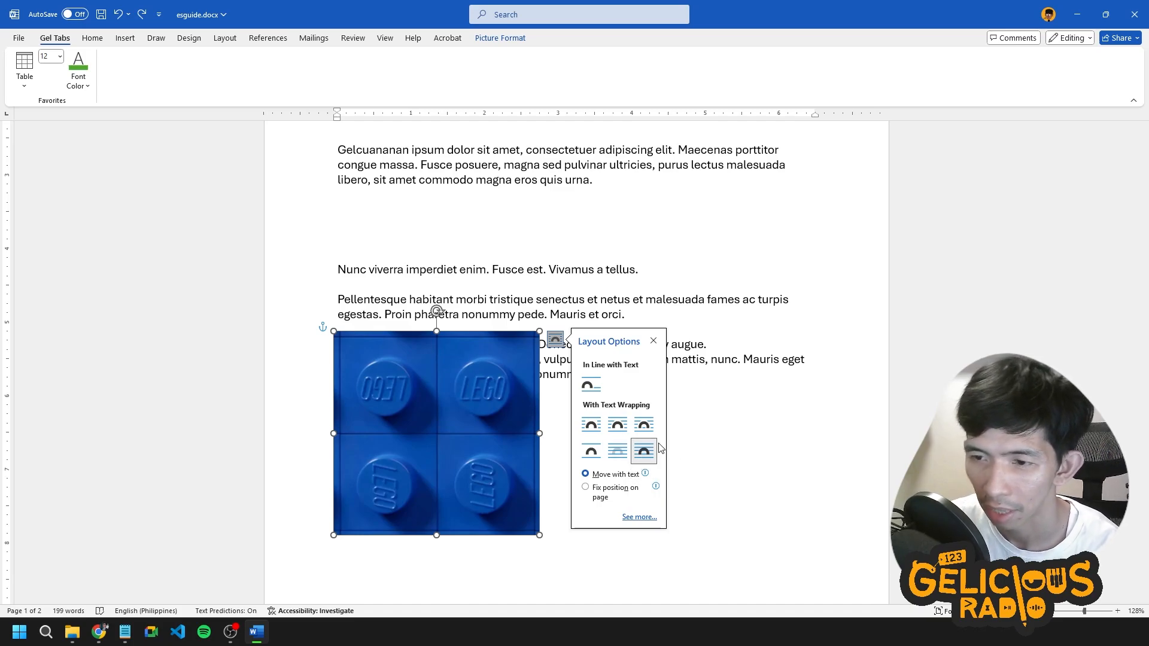
pyautogui.click(653, 340)
pyautogui.click(501, 39)
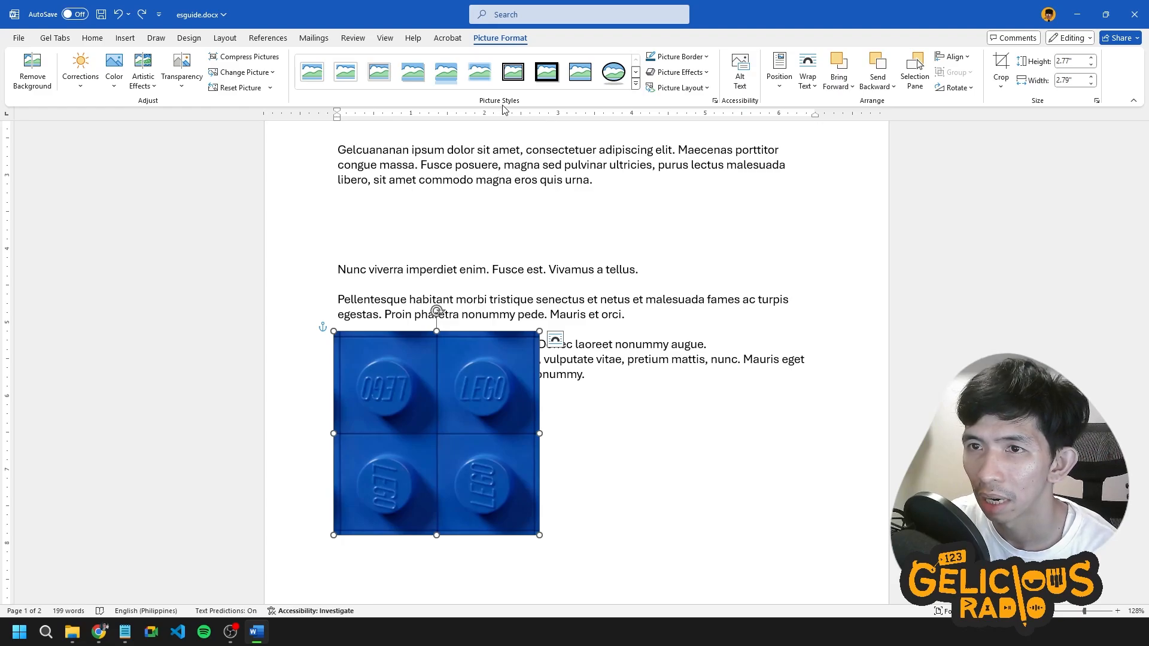
pyautogui.click(637, 87)
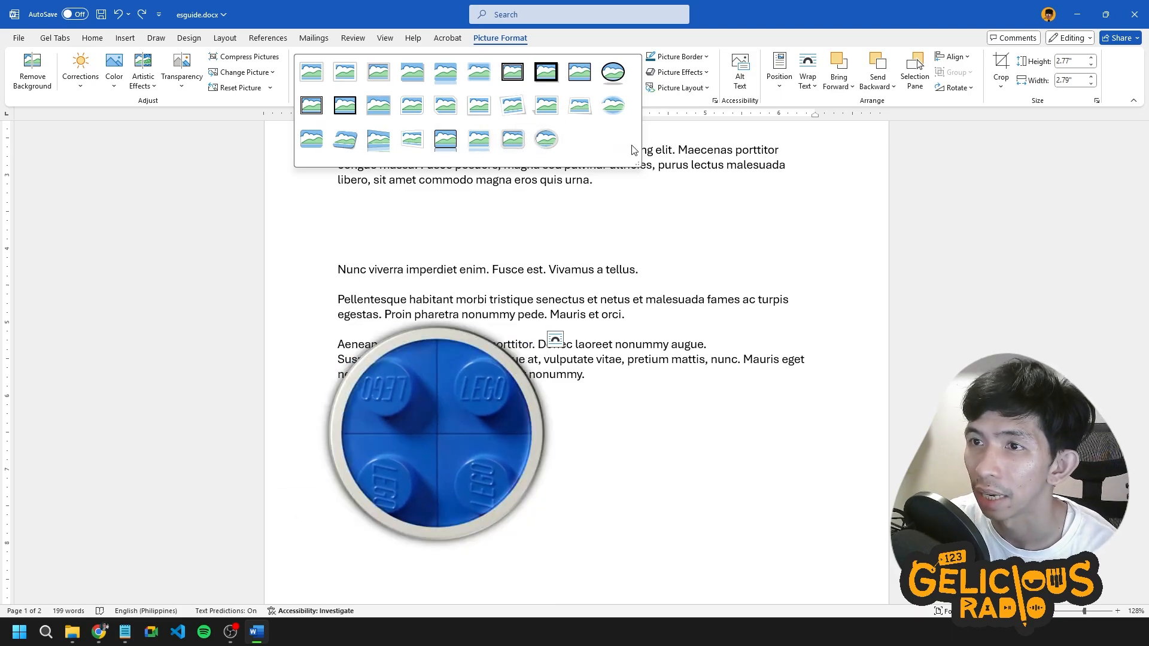
pyautogui.click(697, 58)
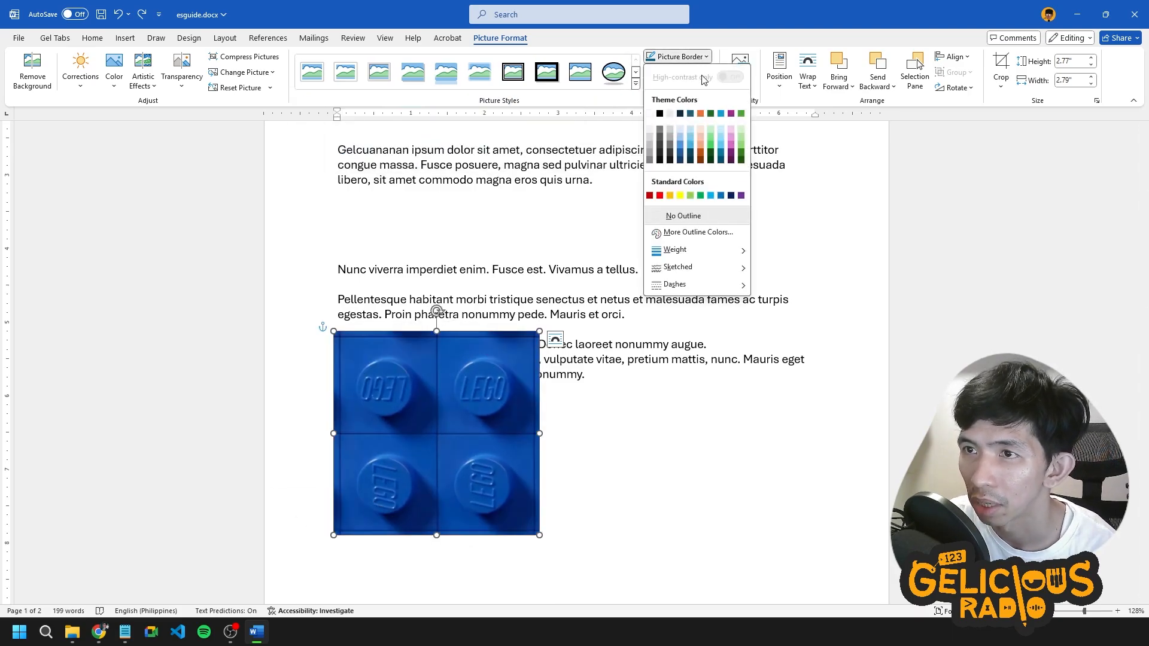
pyautogui.click(708, 60)
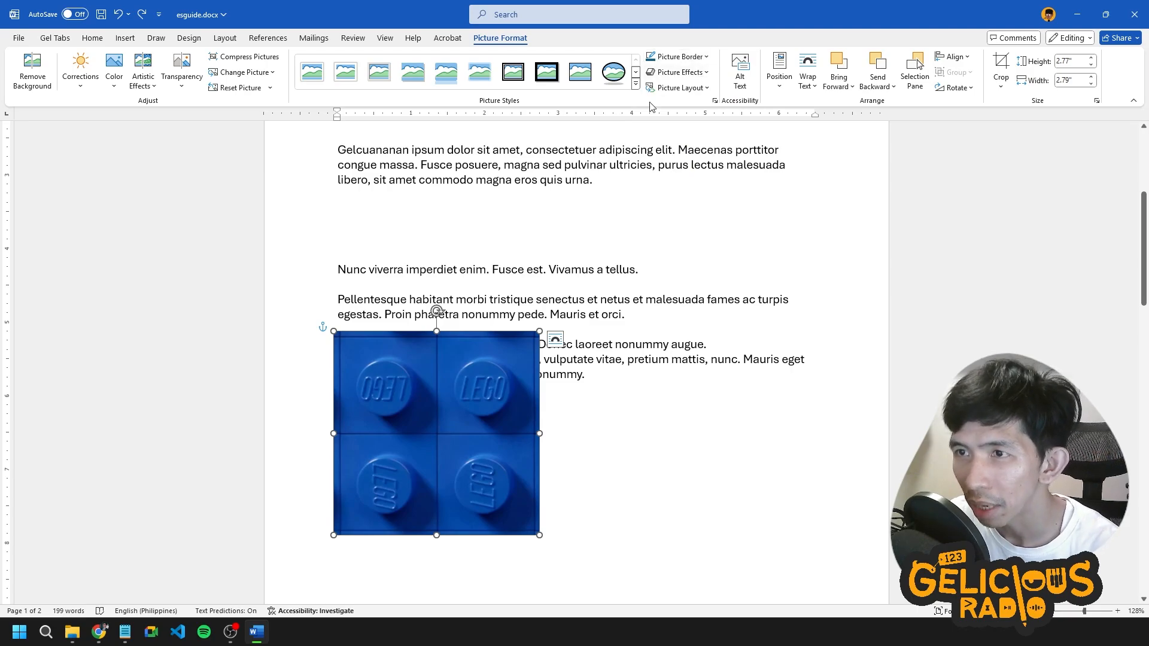
# Show the LEGO picture's shadow settings and apply the picture style with a thick black frame and shadow.
pyautogui.click(715, 101)
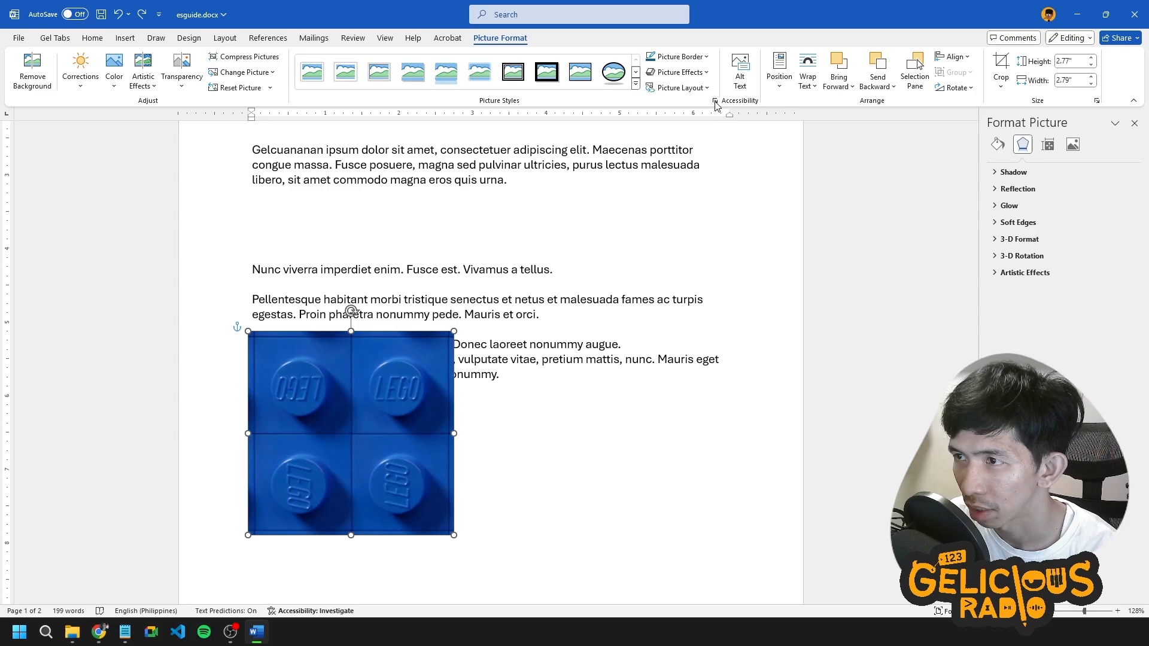
pyautogui.click(997, 173)
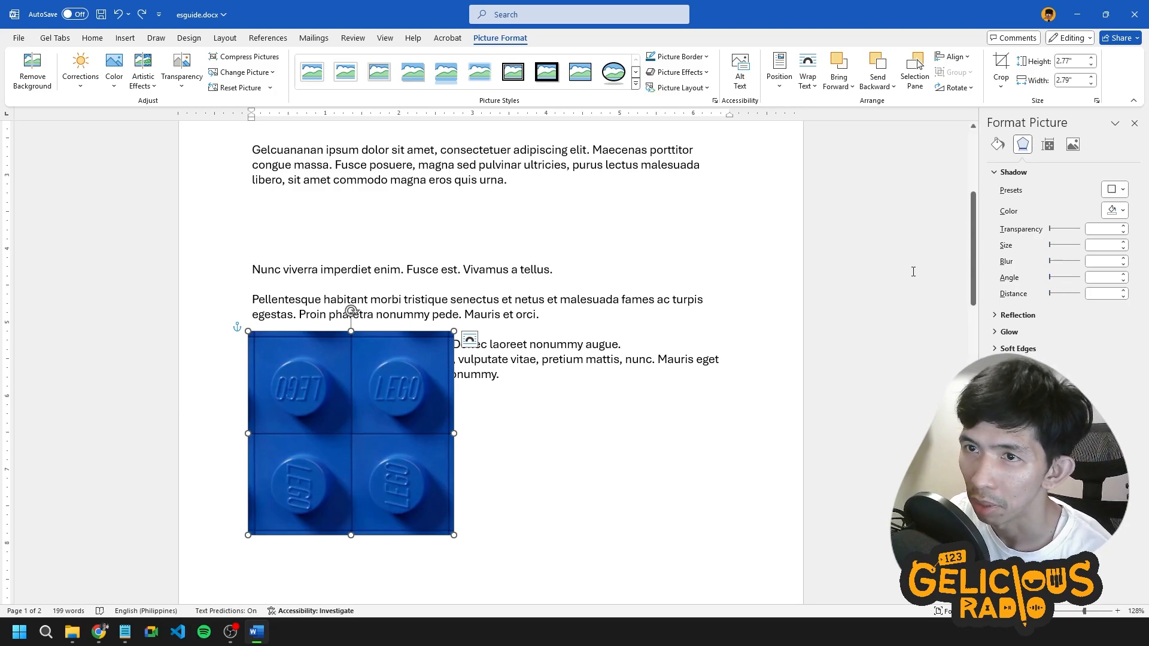
pyautogui.click(636, 71)
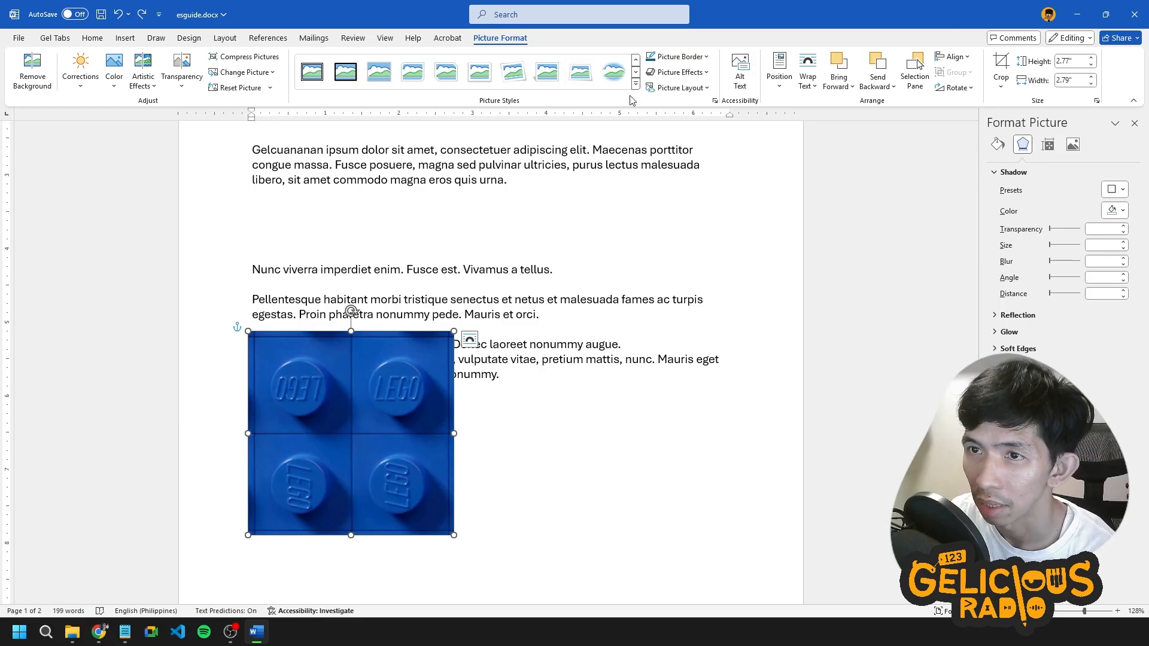
pyautogui.click(345, 72)
pyautogui.click(582, 513)
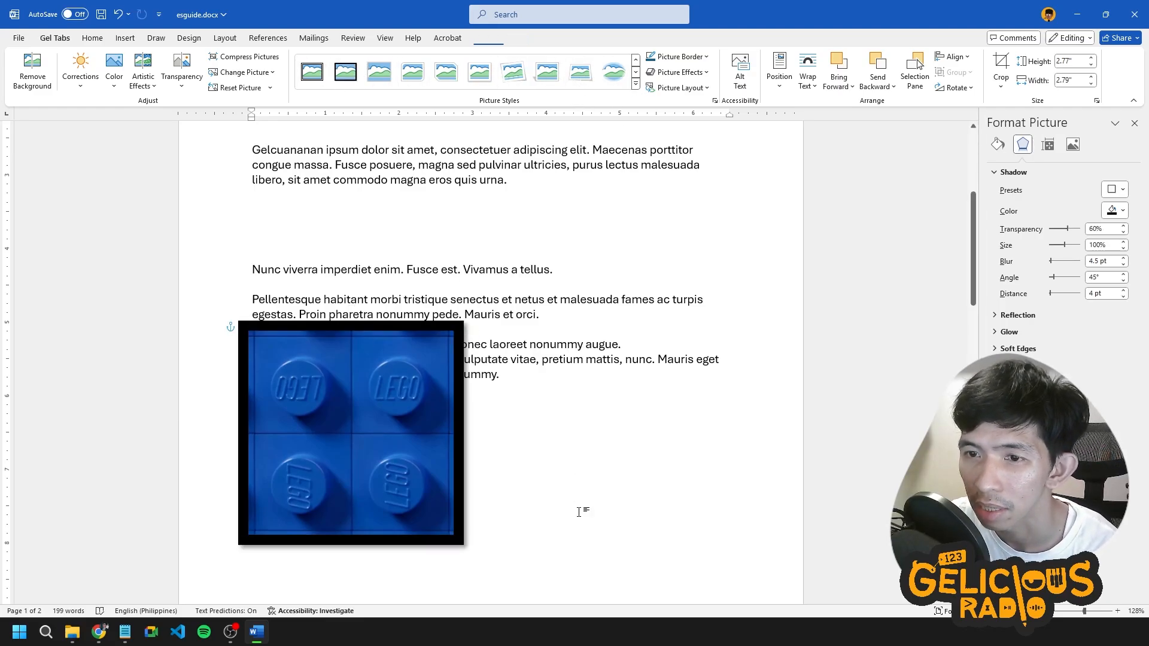
# Change the LEGO picture's border color to the standard light green.
pyautogui.click(397, 434)
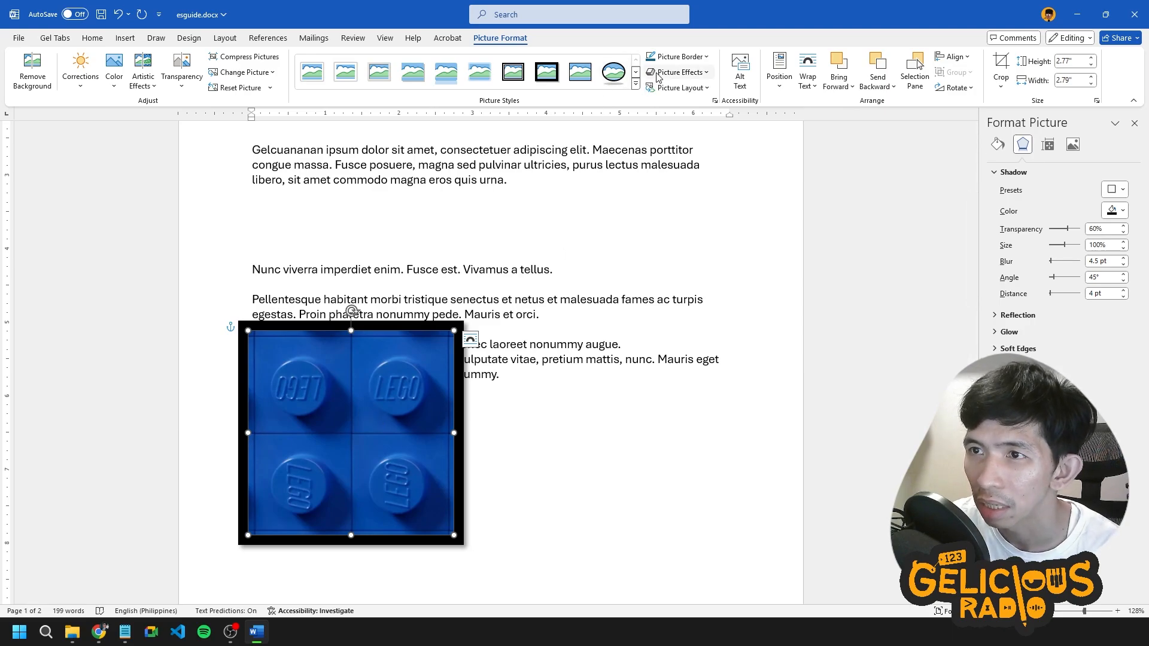
pyautogui.click(678, 57)
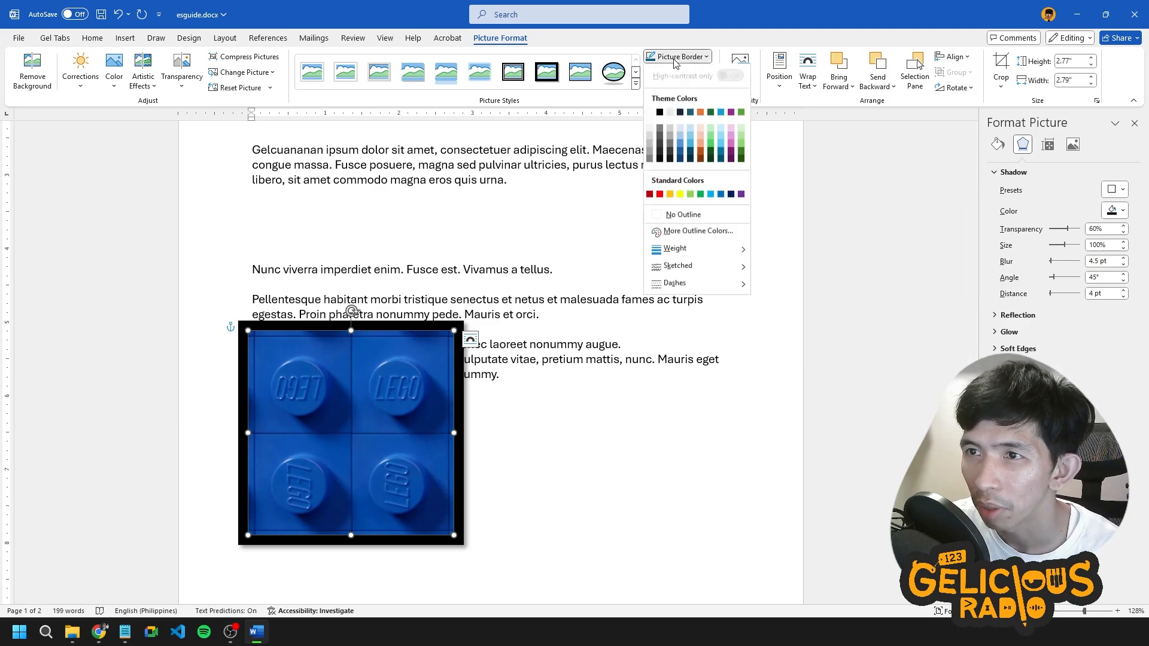
pyautogui.click(691, 196)
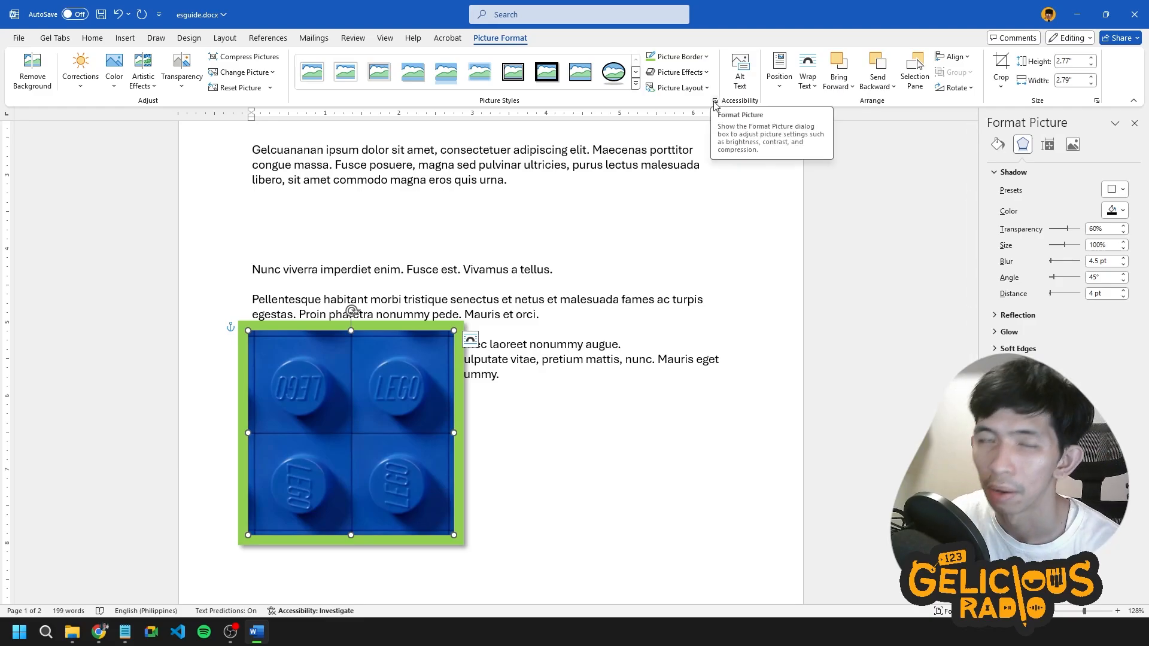
# Expand the LEGO picture's reflection settings and reduce its shadow size to 1%.
pyautogui.click(1017, 315)
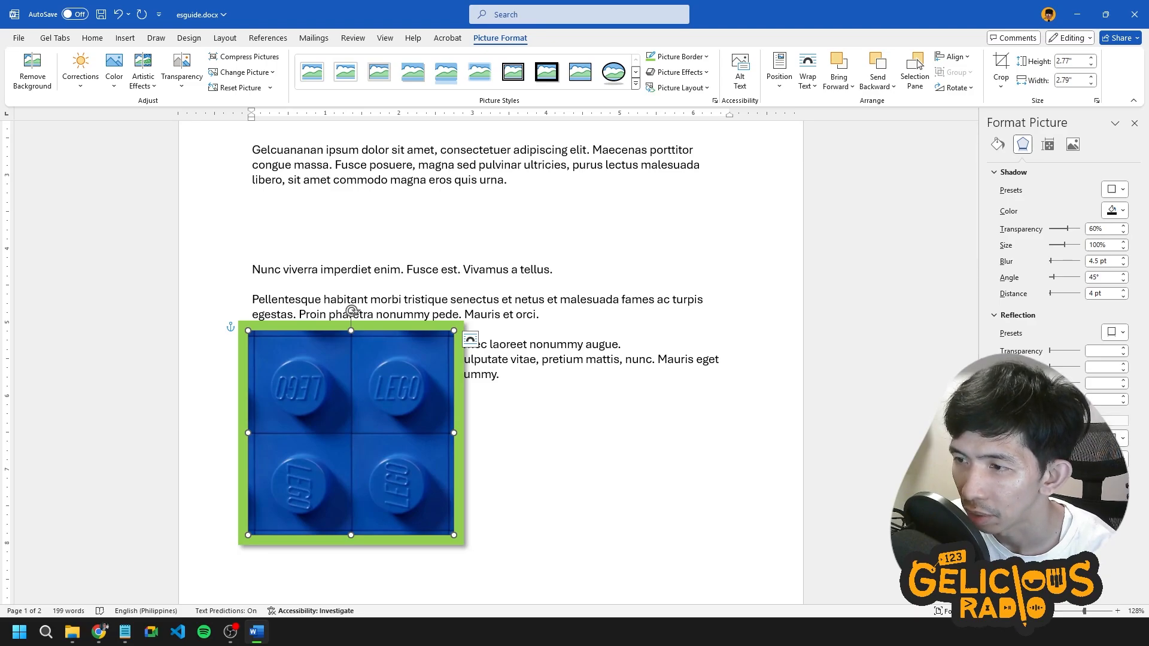
pyautogui.scroll(-2, 491, 359)
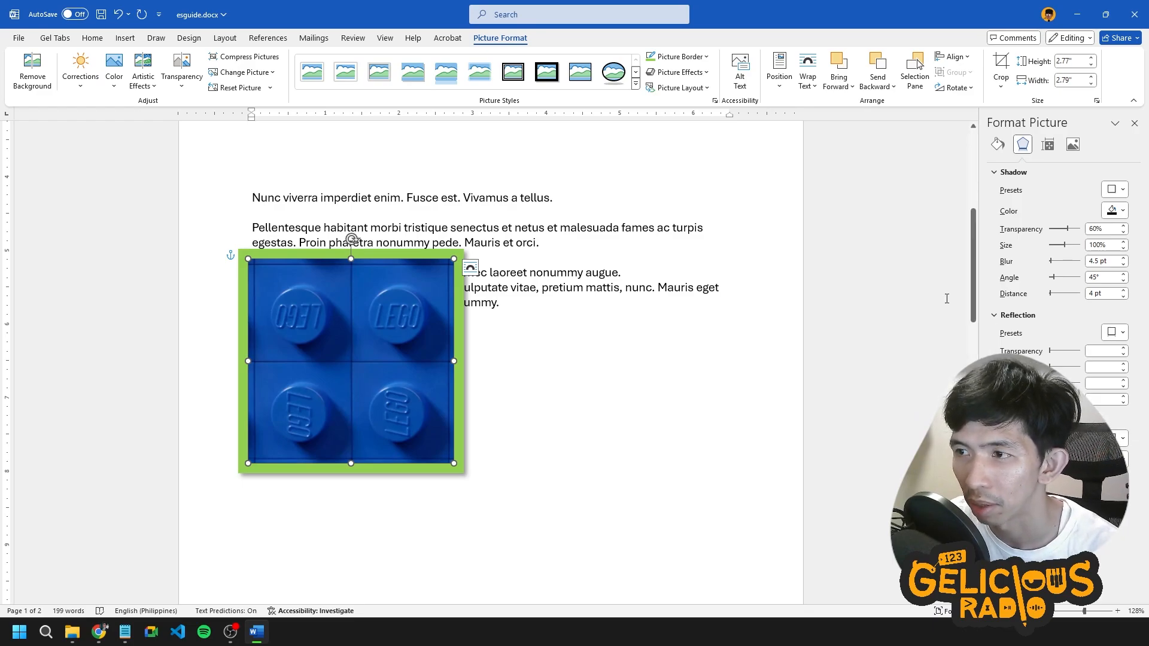
pyautogui.moveTo(1064, 245); pyautogui.dragTo(1048, 246)
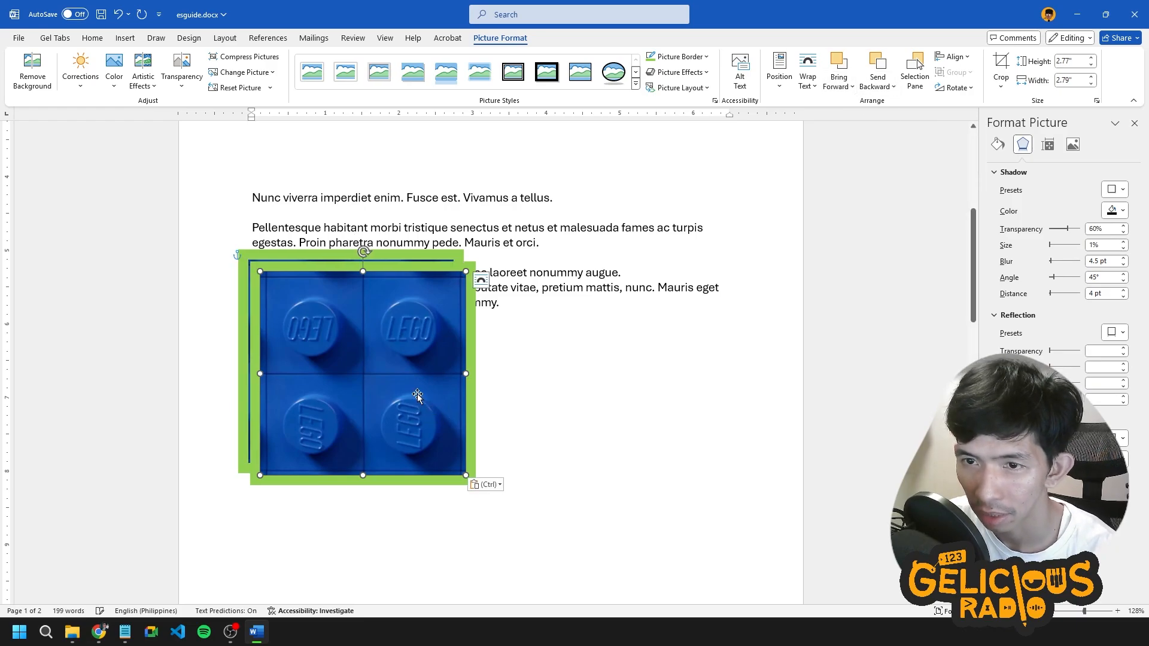
# Duplicate the LEGO picture, place the copy over the original's lower-right part, and bring the original forward.
pyautogui.keyDown('ctrl'); pyautogui.moveTo(417, 394); pyautogui.dragTo(480, 479); pyautogui.keyUp('ctrl')
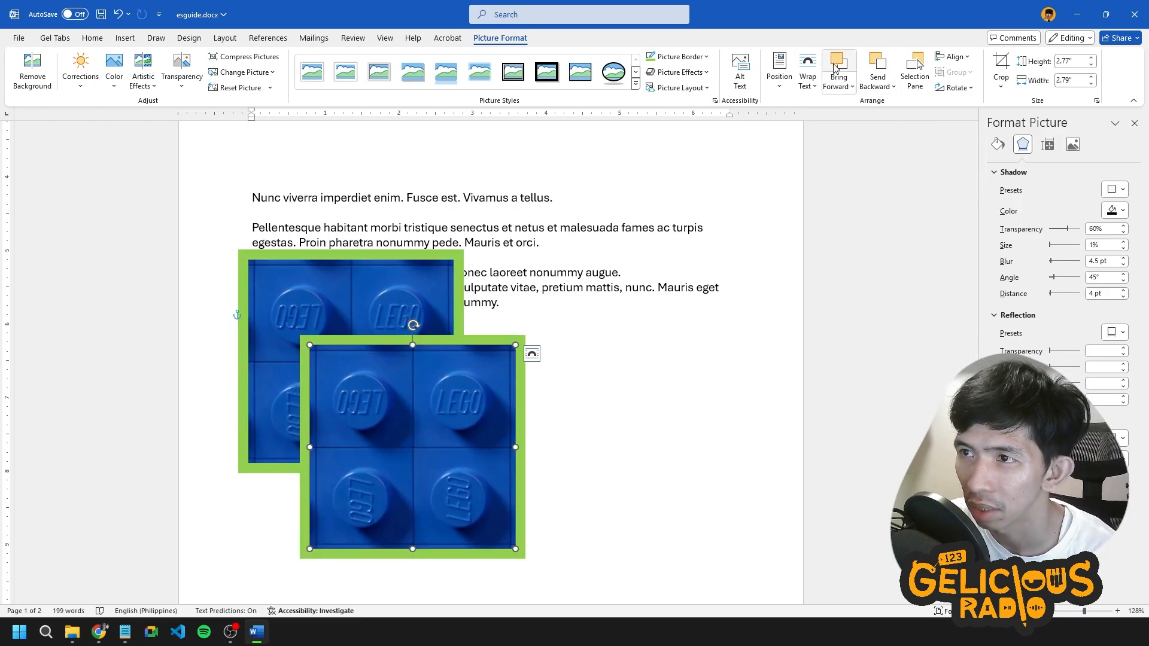
pyautogui.click(437, 299)
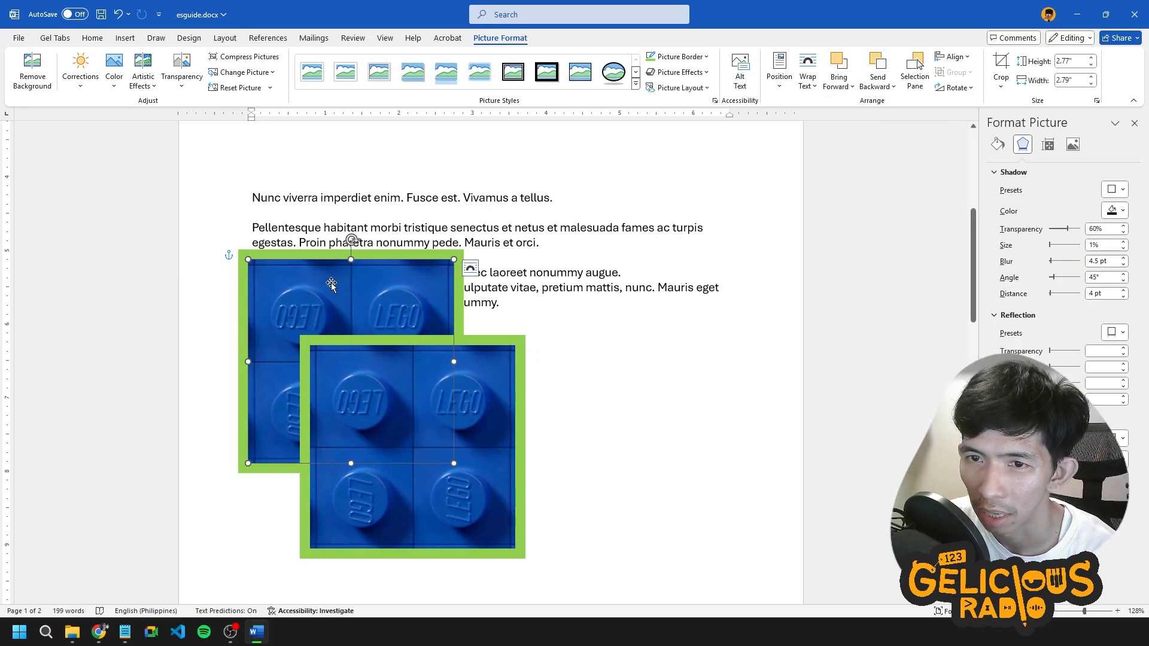
pyautogui.click(843, 66)
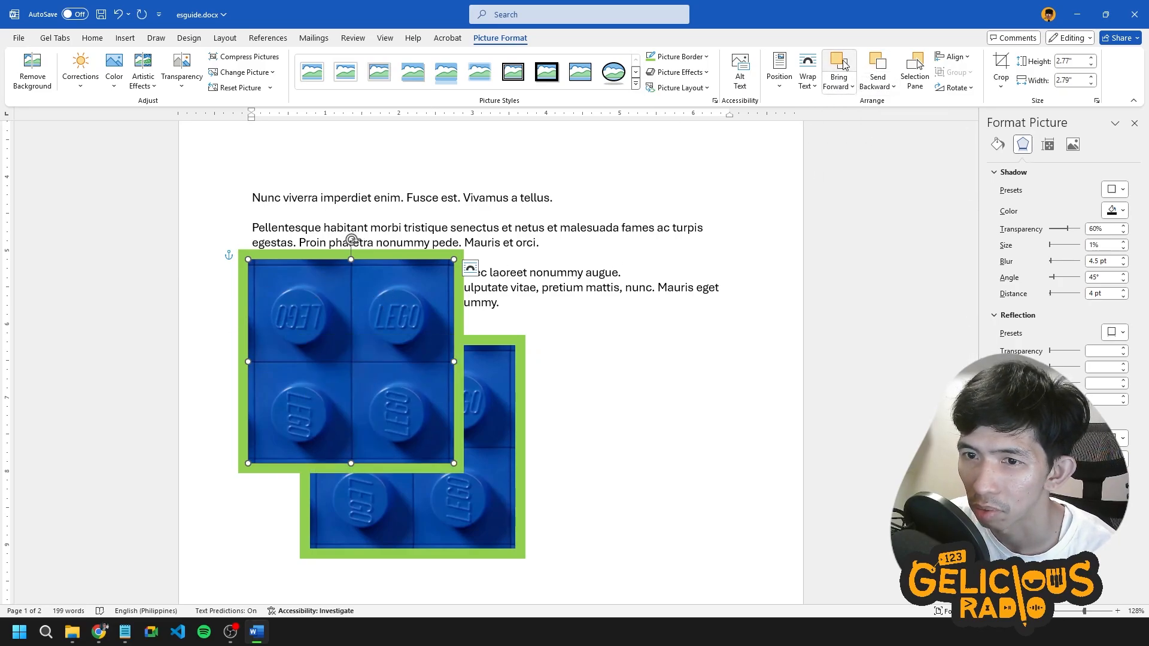
# Send the original LEGO picture backward behind its copy, and bring it to the front again.
pyautogui.click(878, 63)
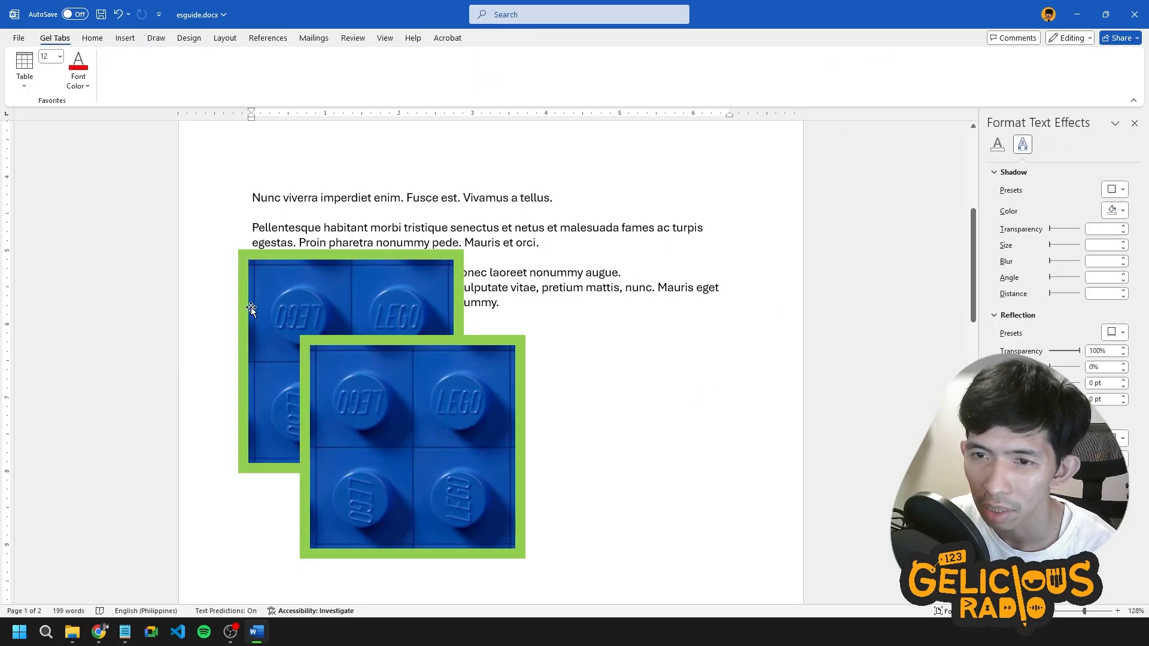
pyautogui.click(312, 316)
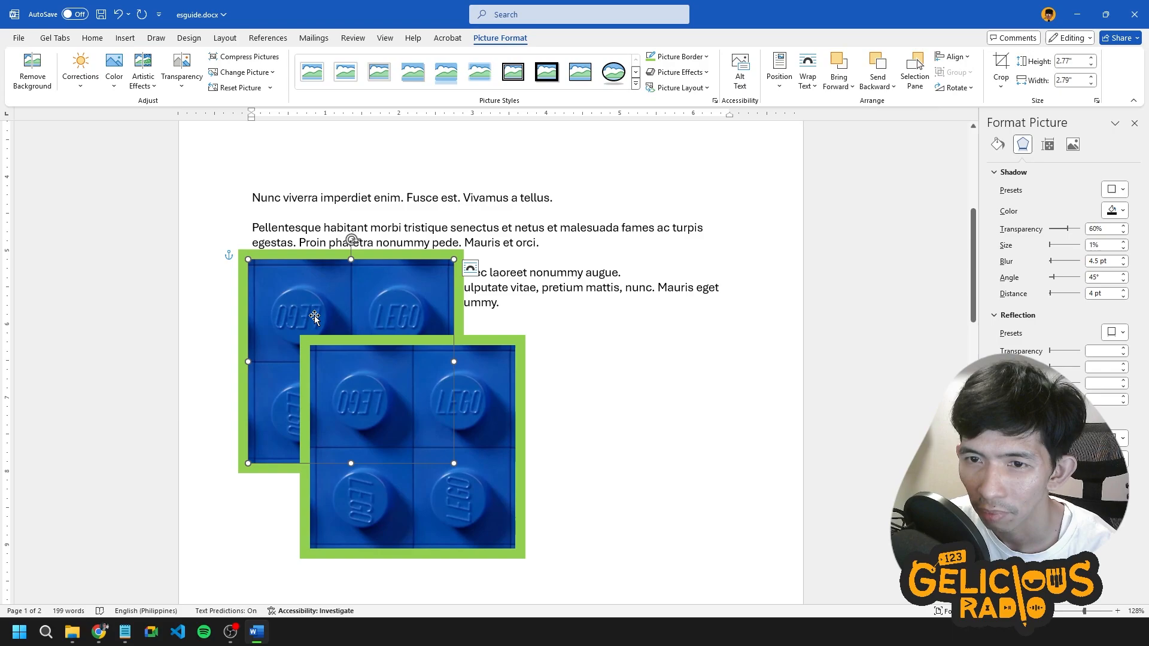
pyautogui.rightClick(315, 316)
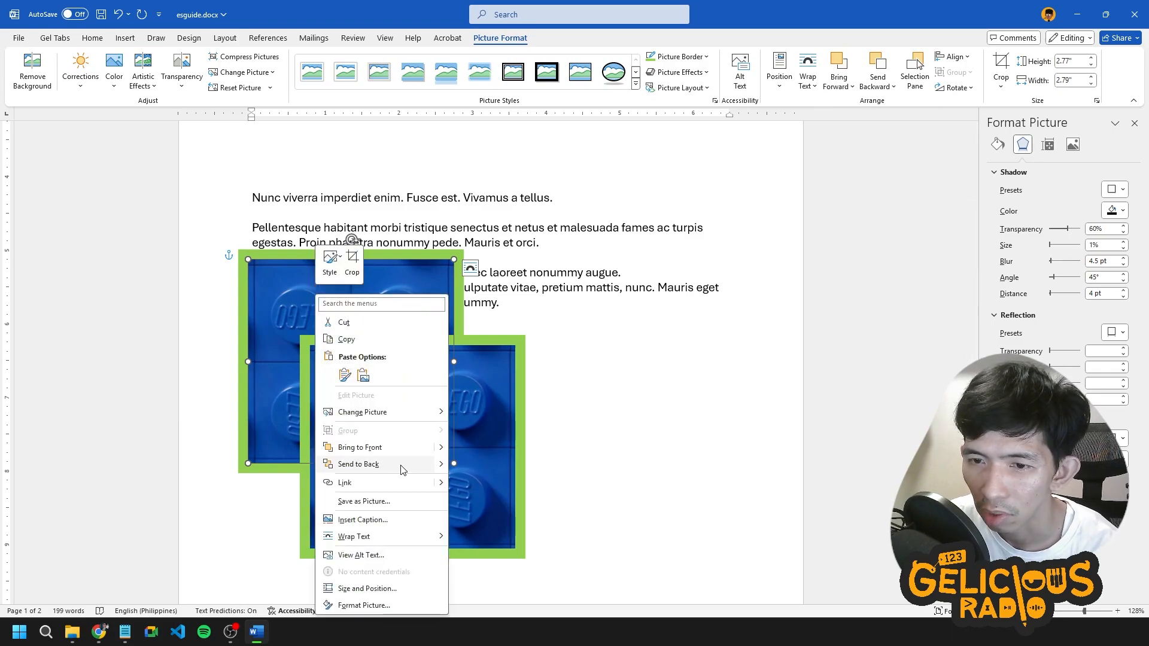
pyautogui.click(395, 449)
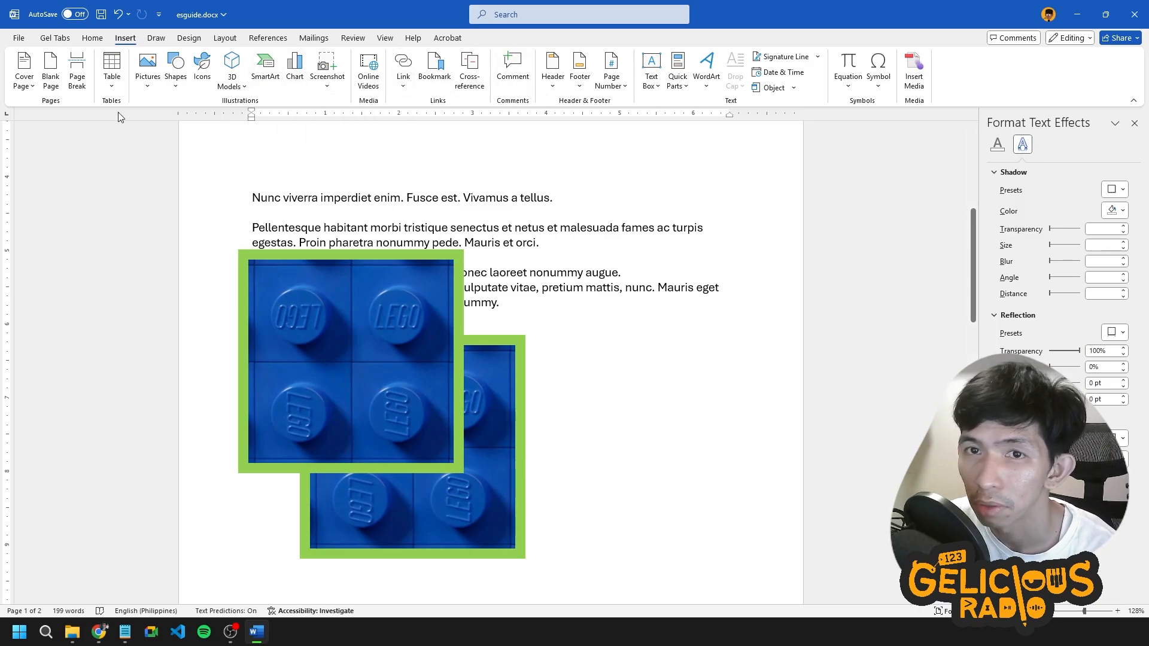
# Draw a rectangle about 2.28" high and 3.17" wide over the right side of the paragraphs.
pyautogui.click(175, 81)
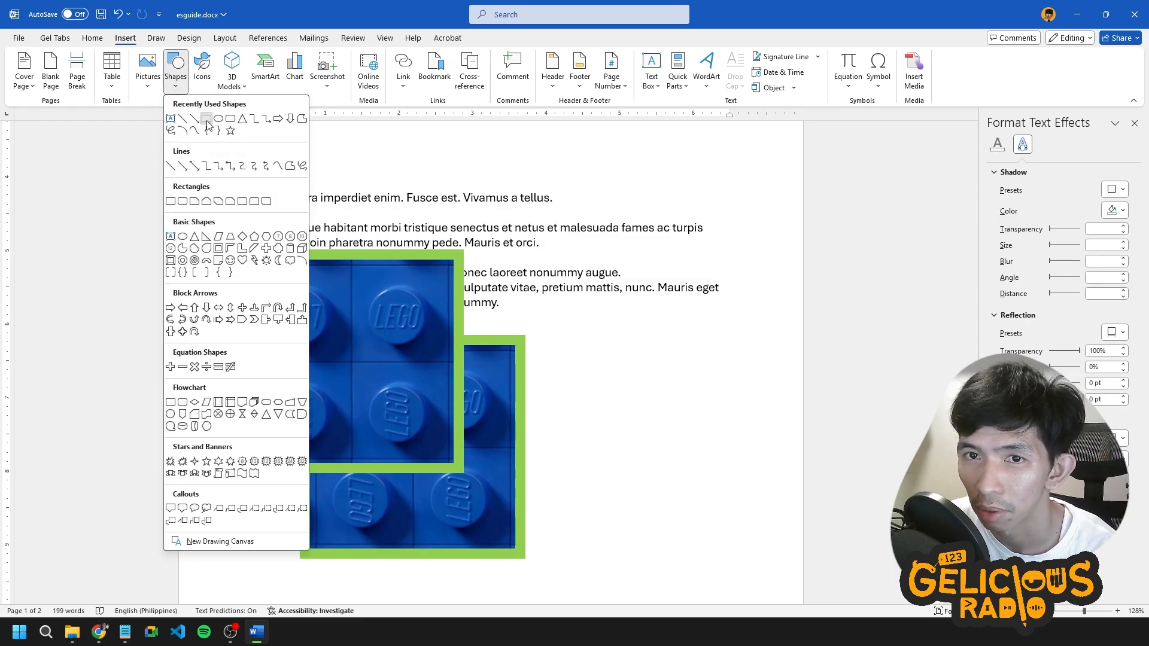
pyautogui.click(207, 119)
pyautogui.moveTo(489, 170); pyautogui.dragTo(531, 211)
pyautogui.moveTo(614, 275); pyautogui.dragTo(723, 338)
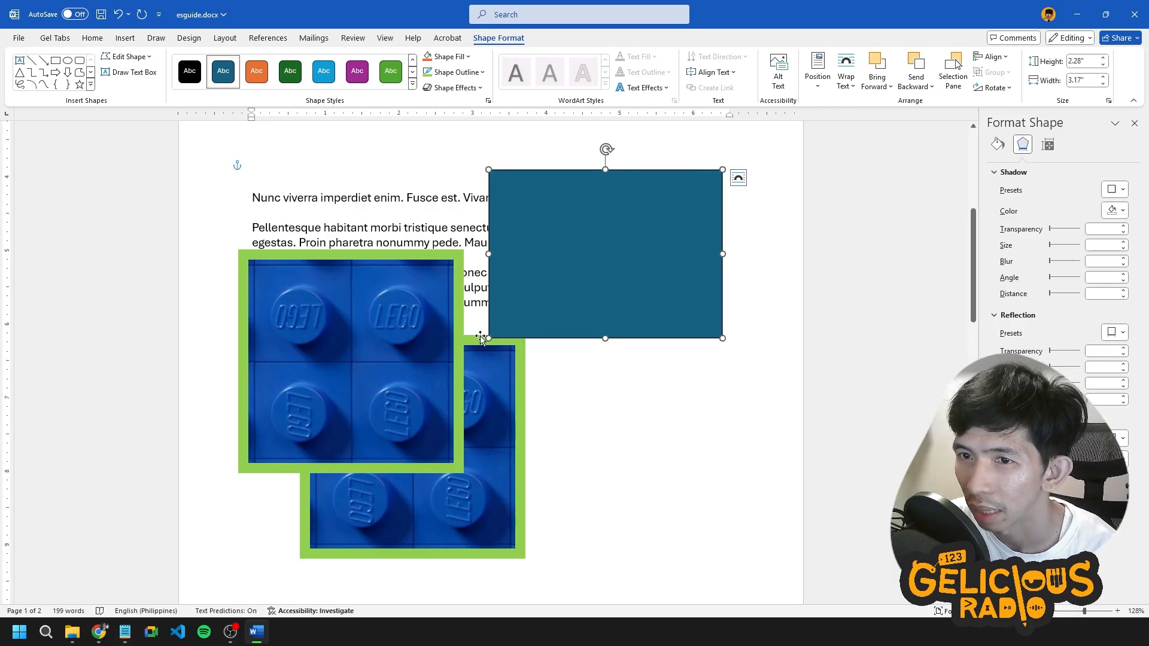
# Move the blue rectangle slightly down over the right side of the paragraphs.
pyautogui.click(355, 329)
pyautogui.click(619, 279)
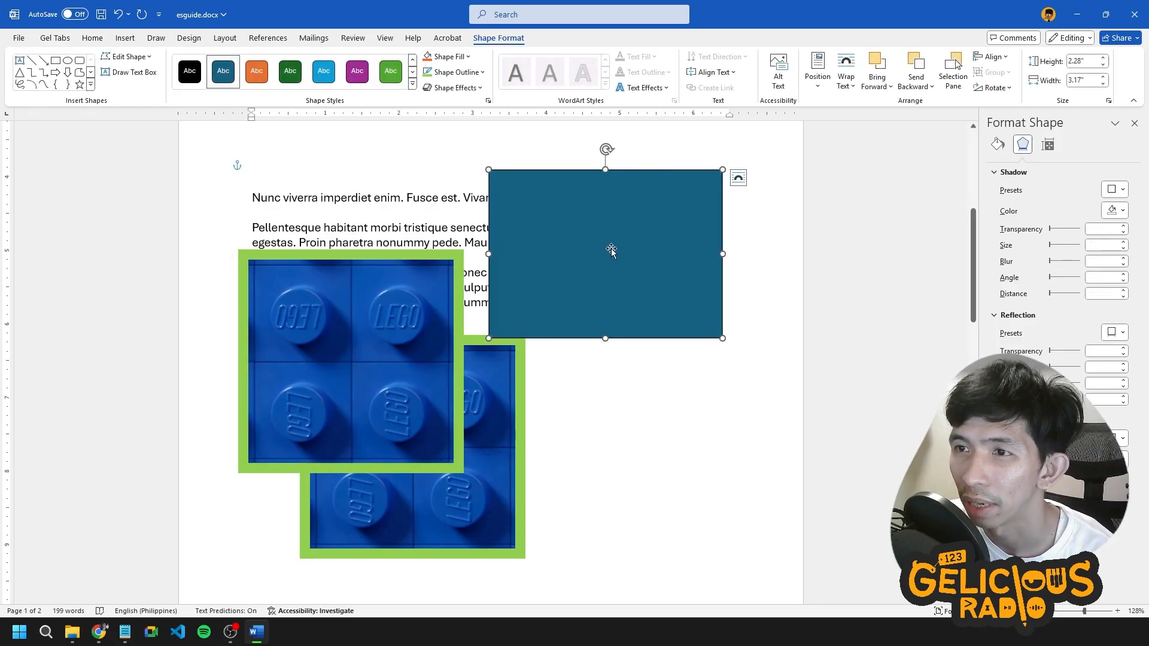
pyautogui.moveTo(598, 254); pyautogui.dragTo(598, 277)
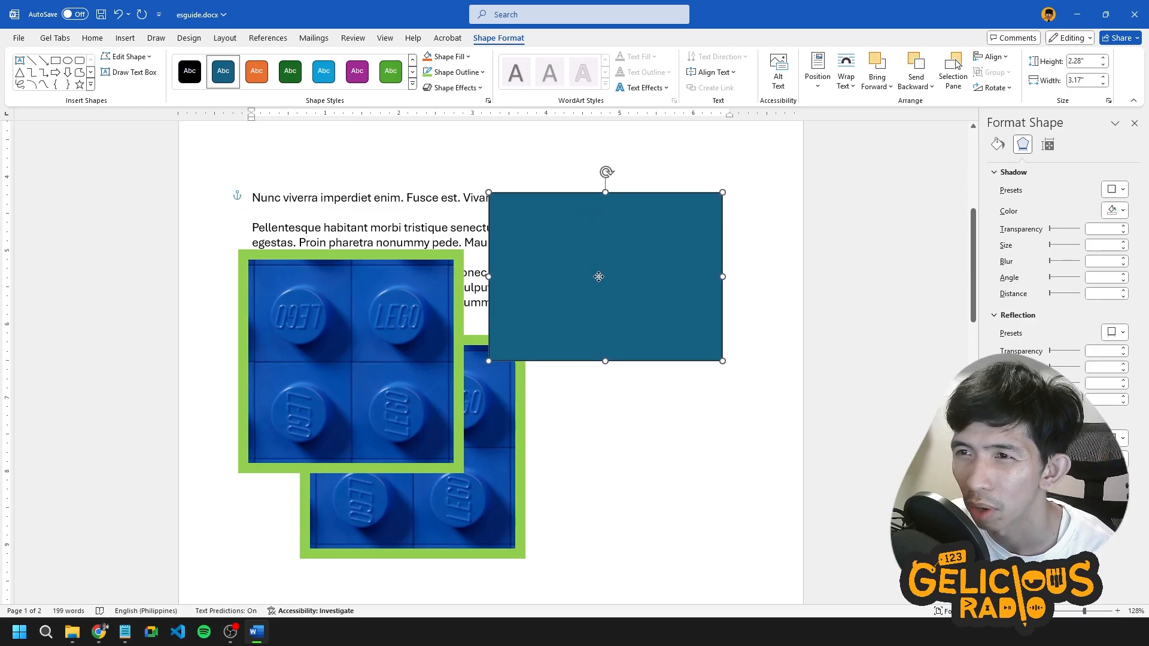
# Add the text "sdkfjsdfkgj" inside the blue rectangle.
pyautogui.rightClick(616, 265)
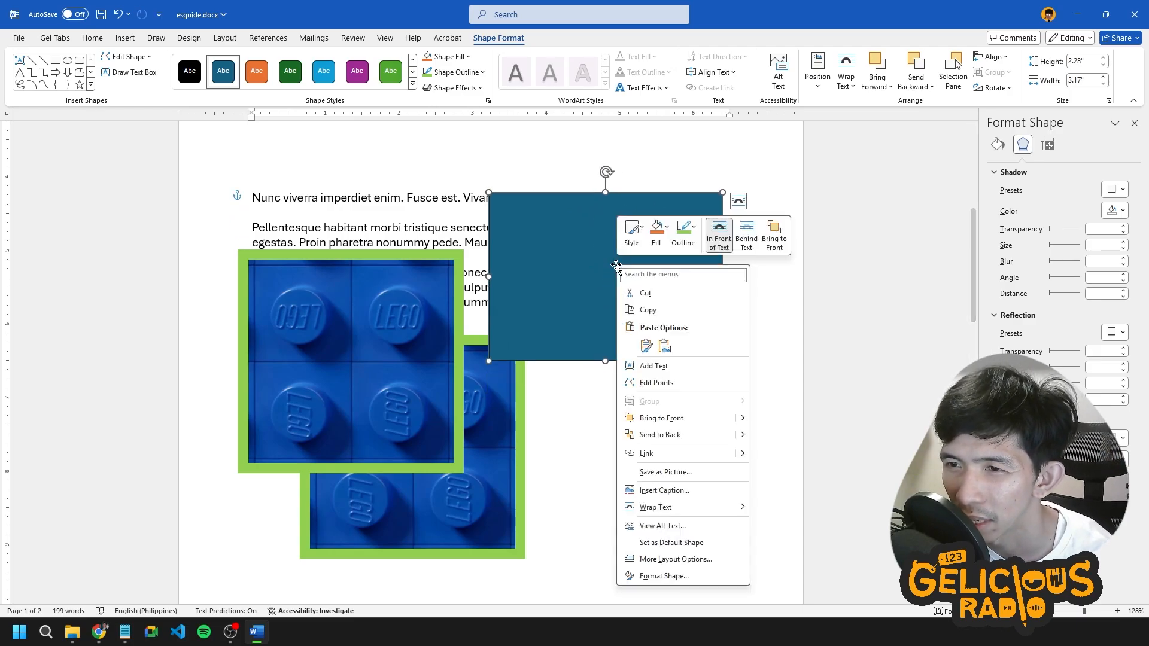
pyautogui.click(661, 369)
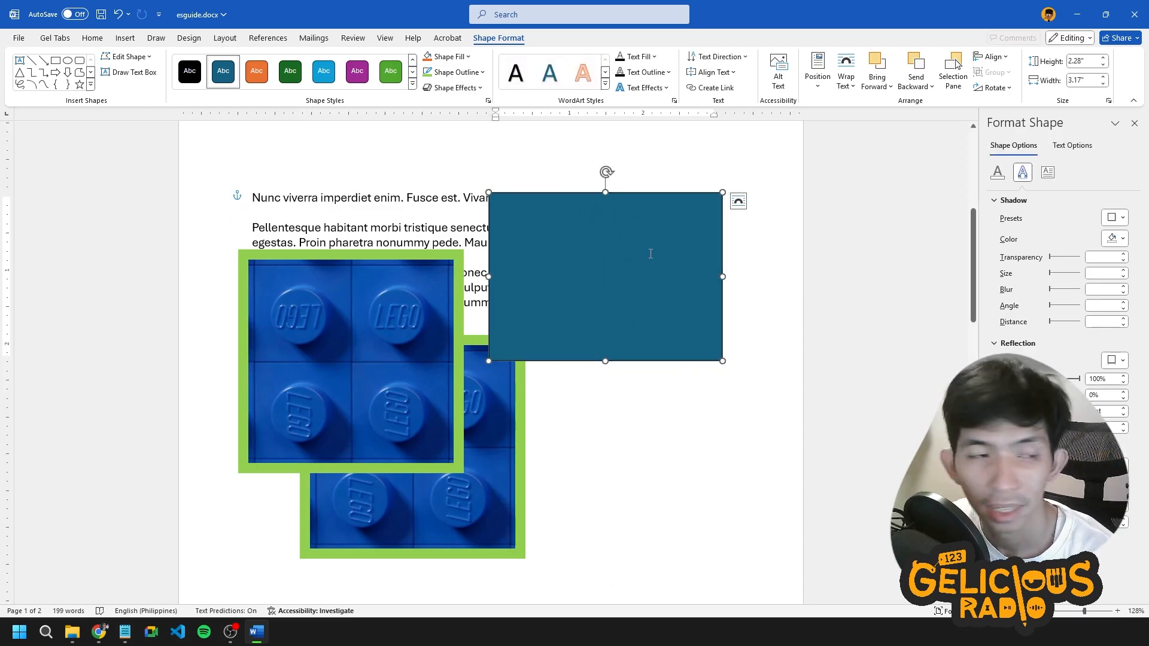
pyautogui.doubleClick(621, 276)
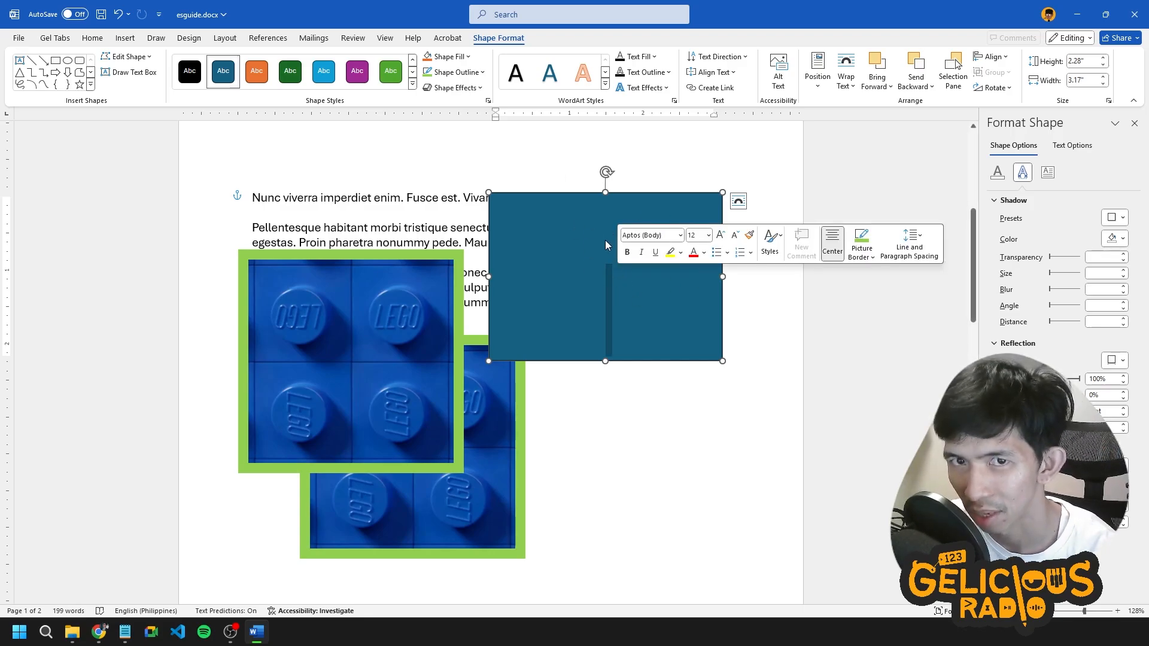
pyautogui.click(620, 286)
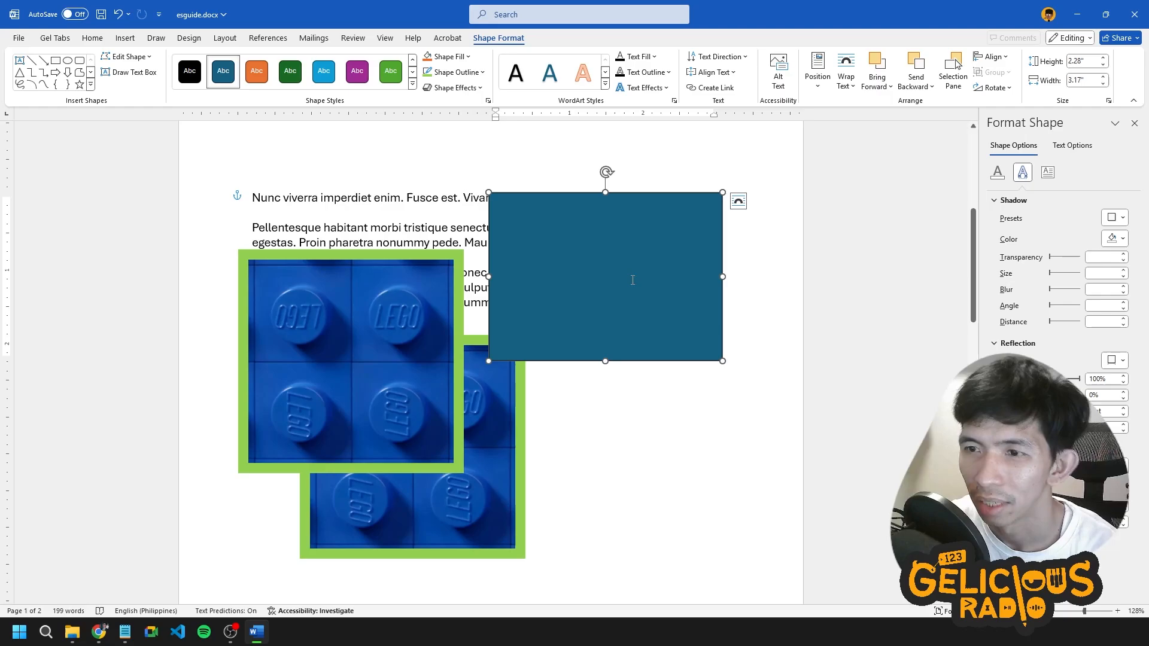
pyautogui.write('sdkfjsdfkgj')
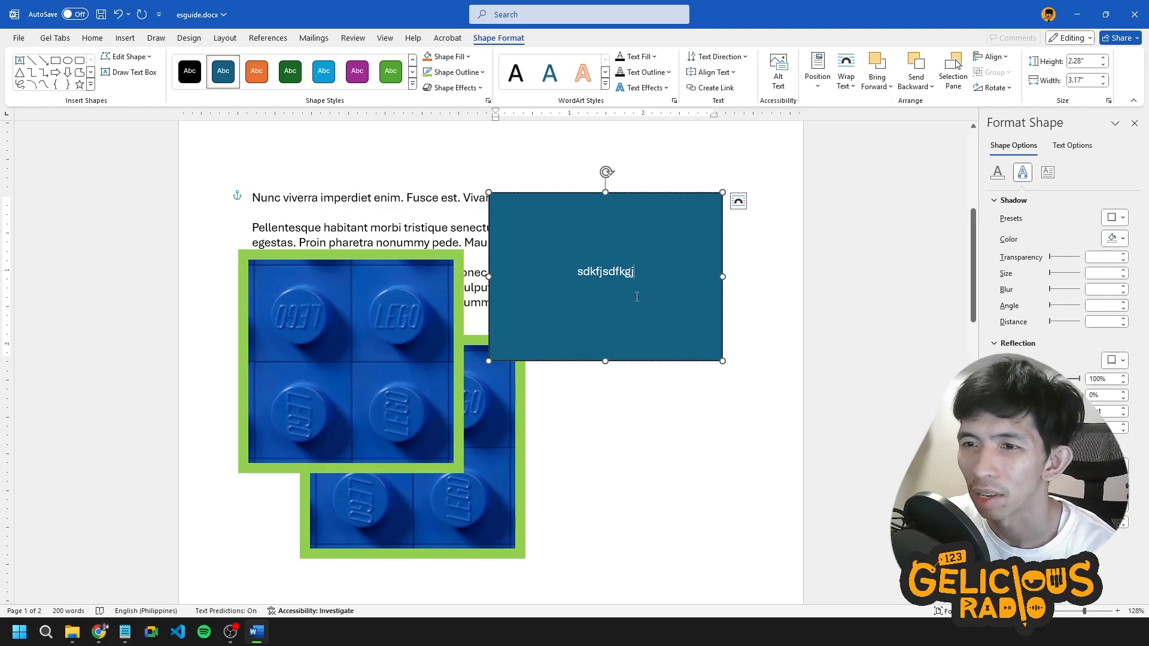
# Select the rectangle's text, deselect it, and open the shape's fill and line formatting options.
pyautogui.moveTo(577, 270); pyautogui.dragTo(642, 268)
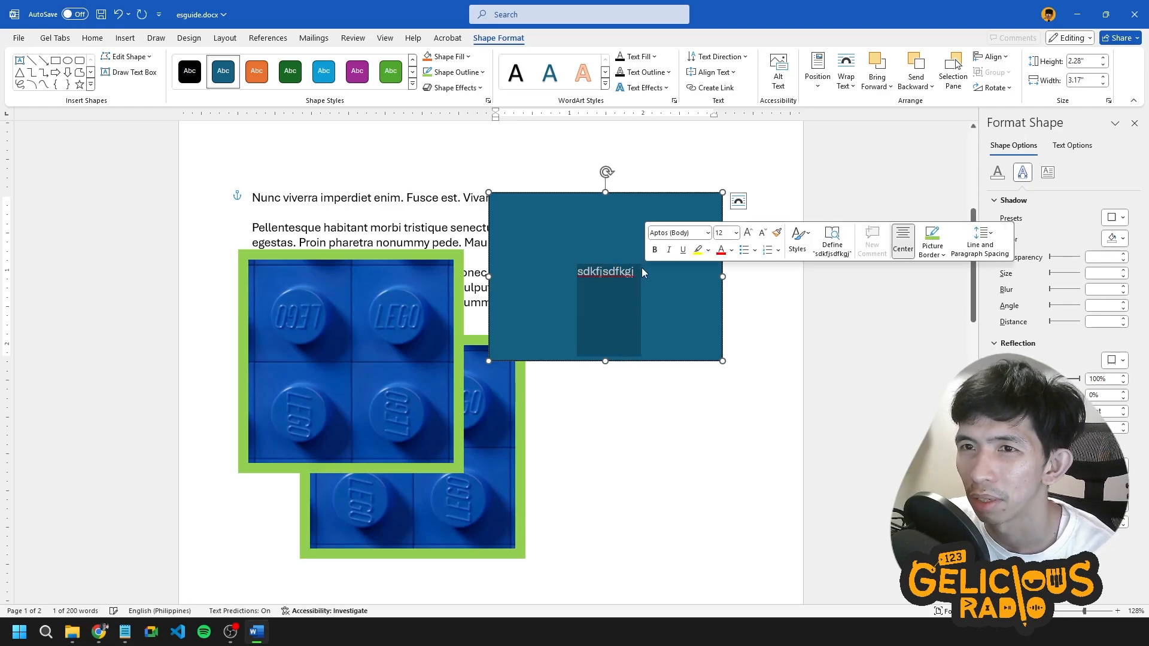
pyautogui.click(739, 431)
pyautogui.click(721, 342)
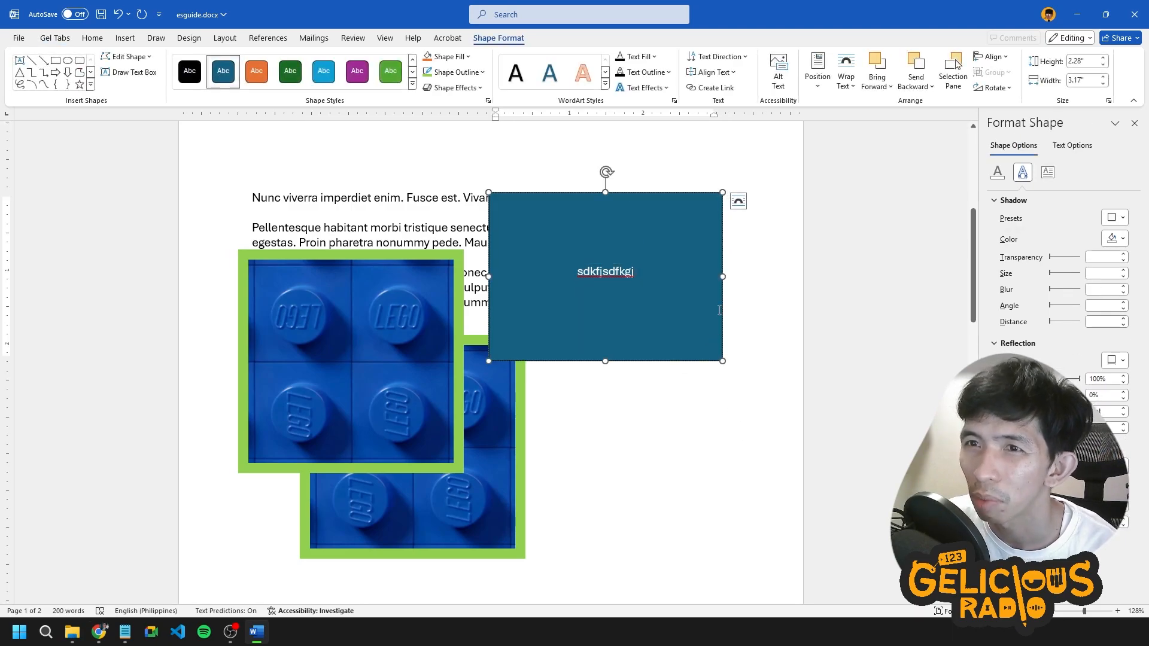
pyautogui.click(488, 101)
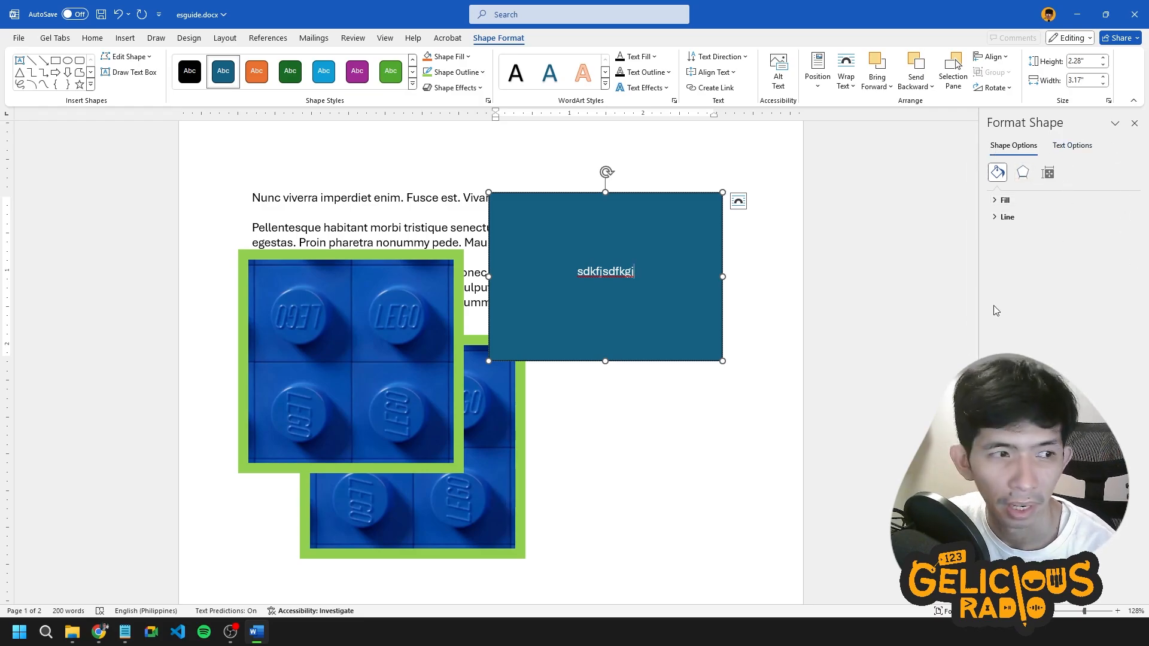
# Insert a Blank header reading "Hello world", close header editing, and check the header on the second page.
pyautogui.scroll(5, 531, 290)
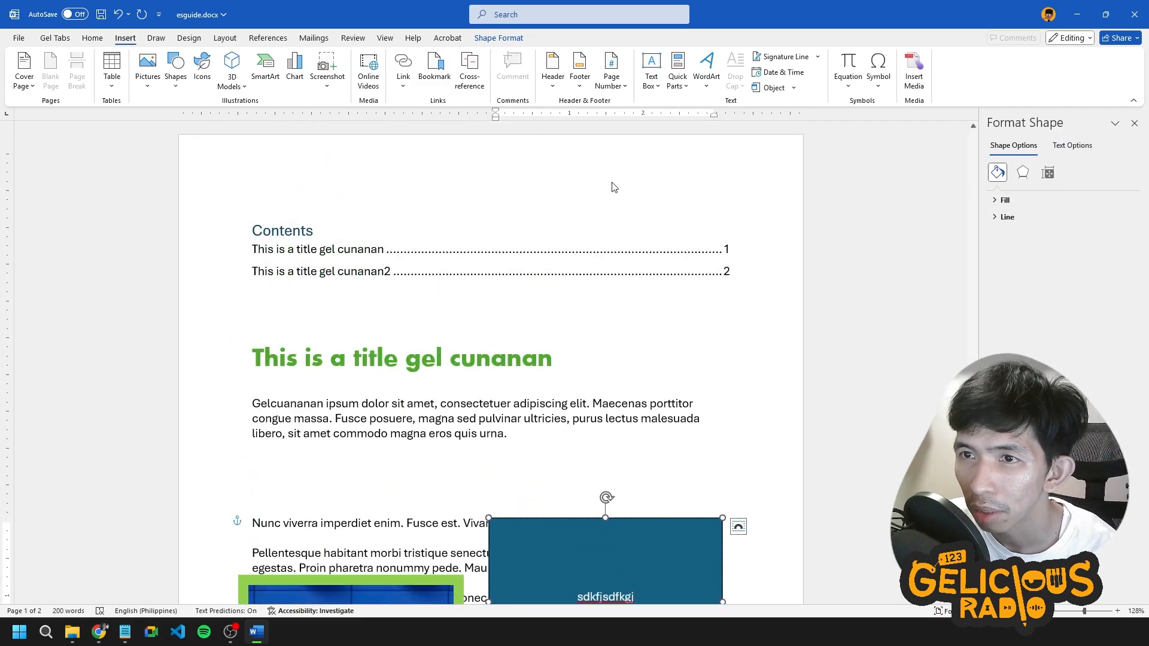
pyautogui.click(553, 71)
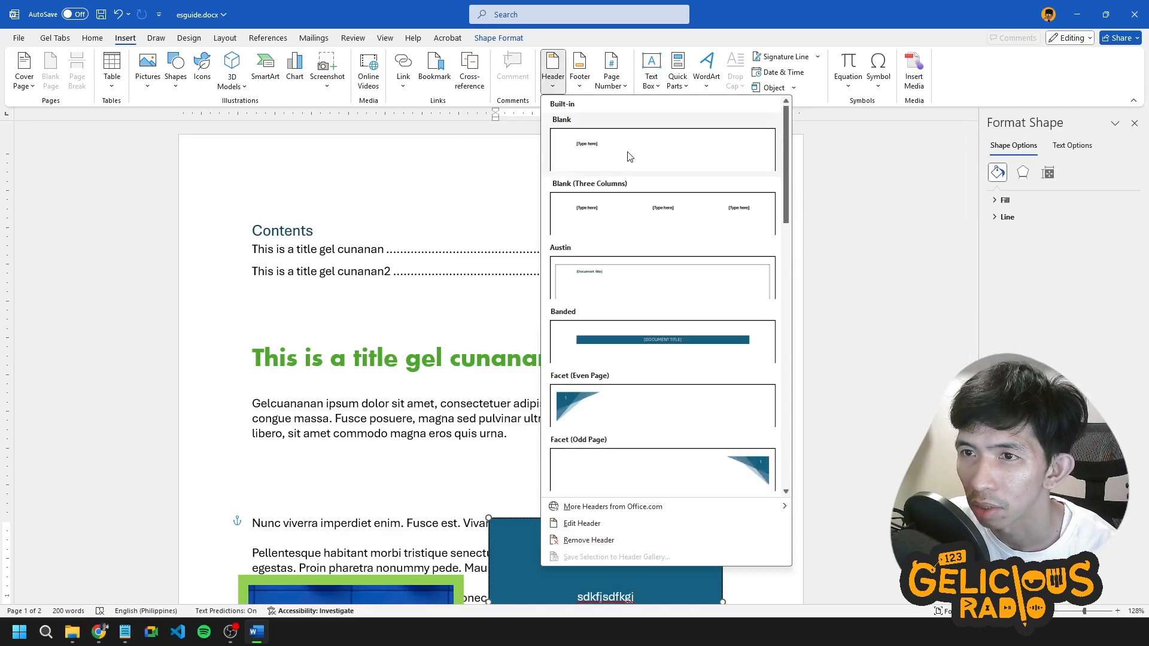
pyautogui.scroll(-10, 677, 180)
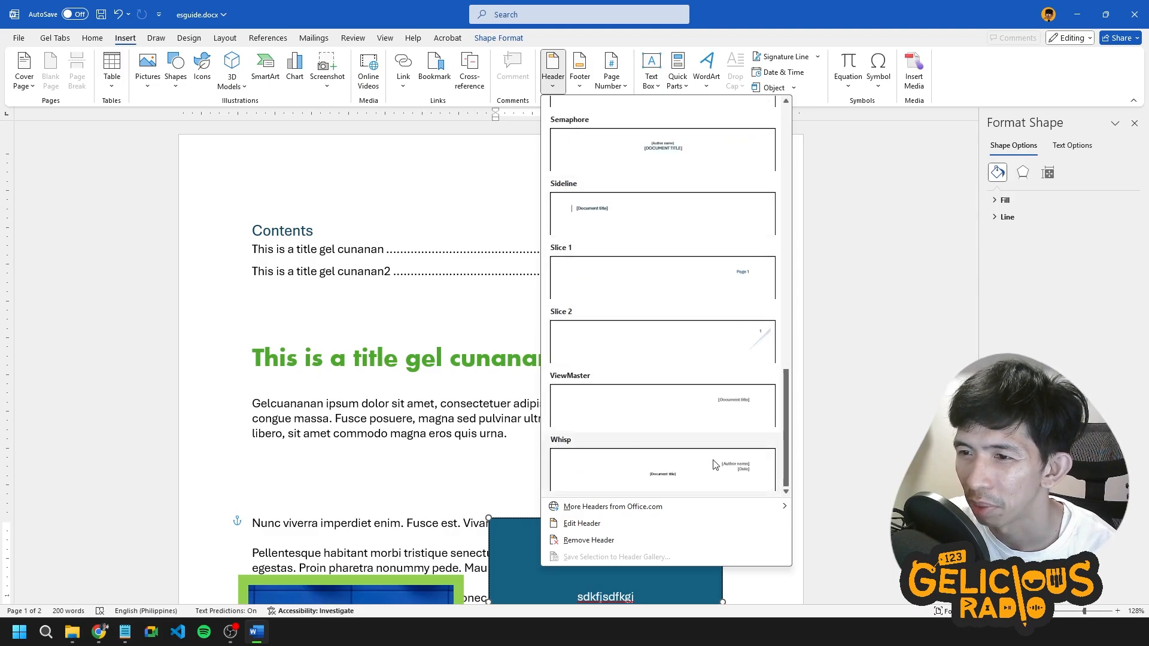
pyautogui.scroll(10, 683, 228)
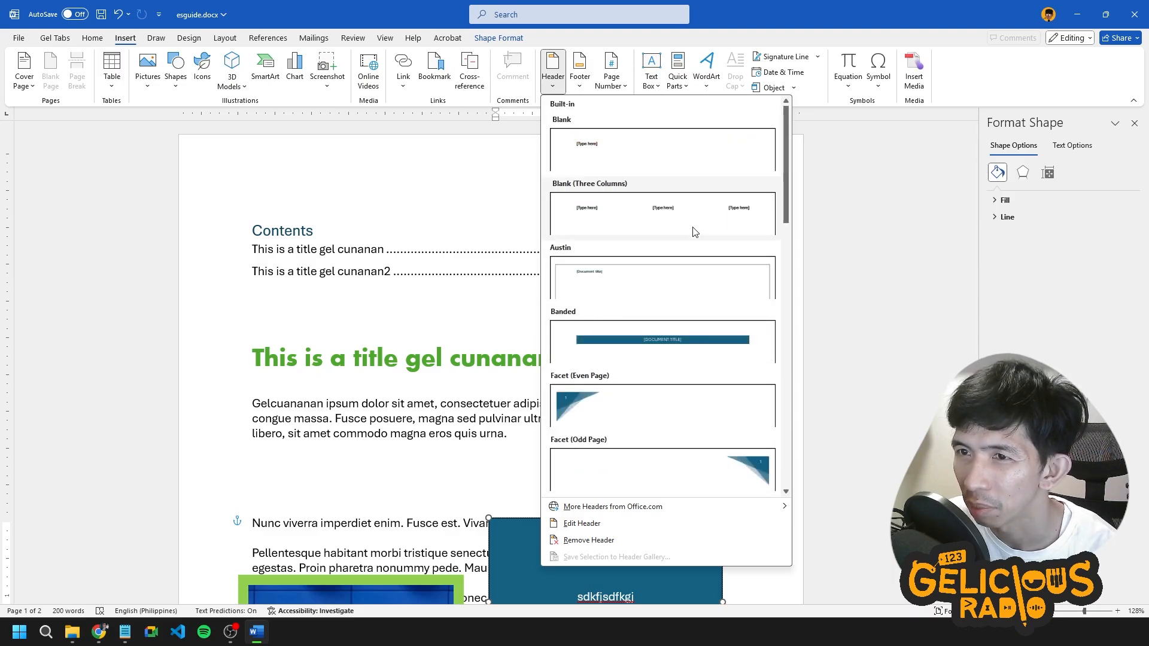
pyautogui.click(628, 166)
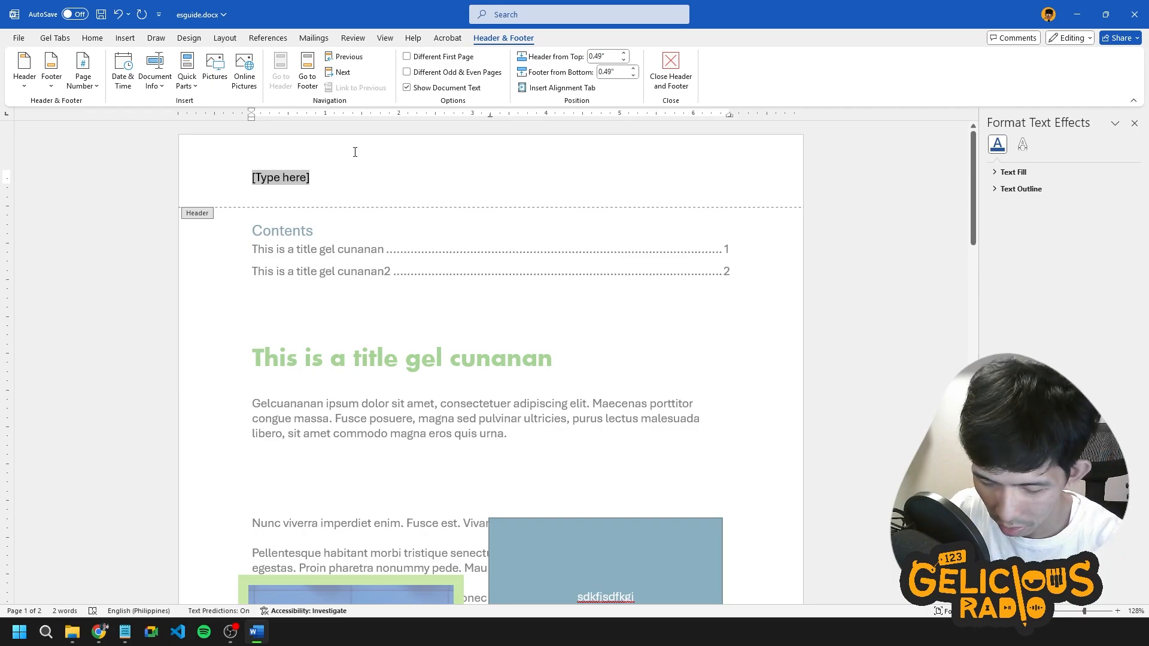
pyautogui.write('Hello world')
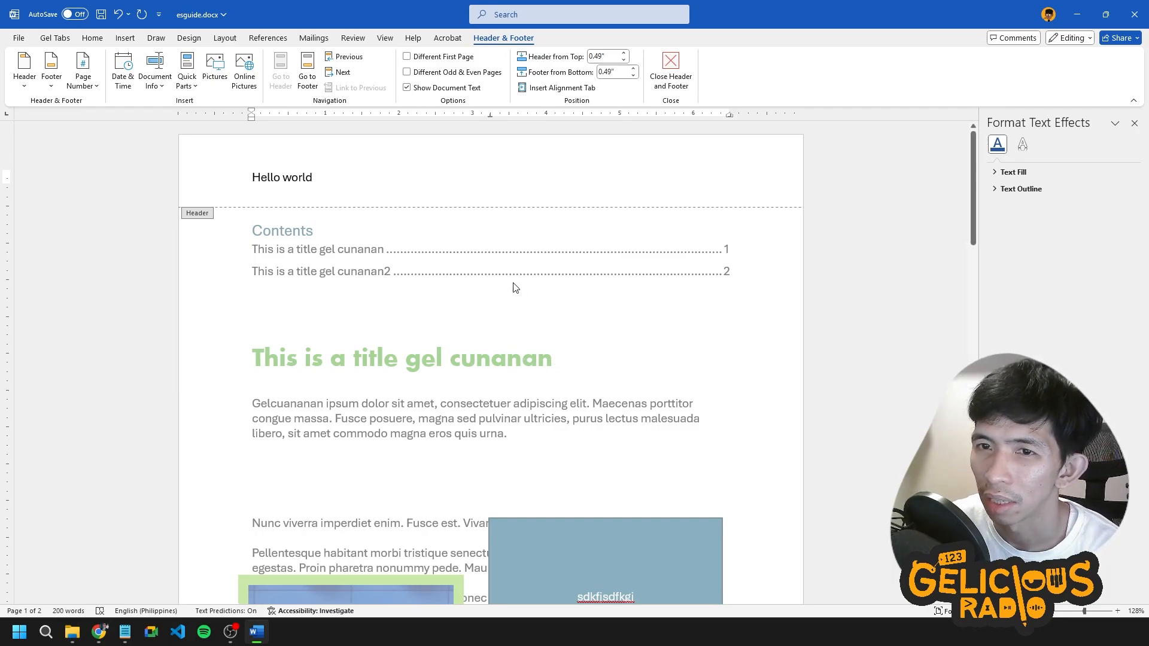
pyautogui.click(676, 69)
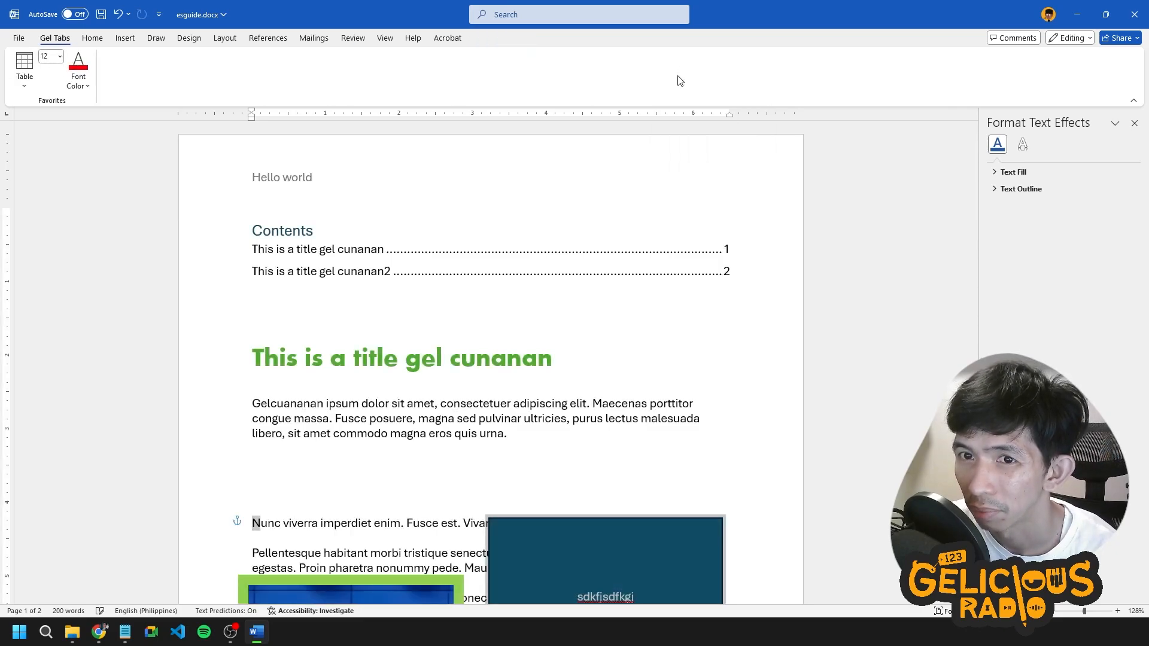
pyautogui.scroll(-10, 802, 350)
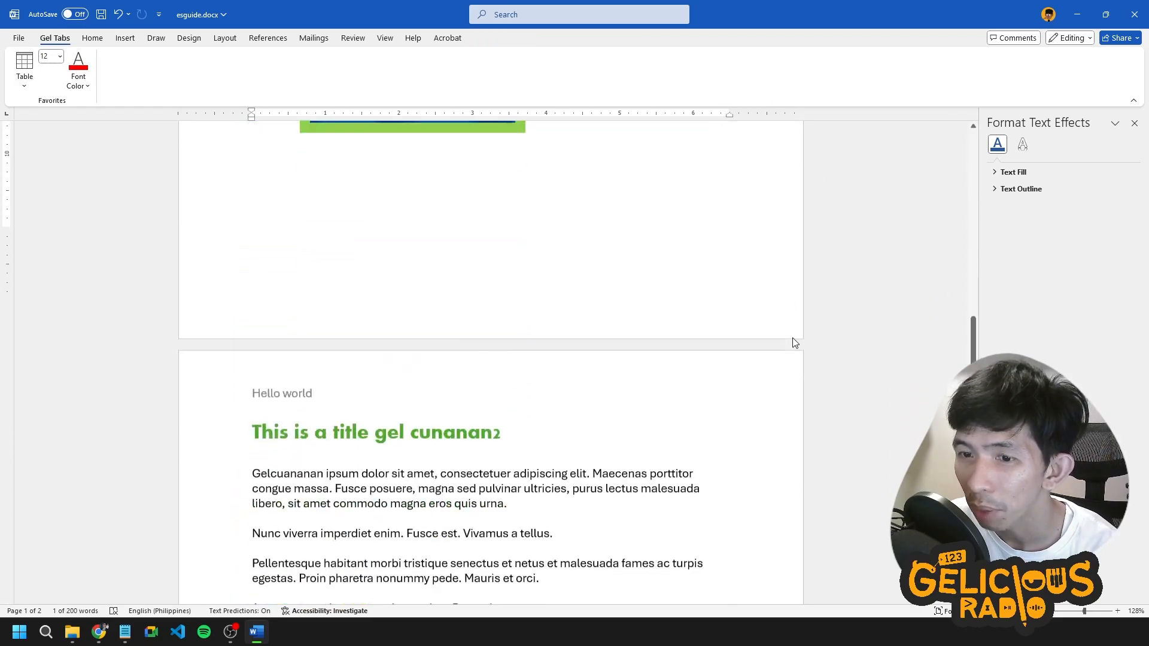
pyautogui.scroll(-3, 795, 342)
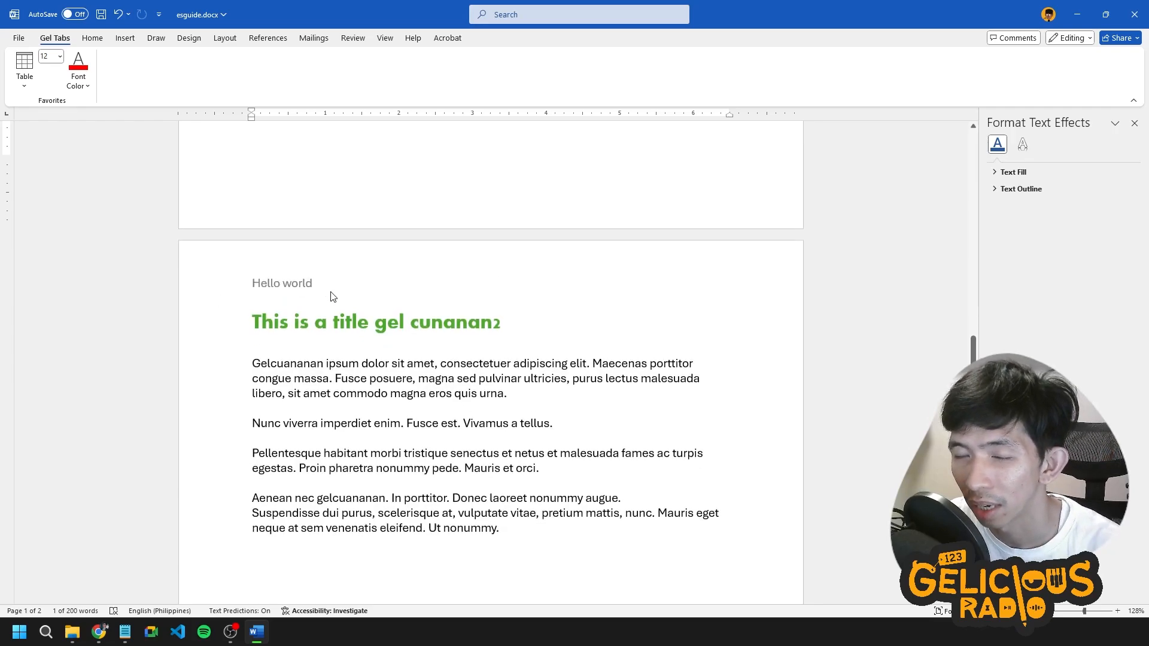
# Replace the header text with three lines: "Republic of the Philippines", "UNIVERSITY" and "COLLEGE".
pyautogui.scroll(10, 333, 297)
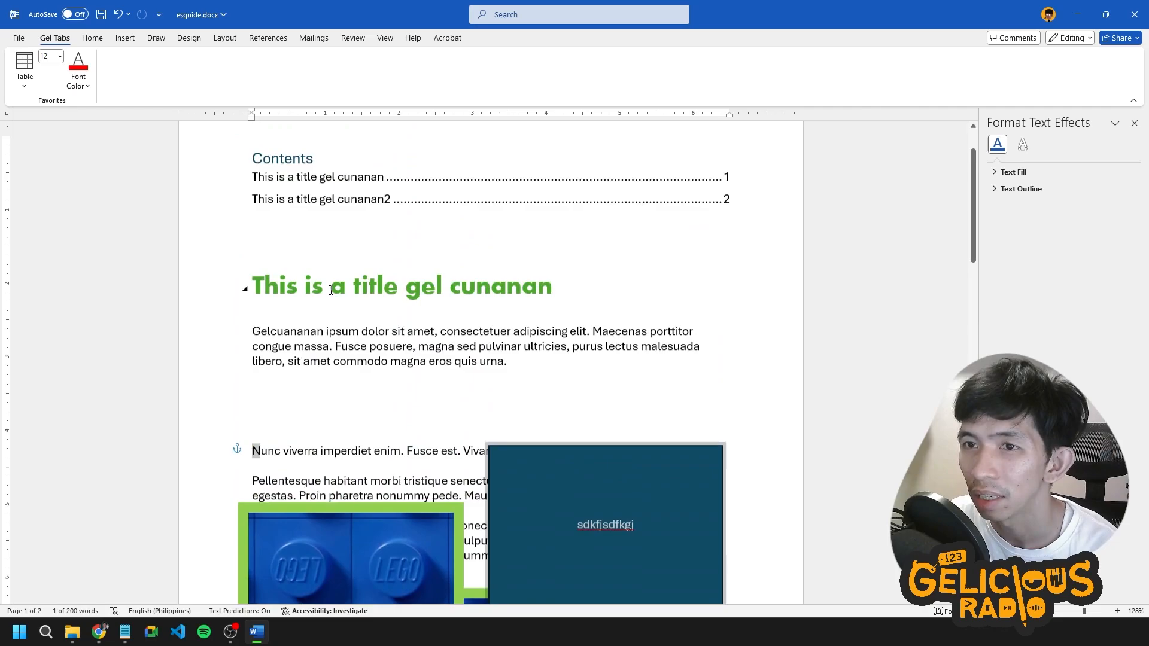
pyautogui.doubleClick(297, 170)
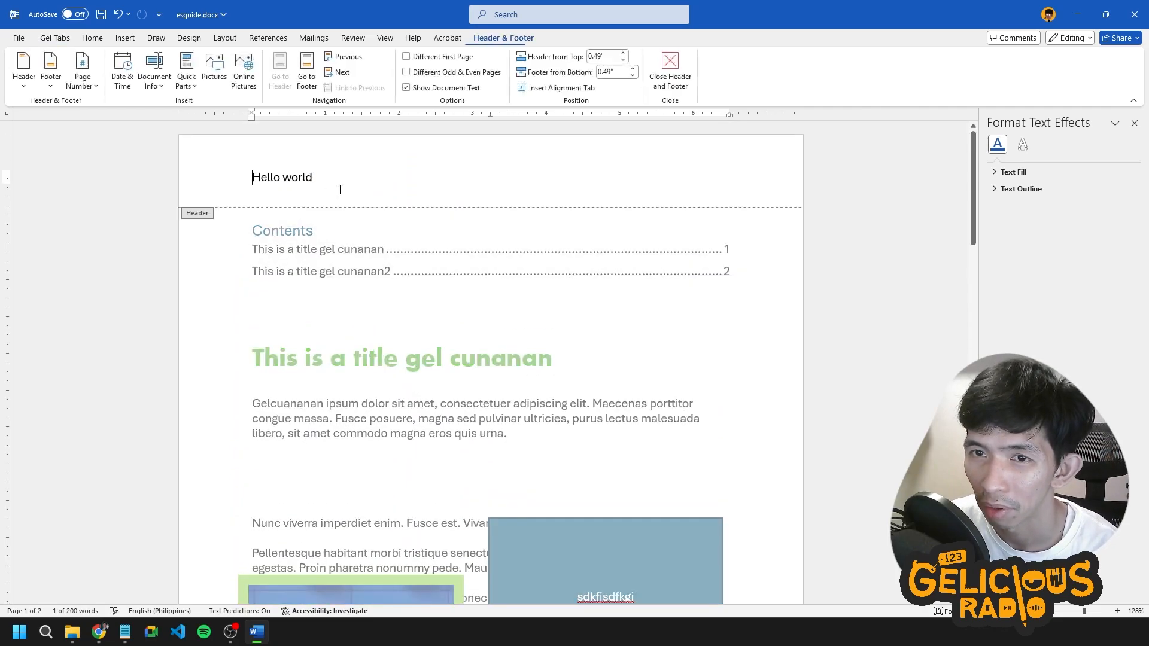
pyautogui.click(158, 173)
pyautogui.write('Rep')
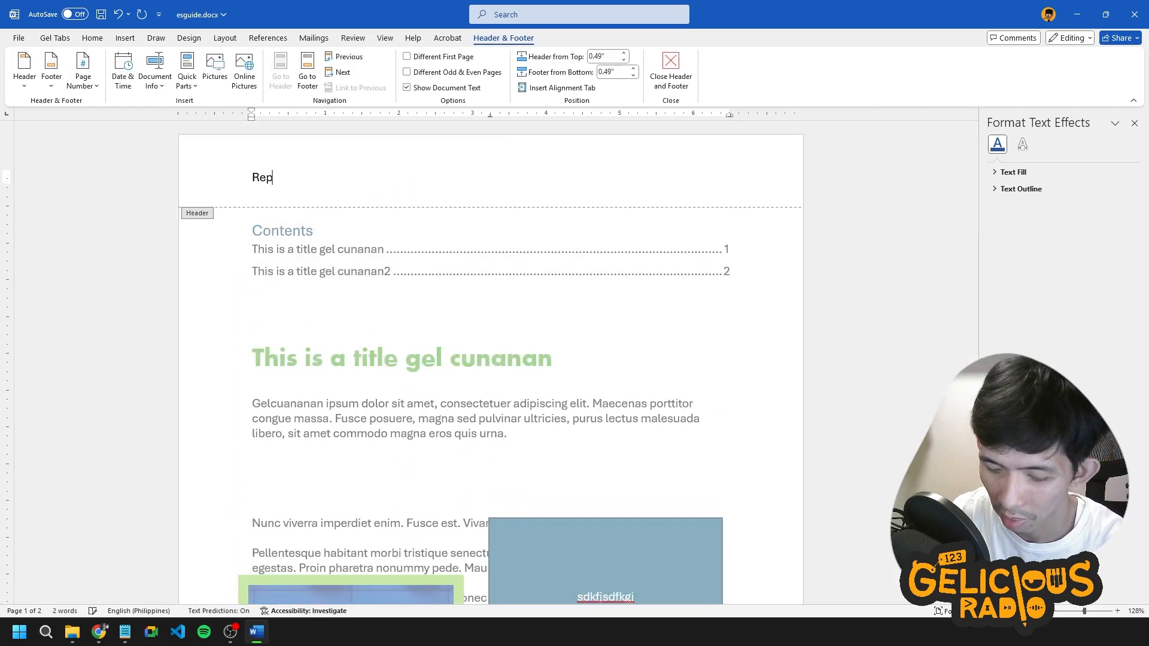
pyautogui.write('ublic of the Philippines')
pyautogui.press('Return')
pyautogui.write('UNIV')
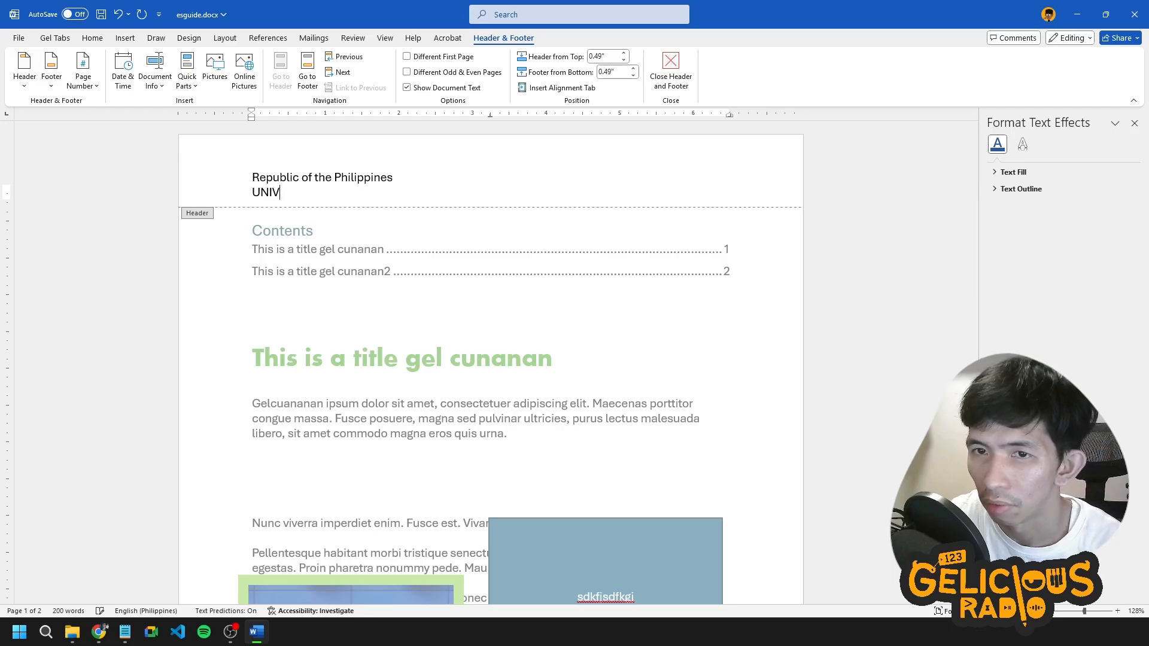
pyautogui.write('ERSITY')
pyautogui.press('Return')
pyautogui.write('COLLEGE')
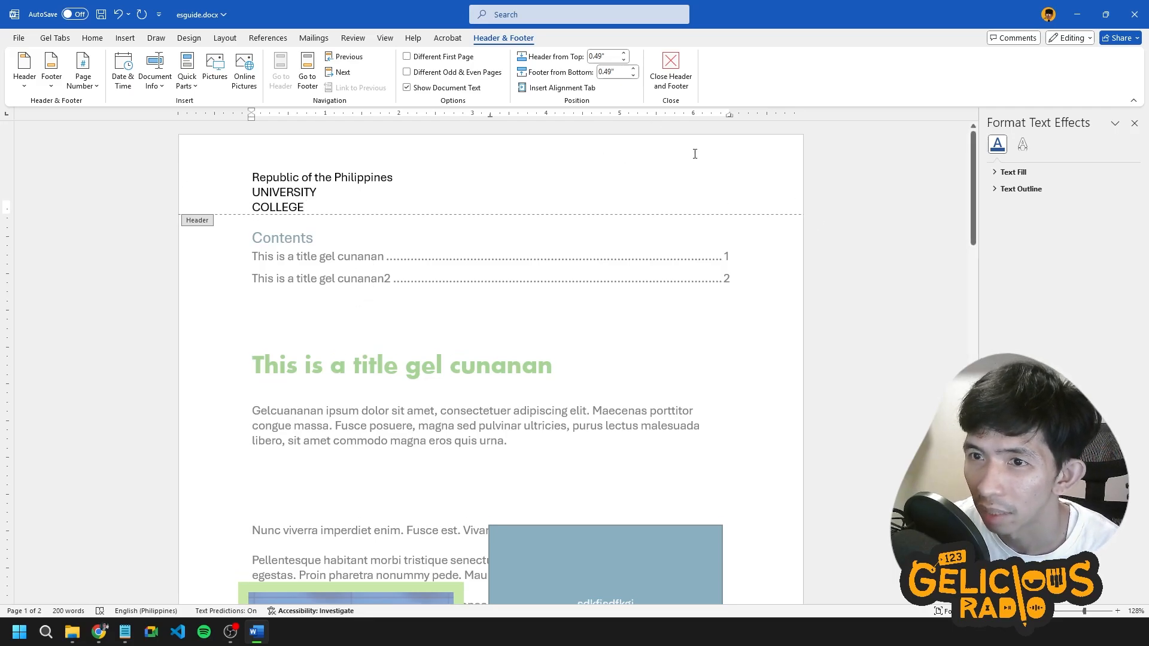
# Insert the LEGO picture from this device into the header and shrink it to about 1.44" high and 1.46" wide.
pyautogui.click(125, 38)
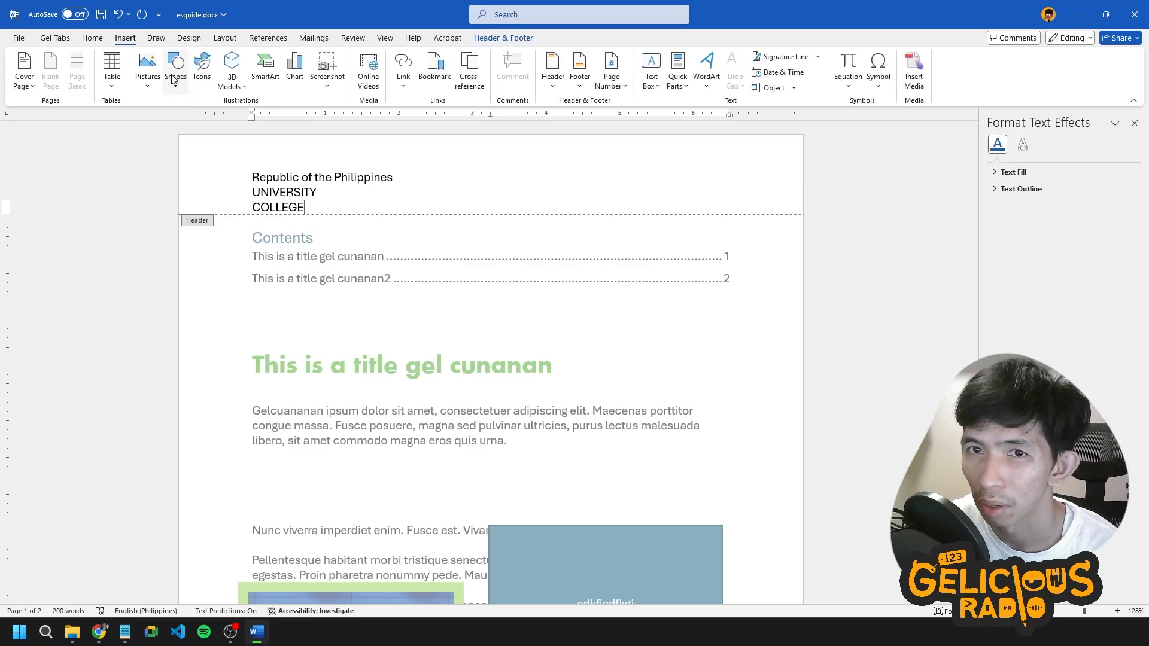
pyautogui.click(148, 77)
pyautogui.click(173, 122)
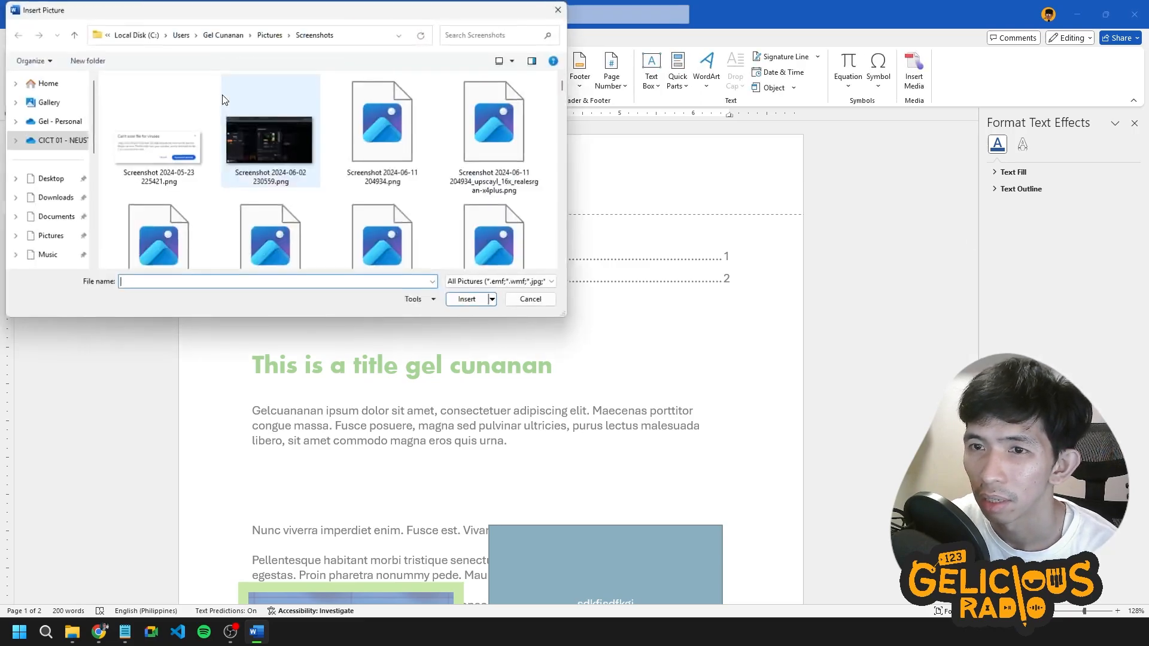
pyautogui.click(183, 136)
pyautogui.doubleClick(183, 134)
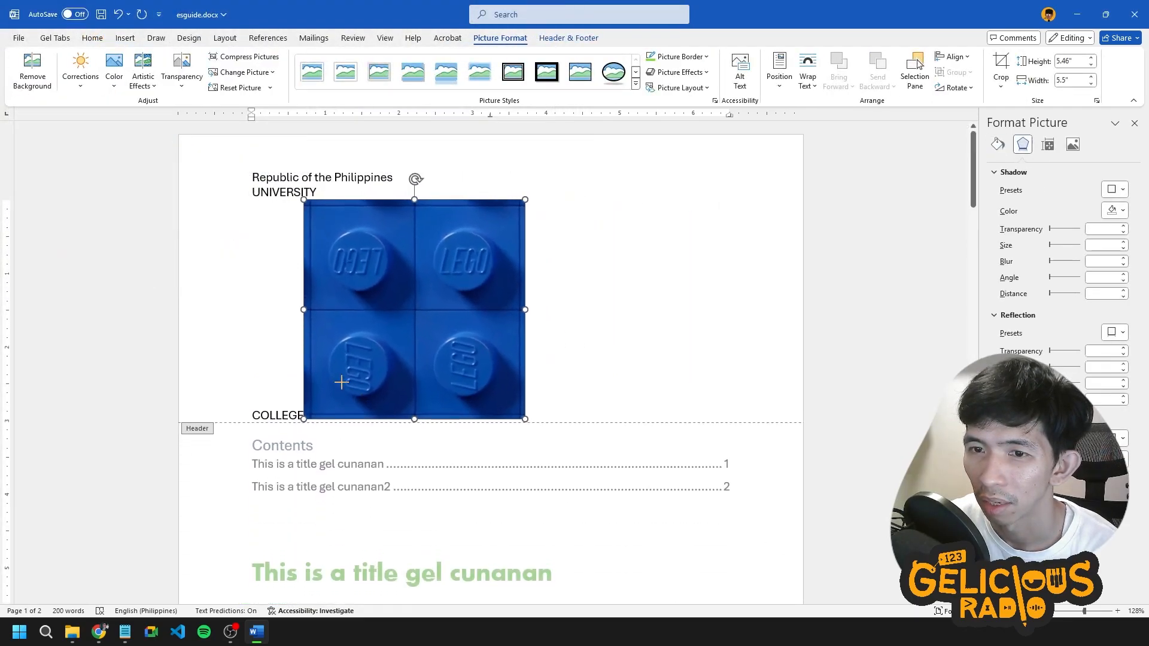
pyautogui.moveTo(497, 400); pyautogui.dragTo(410, 239)
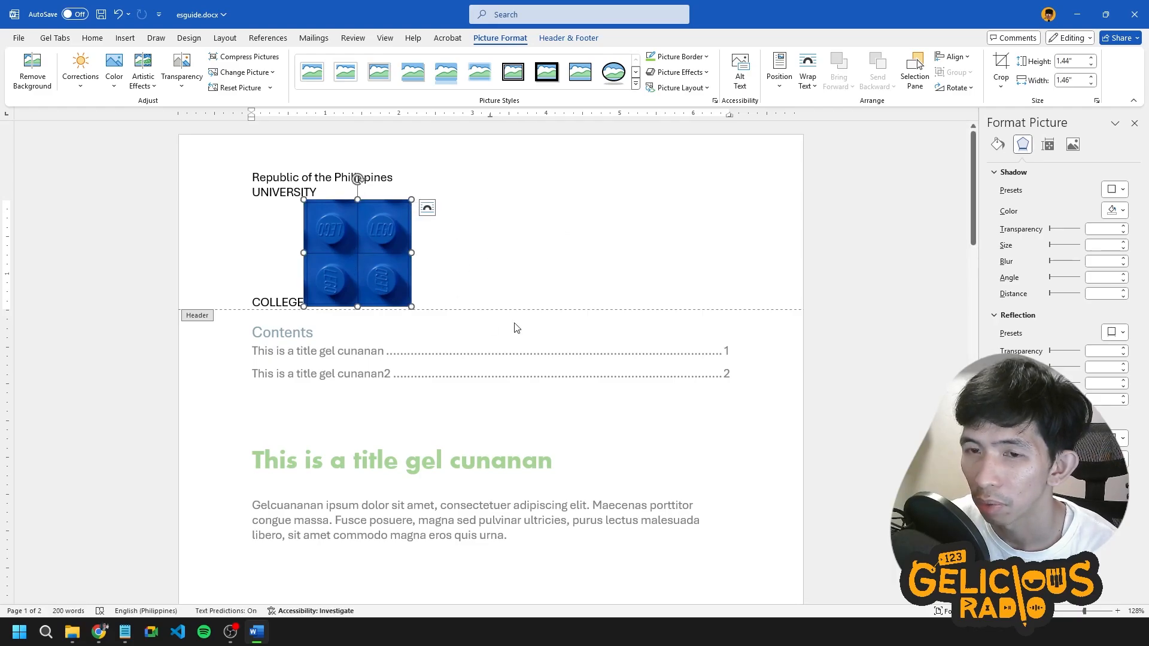
# Set the header picture's wrapping to In Front of Text and move it to the page's upper-right corner.
pyautogui.click(563, 41)
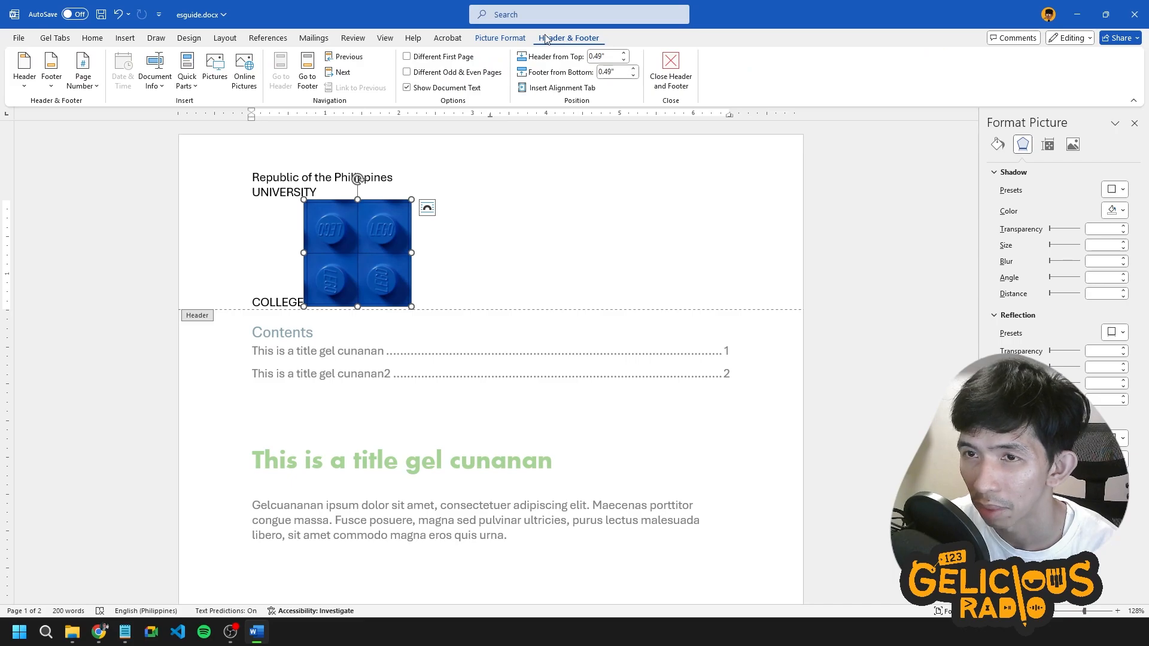
pyautogui.click(427, 208)
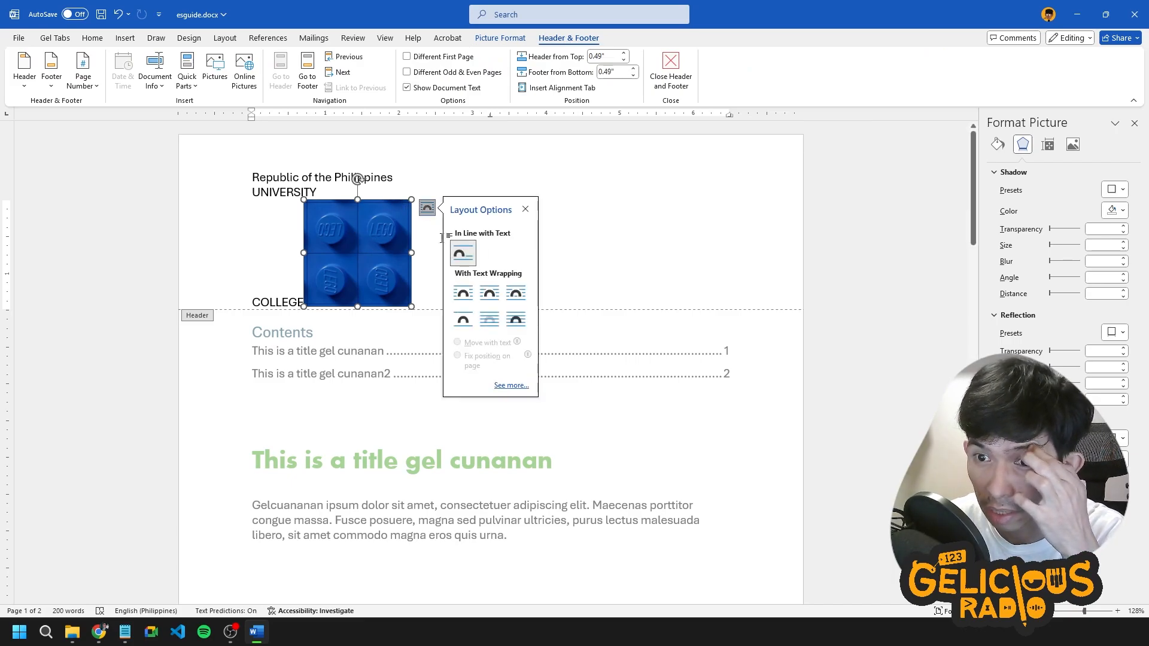
pyautogui.click(518, 324)
pyautogui.moveTo(389, 208); pyautogui.dragTo(751, 155)
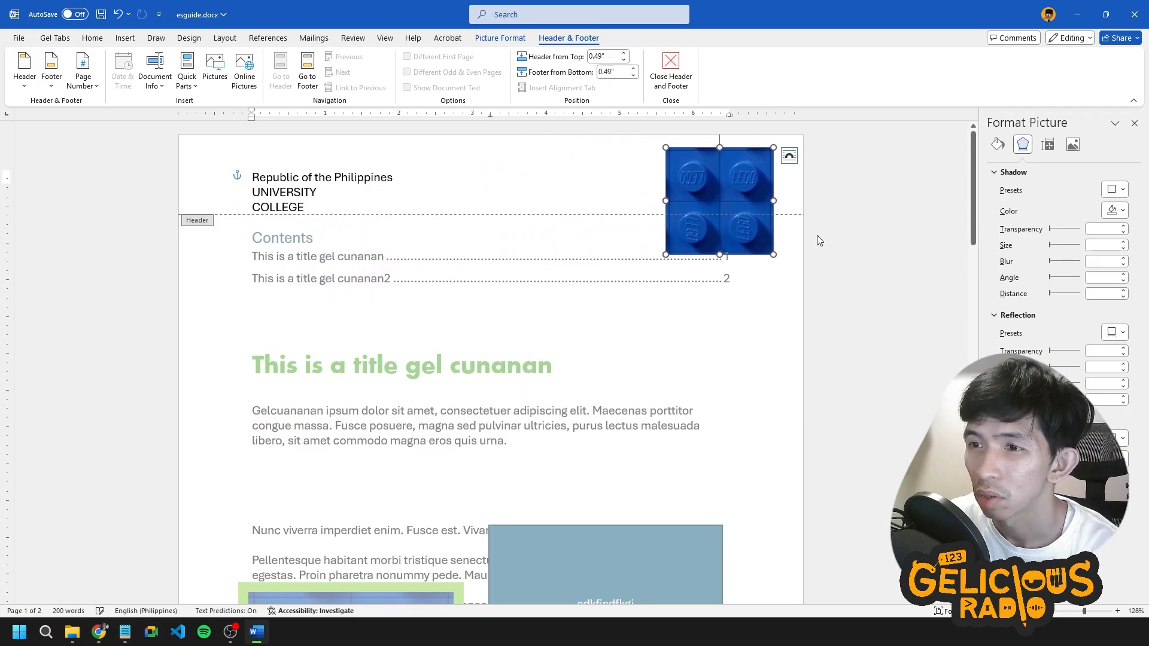
# Leave header editing for the document body, reopen the header for editing, and return to the body.
pyautogui.doubleClick(818, 259)
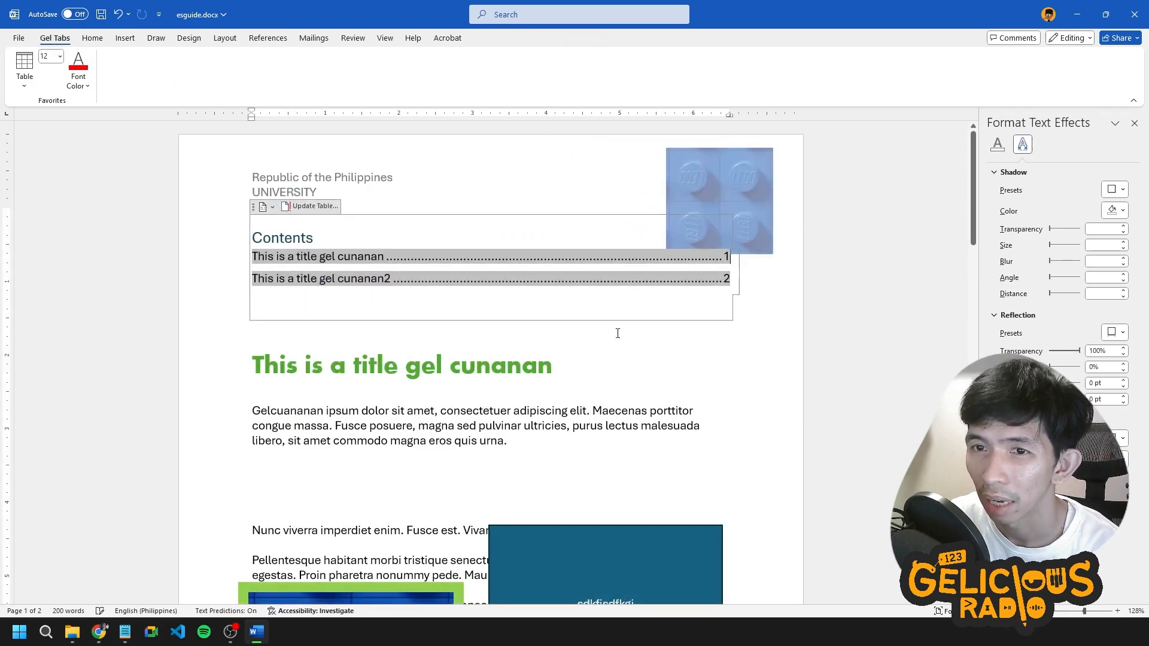
pyautogui.click(650, 382)
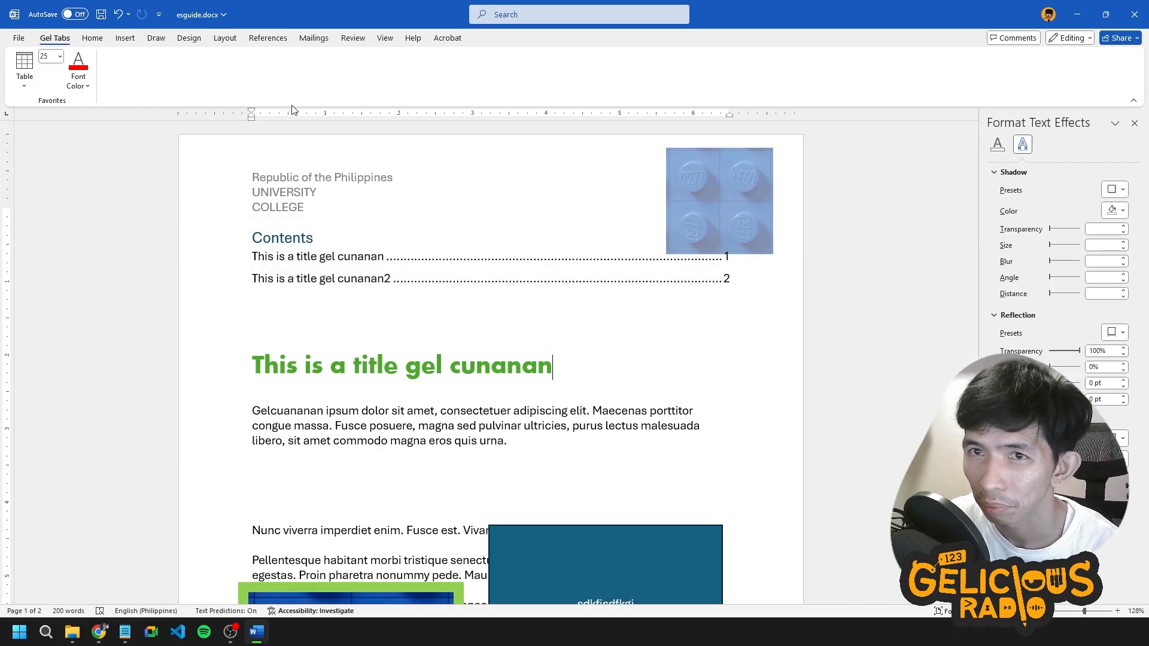
pyautogui.doubleClick(569, 168)
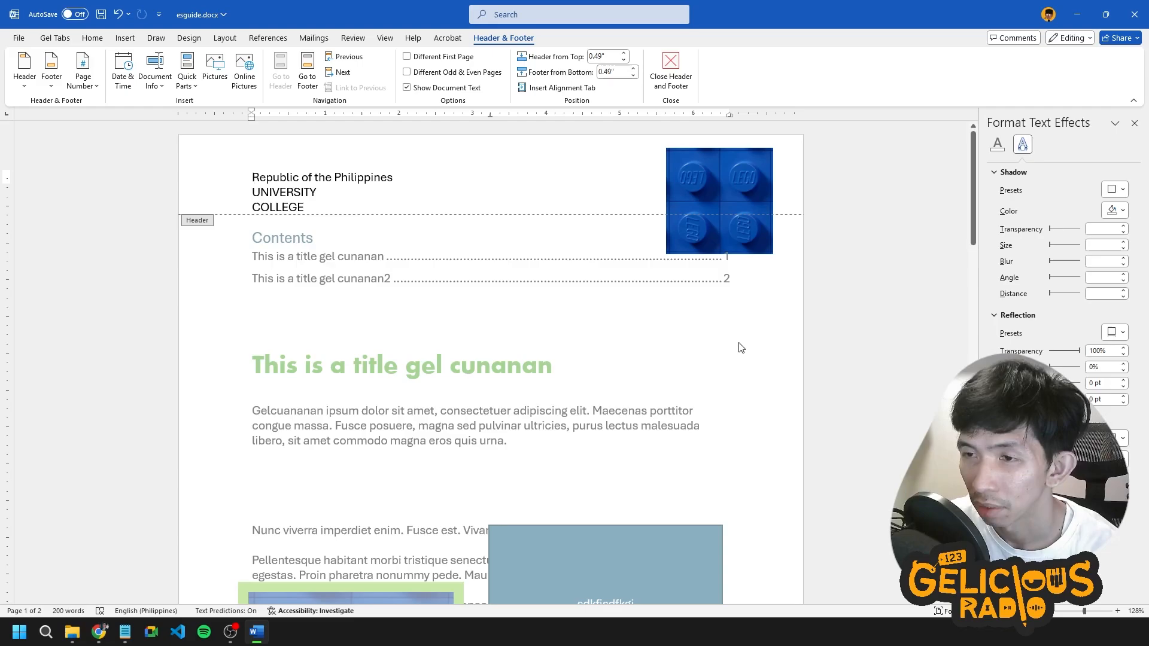
pyautogui.doubleClick(650, 346)
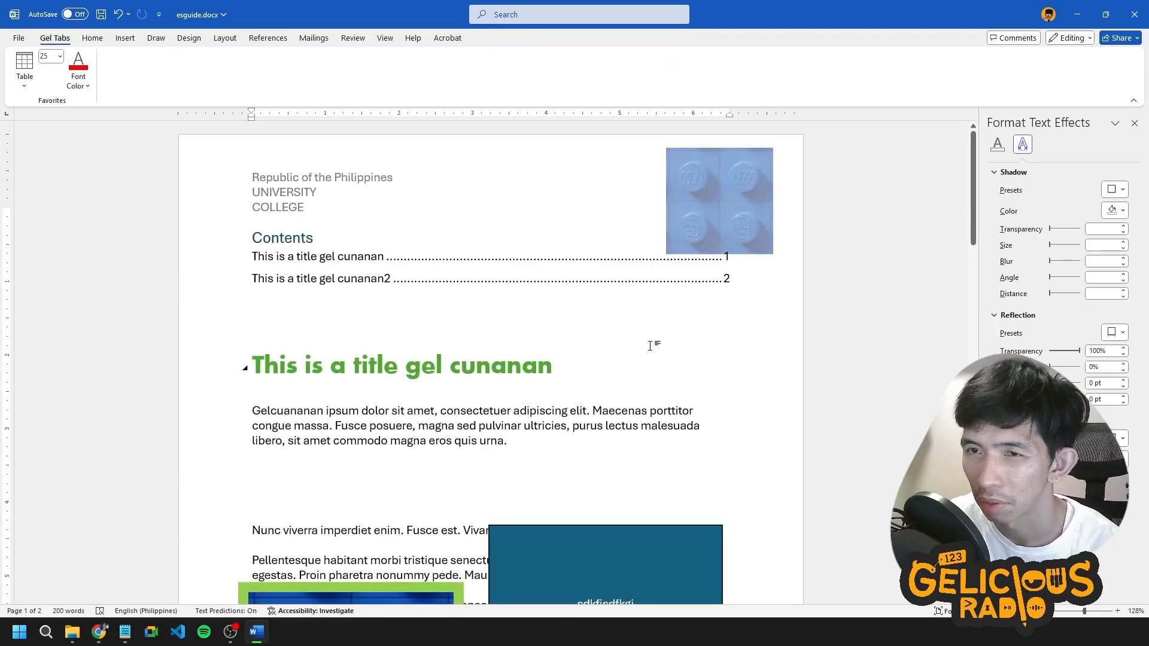
# Open the header on page 2, move its LEGO picture down over the body text near the right margin, and return to the body.
pyautogui.scroll(-10, 646, 350)
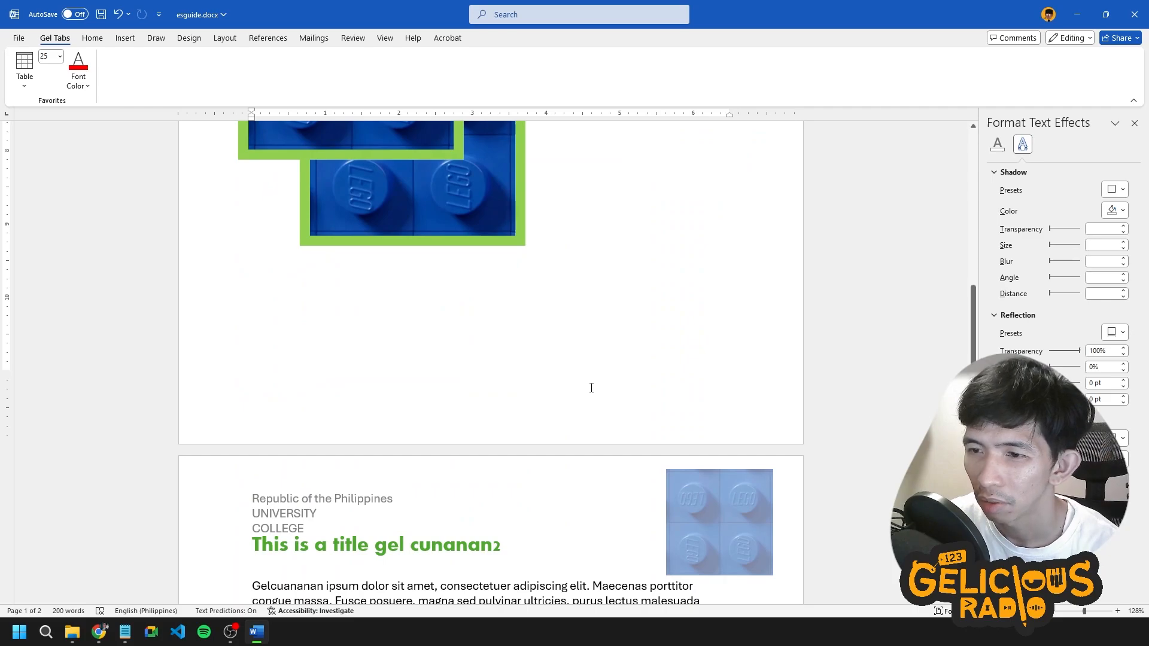
pyautogui.scroll(-2, 592, 388)
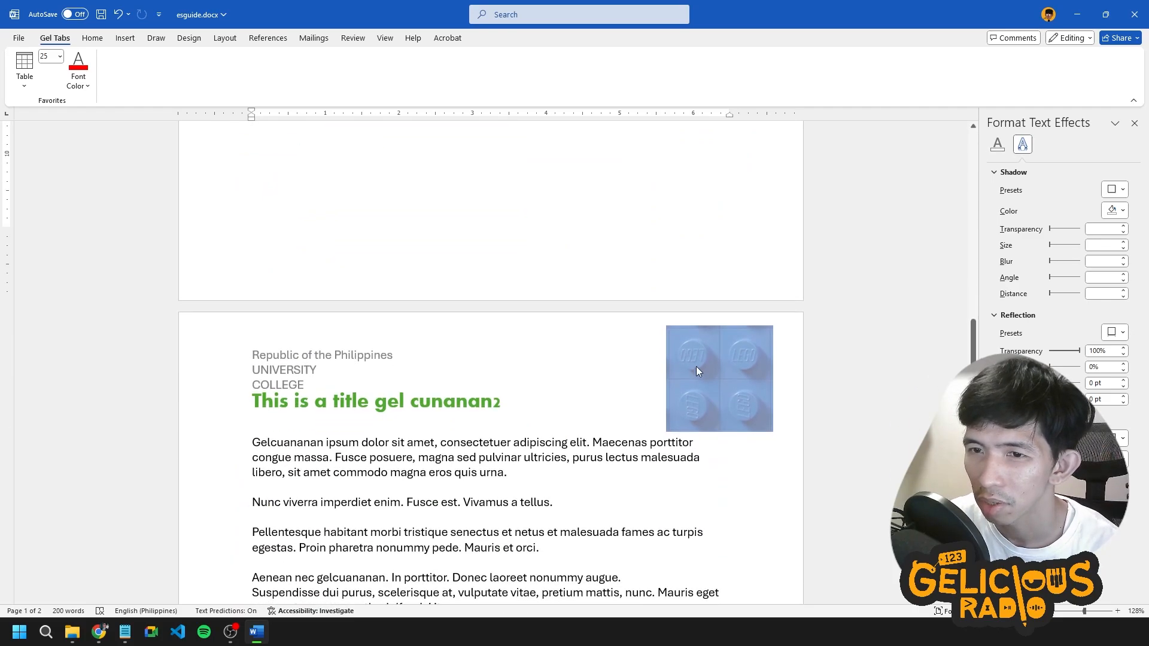
pyautogui.doubleClick(342, 336)
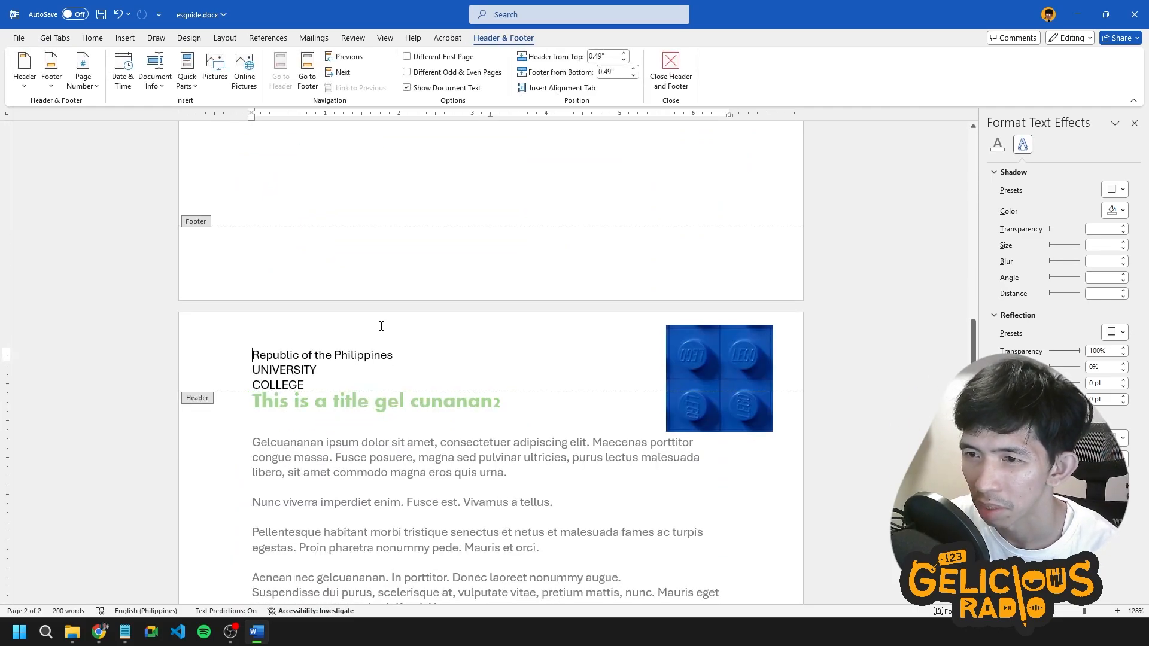
pyautogui.moveTo(726, 364); pyautogui.dragTo(721, 443)
pyautogui.click(863, 380)
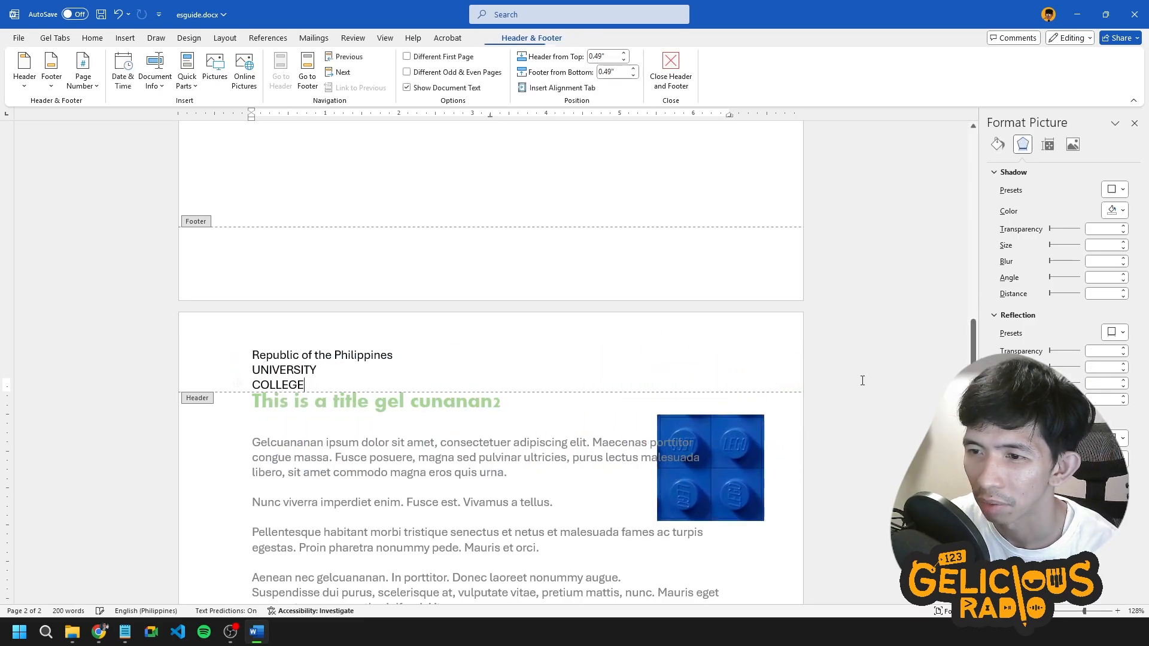
pyautogui.doubleClick(770, 480)
pyautogui.scroll(3, 790, 483)
pyautogui.scroll(10, 789, 483)
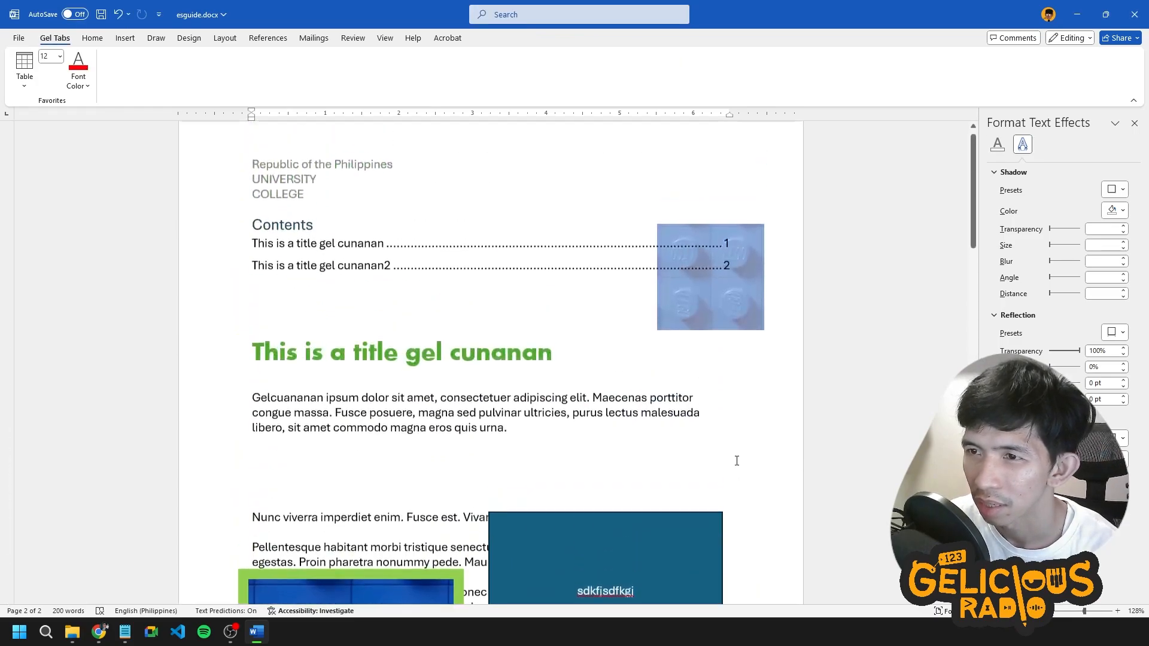
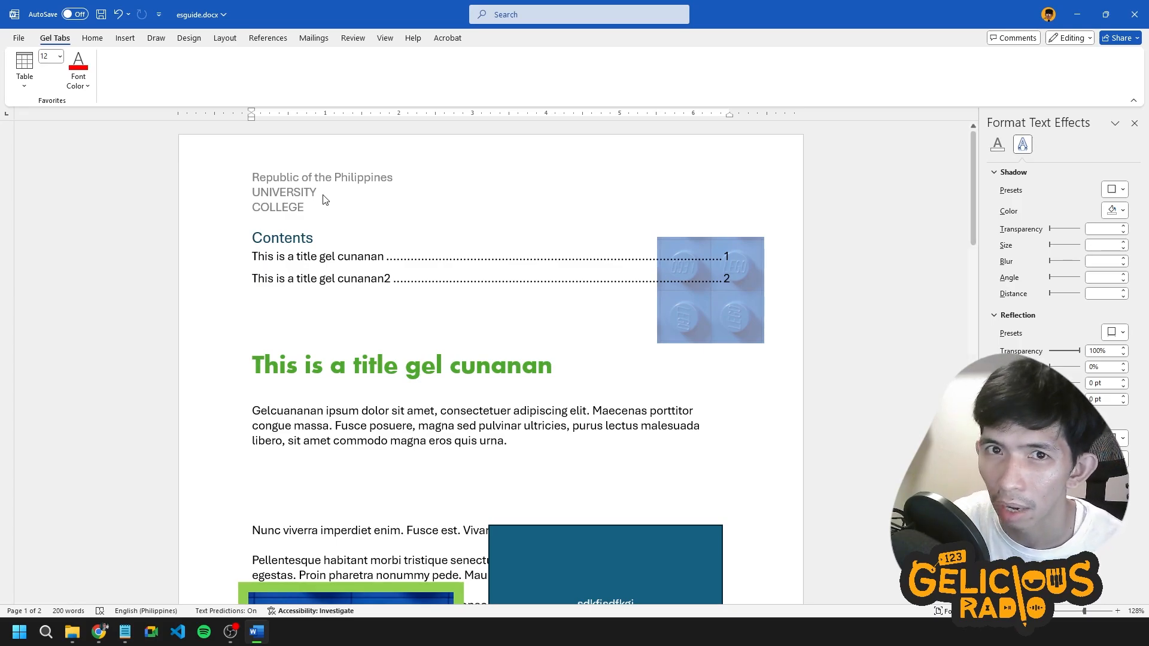
# Review both pages with their headers in the print preview and return to the document.
pyautogui.click(19, 38)
pyautogui.click(37, 282)
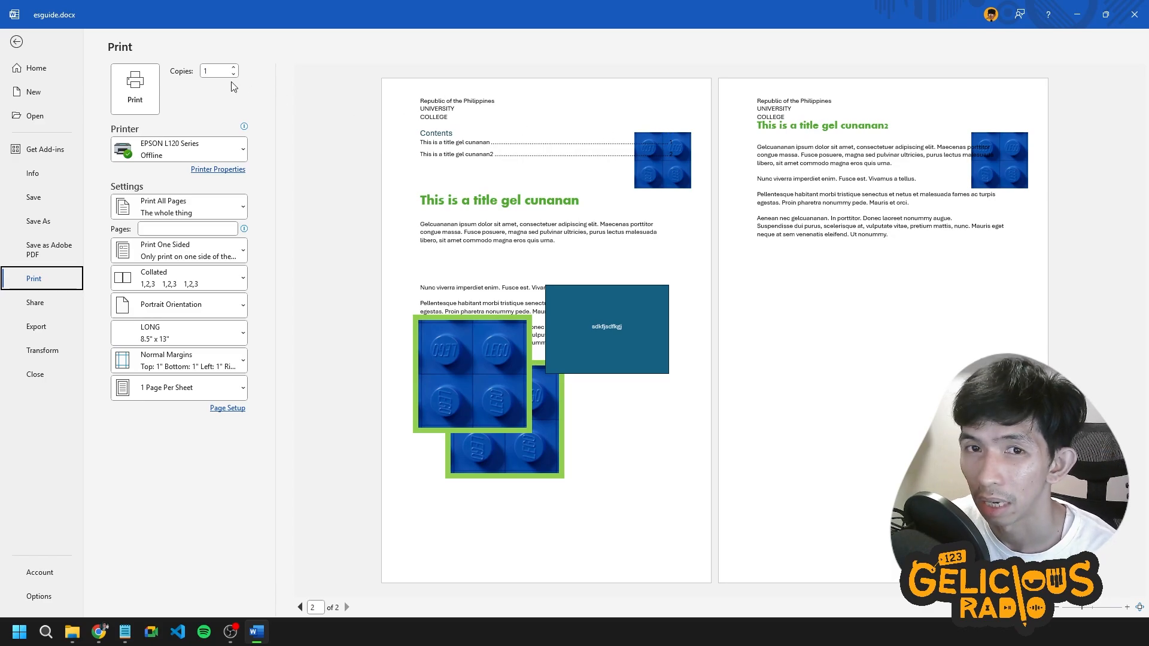
pyautogui.click(16, 42)
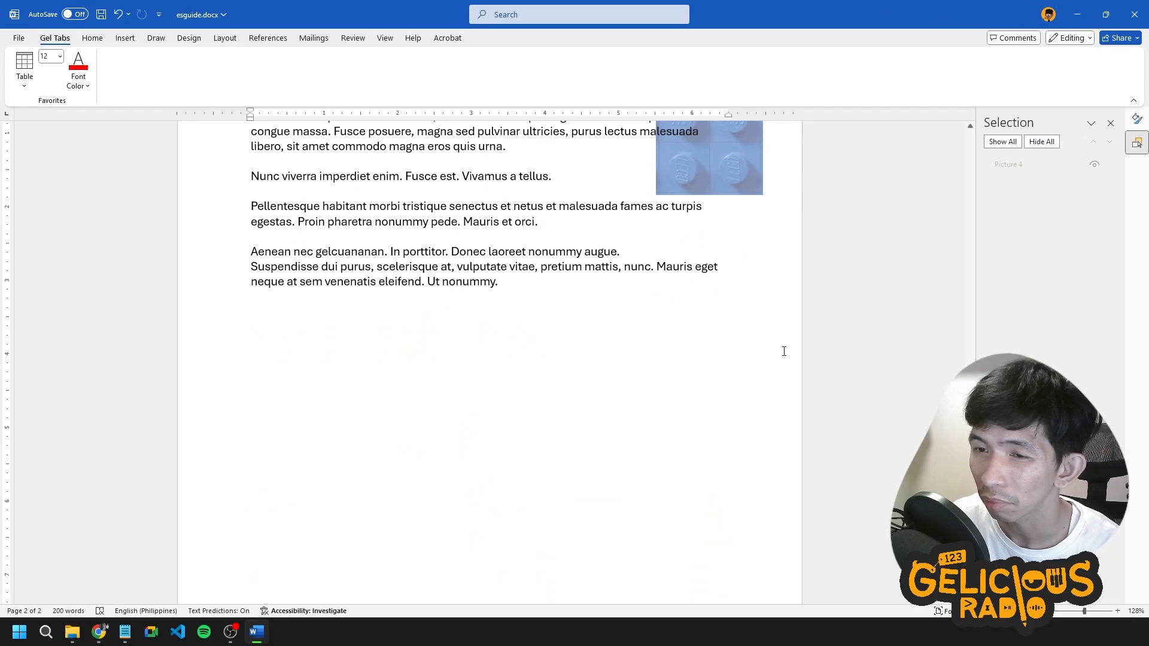
# Insert a centered bottom-of-page number with the three-dot design into the footer and return to the document body.
pyautogui.scroll(-5, 784, 351)
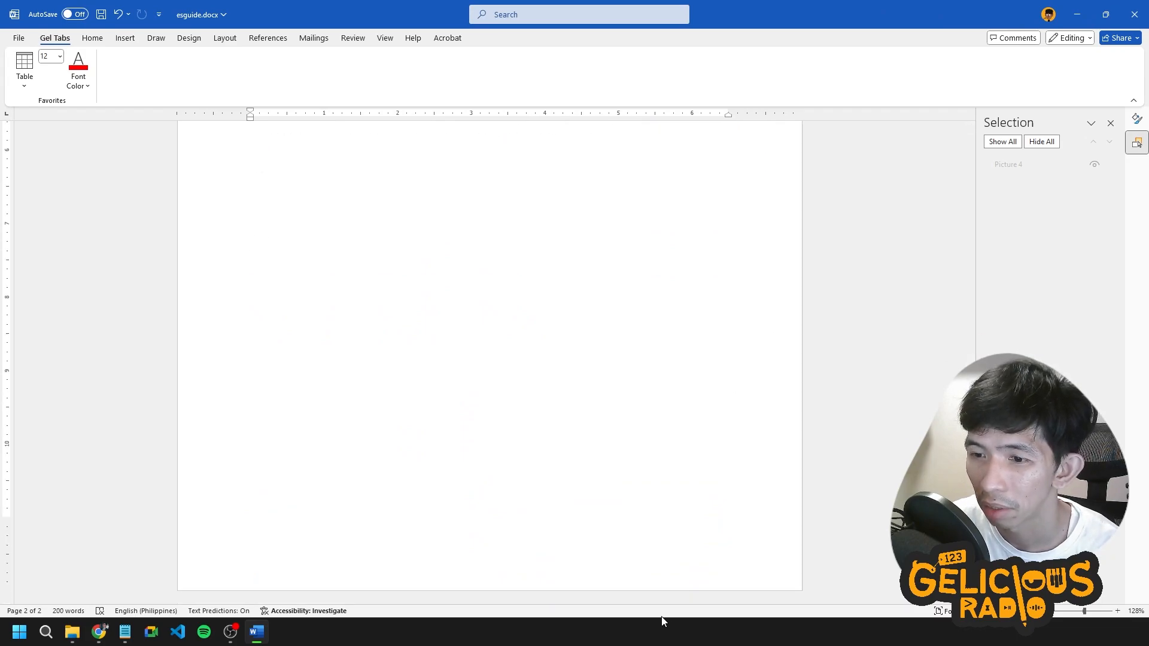
pyautogui.doubleClick(581, 576)
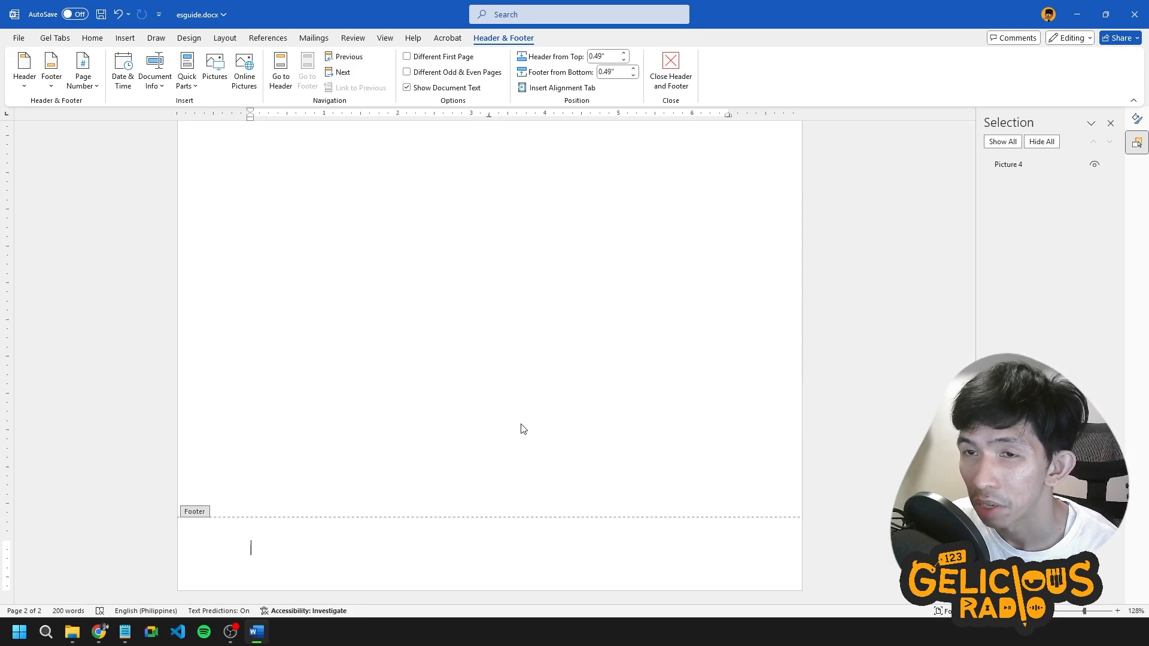
pyautogui.click(85, 86)
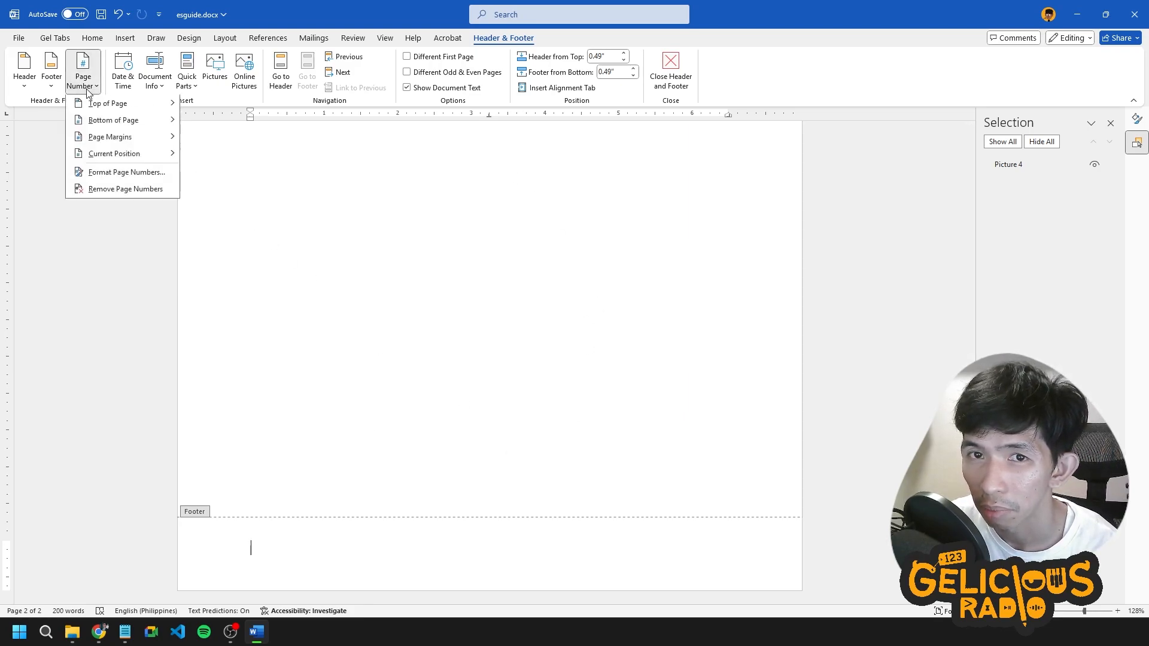
pyautogui.moveTo(150, 120)
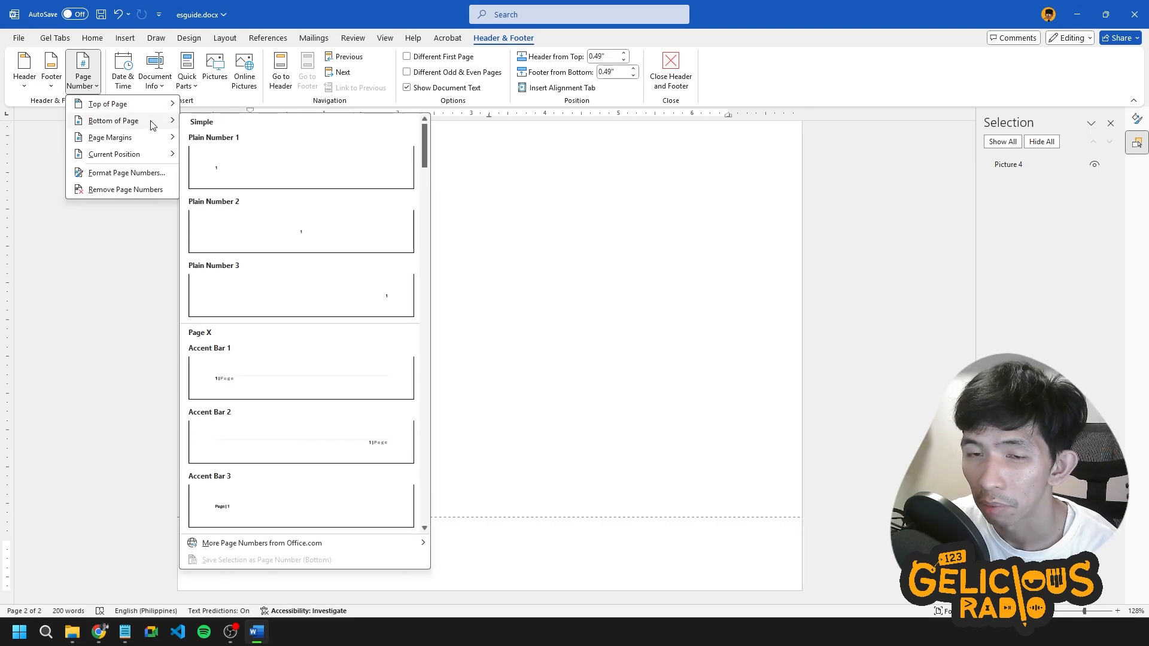
pyautogui.scroll(-5, 303, 469)
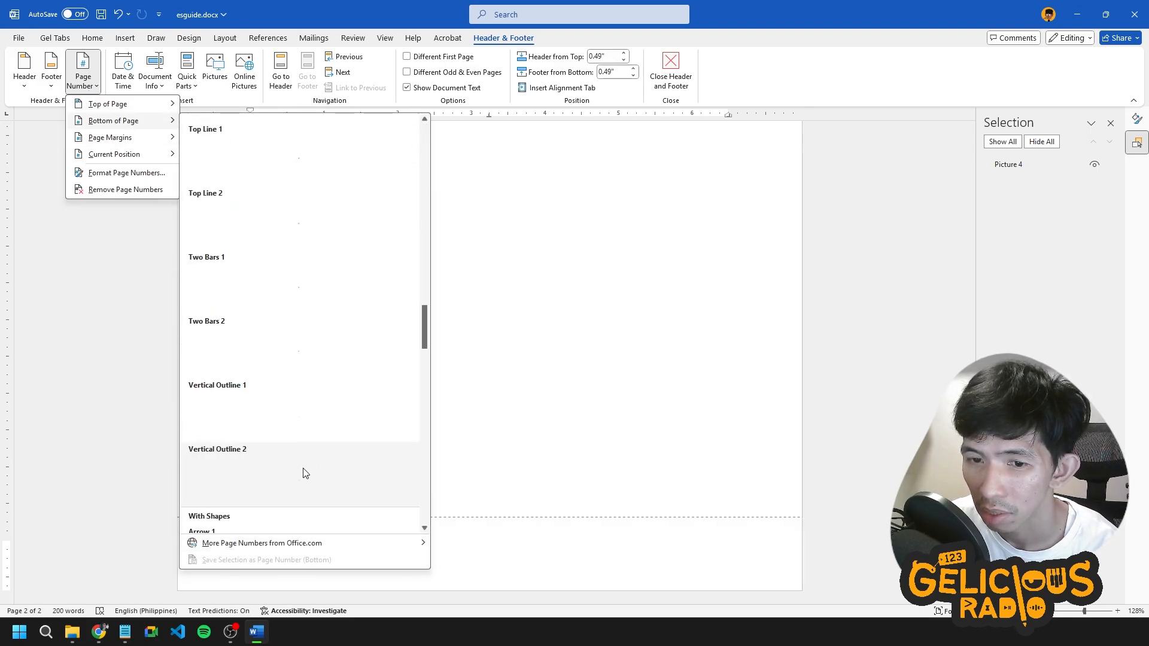
pyautogui.scroll(10, 329, 287)
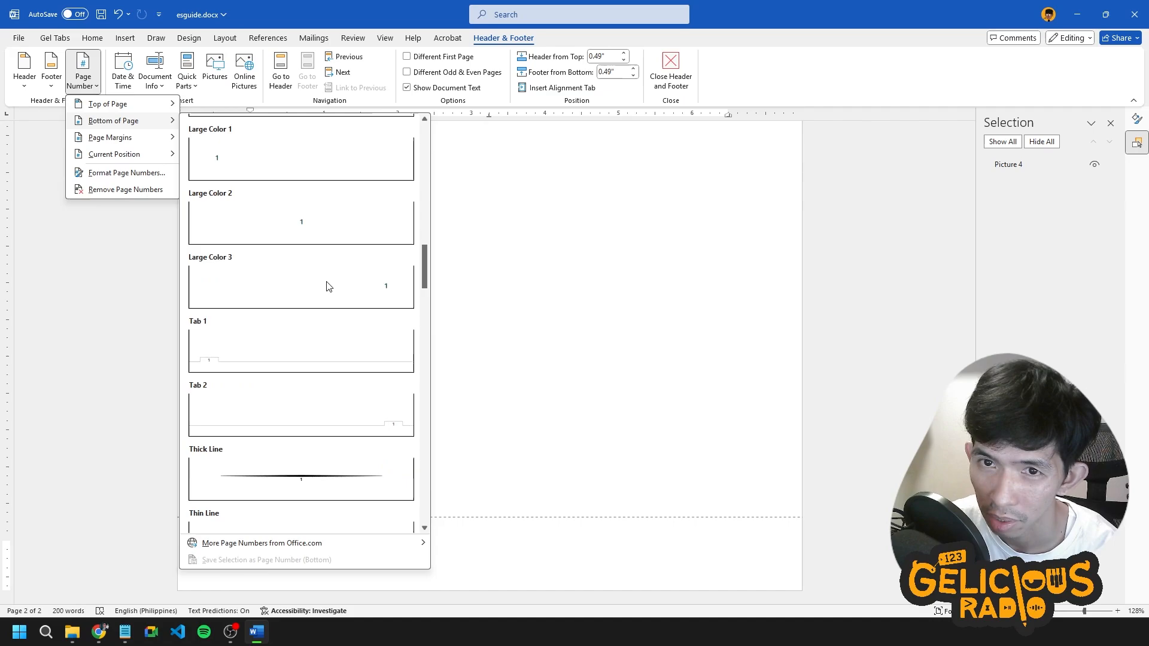
pyautogui.click(306, 163)
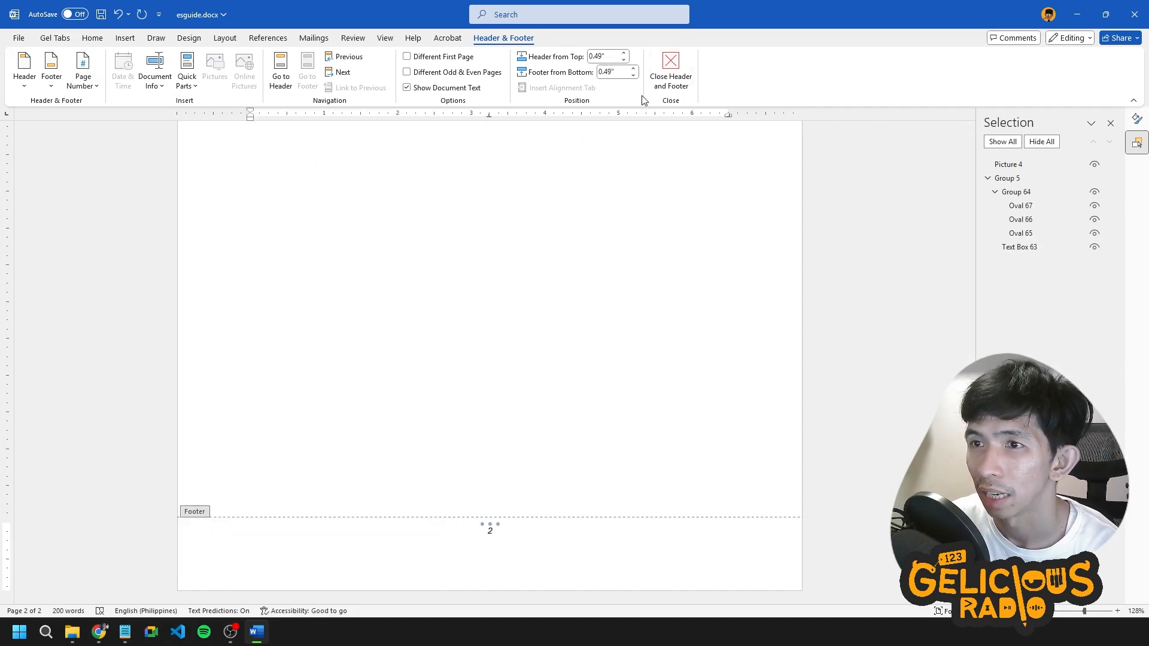
pyautogui.doubleClick(562, 249)
pyautogui.scroll(4, 498, 253)
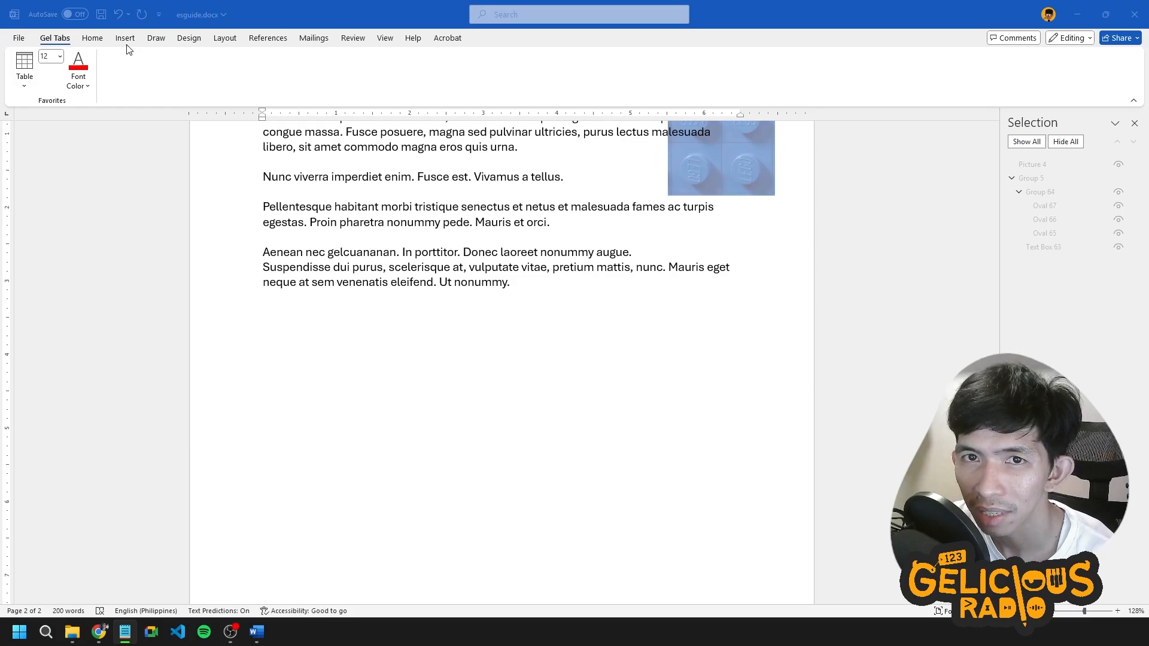
pyautogui.click(124, 42)
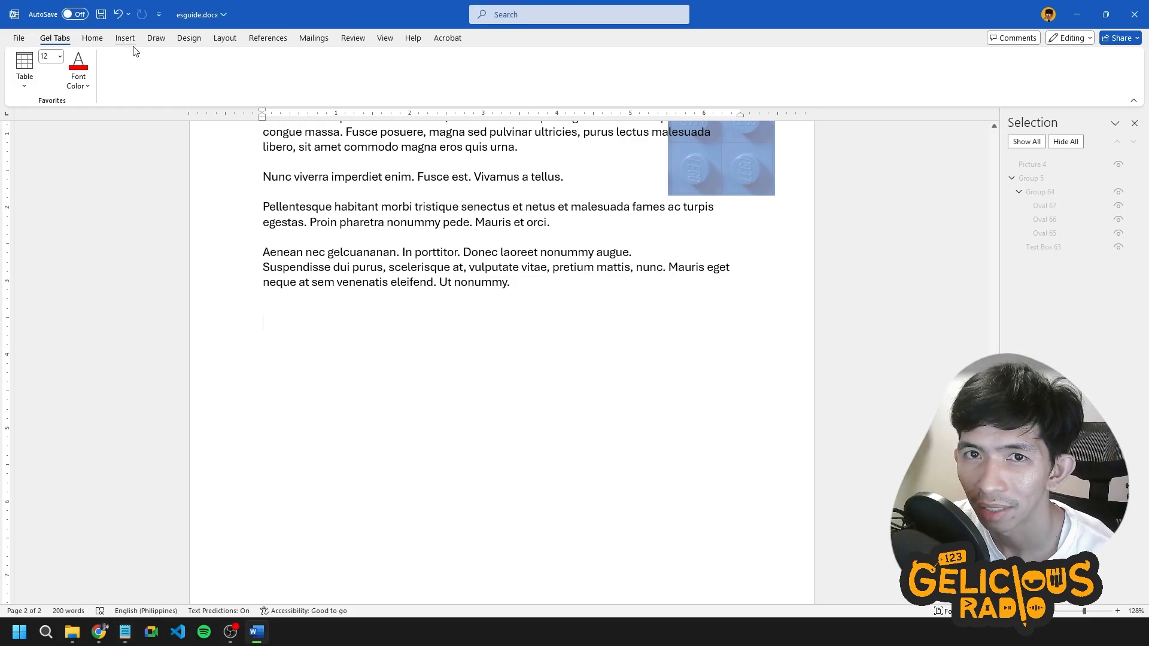
pyautogui.click(126, 39)
pyautogui.scroll(-5, 617, 318)
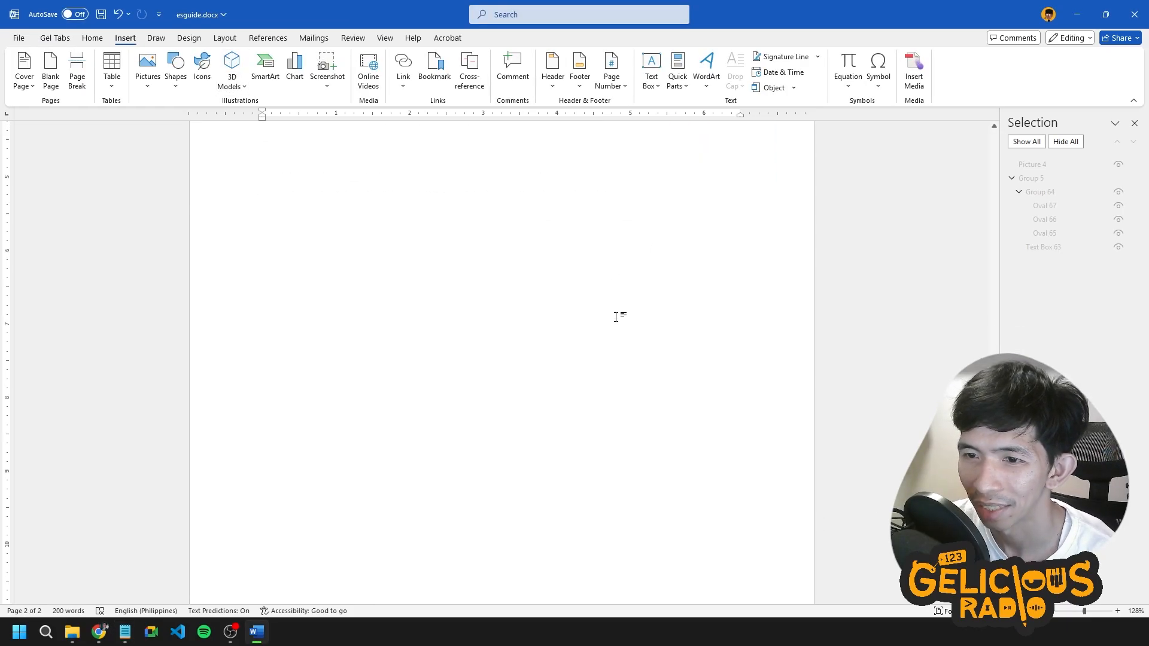
# Stretch the front LEGO picture on page 1 out of proportion to about 4.29" high and 8.63" wide, and shift it across the page.
pyautogui.scroll(10, 617, 317)
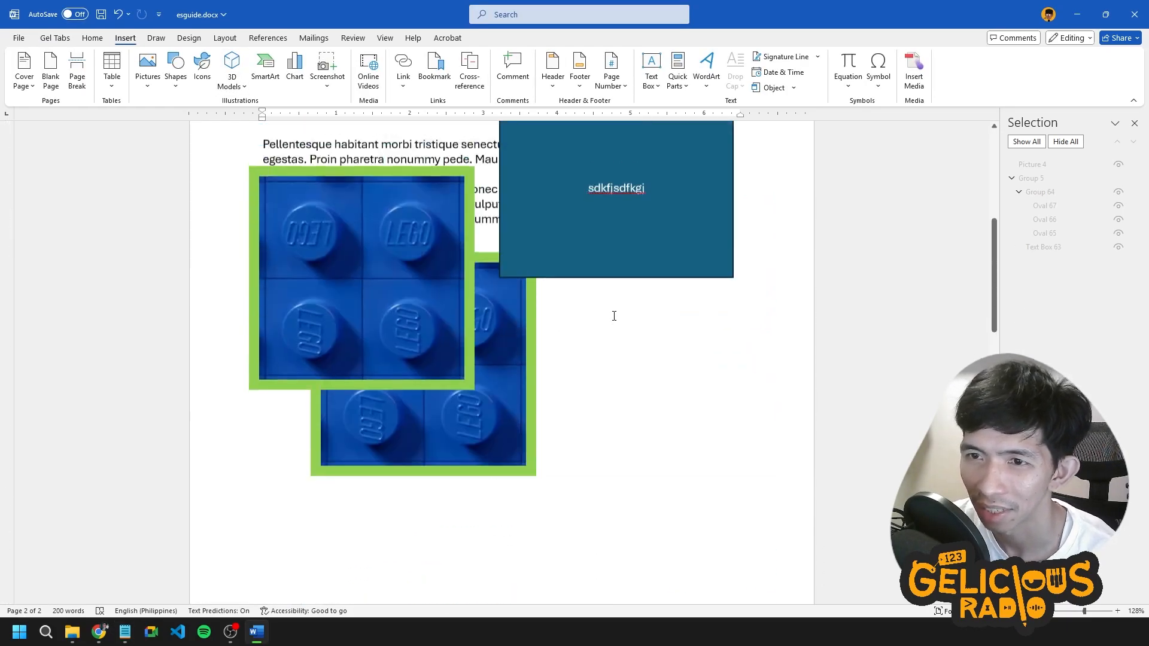
pyautogui.scroll(2, 615, 316)
pyautogui.click(420, 325)
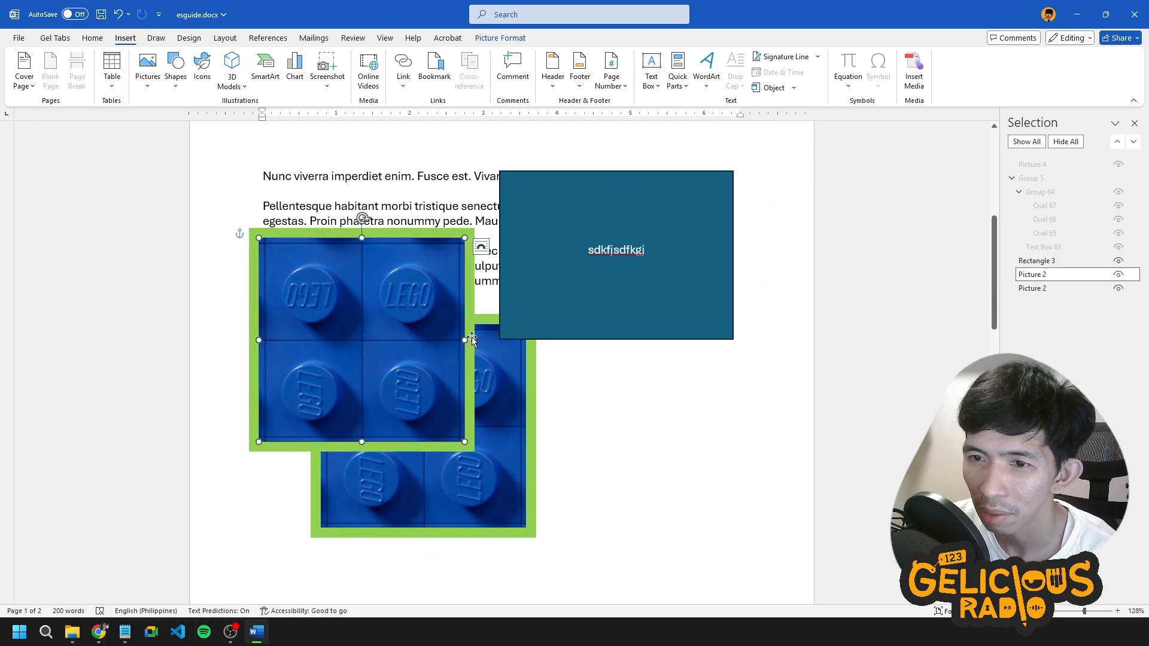
pyautogui.moveTo(466, 340); pyautogui.dragTo(892, 349)
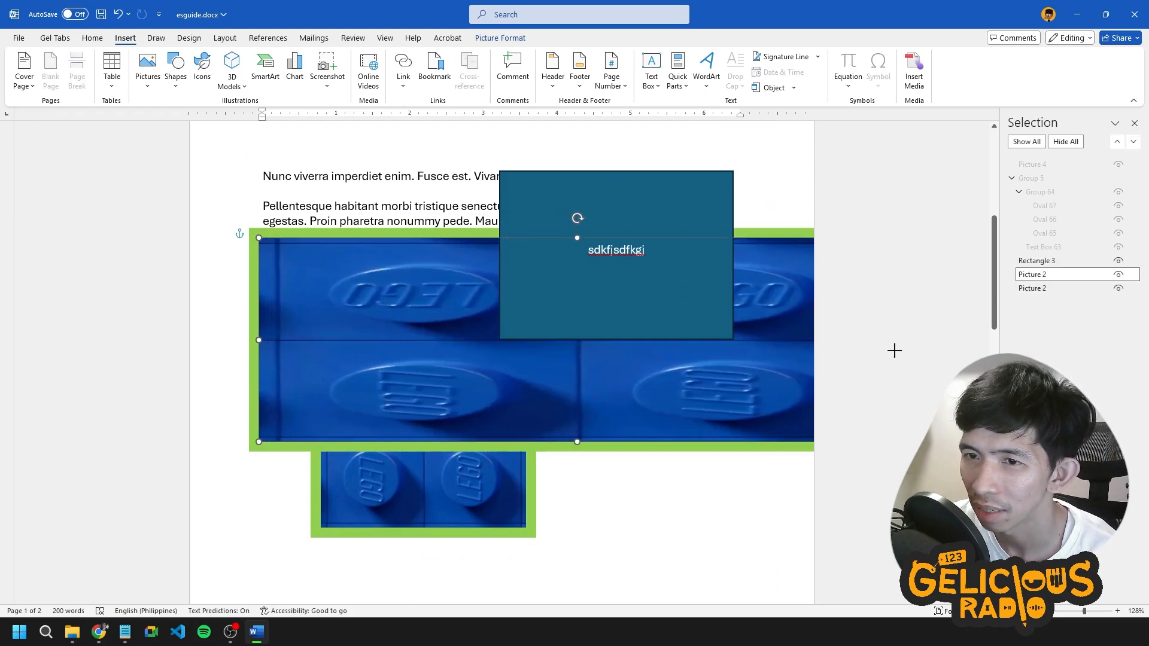
pyautogui.moveTo(579, 442); pyautogui.dragTo(545, 554)
pyautogui.moveTo(676, 550); pyautogui.dragTo(586, 514)
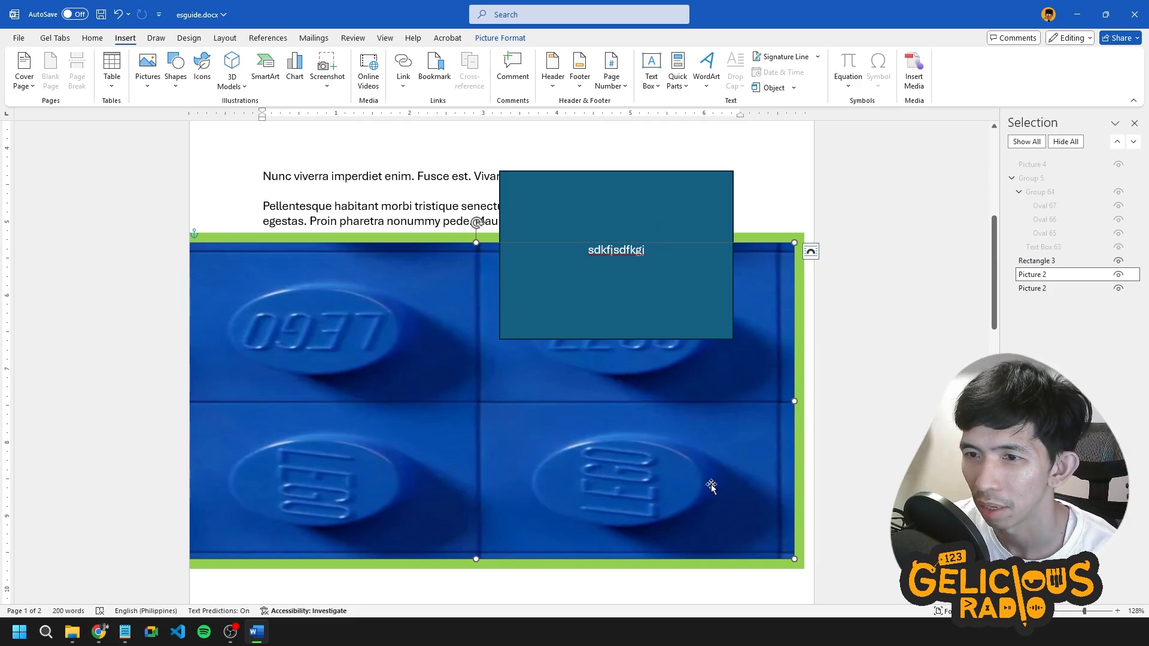
# Reset the stretched LEGO picture's formatting and size, and move it fully back inside the page.
pyautogui.click(498, 39)
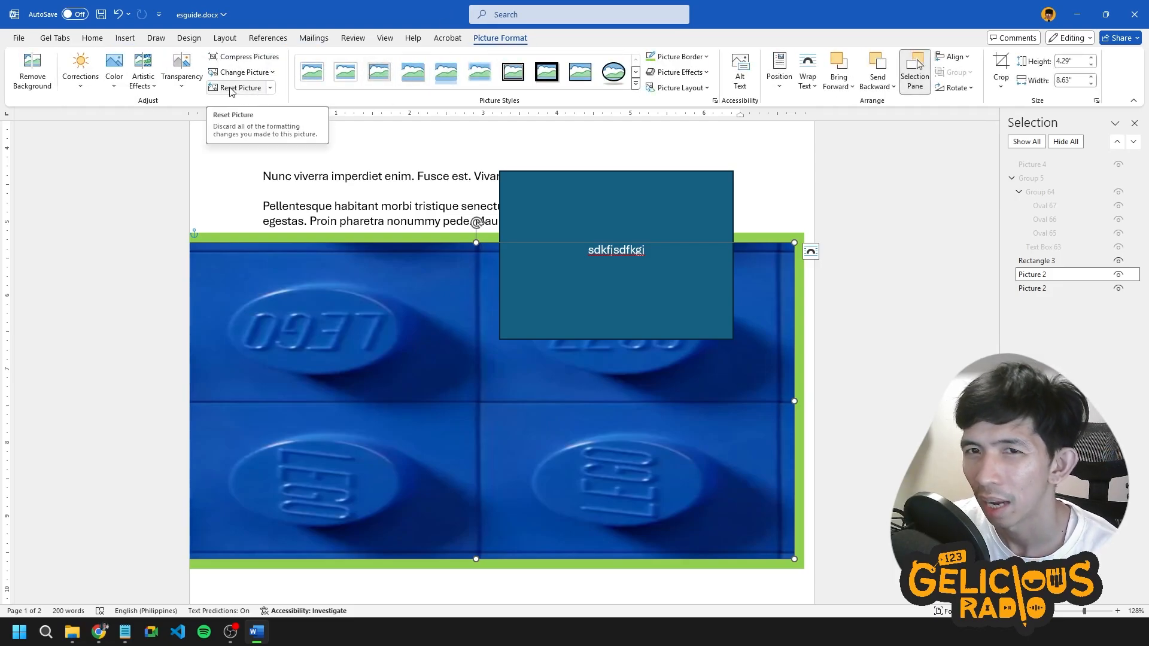
pyautogui.click(271, 88)
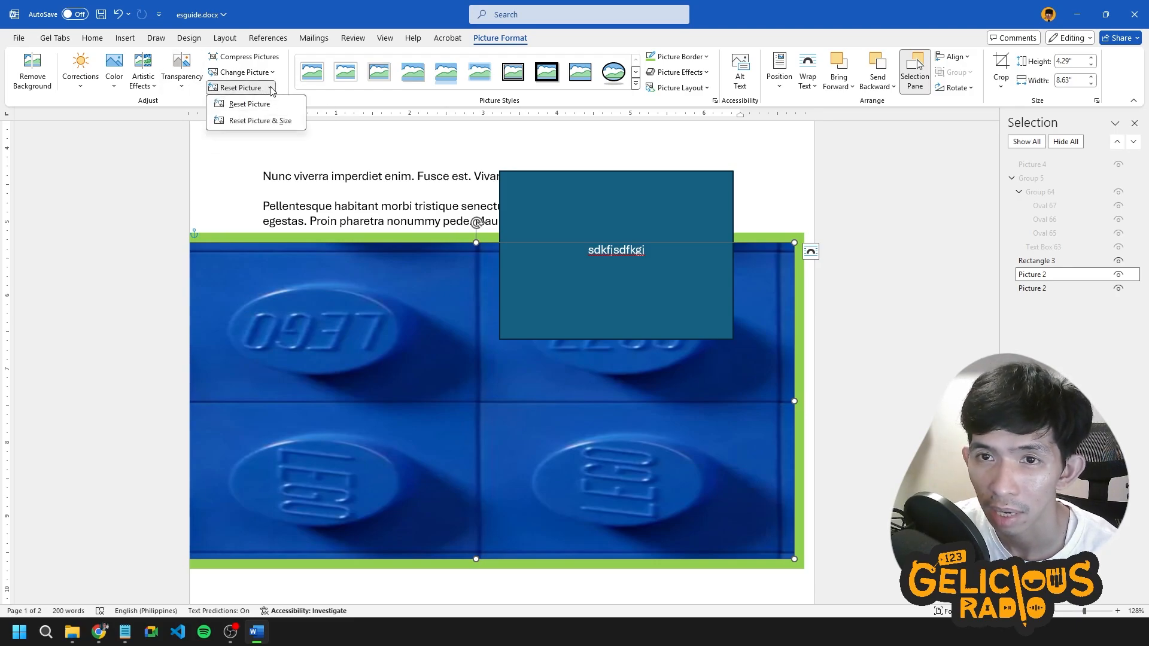
pyautogui.click(260, 122)
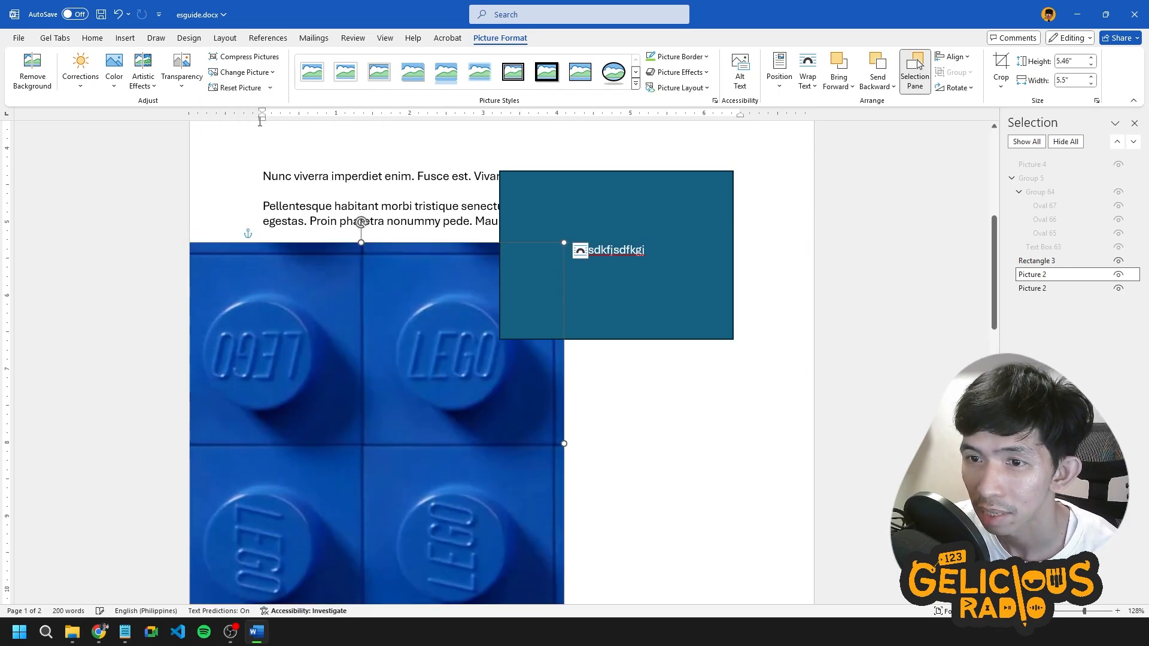
pyautogui.moveTo(384, 393); pyautogui.dragTo(483, 299)
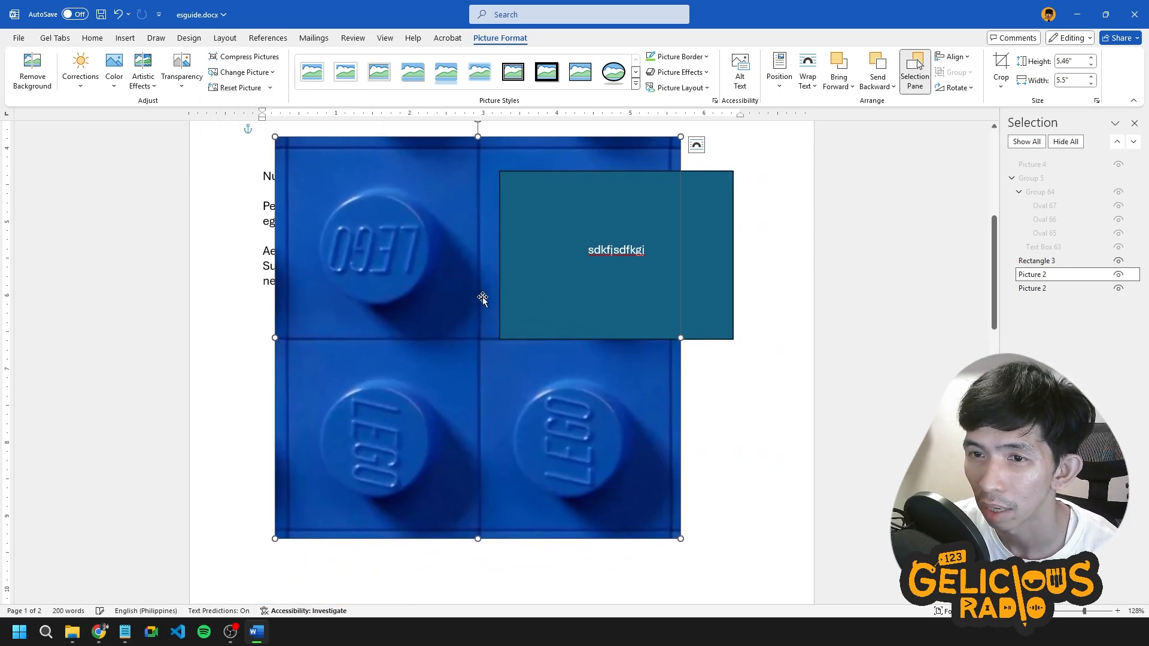
pyautogui.moveTo(397, 341); pyautogui.dragTo(394, 440)
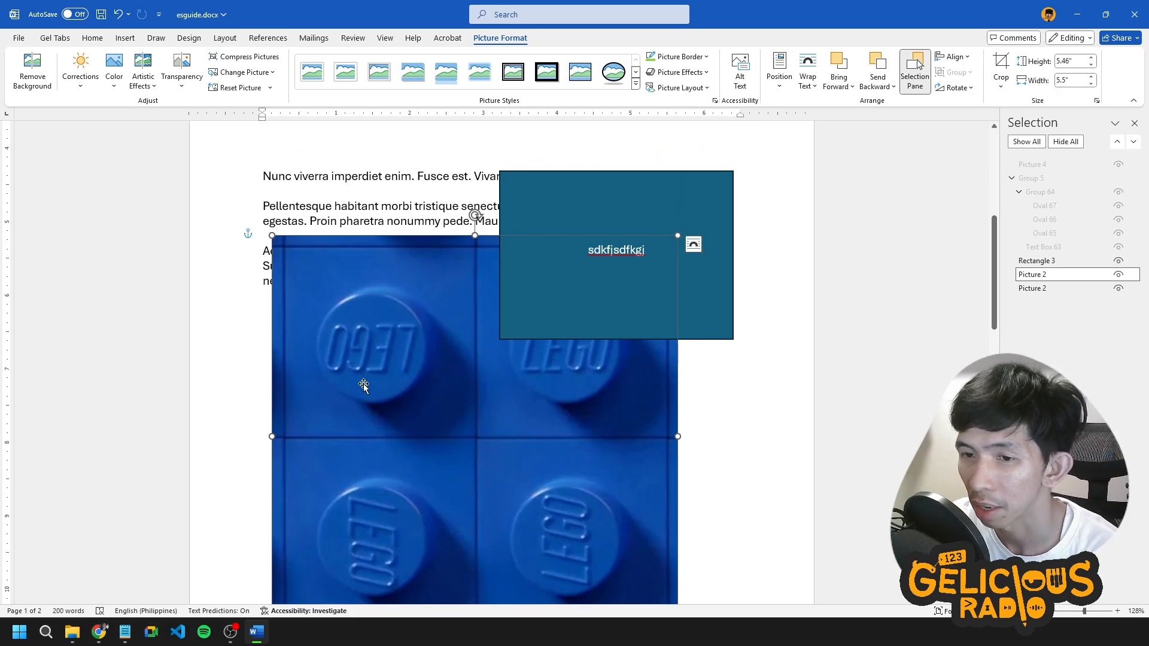
# Shrink the reset picture to about 3.49" high and 3.51" wide, and move it below and right of the green-bordered picture.
pyautogui.scroll(-3, 365, 385)
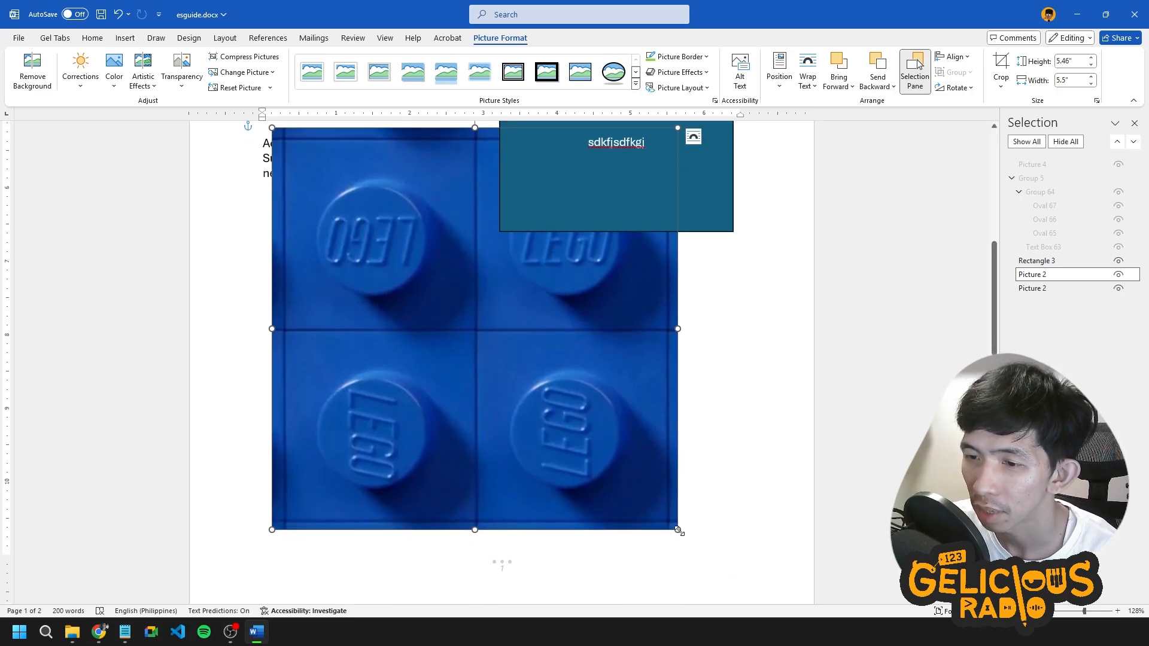
pyautogui.moveTo(677, 529); pyautogui.dragTo(531, 385)
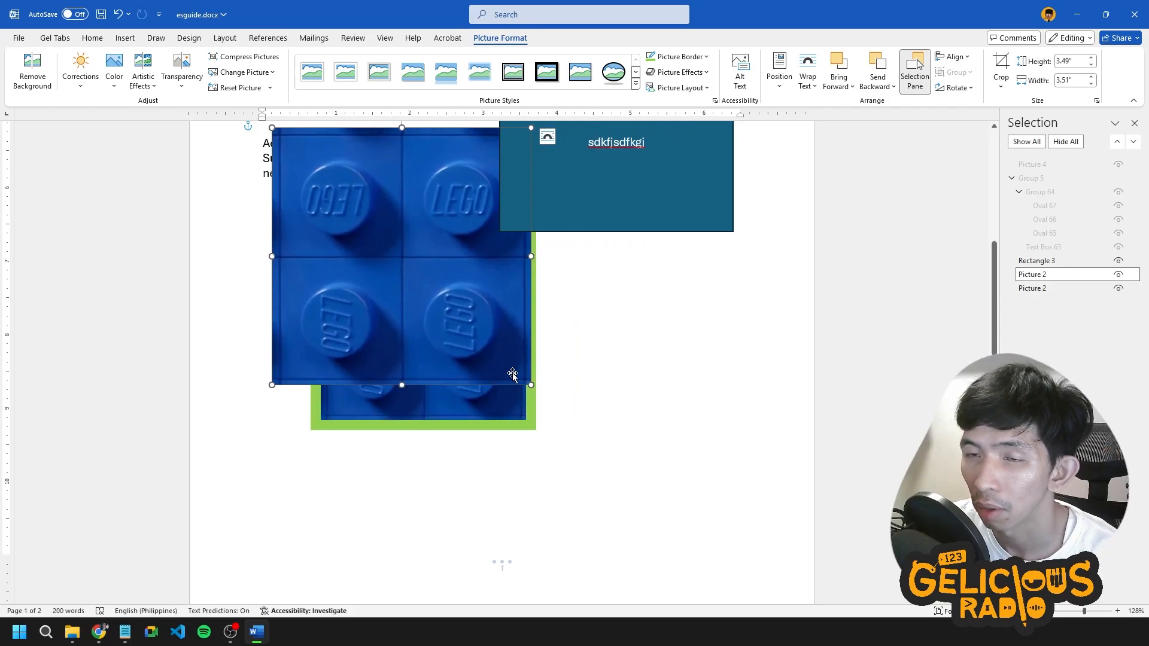
pyautogui.moveTo(468, 328); pyautogui.dragTo(535, 492)
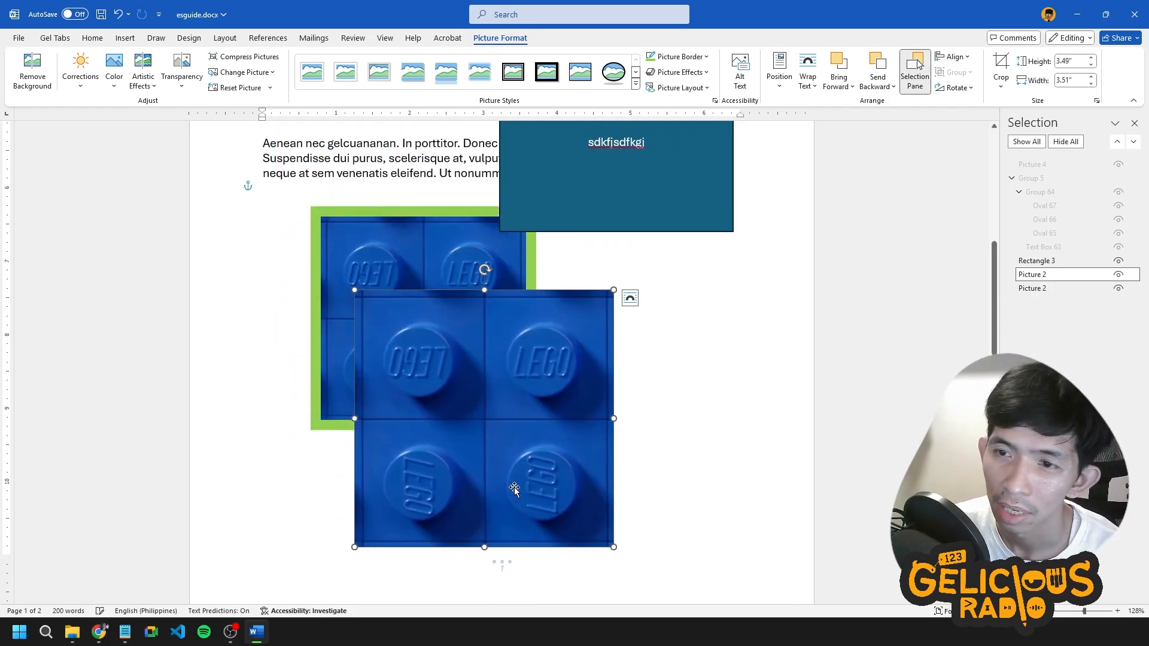
pyautogui.moveTo(494, 440); pyautogui.dragTo(644, 440)
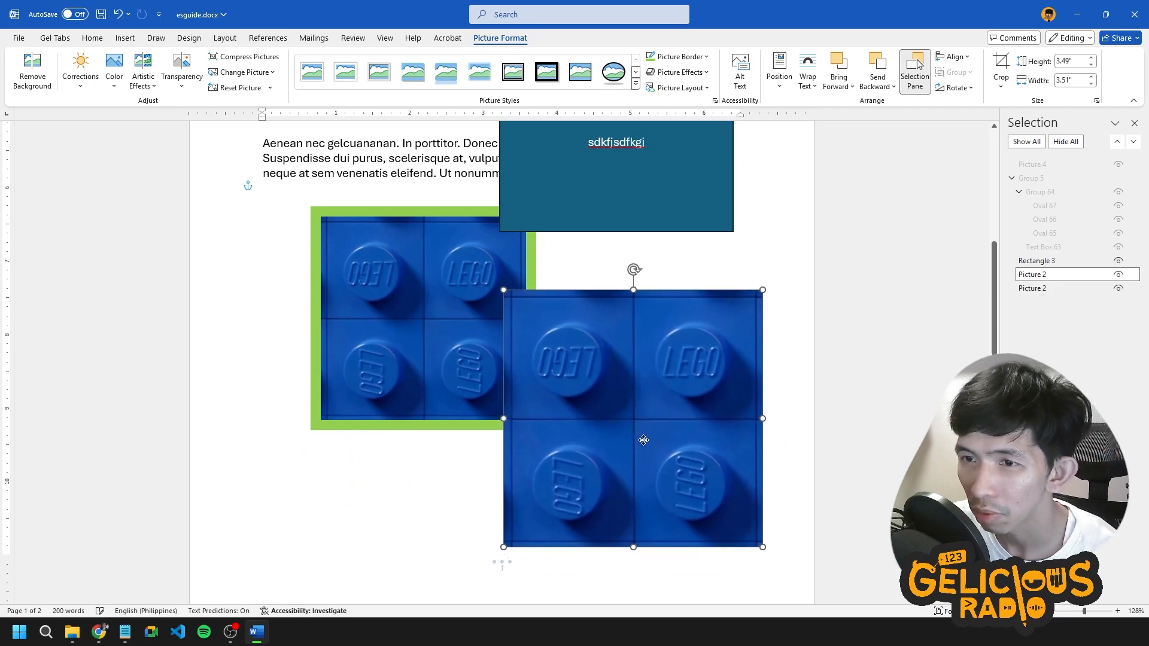
# Copy the green border from the smaller LEGO picture to the larger borderless one with Format Painter.
pyautogui.click(410, 357)
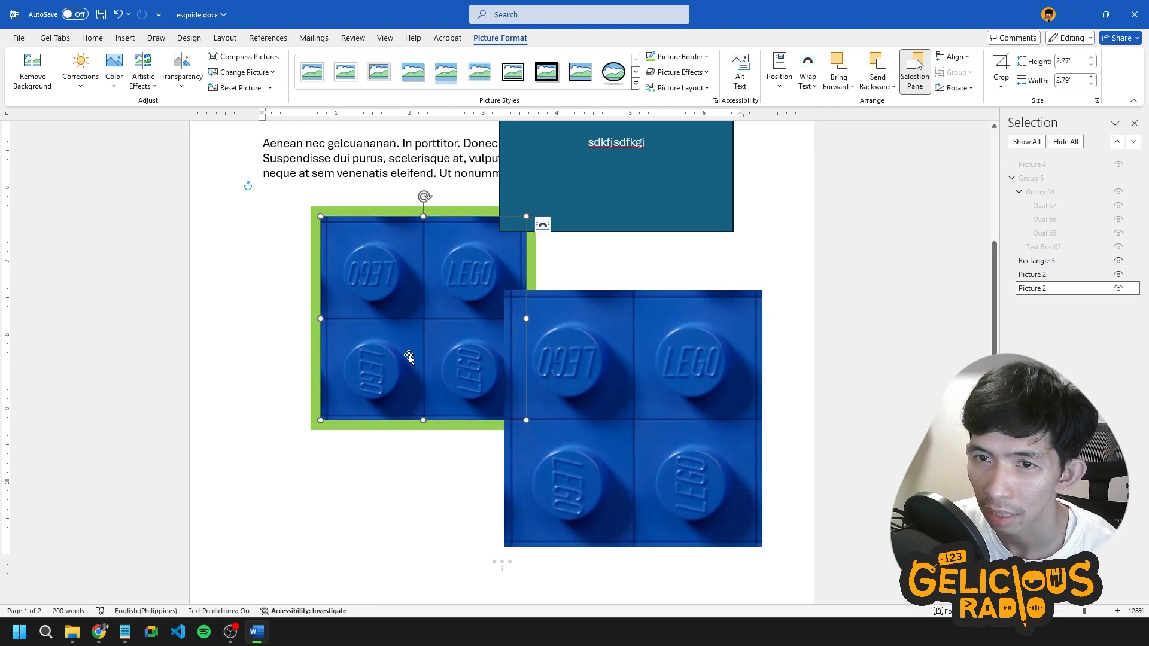
pyautogui.click(93, 38)
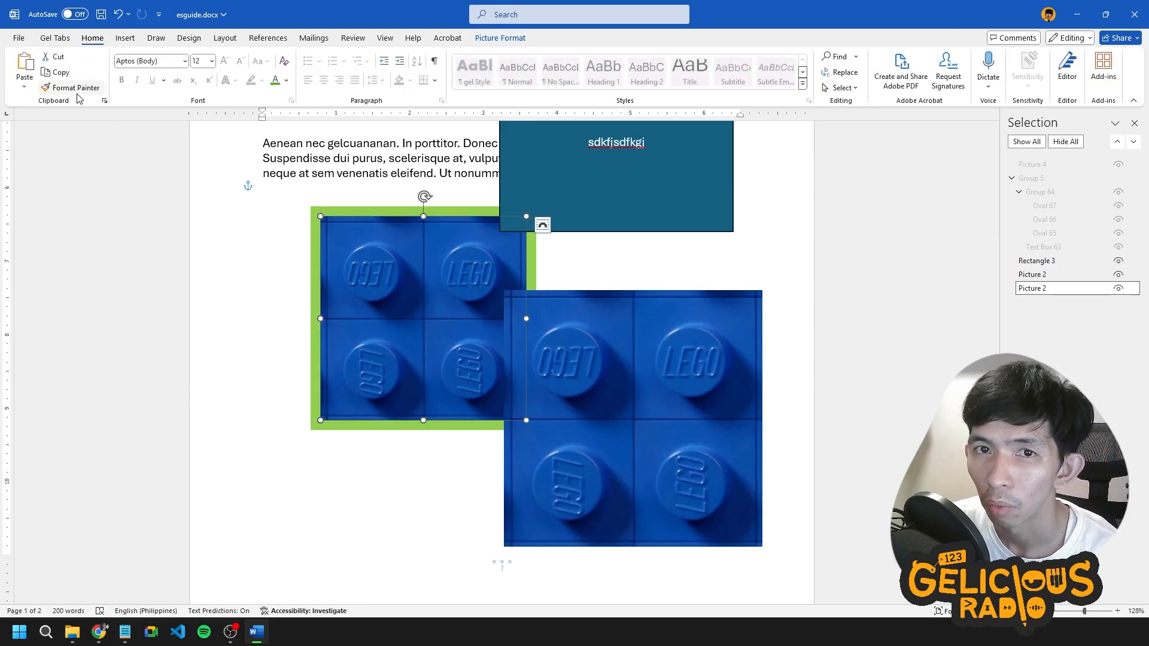
pyautogui.click(76, 88)
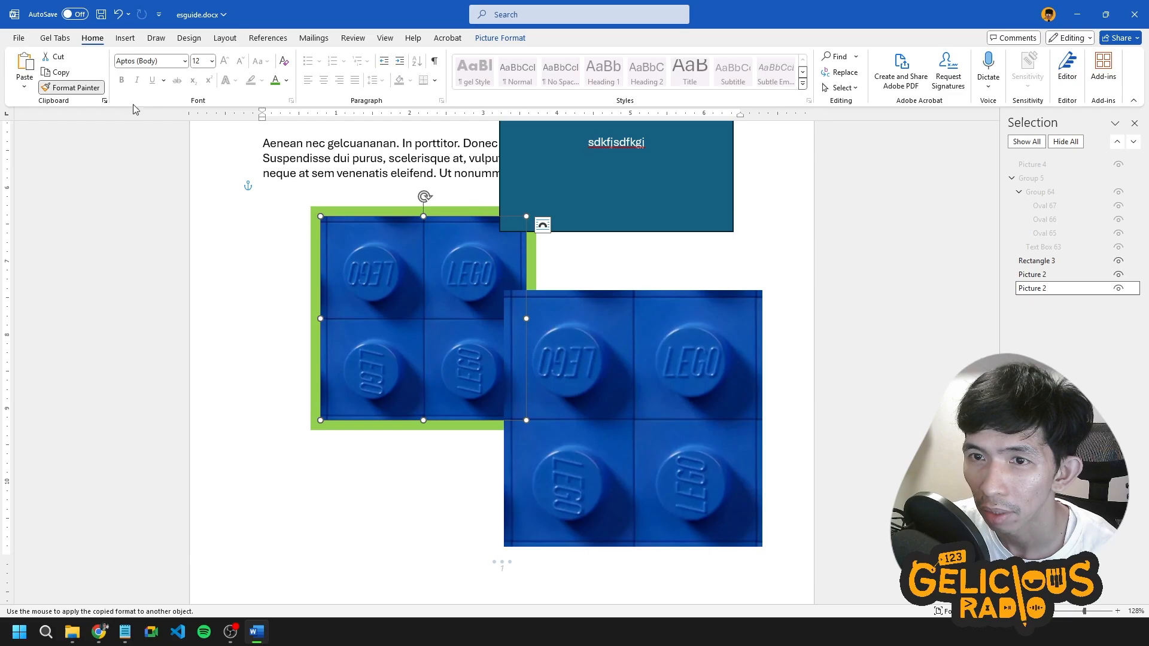
pyautogui.click(676, 359)
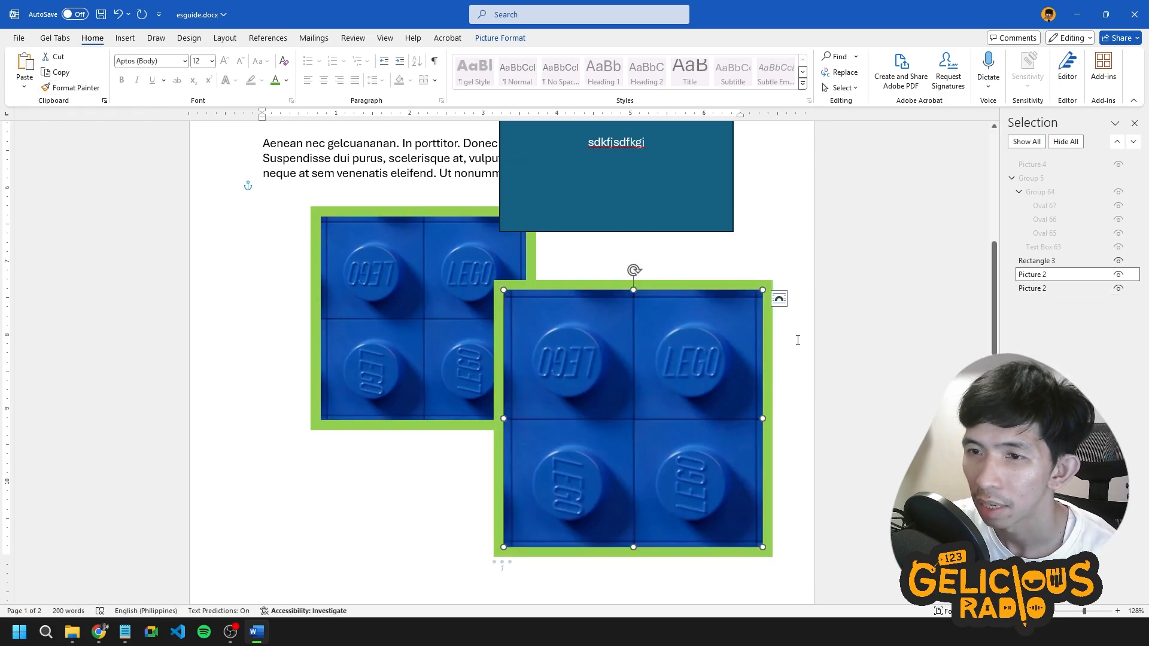
pyautogui.scroll(3, 798, 340)
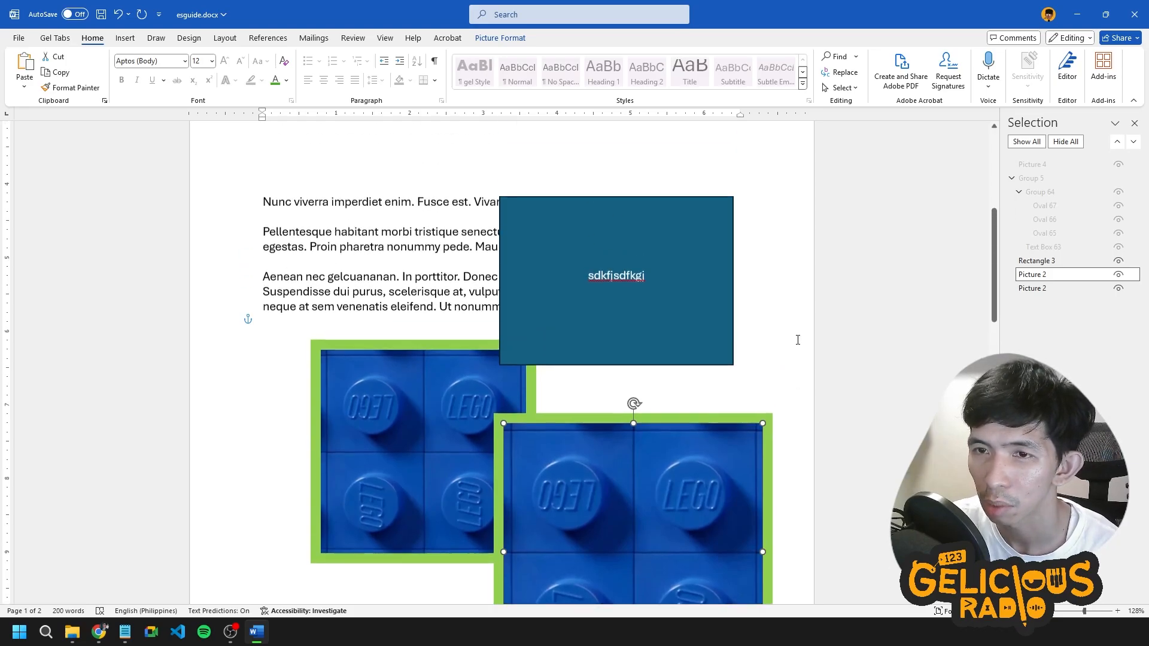
pyautogui.click(410, 332)
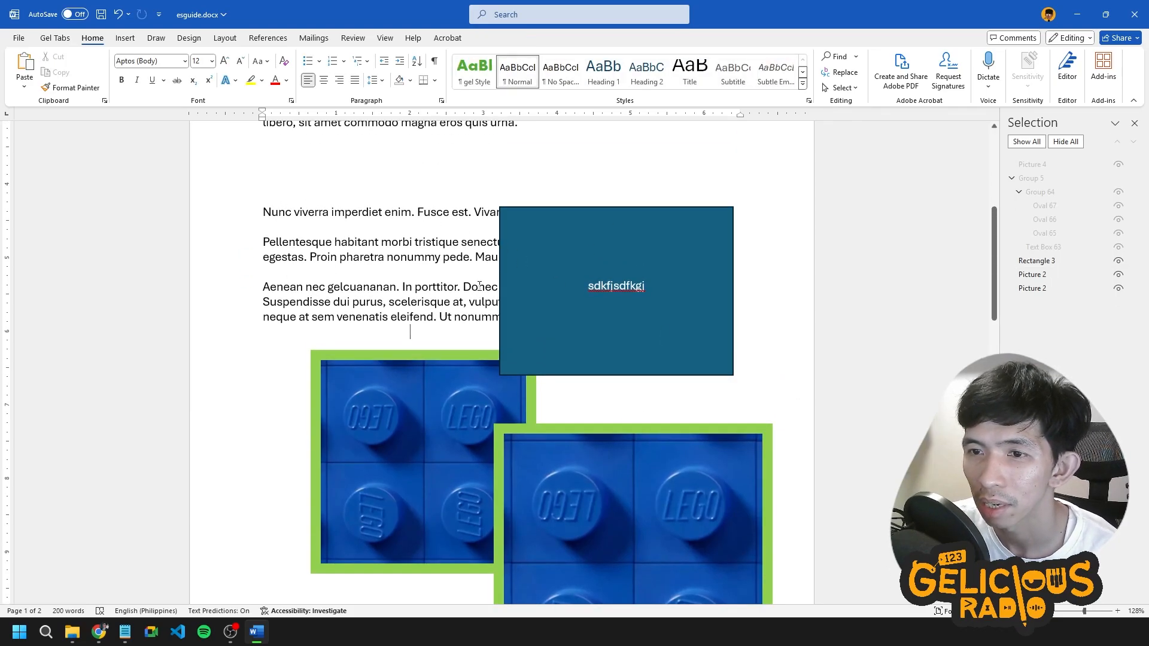
pyautogui.rightClick(643, 356)
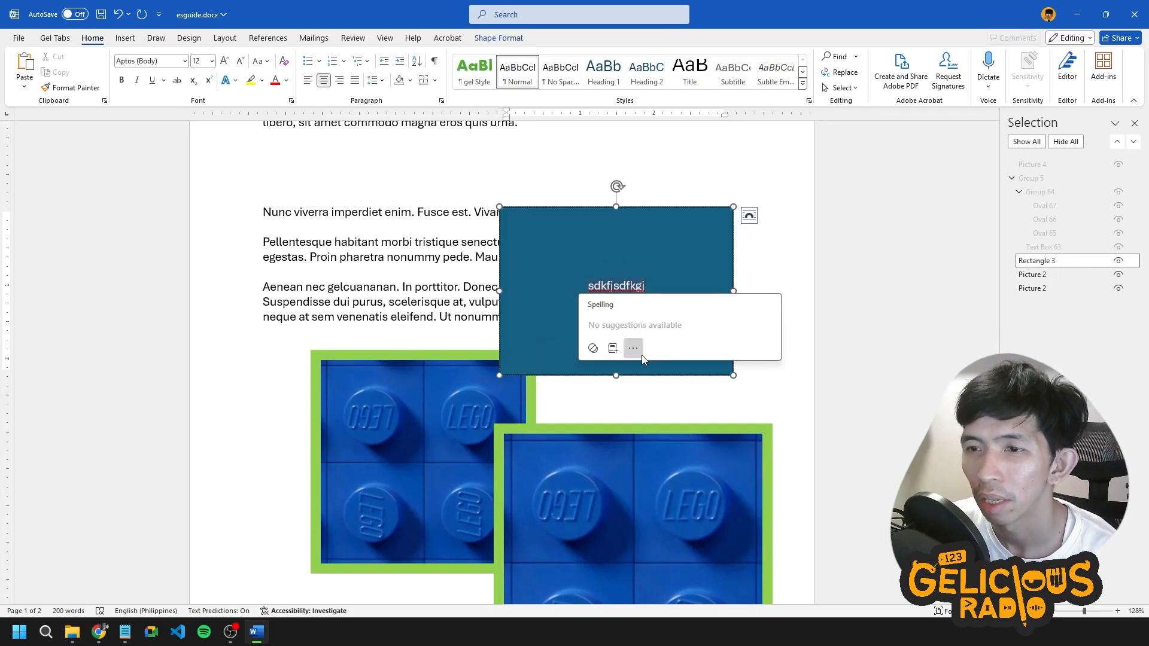
pyautogui.press('Escape')
pyautogui.click(357, 409)
pyautogui.click(618, 497)
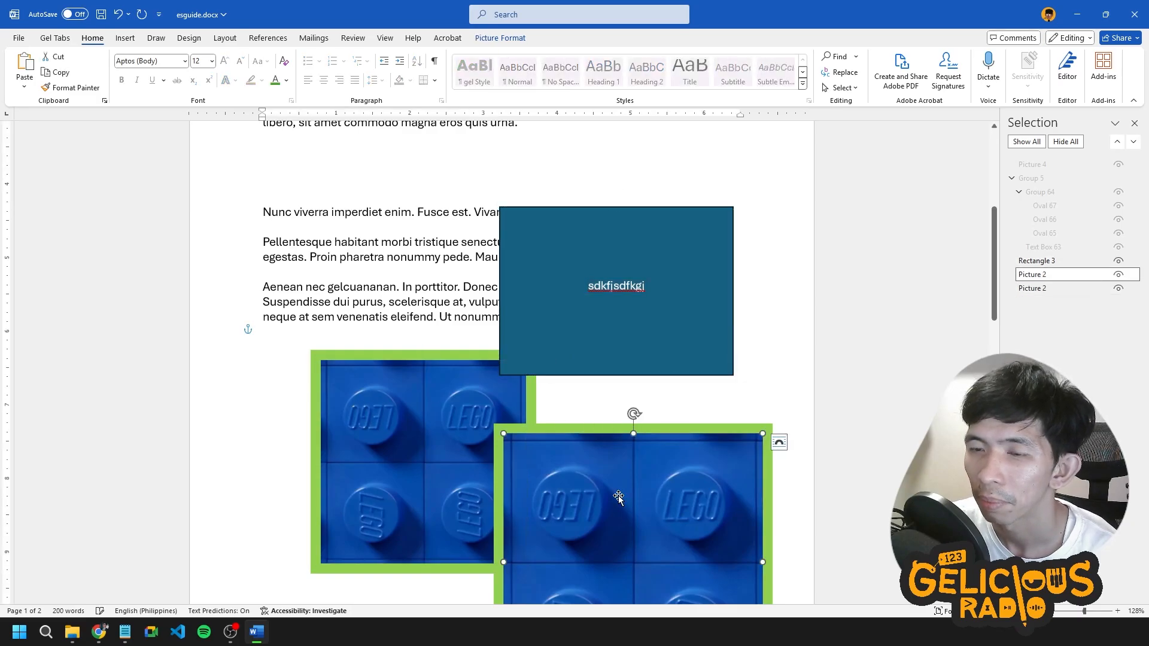
pyautogui.click(409, 442)
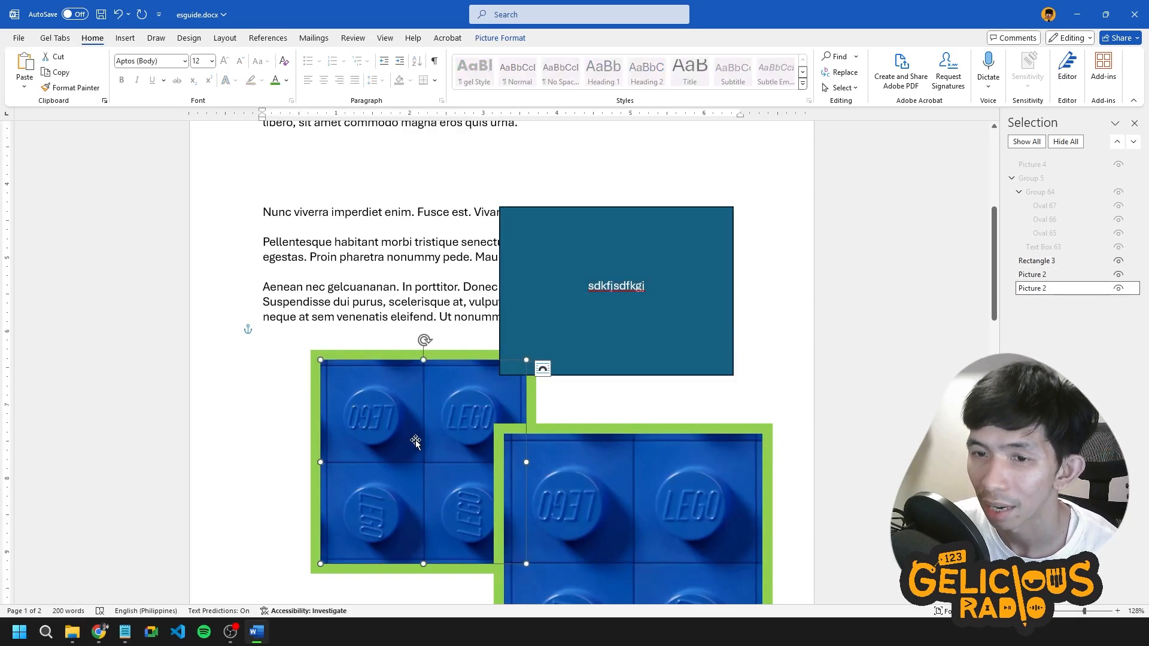
pyautogui.click(126, 40)
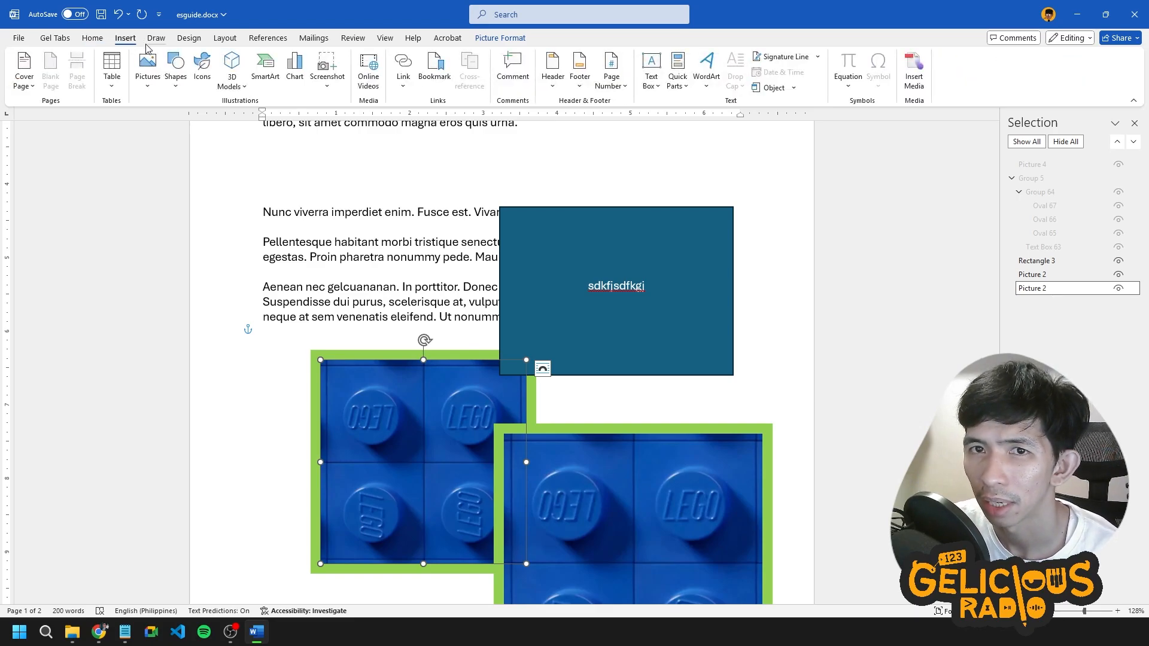
pyautogui.click(155, 39)
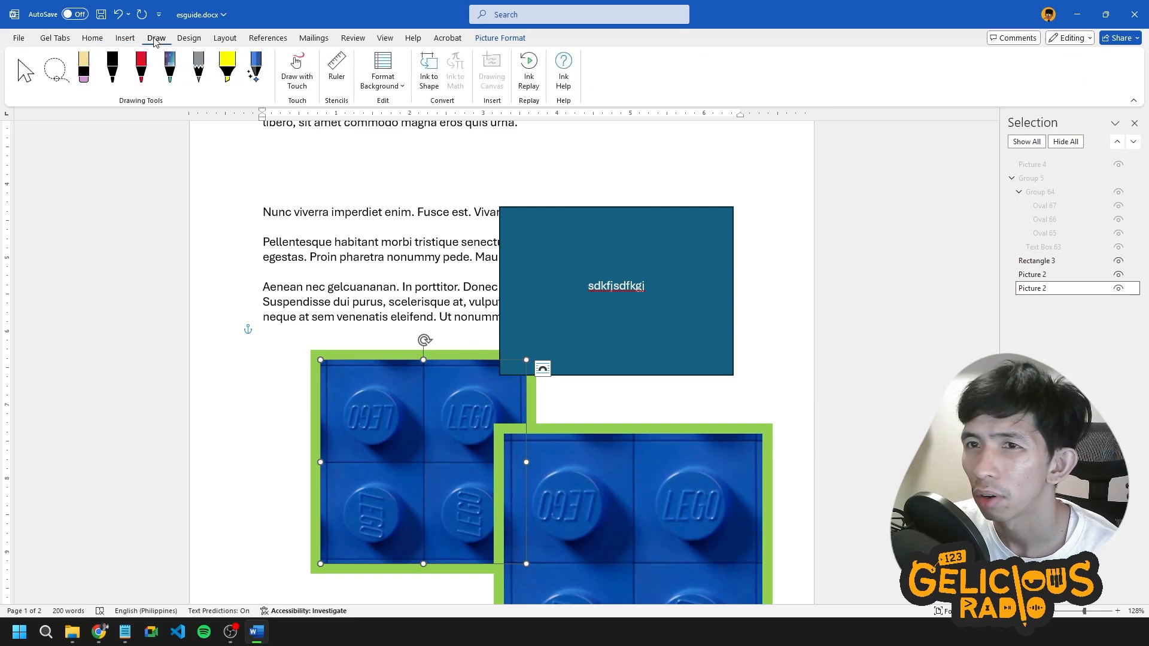
pyautogui.click(190, 41)
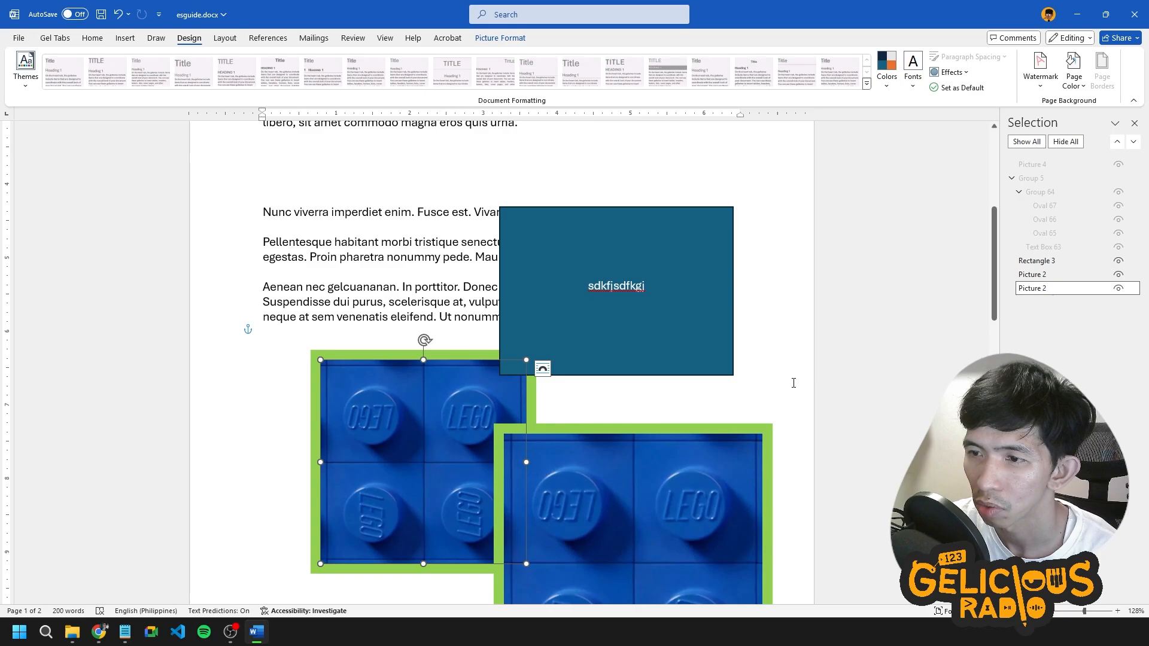
# Try the Basic (Stylish) style set and a justified black all-caps one, ending with the style set that has solid-coloured heading bands.
pyautogui.click(786, 327)
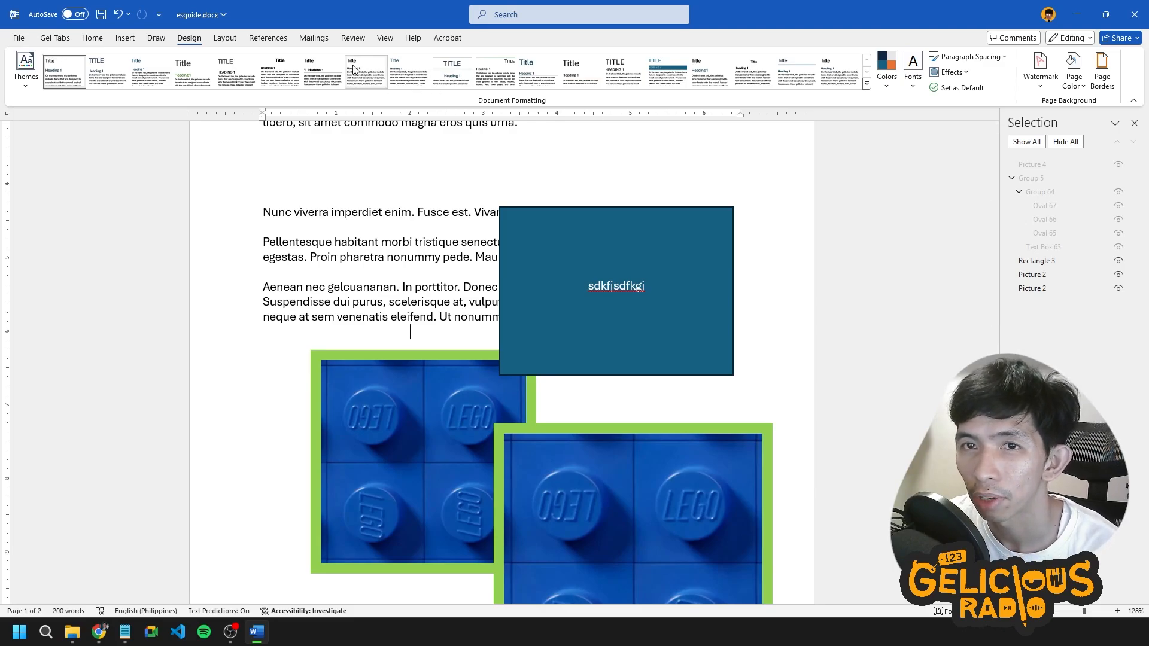
pyautogui.click(226, 37)
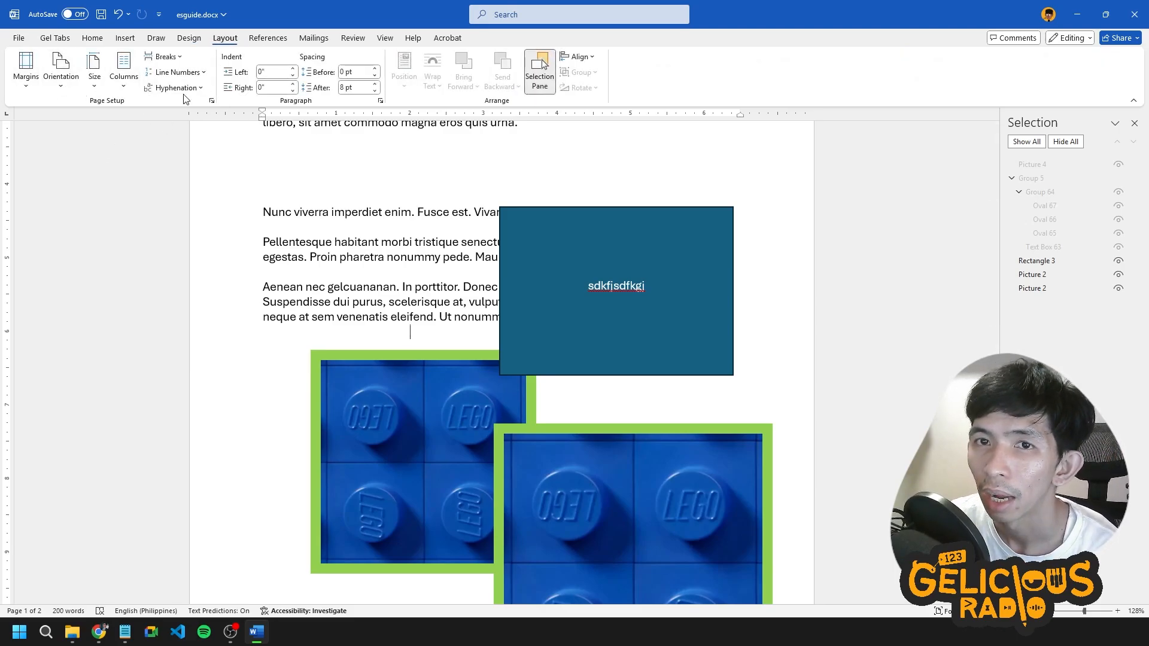
pyautogui.click(189, 38)
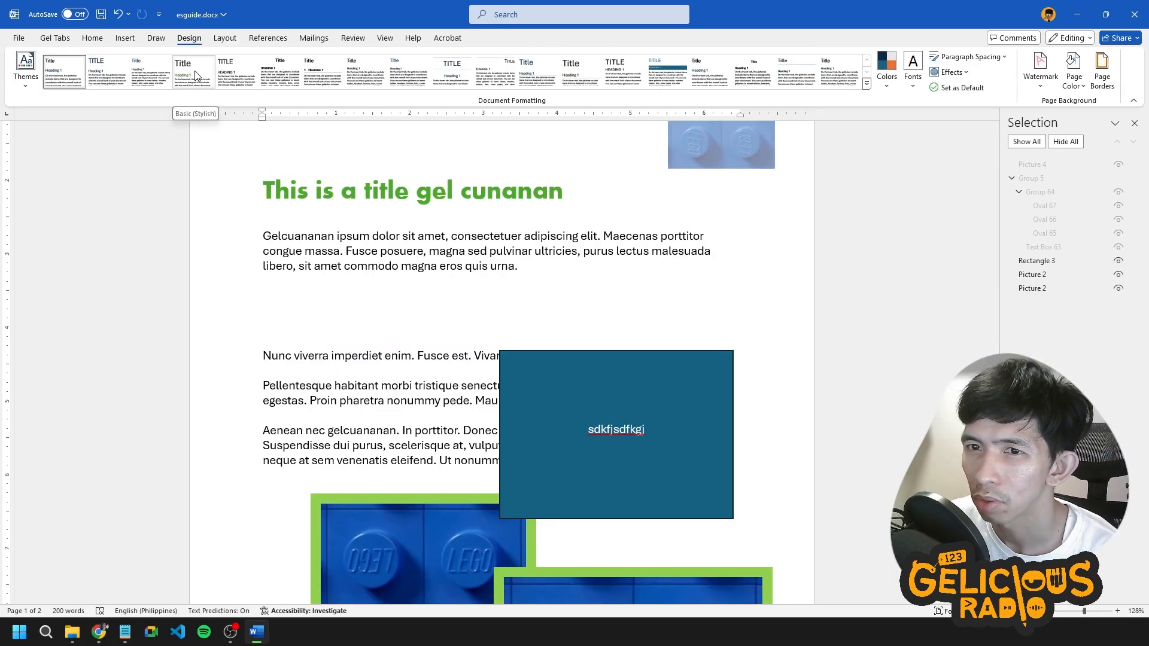
pyautogui.click(202, 83)
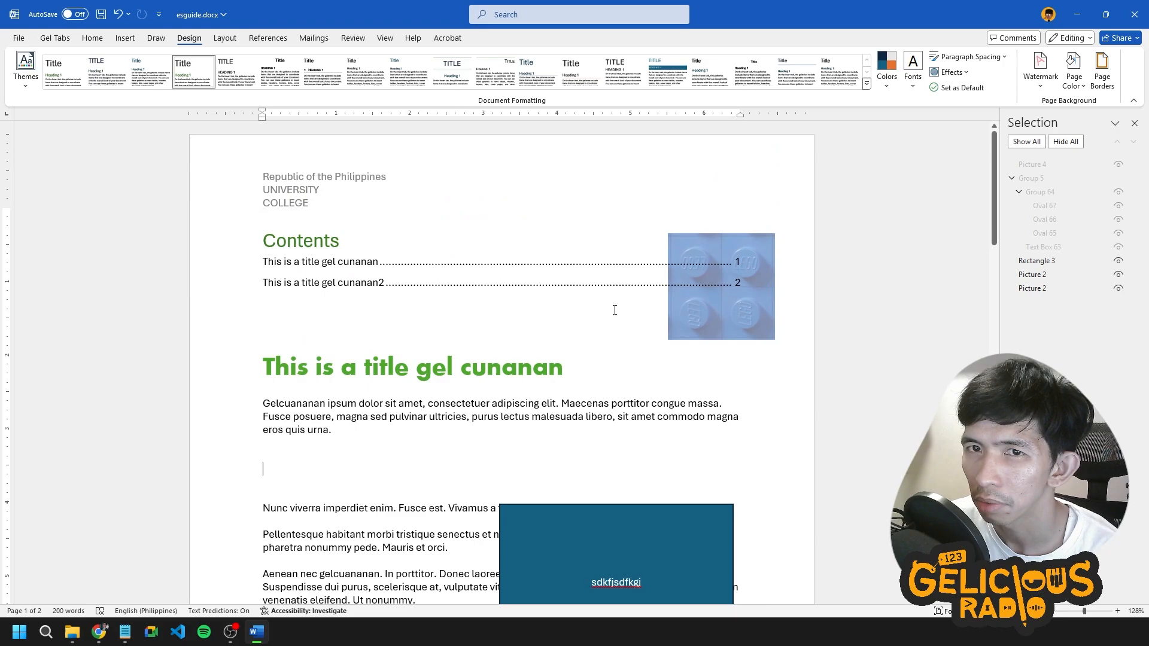
pyautogui.click(237, 75)
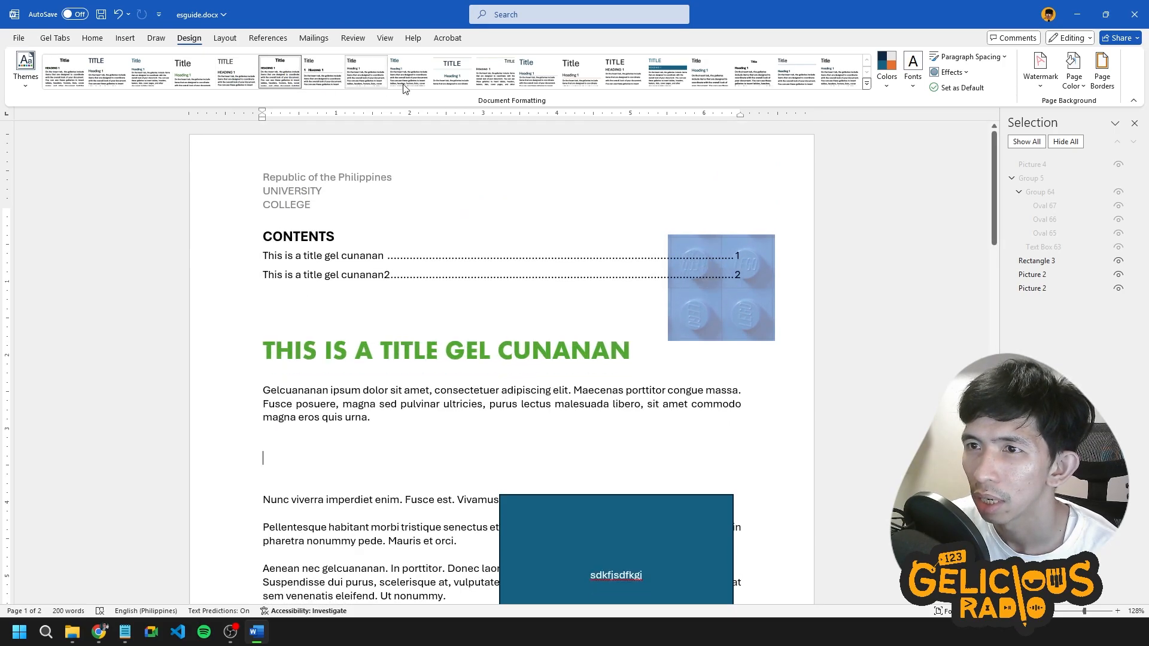
pyautogui.click(668, 73)
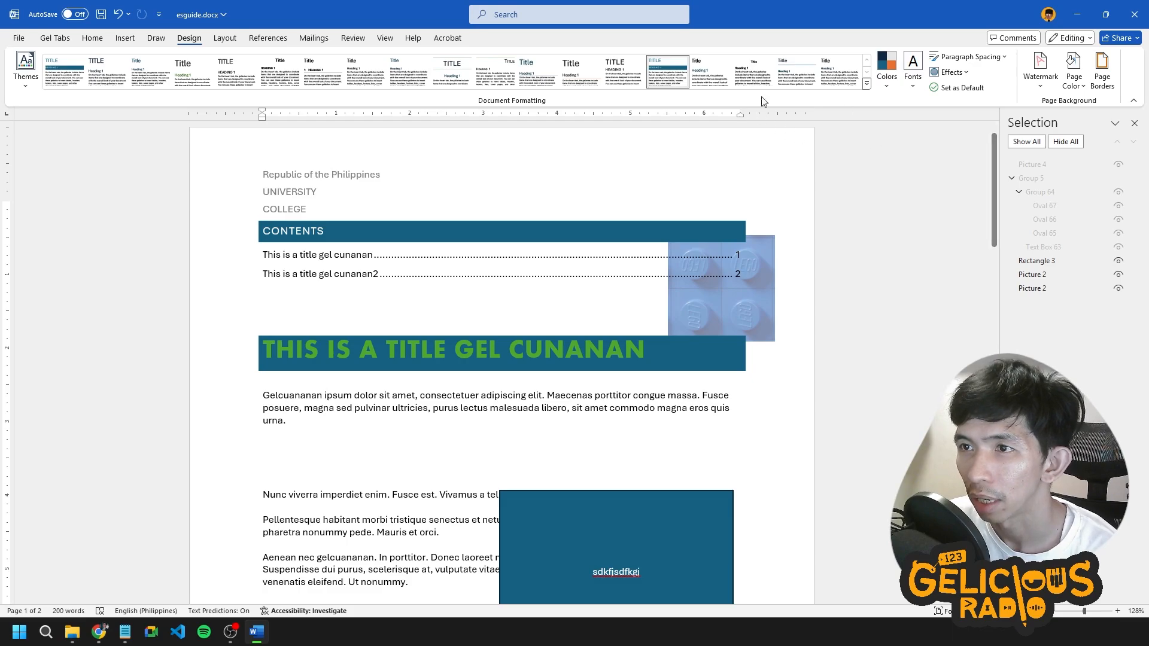
pyautogui.click(868, 84)
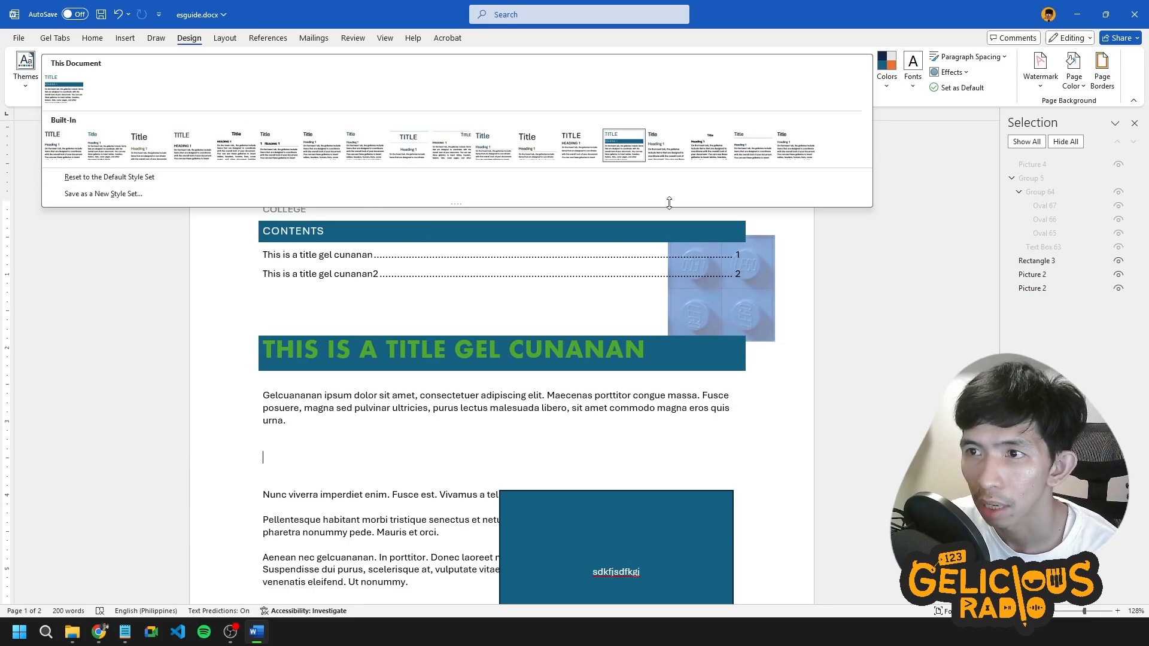
pyautogui.click(780, 412)
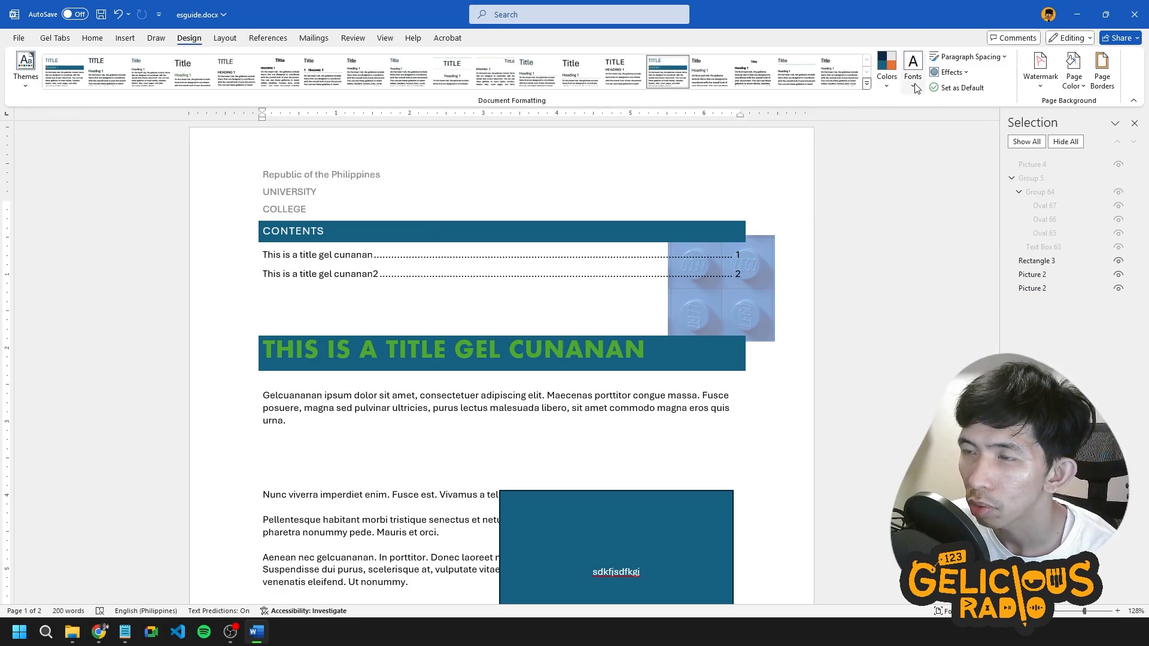
# Try the Yellow theme colours on the document and replace them with Blue Green.
pyautogui.click(892, 87)
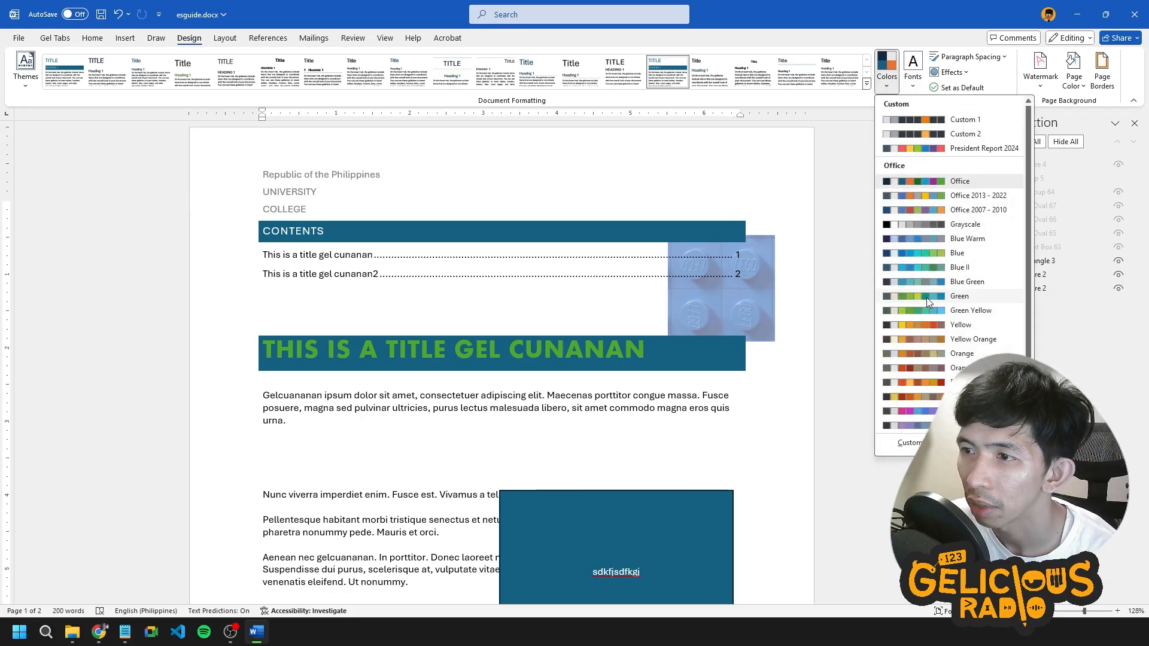
pyautogui.click(925, 325)
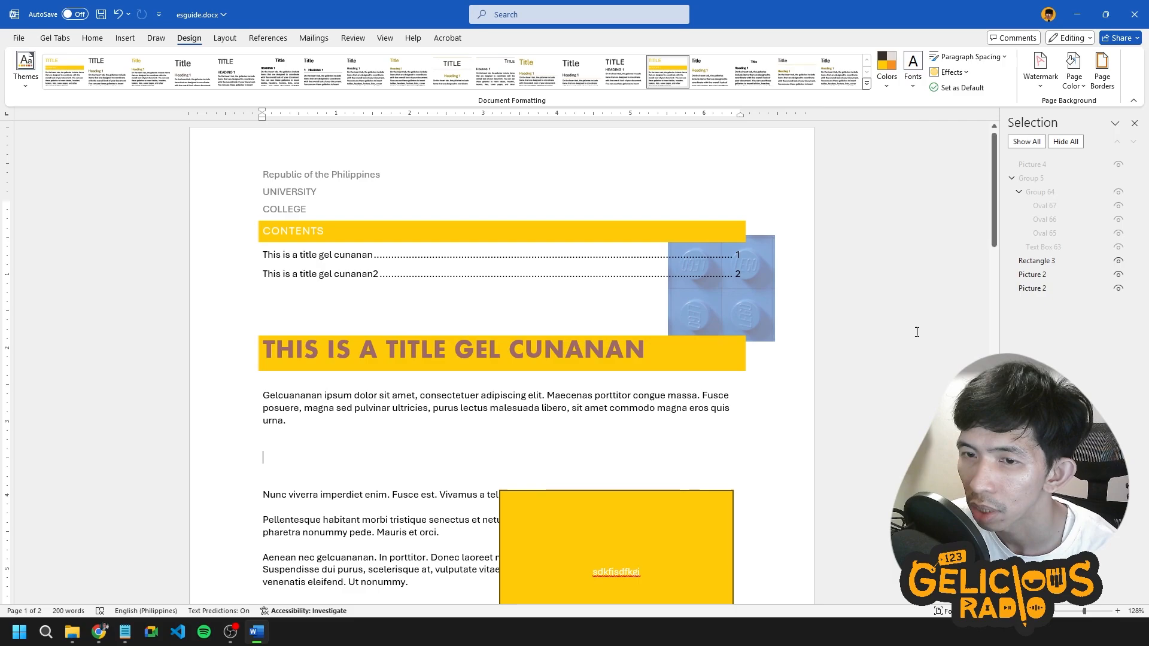
pyautogui.scroll(-3, 880, 300)
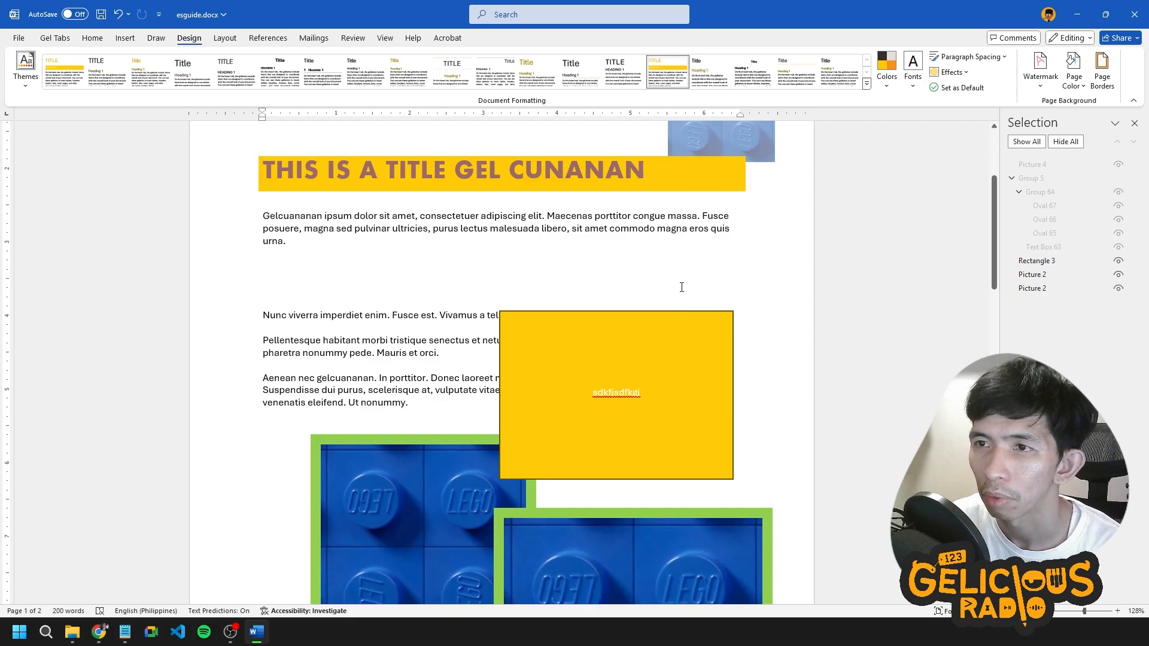
pyautogui.click(892, 89)
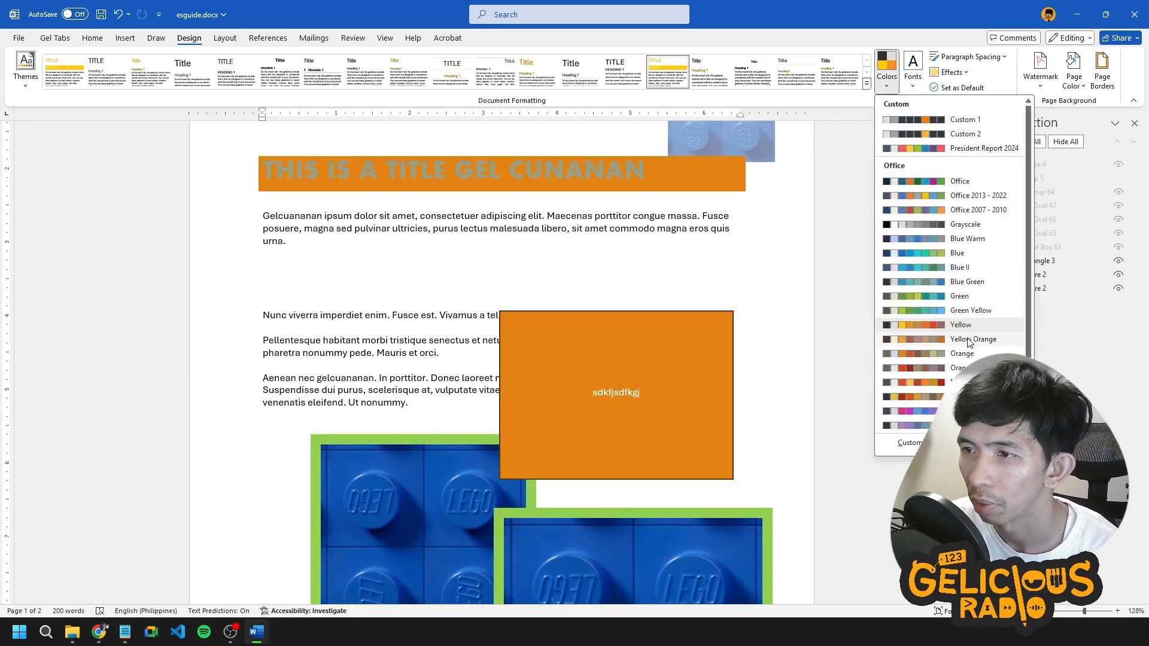
pyautogui.click(938, 285)
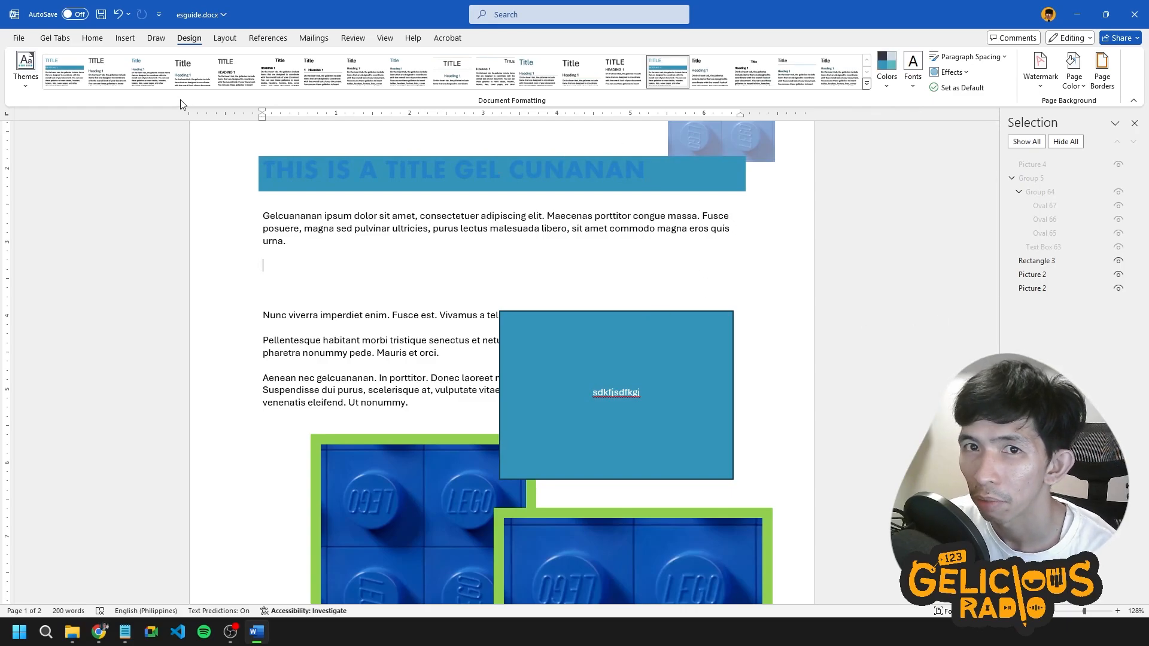
pyautogui.click(100, 40)
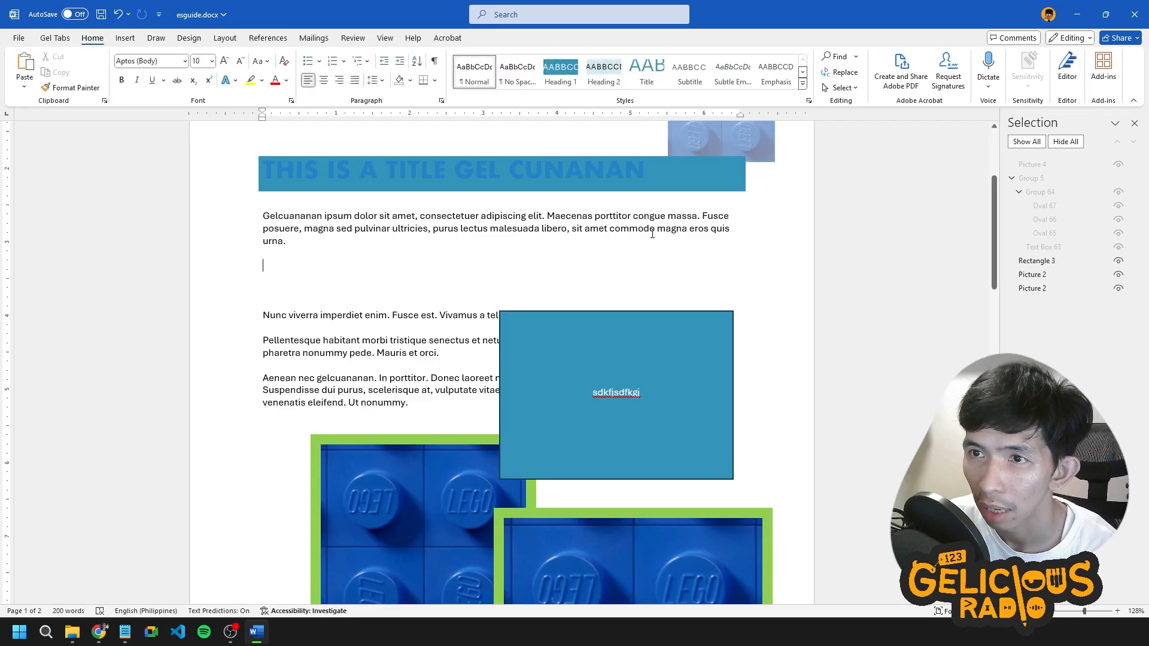
# Start a custom theme colour set and name it GEL CUSTOMS.
pyautogui.click(190, 38)
pyautogui.click(887, 69)
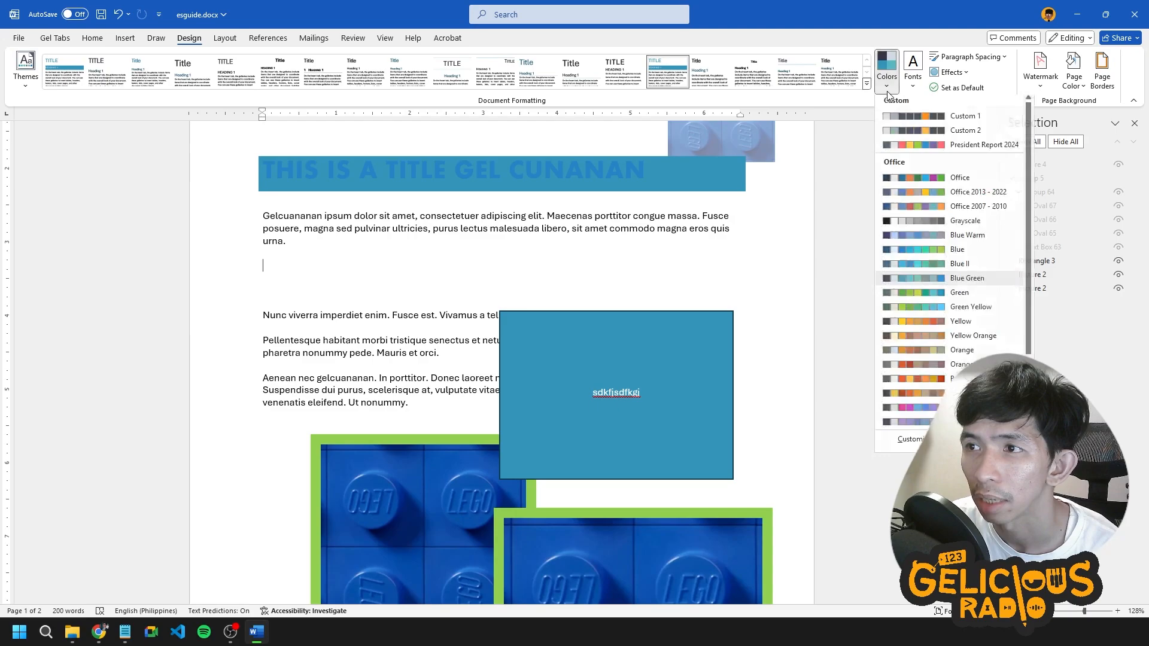
pyautogui.scroll(-3, 1033, 325)
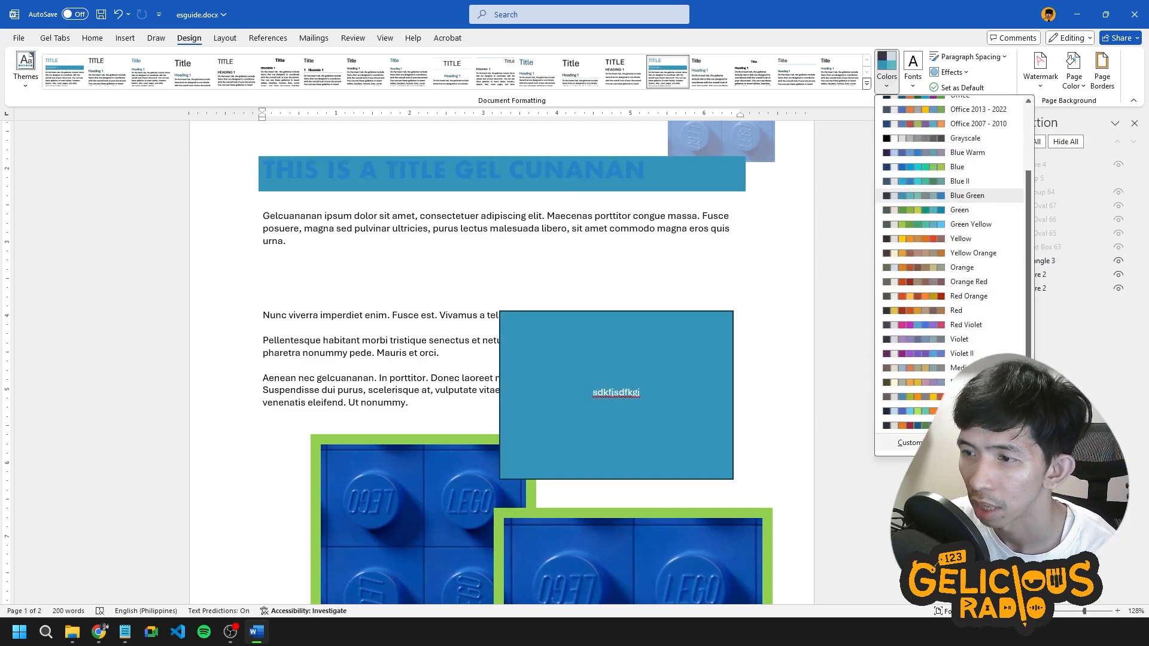
pyautogui.click(909, 443)
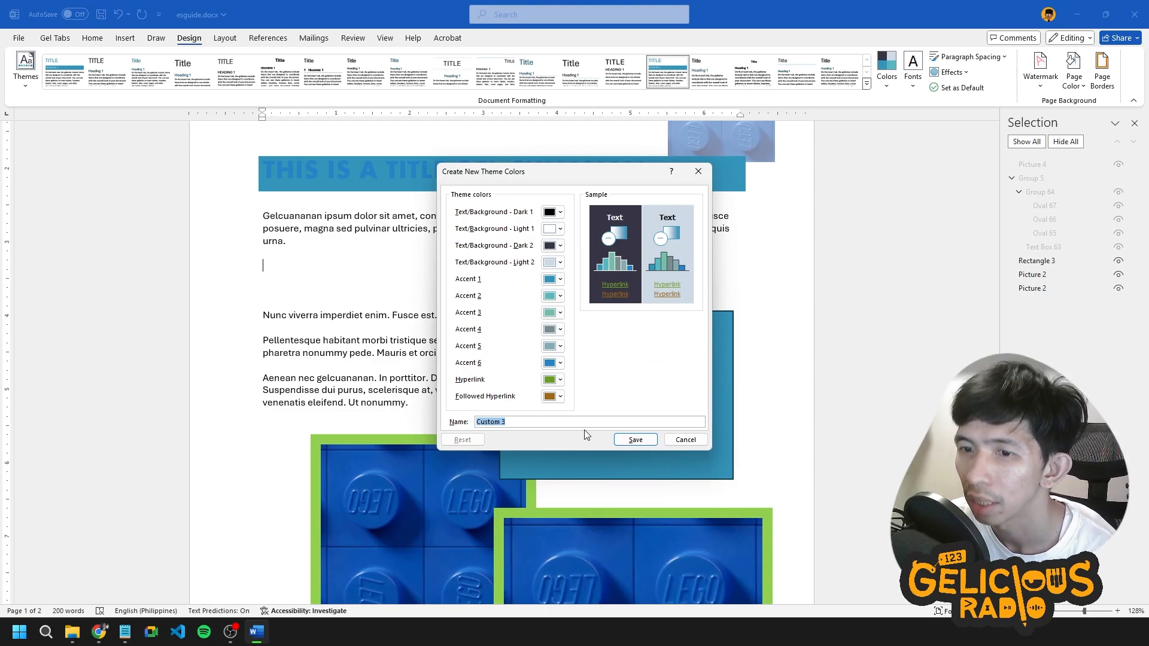
pyautogui.click(524, 424)
pyautogui.hotkey('ctrl', 'a')
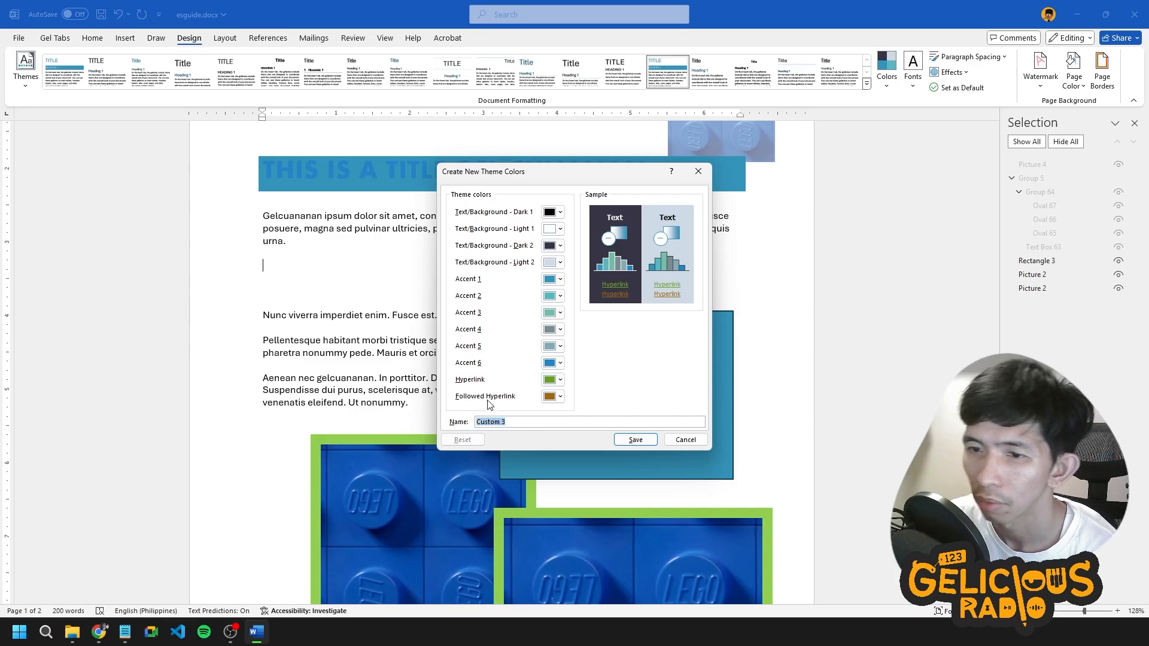
pyautogui.write('GEL CUSTOMS')
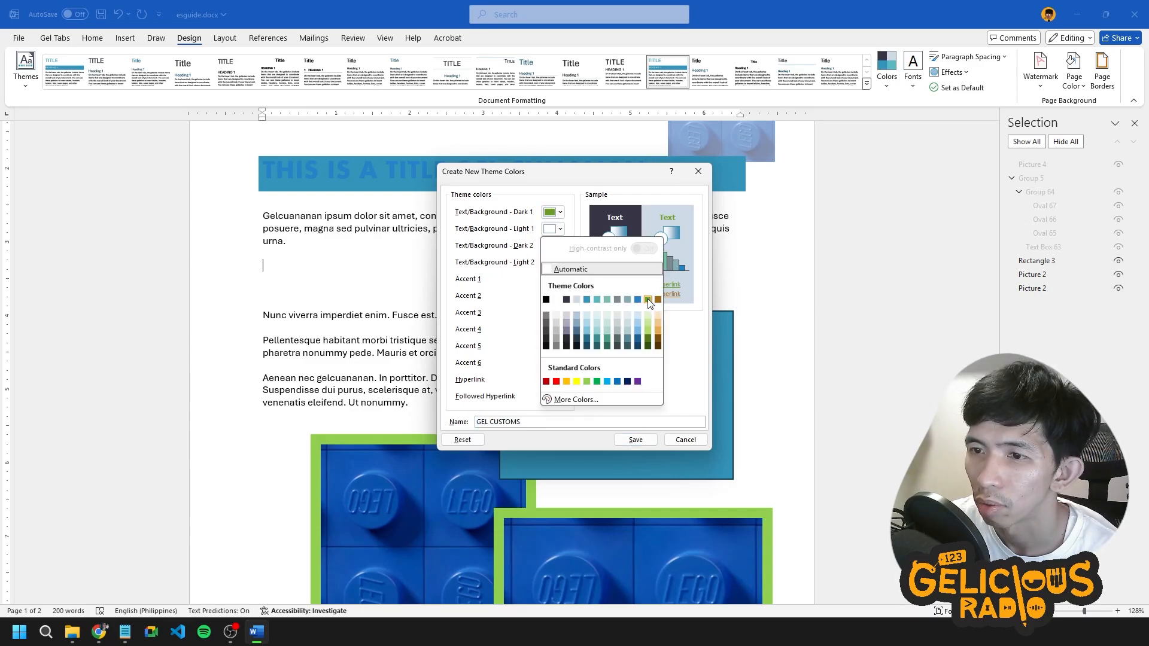
# Set Dark 1, Light 1, Dark 2, Accent 1 and Accent 2 to green, save the GEL CUSTOMS colours and apply them to the document.
pyautogui.click(648, 286)
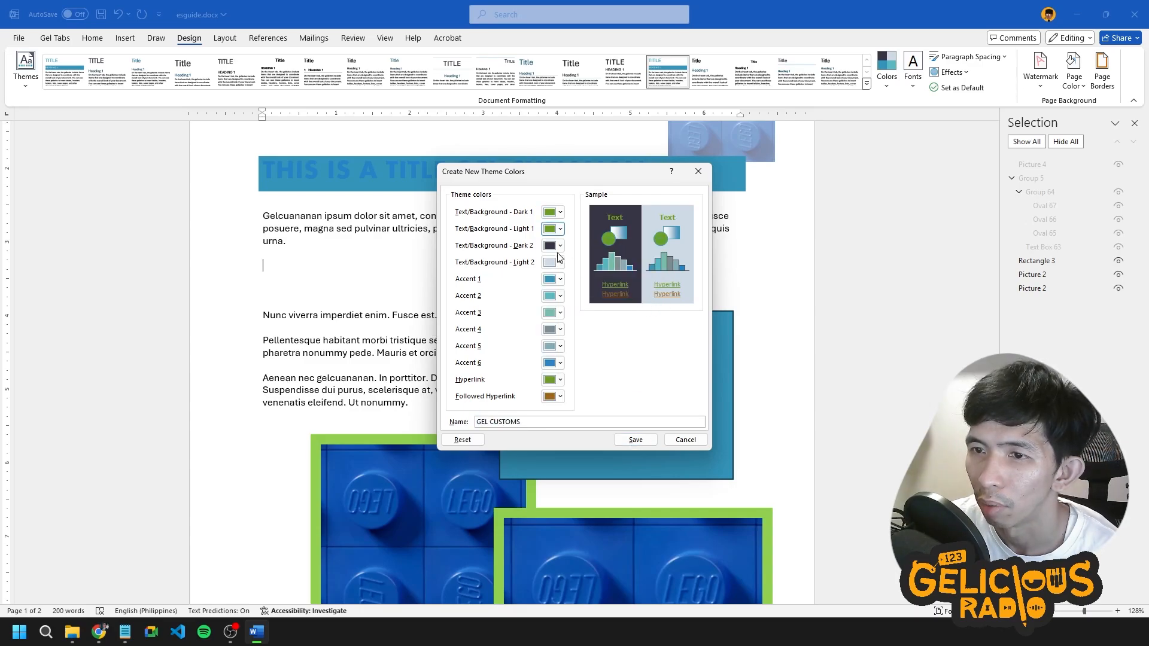
pyautogui.click(560, 246)
pyautogui.click(648, 304)
pyautogui.click(559, 279)
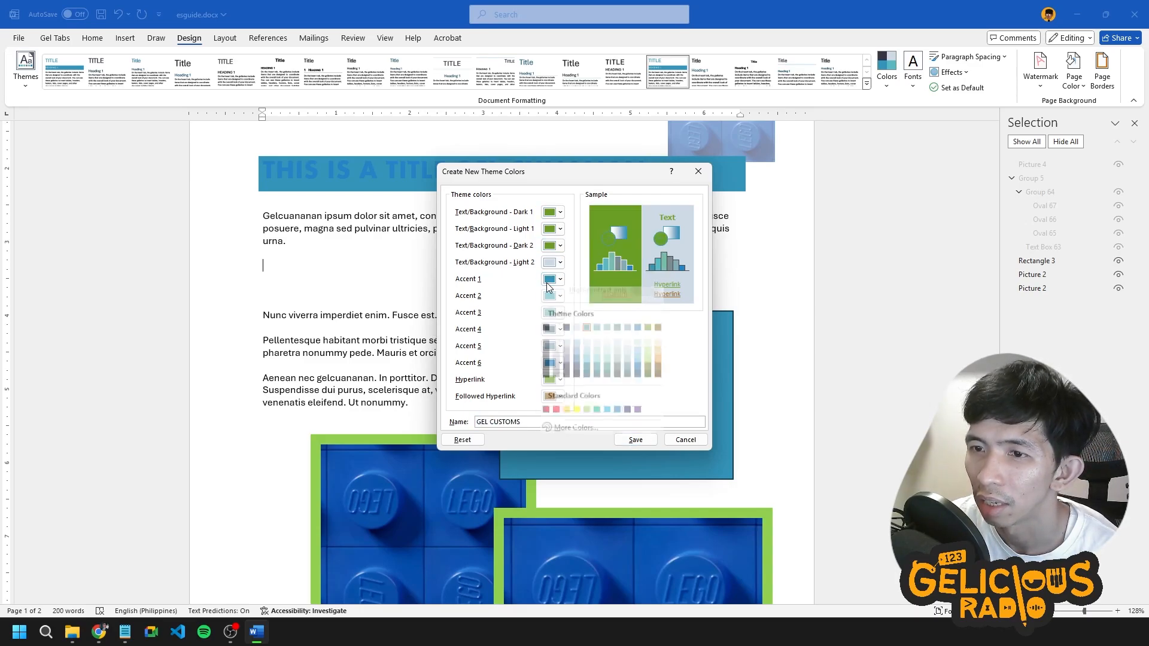
pyautogui.click(648, 336)
pyautogui.click(560, 296)
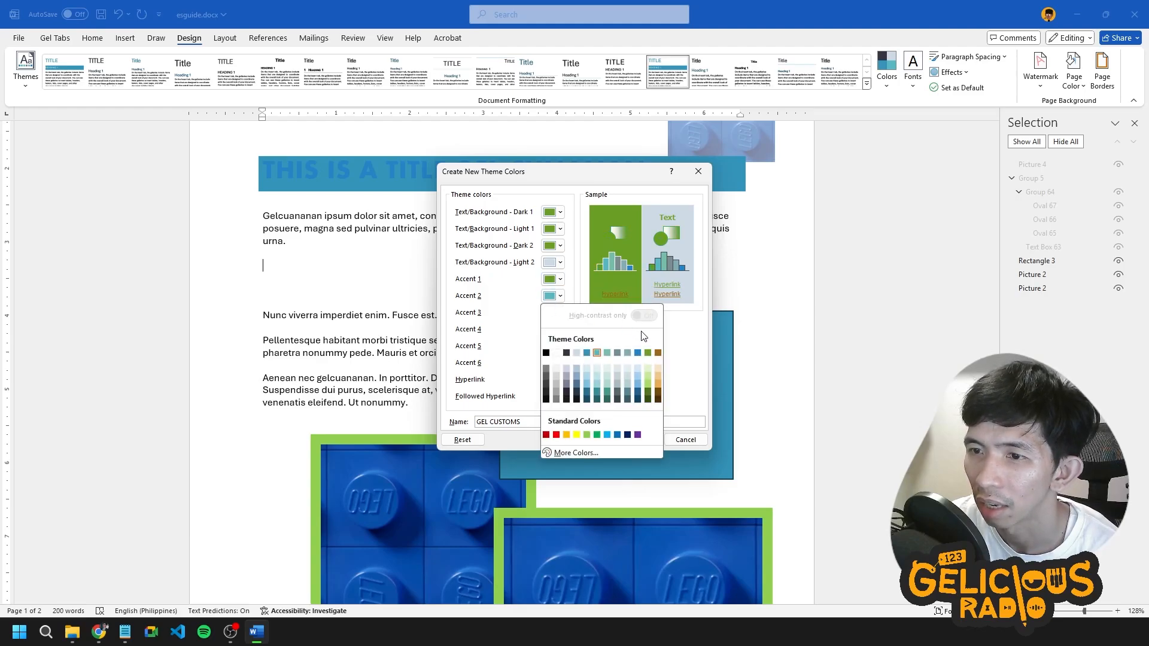
pyautogui.click(650, 352)
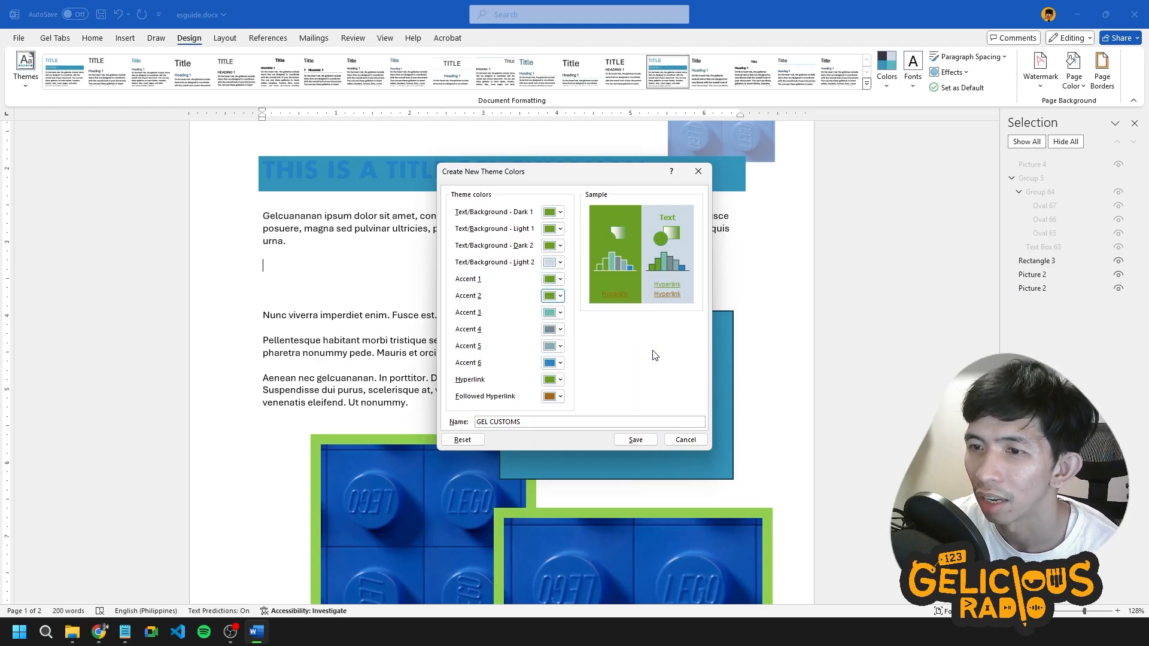
pyautogui.click(636, 440)
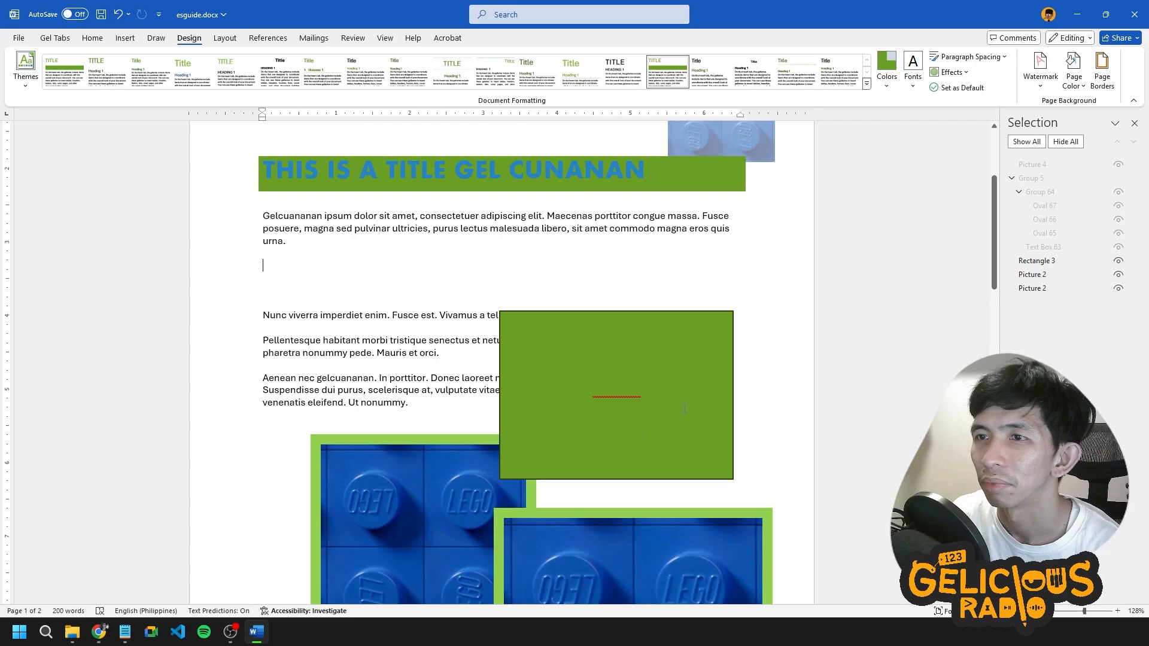
pyautogui.click(886, 89)
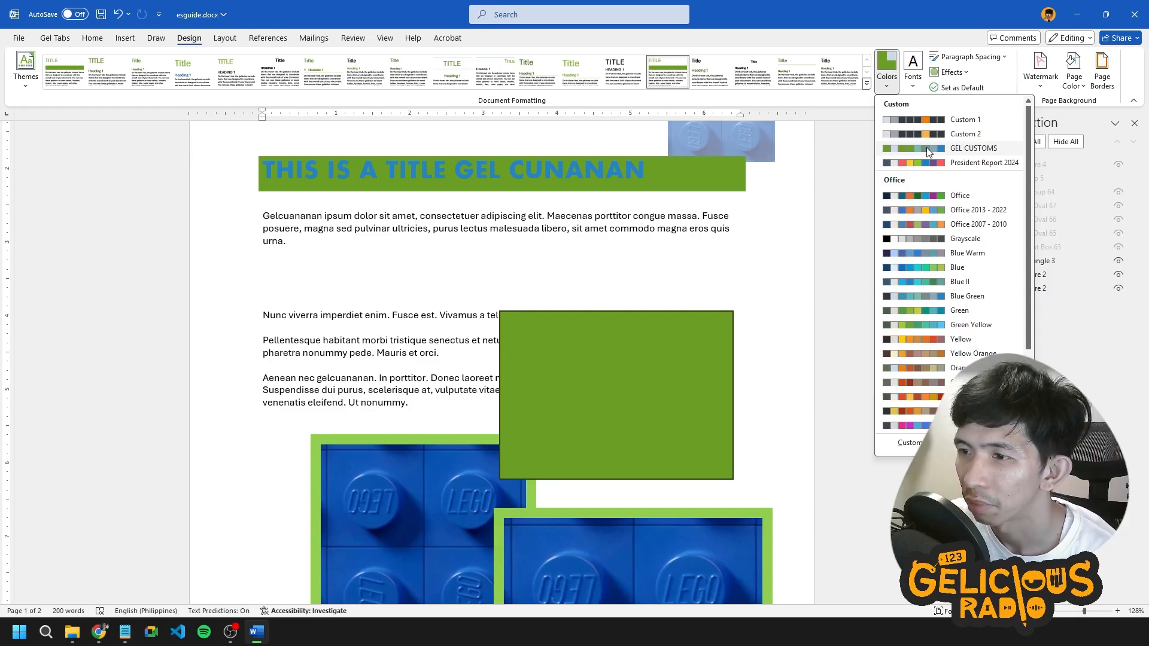
pyautogui.click(926, 148)
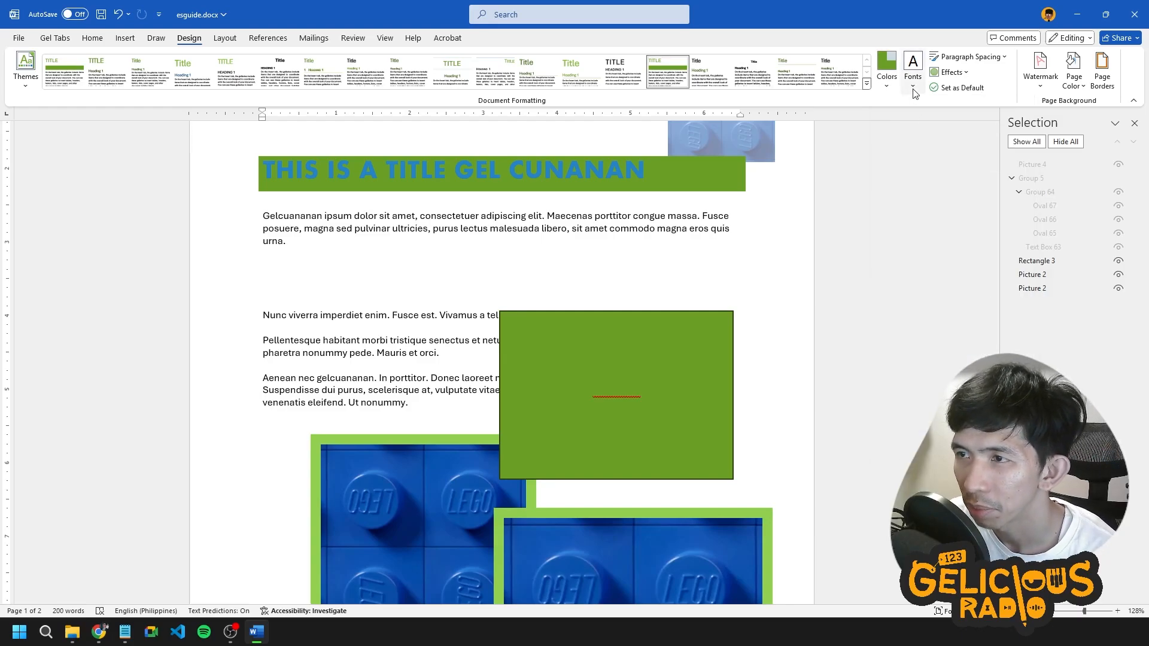
# Try a plainer sans-serif theme font set on the document and a light green page colour.
pyautogui.click(914, 89)
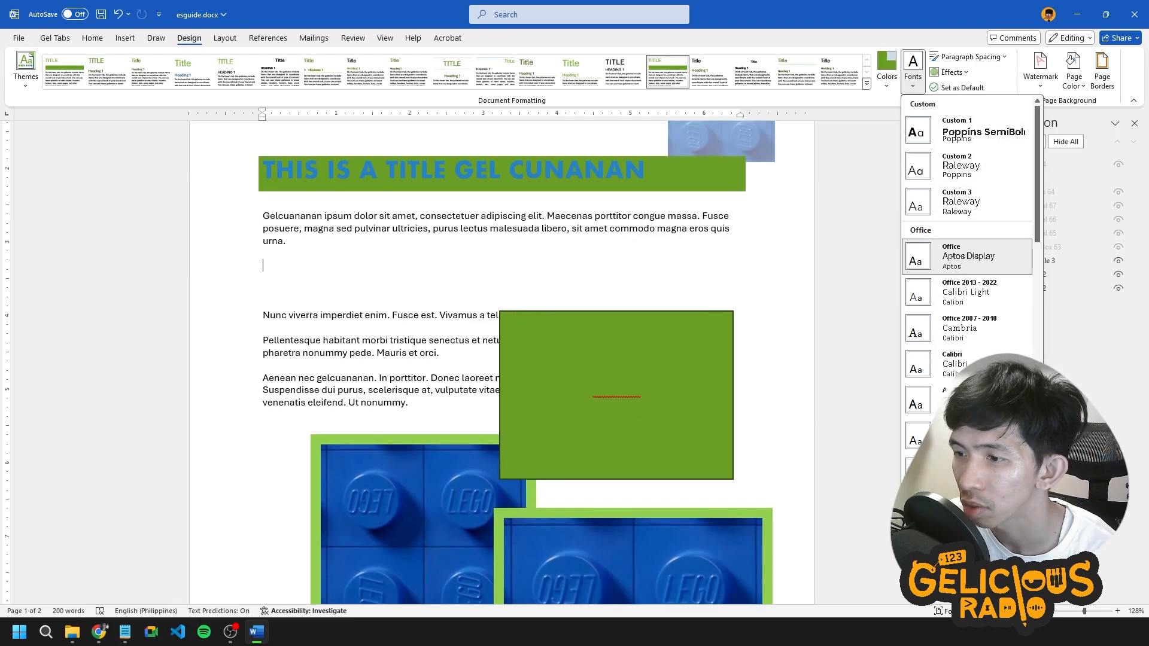
pyautogui.click(982, 400)
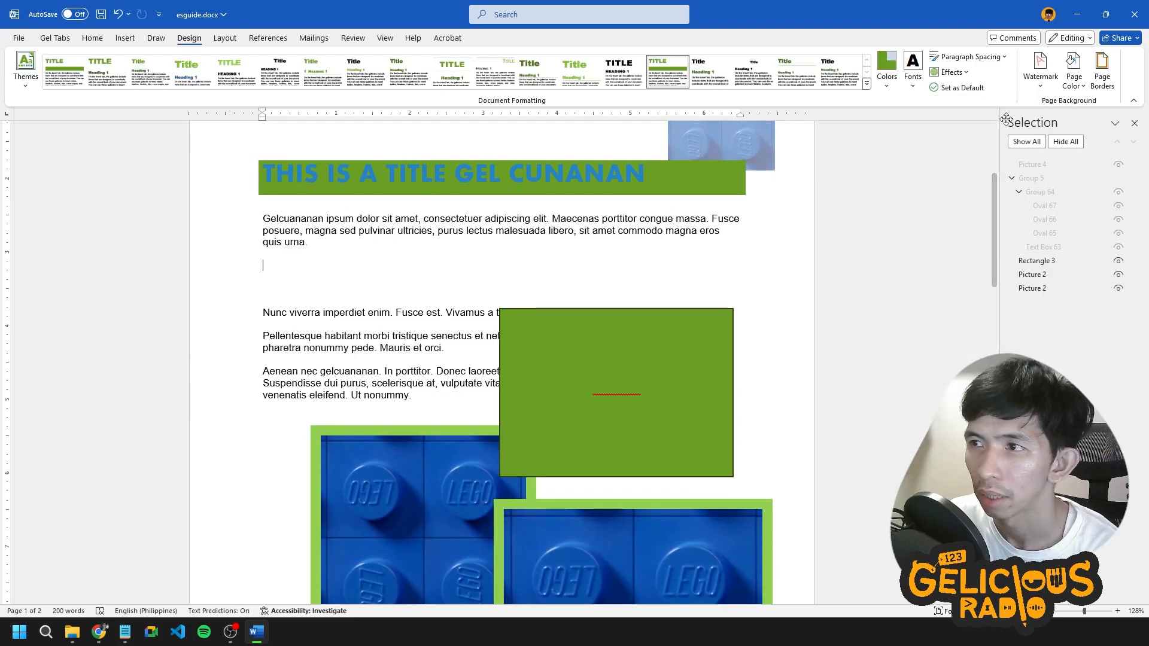
pyautogui.click(1042, 84)
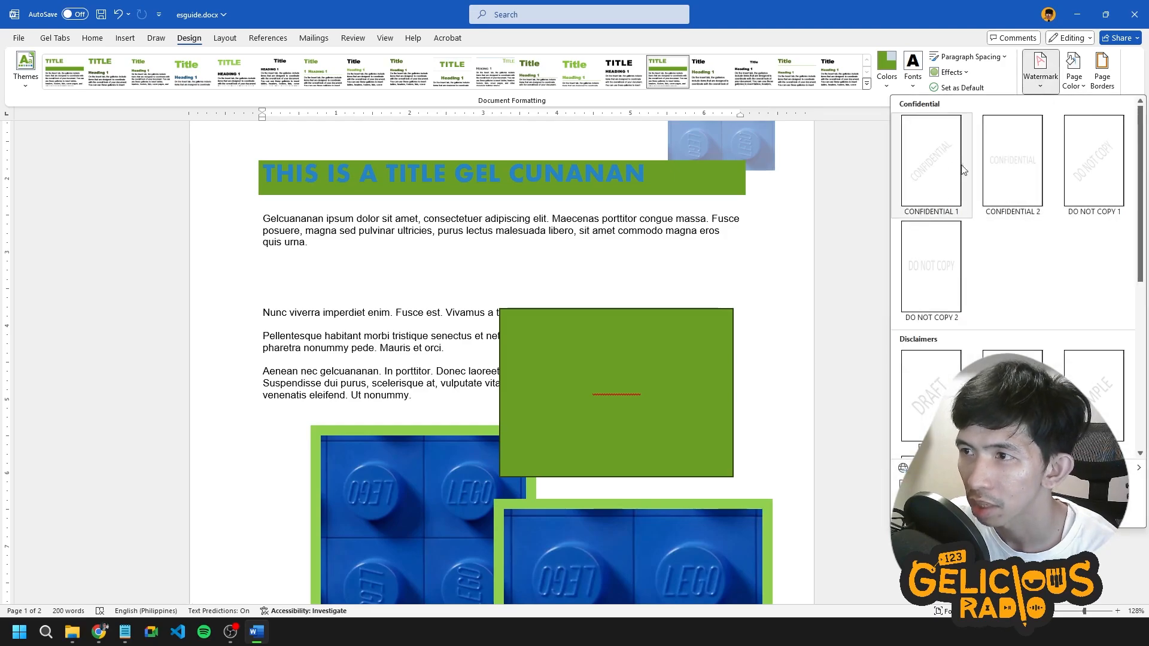
pyautogui.click(1072, 83)
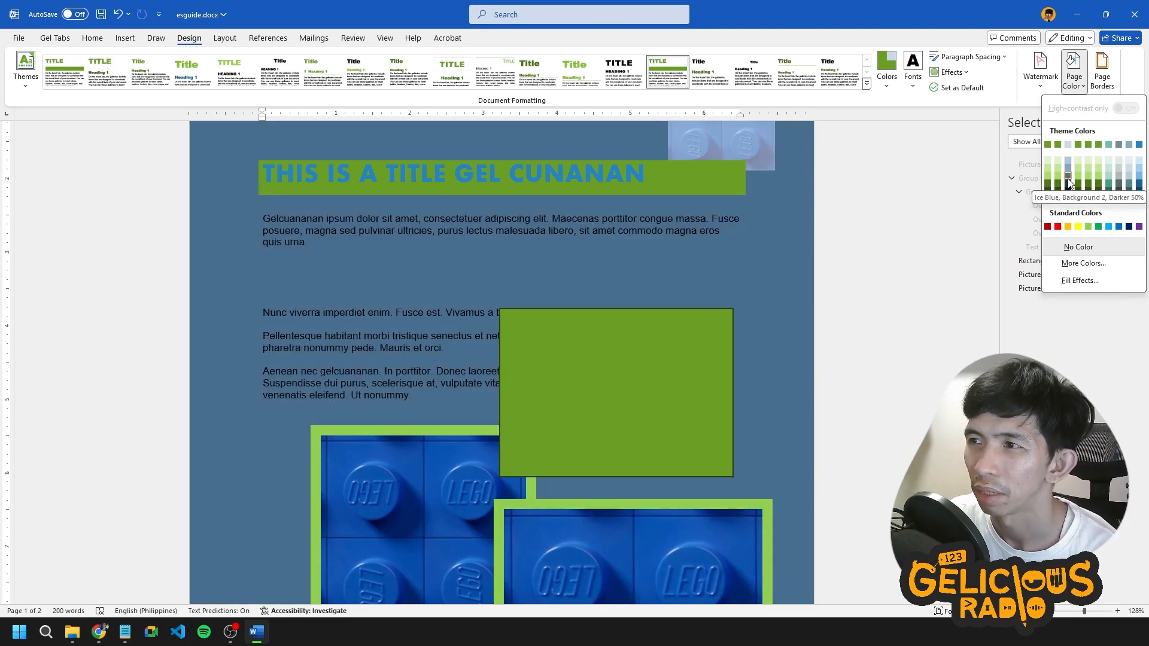
pyautogui.click(1058, 158)
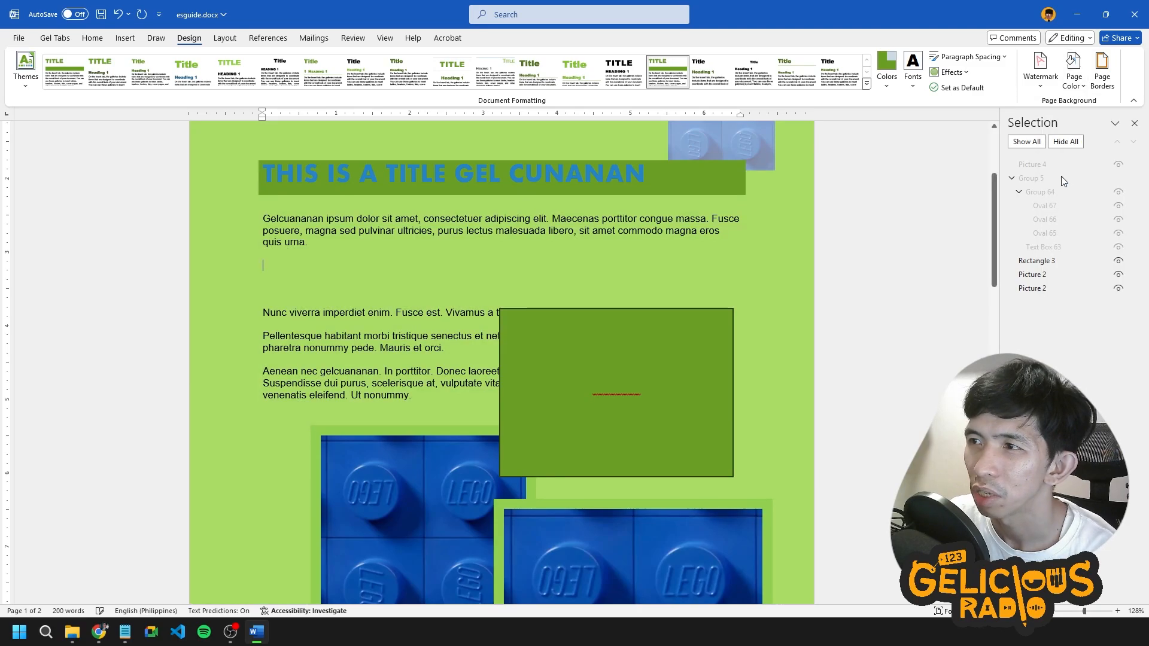
# Try a Box page border for the whole document and browse the available document themes.
pyautogui.click(1110, 84)
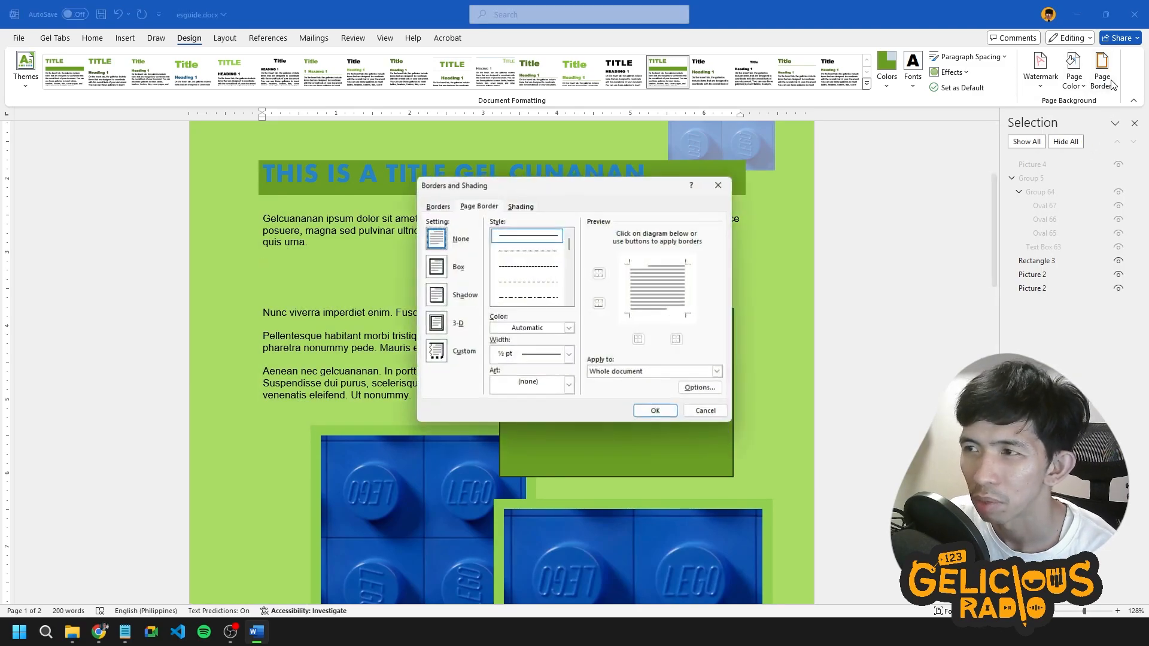
pyautogui.click(437, 267)
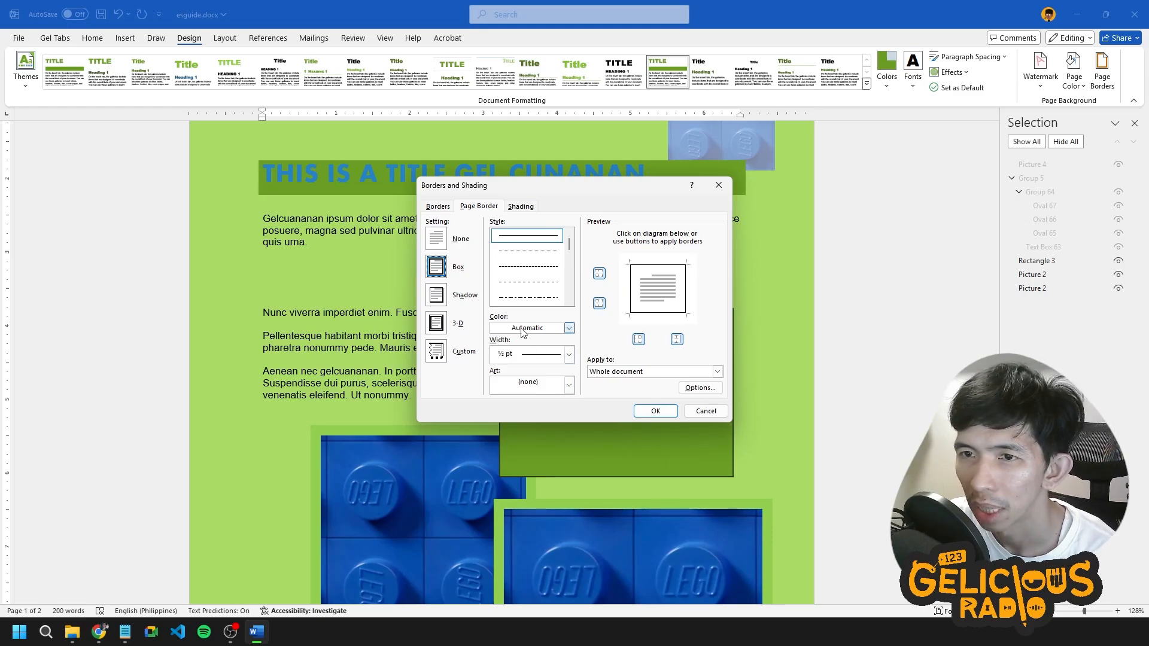
pyautogui.click(704, 411)
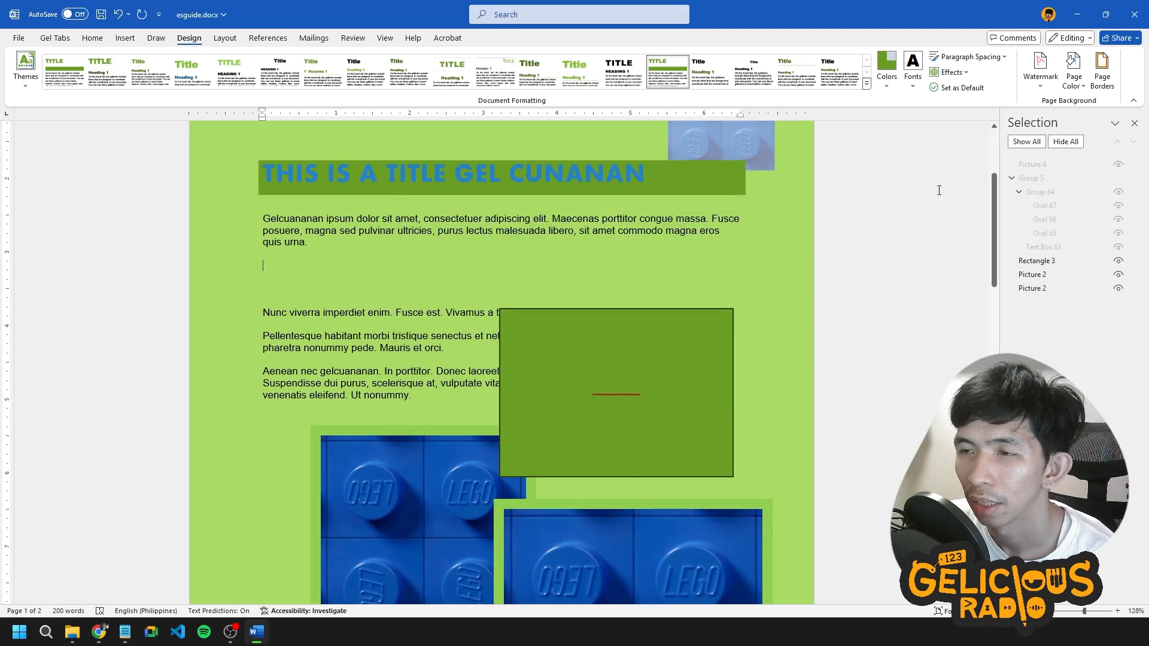
pyautogui.click(23, 83)
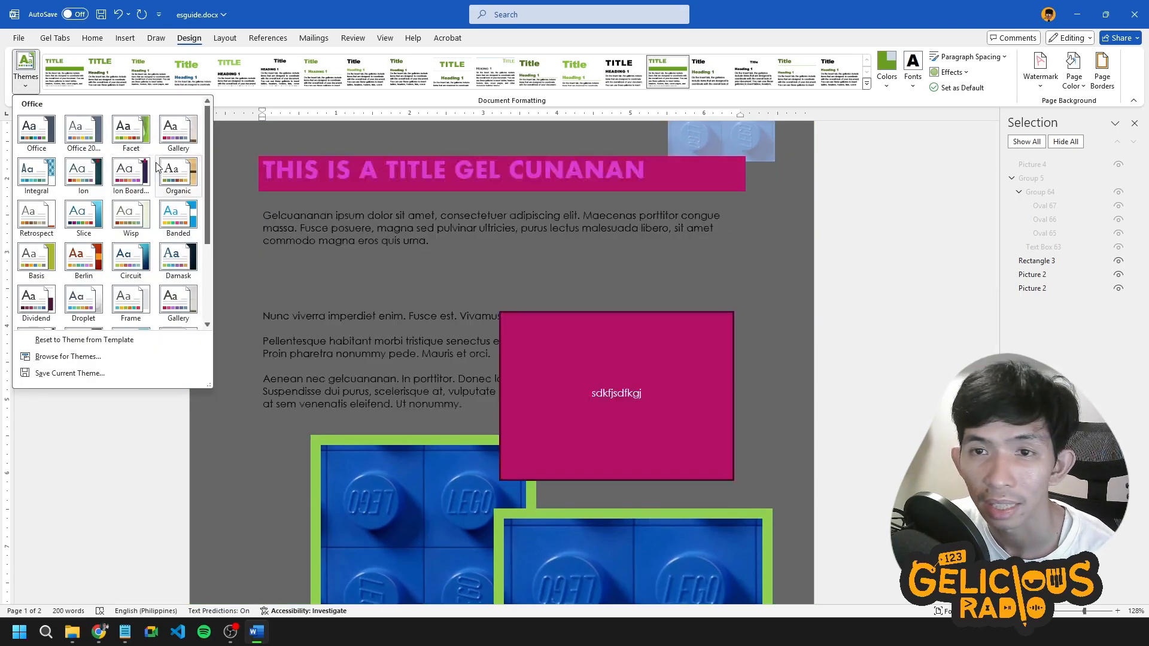
pyautogui.moveTo(208, 149); pyautogui.dragTo(209, 256)
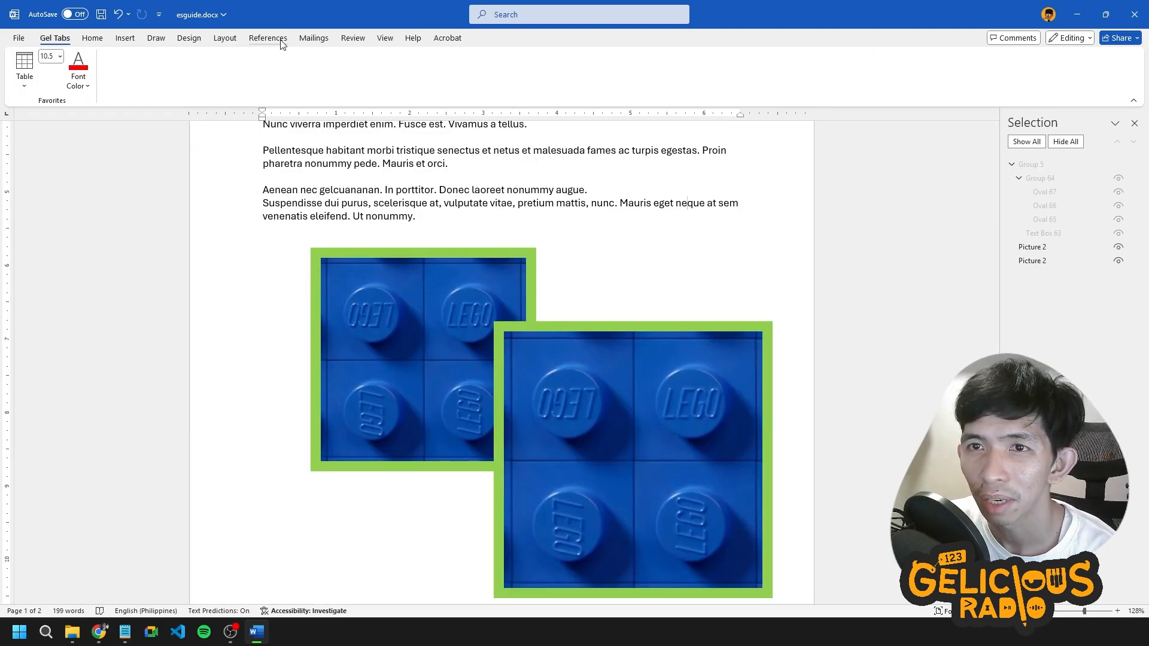
# Place the insertion point in the blank area below the last paragraph on page 2.
pyautogui.click(283, 40)
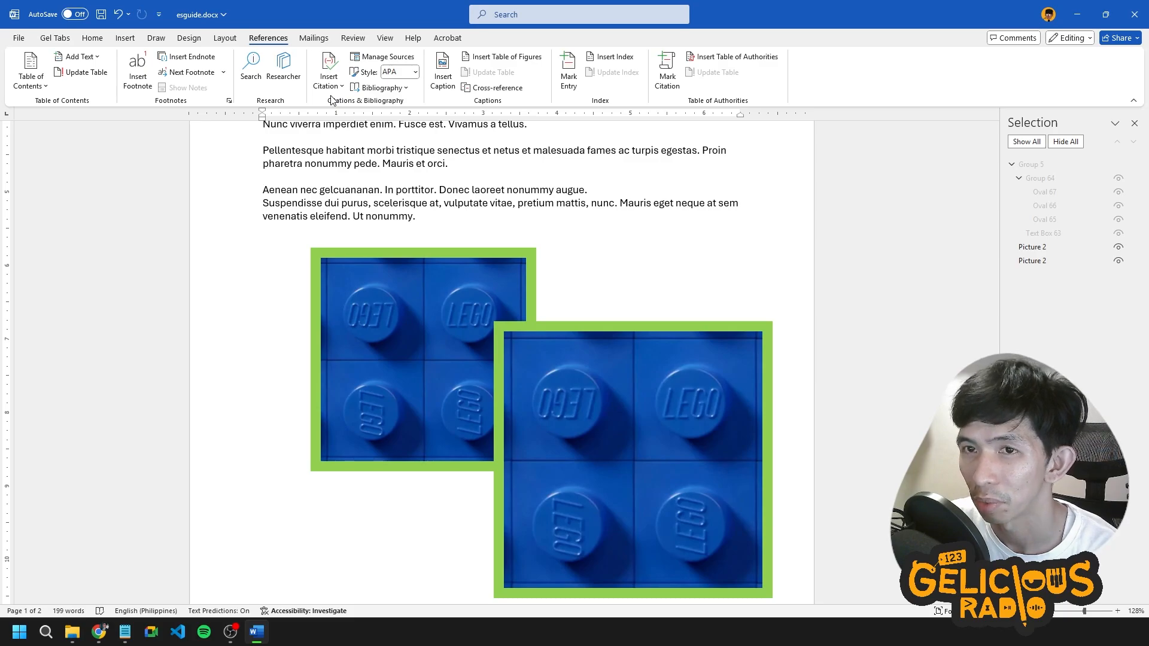
pyautogui.scroll(3, 604, 295)
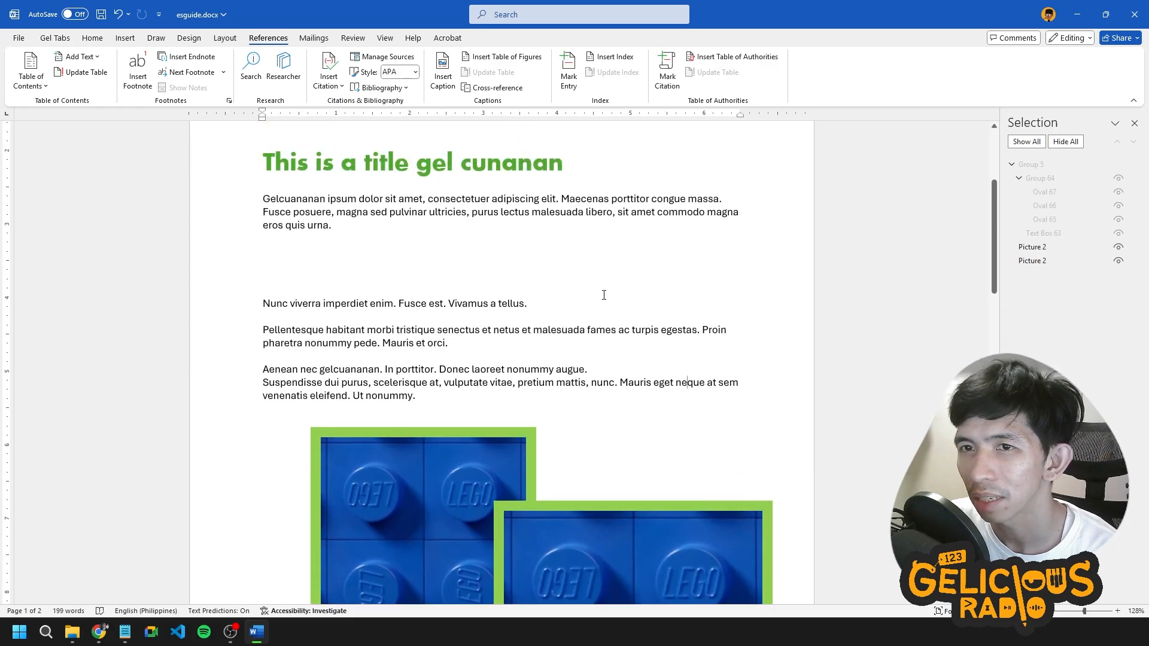
pyautogui.scroll(1, 604, 295)
pyautogui.scroll(2, 426, 213)
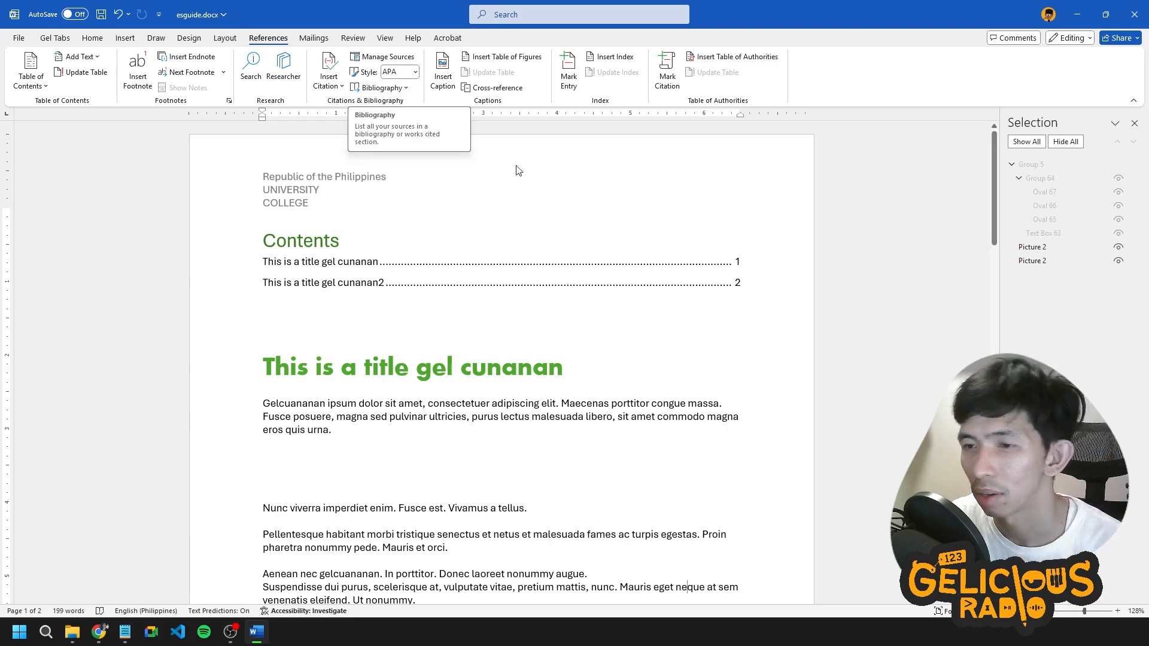
pyautogui.scroll(-1, 591, 273)
pyautogui.scroll(-4, 590, 272)
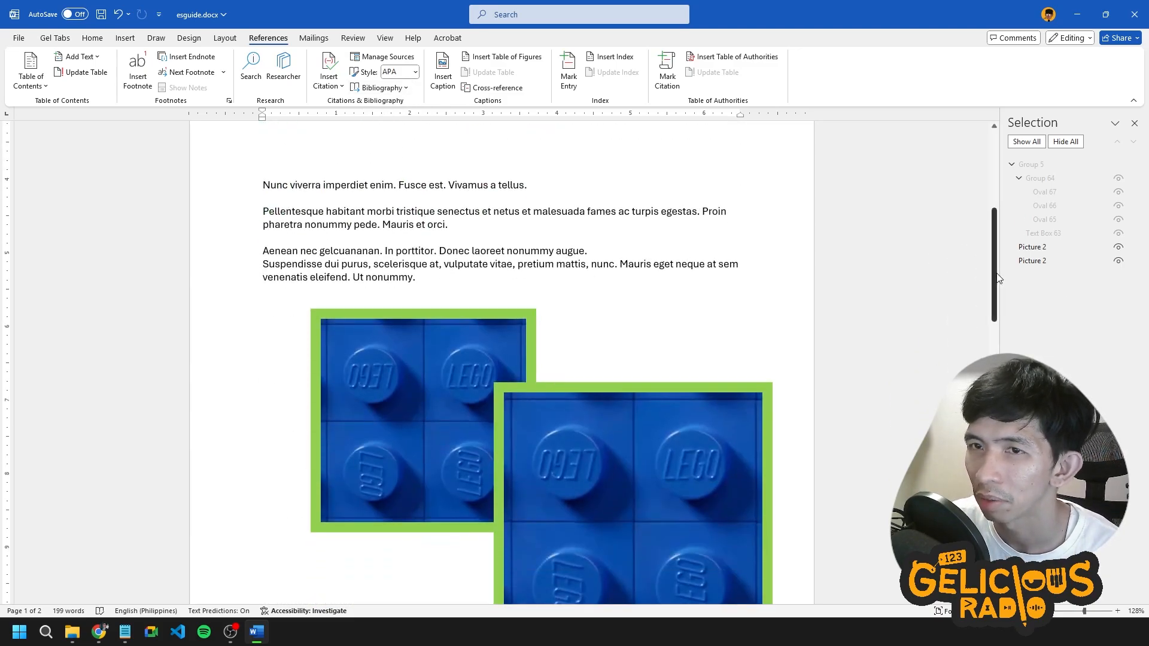
pyautogui.moveTo(995, 281); pyautogui.dragTo(995, 413)
pyautogui.moveTo(995, 347); pyautogui.dragTo(995, 431)
pyautogui.click(521, 401)
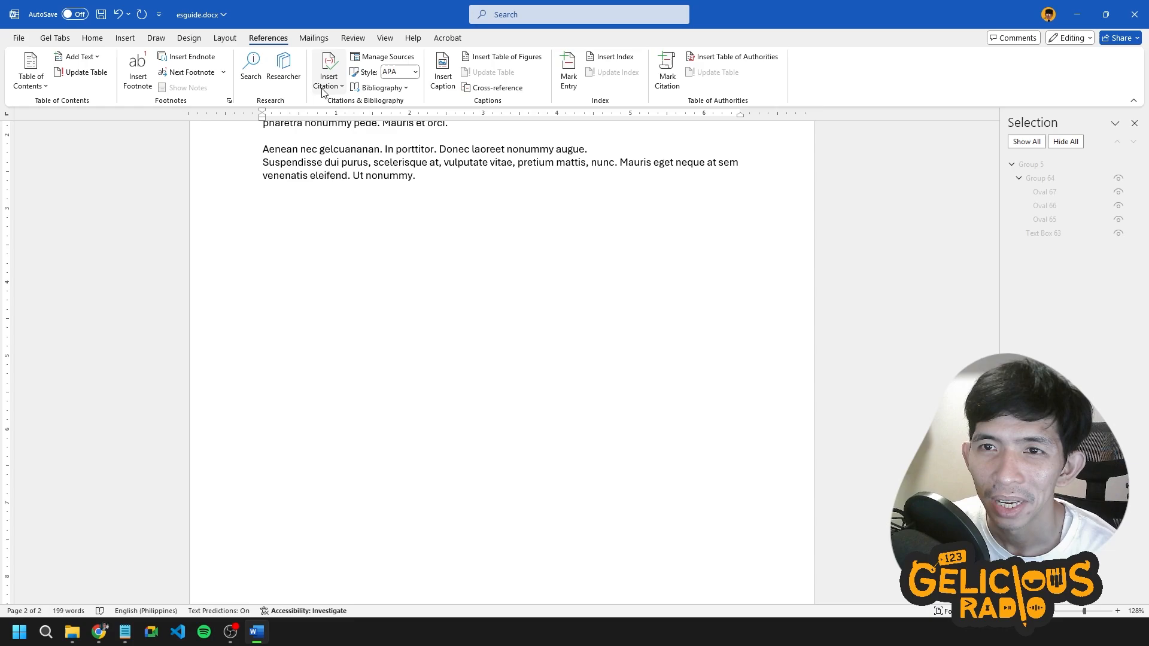
# Insert an APA citation from a new Book source: author's name, title MS world, year 2024, city cabanatuan city, publisher i dont knwo.
pyautogui.click(327, 88)
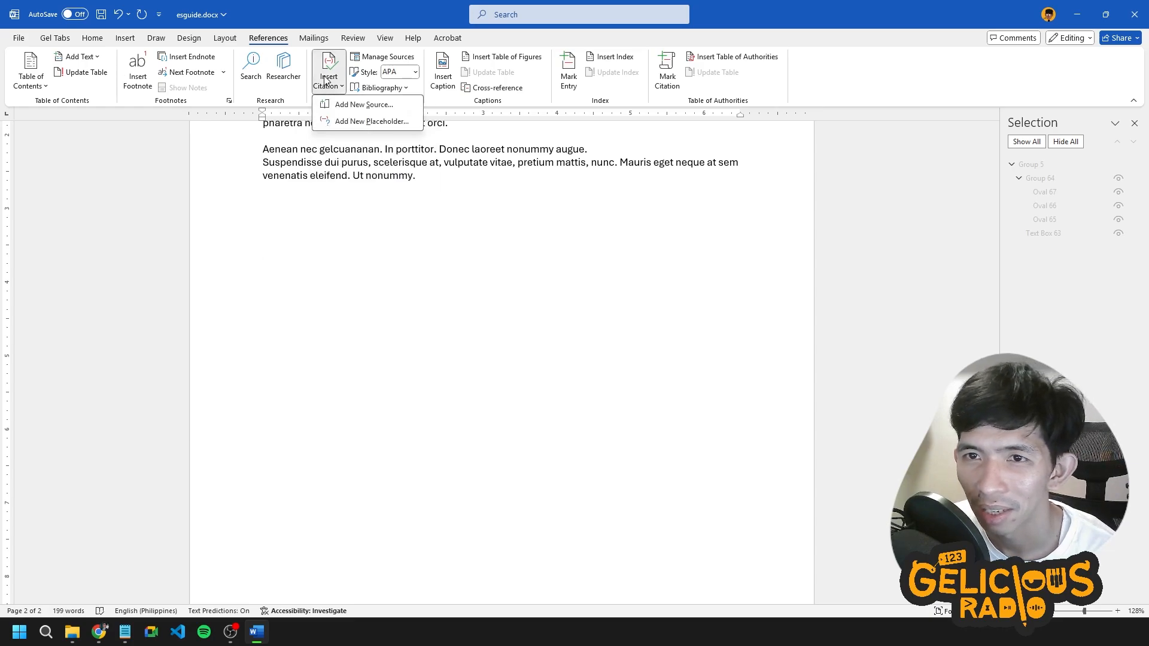
pyautogui.click(361, 105)
pyautogui.click(569, 241)
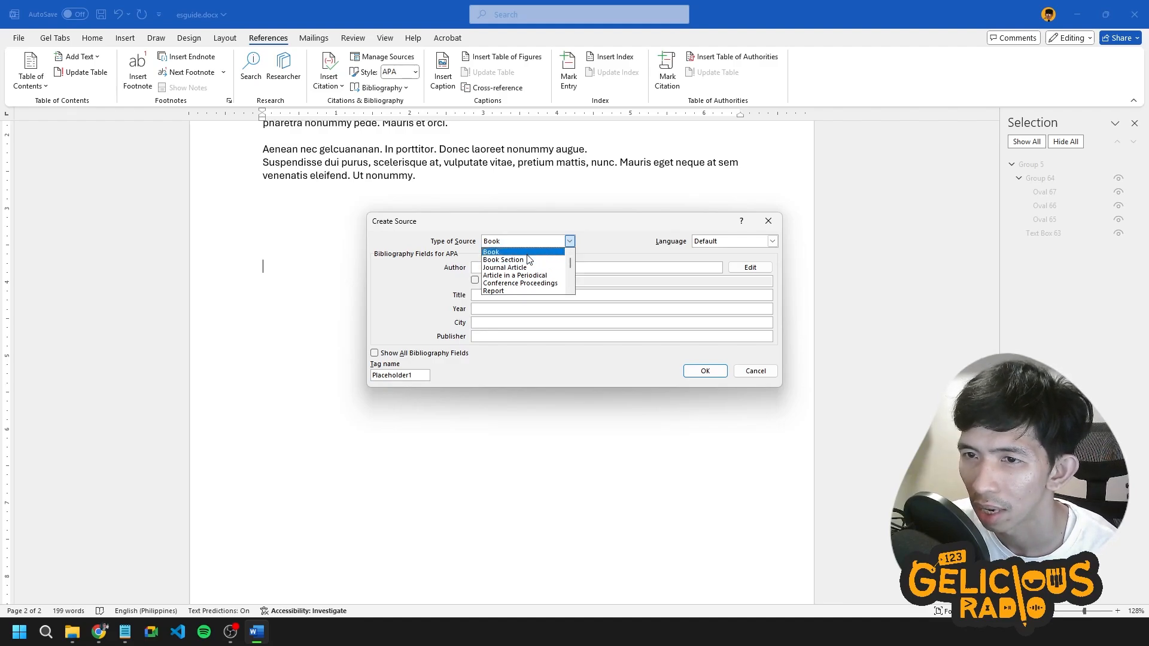
pyautogui.click(547, 251)
pyautogui.click(528, 268)
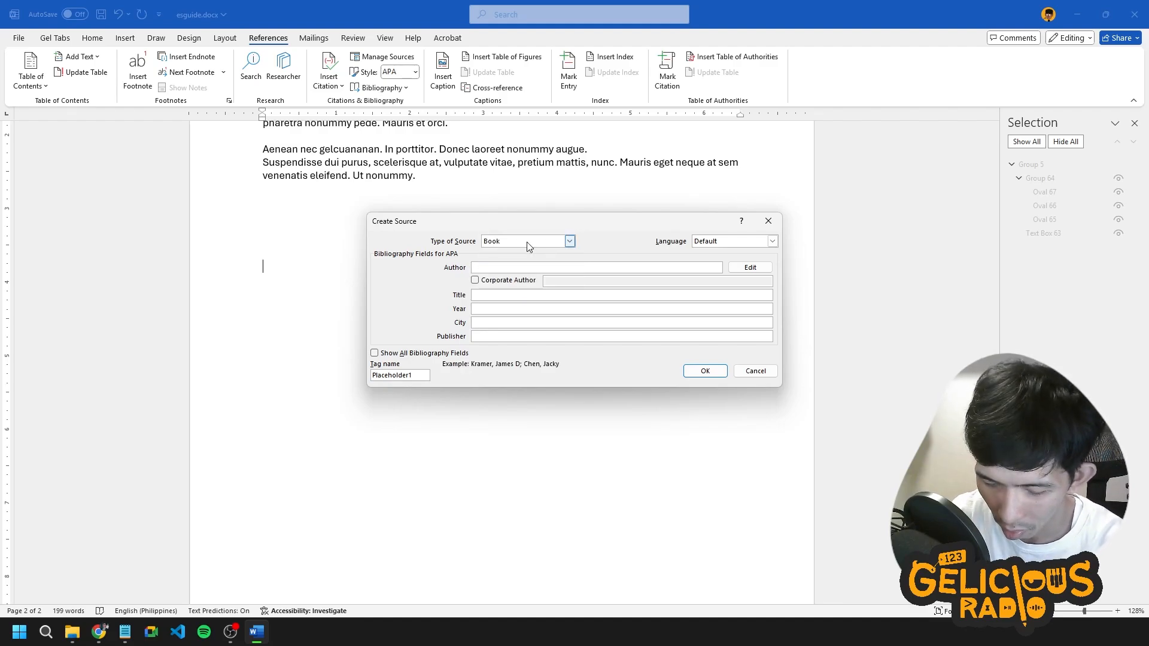
pyautogui.write('gEL CUNANAN')
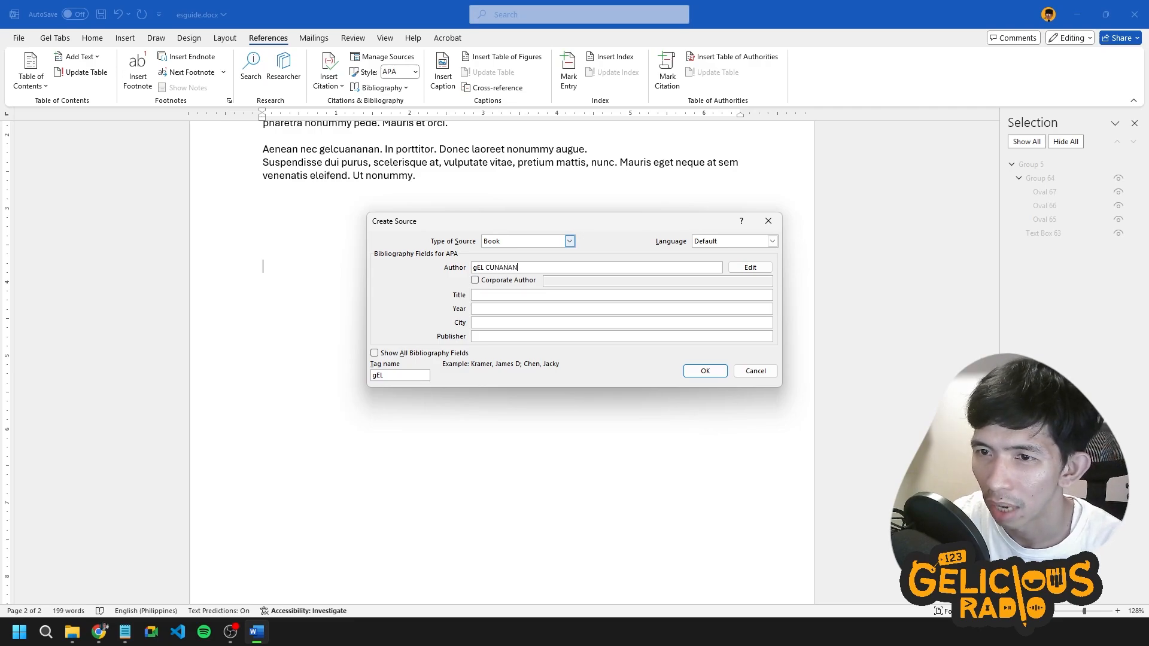
pyautogui.click(560, 337)
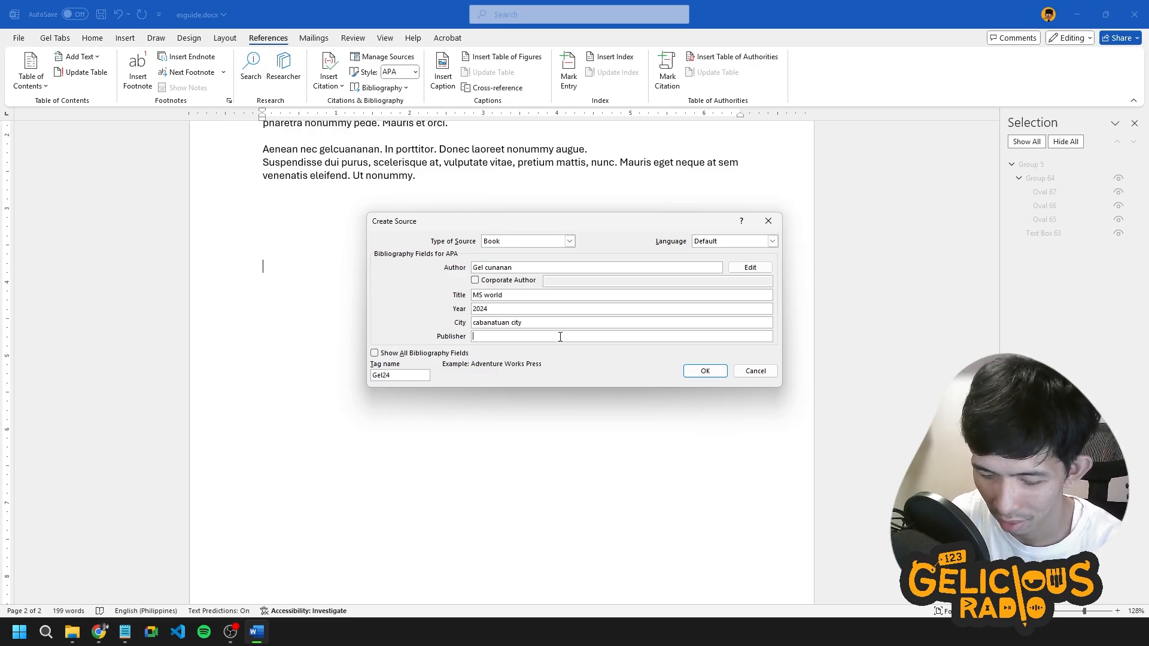
pyautogui.click(705, 371)
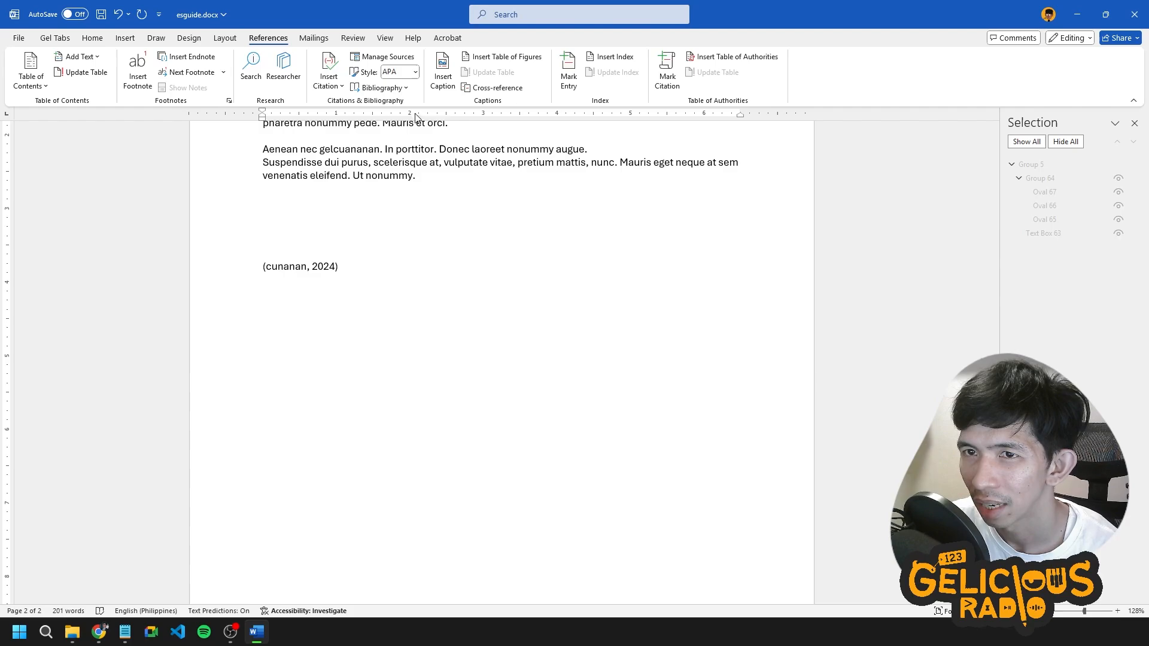
pyautogui.click(415, 72)
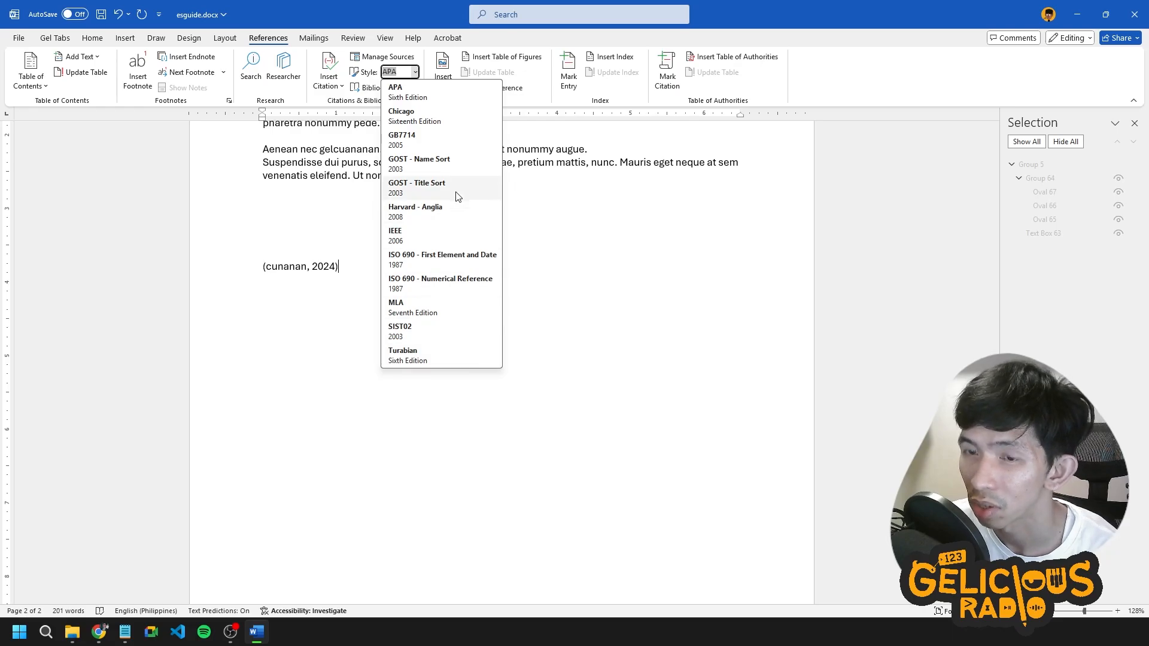
pyautogui.click(599, 310)
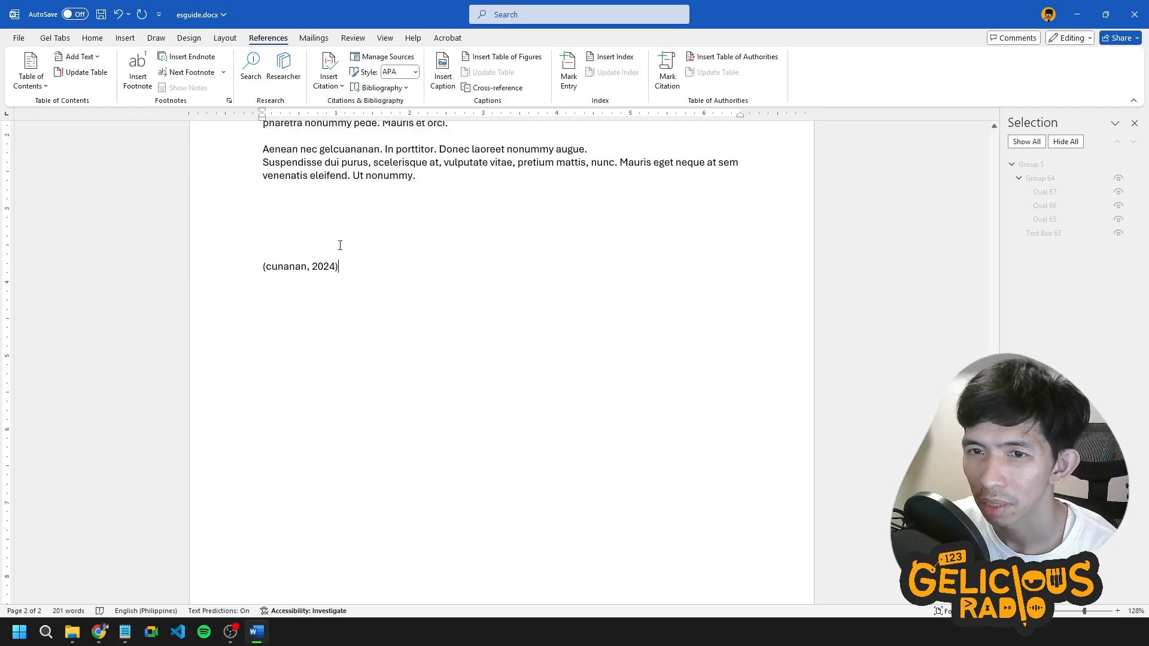
# Move the 2024 citation to the end of the last paragraph on page 2.
pyautogui.moveTo(360, 269); pyautogui.dragTo(264, 272)
pyautogui.hotkey('ctrl', 'c')
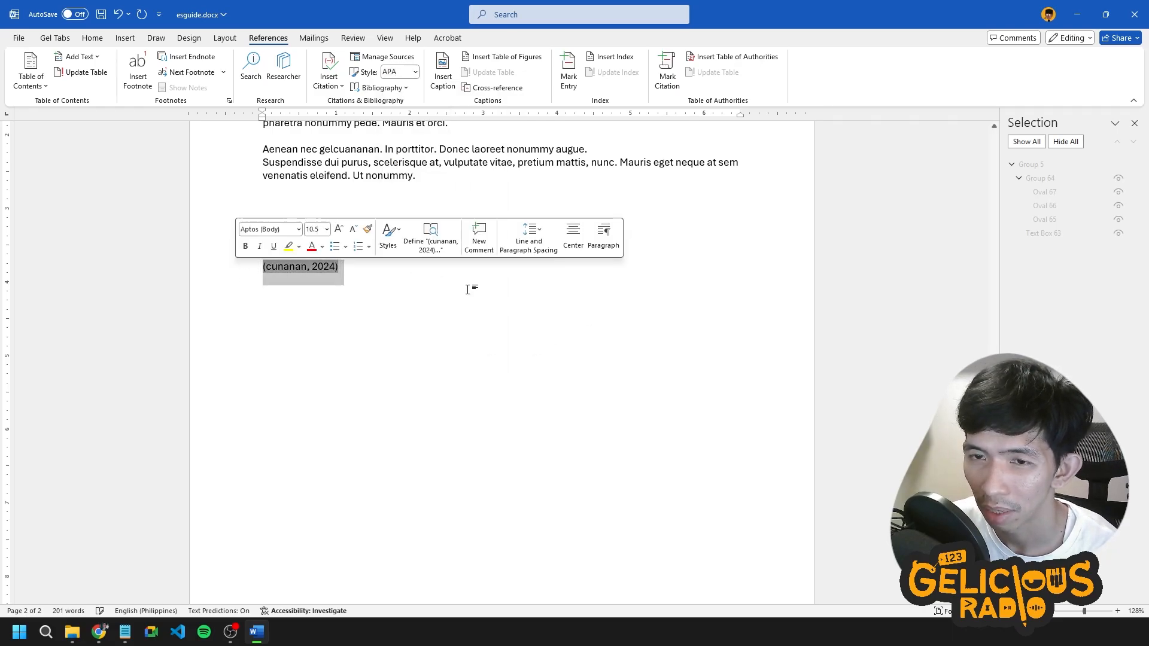
pyautogui.click(439, 275)
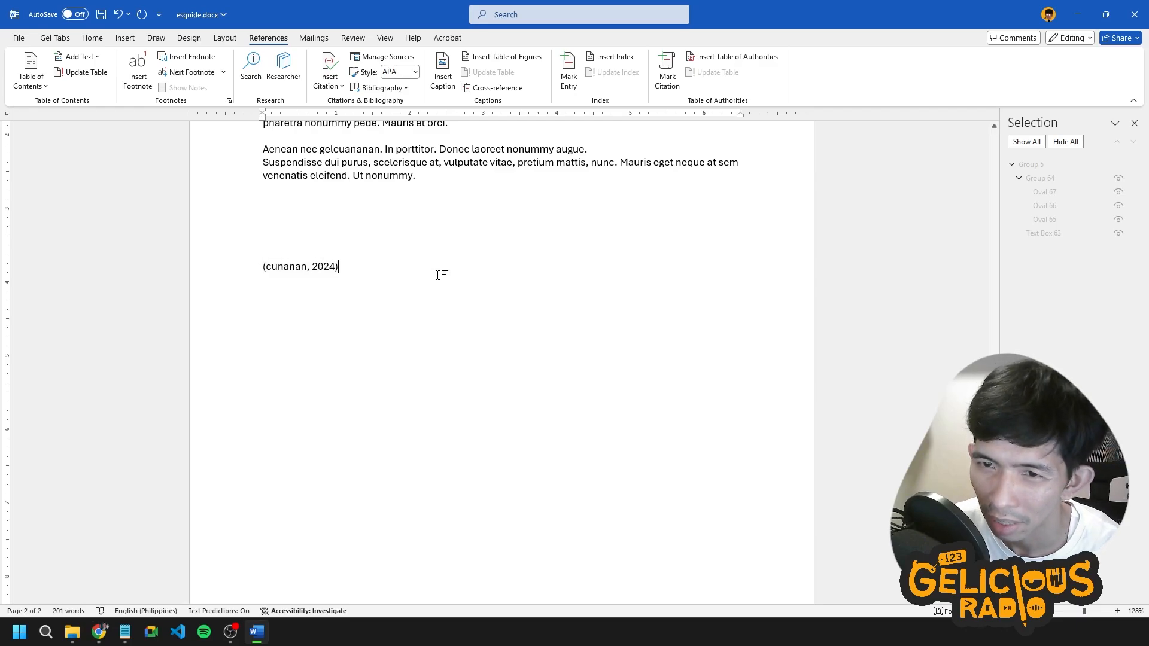
pyautogui.moveTo(372, 261); pyautogui.dragTo(457, 285)
pyautogui.press('BackSpace')
pyautogui.scroll(3, 304, 195)
pyautogui.click(457, 285)
pyautogui.hotkey('ctrl', 'v')
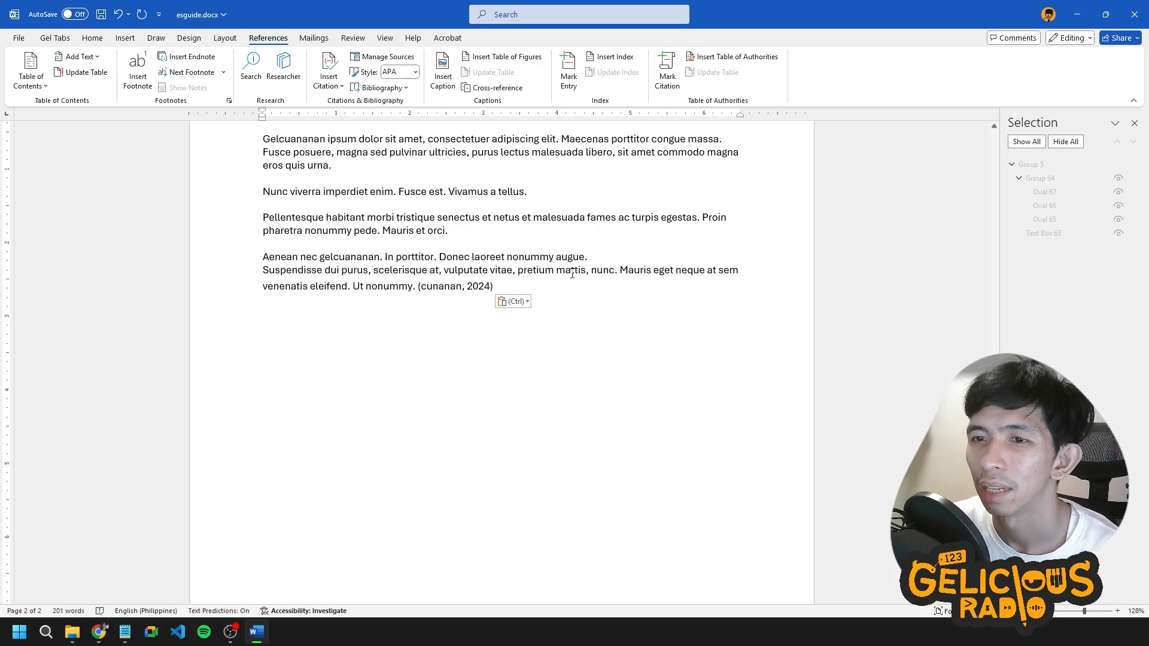
# Add blank lines after the cited paragraph and insert the built-in References bibliography there.
pyautogui.press('Return')
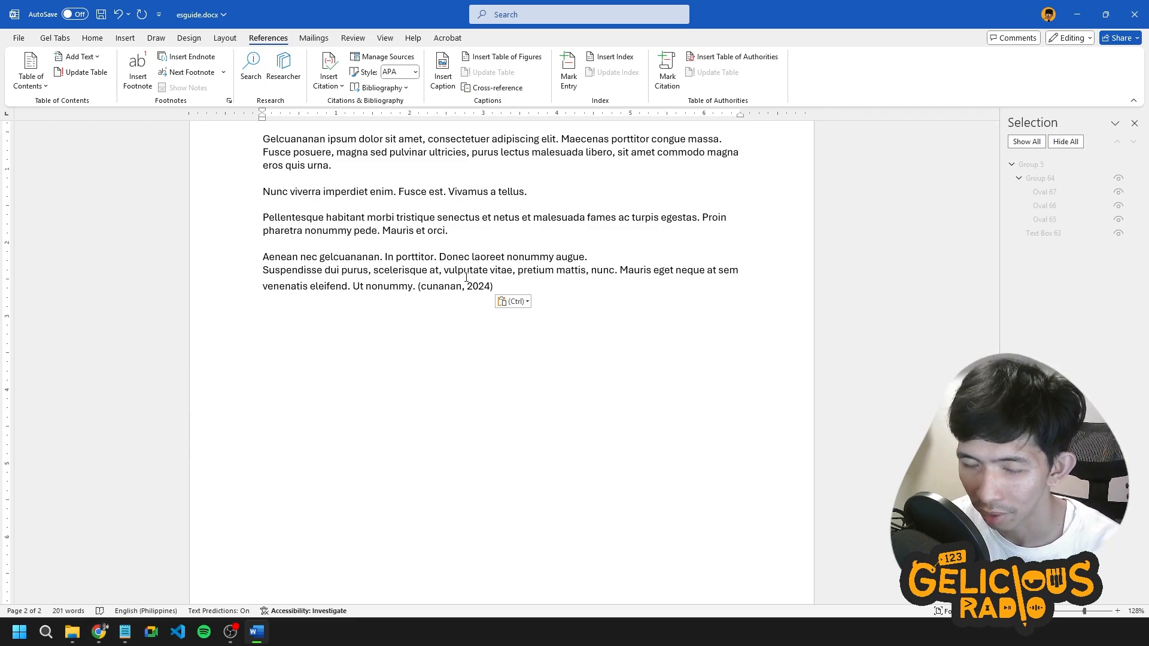
pyautogui.press('Return')
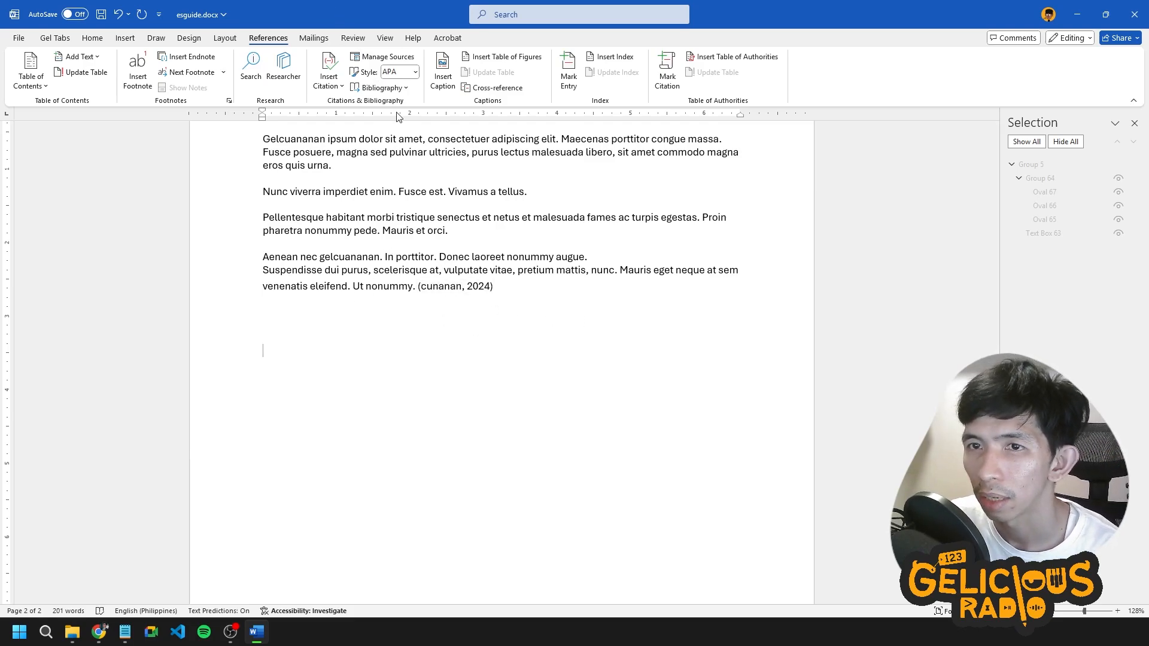
pyautogui.click(388, 90)
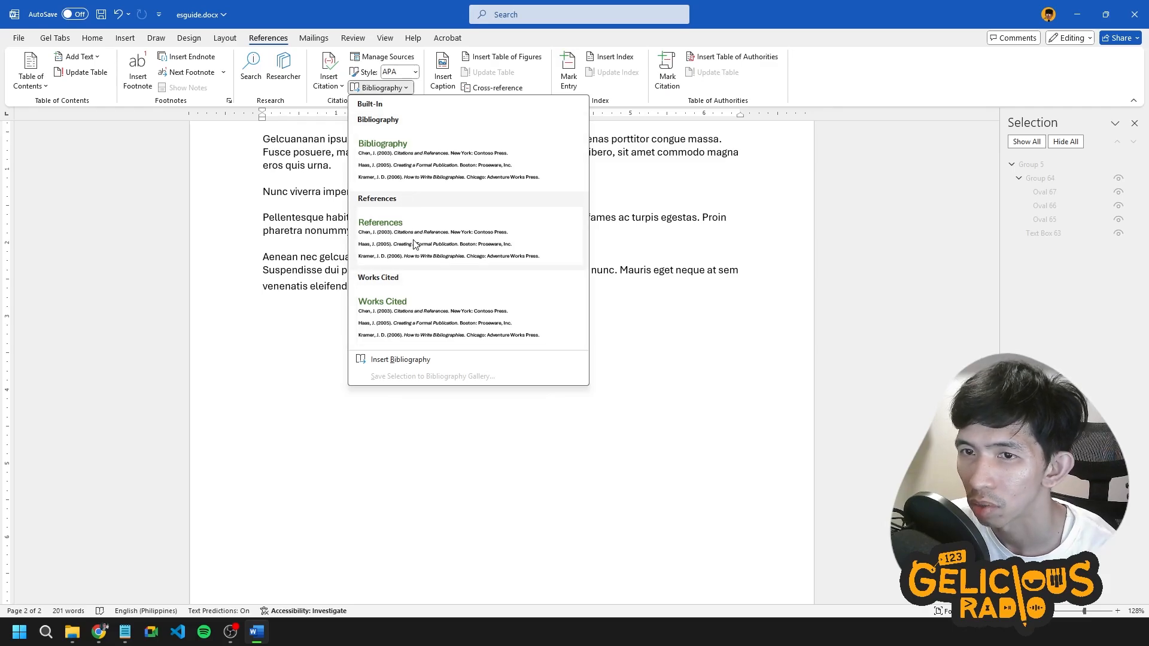
pyautogui.click(429, 231)
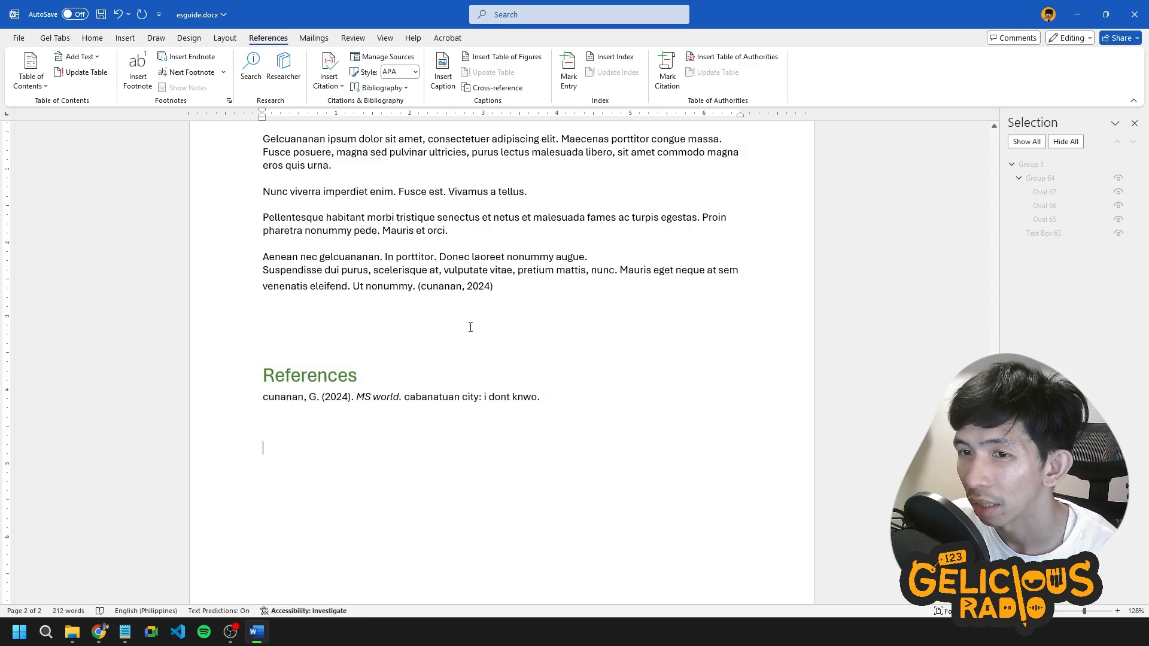
# Cite a new Article in a Periodical after page 2's first paragraph: author gelicious, title Radio subs, october 10, 2010, pages p65.
pyautogui.scroll(3, 369, 301)
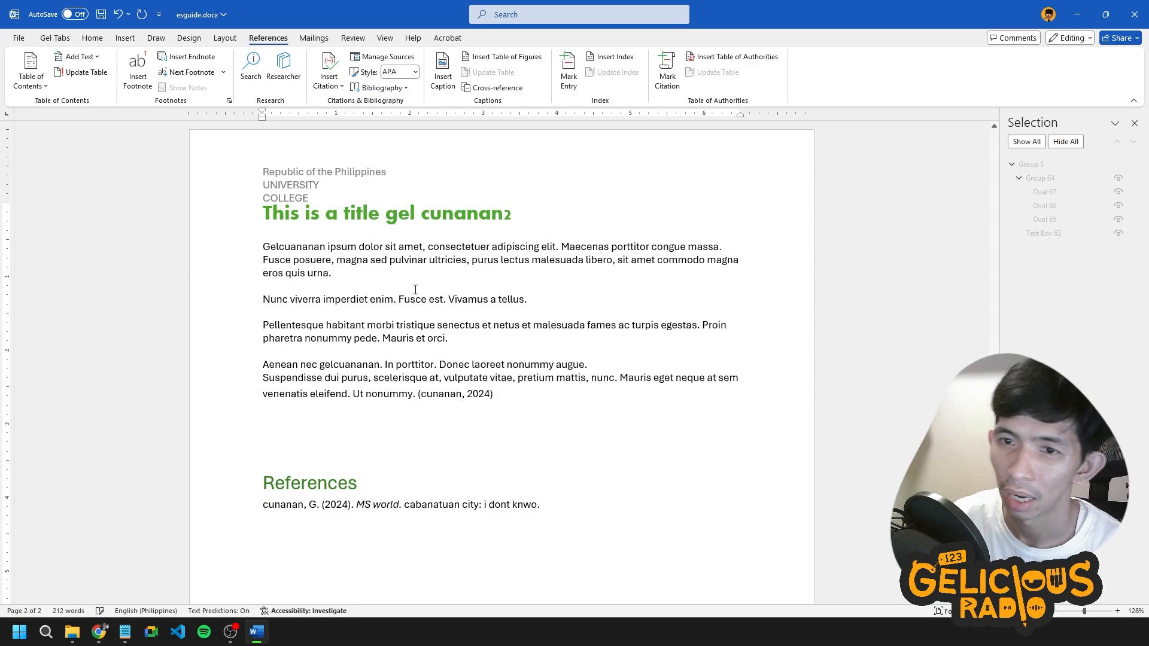
pyautogui.click(334, 81)
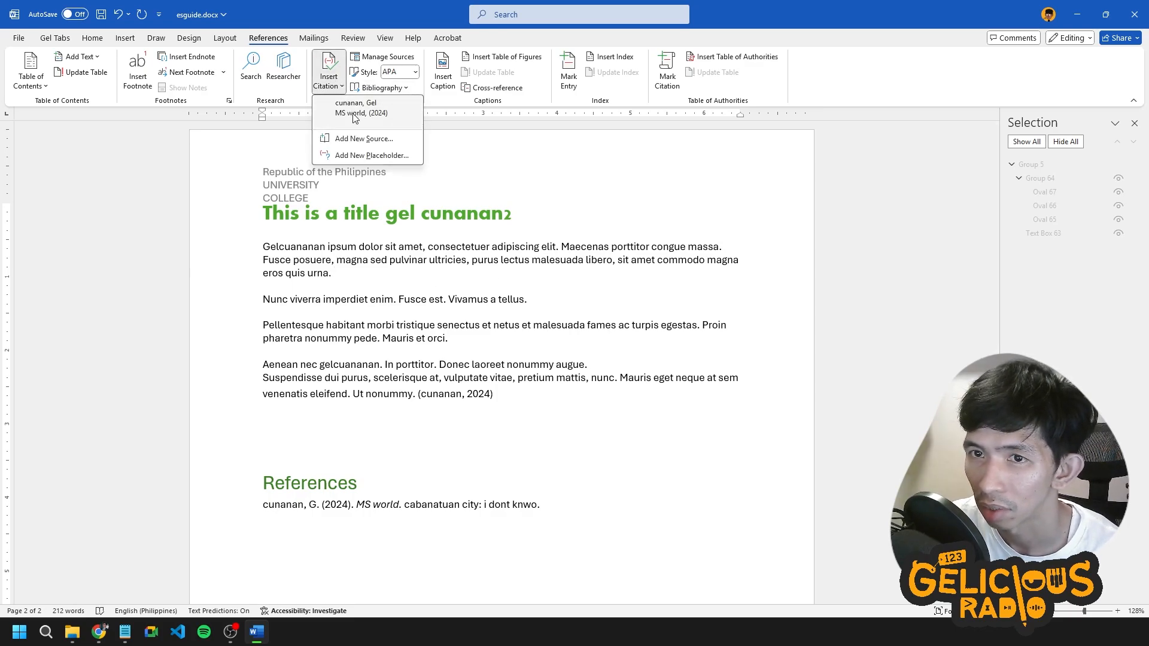
pyautogui.click(359, 139)
pyautogui.click(570, 241)
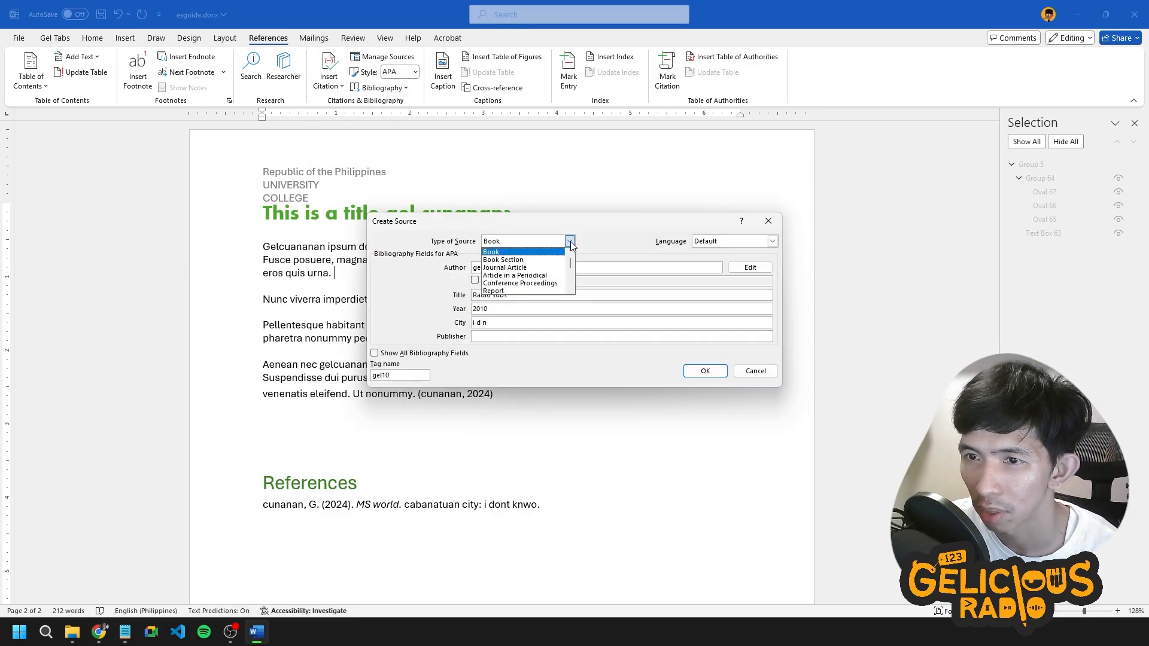
pyautogui.click(550, 268)
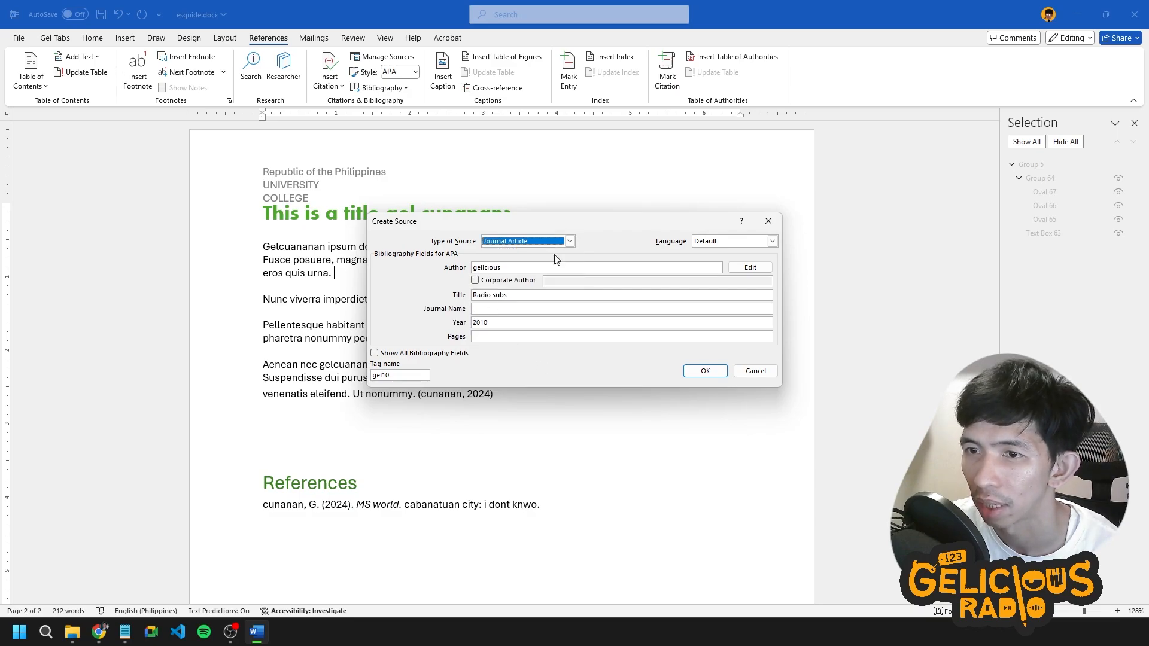
pyautogui.click(570, 242)
pyautogui.click(550, 278)
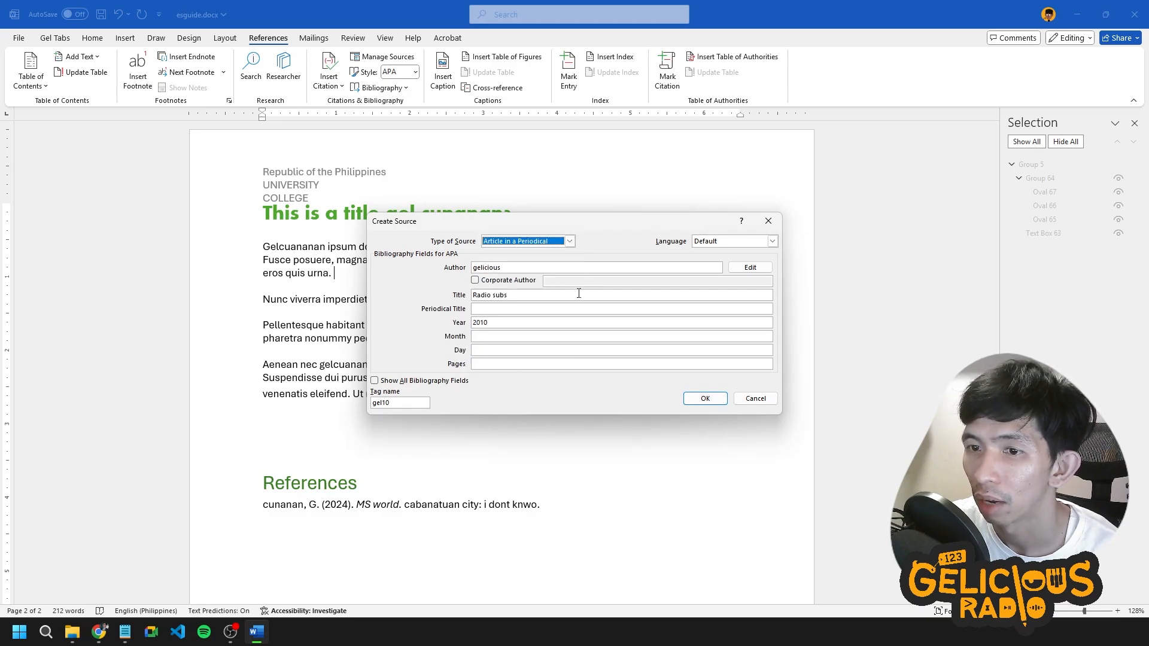
pyautogui.click(705, 398)
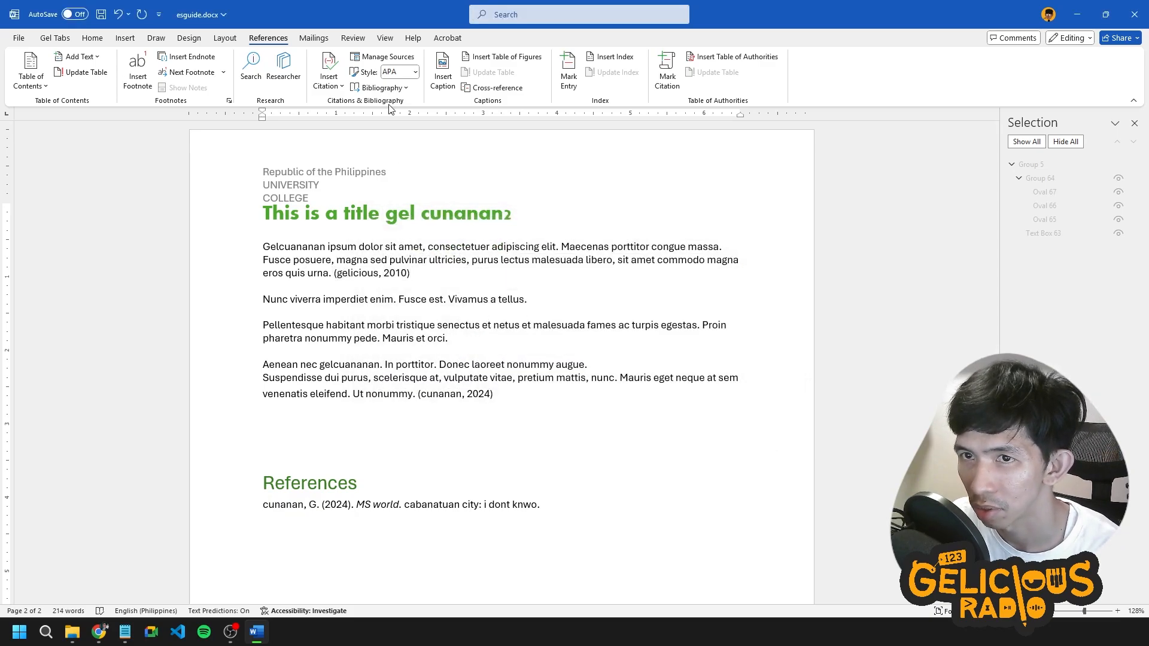
# Switch the citation style to Turabian Sixth Edition and update the References list with both sources.
pyautogui.click(415, 72)
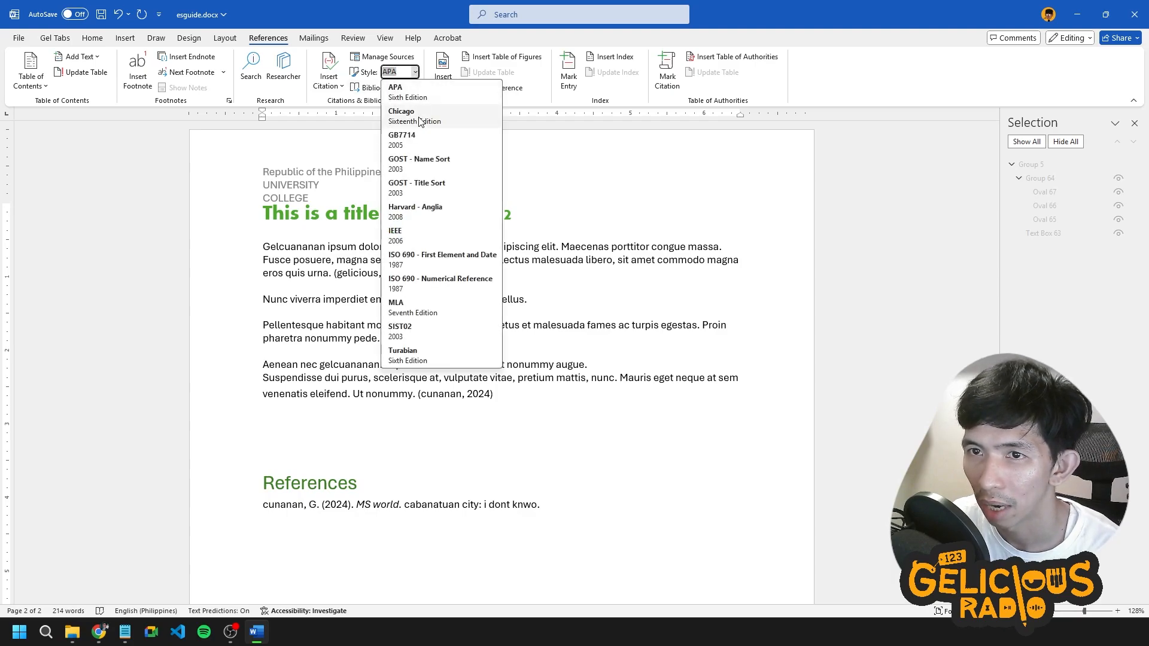
pyautogui.click(422, 359)
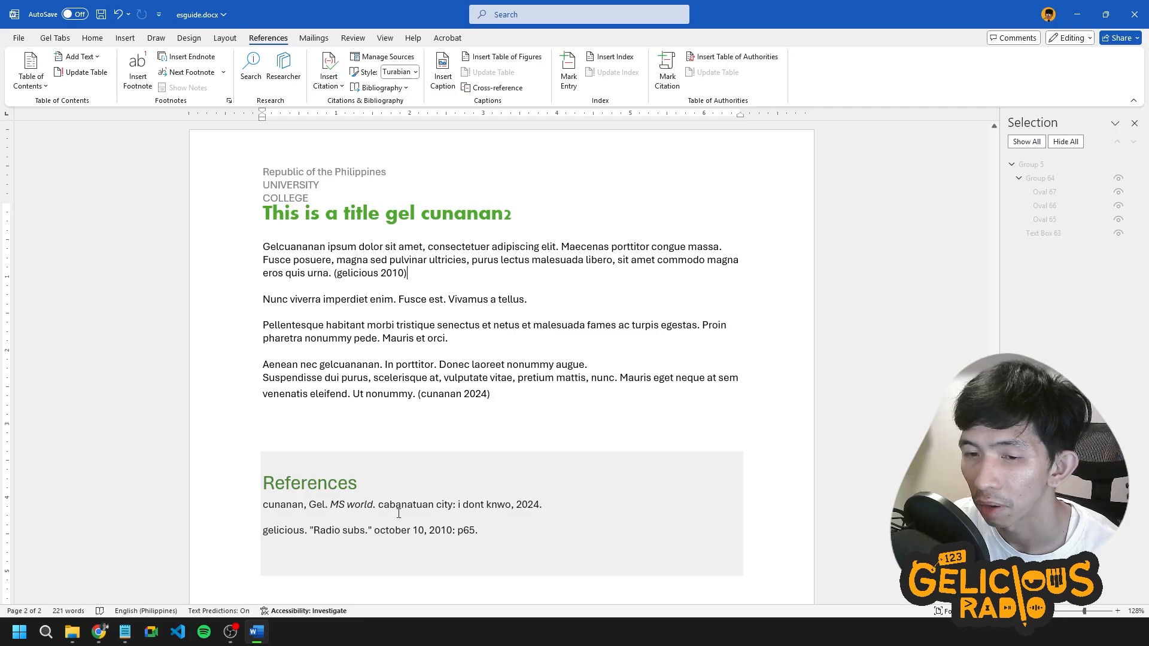
pyautogui.scroll(-3, 500, 480)
pyautogui.scroll(1, 501, 480)
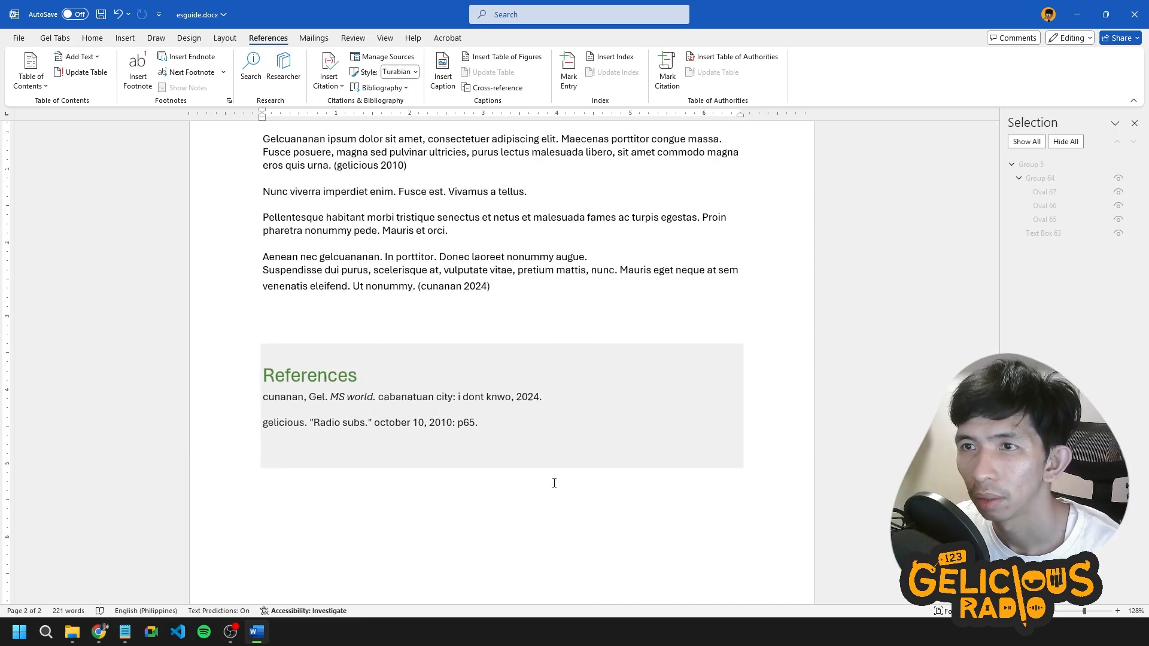